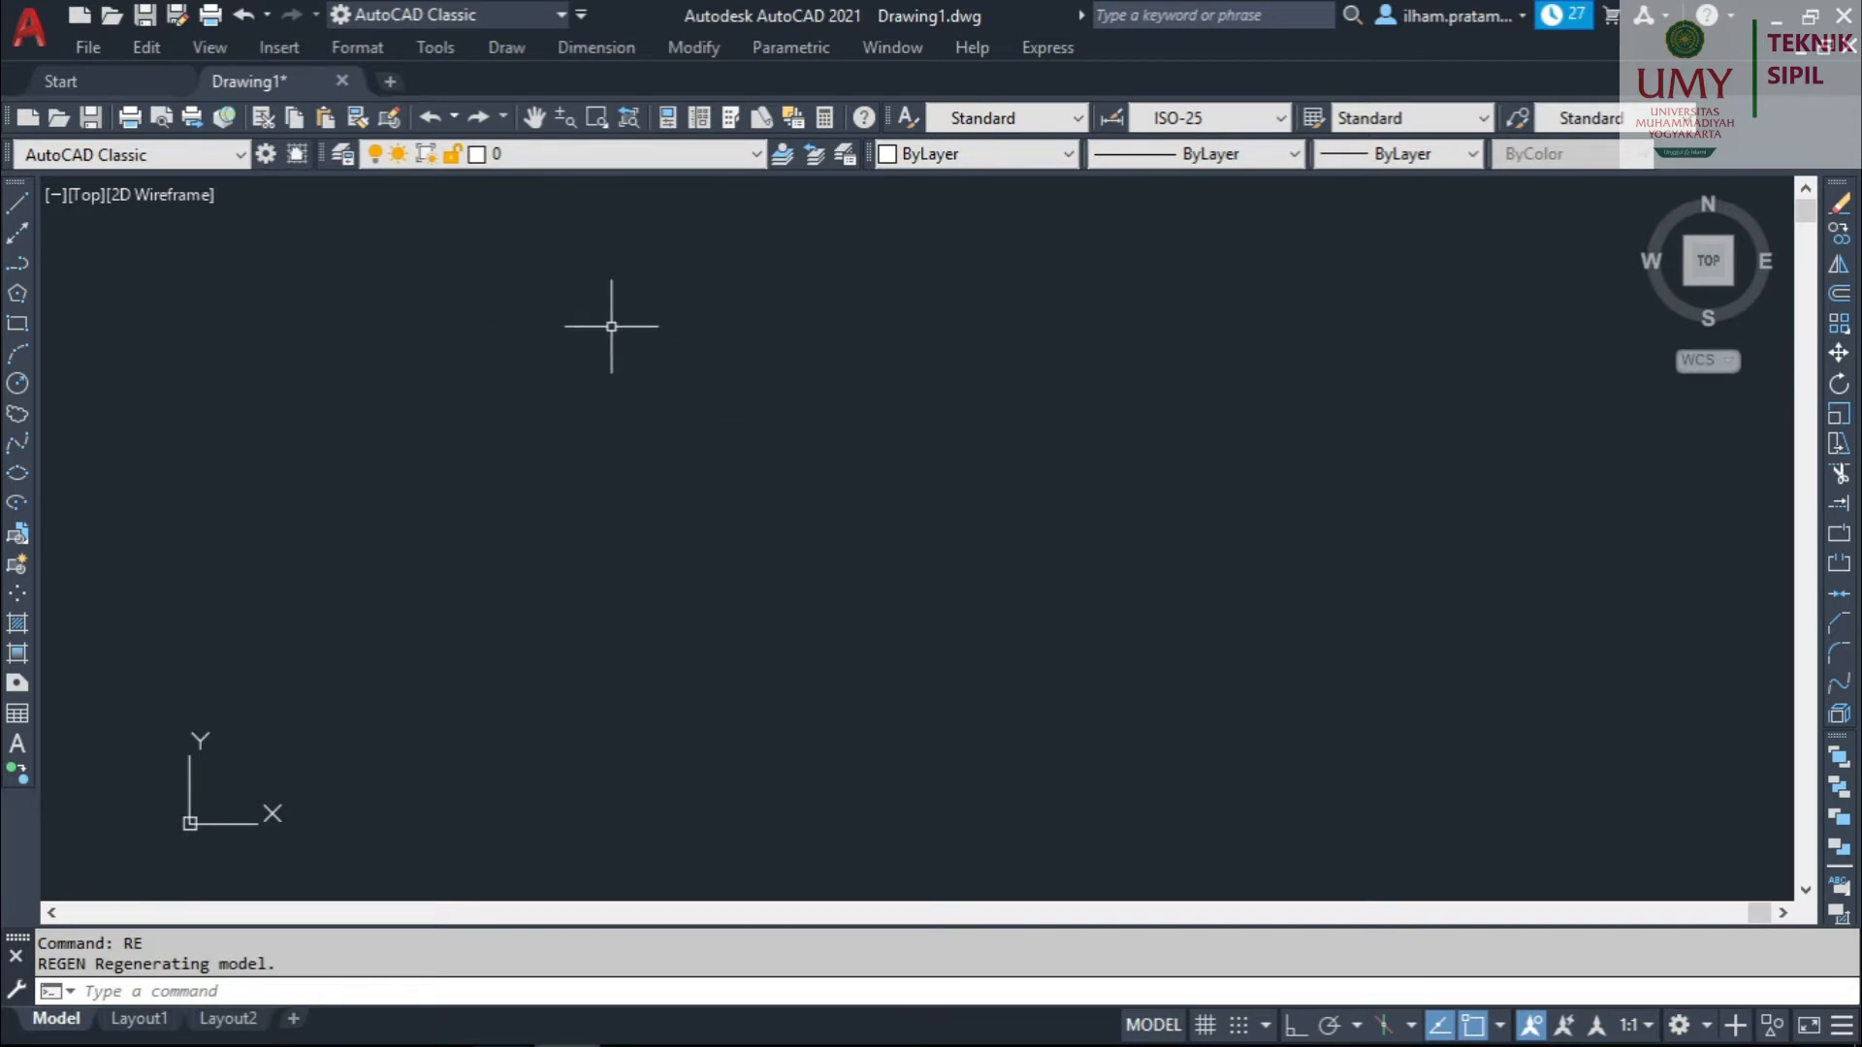
Configure the drawing units with a length precision of 0.00 and an insertion scale in centimeters.
type("un")
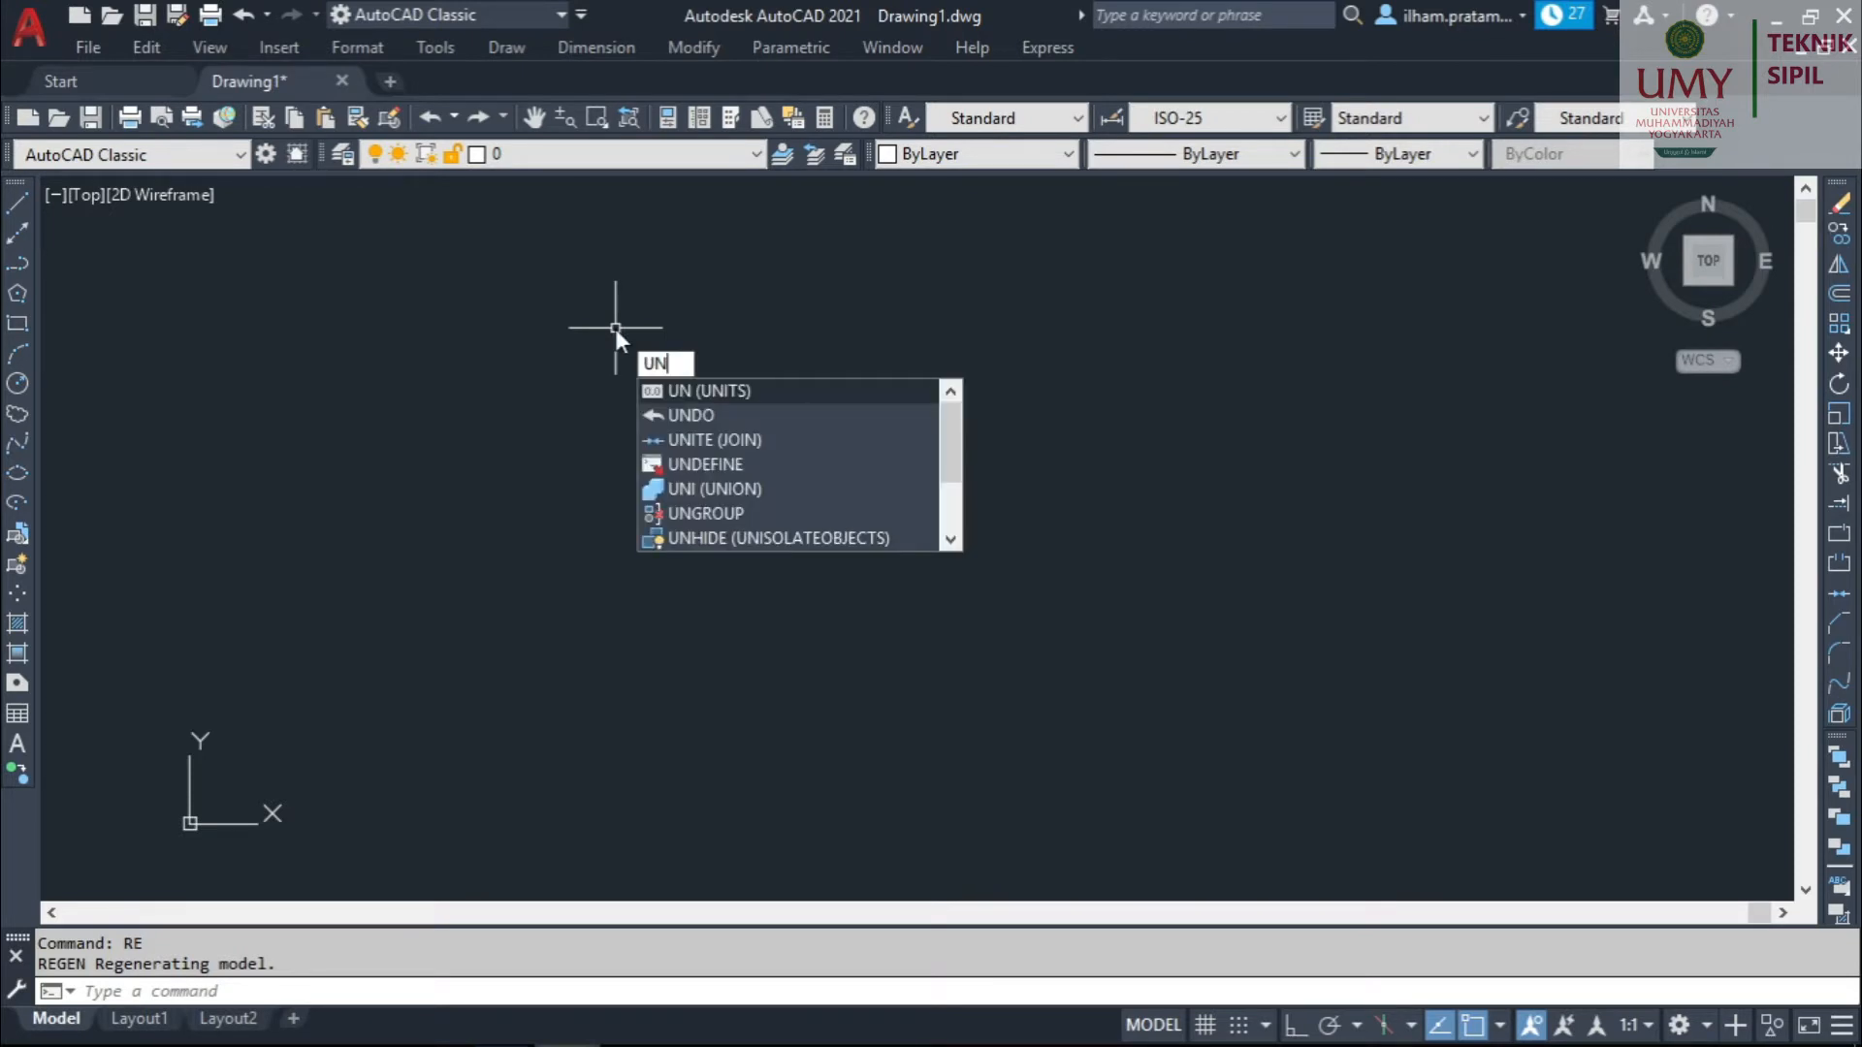
key("Return")
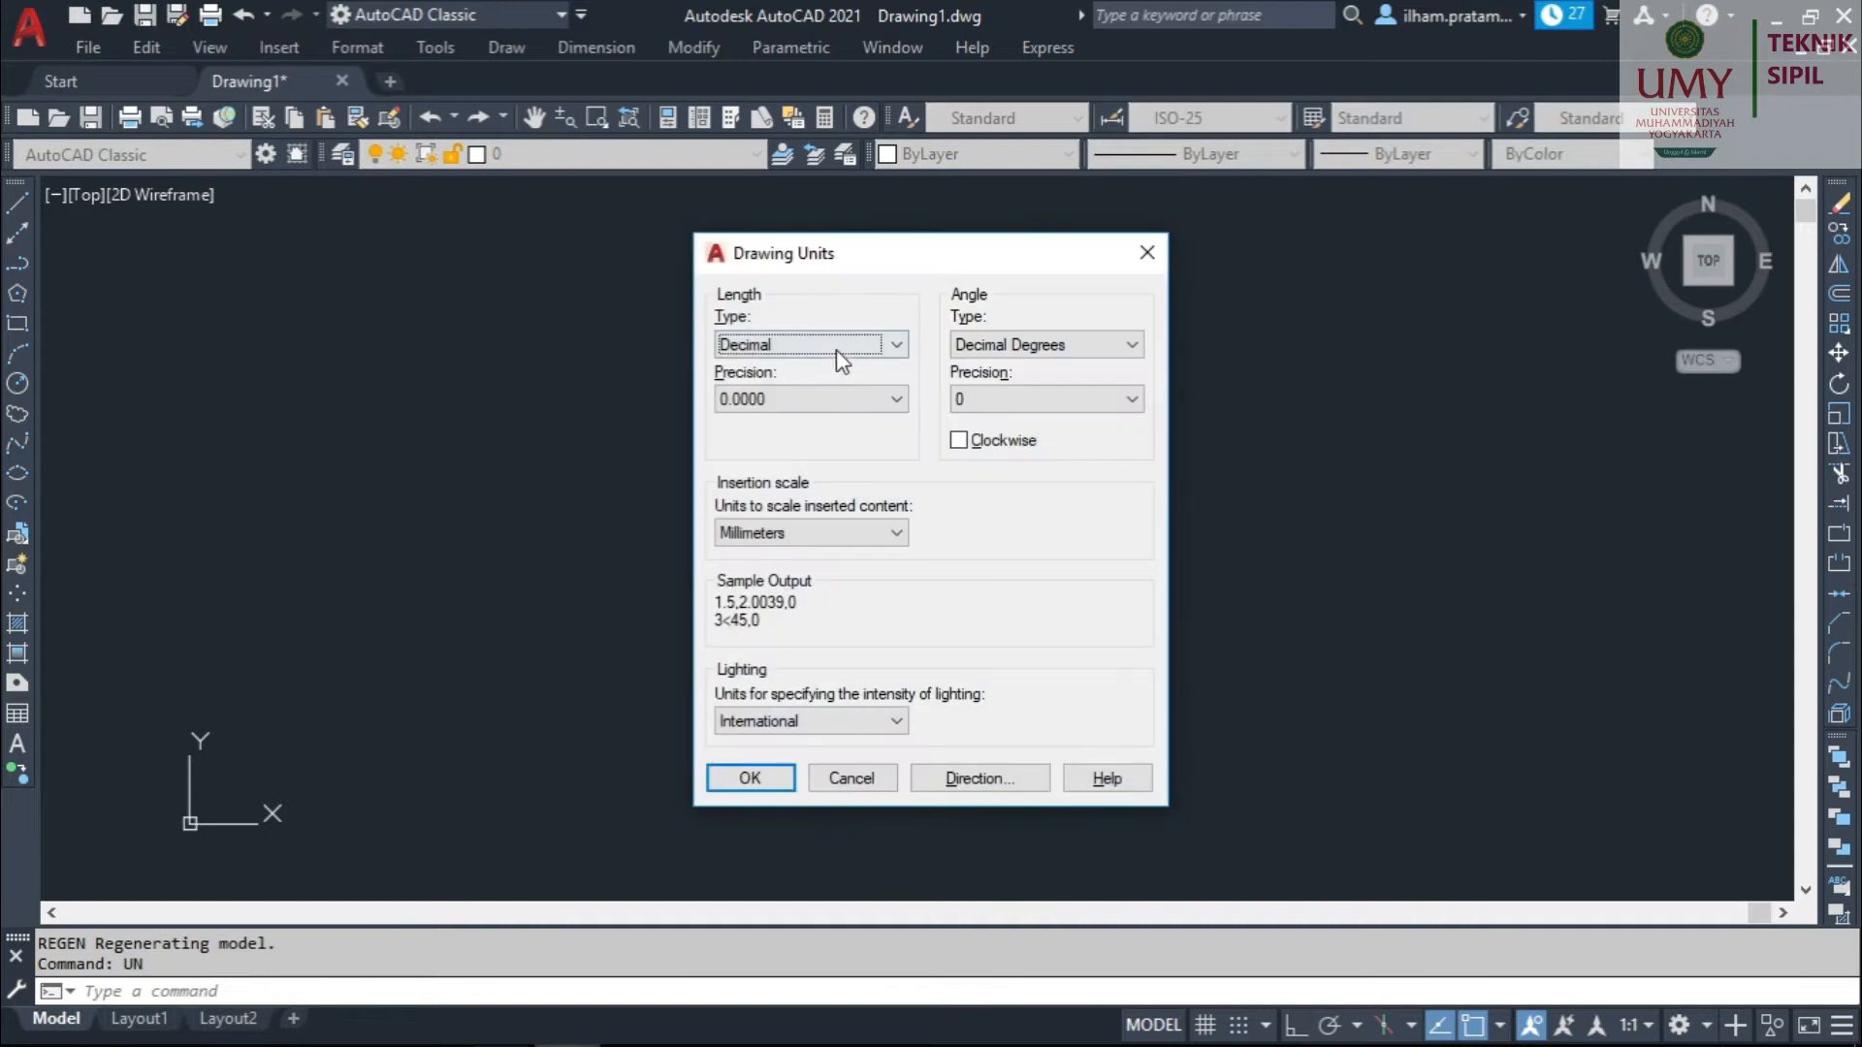
left_click(850, 398)
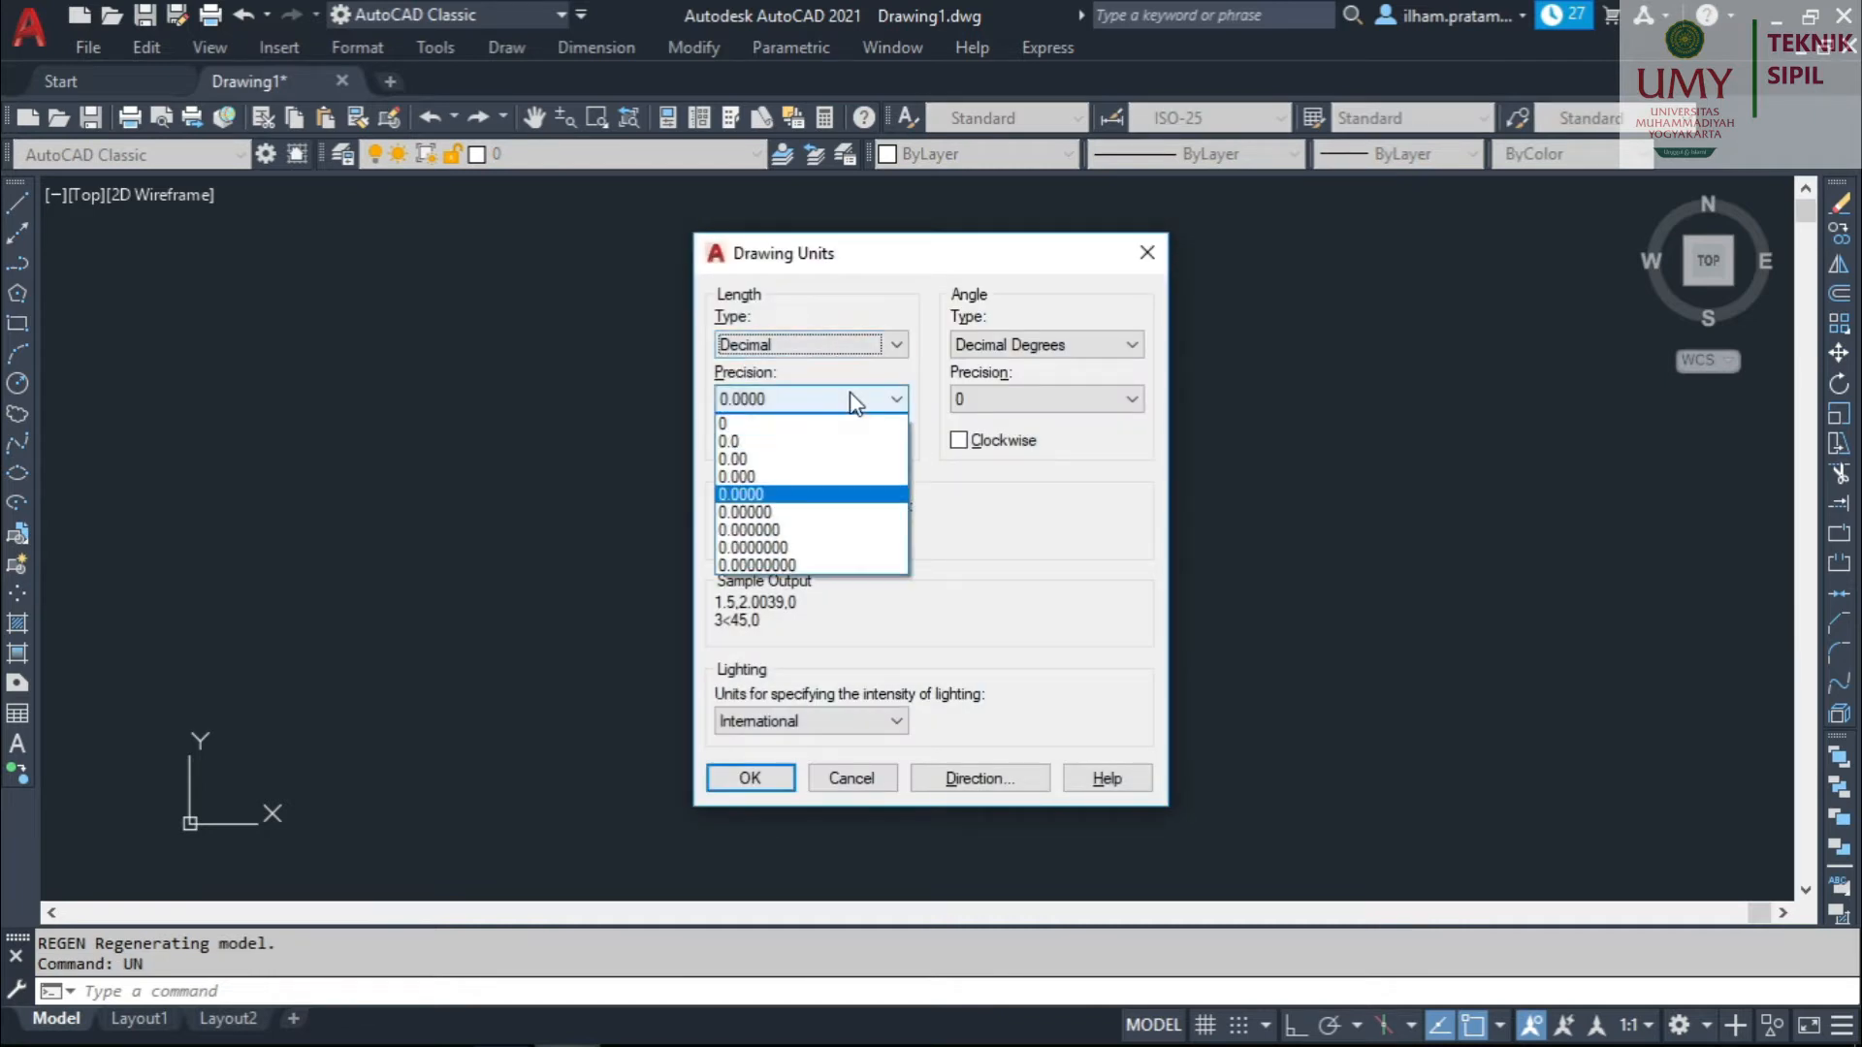
left_click(829, 463)
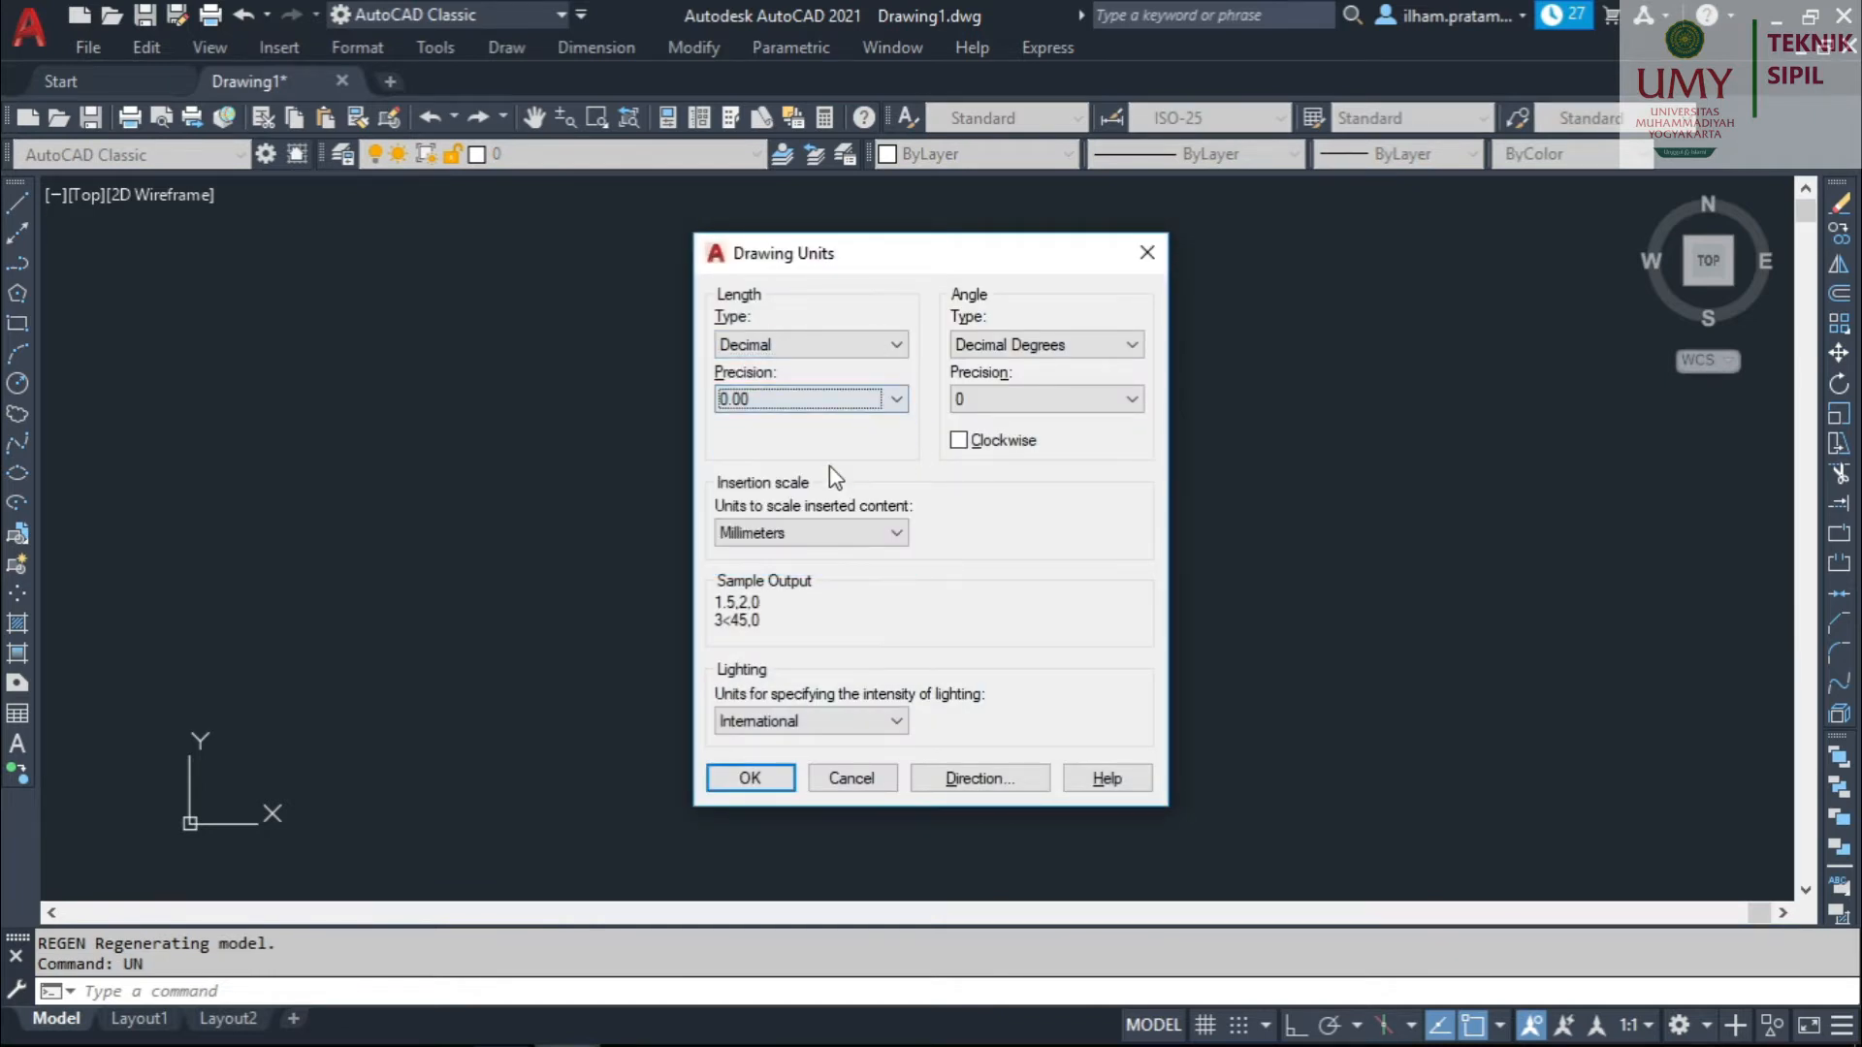
left_click(852, 529)
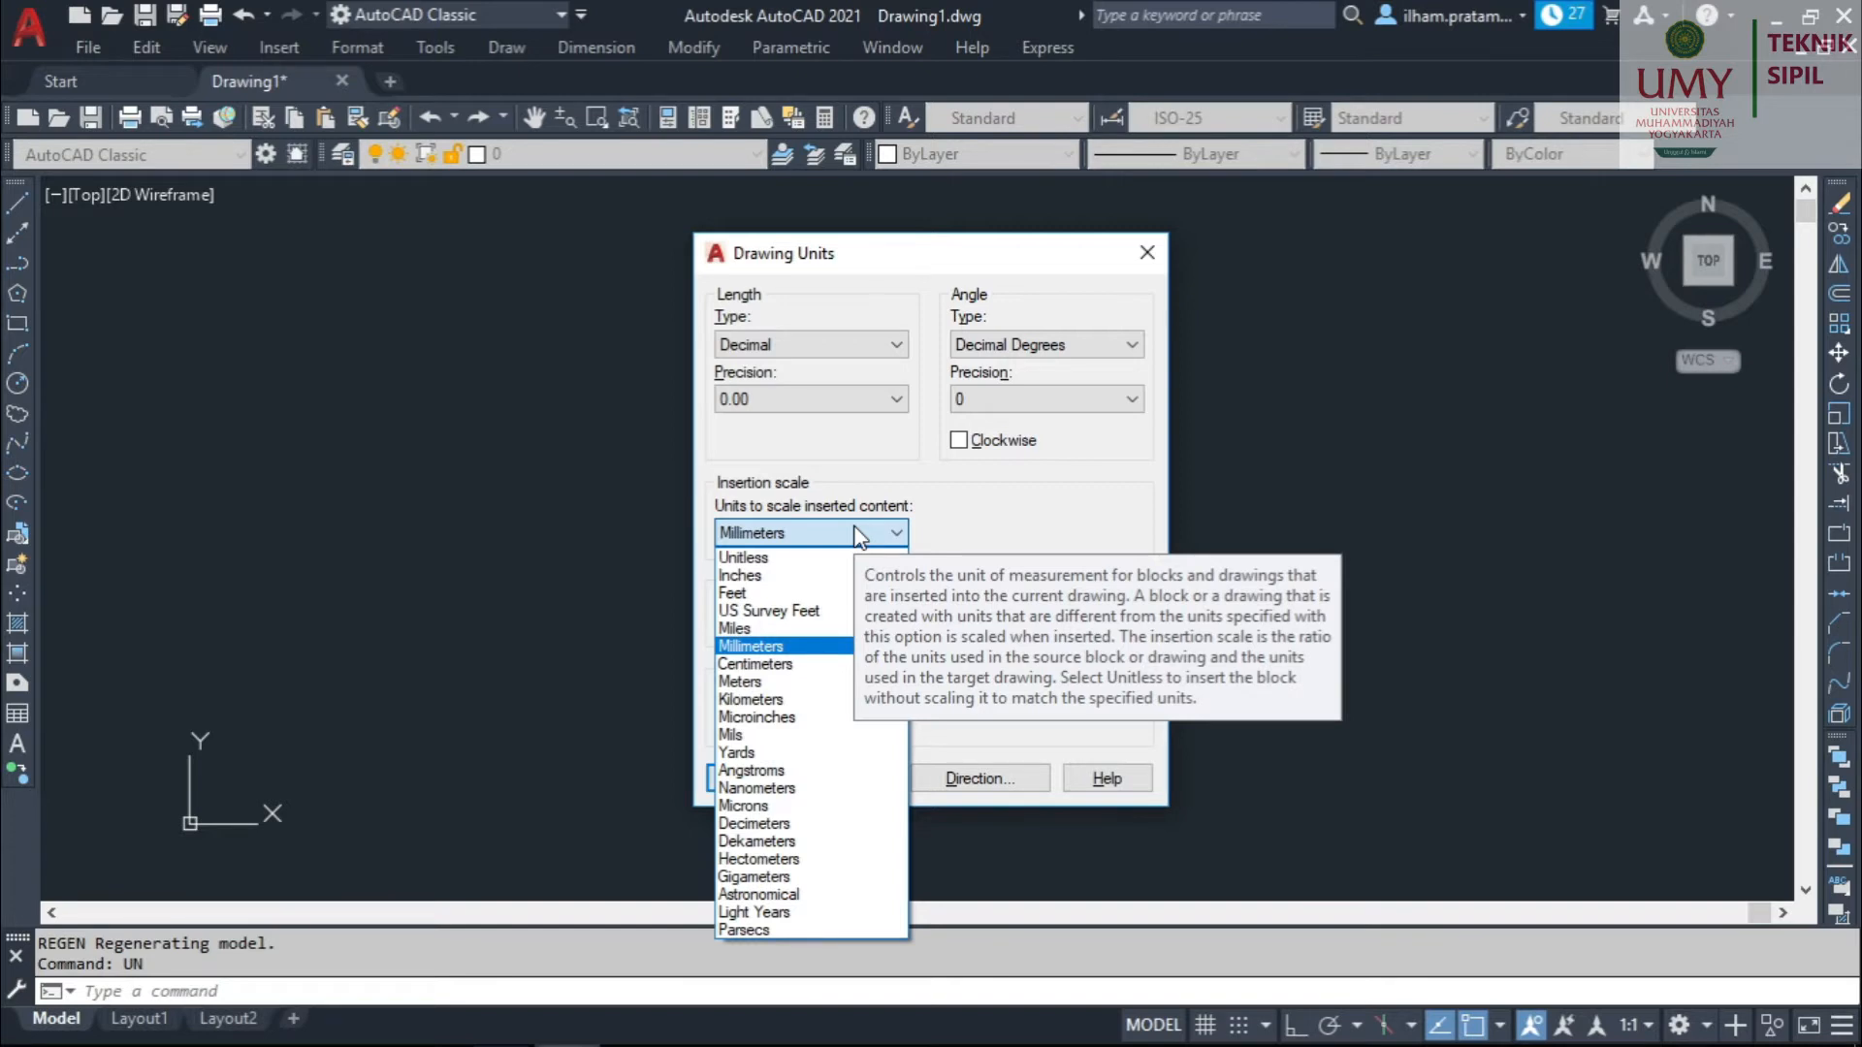
left_click(829, 663)
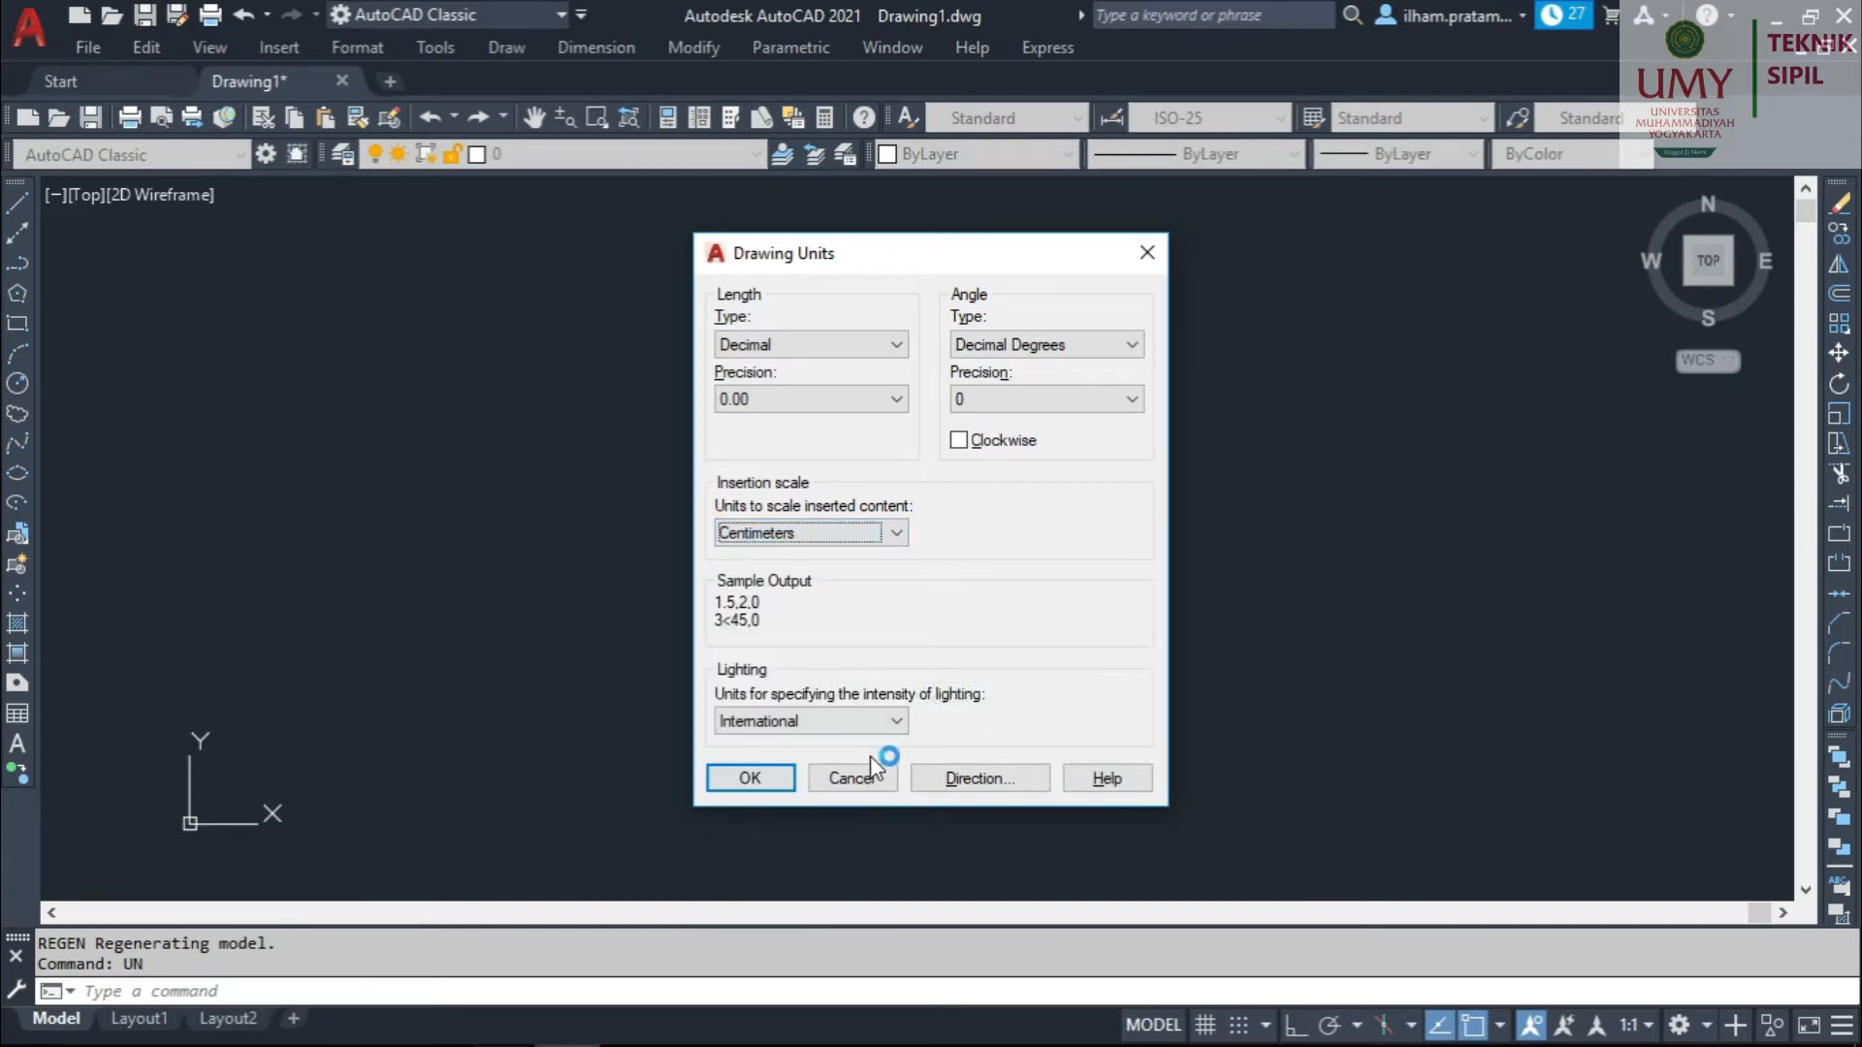
left_click(765, 779)
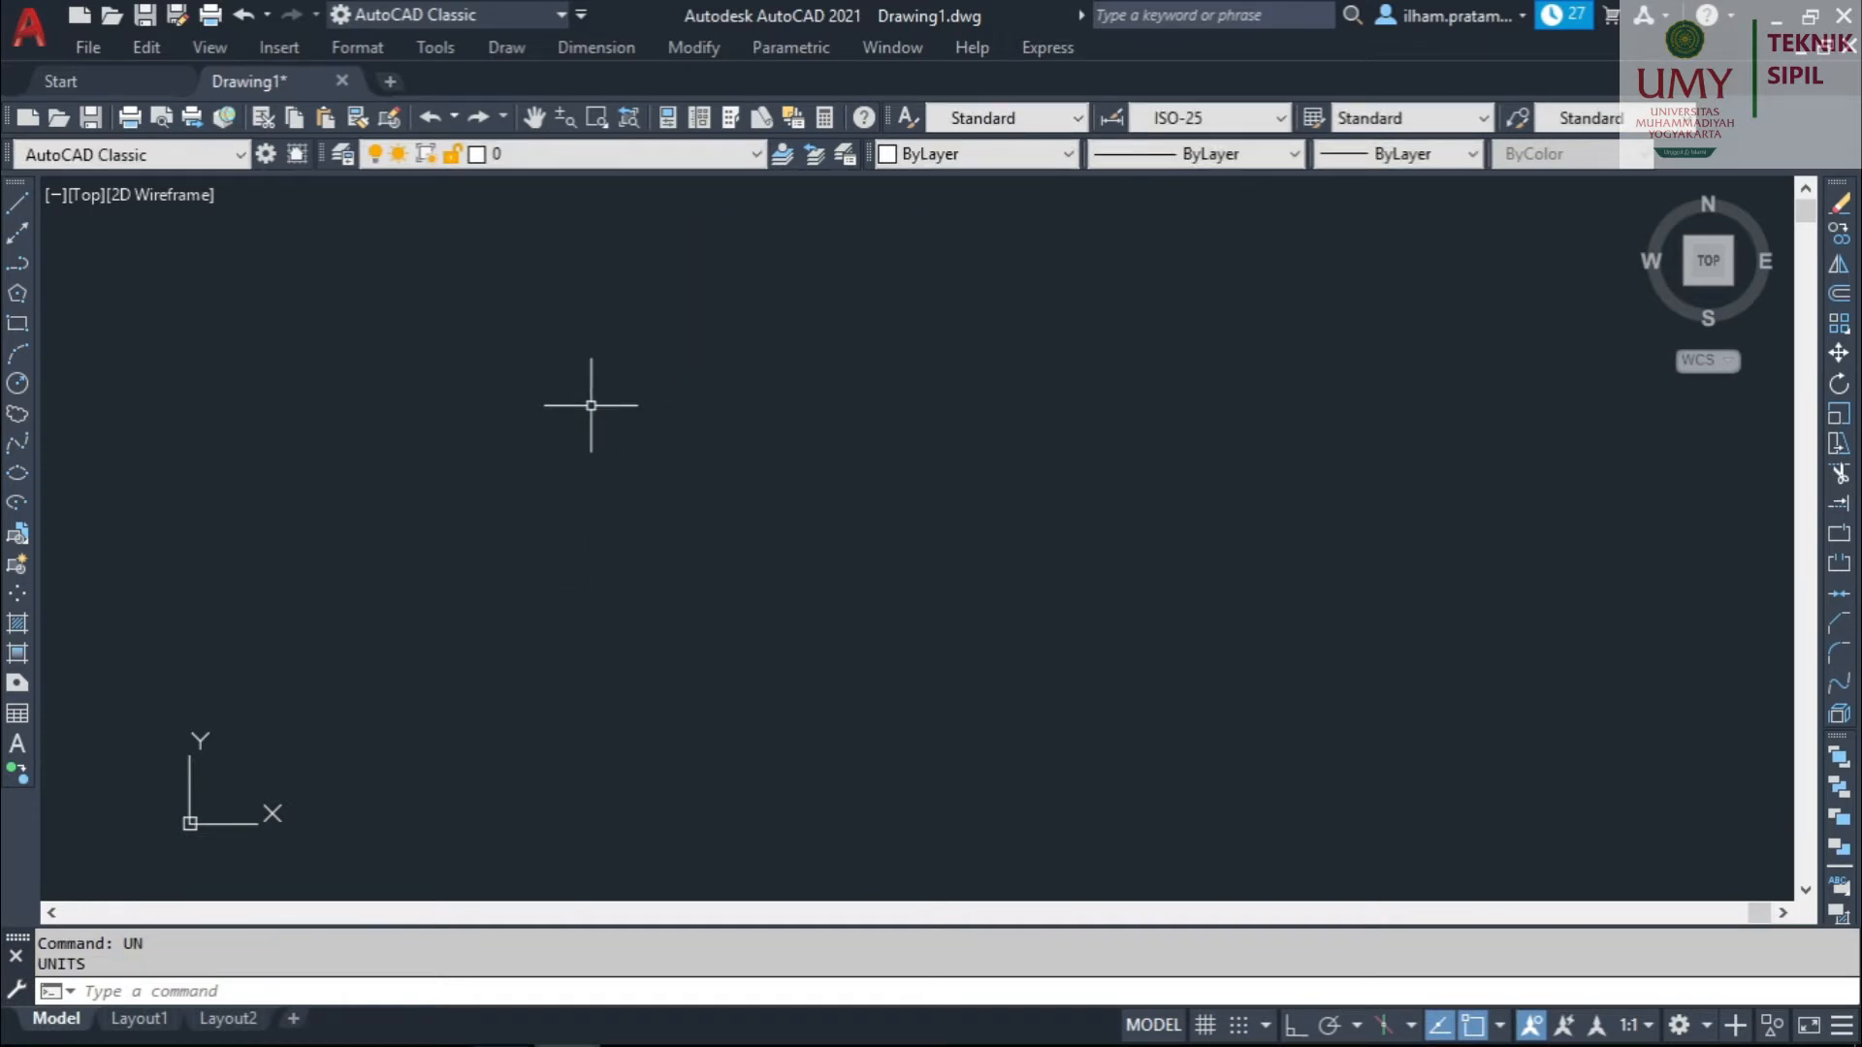
Reopen the drawing units settings to check the length precision and insertion scale.
left_click(363, 48)
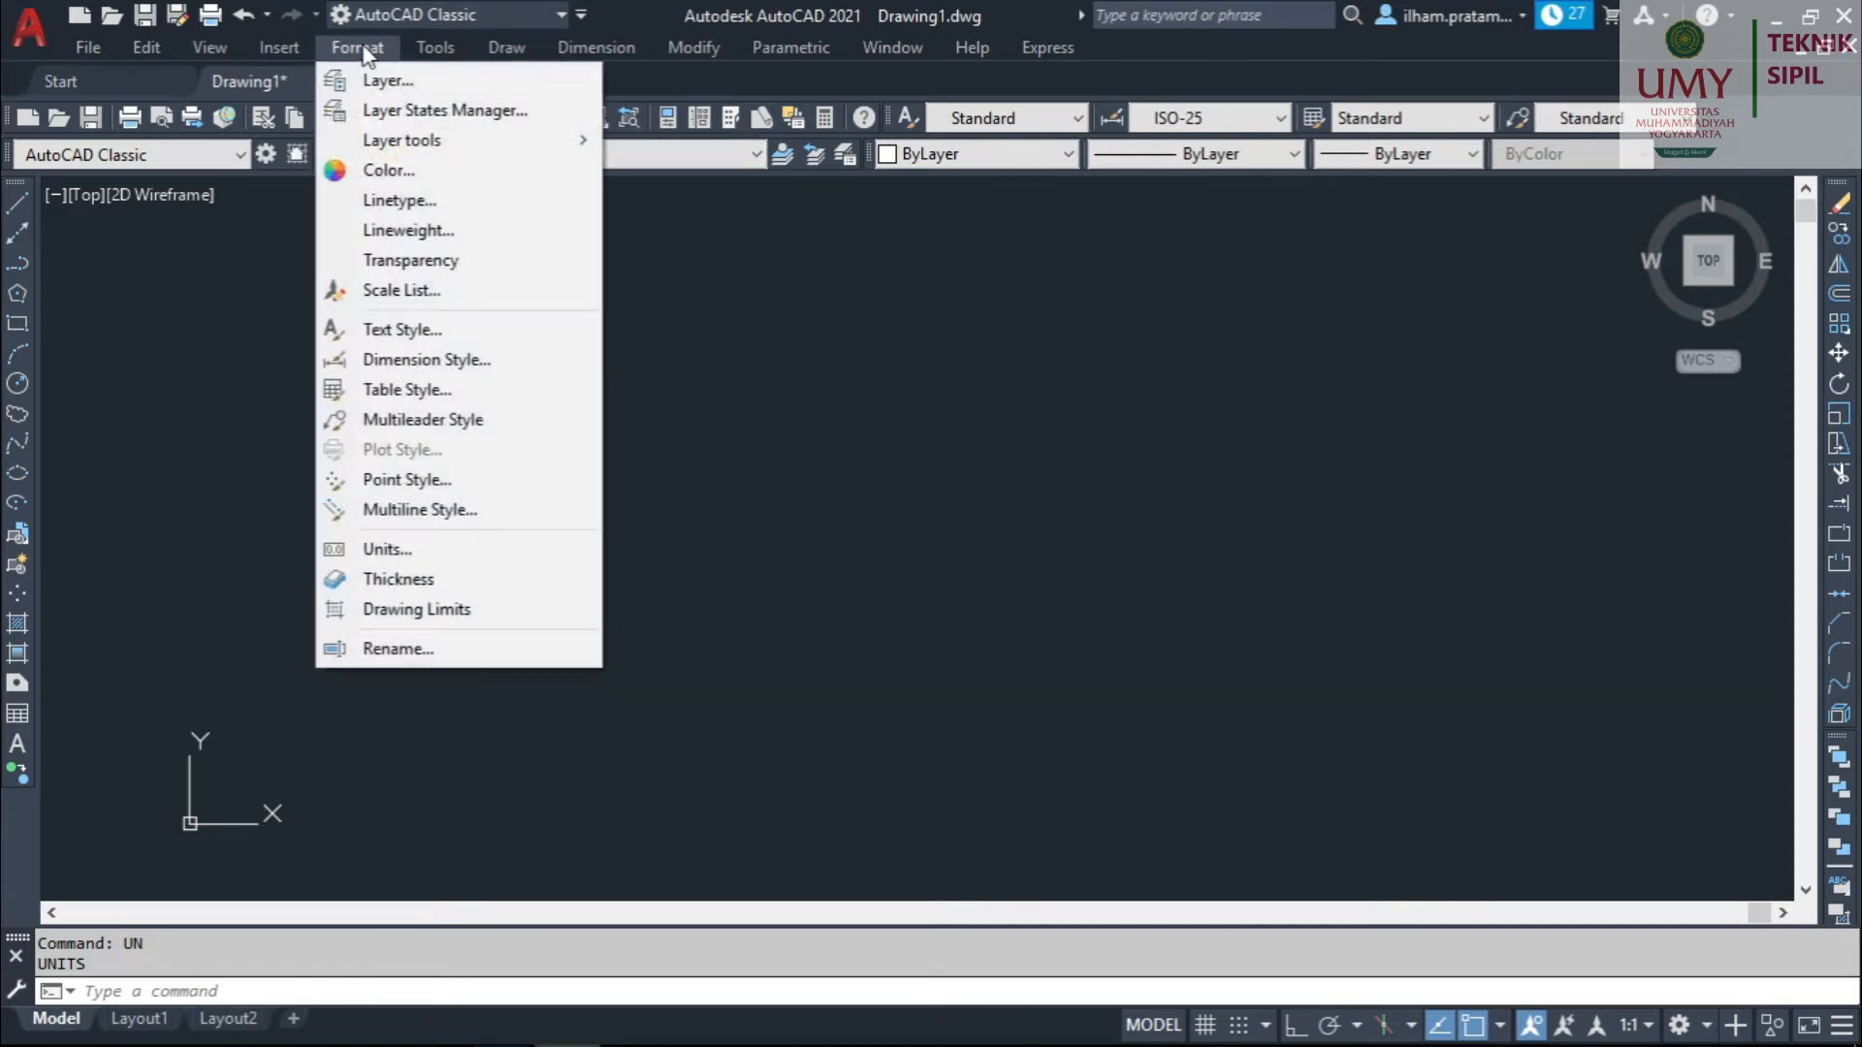
left_click(506, 554)
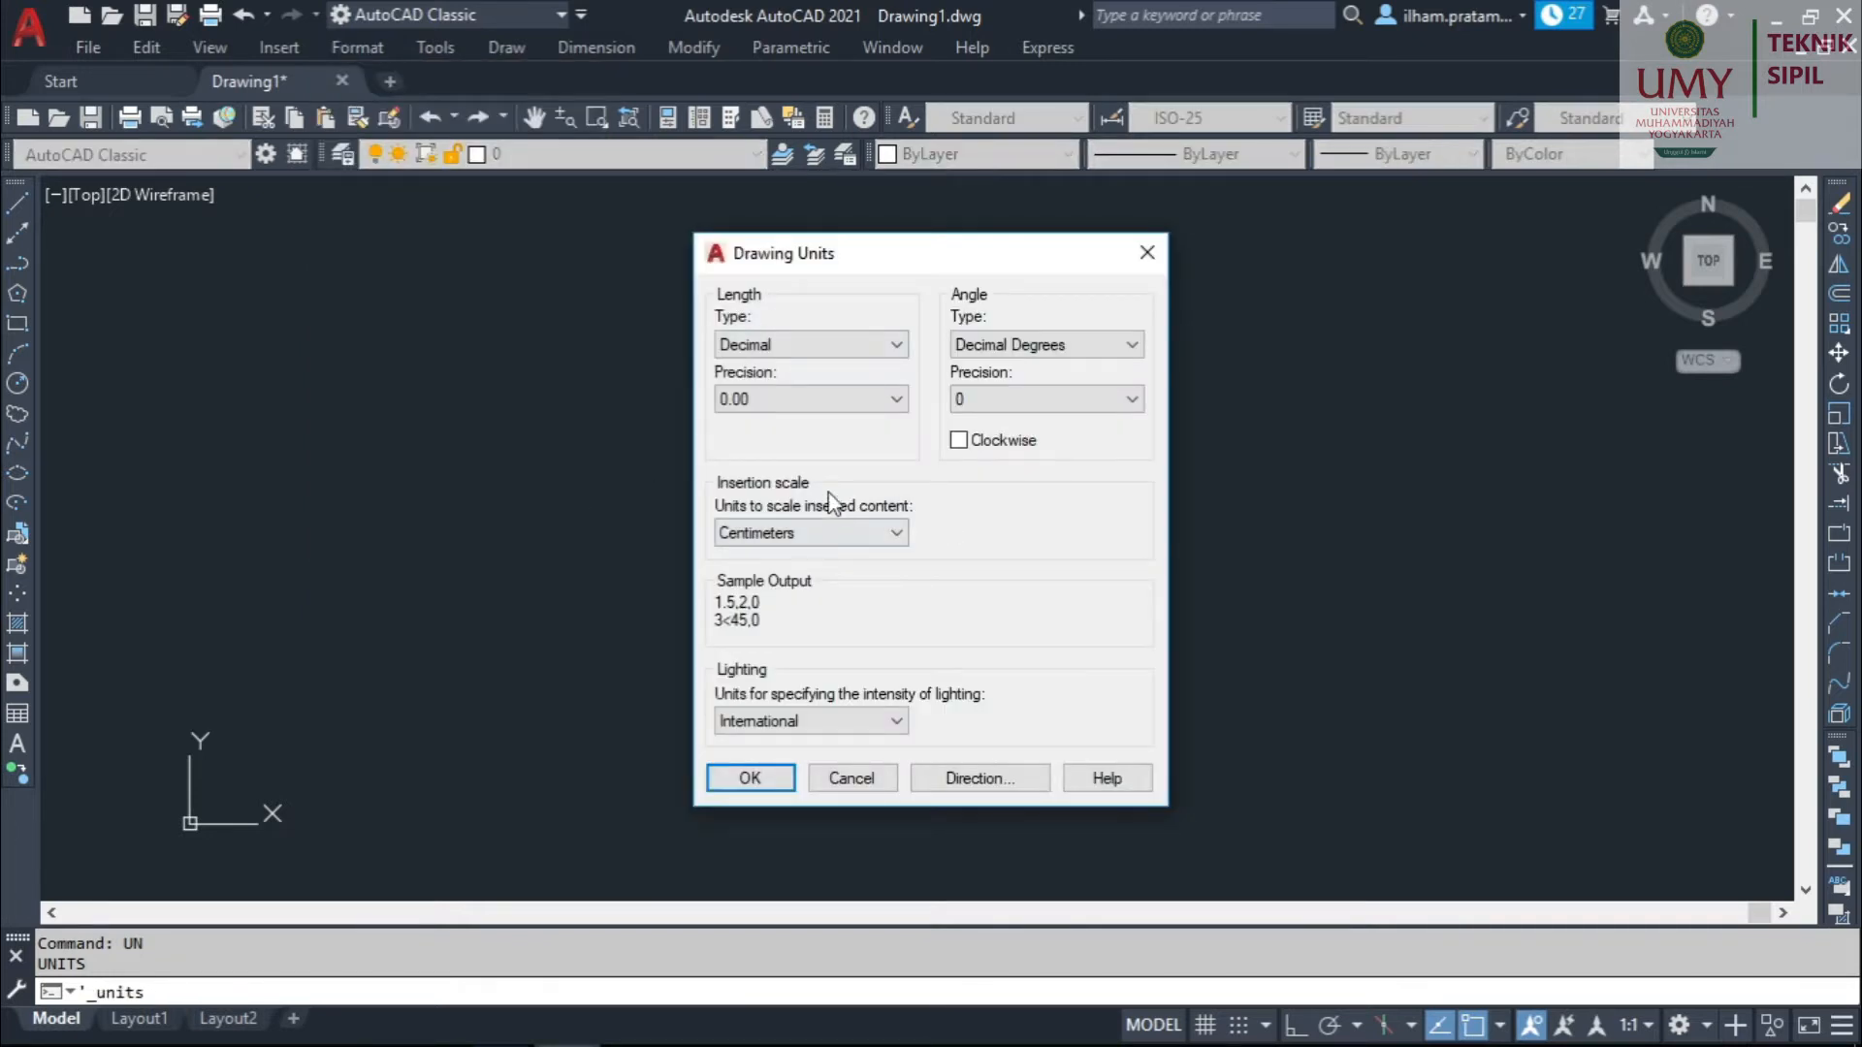
left_click(781, 776)
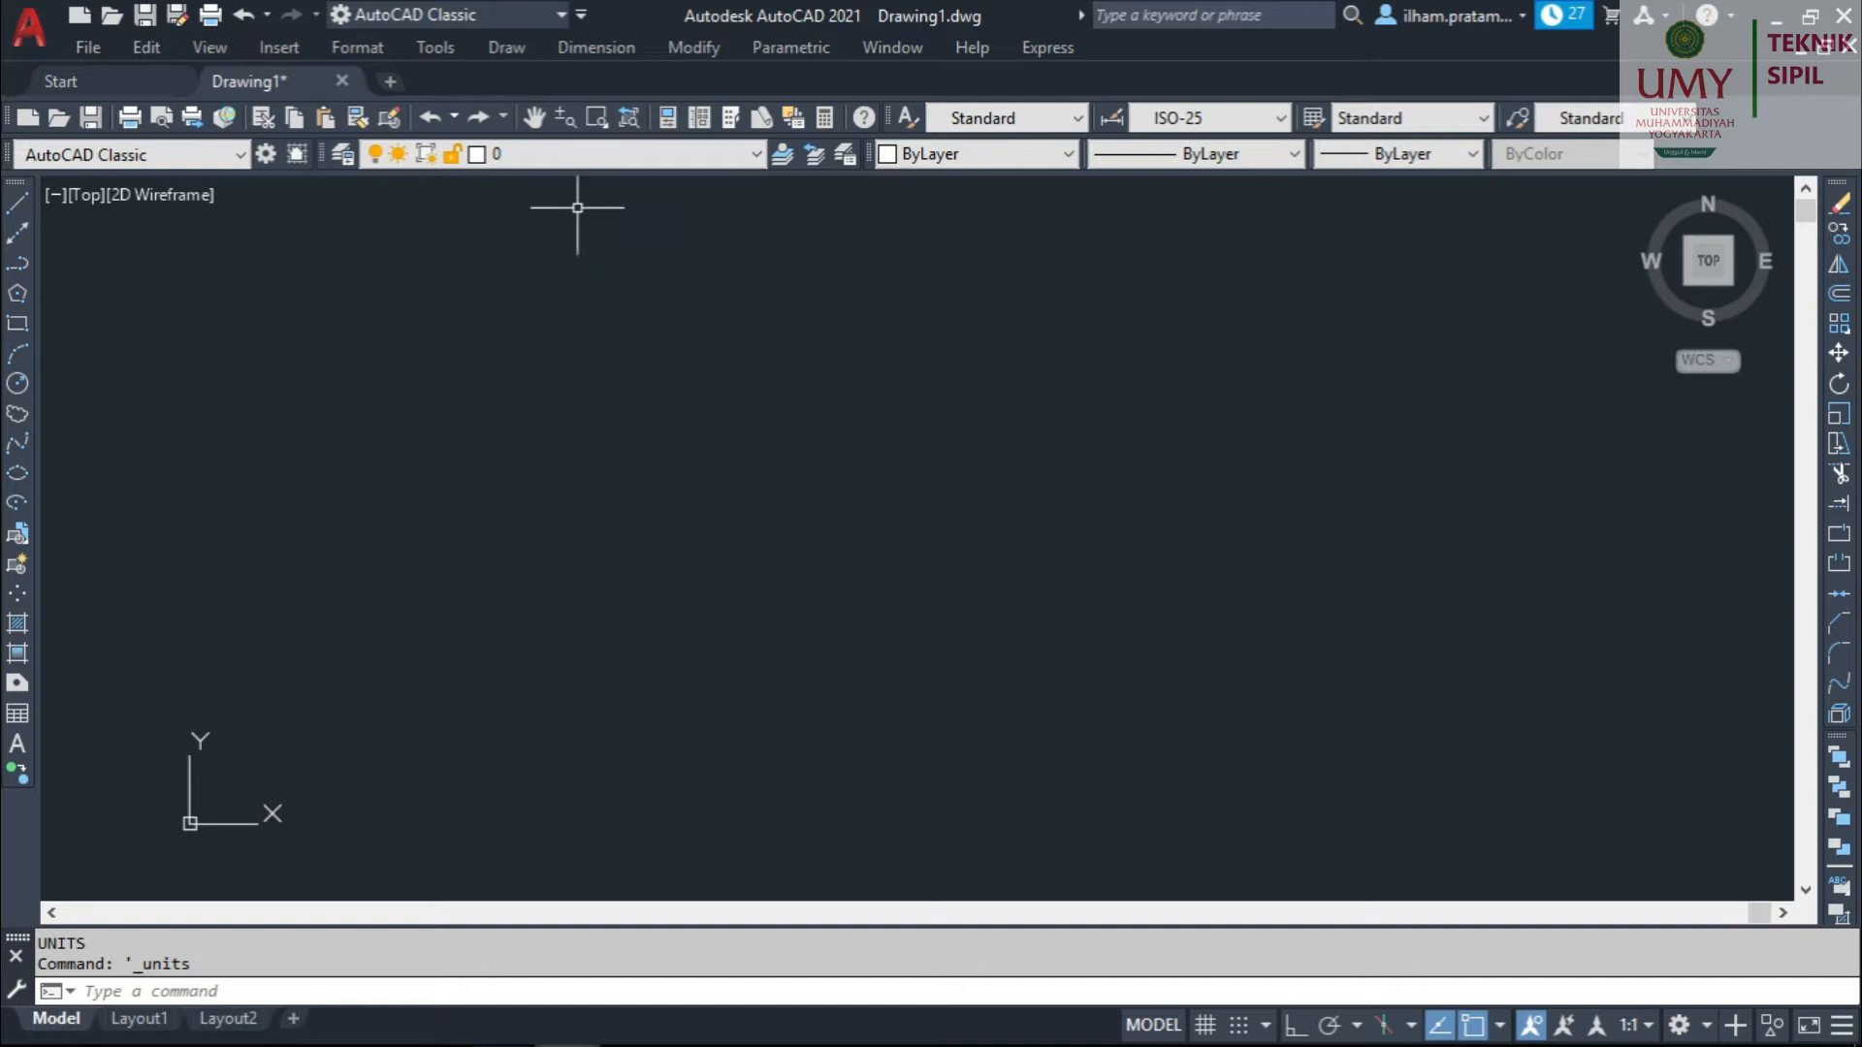
Open the layer properties manager over the drawing area and create a new layer with its default name.
left_click(574, 157)
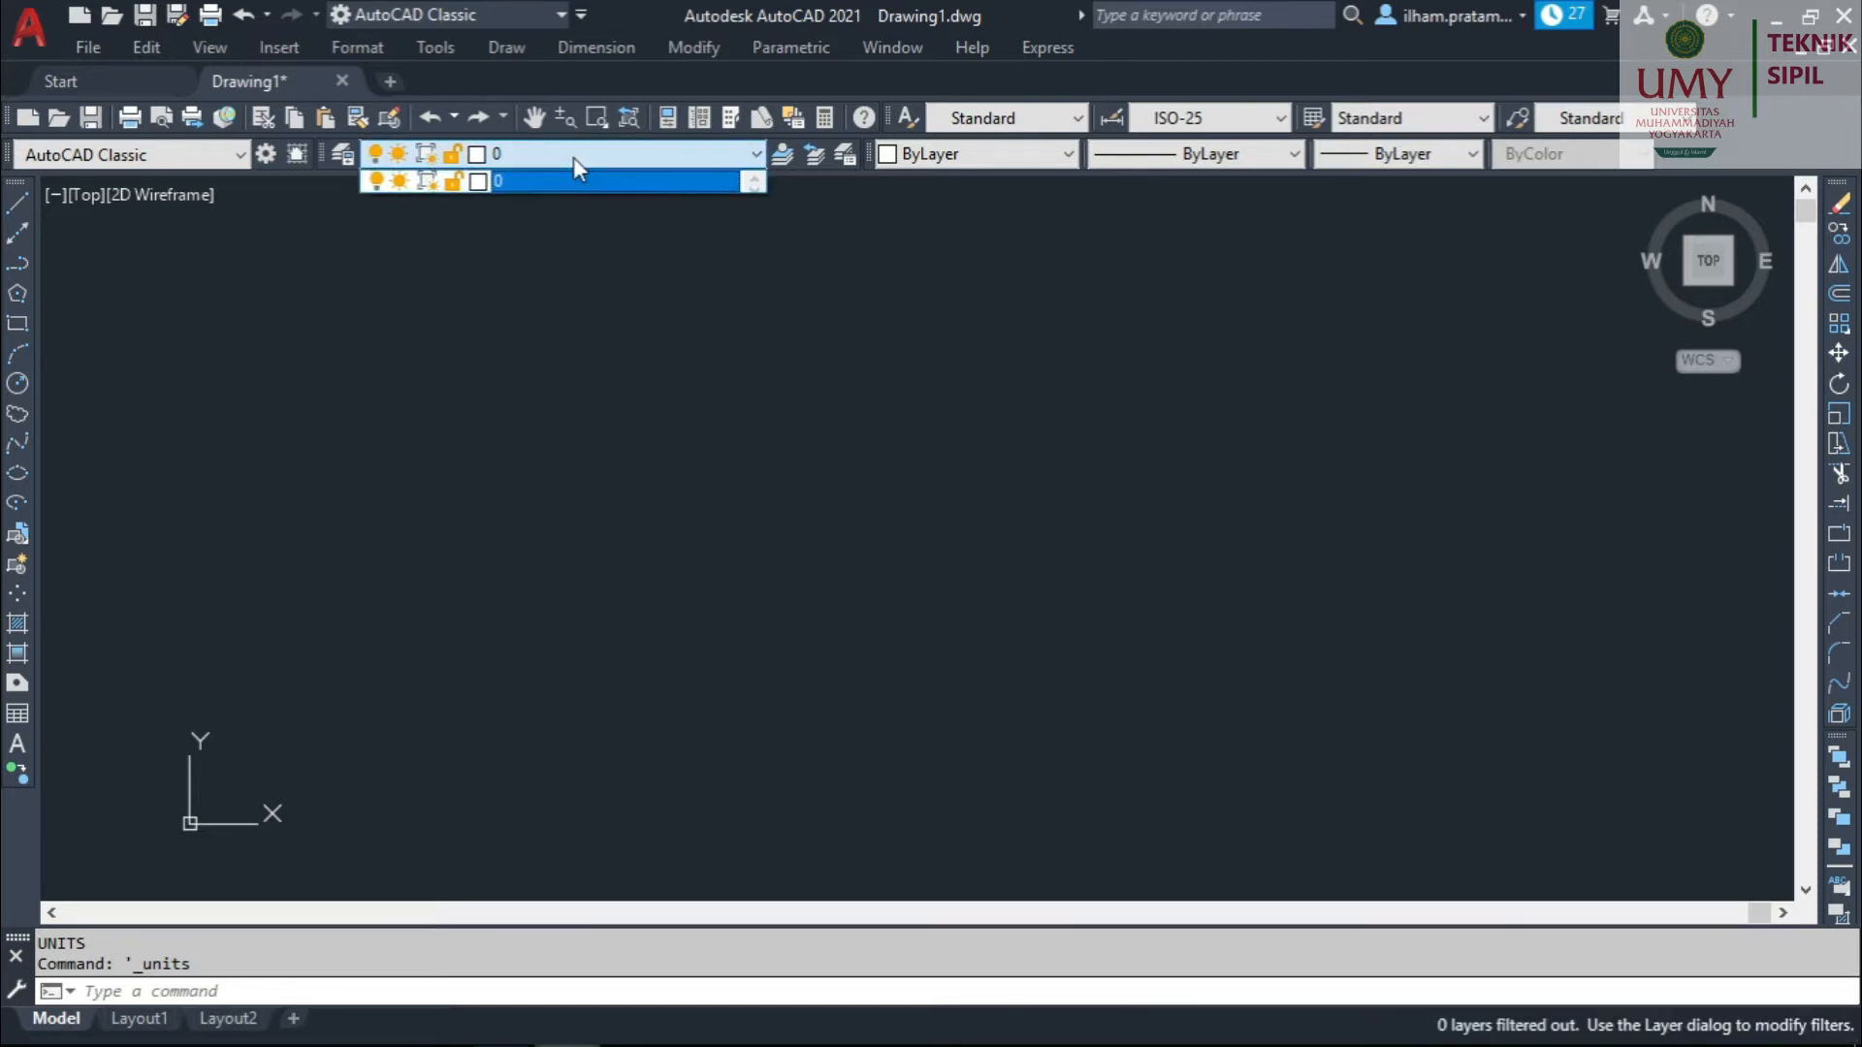
left_click(347, 156)
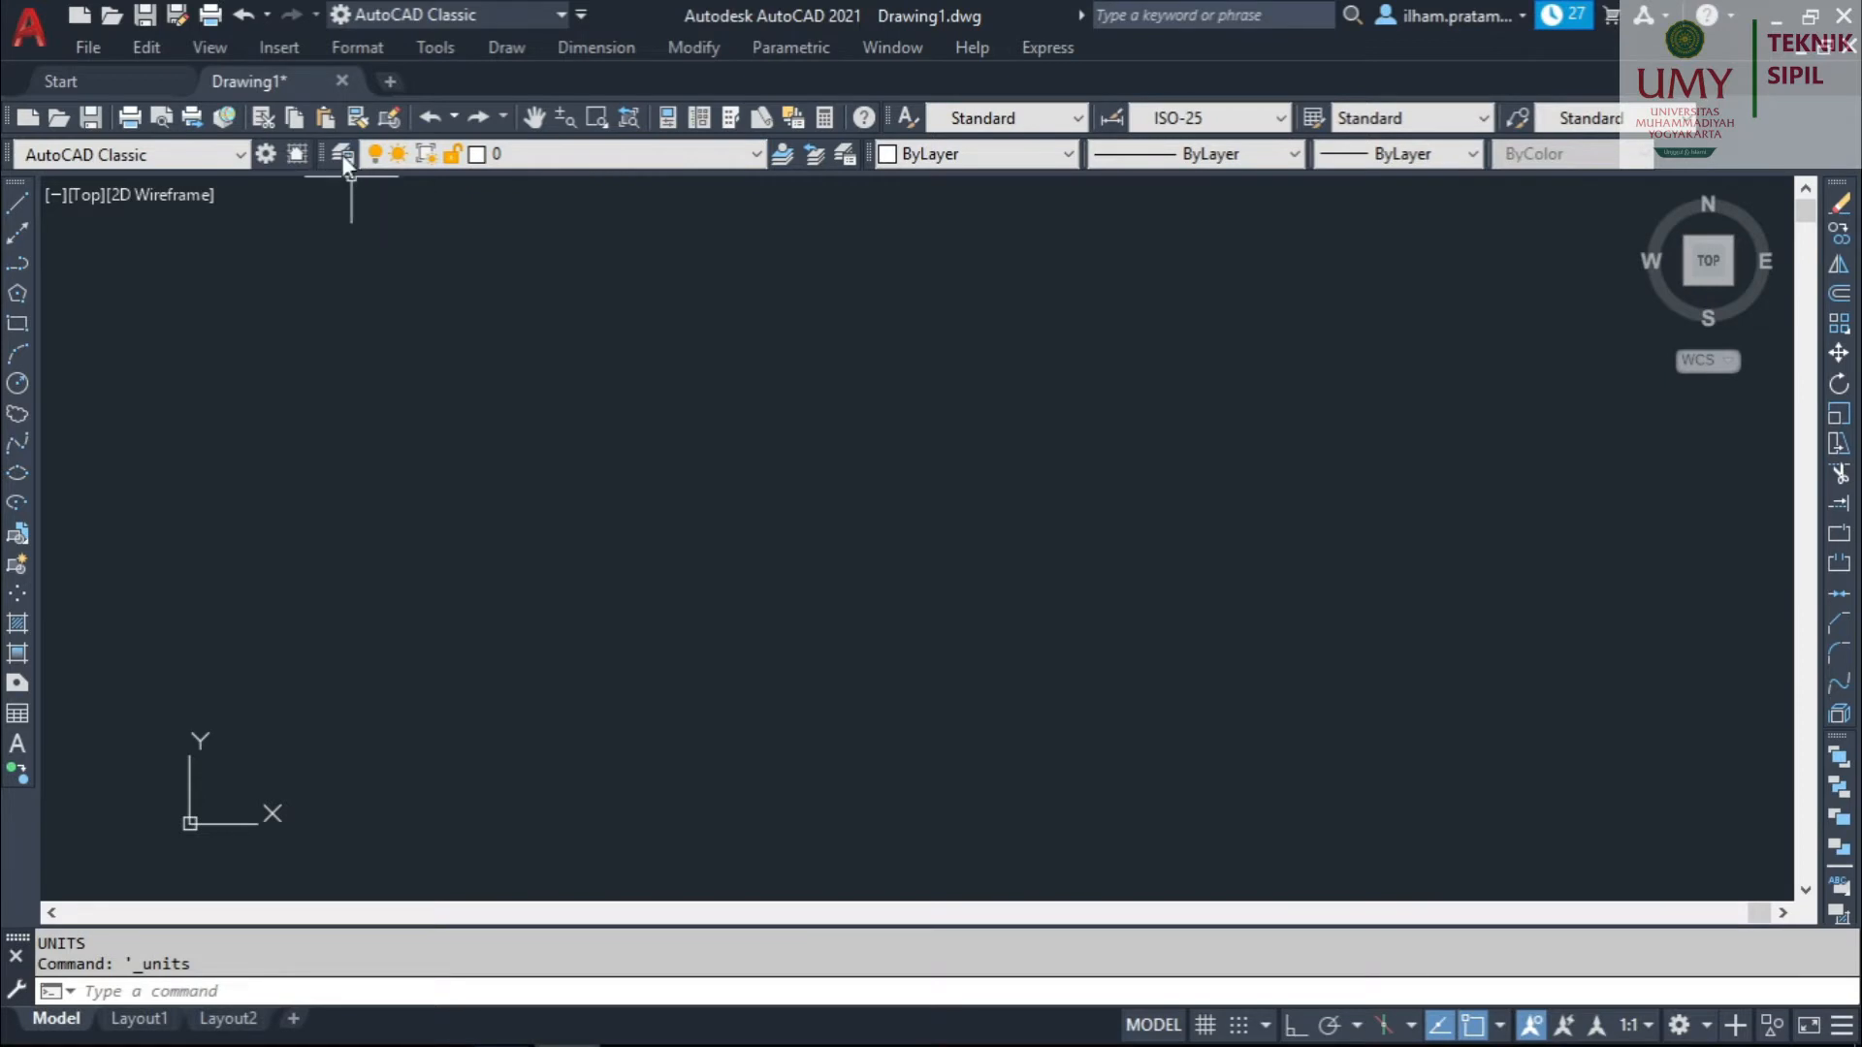
left_click(341, 151)
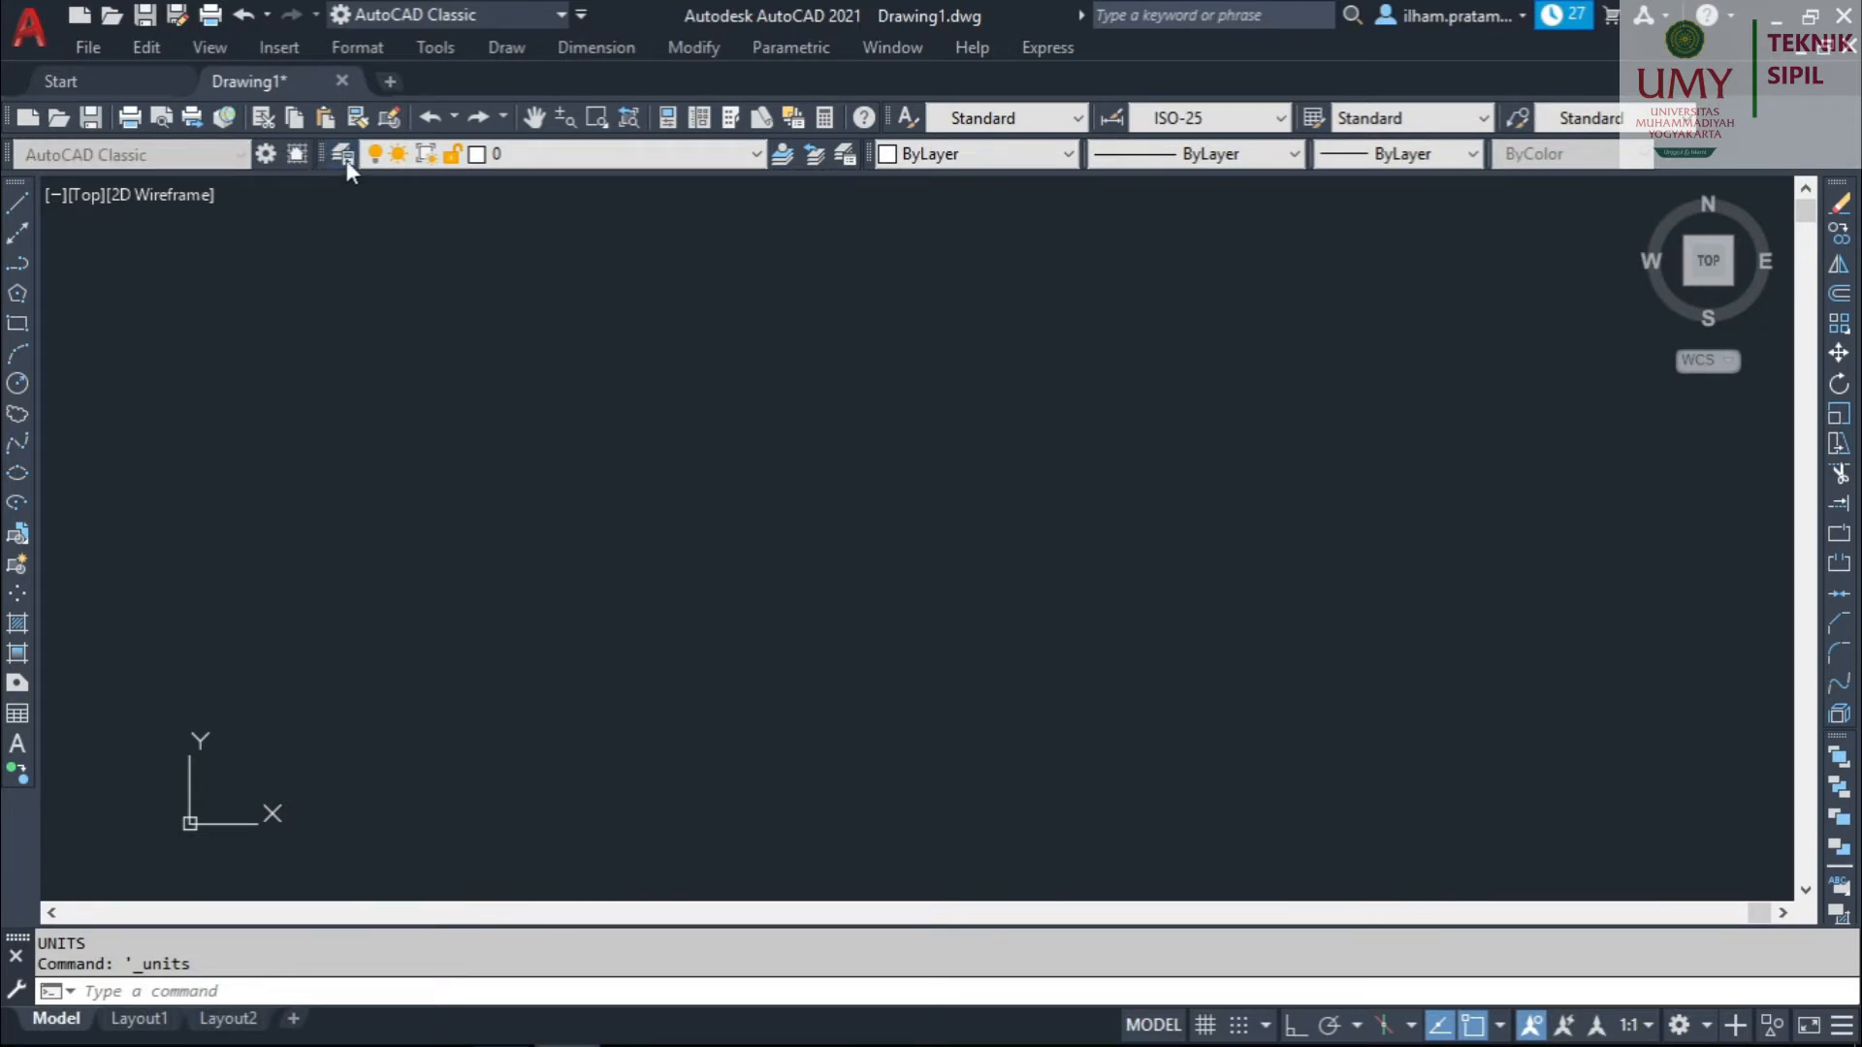
left_click(344, 155)
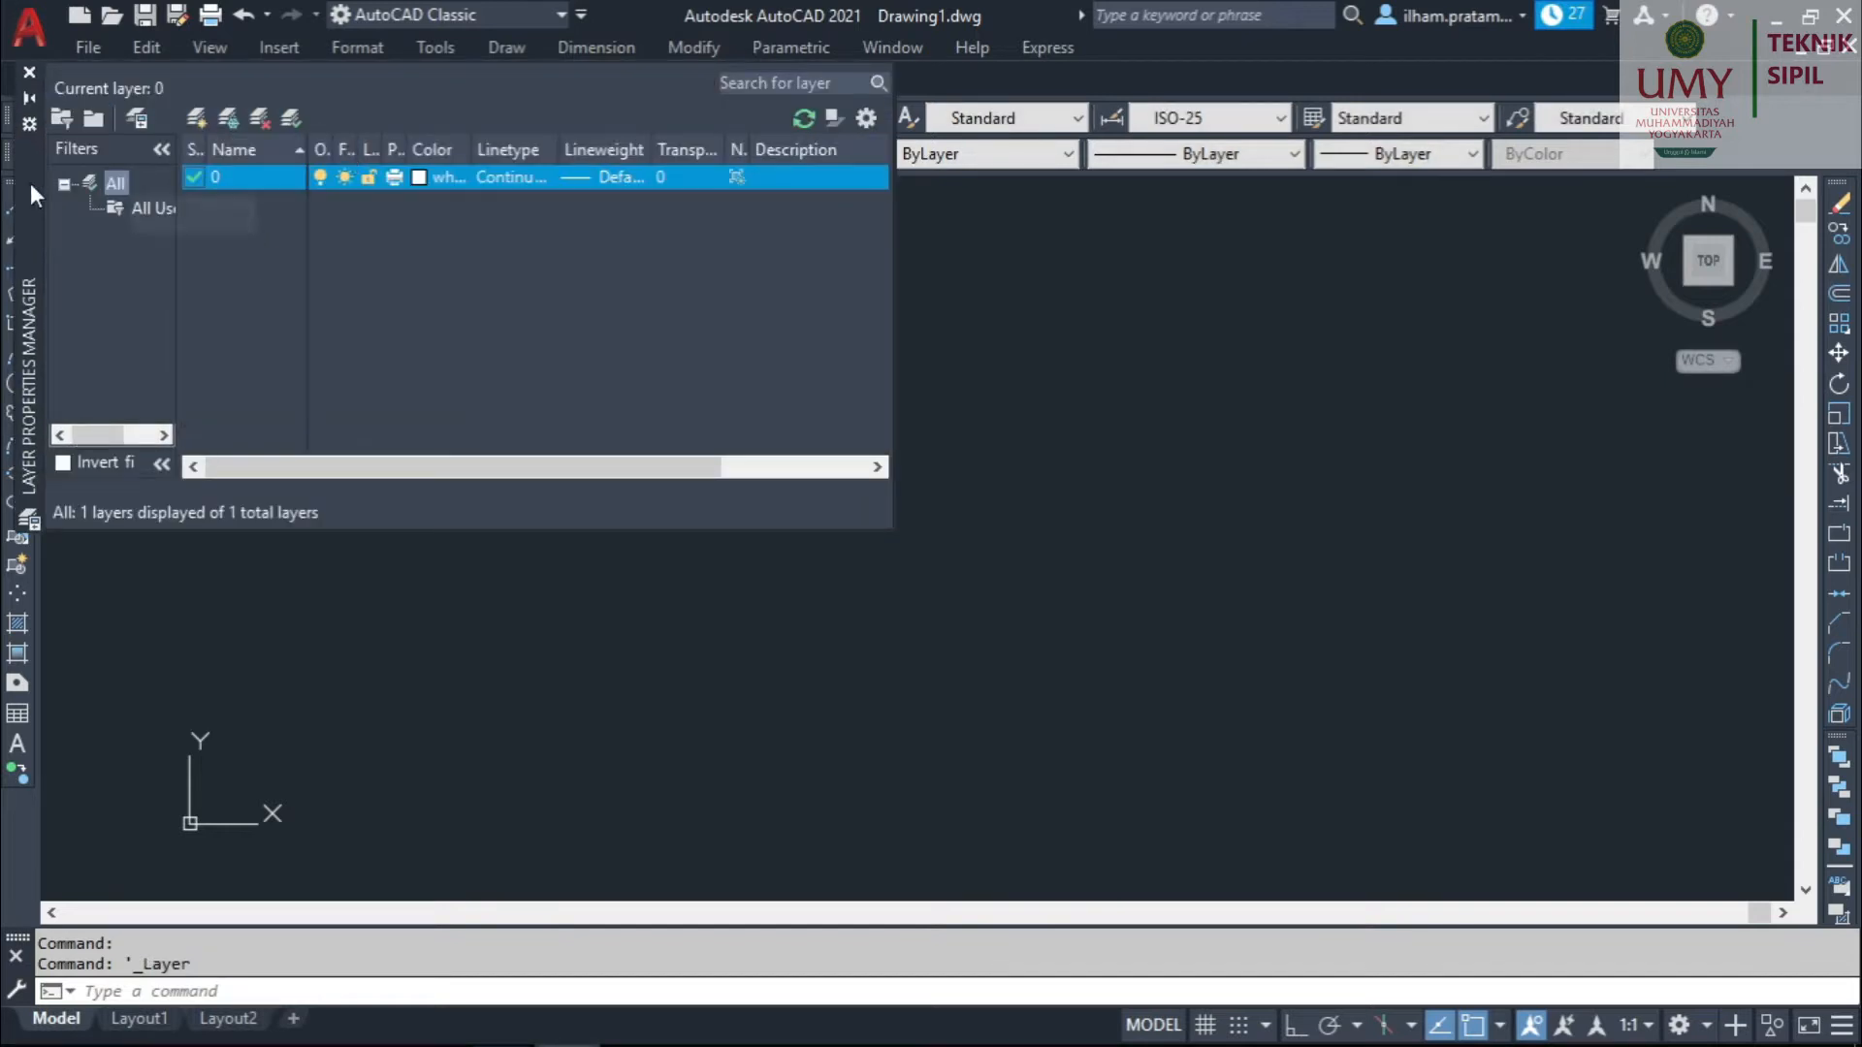
left_click_drag(37, 183, 297, 293)
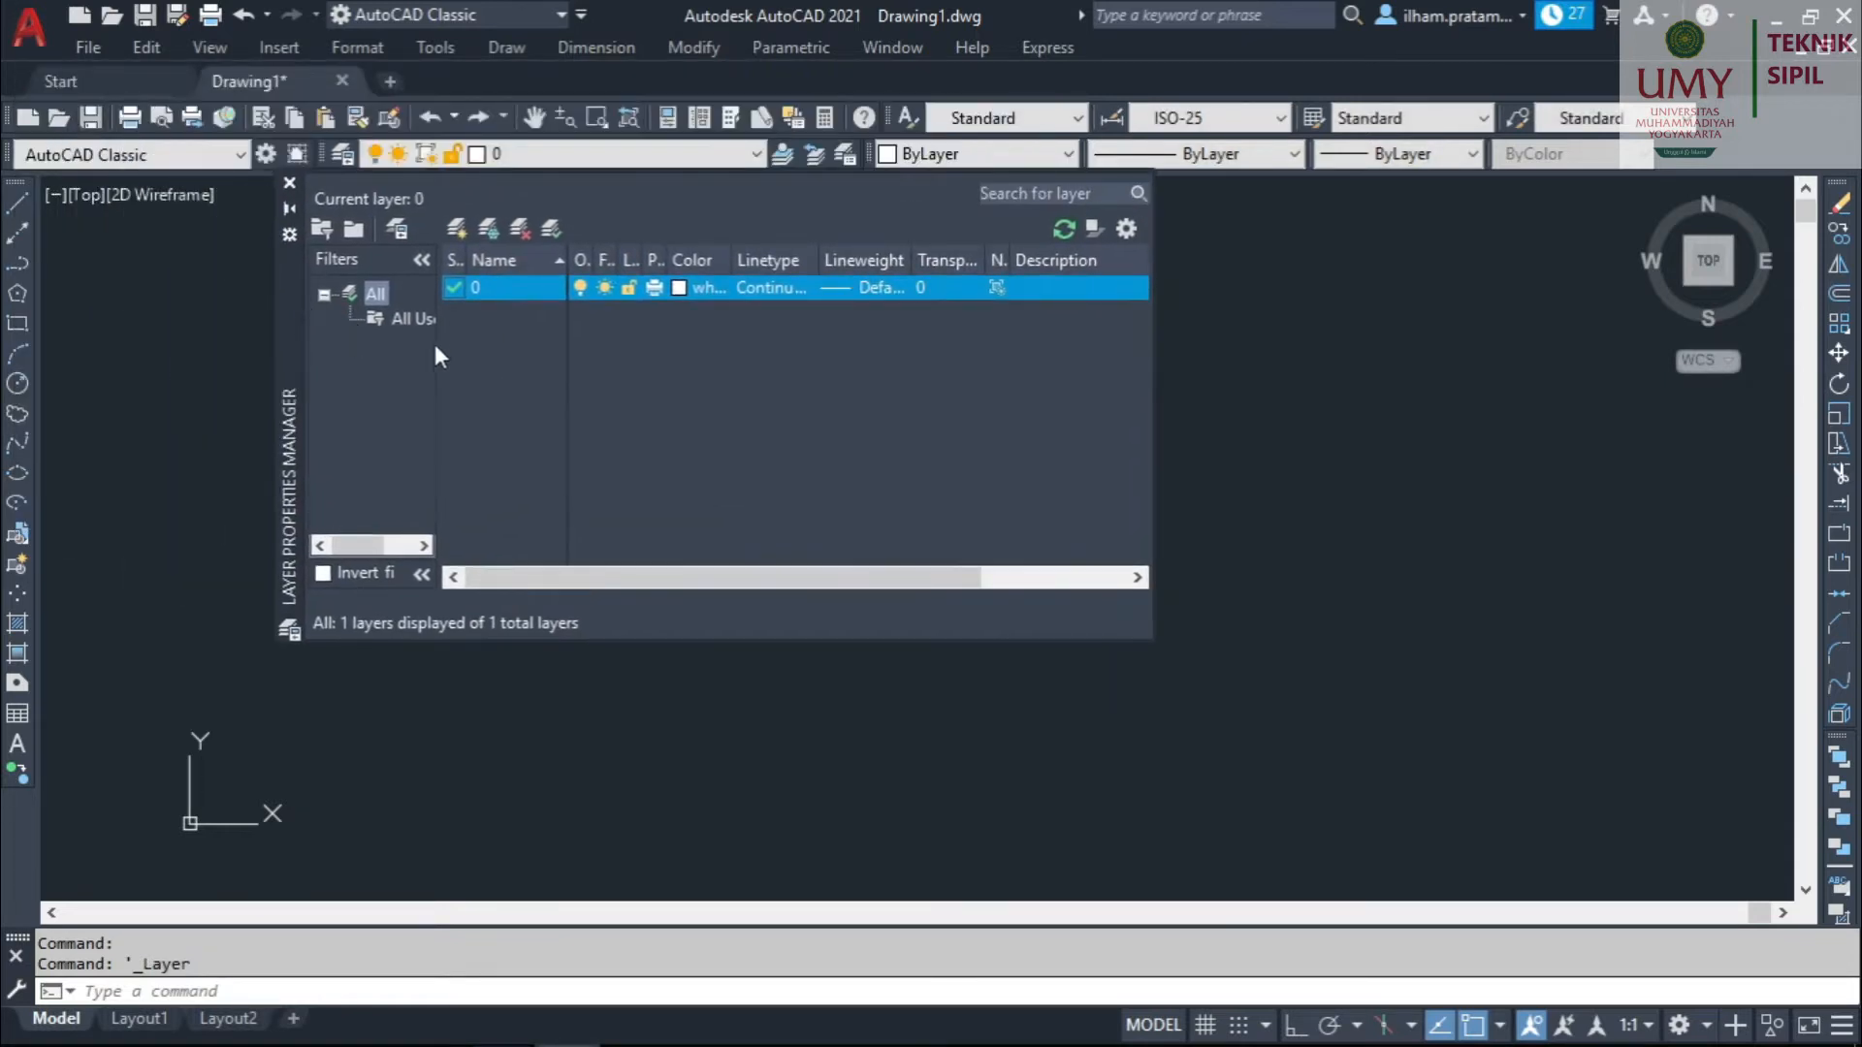
left_click(654, 288)
left_click(459, 229)
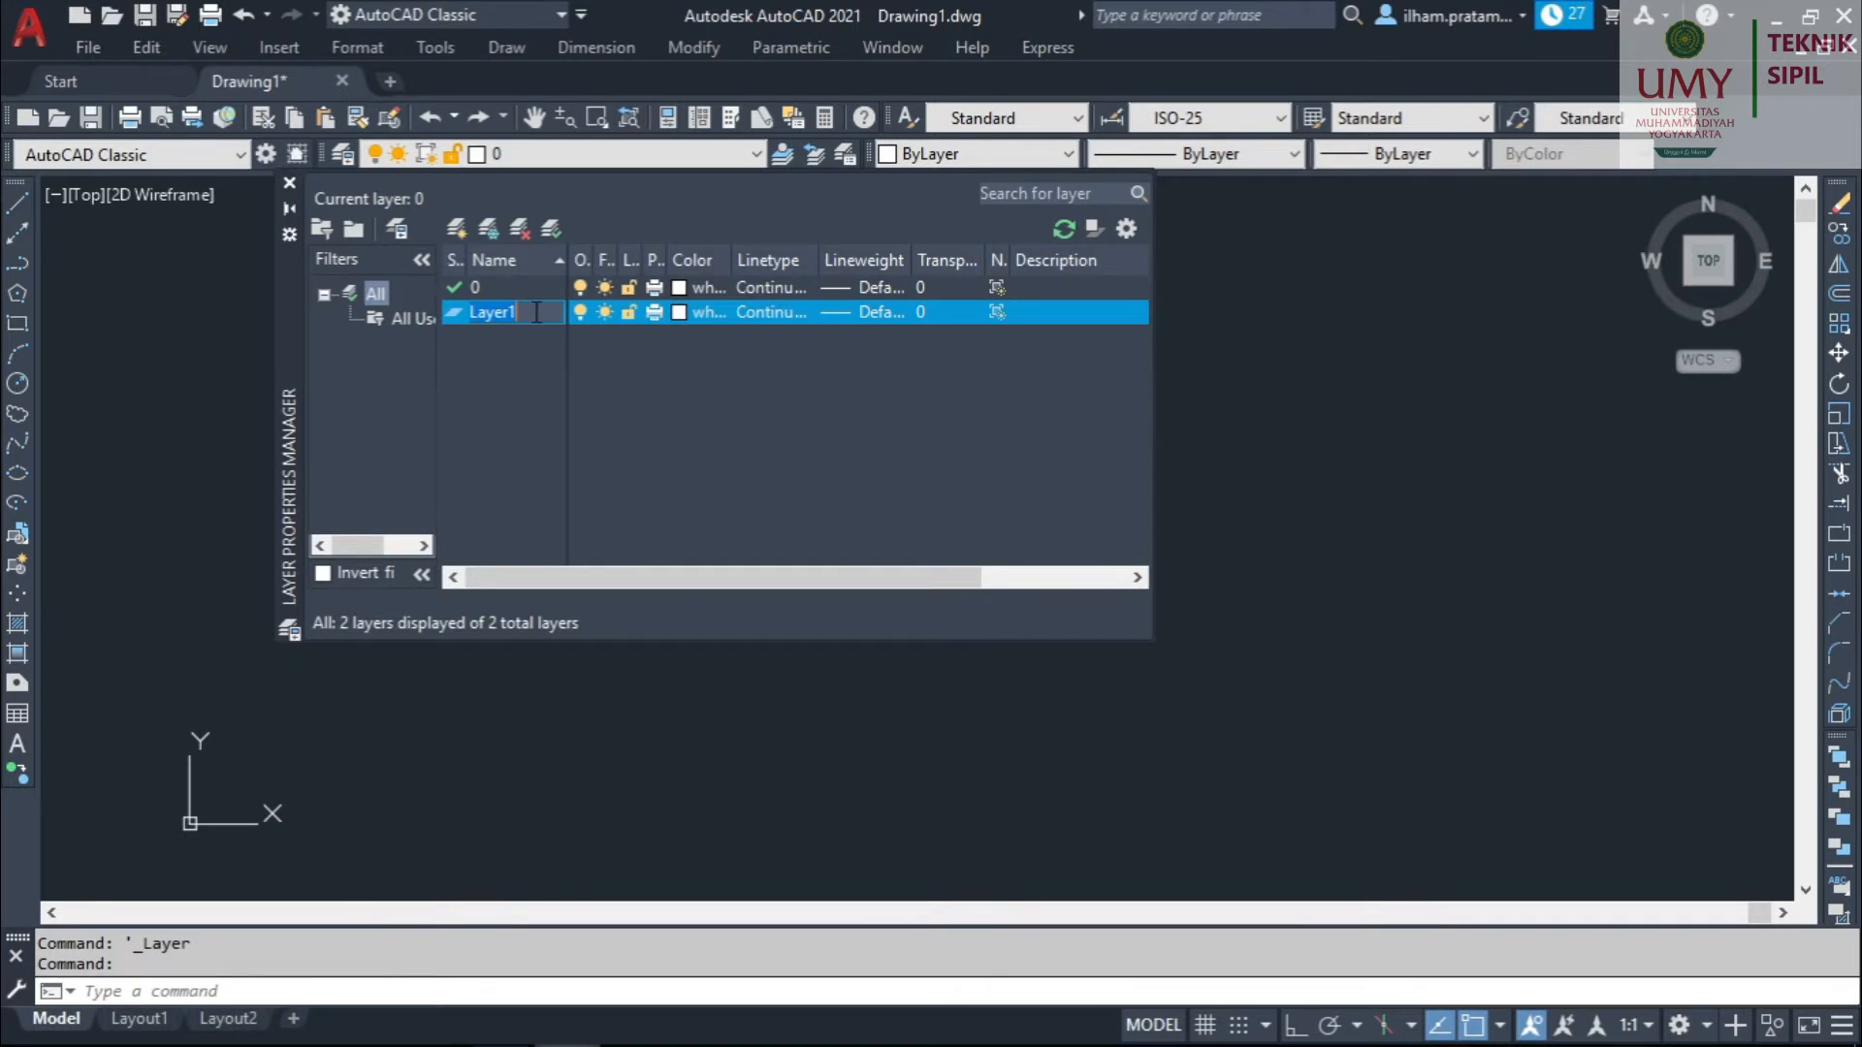
left_click(535, 311)
key("Return")
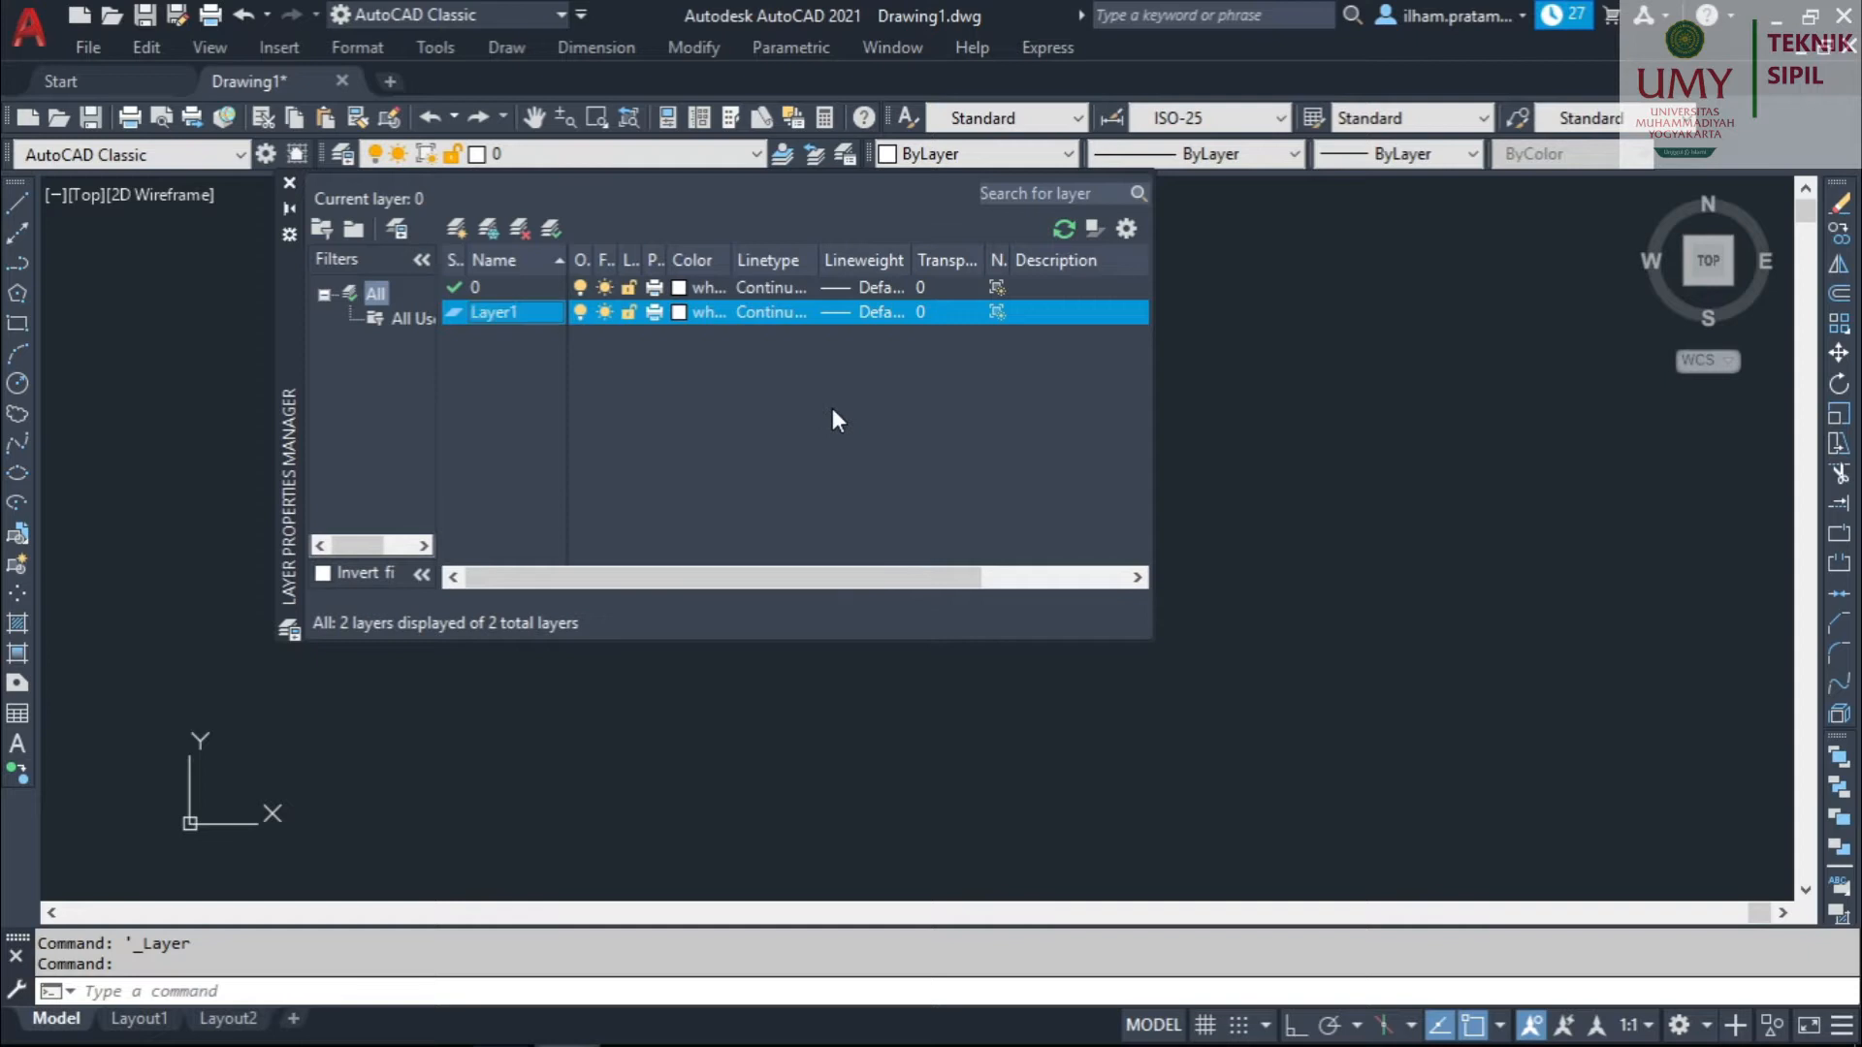
Set the new layer's color to index color red.
left_click(700, 312)
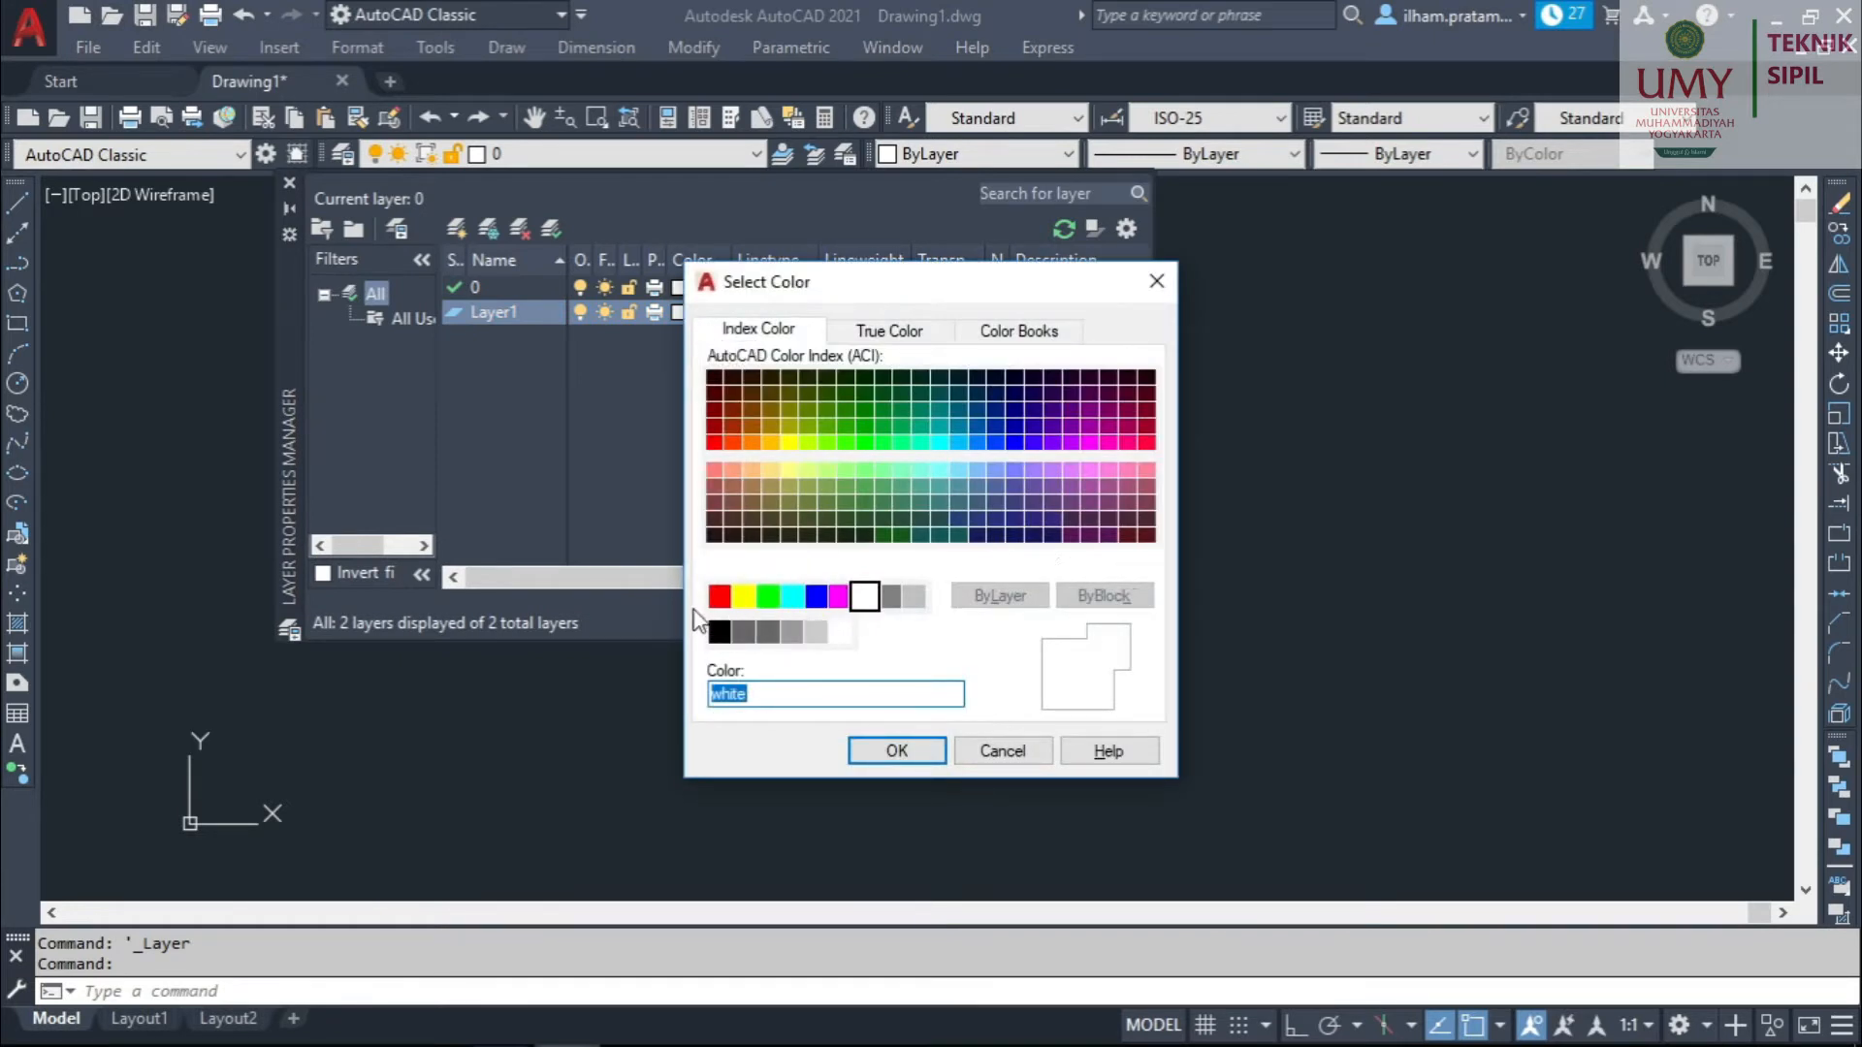
left_click(720, 599)
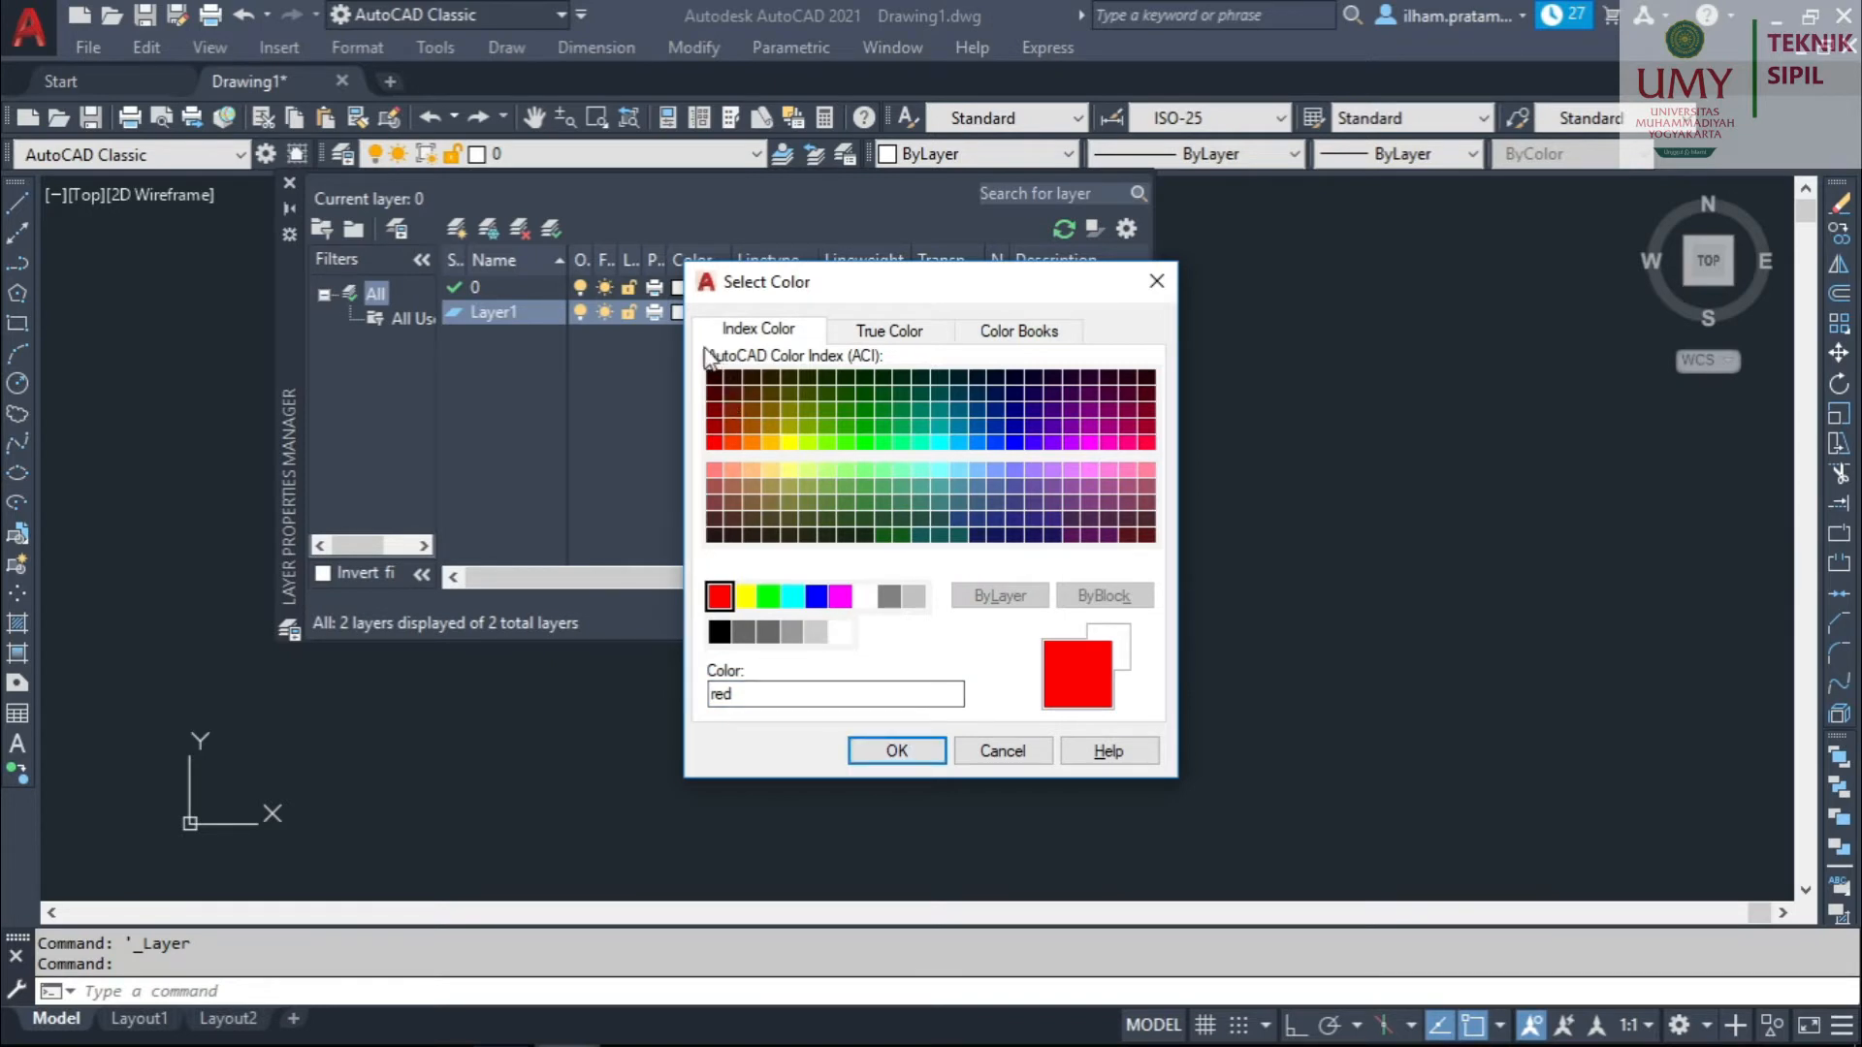
left_click_drag(829, 283, 987, 323)
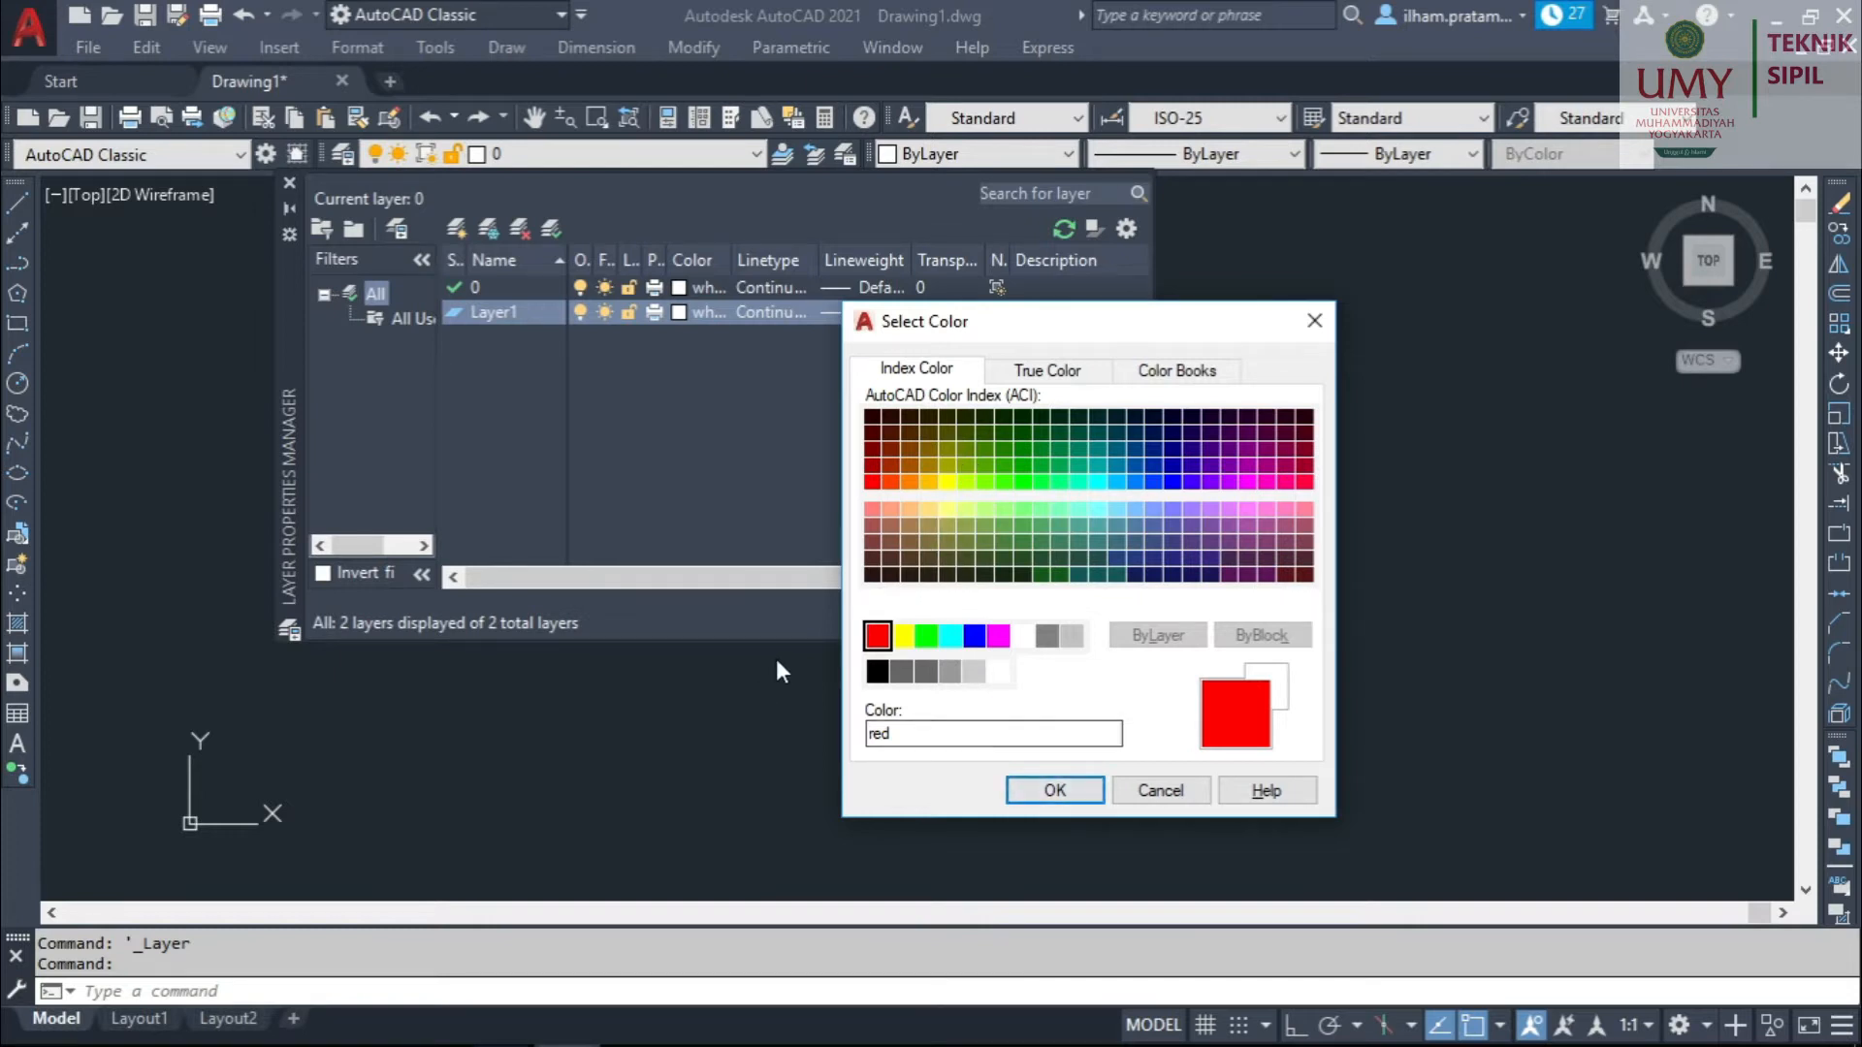
left_click(1057, 790)
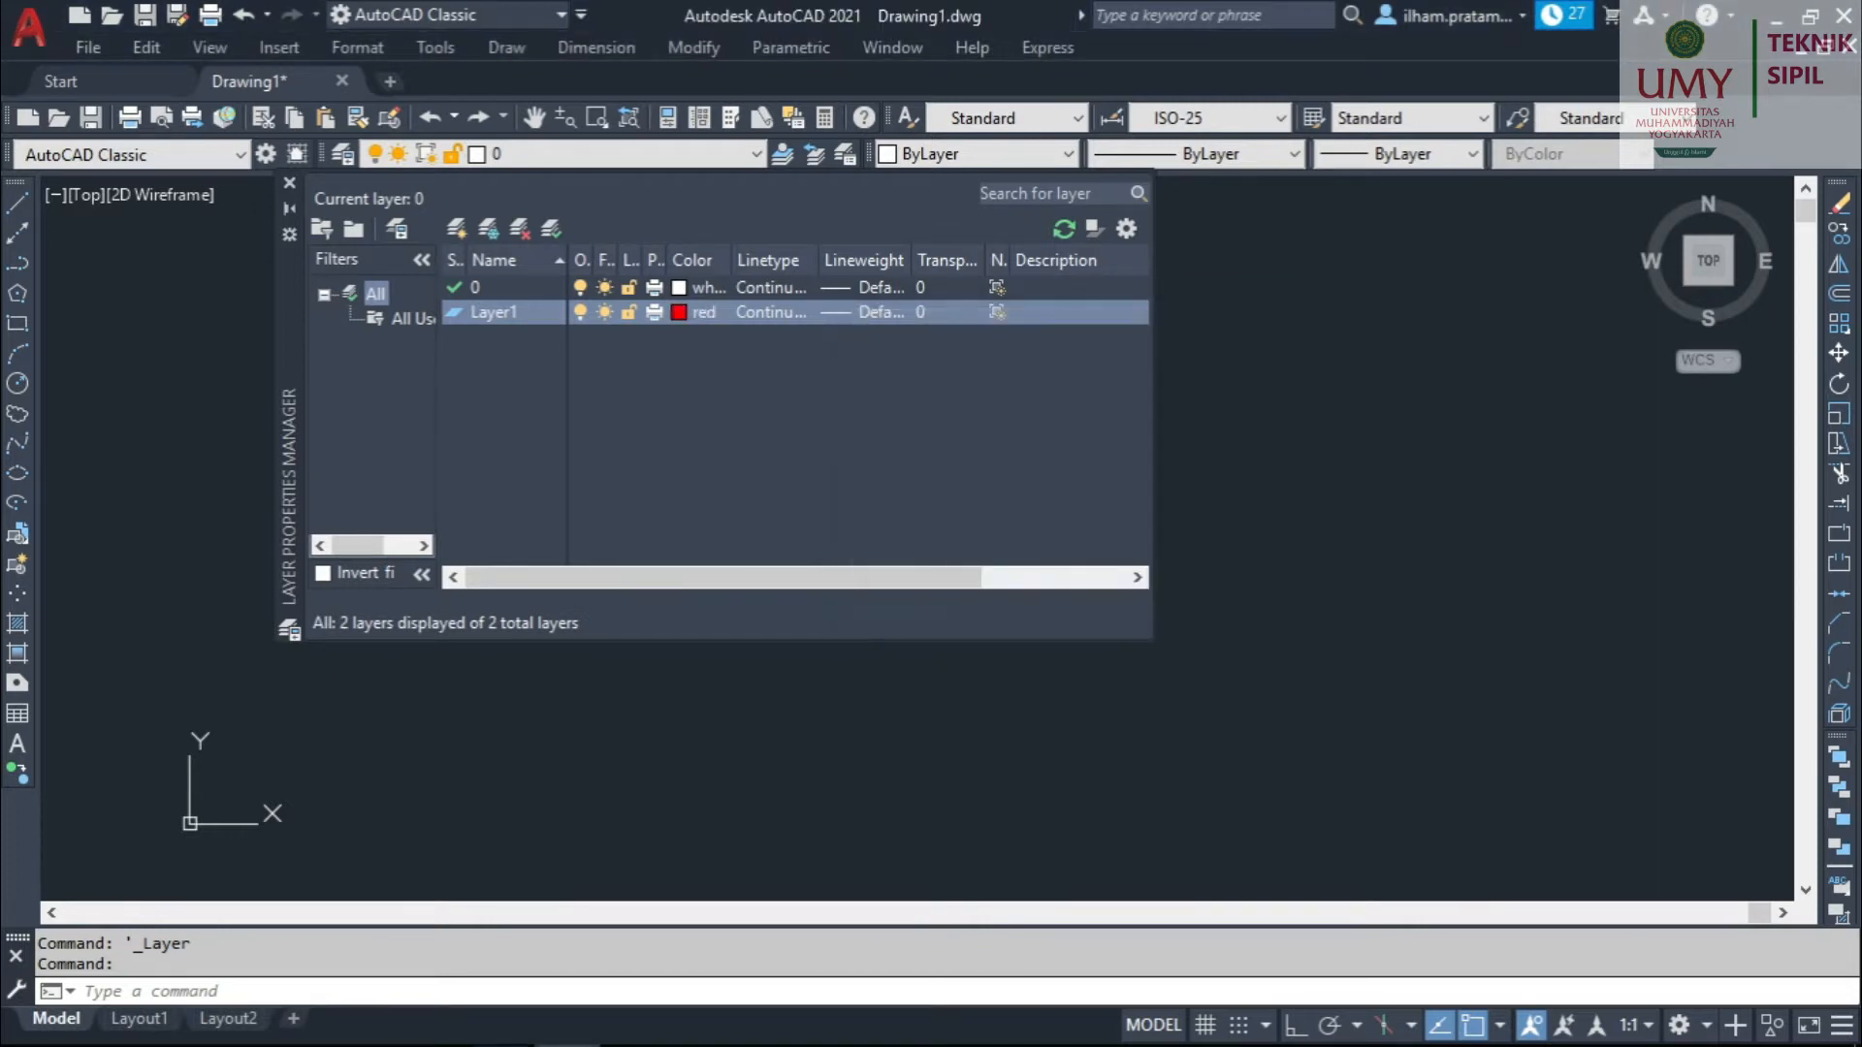
Load the ISO dash dot linetype ACAD_ISO10W100 from acadiso.lin.
left_click(781, 311)
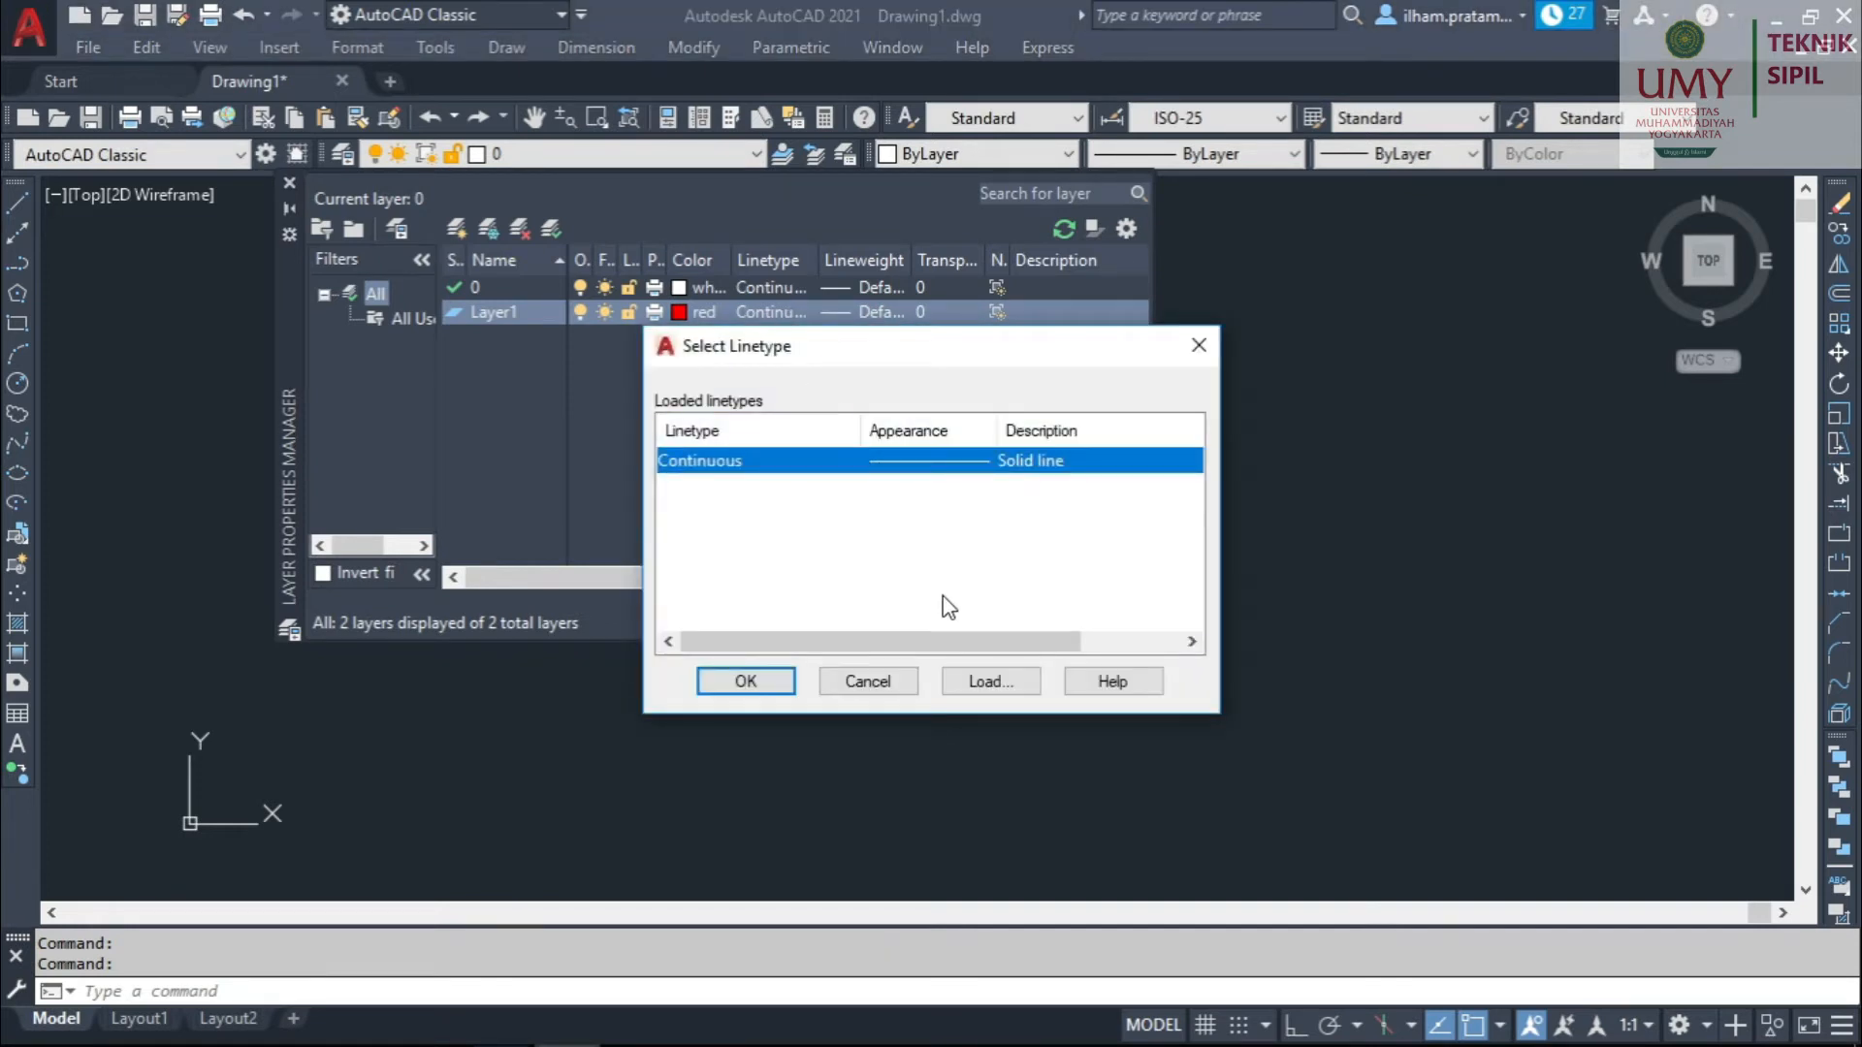
left_click(989, 682)
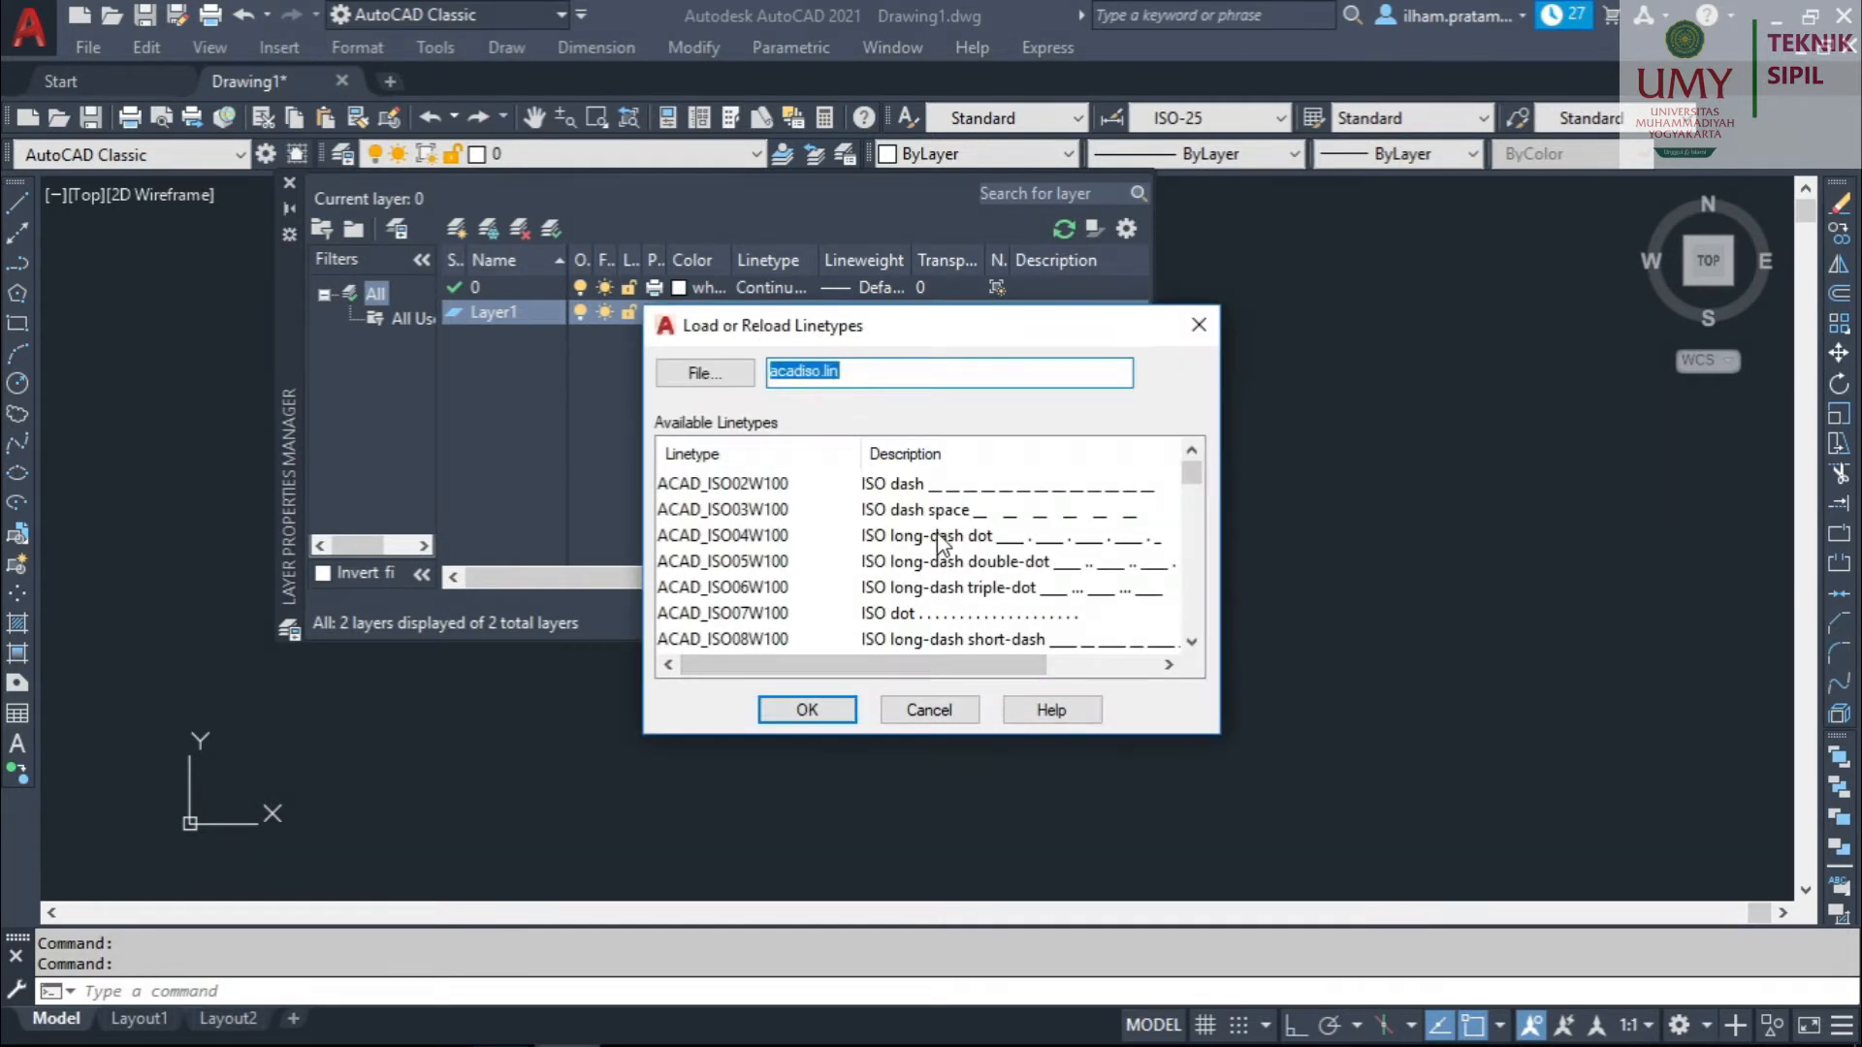
scroll(938, 543, "down", 1)
scroll(937, 533, "down", 2)
scroll(936, 533, "up", 2)
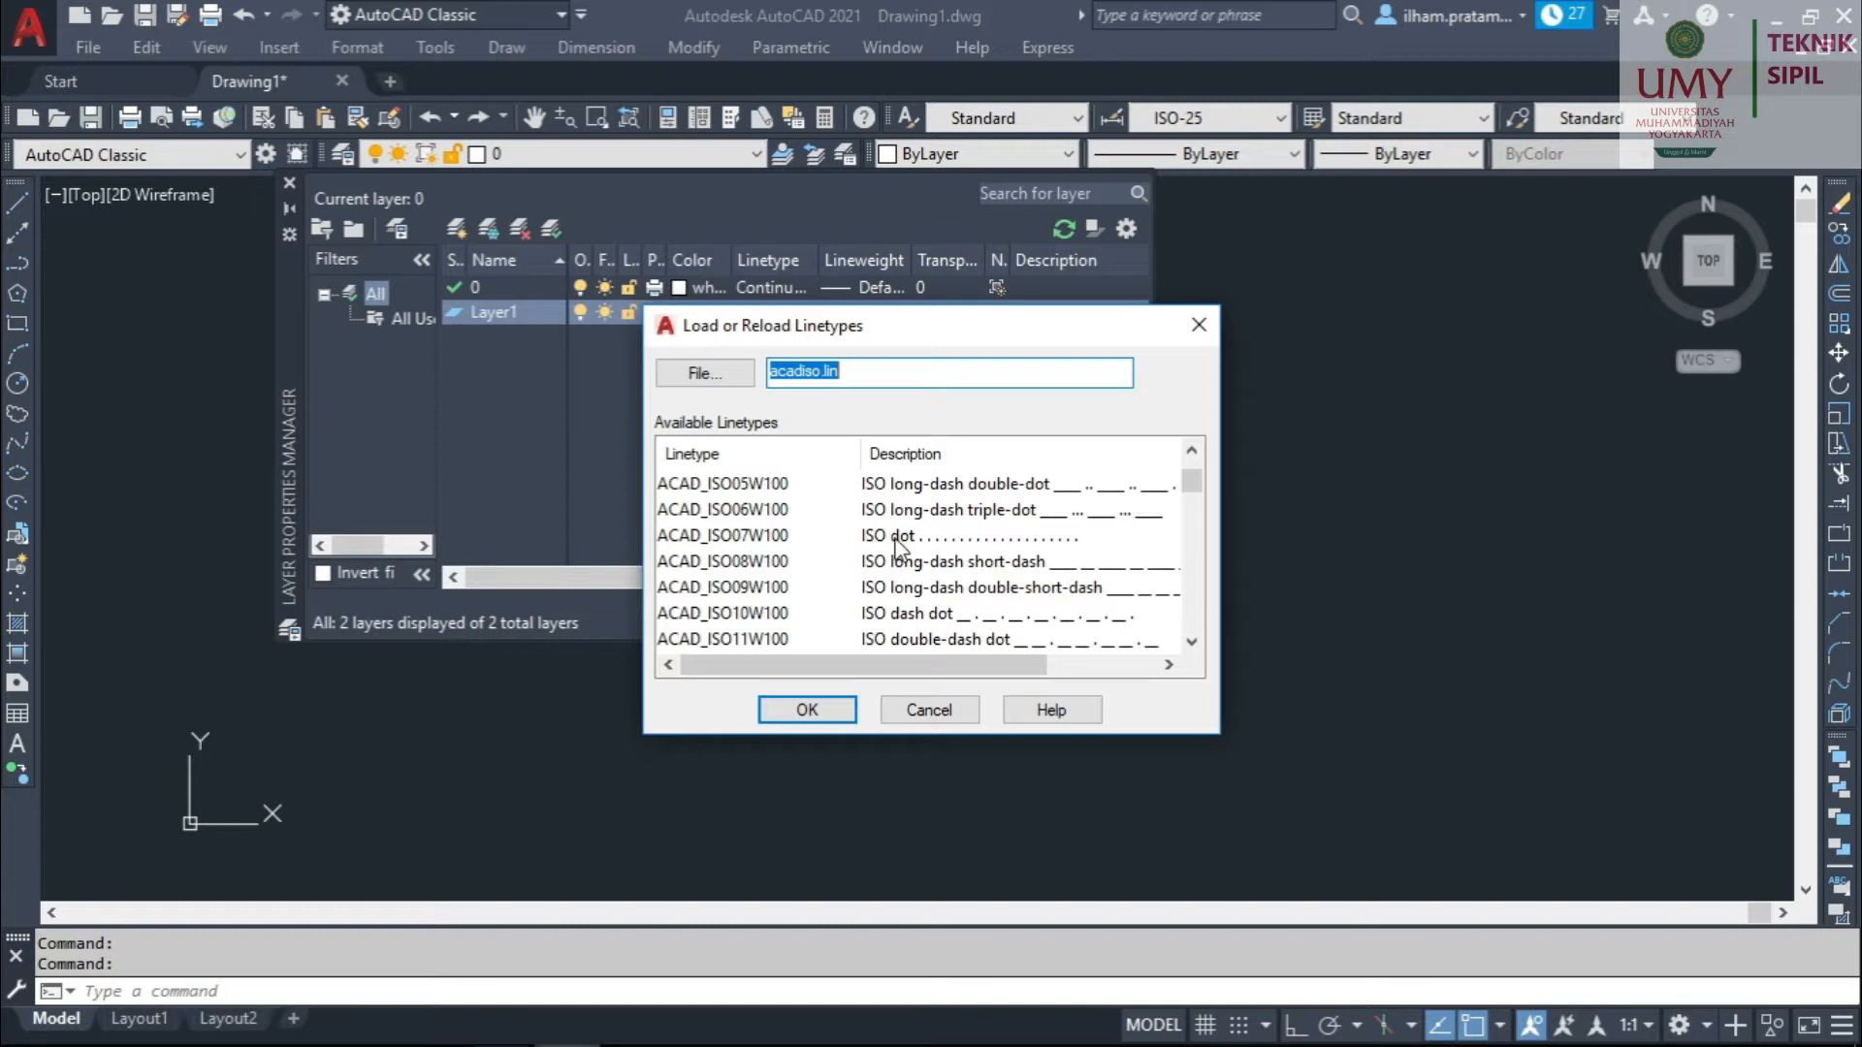
left_click(941, 565)
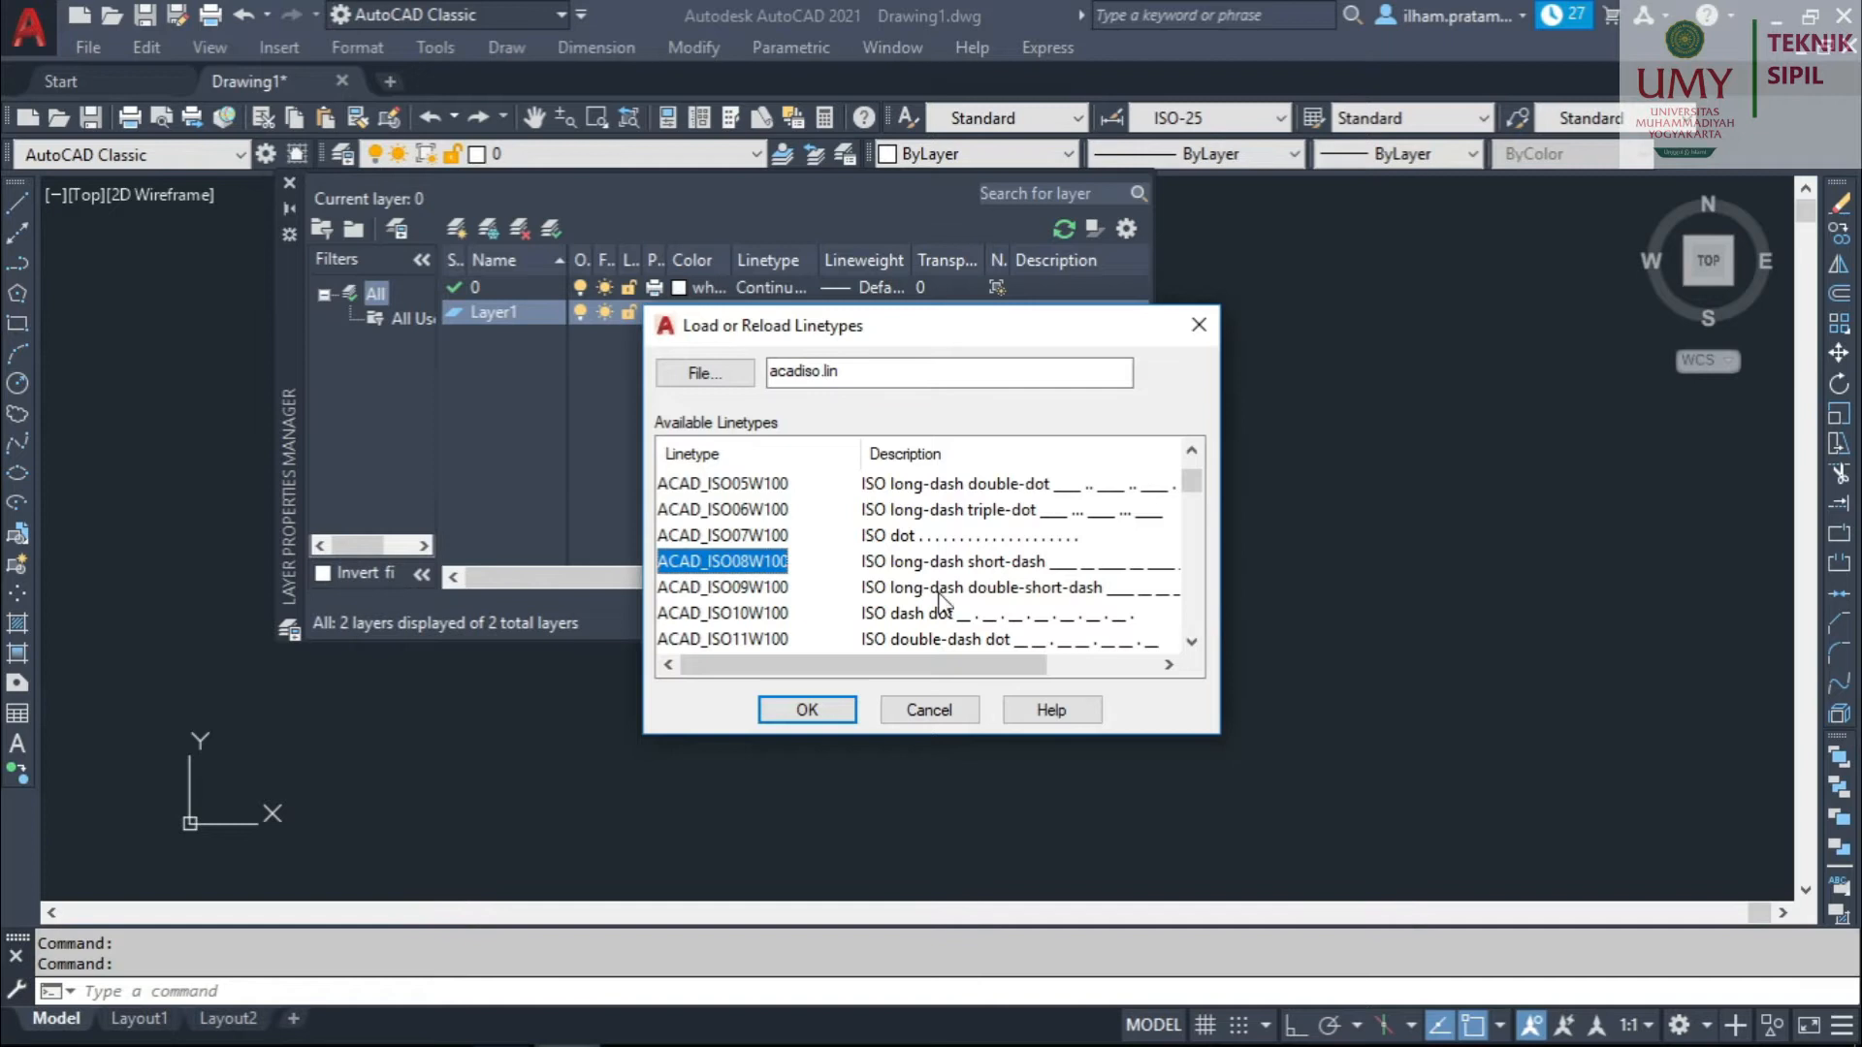
left_click(955, 619)
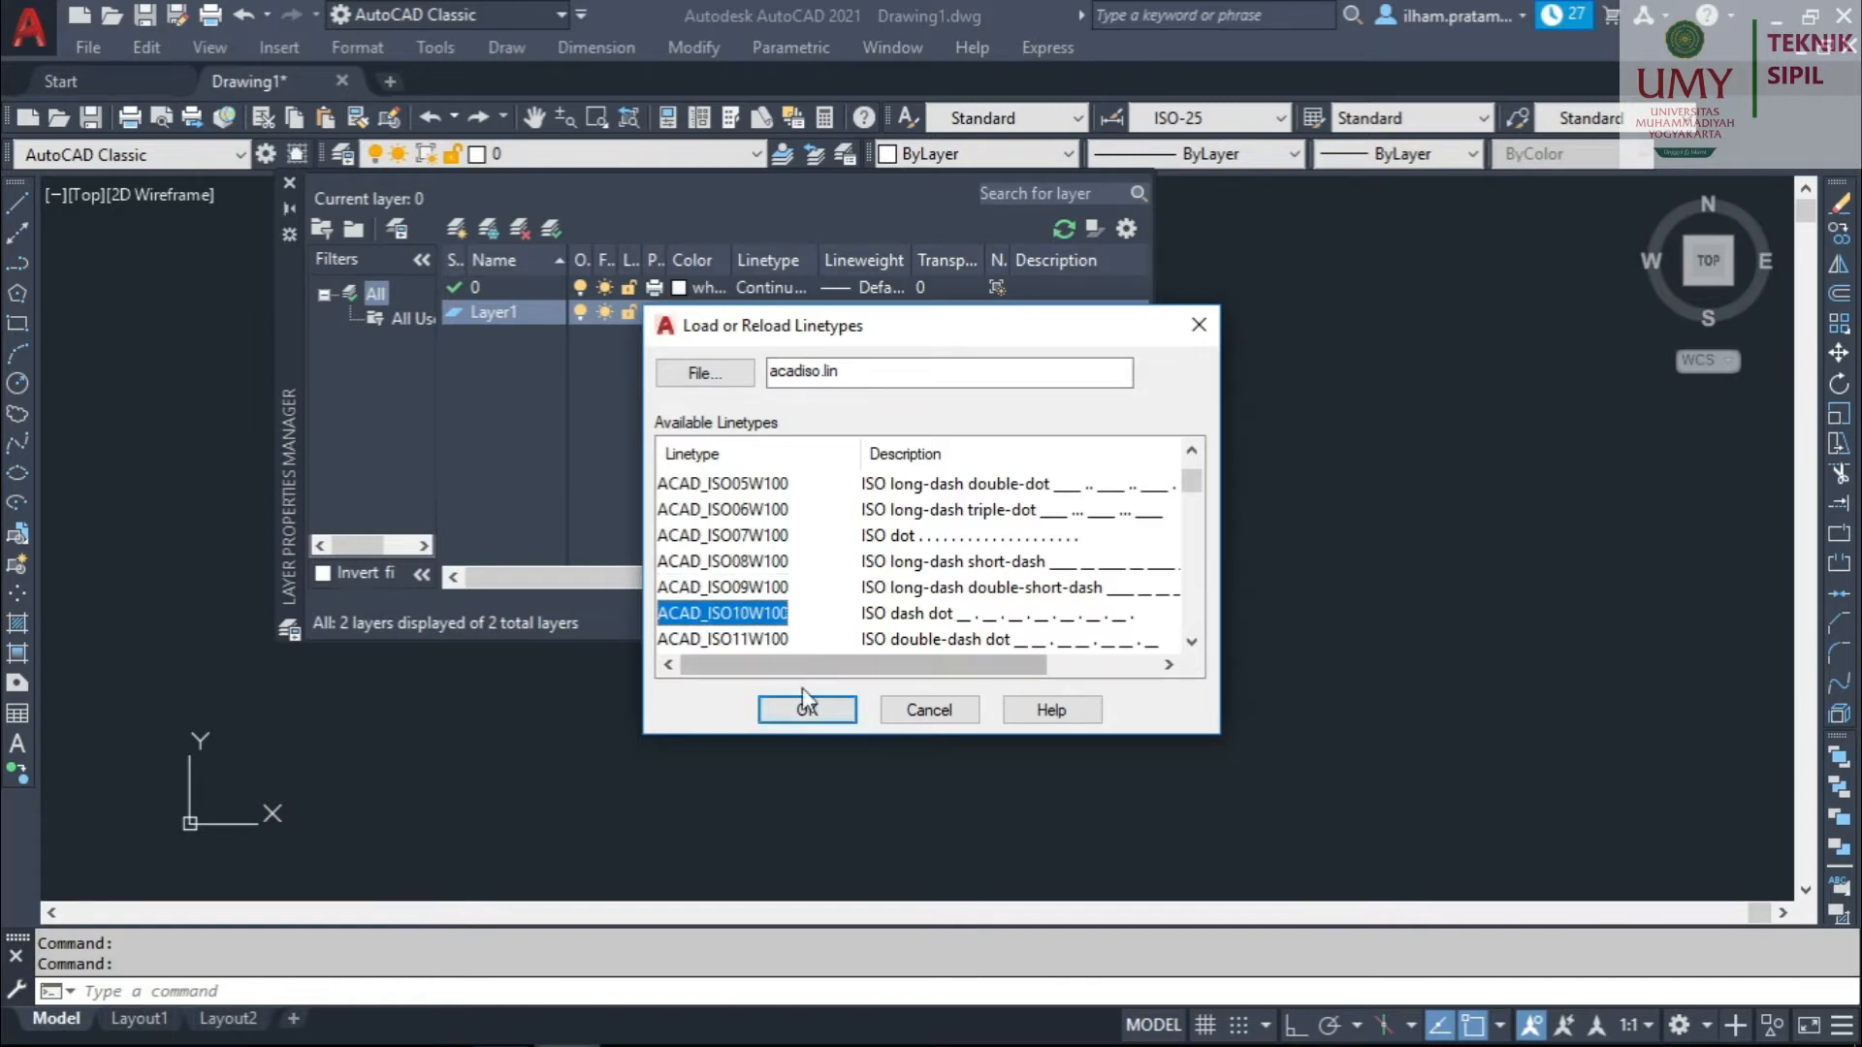
left_click(817, 719)
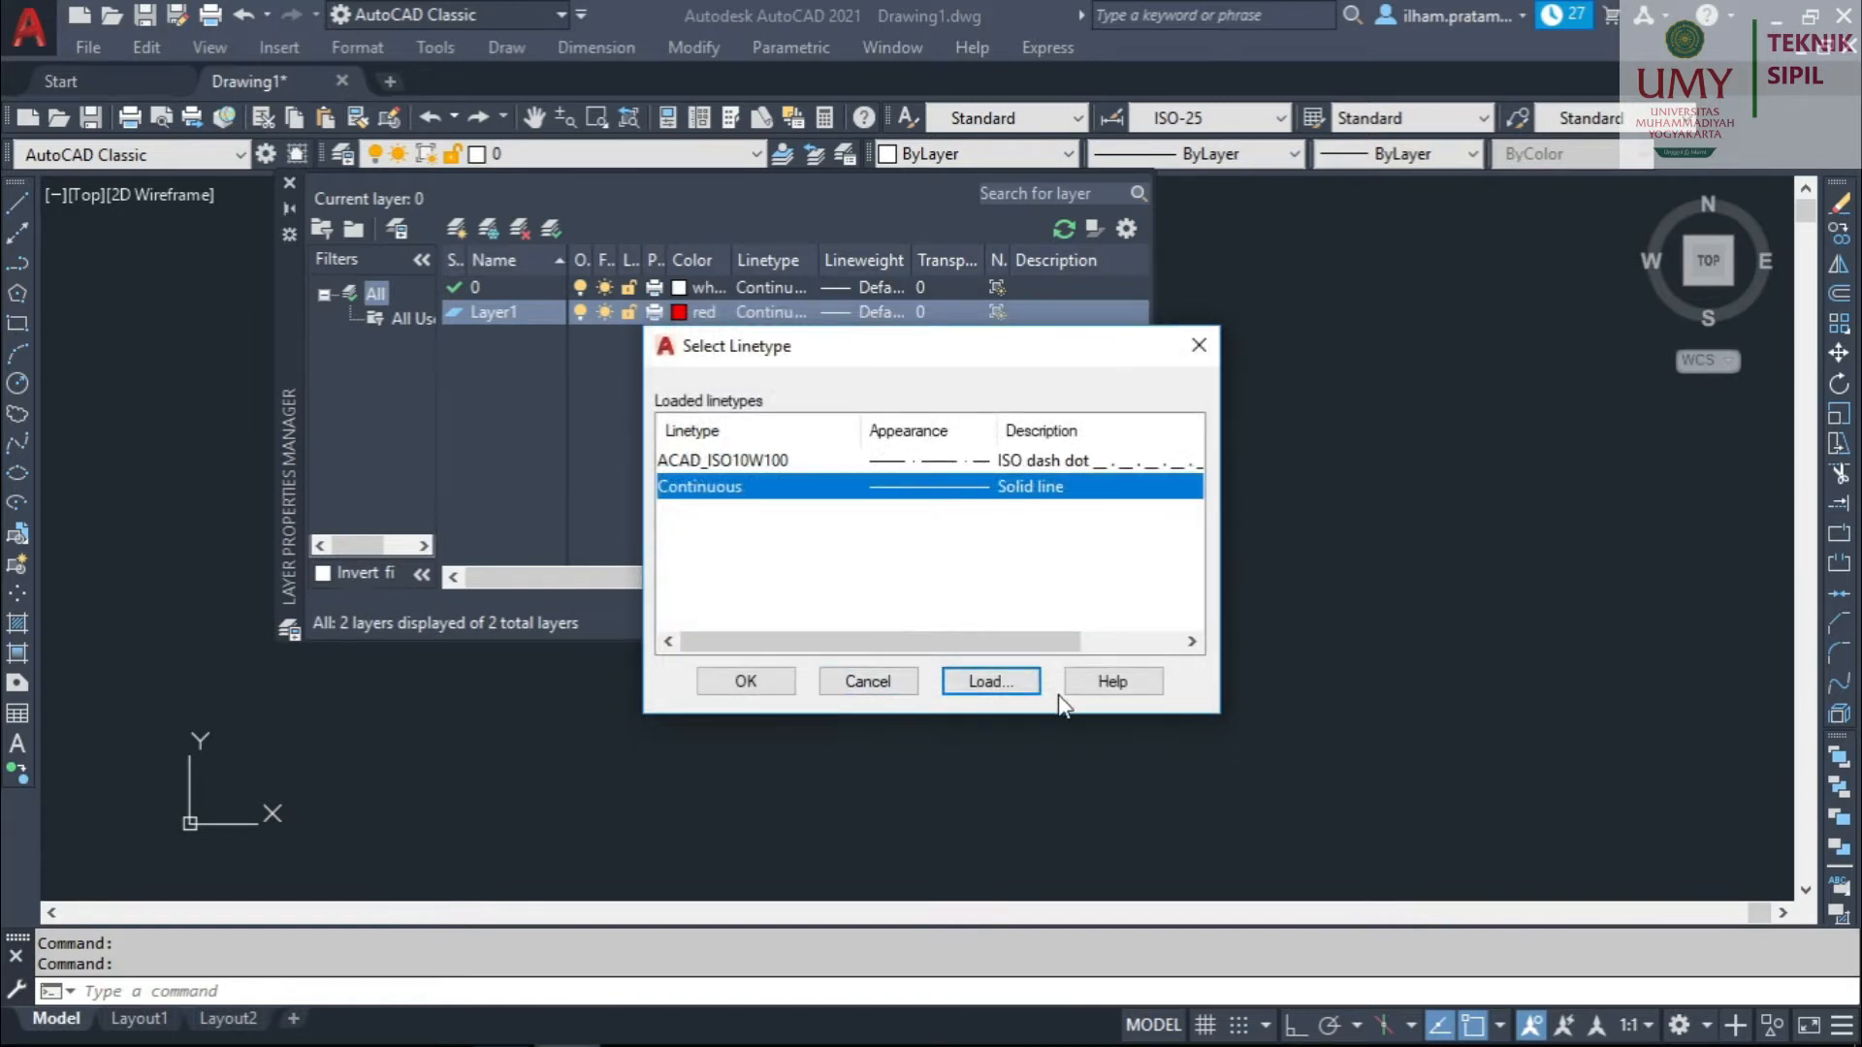
left_click(845, 434)
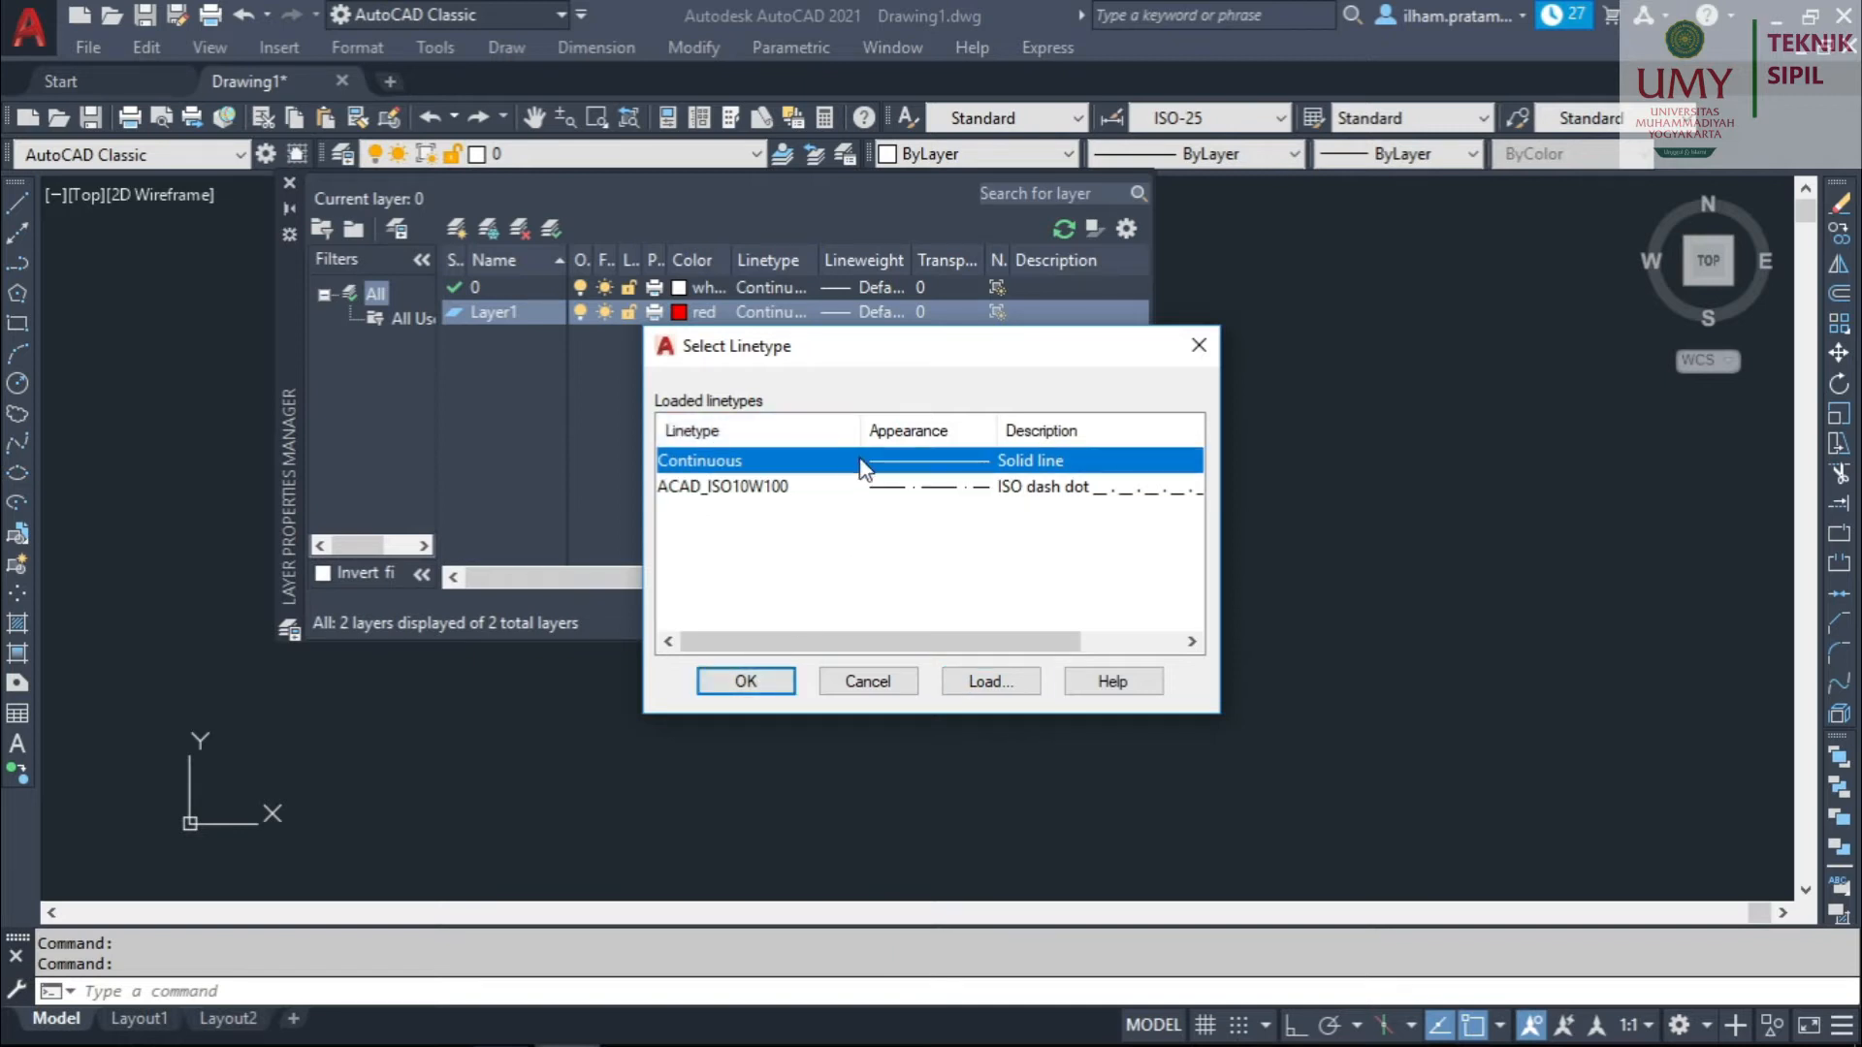
left_click(746, 681)
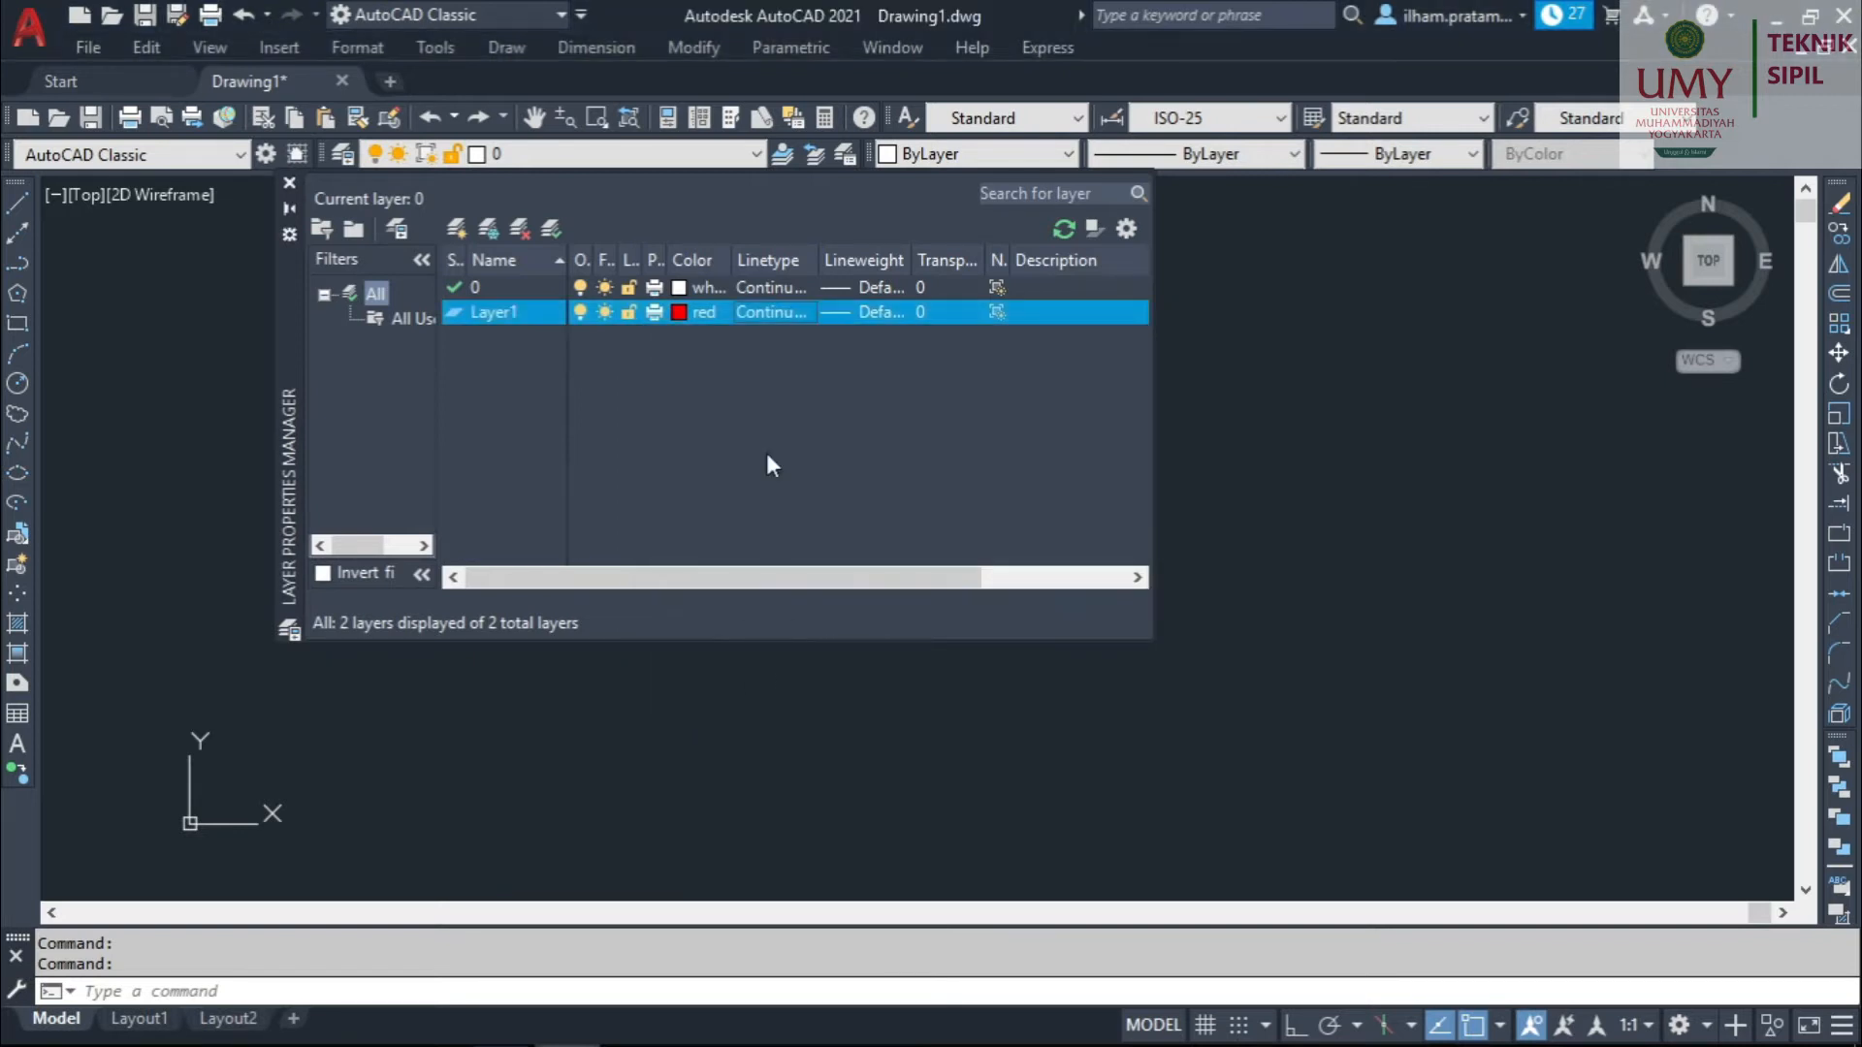
Assign the ACAD_ISO10W100 linetype to the red layer.
left_click(758, 310)
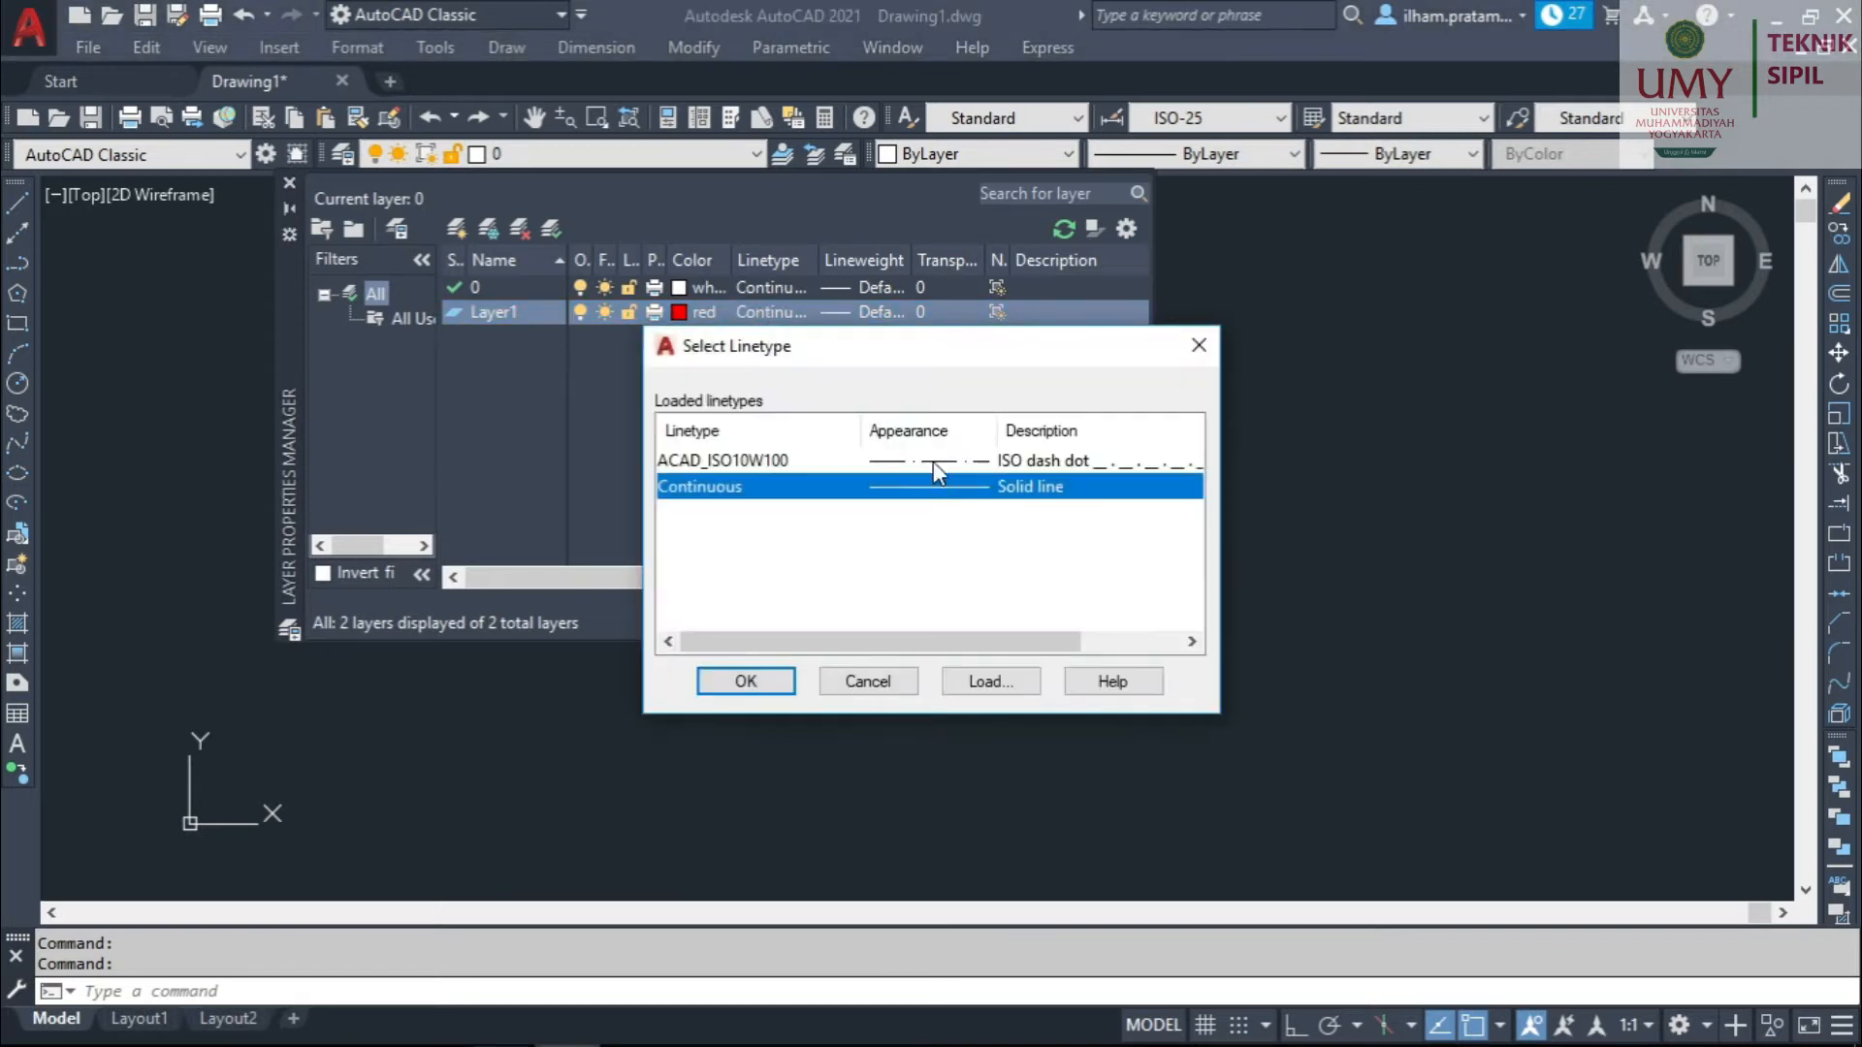
left_click(933, 461)
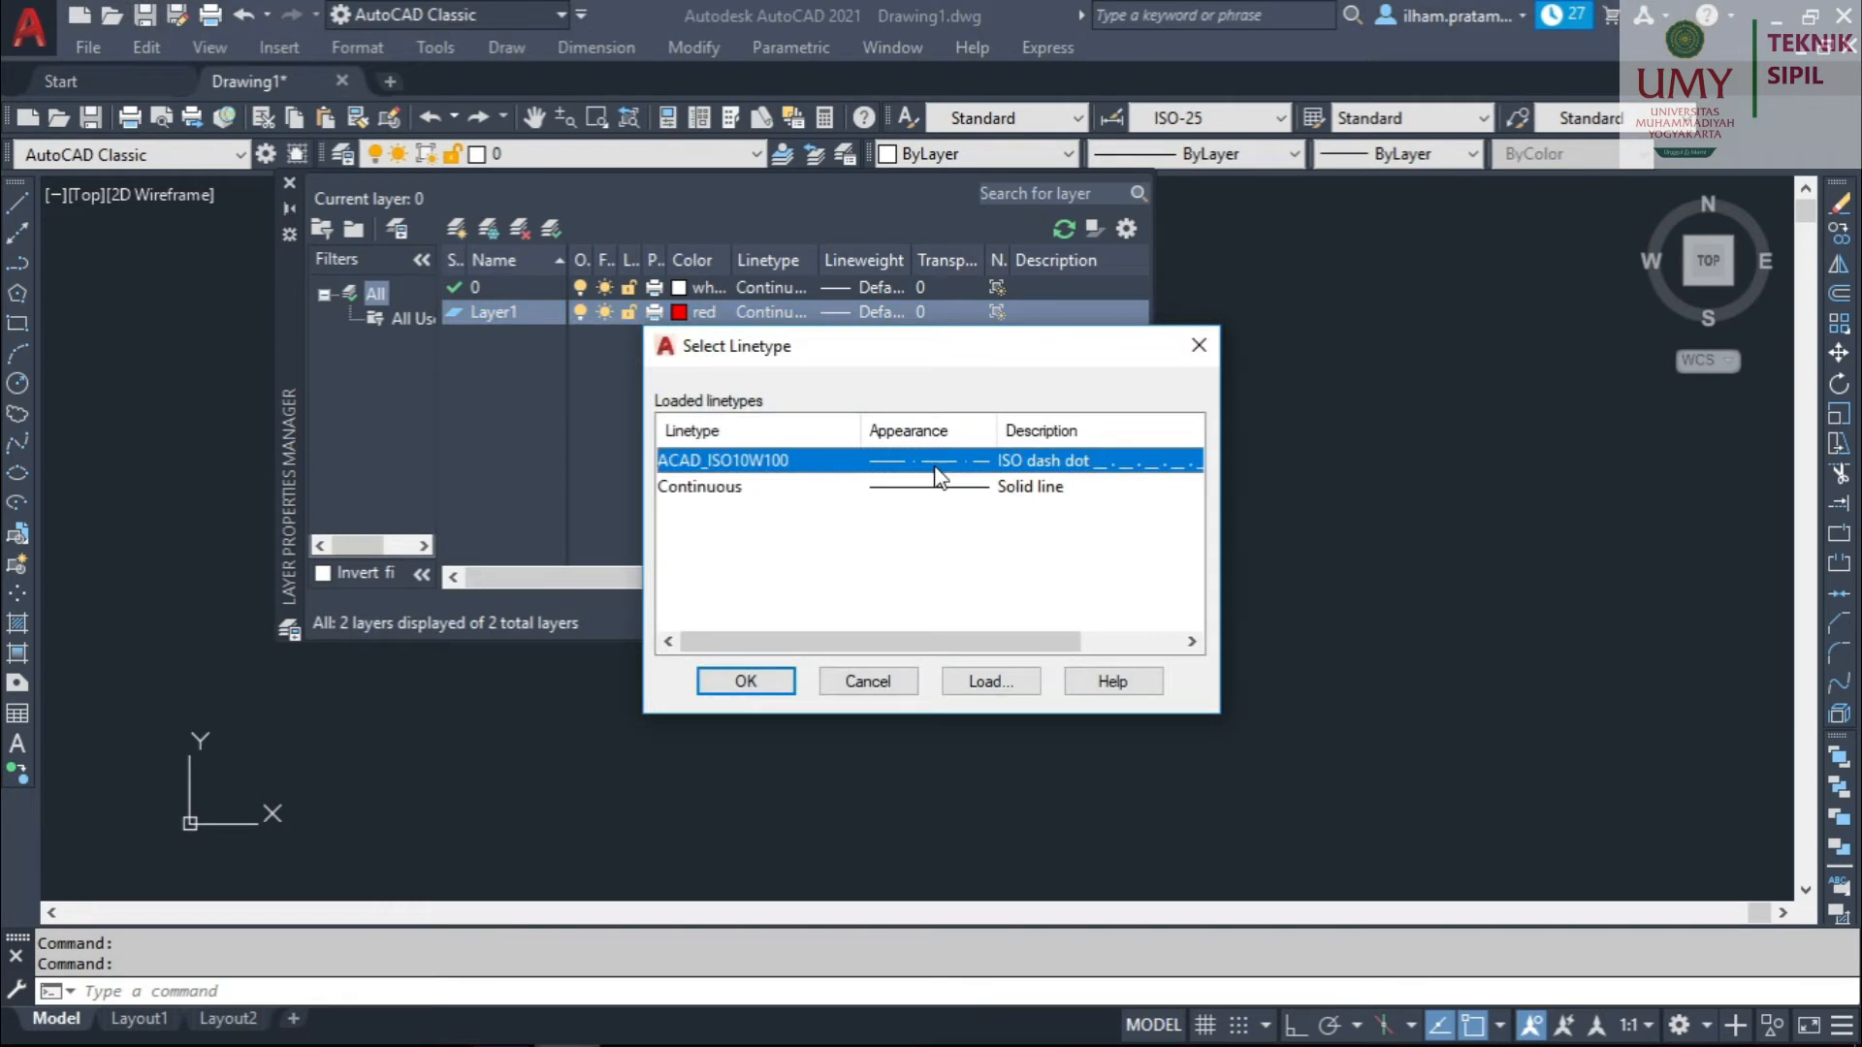
left_click(756, 680)
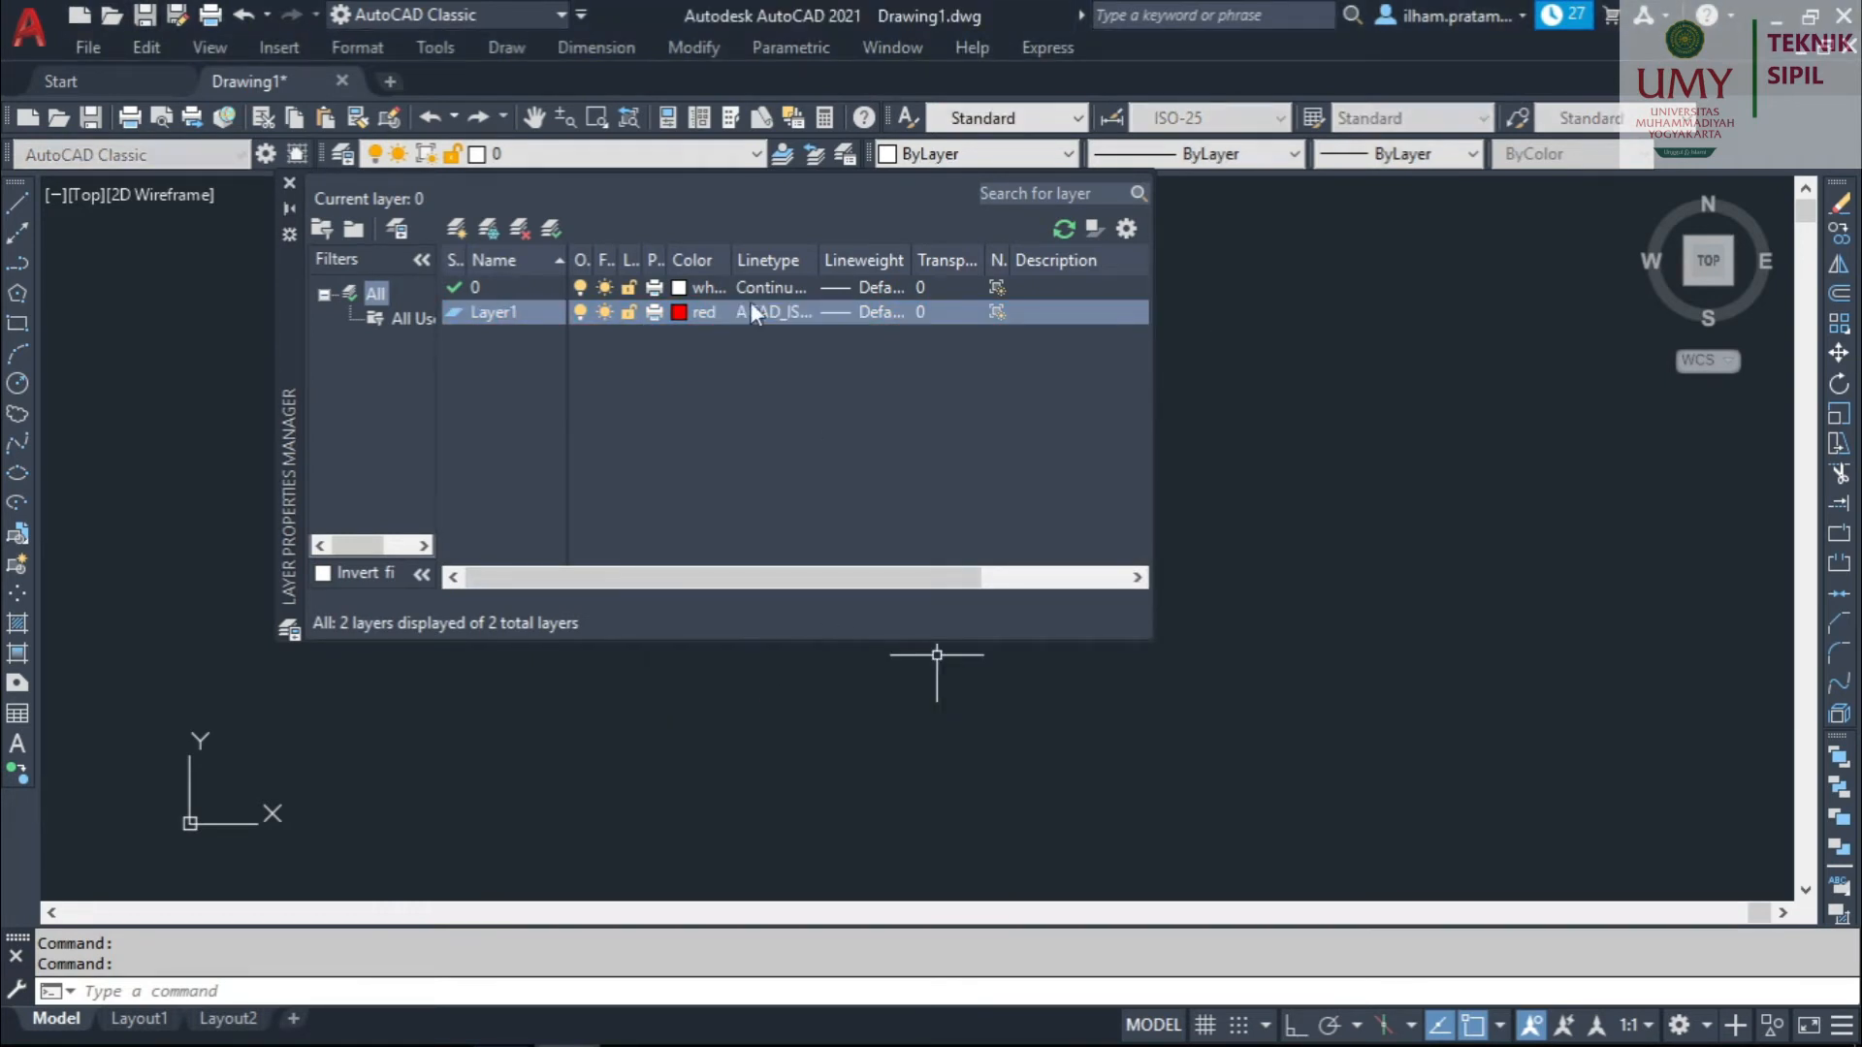
Set the red layer's lineweight to 0.15 mm and close the layer properties manager.
left_click(876, 307)
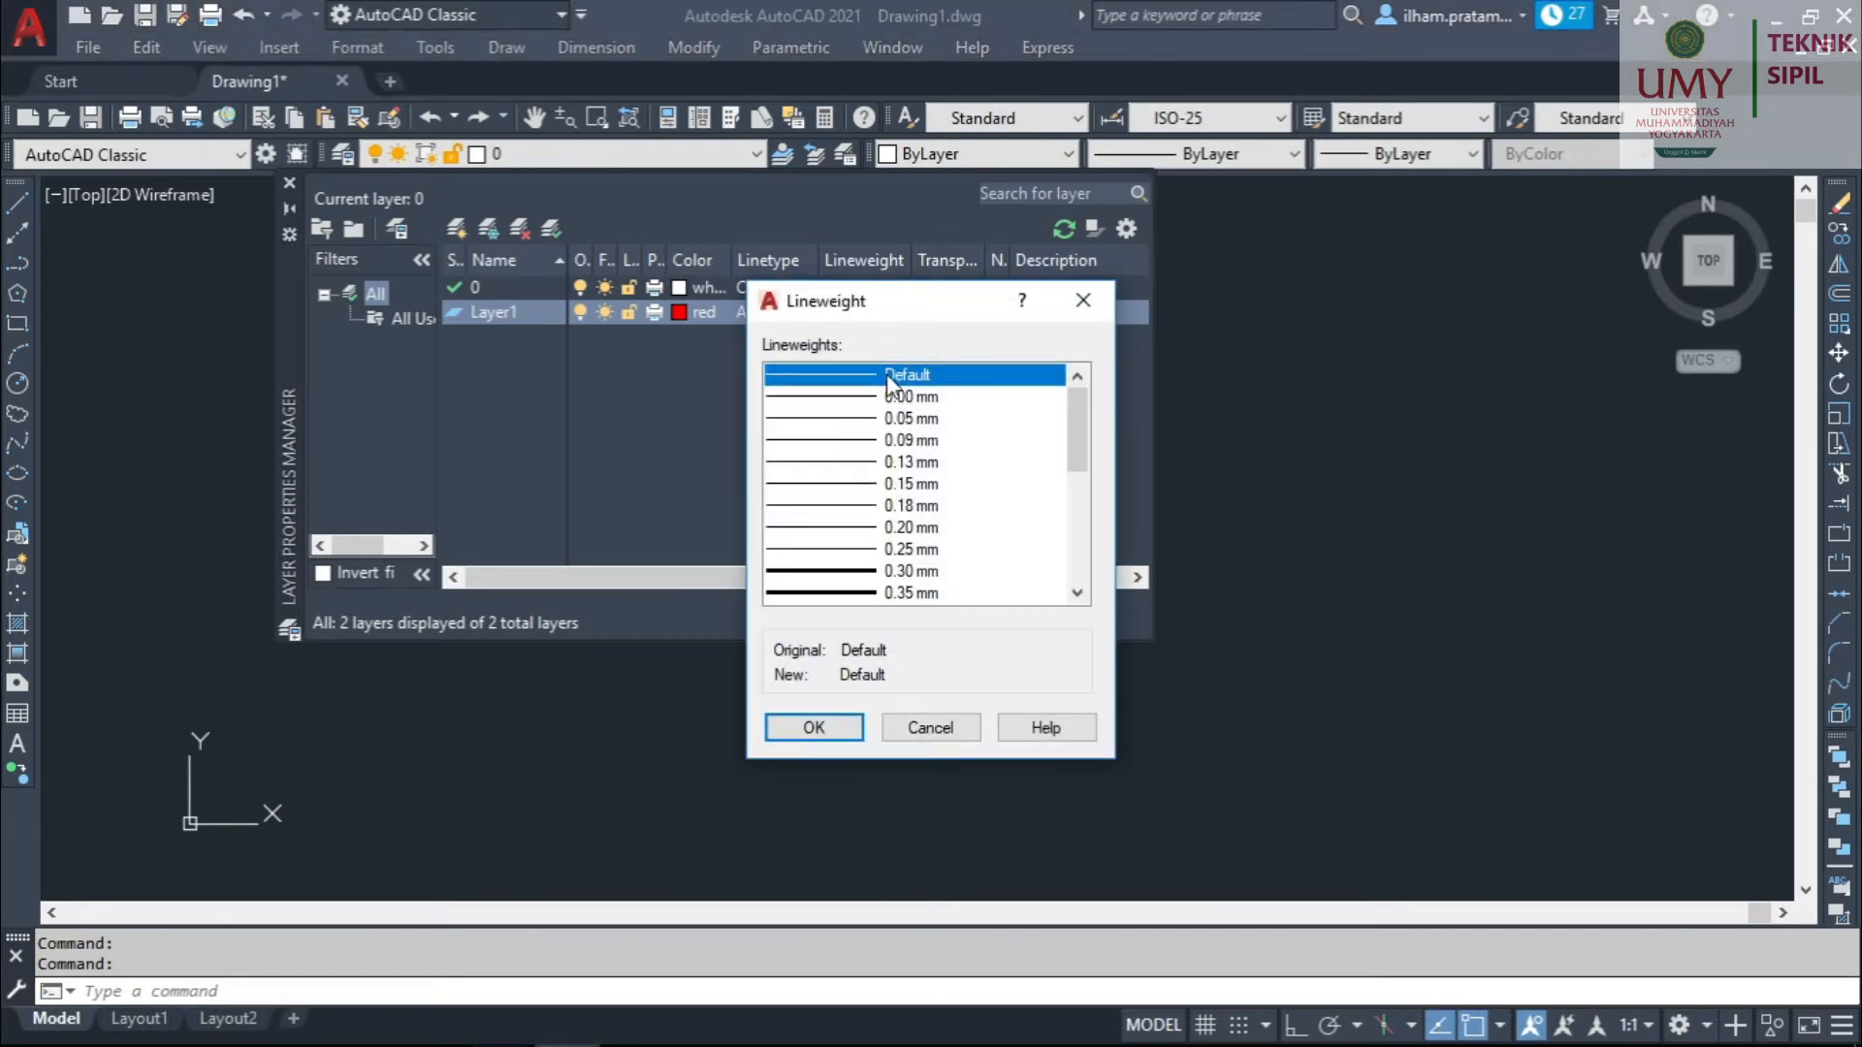
left_click(927, 417)
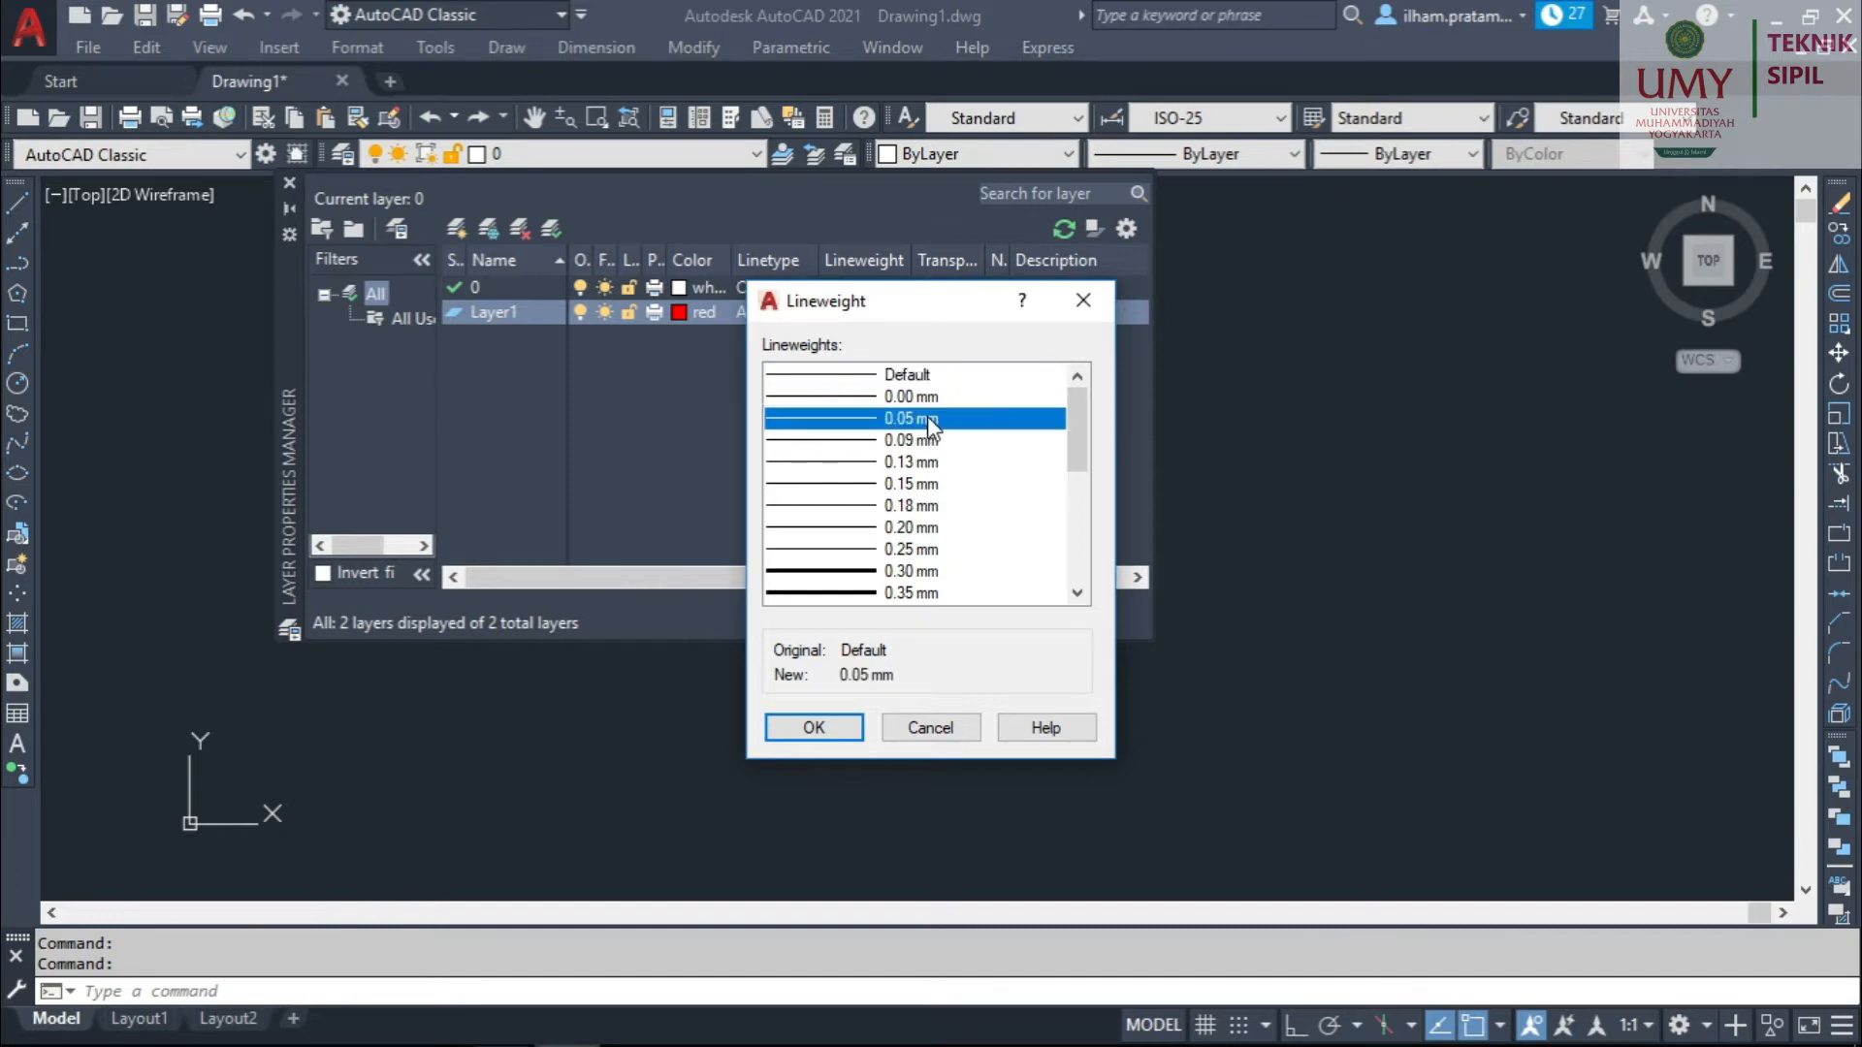
left_click(950, 484)
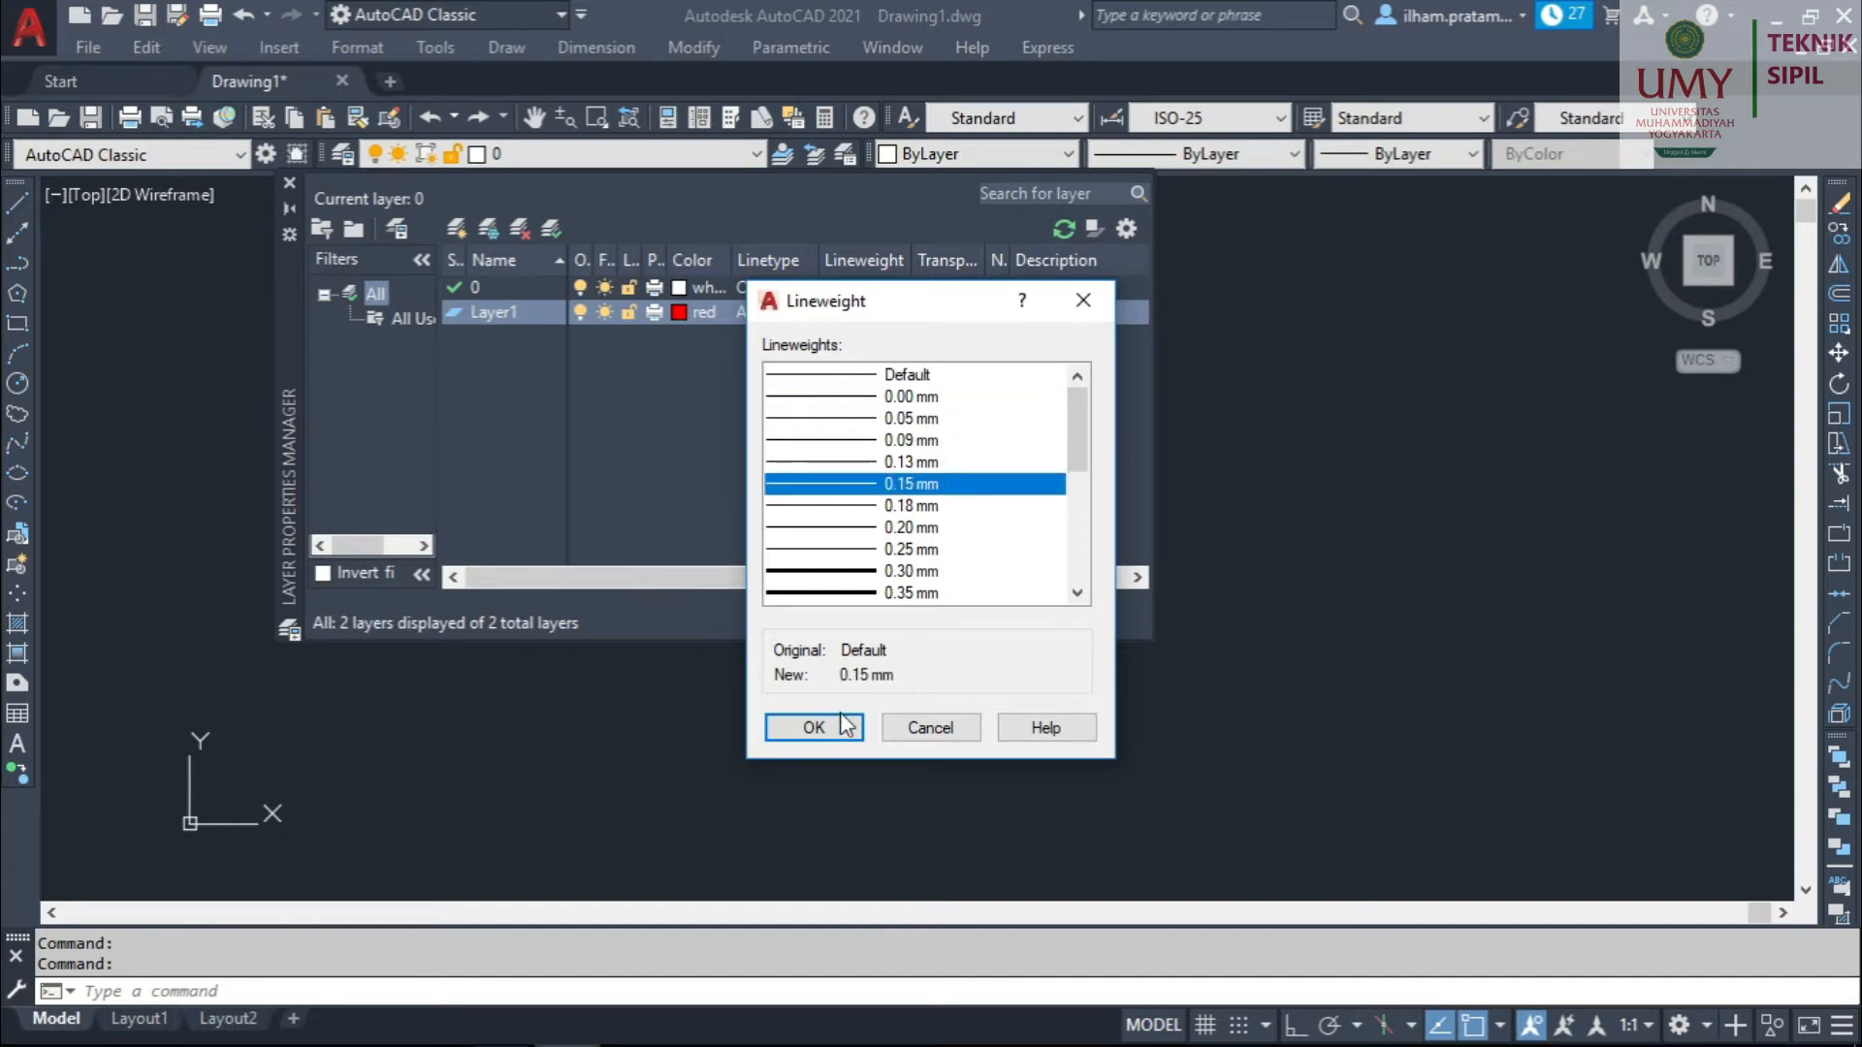
left_click(814, 729)
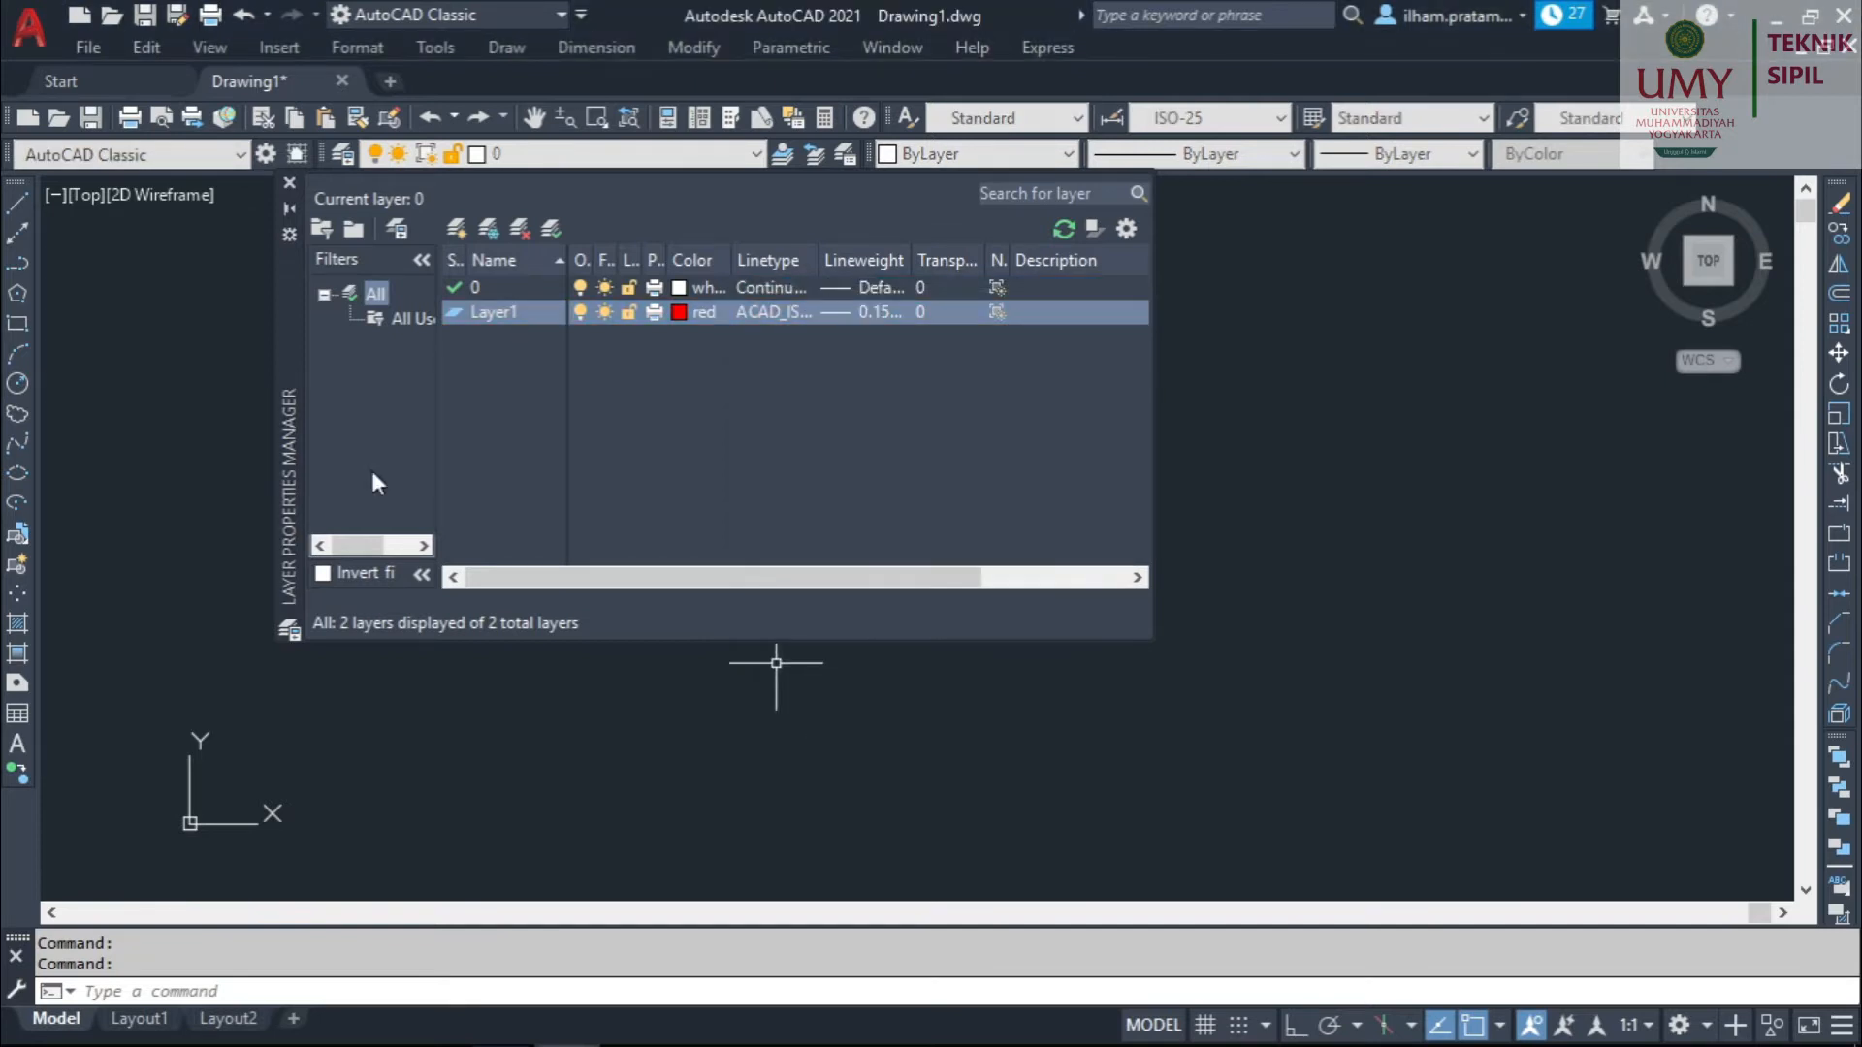
left_click(289, 210)
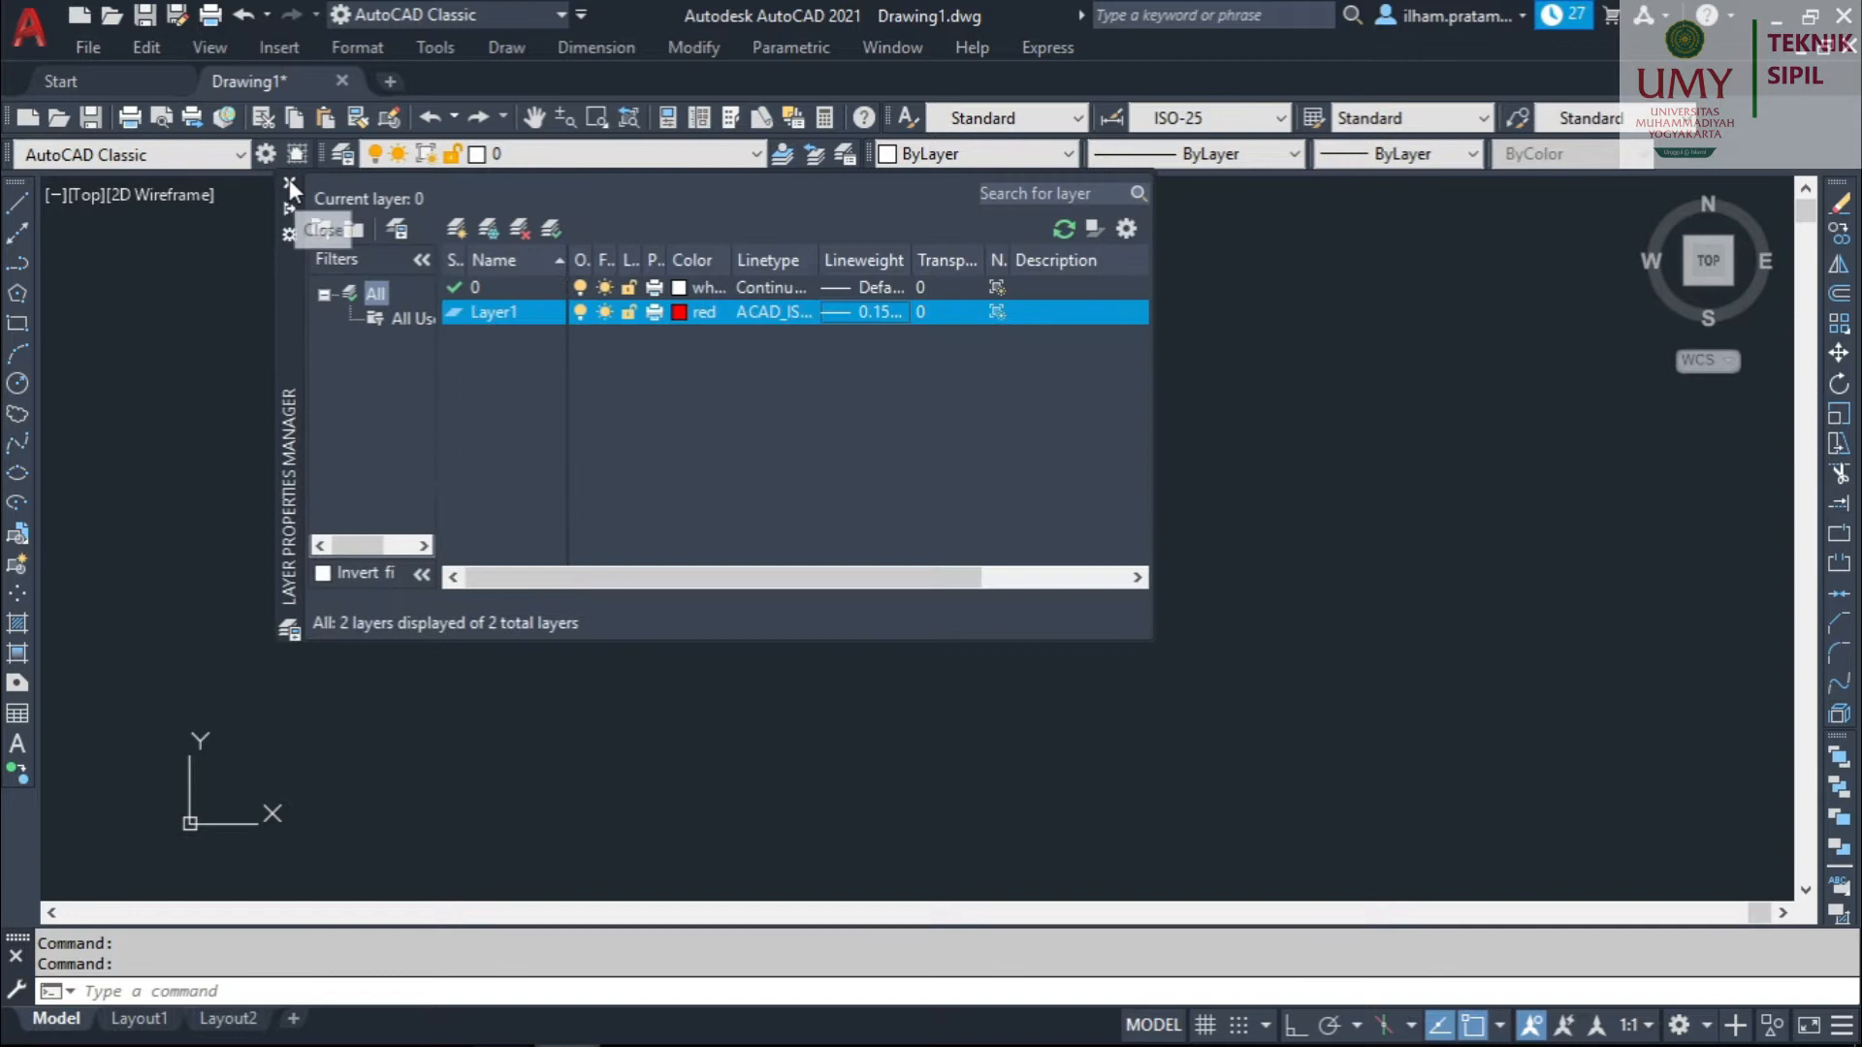
left_click(289, 178)
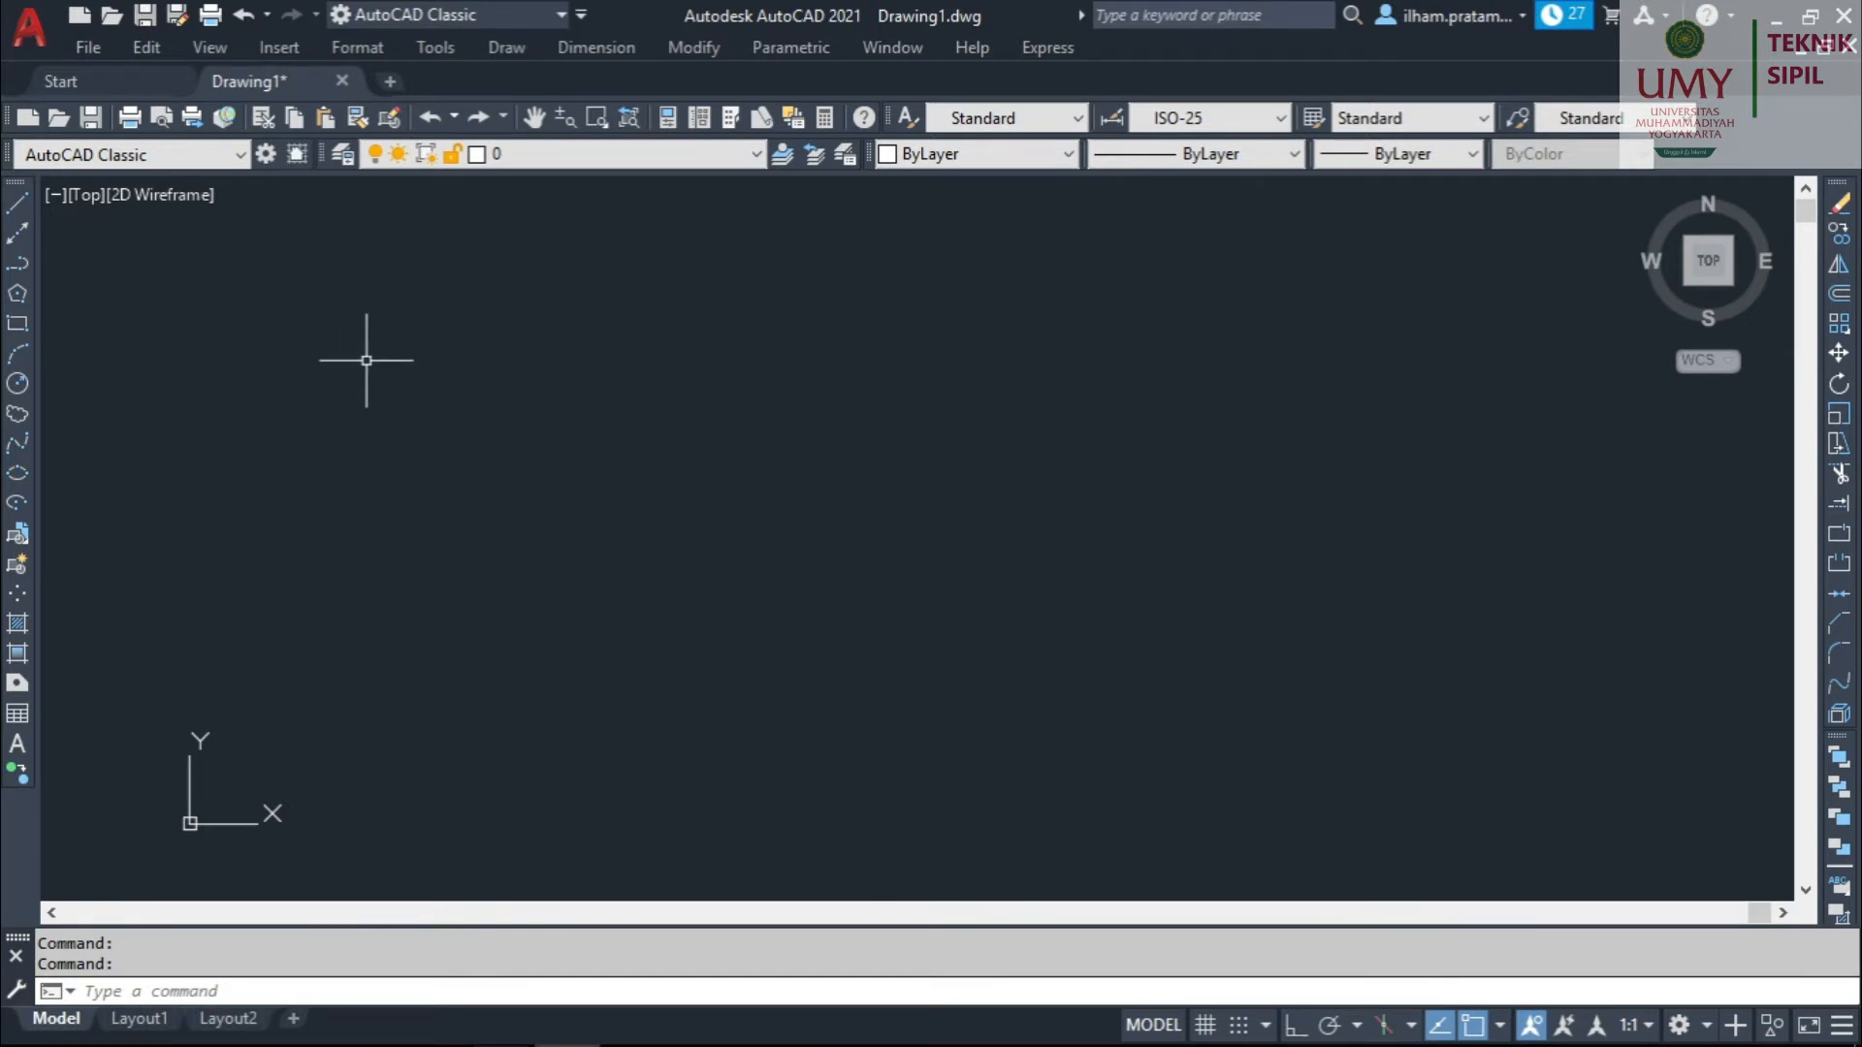
Draw a chain of three lines: a 3000-unit nearly horizontal segment, a diagonal down to the right, and one sloping back left.
left_click(23, 198)
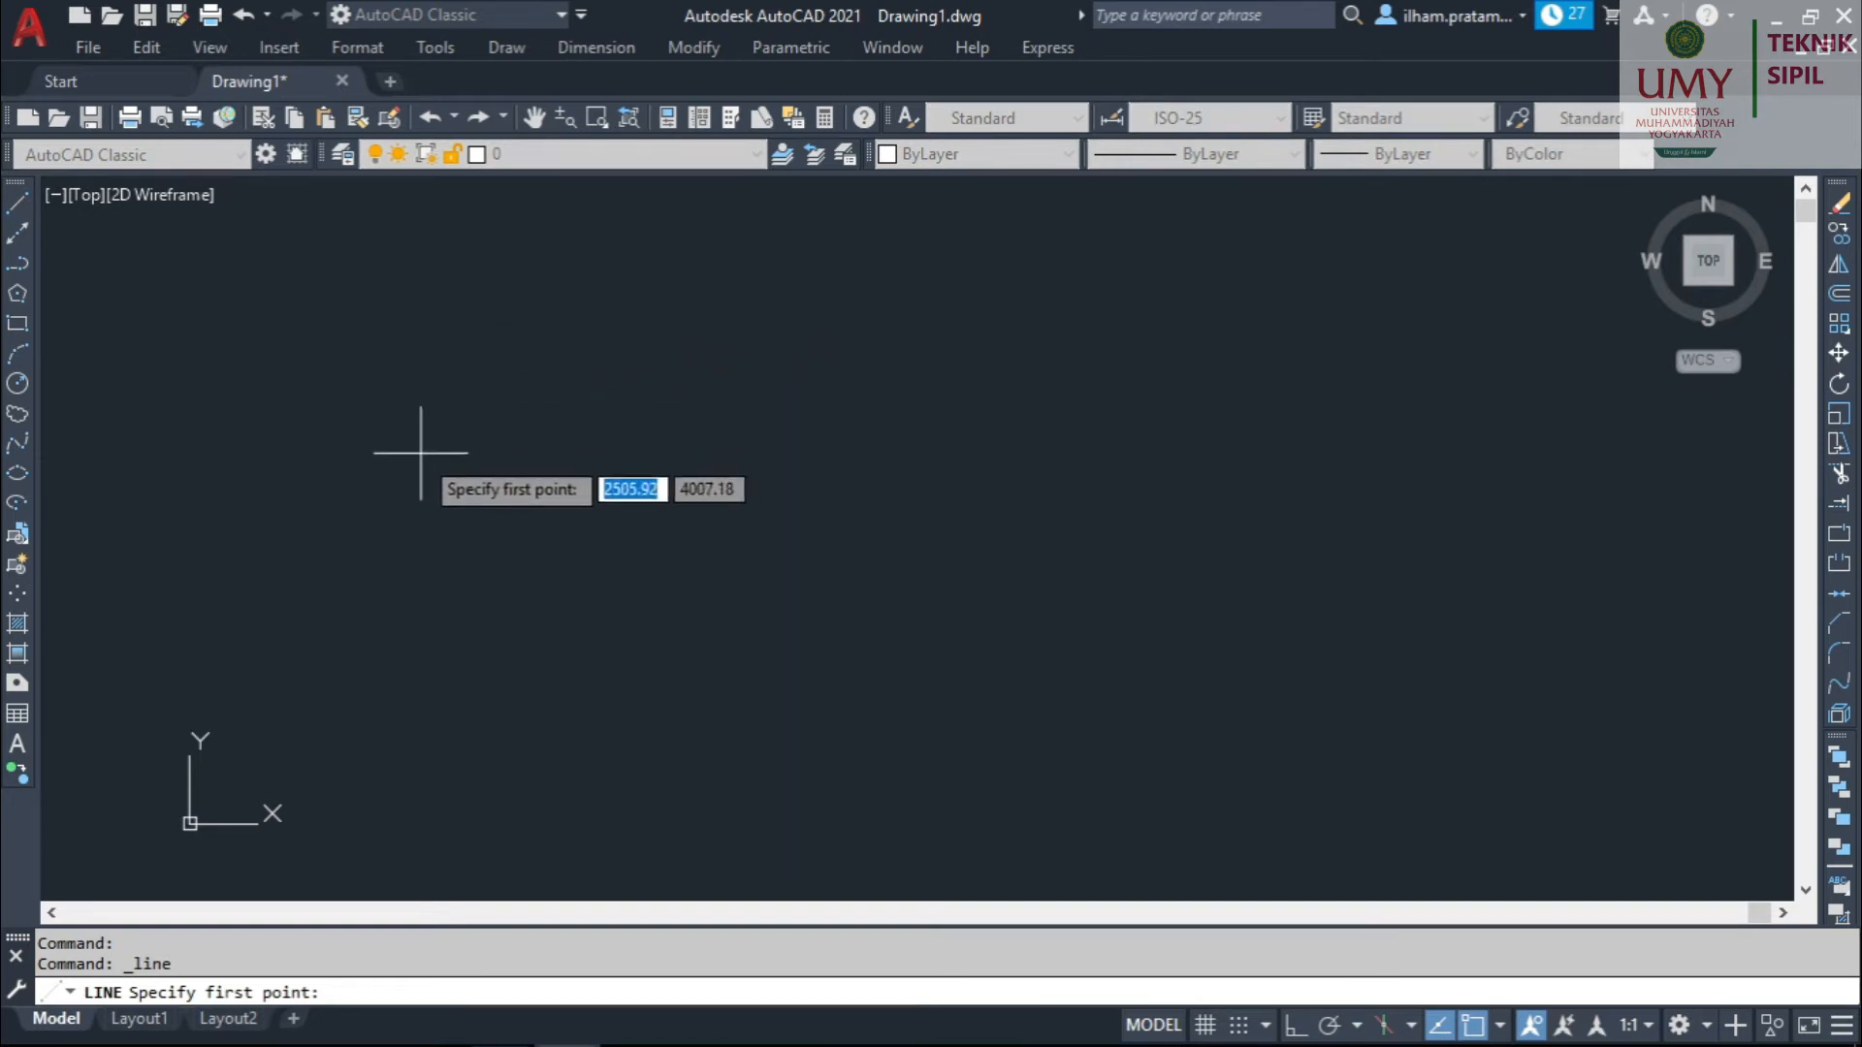
left_click(372, 364)
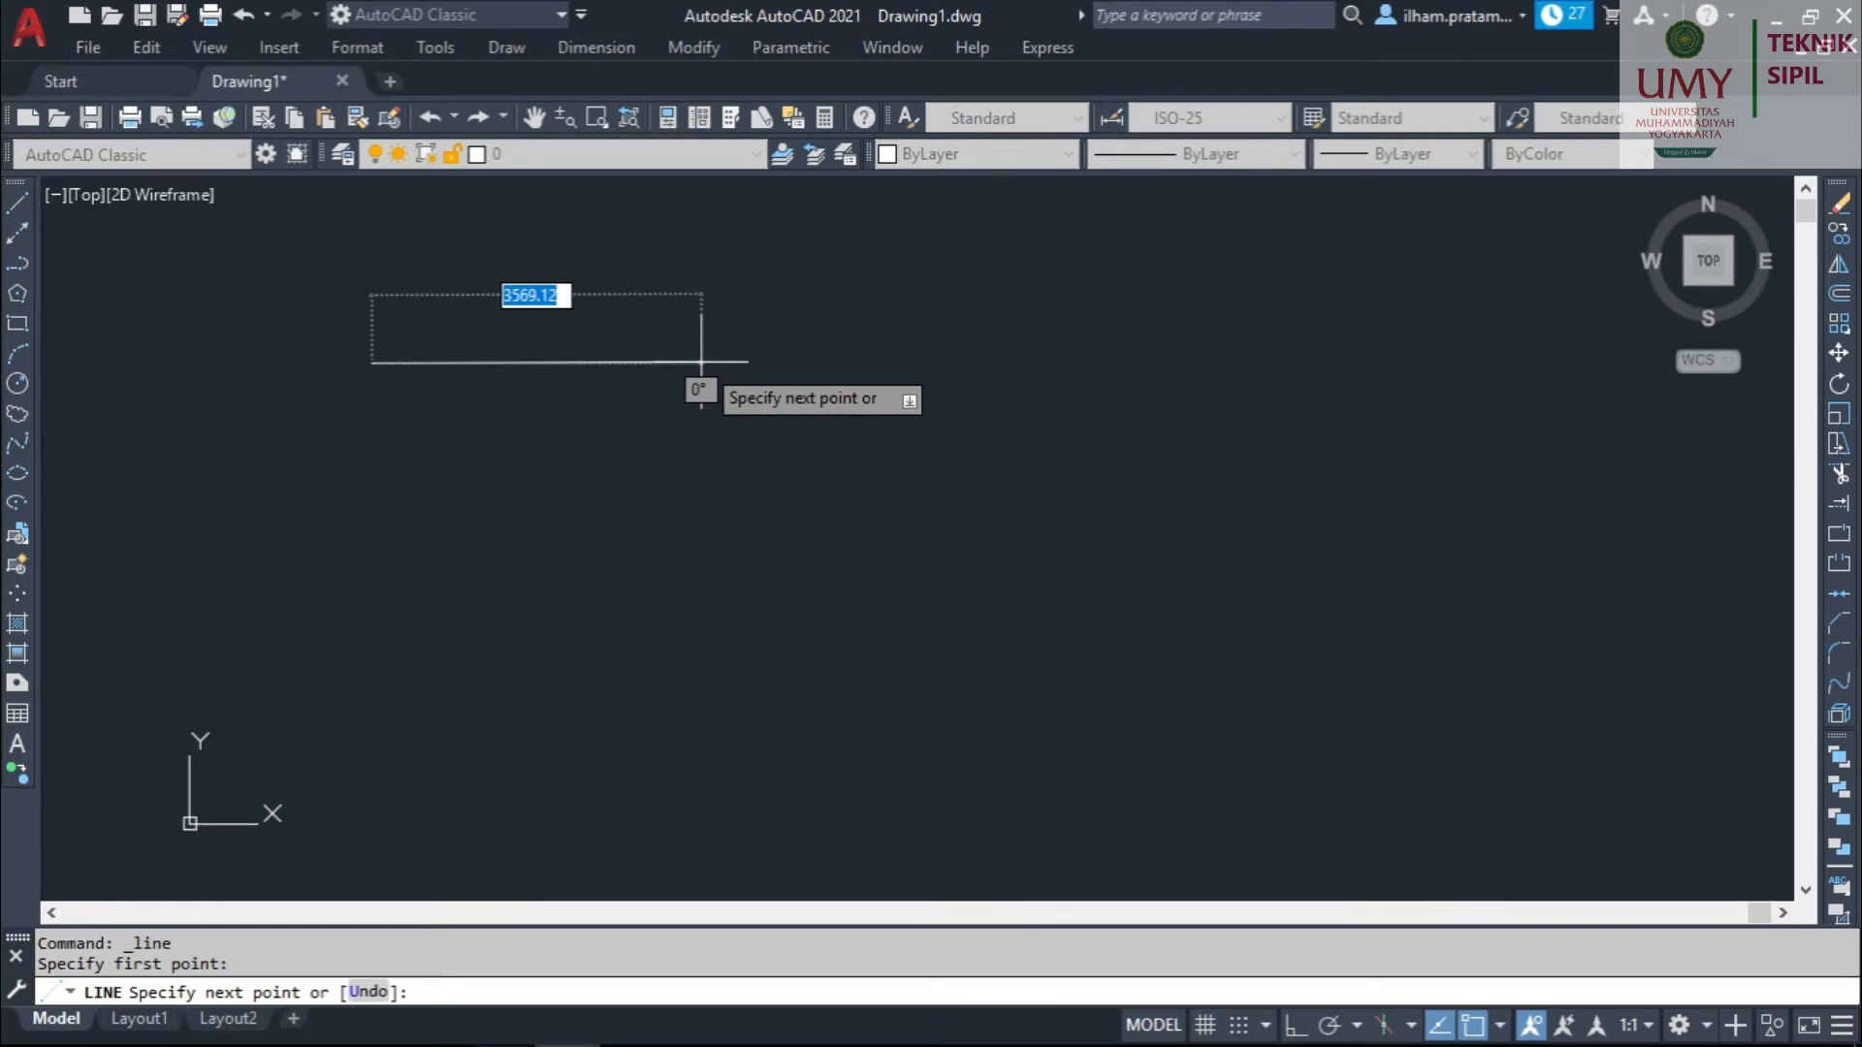
type("3000")
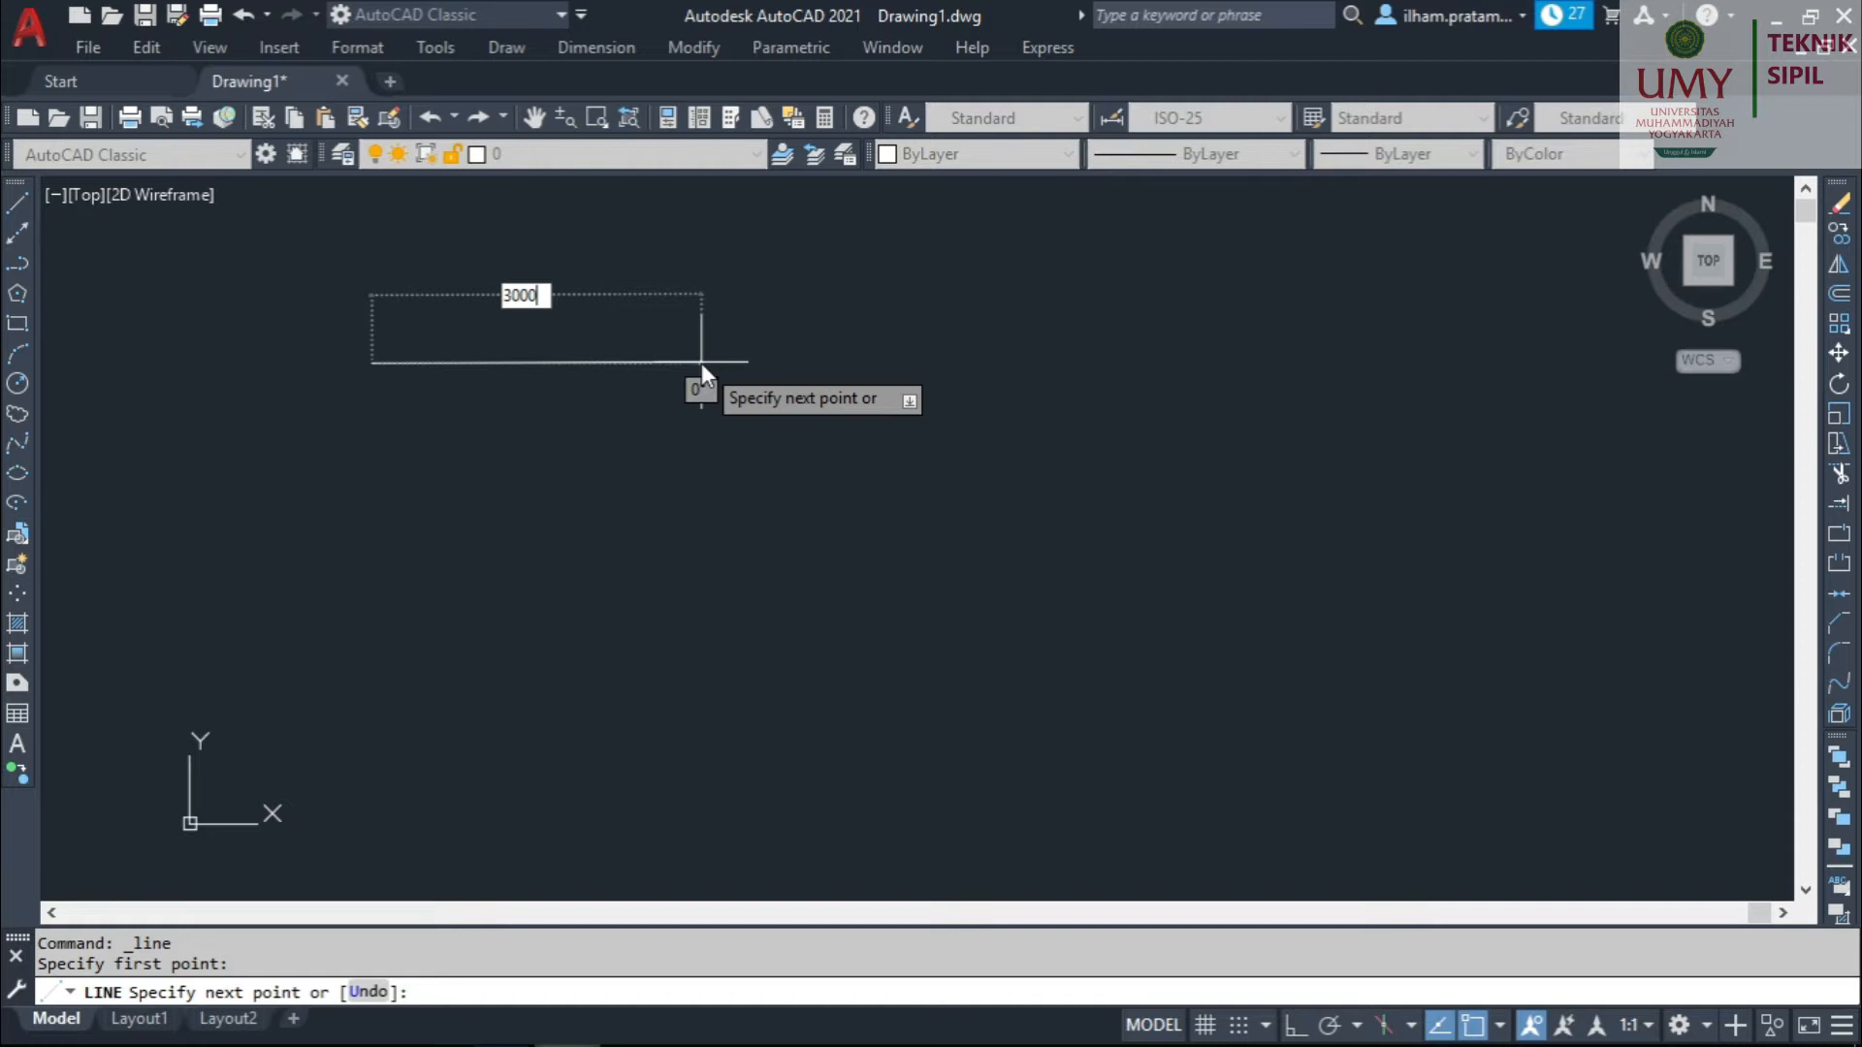
key("Return")
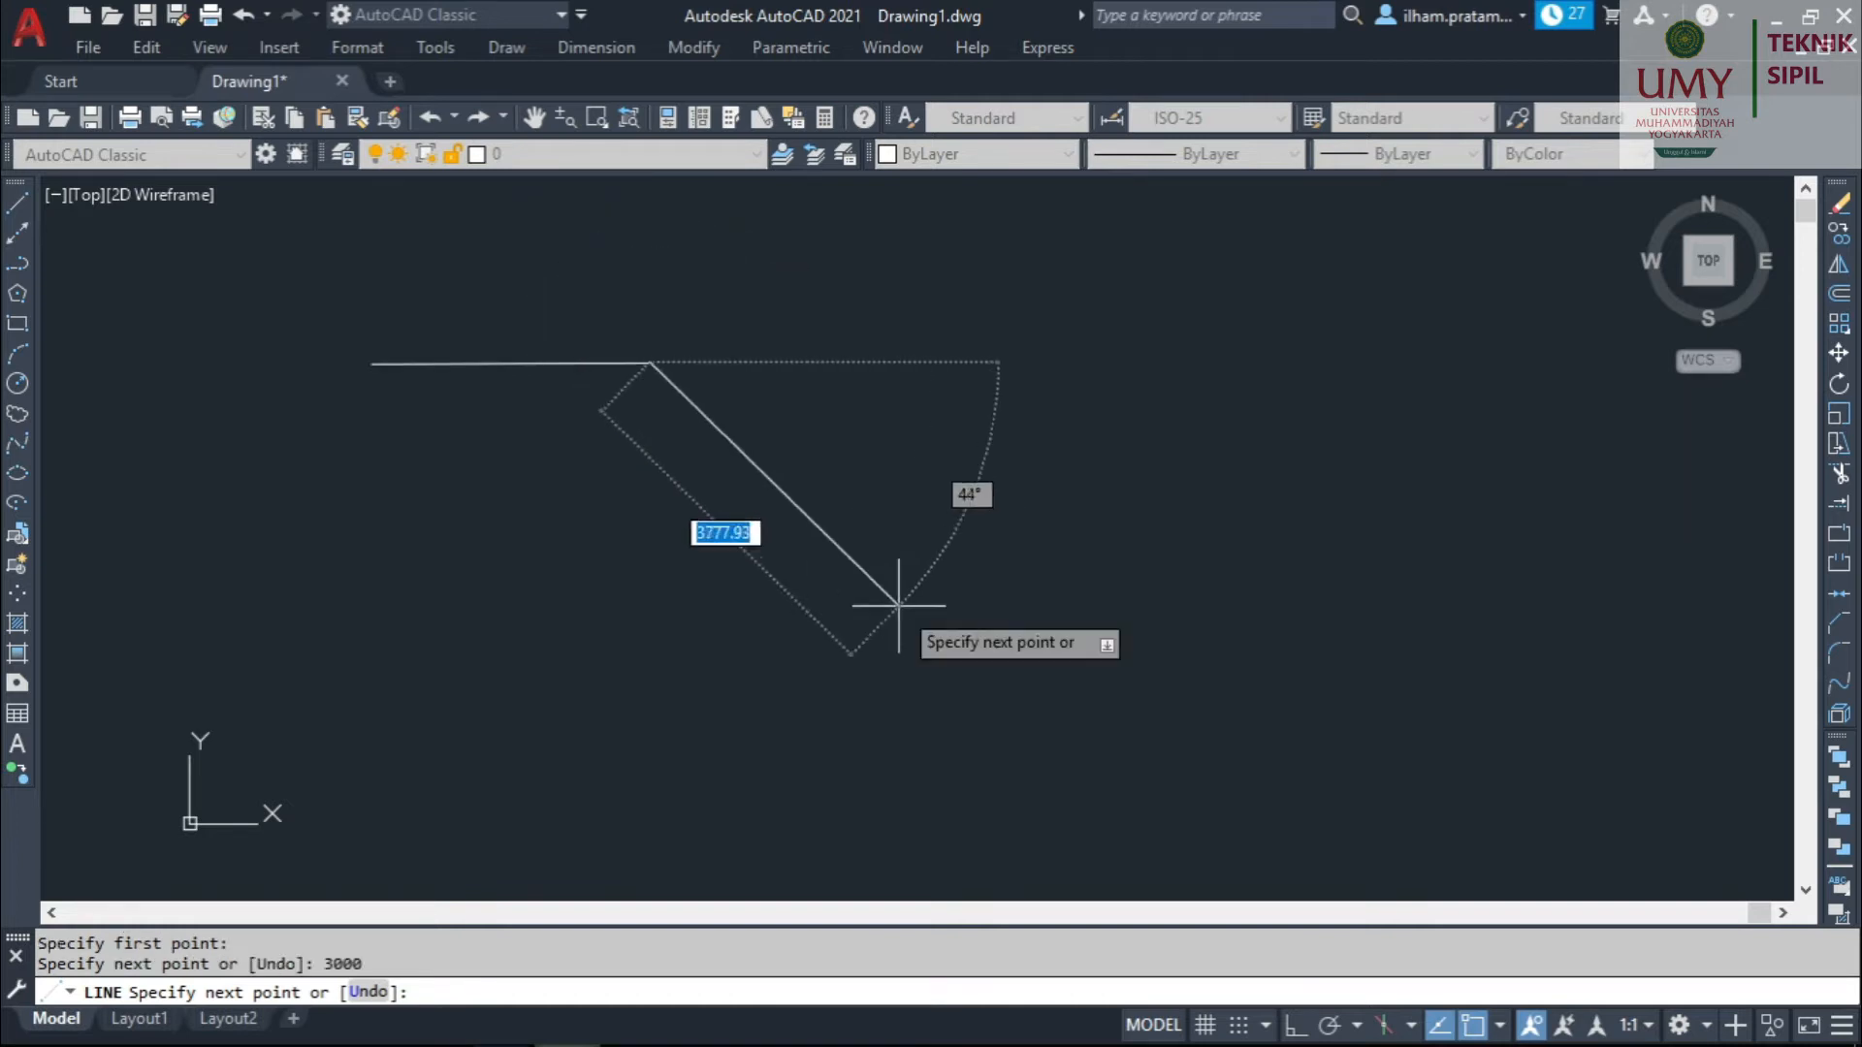
left_click(867, 585)
left_click(473, 665)
key("Escape")
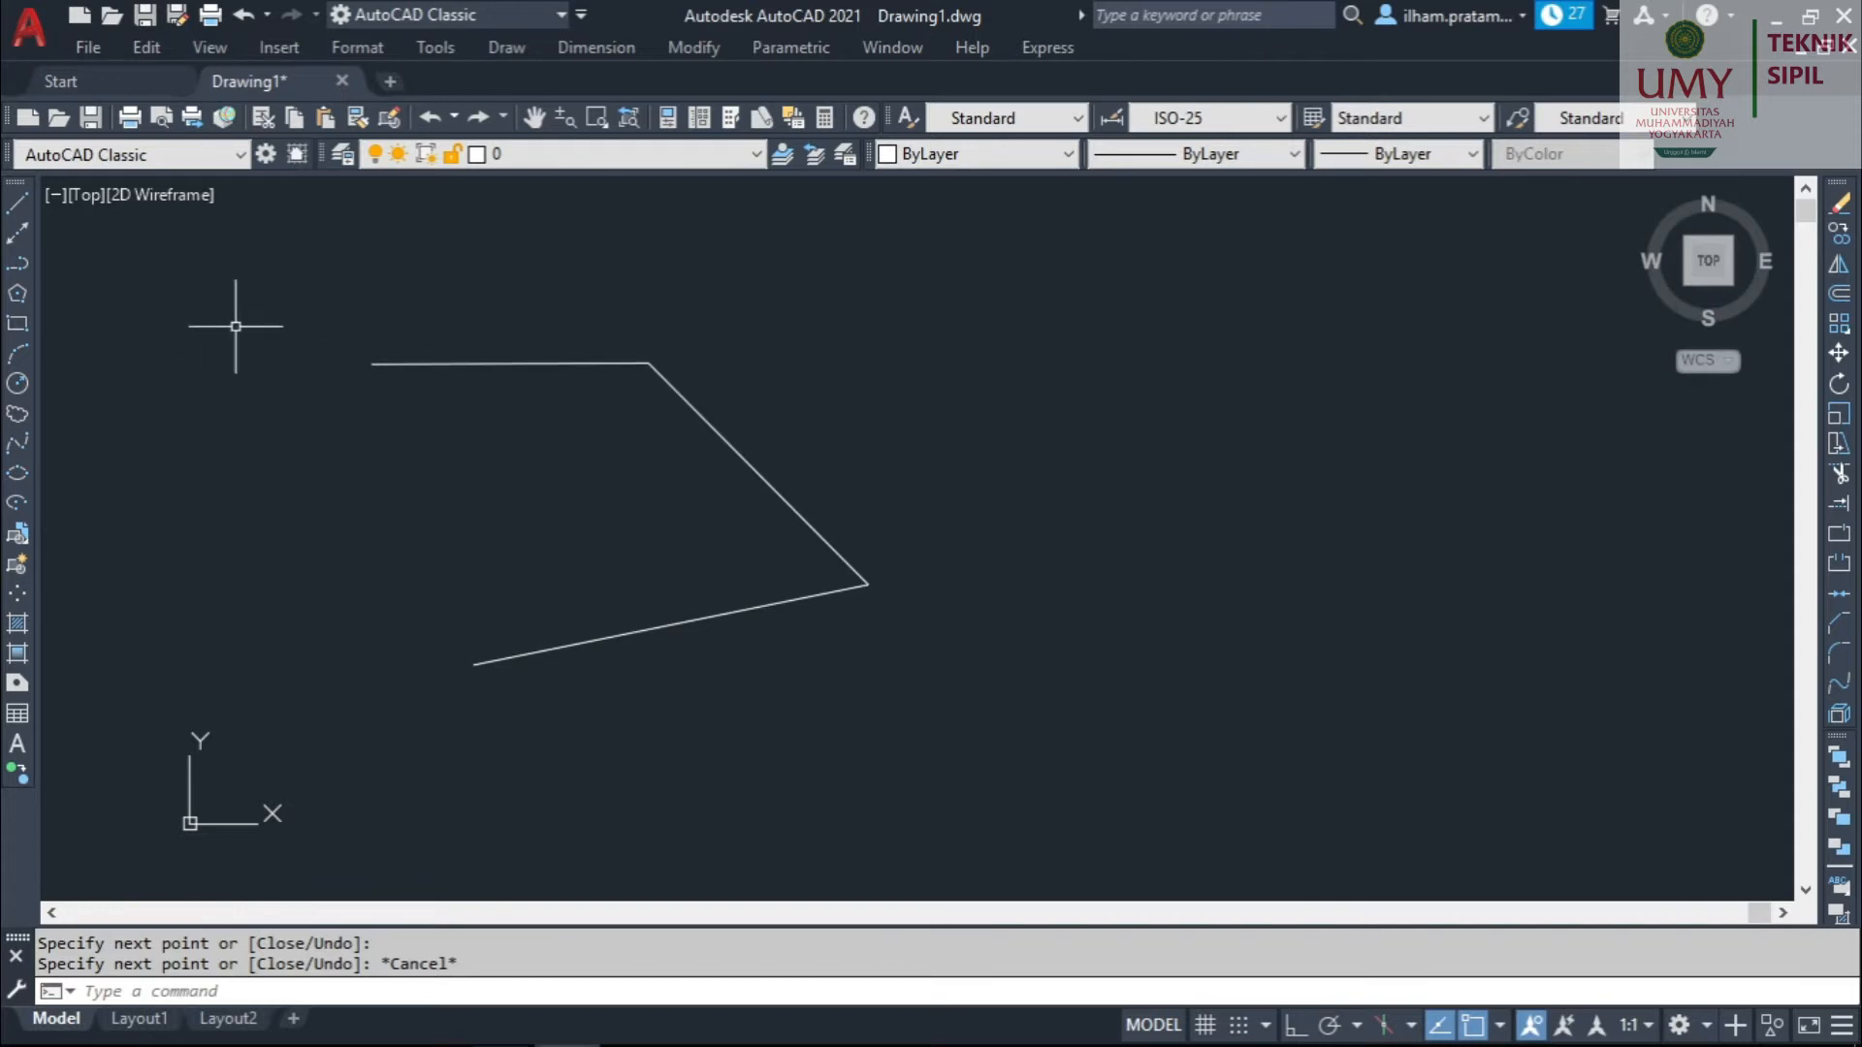
Draw three more connected lines from the start of the 3000-unit line: vertically down, inward to the right, and back up.
type("L")
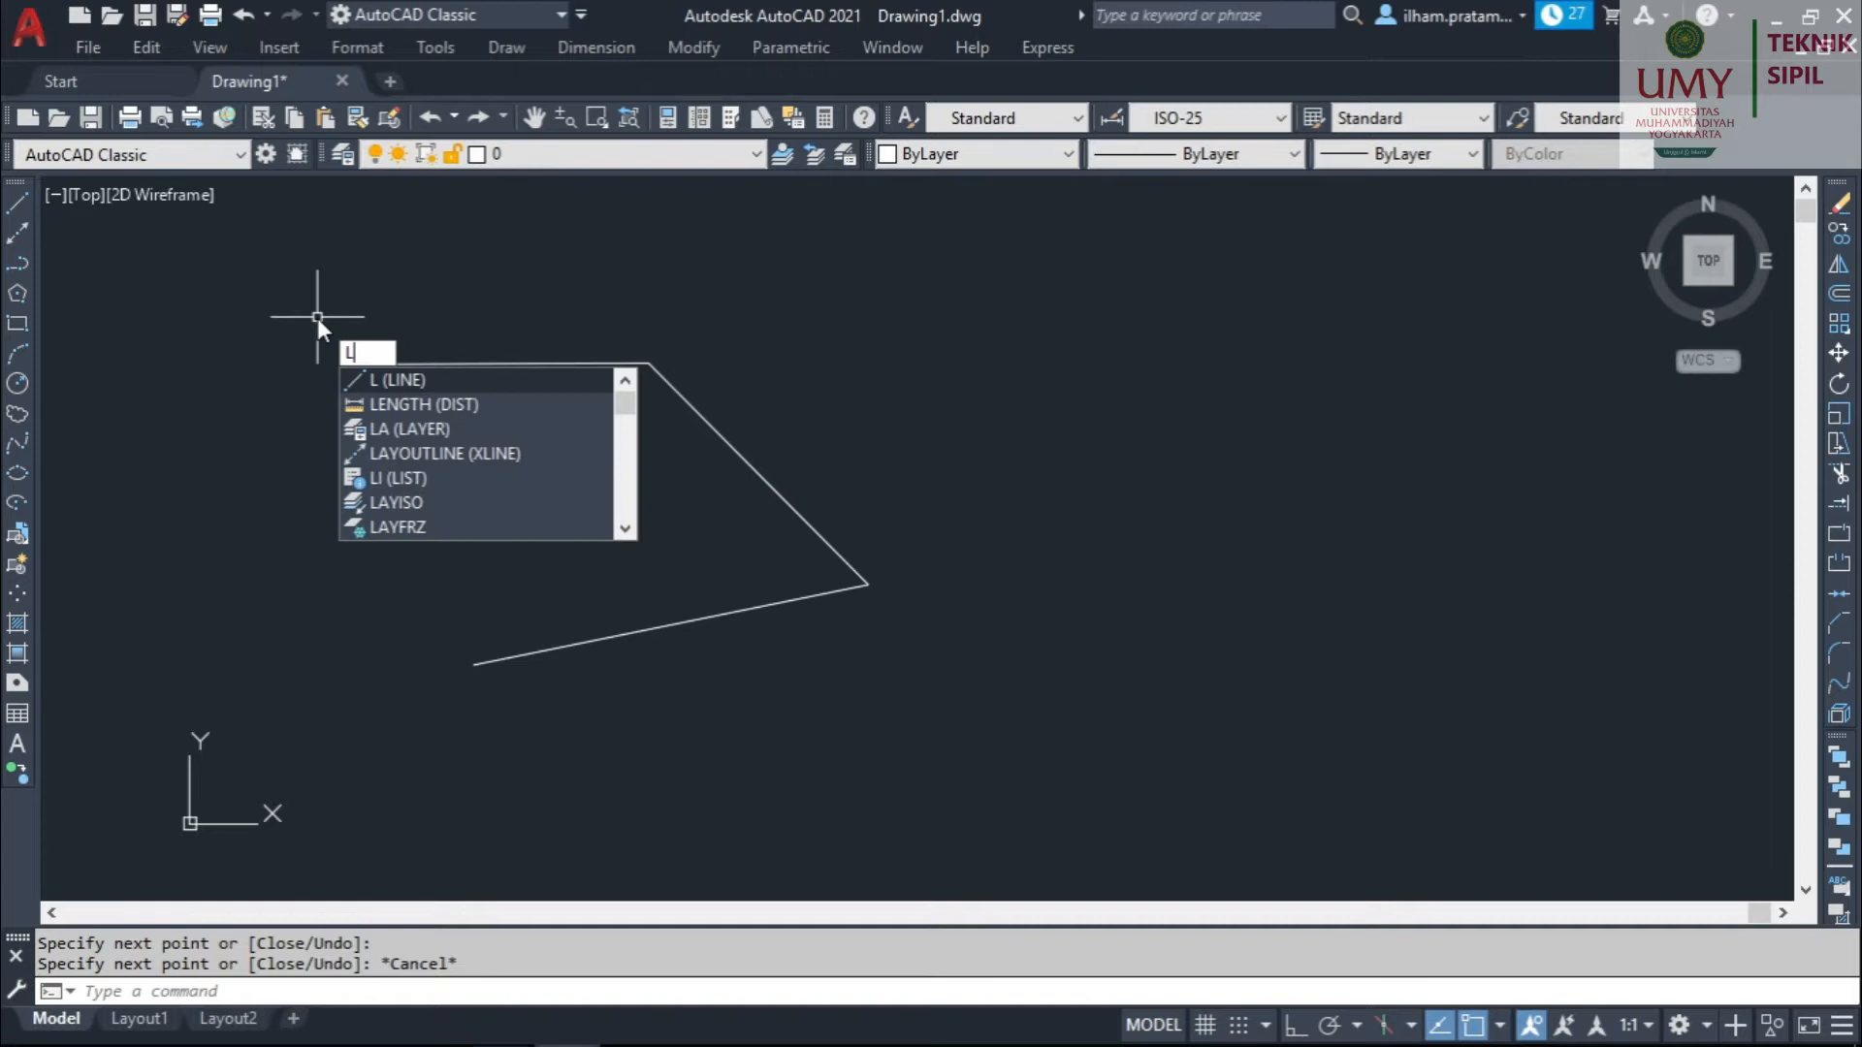
key("Return")
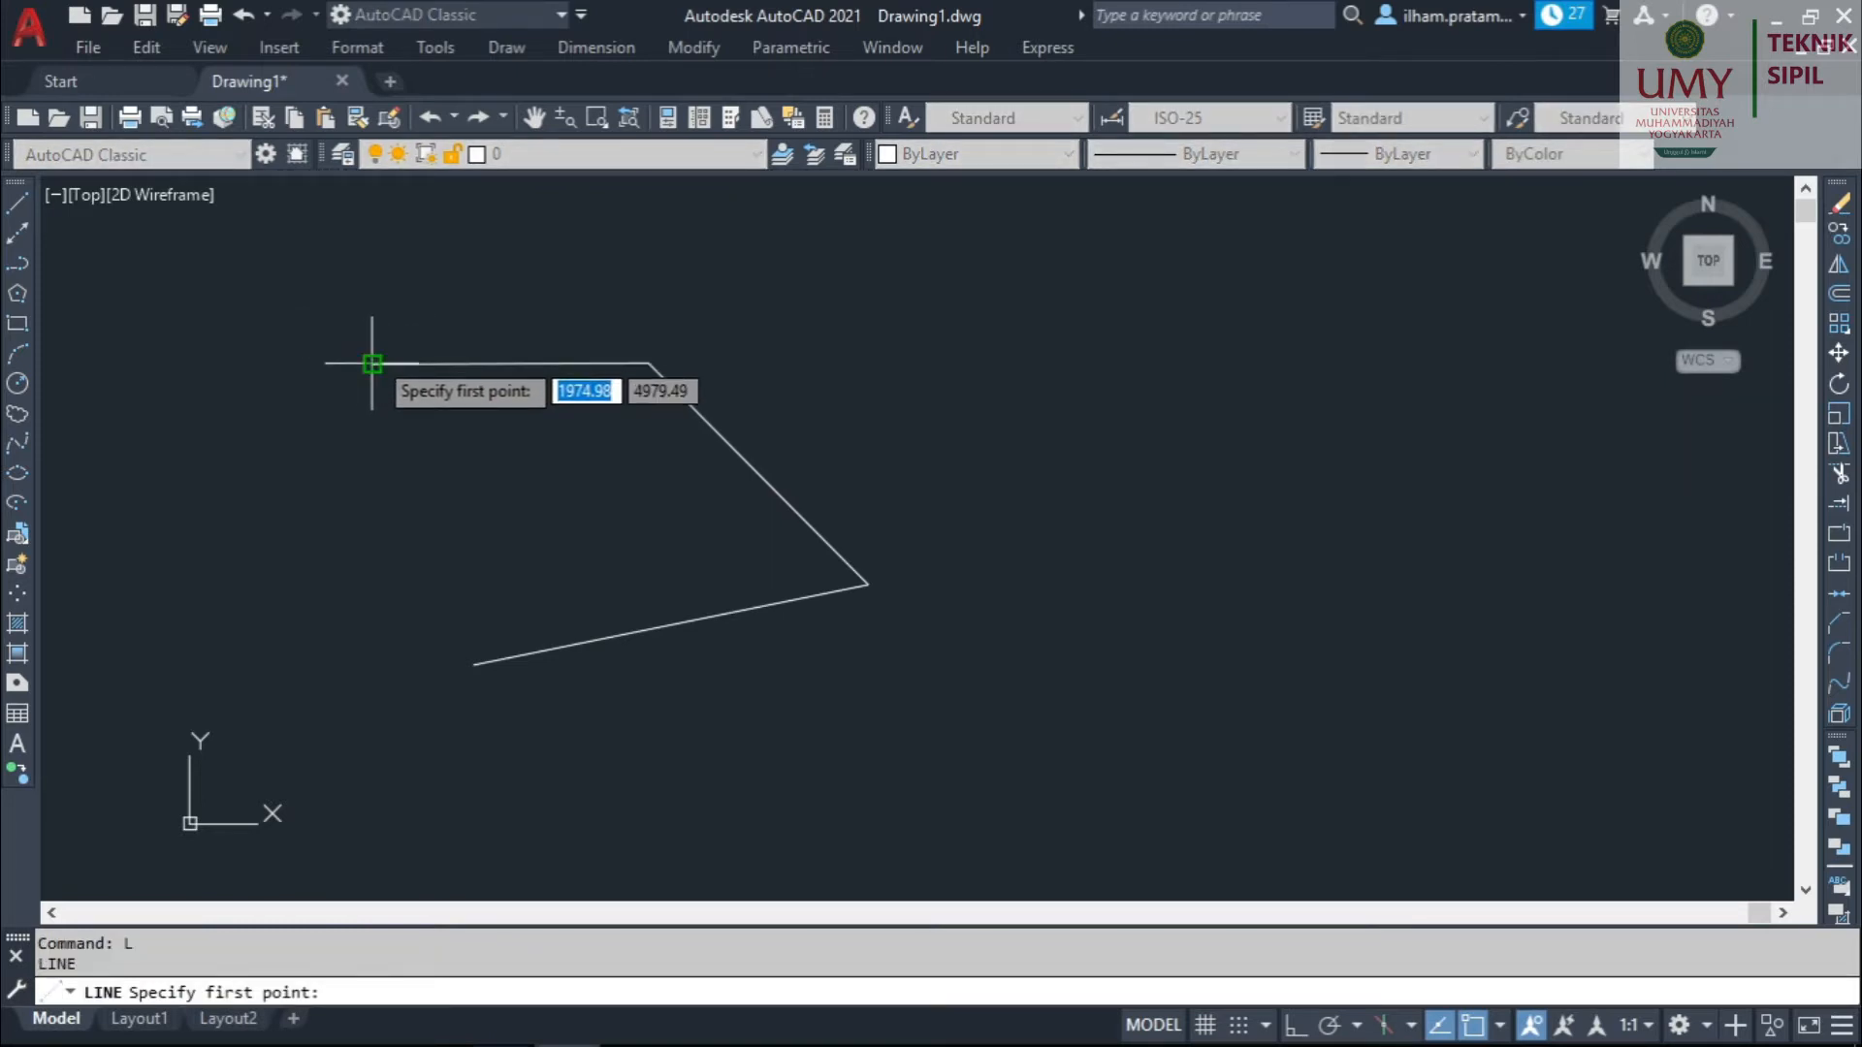
left_click(371, 363)
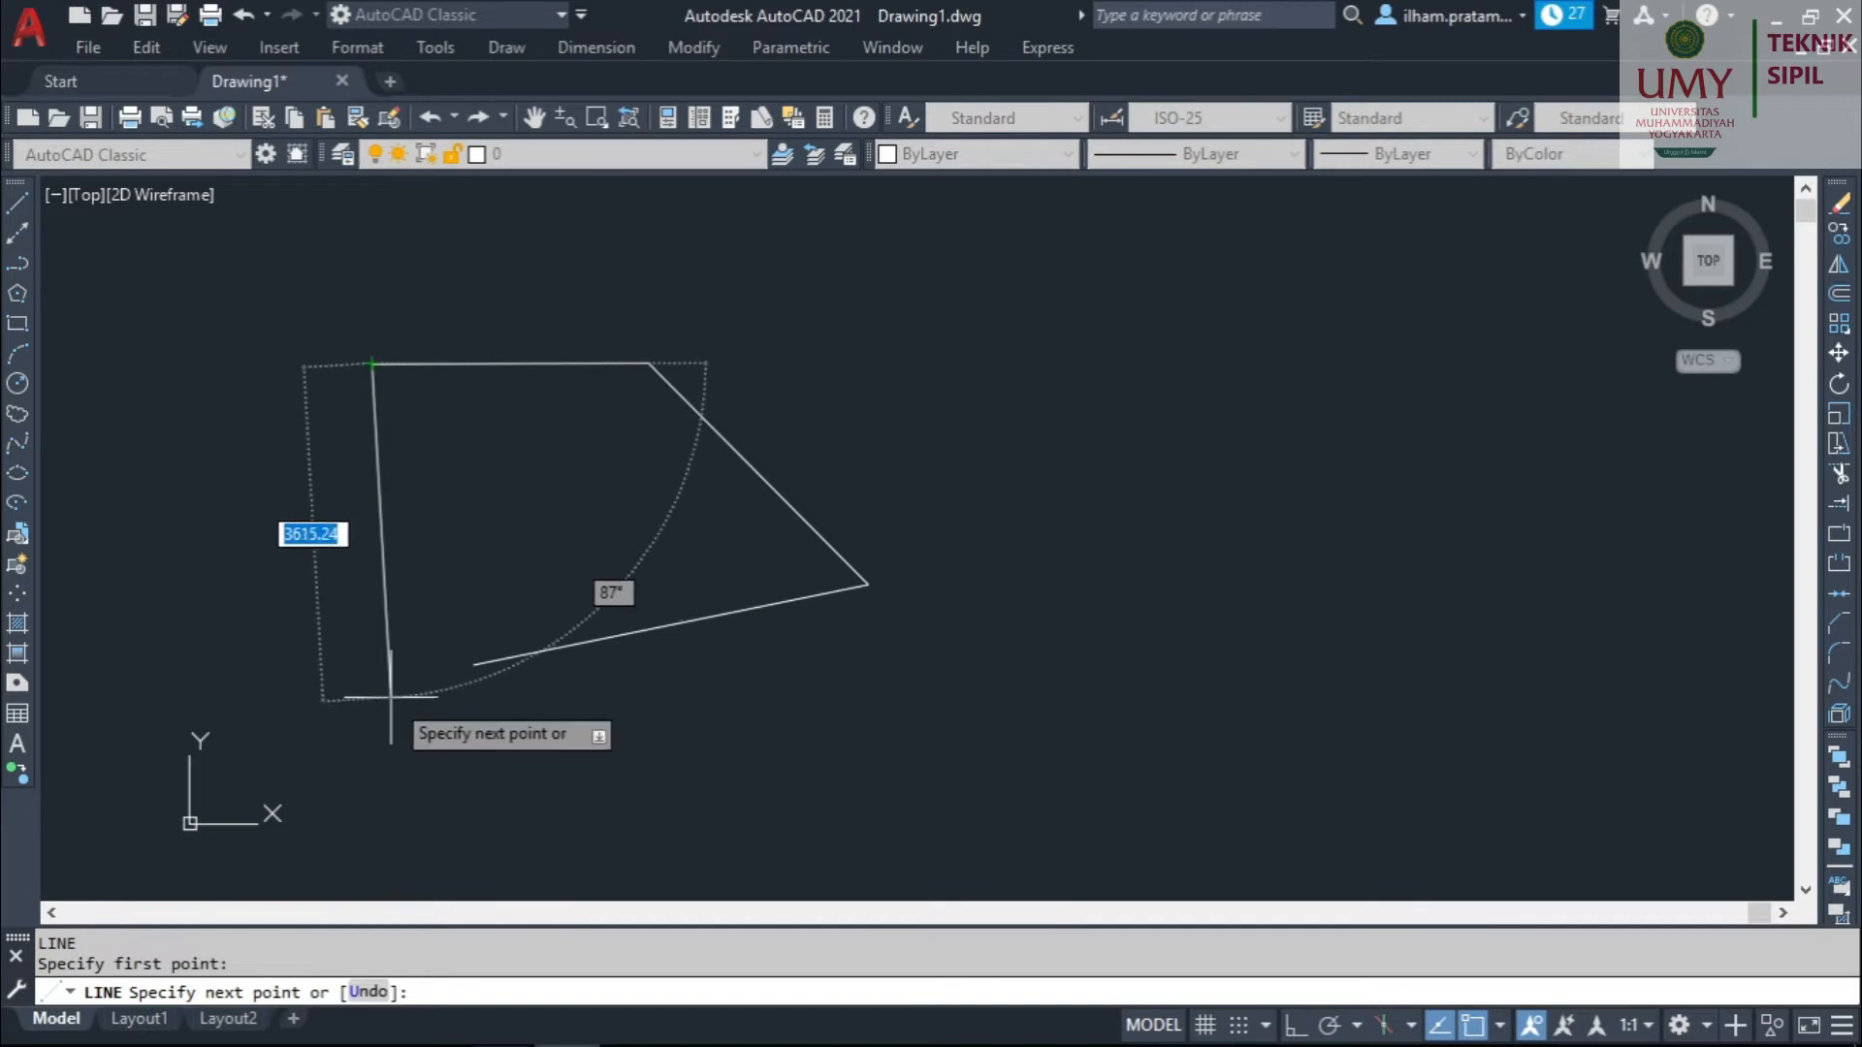
left_click(372, 628)
left_click(532, 576)
left_click(485, 480)
key("Escape")
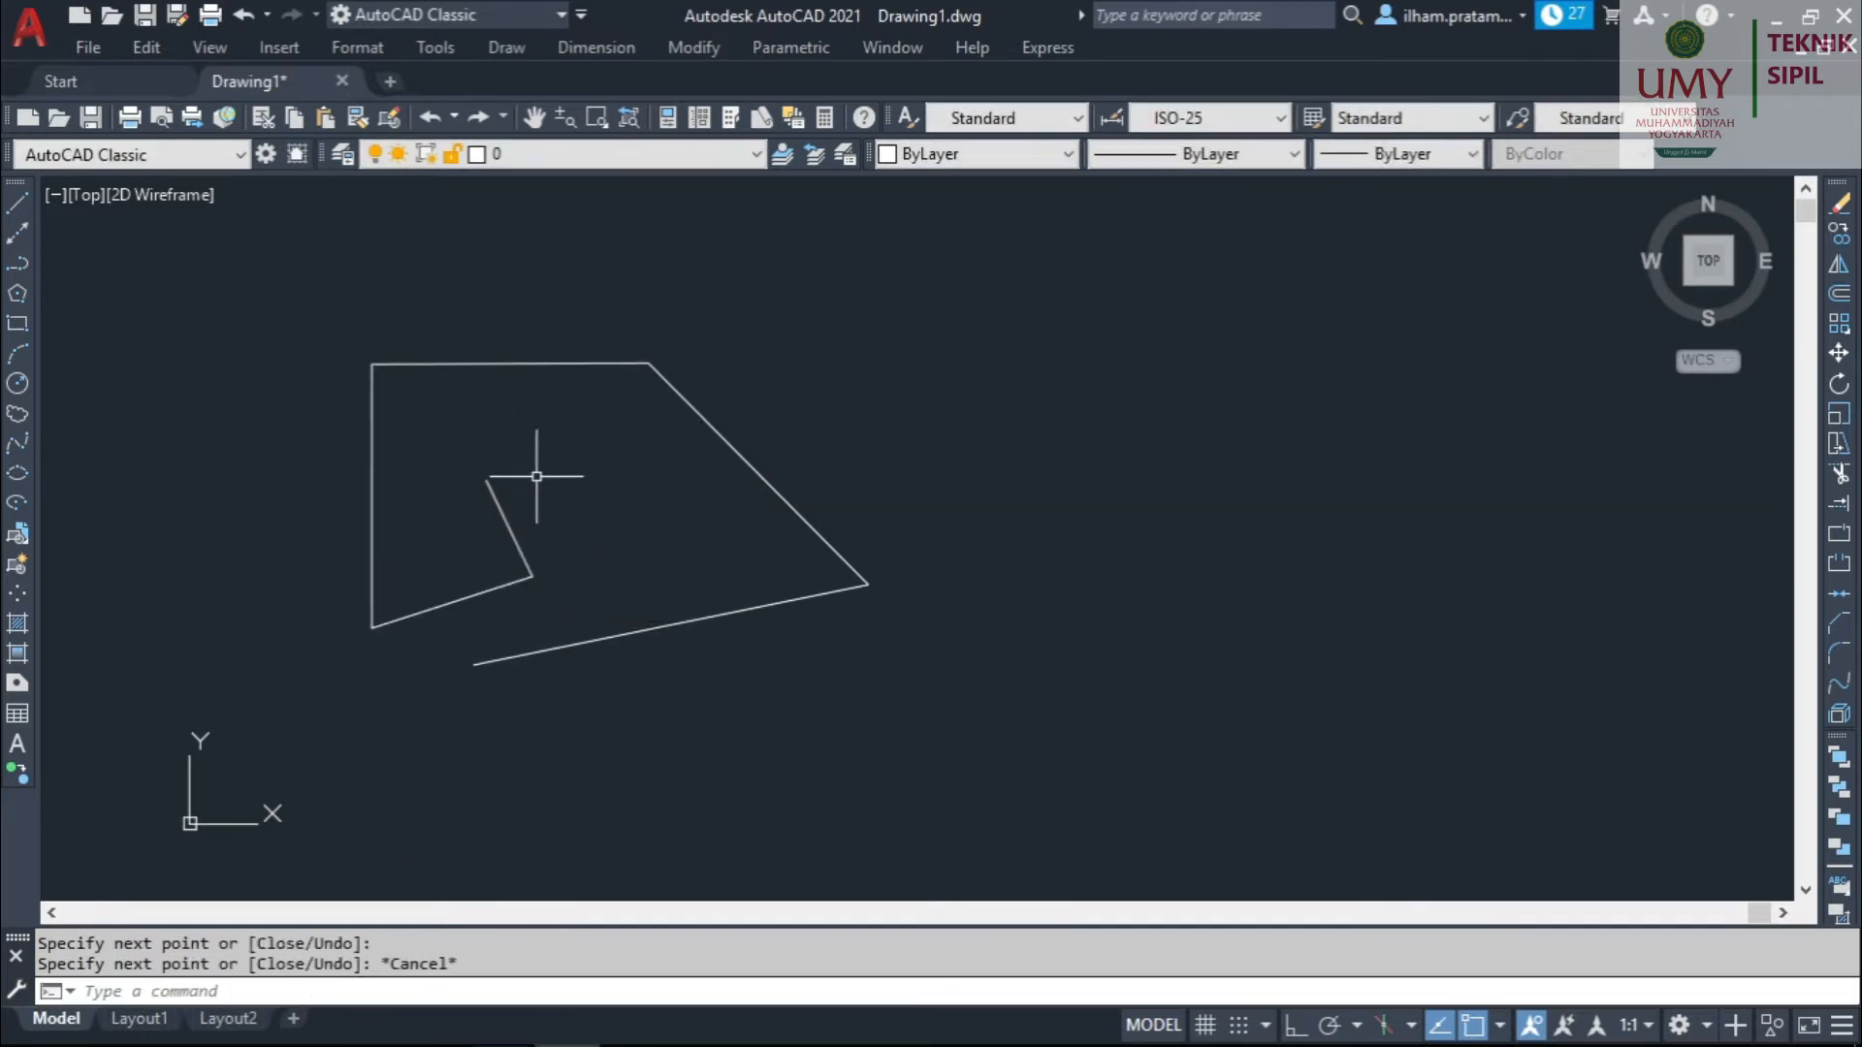
Draw one steep construction line to the right of the connected lines.
left_click(19, 237)
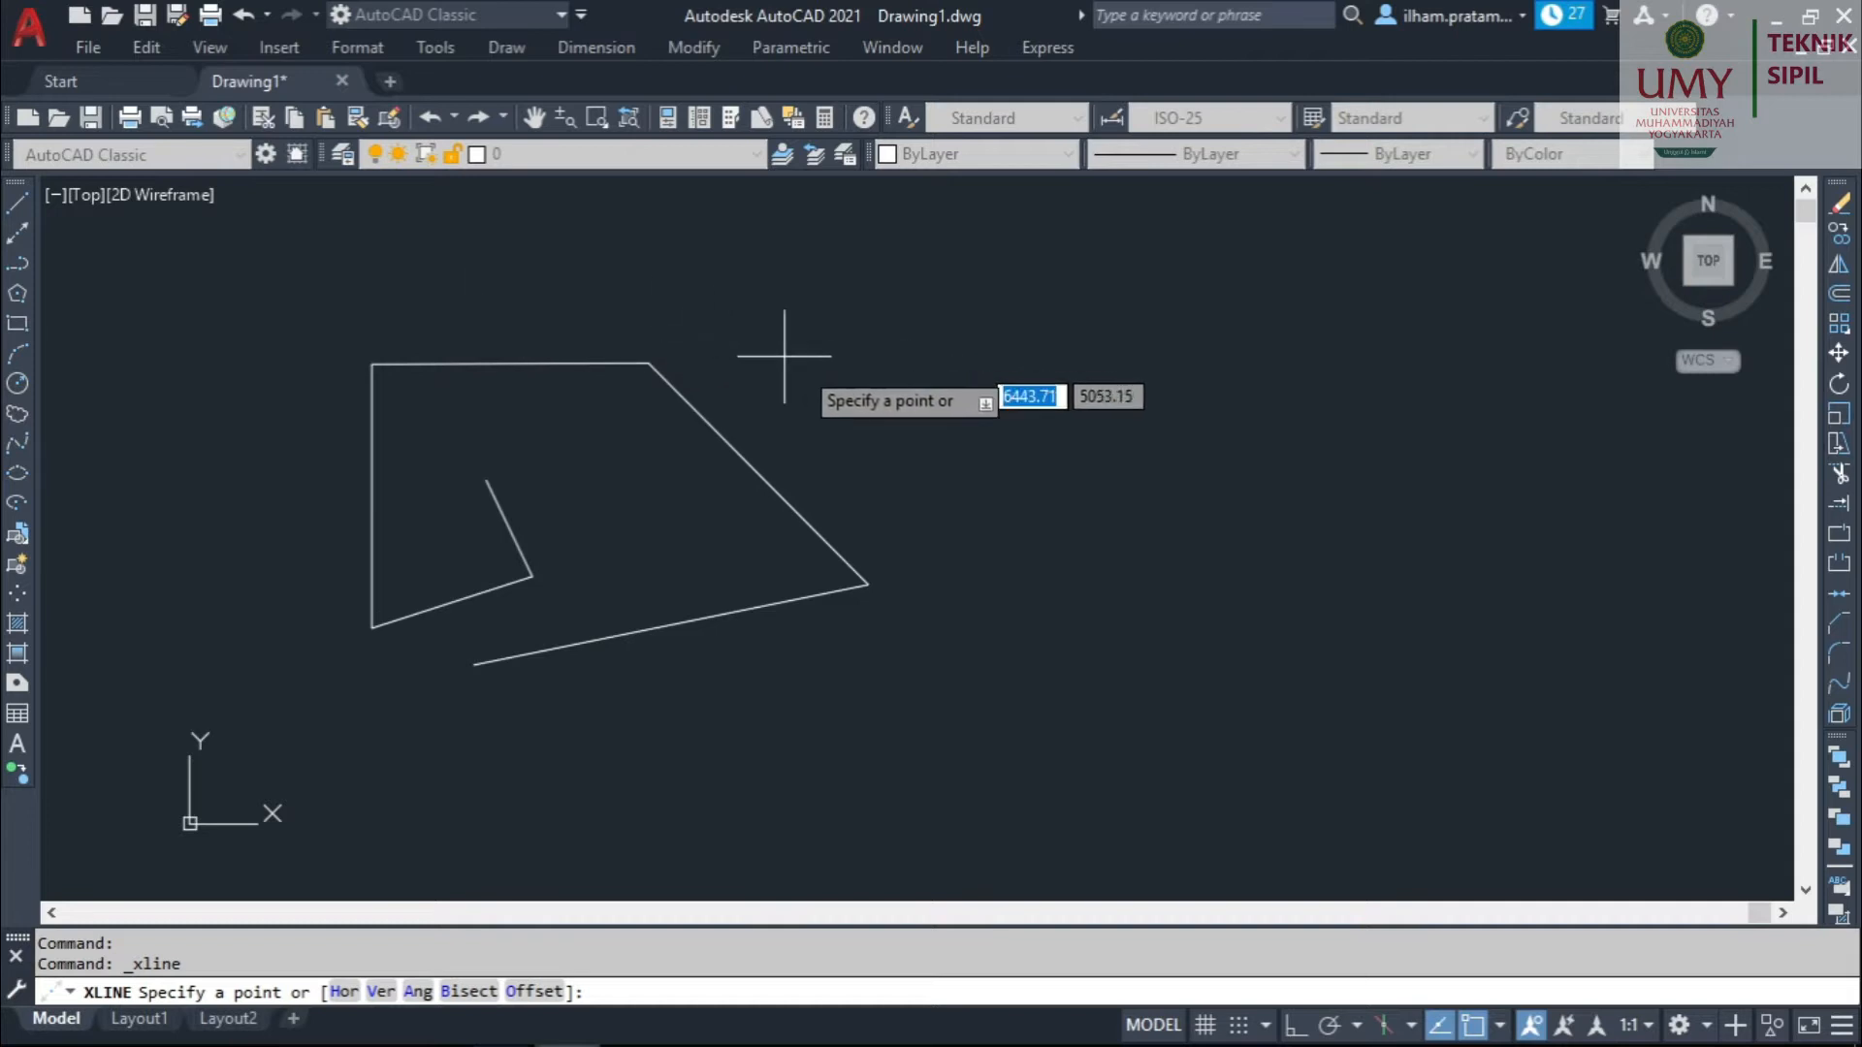
left_click(1028, 601)
left_click(1012, 458)
key("Escape")
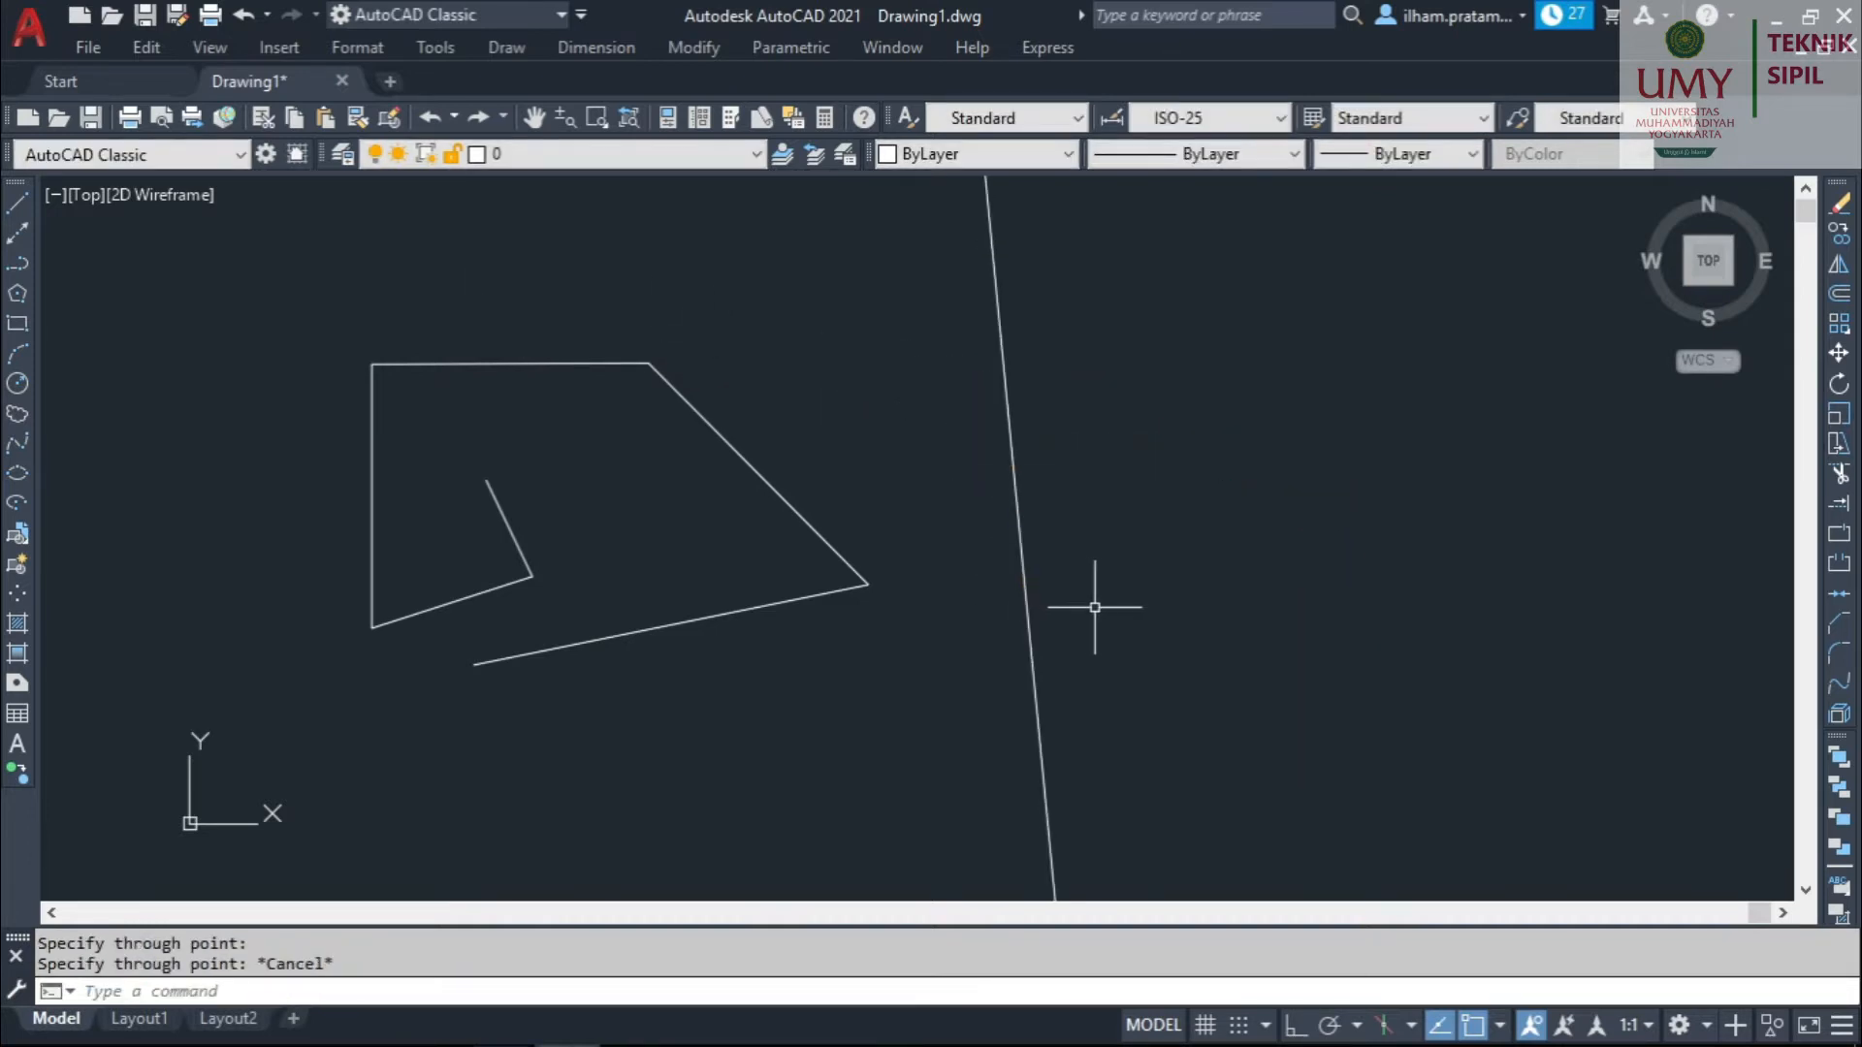
Draw four construction lines in different directions through one common point right of the first construction line.
key("Return")
left_click(1123, 617)
left_click(1106, 439)
left_click(1251, 538)
left_click(1289, 717)
left_click(1061, 729)
key("Escape")
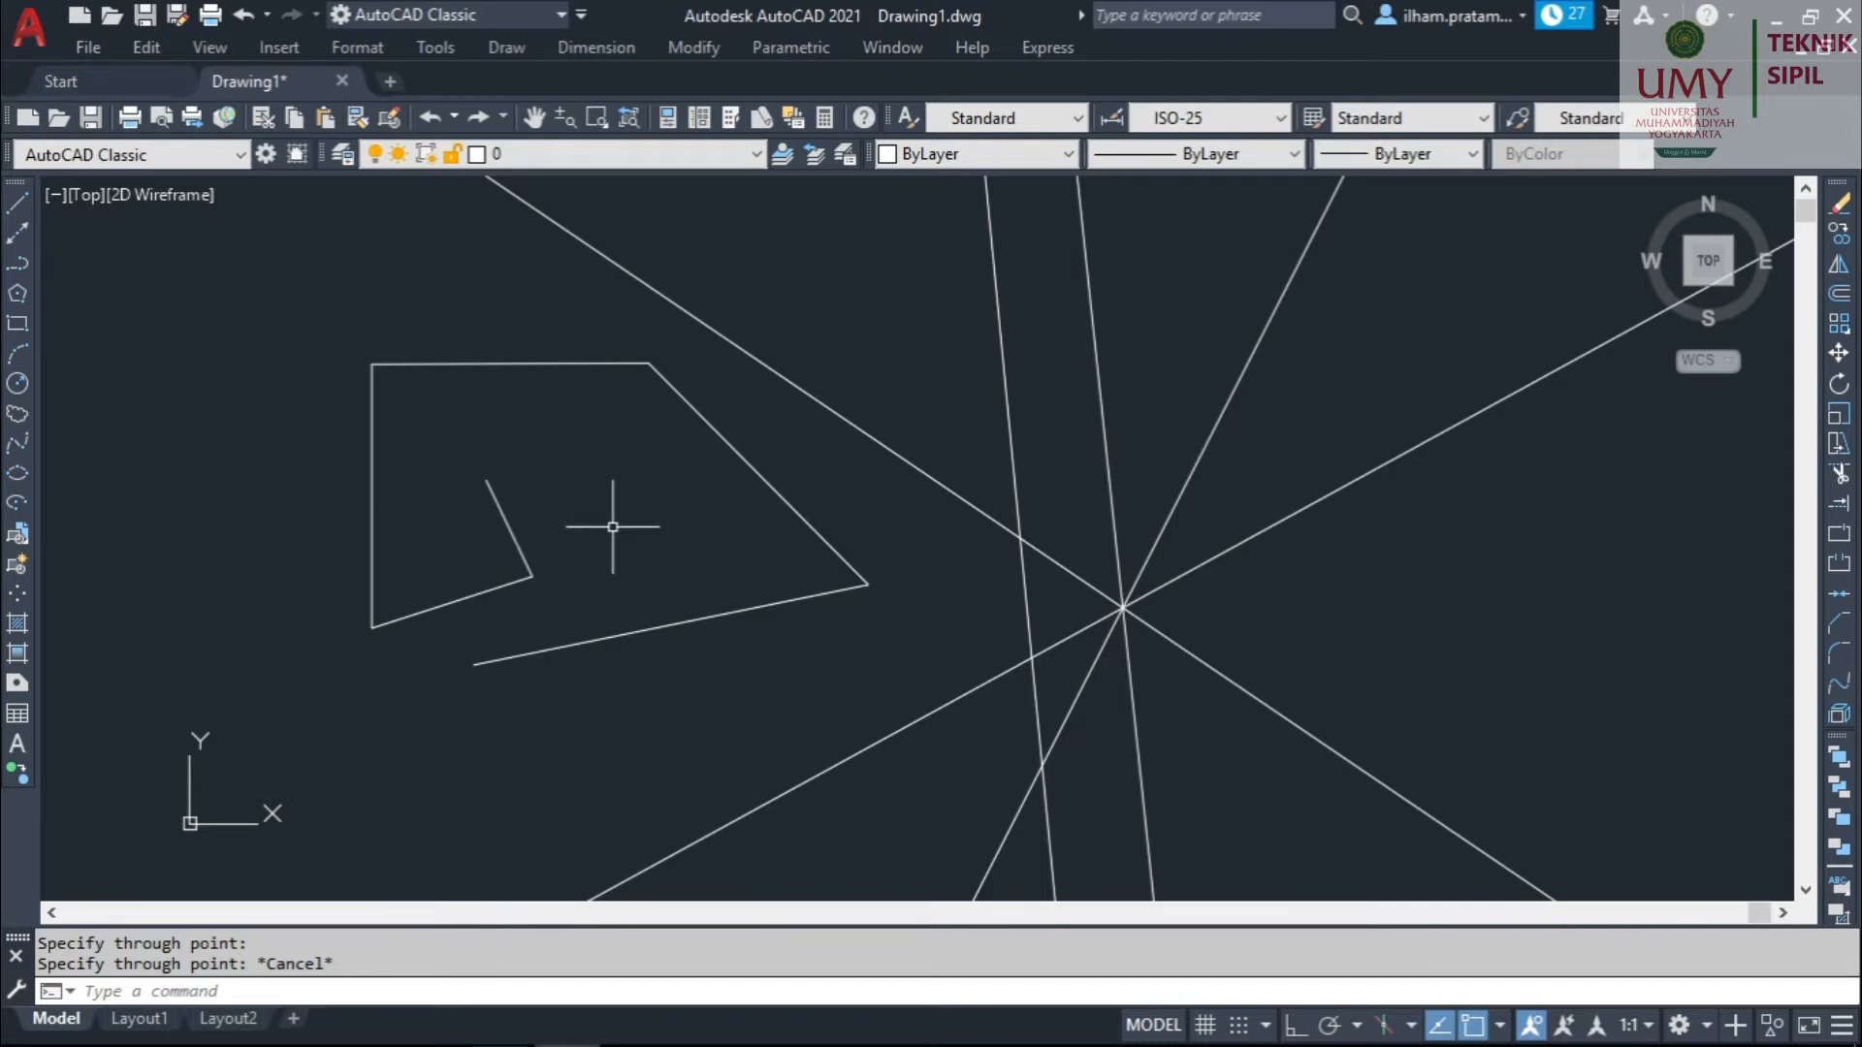
Draw two crossing construction lines through a point between the connected lines using the XLINE command.
type("xl")
key("Return")
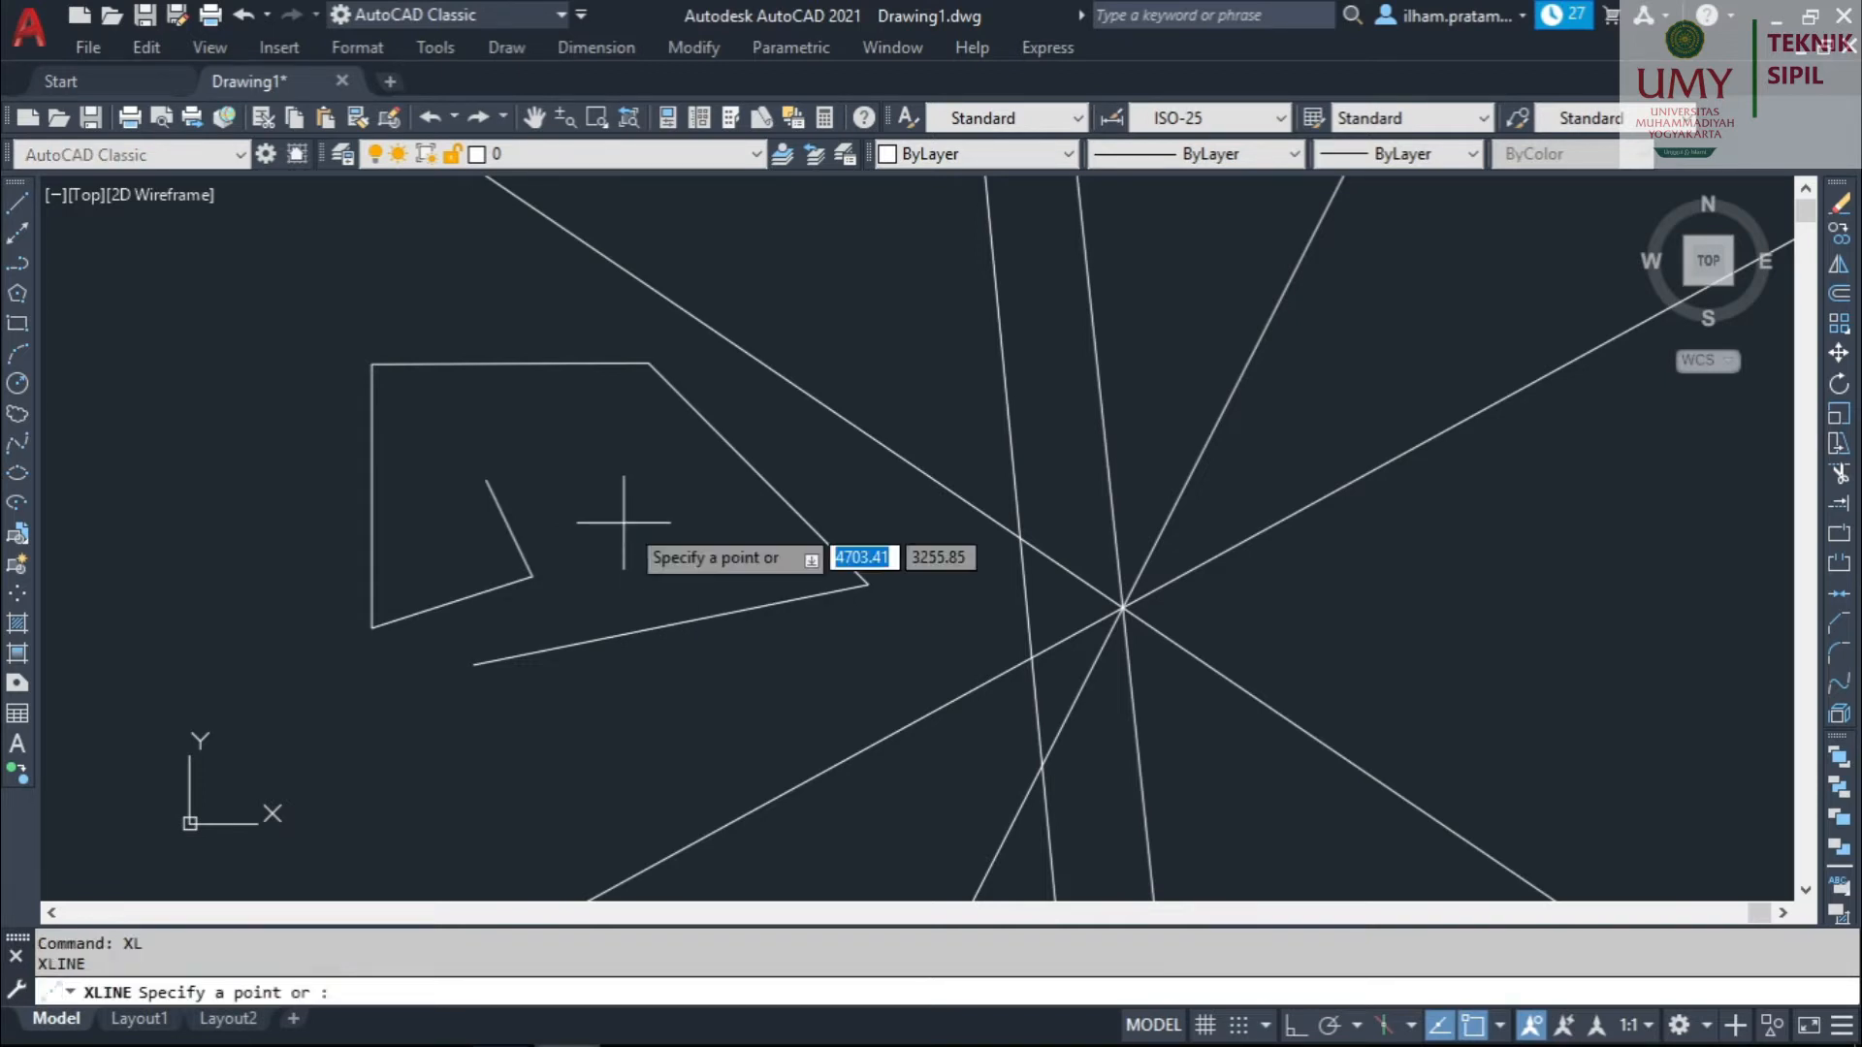
left_click(666, 540)
left_click(621, 428)
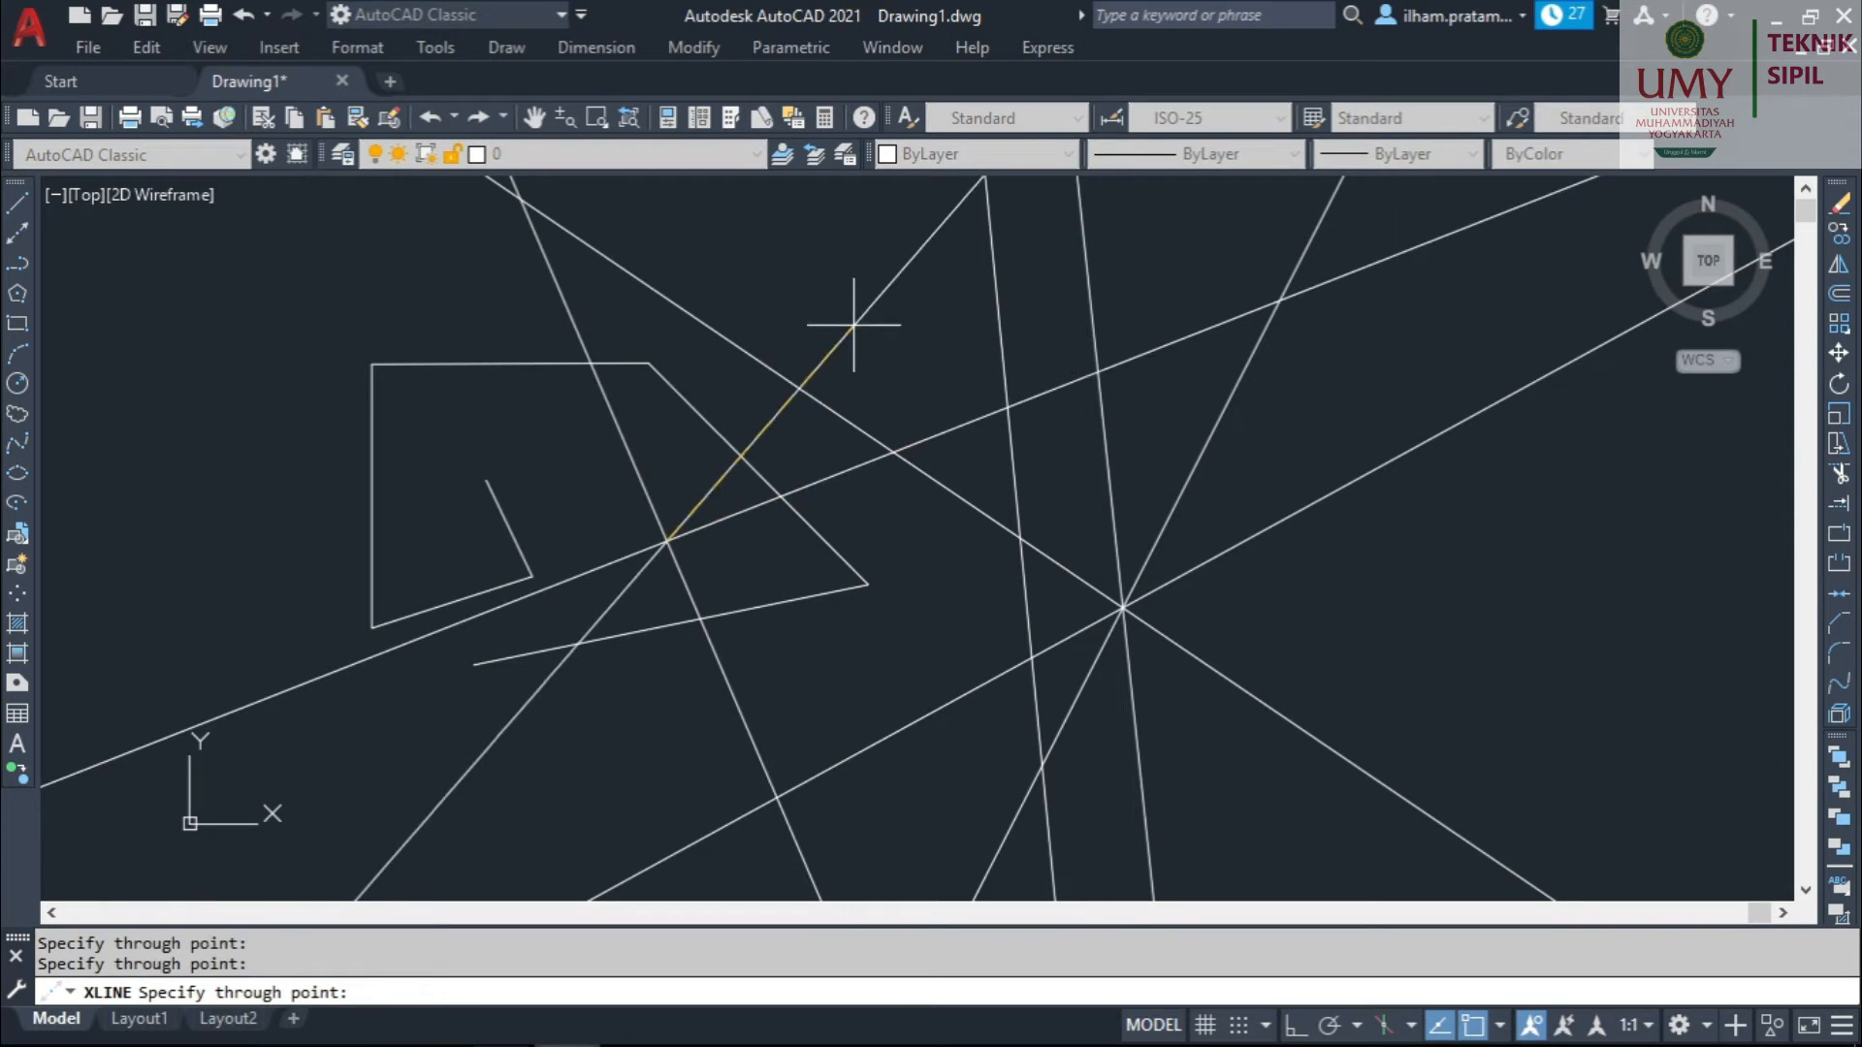
key("Escape")
Erase all the lines and construction lines in the drawing area.
left_click(1266, 764)
left_click(341, 329)
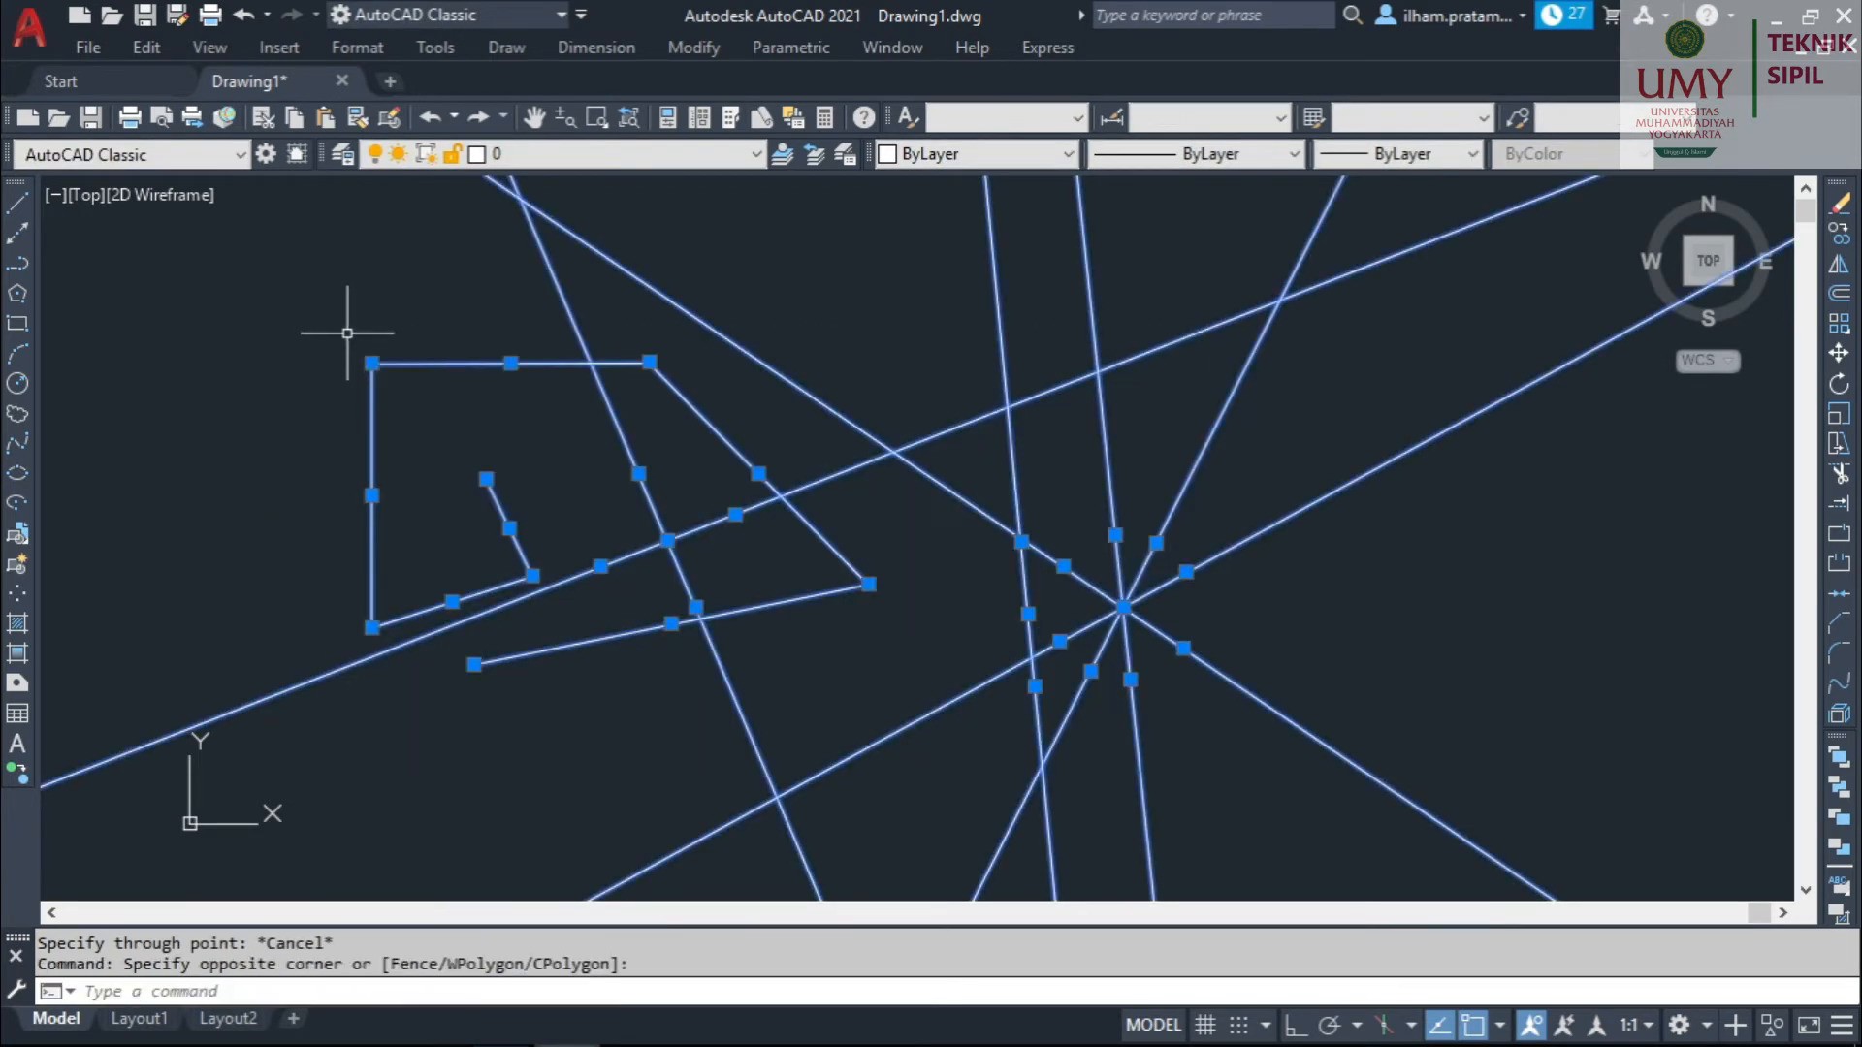
key("Delete")
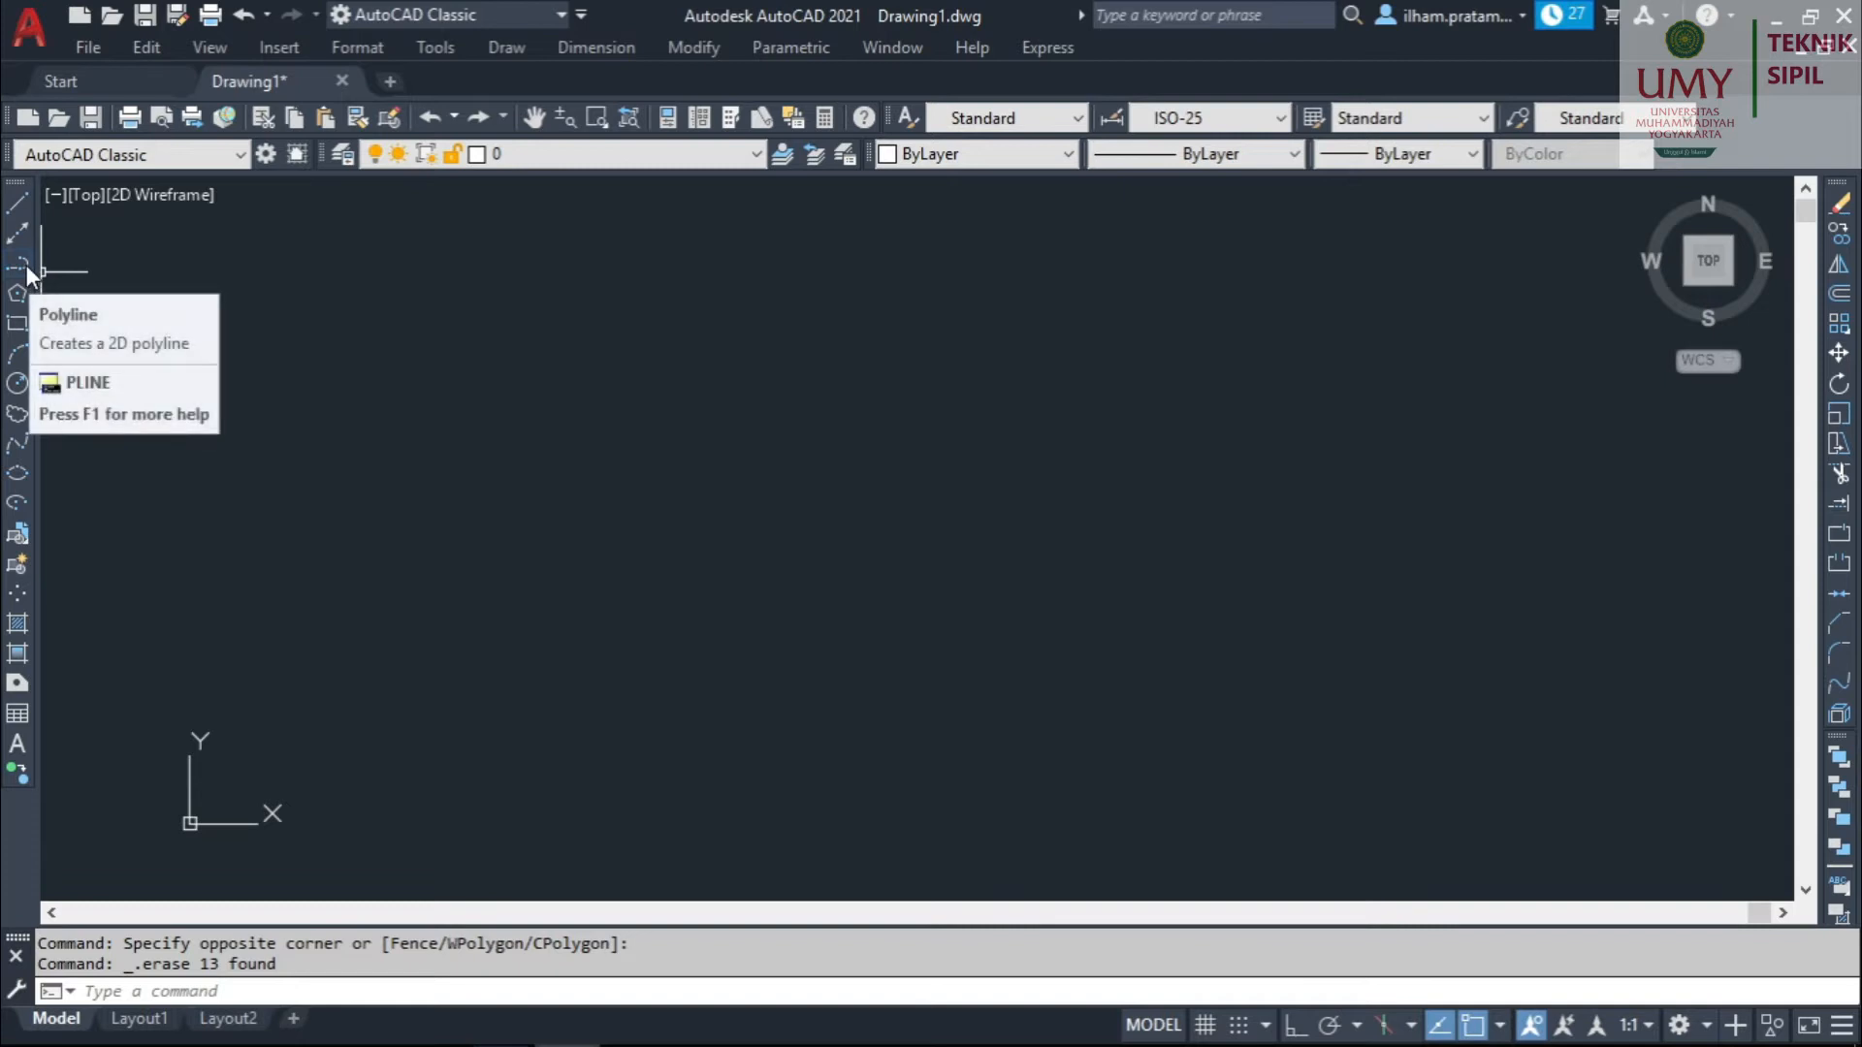
Draw an open zigzag polyline of eight straight segments across the left half of the drawing area.
left_click(28, 265)
left_click(344, 334)
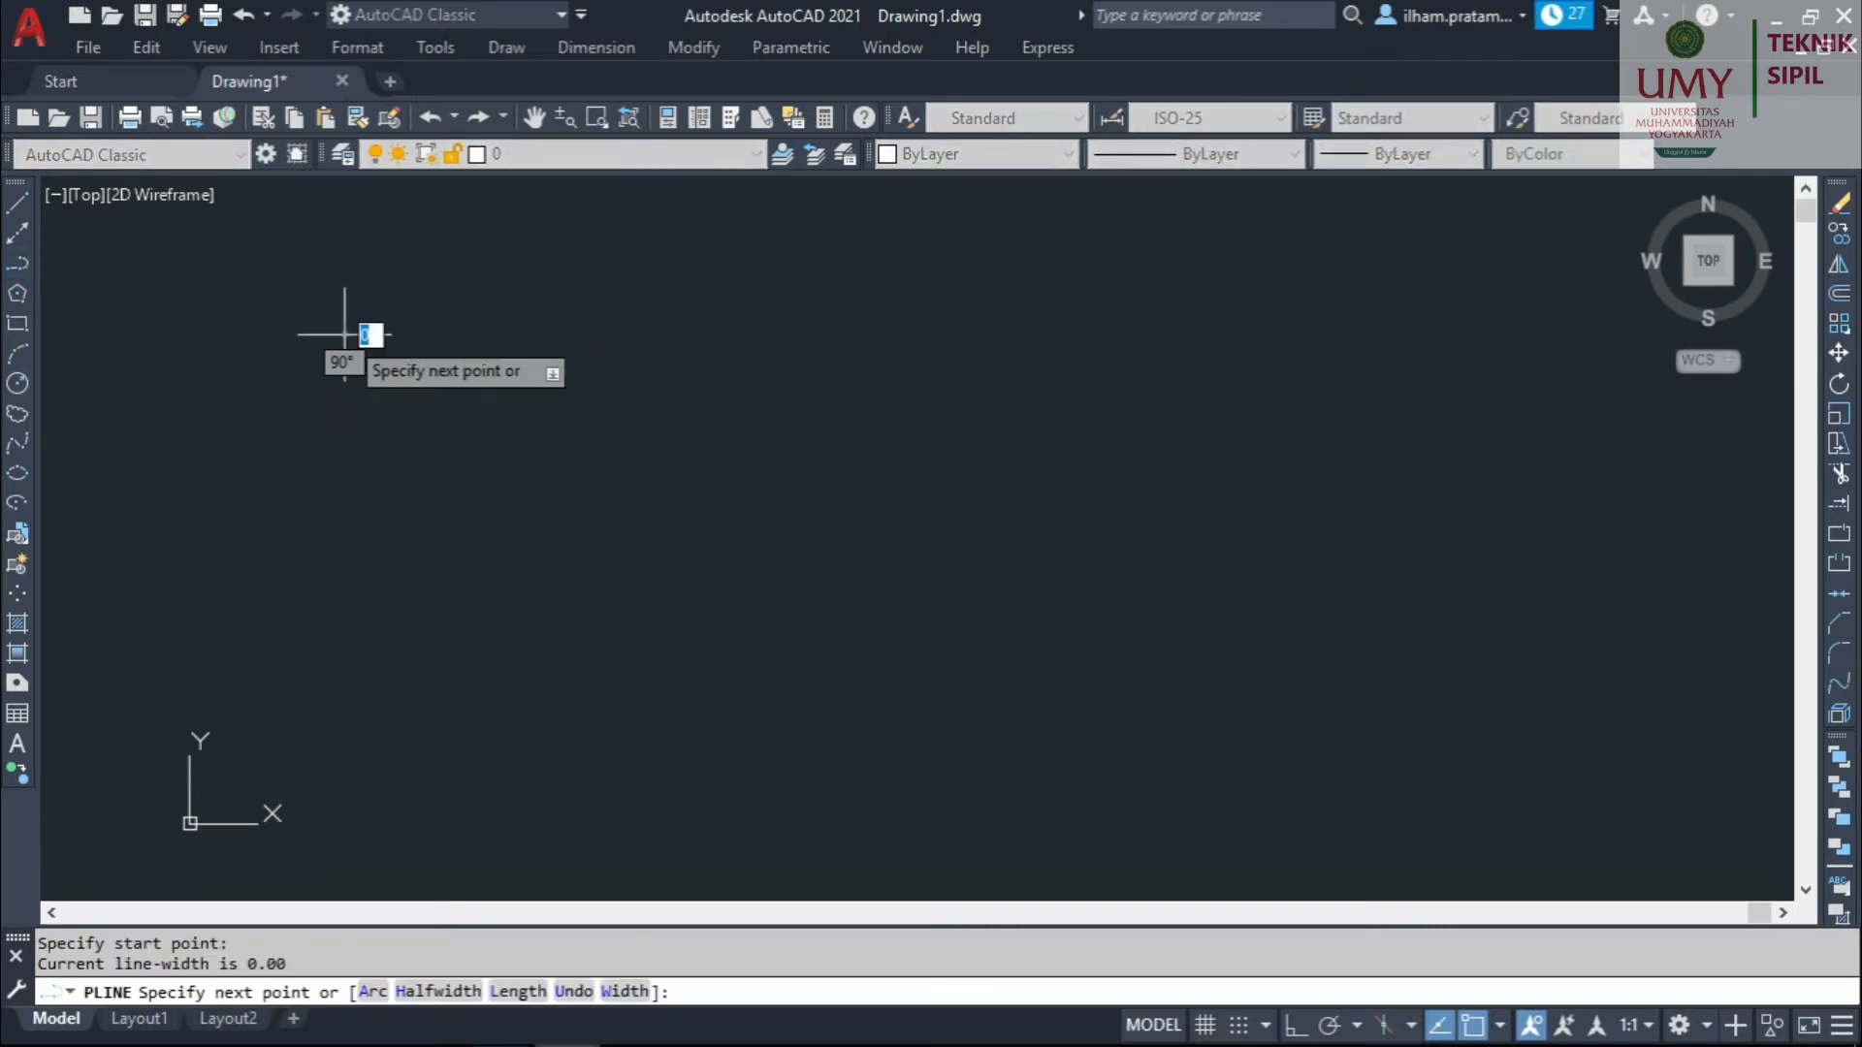
left_click(695, 316)
left_click(767, 483)
left_click(608, 561)
left_click(491, 441)
left_click(373, 524)
left_click(506, 683)
left_click(837, 634)
left_click(904, 523)
key("Escape")
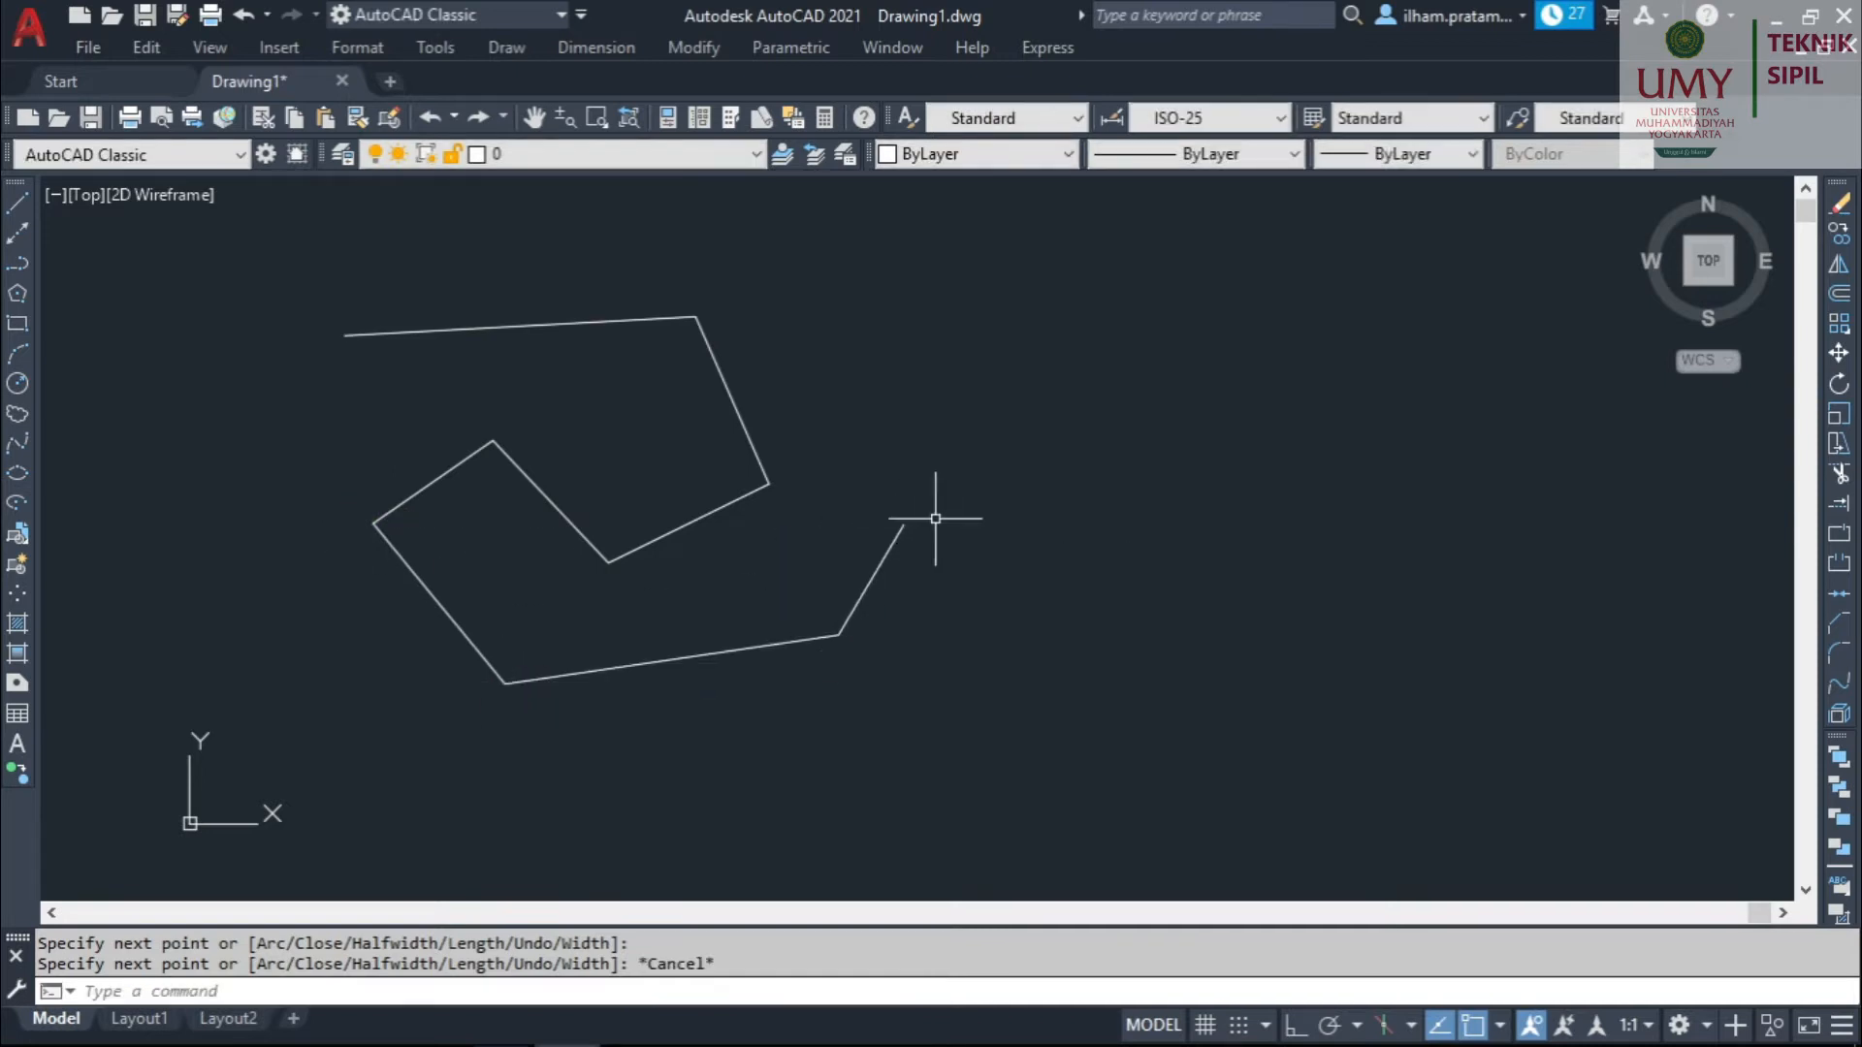
Draw a chain of three separate lines above and to the right of the zigzag polyline.
left_click(17, 202)
left_click(510, 260)
left_click(990, 278)
left_click(1190, 482)
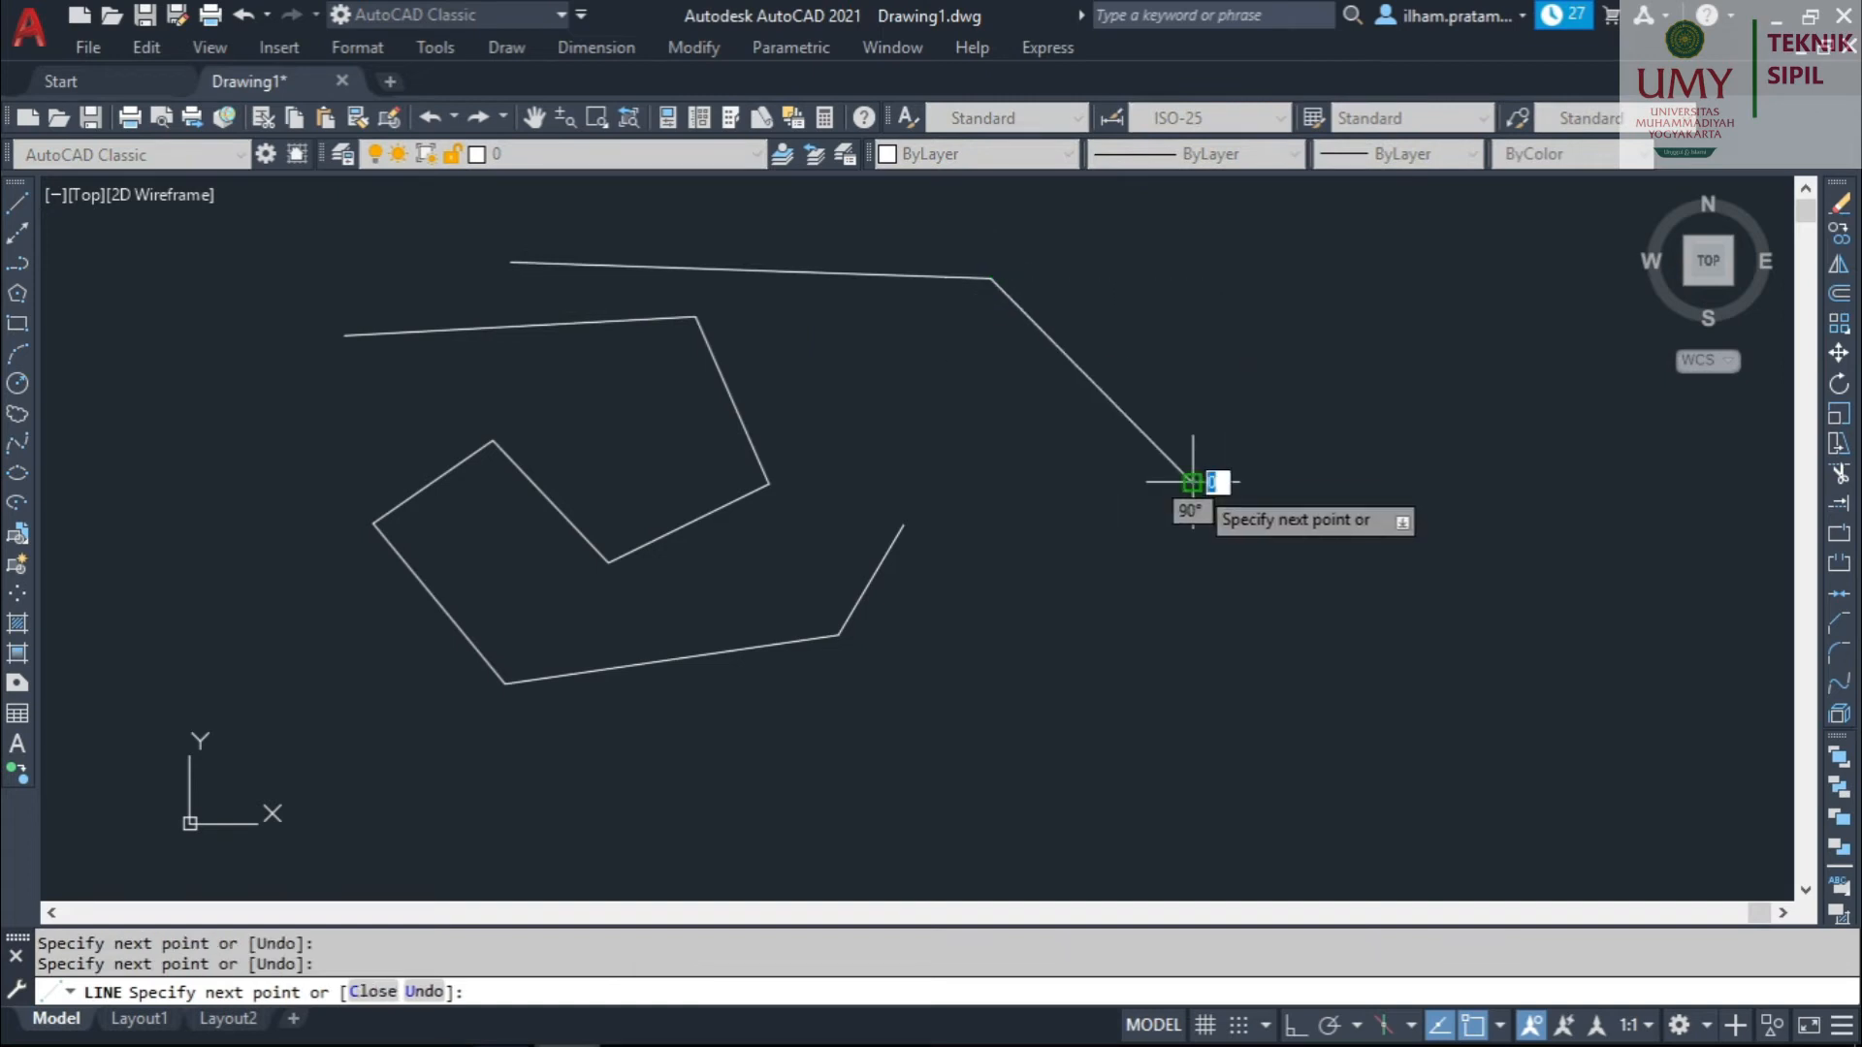
left_click(1147, 622)
key("Escape")
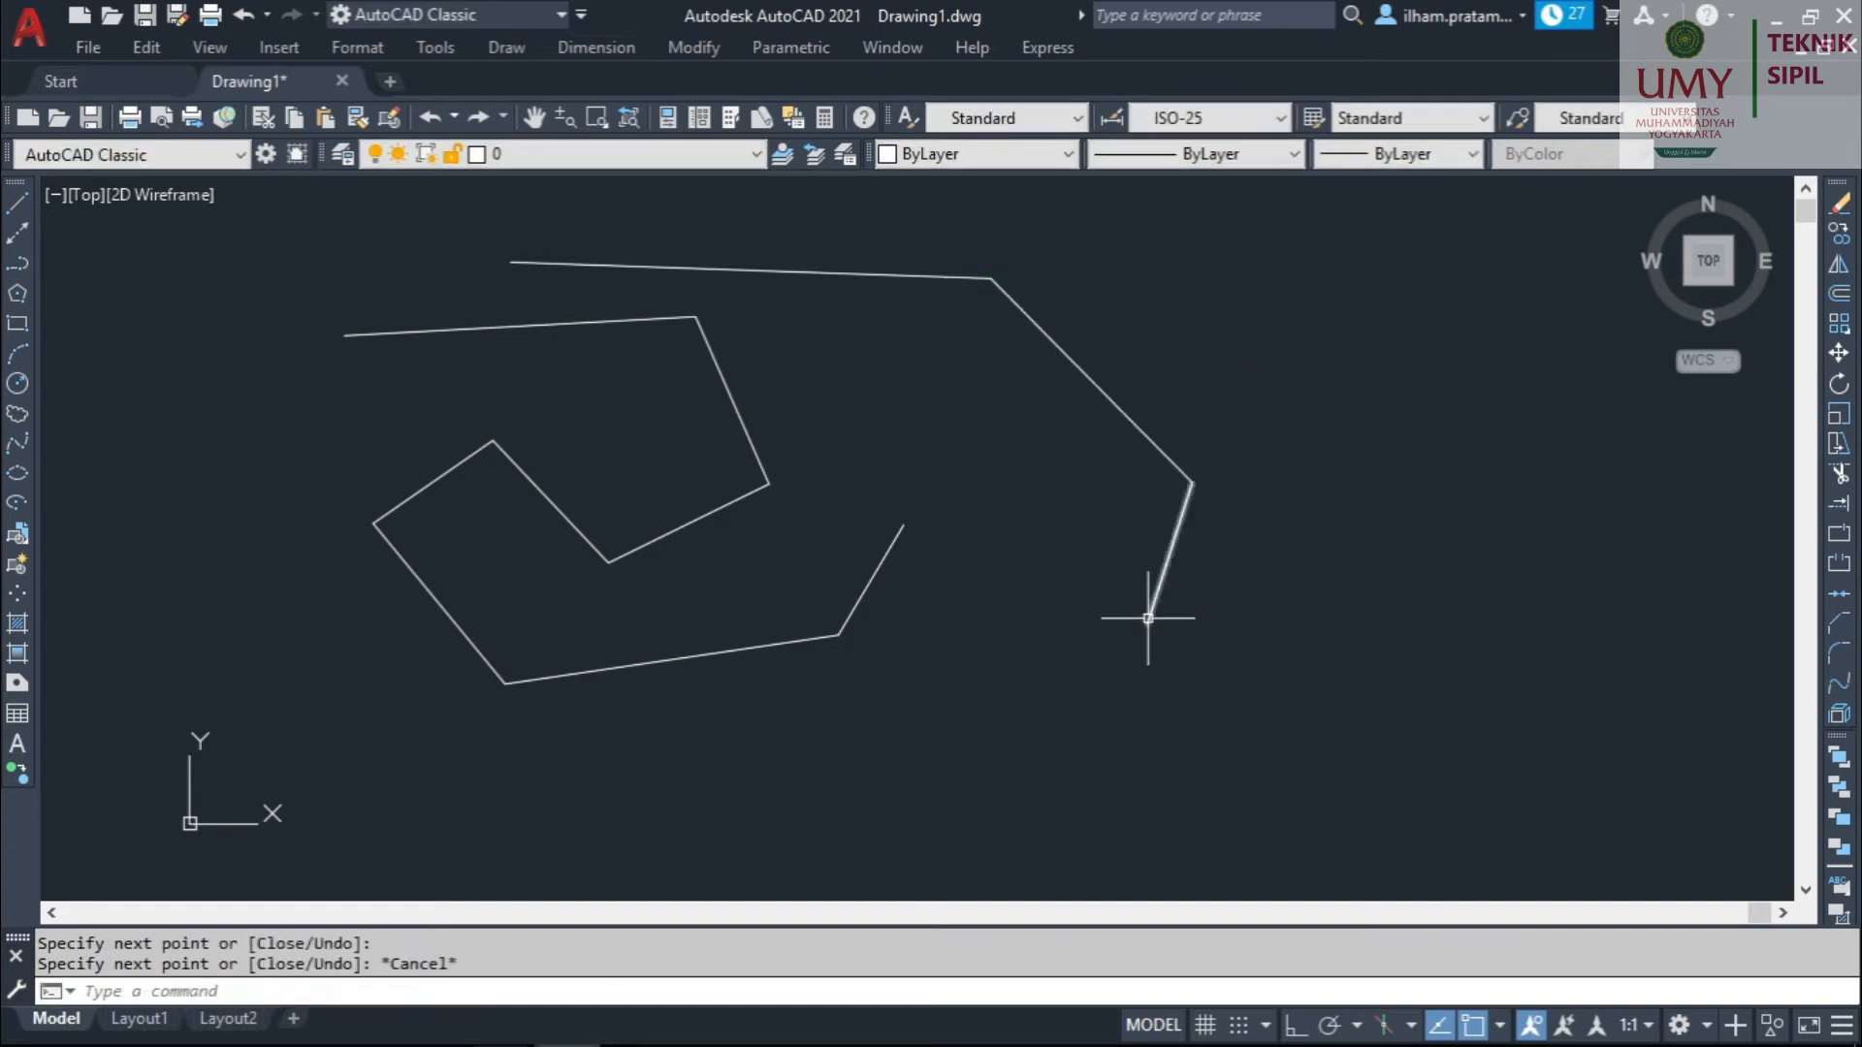
Select parts of the line chain and of the zigzag polyline to compare how their segments are grouped, clearing each selection.
left_click(1255, 578)
left_click(1063, 491)
left_click(1136, 349)
left_click(1060, 436)
key("Escape")
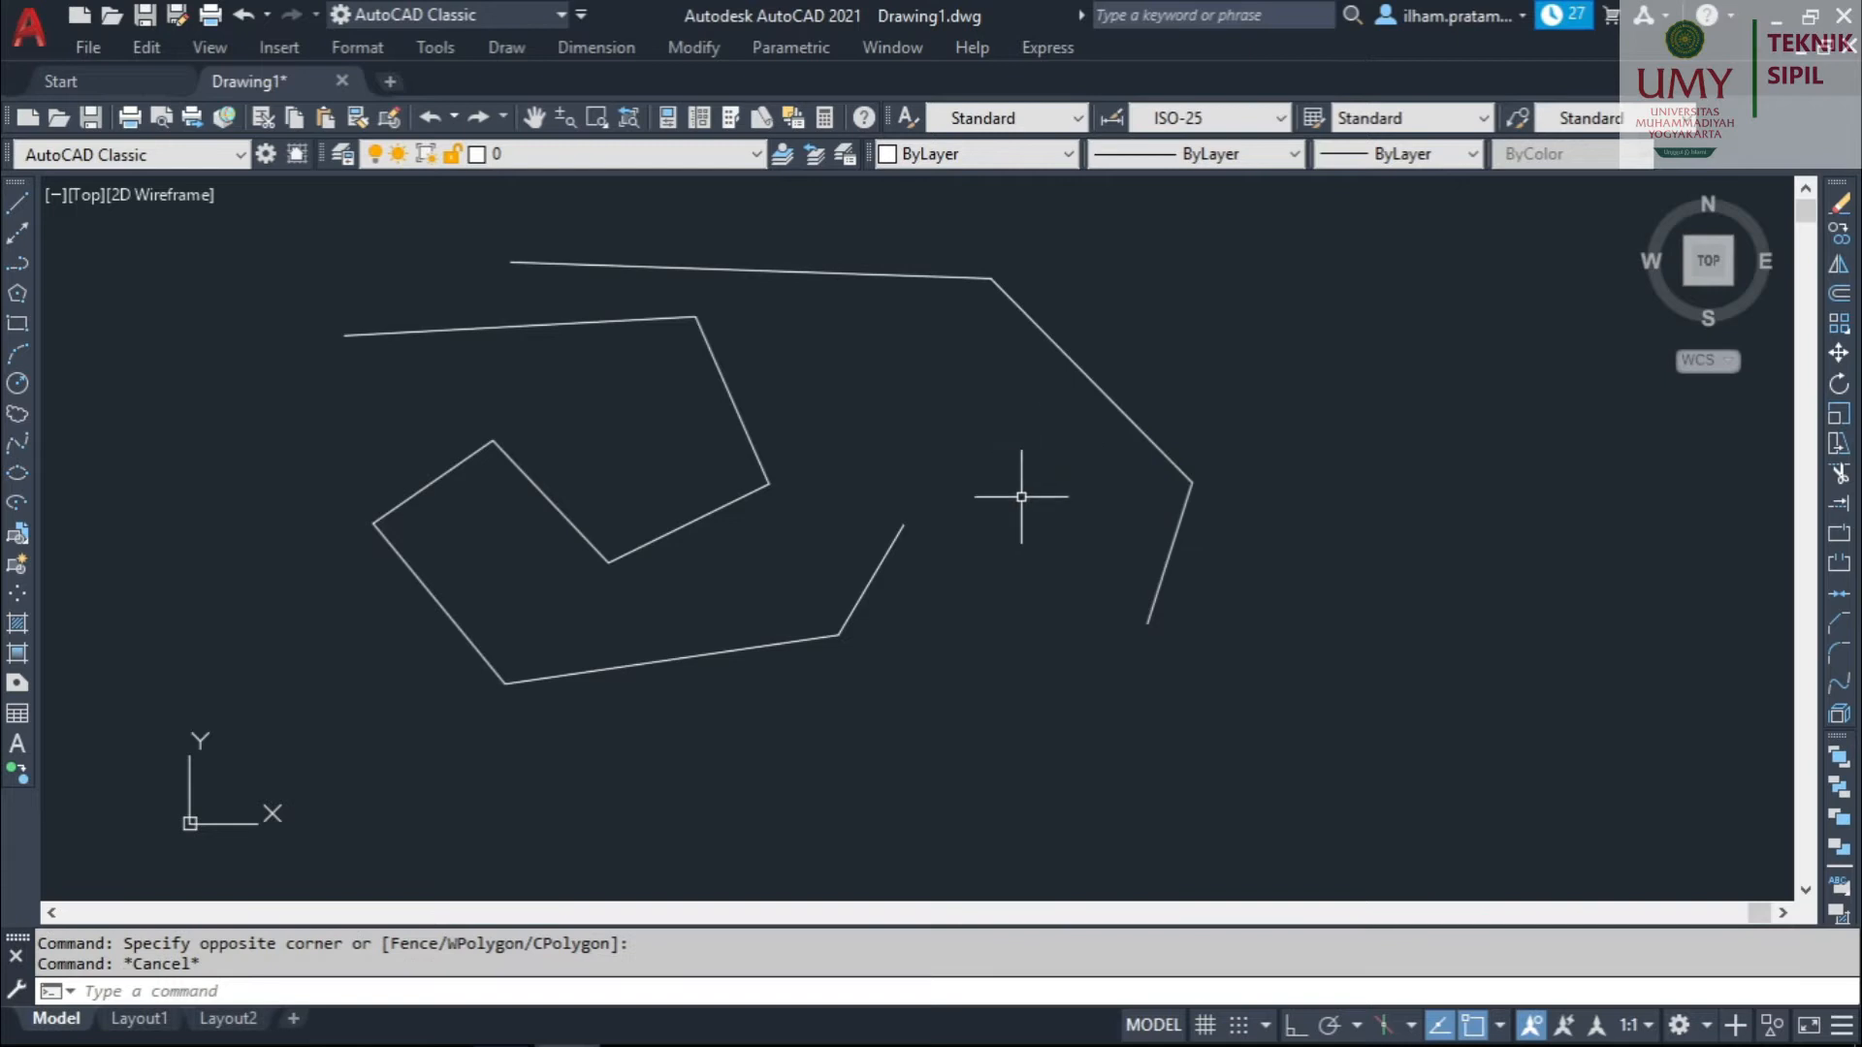
left_click(911, 659)
left_click(778, 572)
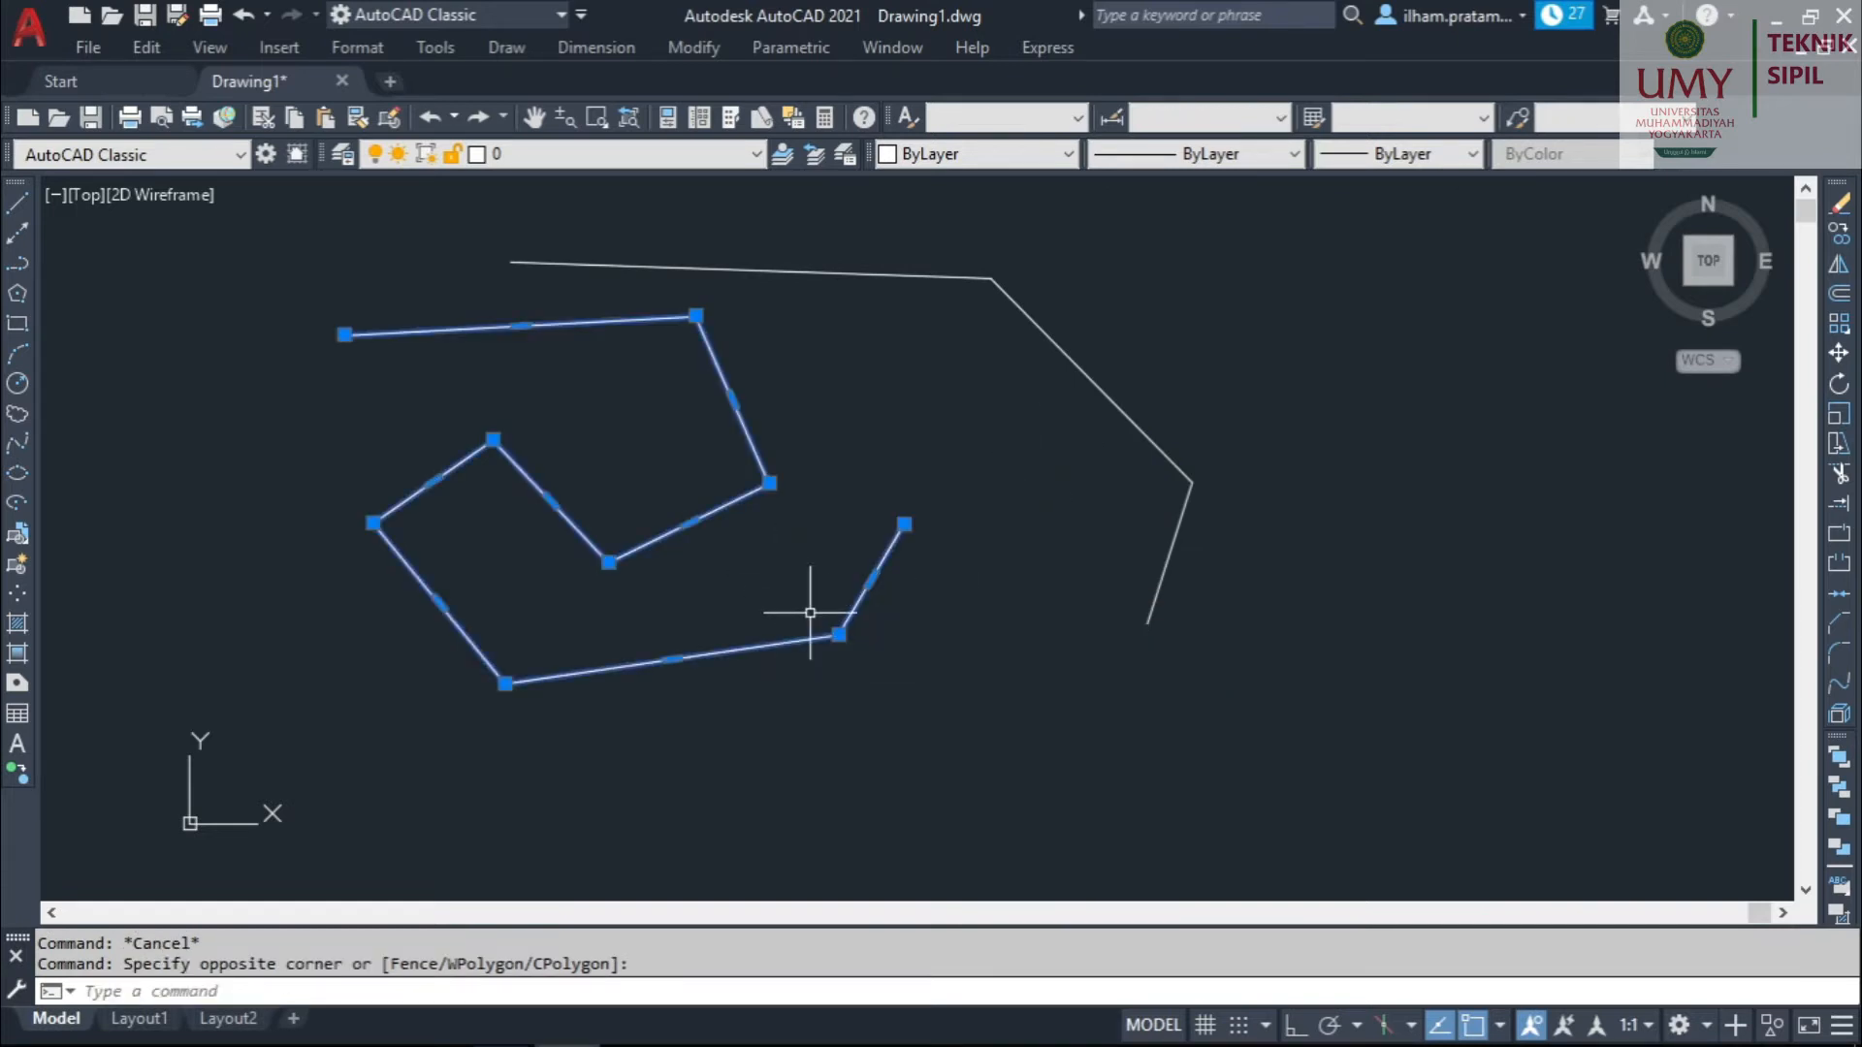
key("Escape")
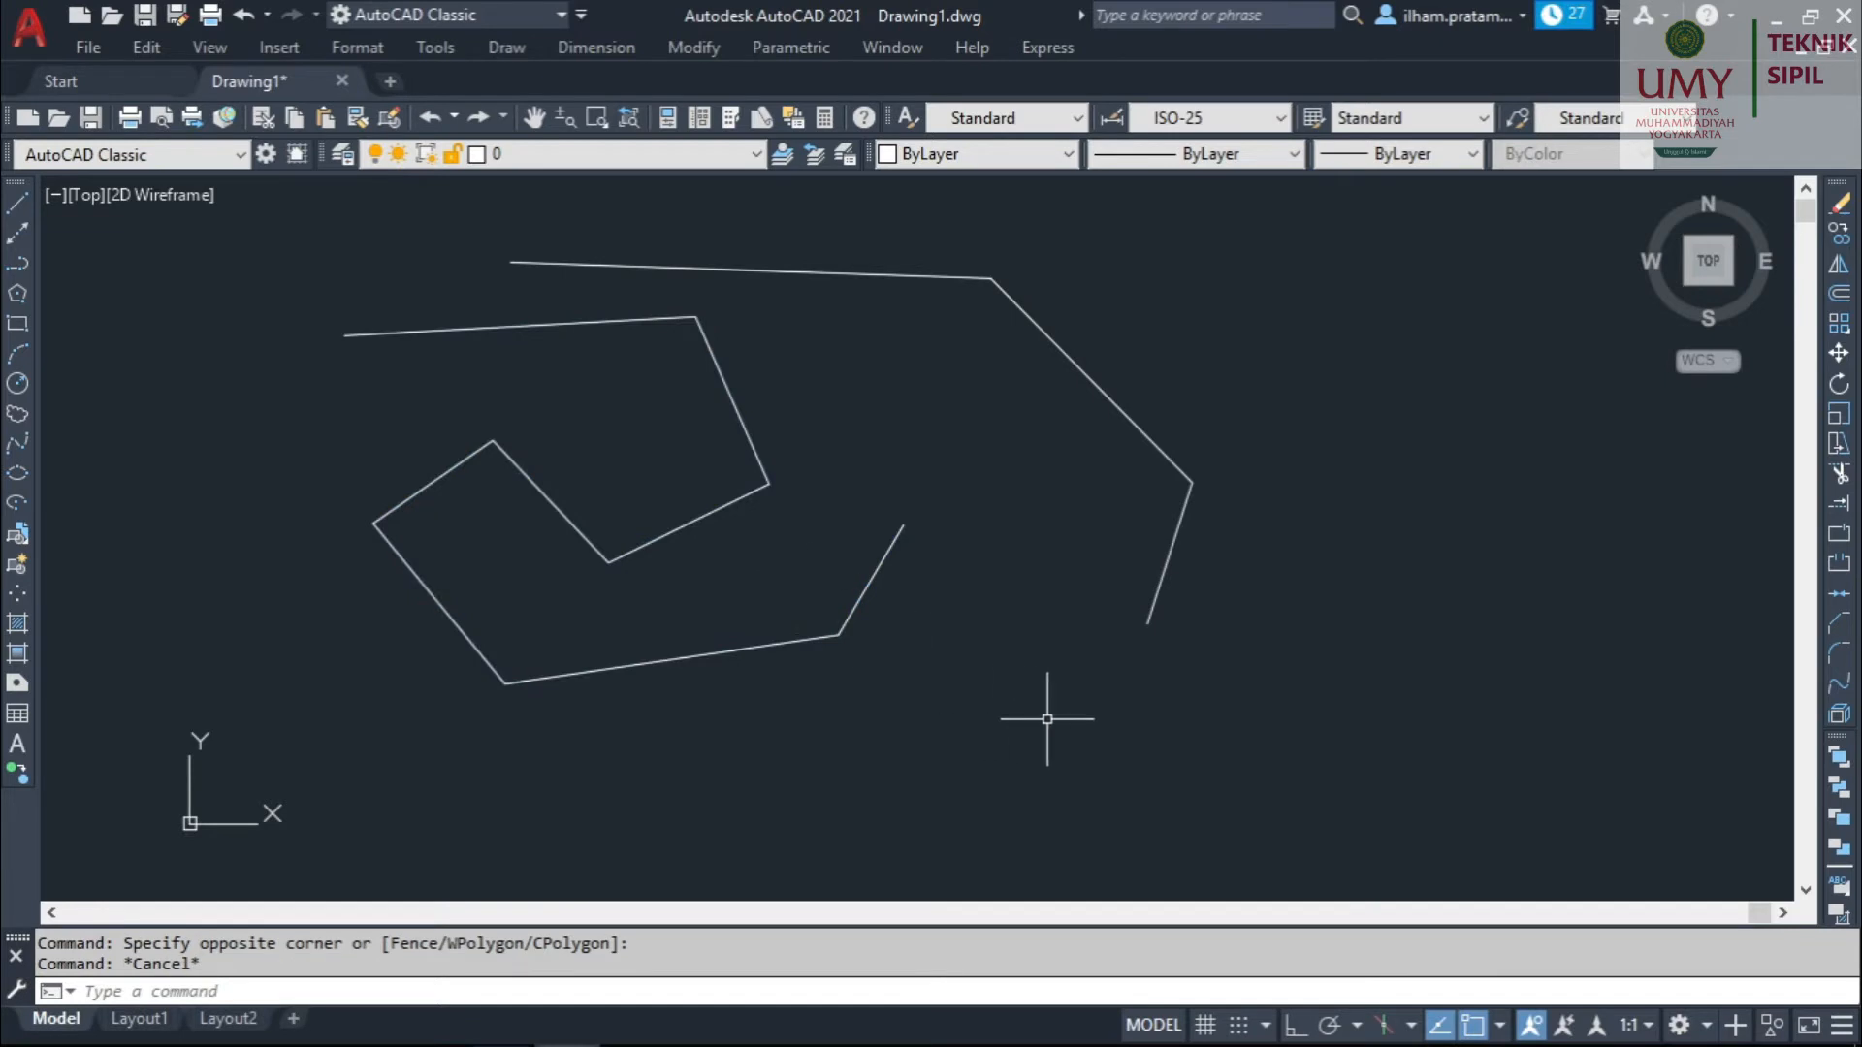
Draw a second open polyline of six segments using the PLINE command, zigzagging from the far left into the first polyline.
left_click(16, 293)
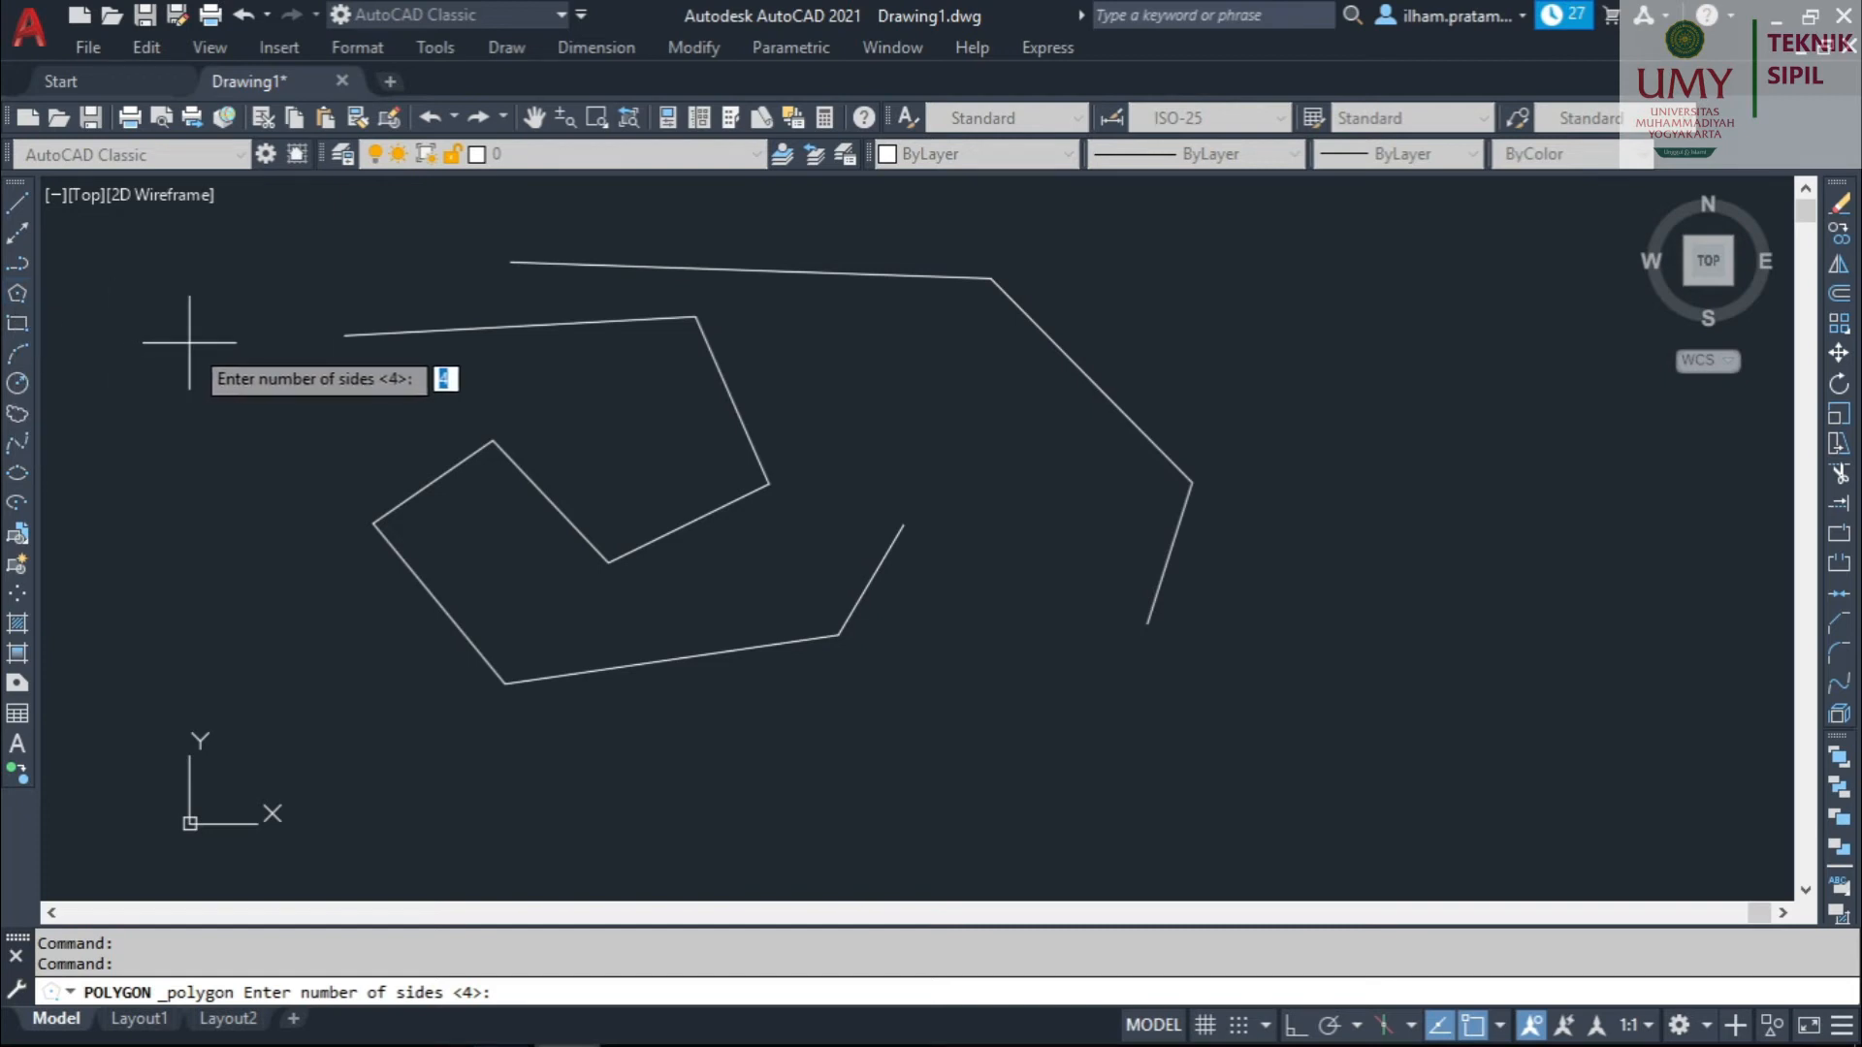
key("Escape")
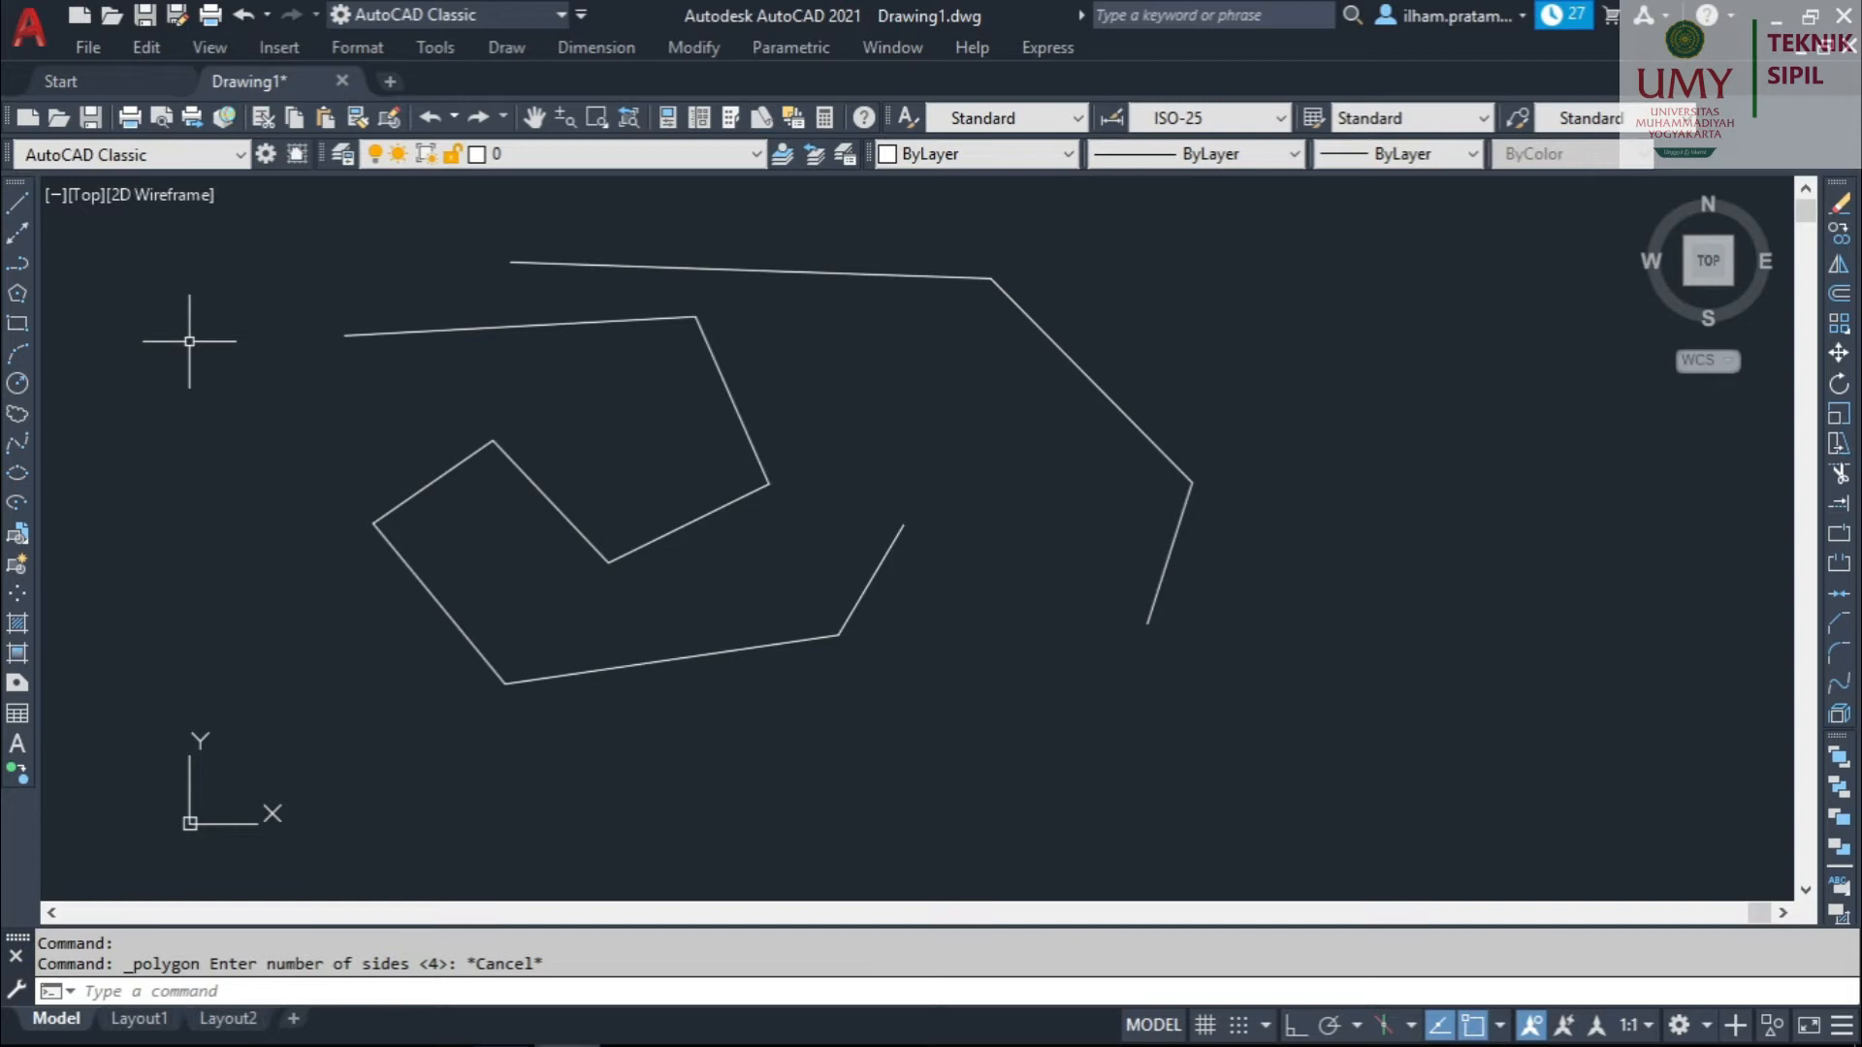
type("pl")
key("Return")
left_click(243, 520)
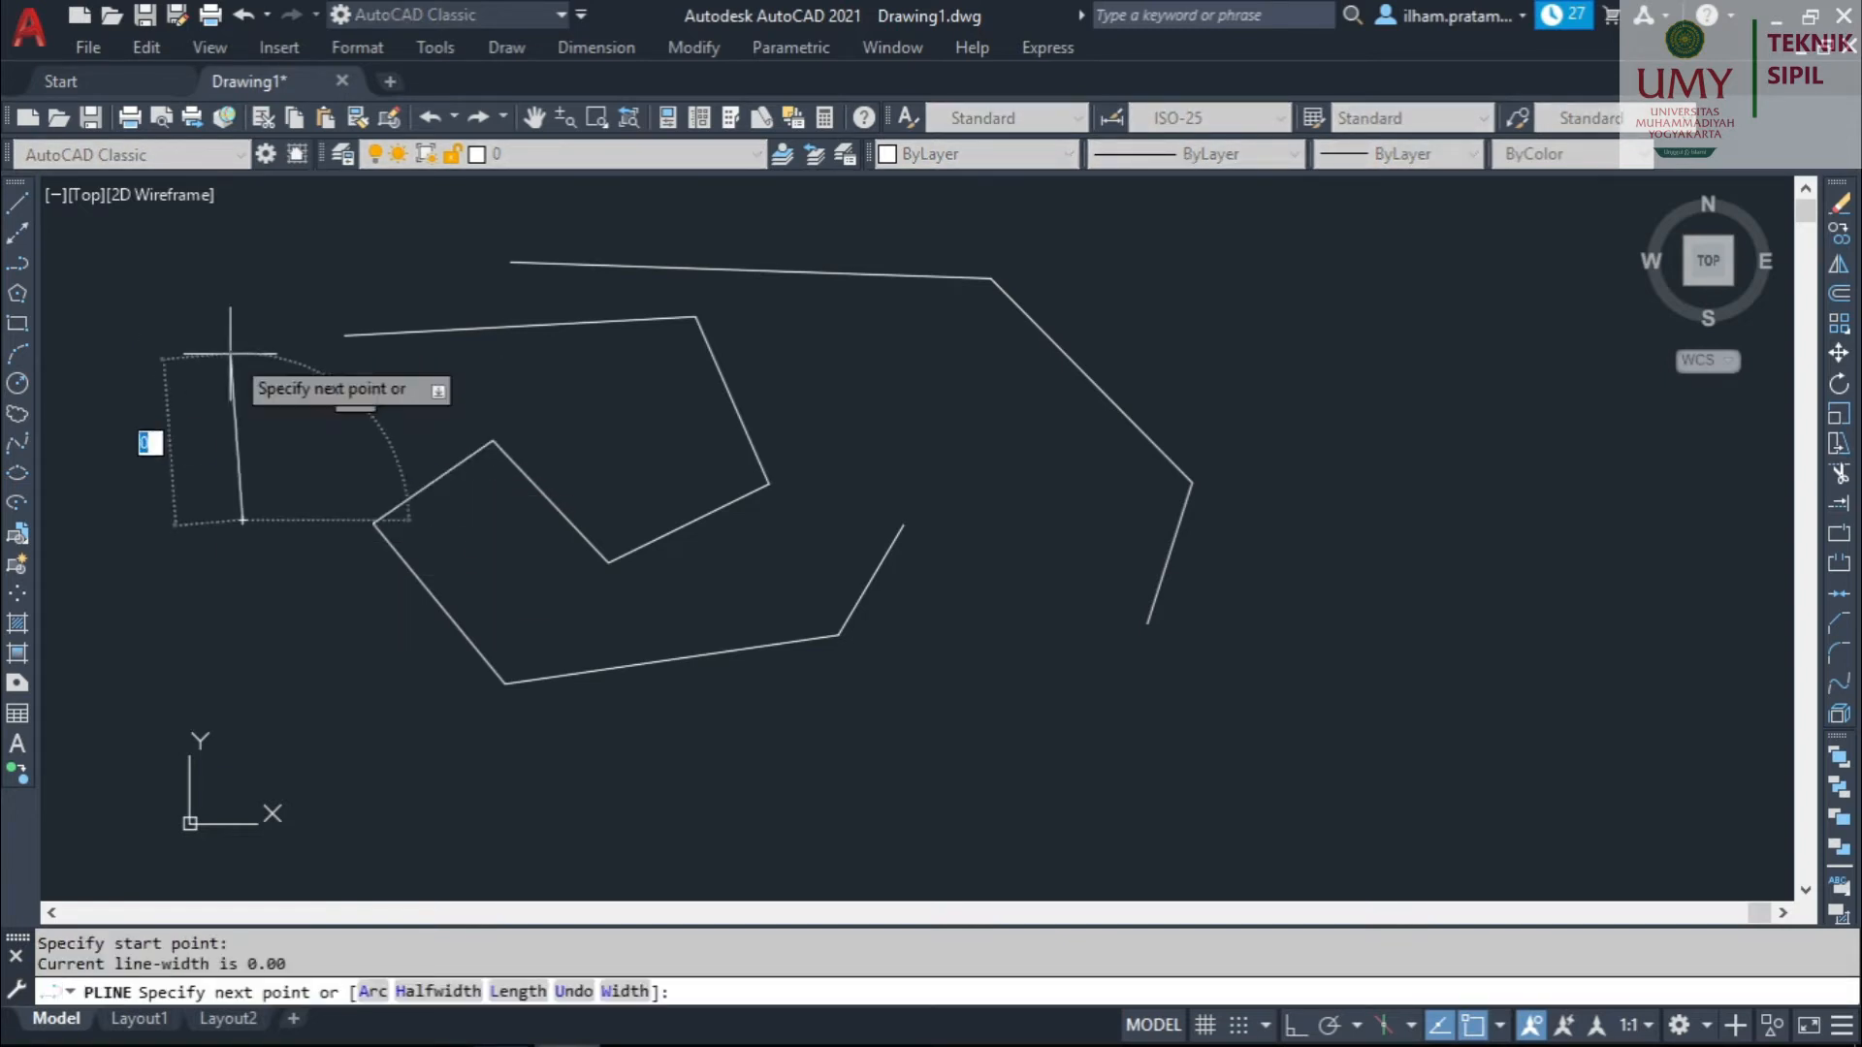
left_click(228, 350)
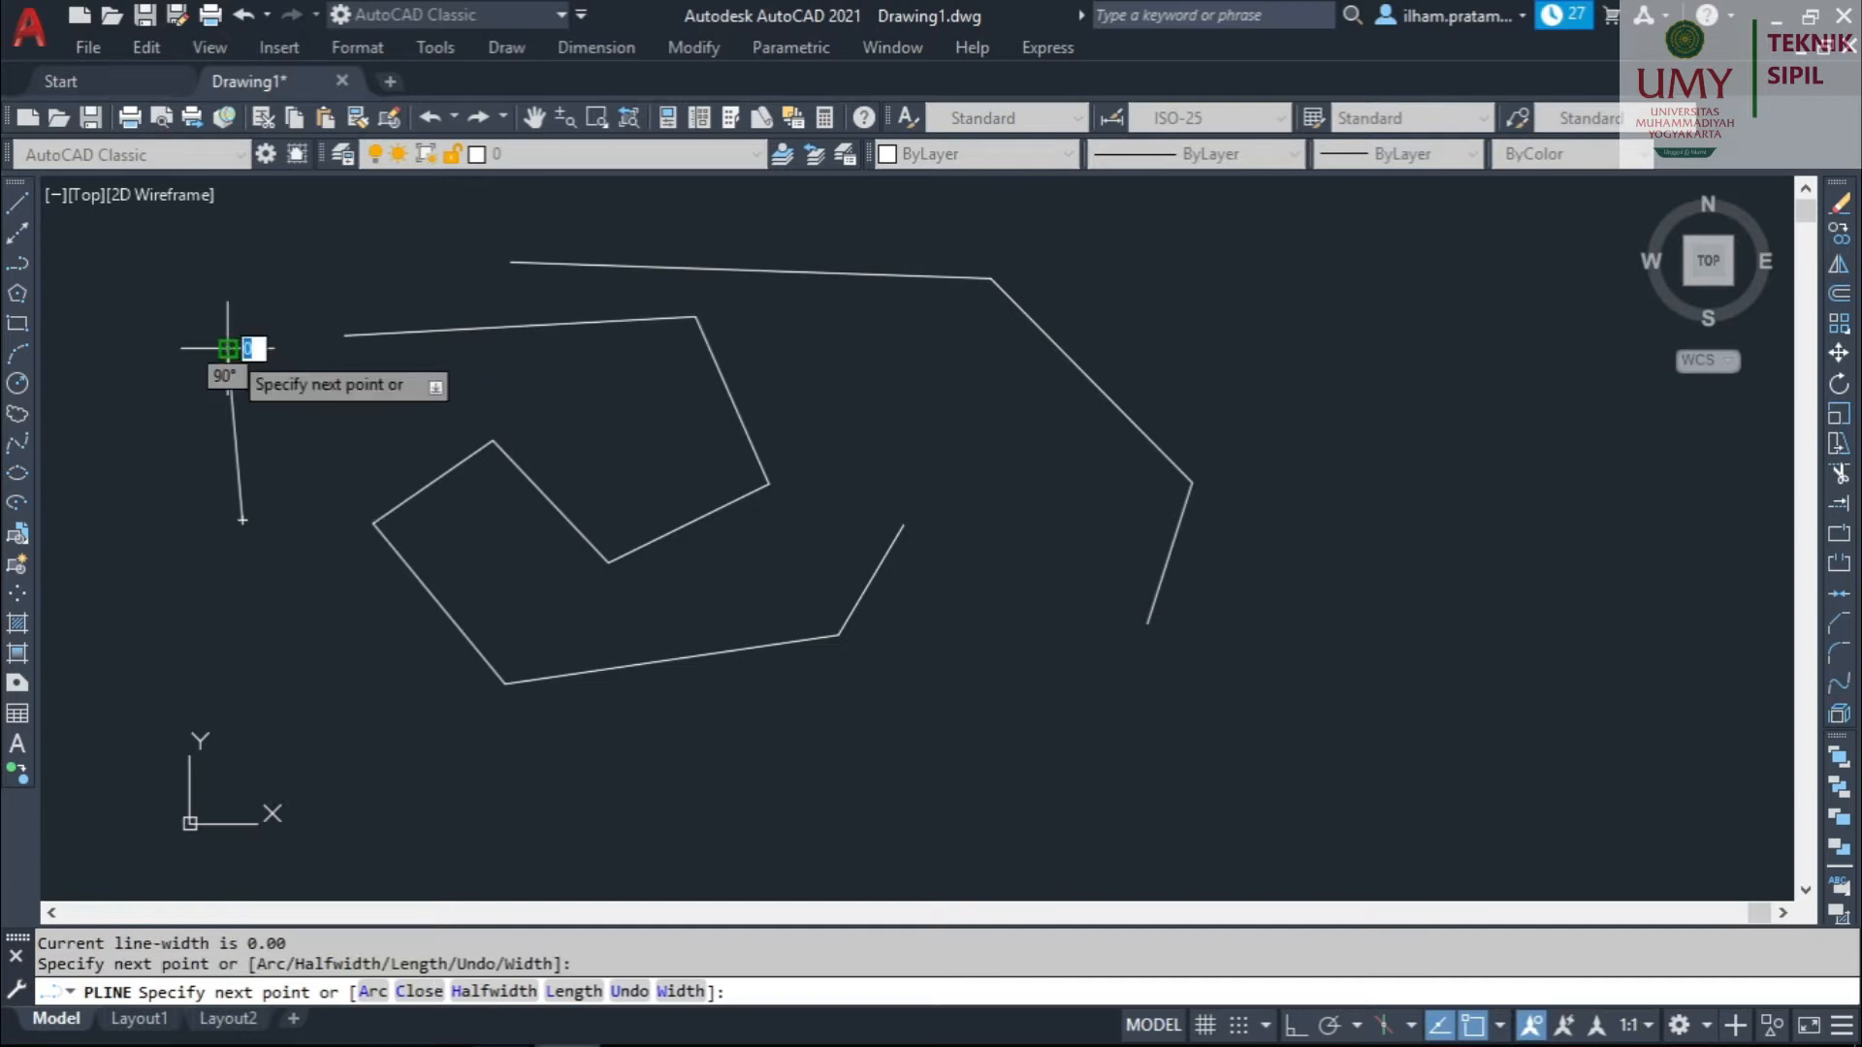
left_click(355, 384)
left_click(327, 261)
left_click(471, 256)
left_click(344, 335)
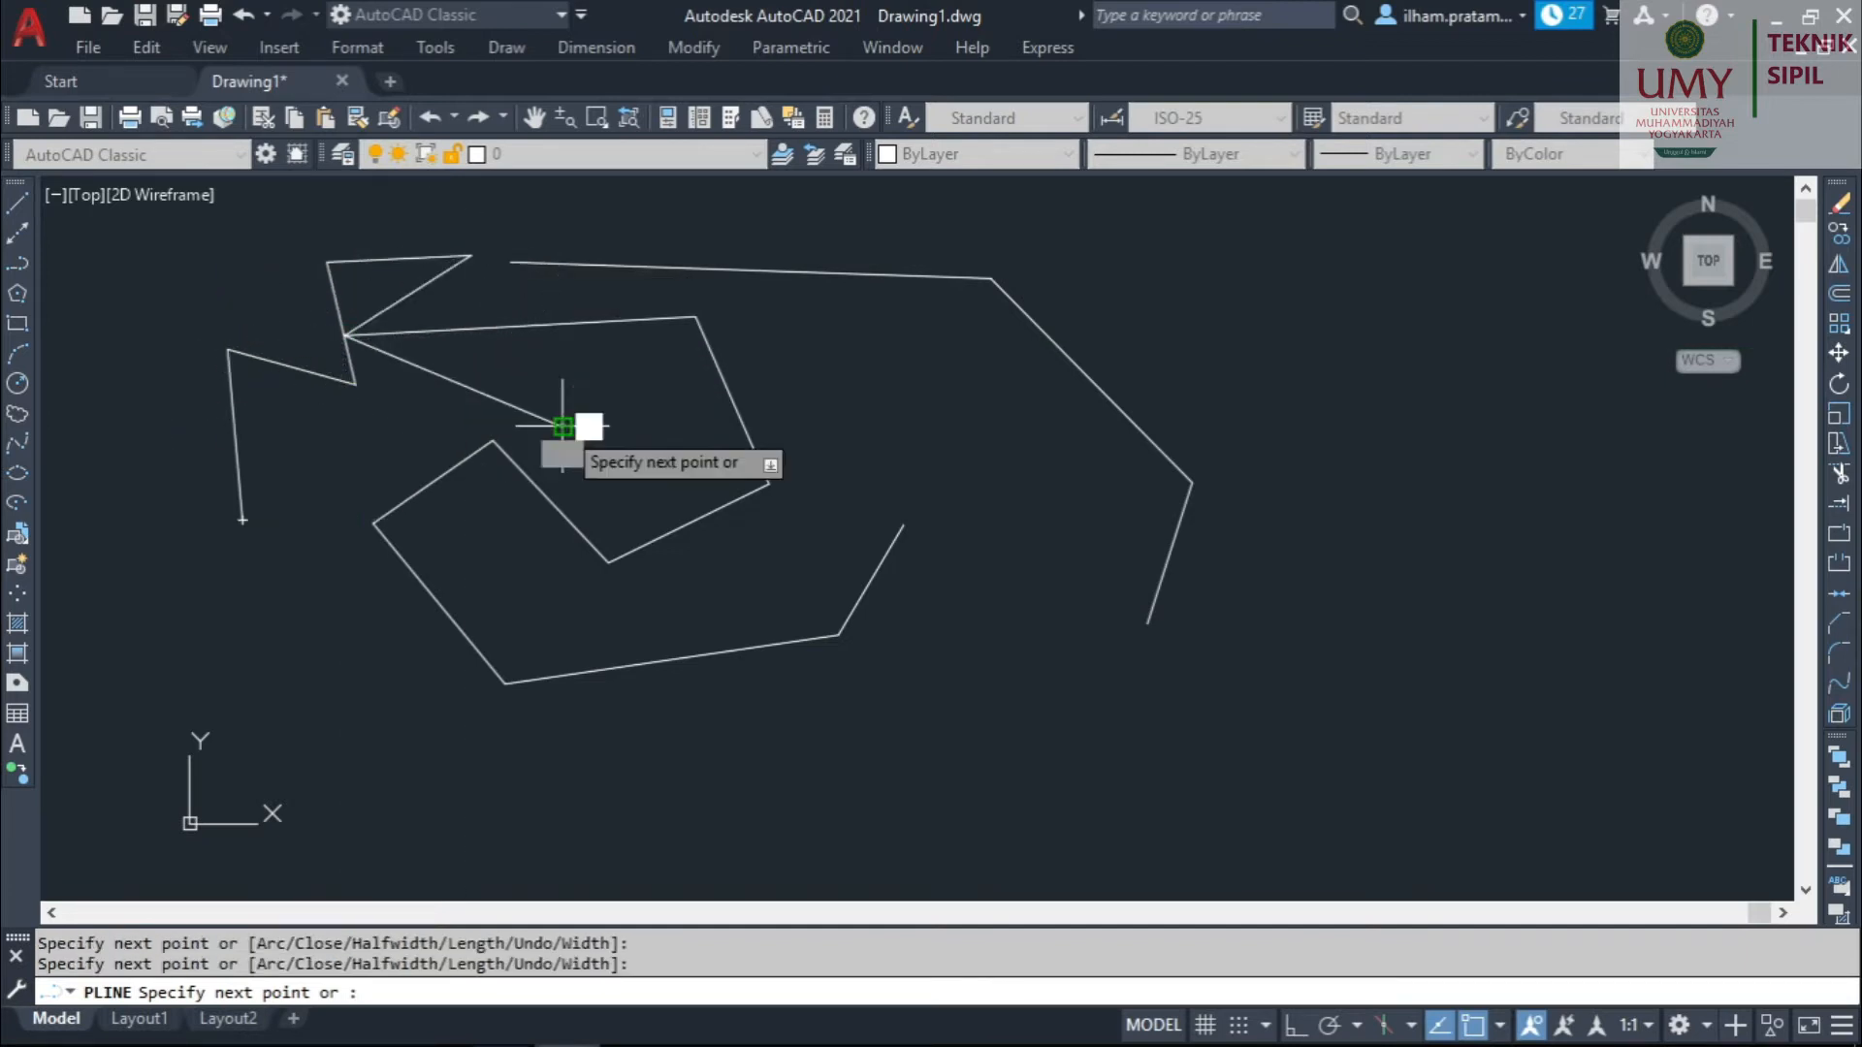
left_click(563, 427)
key("Escape")
Erase every object in the drawing.
key("ctrl+a")
key("Delete")
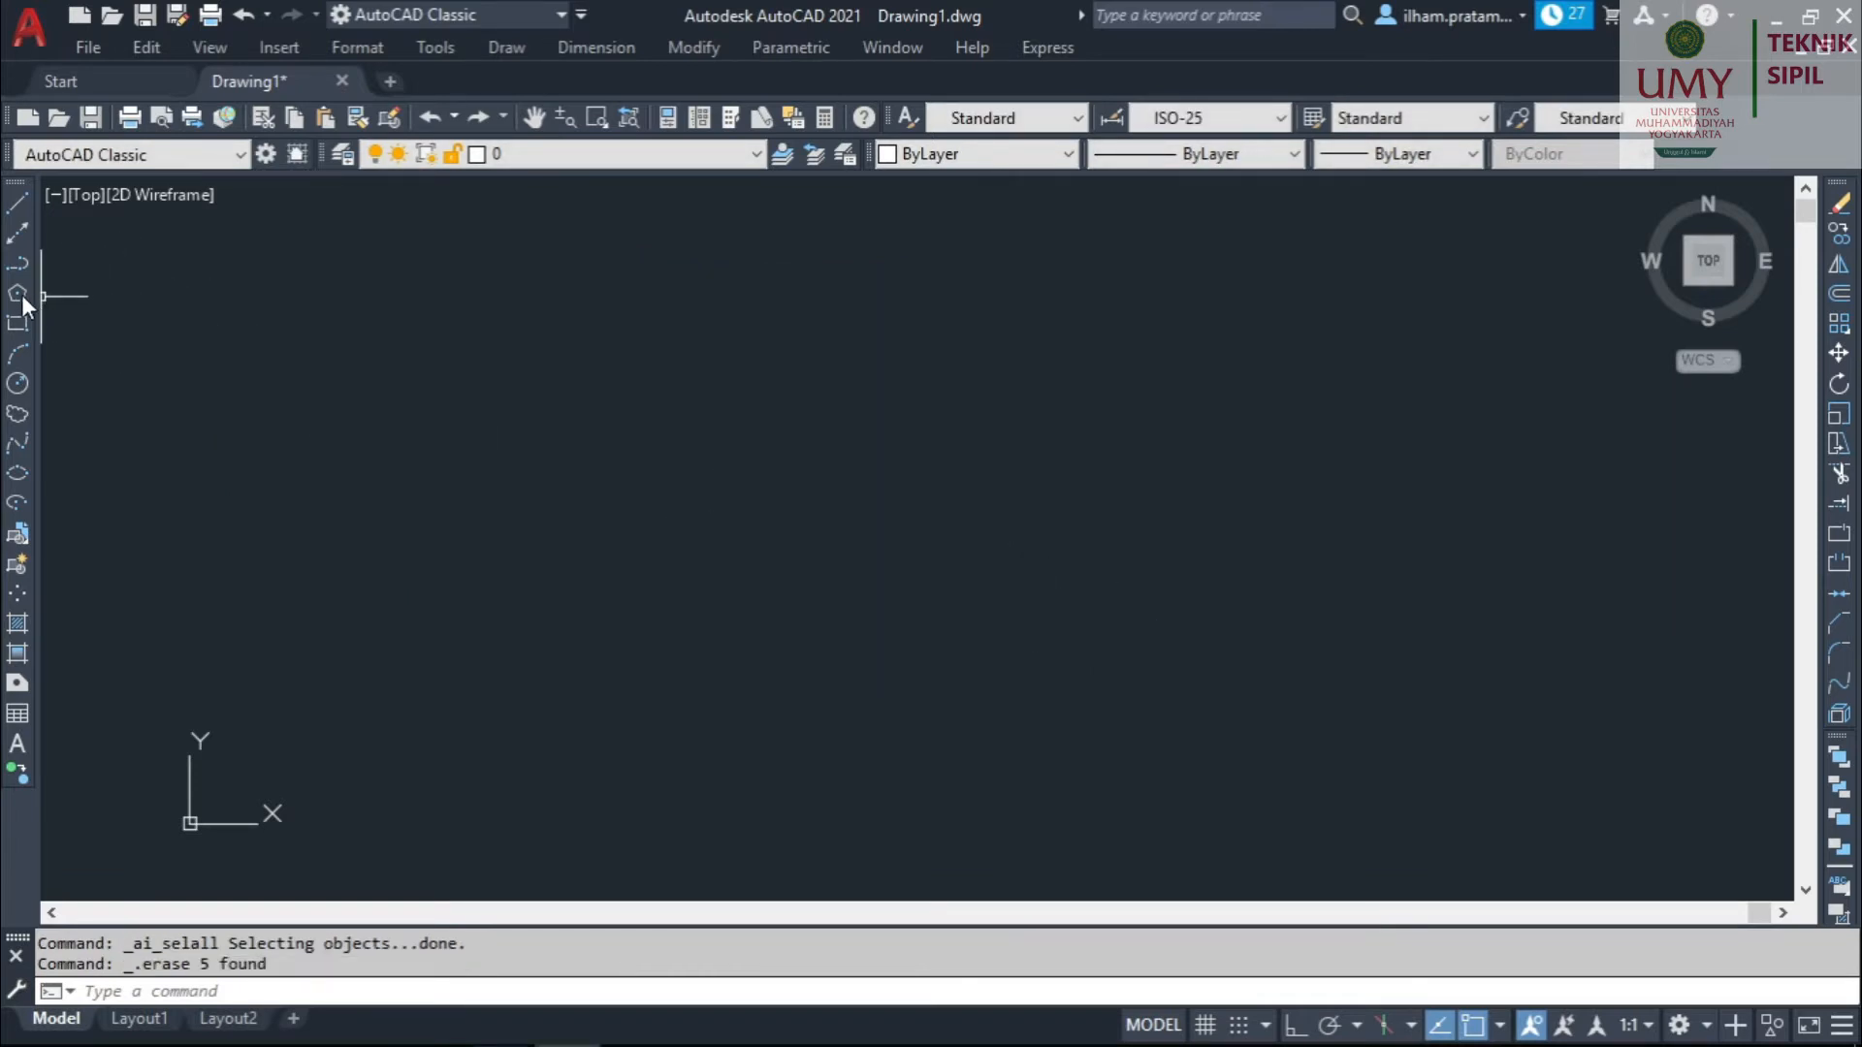
Draw a six-sided polygon circumscribed about a circle of radius 2000 in the upper part of the empty drawing.
left_click(23, 295)
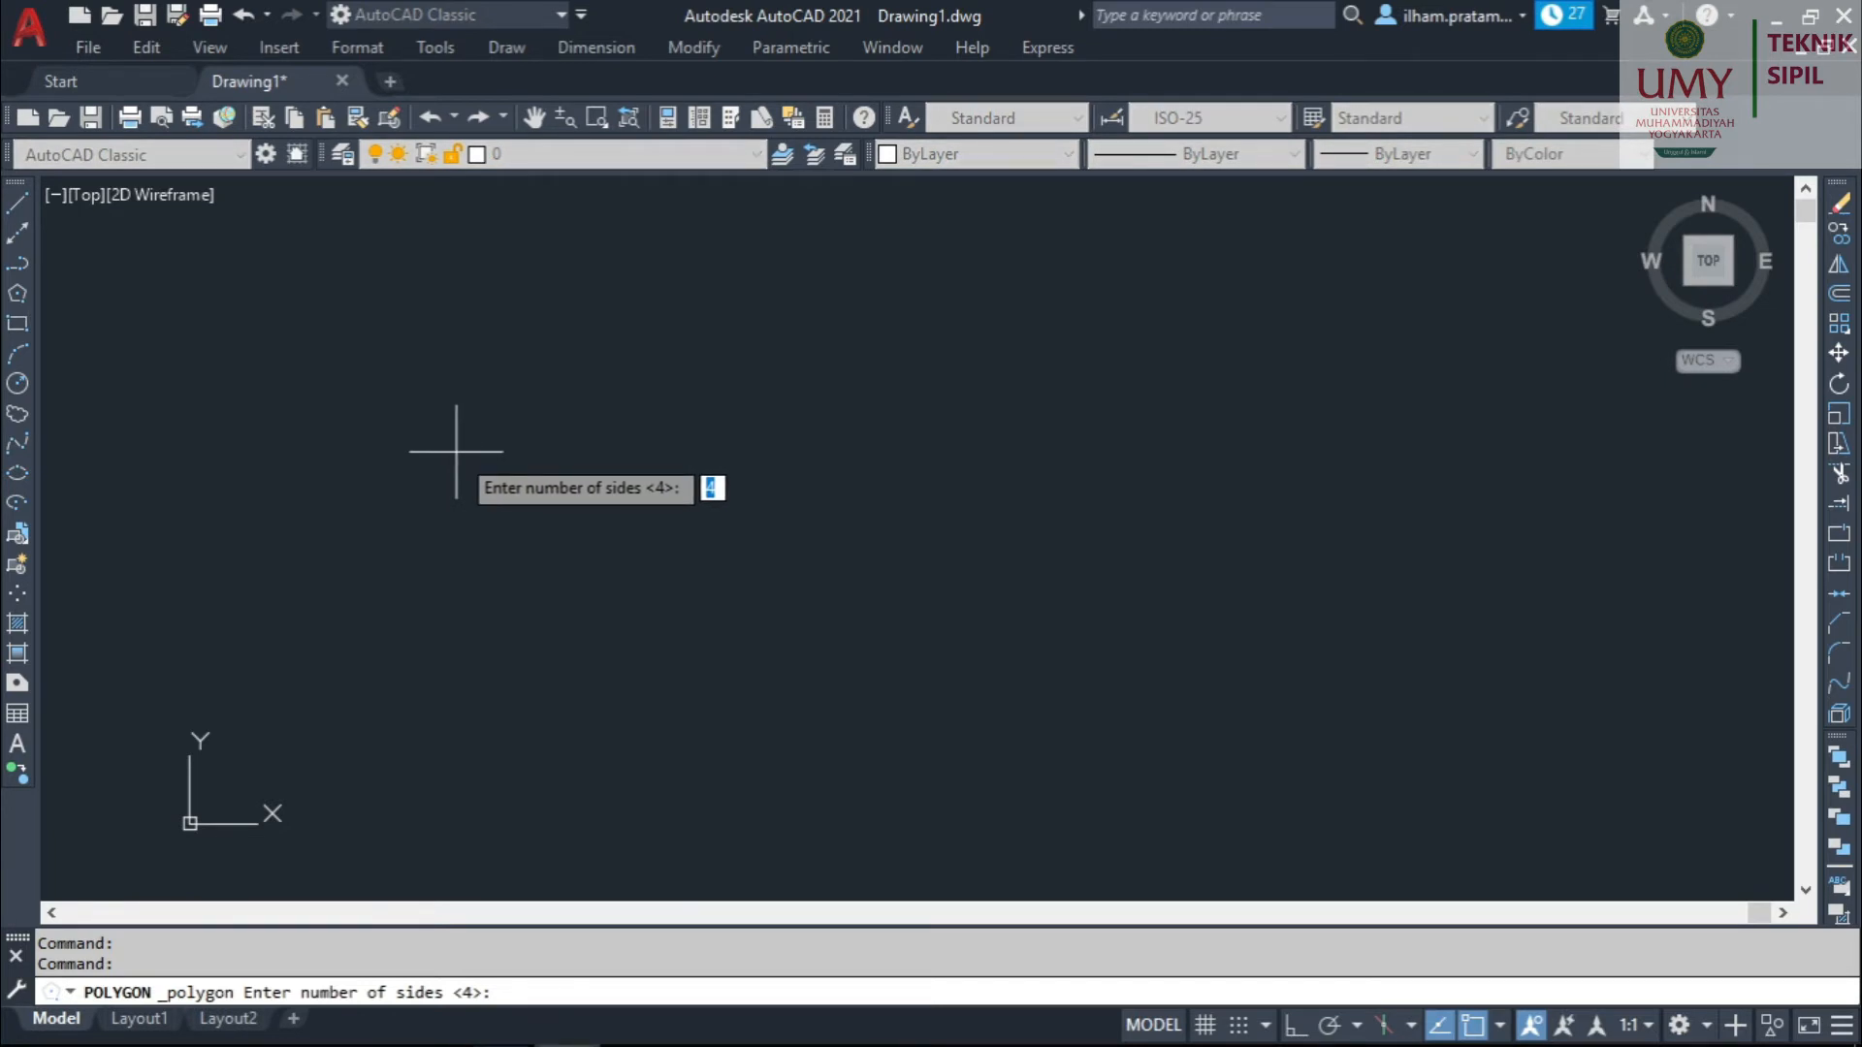
key("Escape")
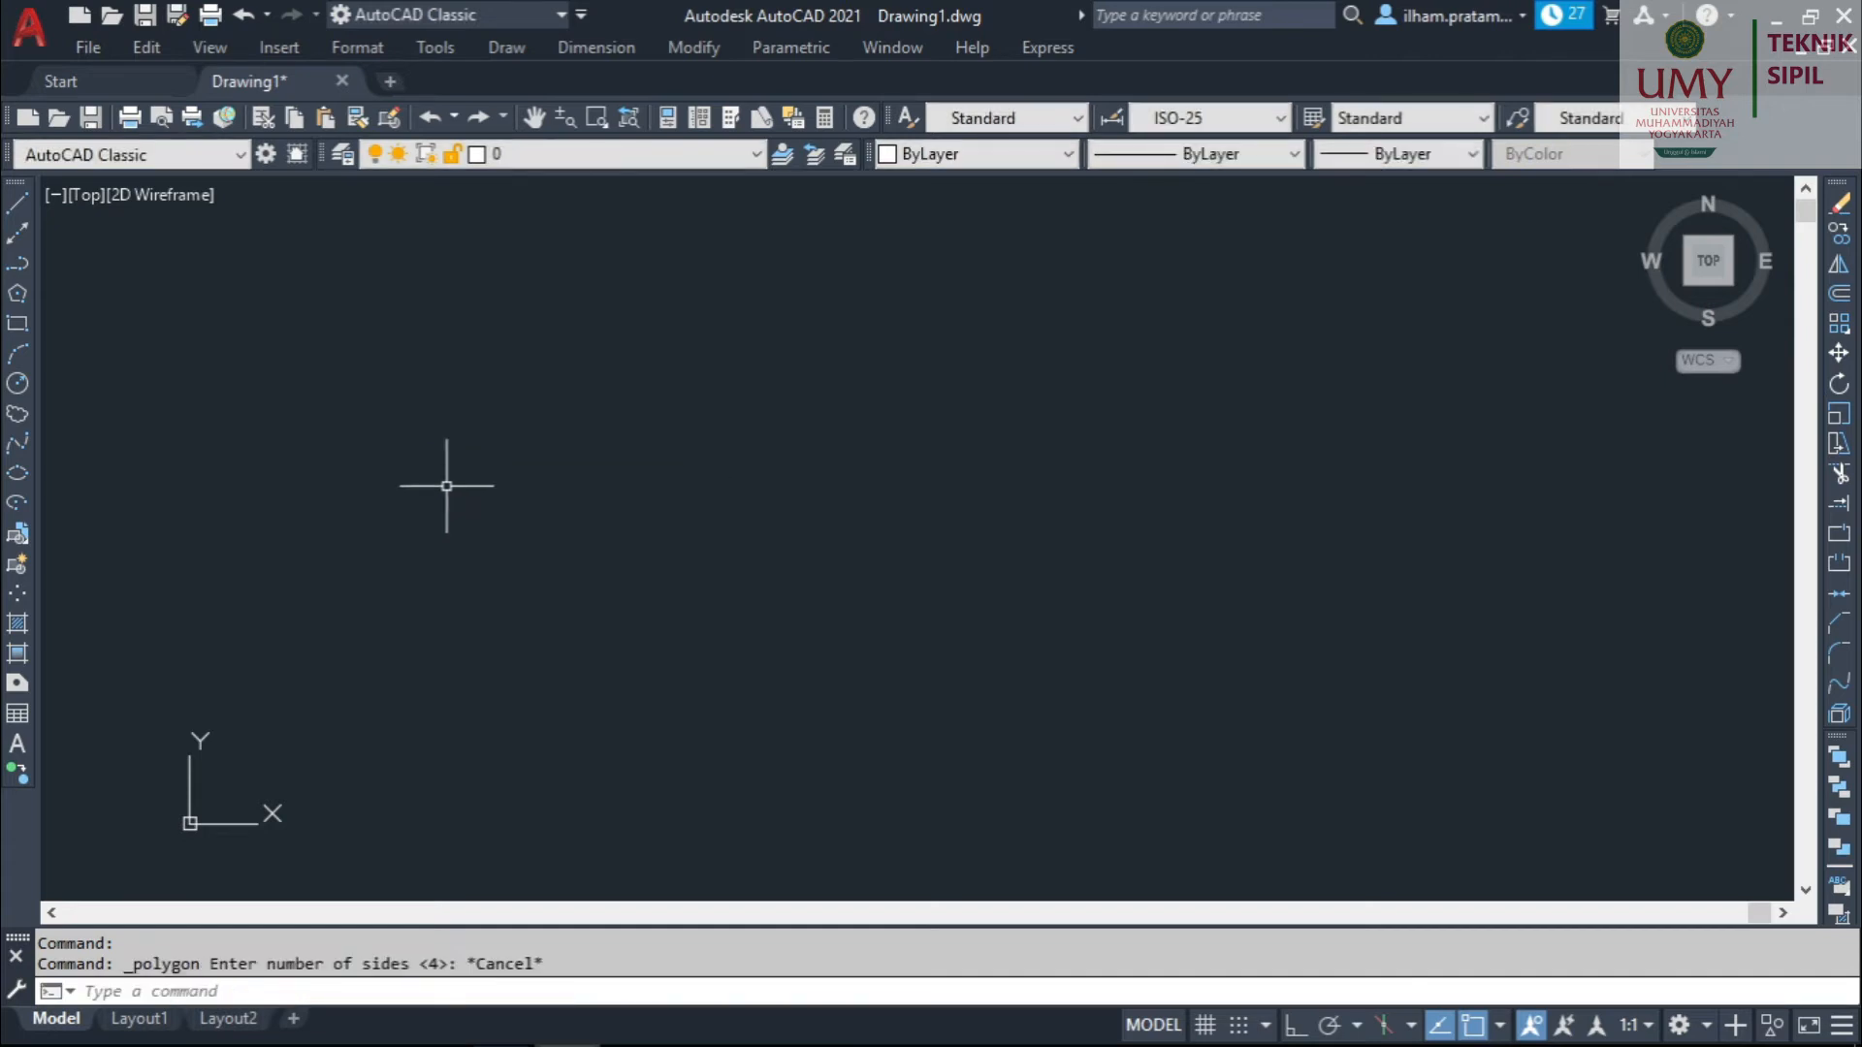
left_click(19, 294)
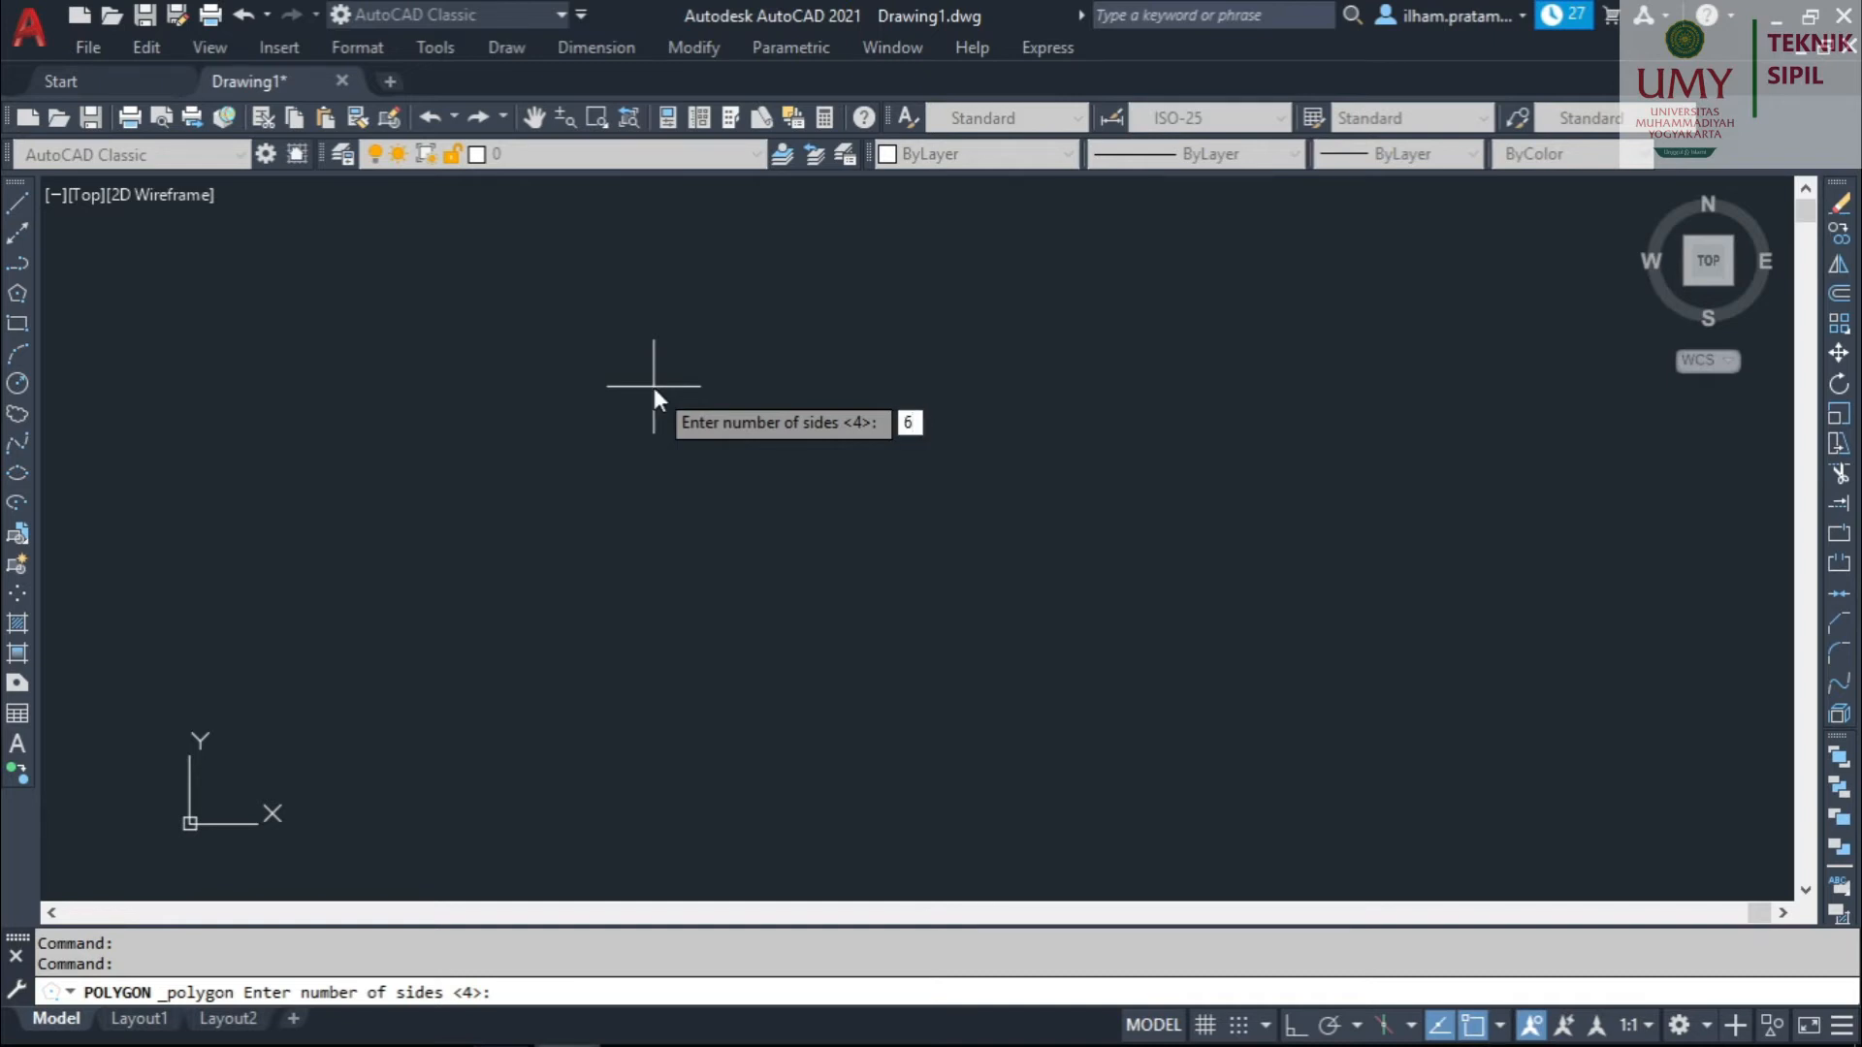
key("Return")
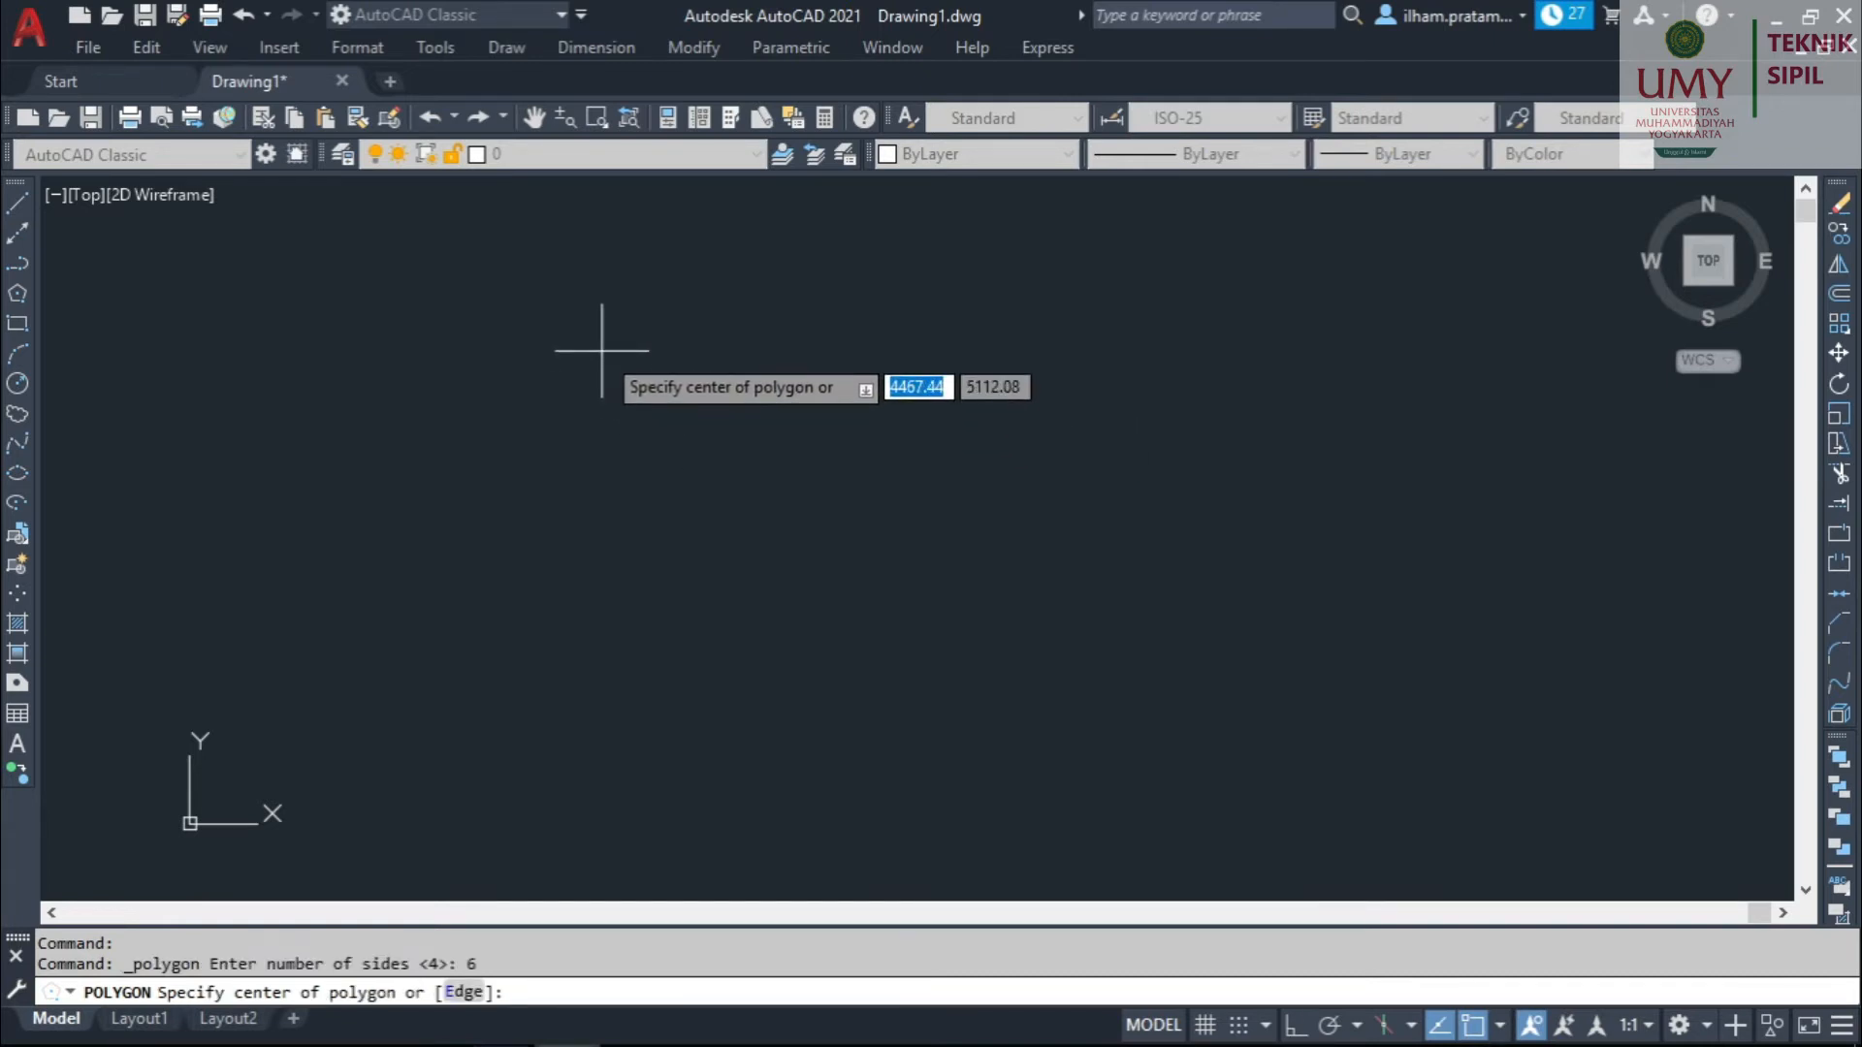
left_click(667, 390)
left_click(718, 487)
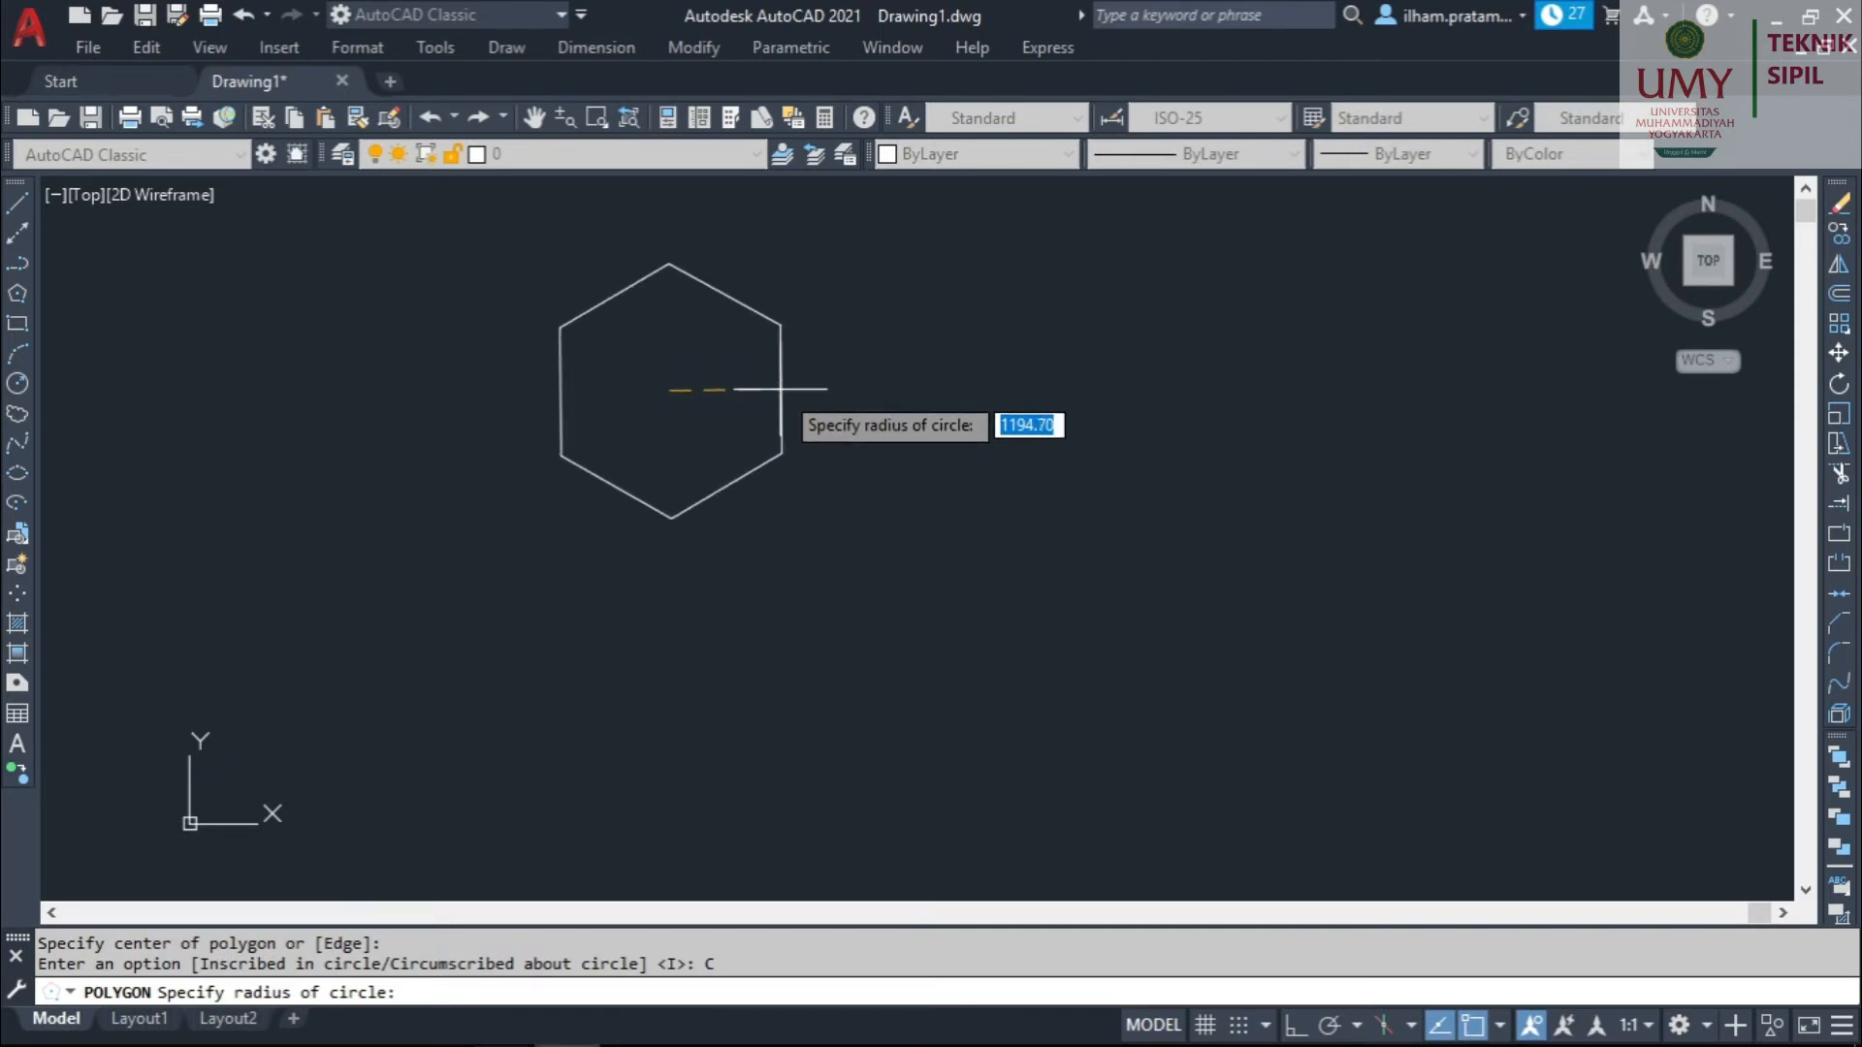
type("2000")
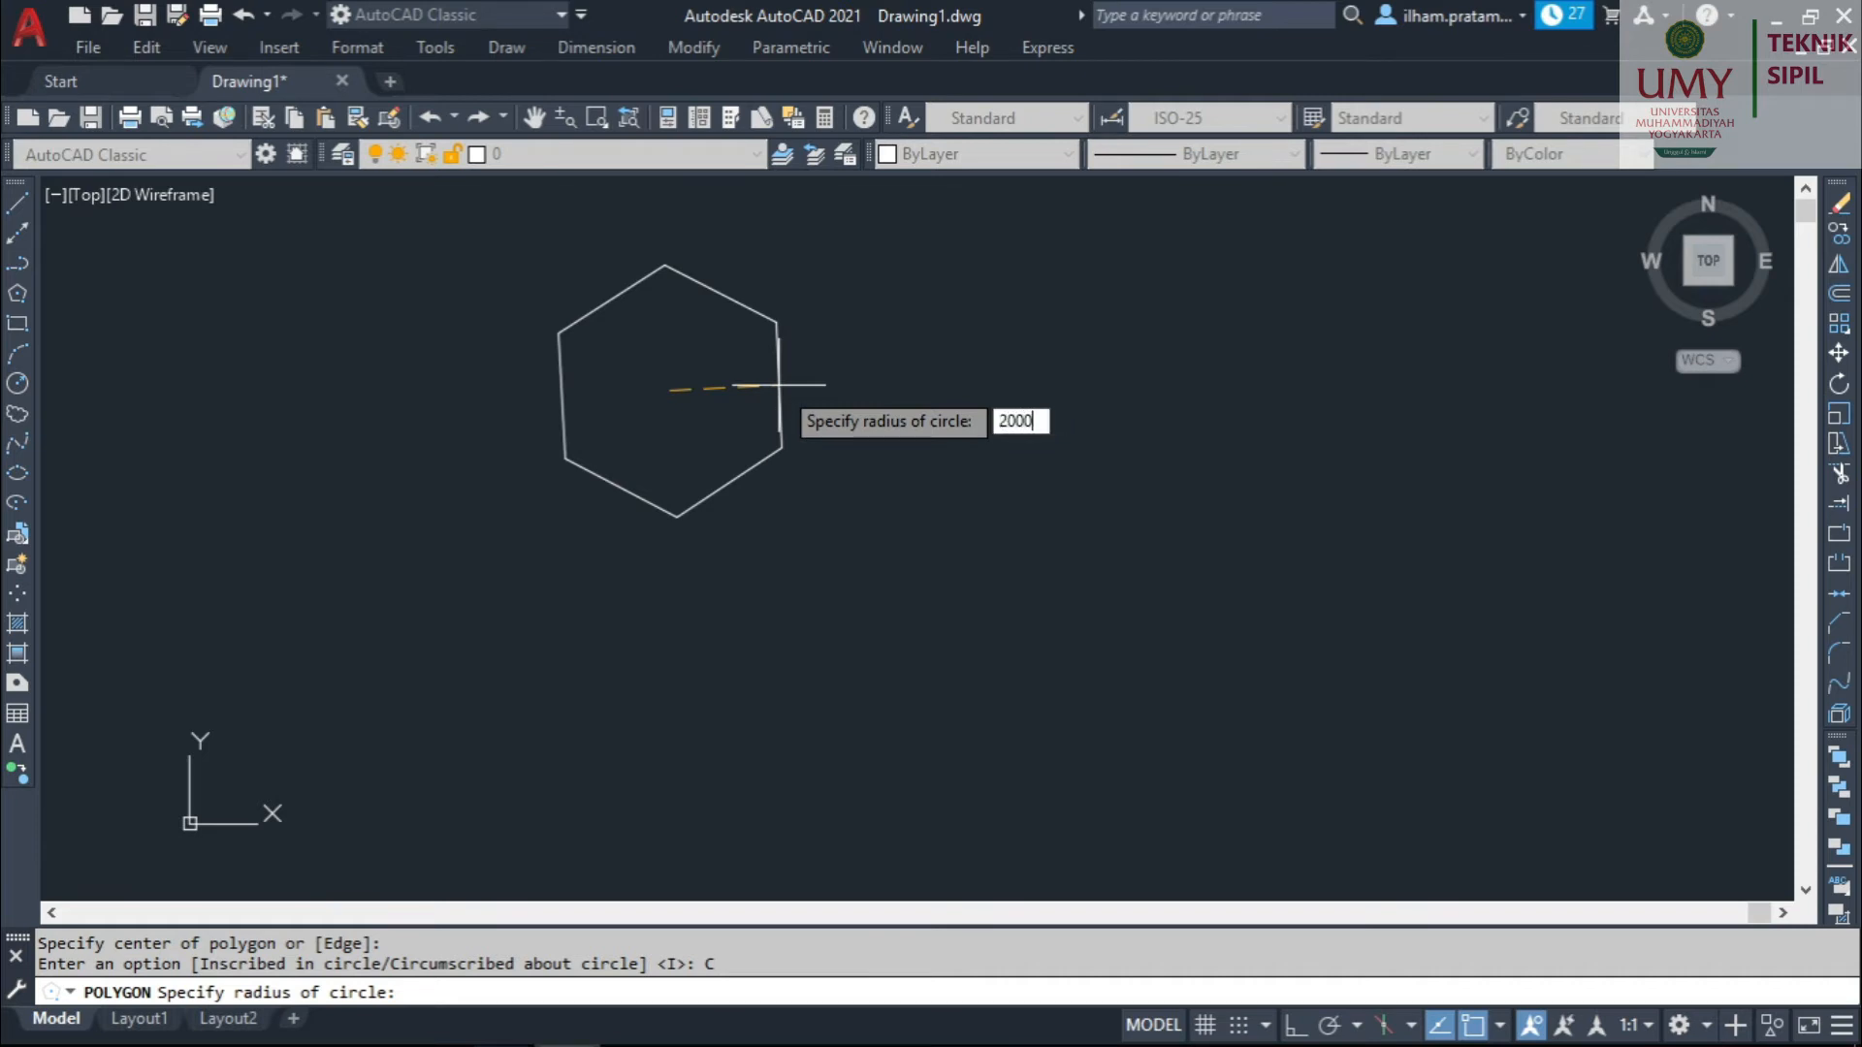
key("Return")
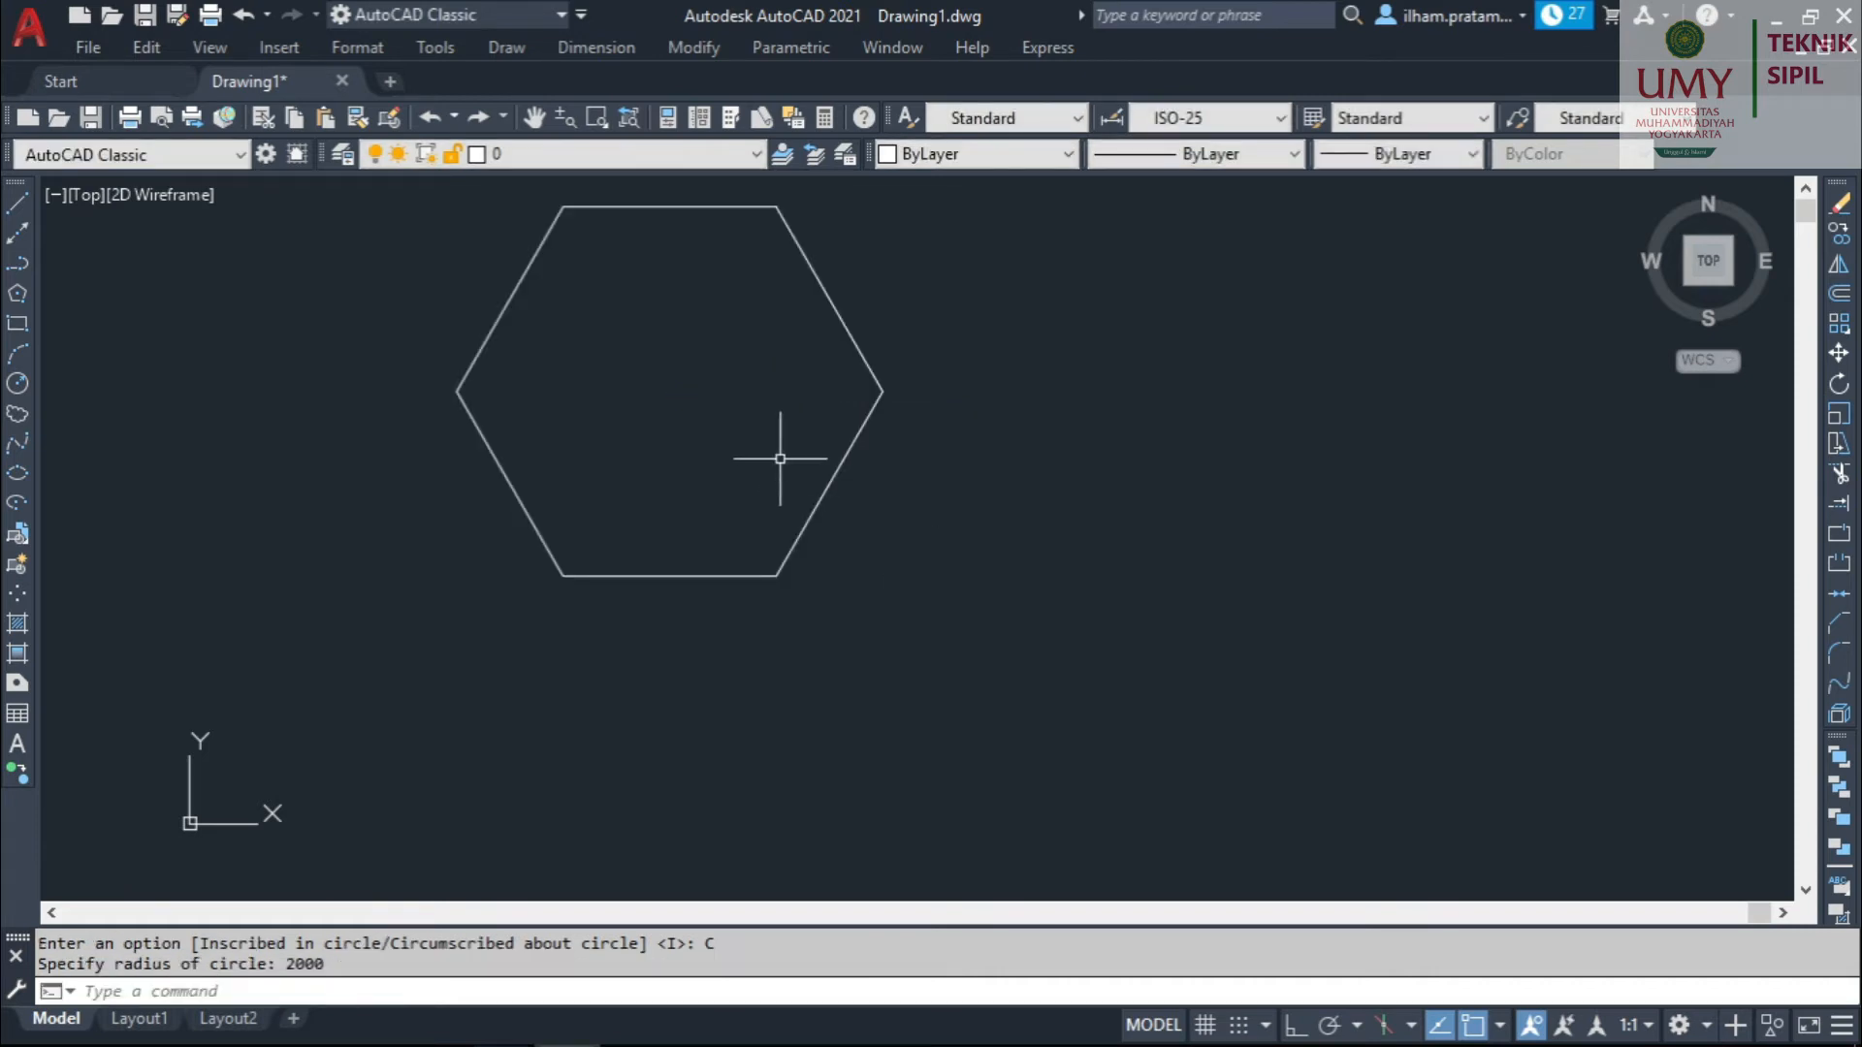
Draw a 3000 by 3000 rectangle to the right of the hexagon.
left_click(19, 323)
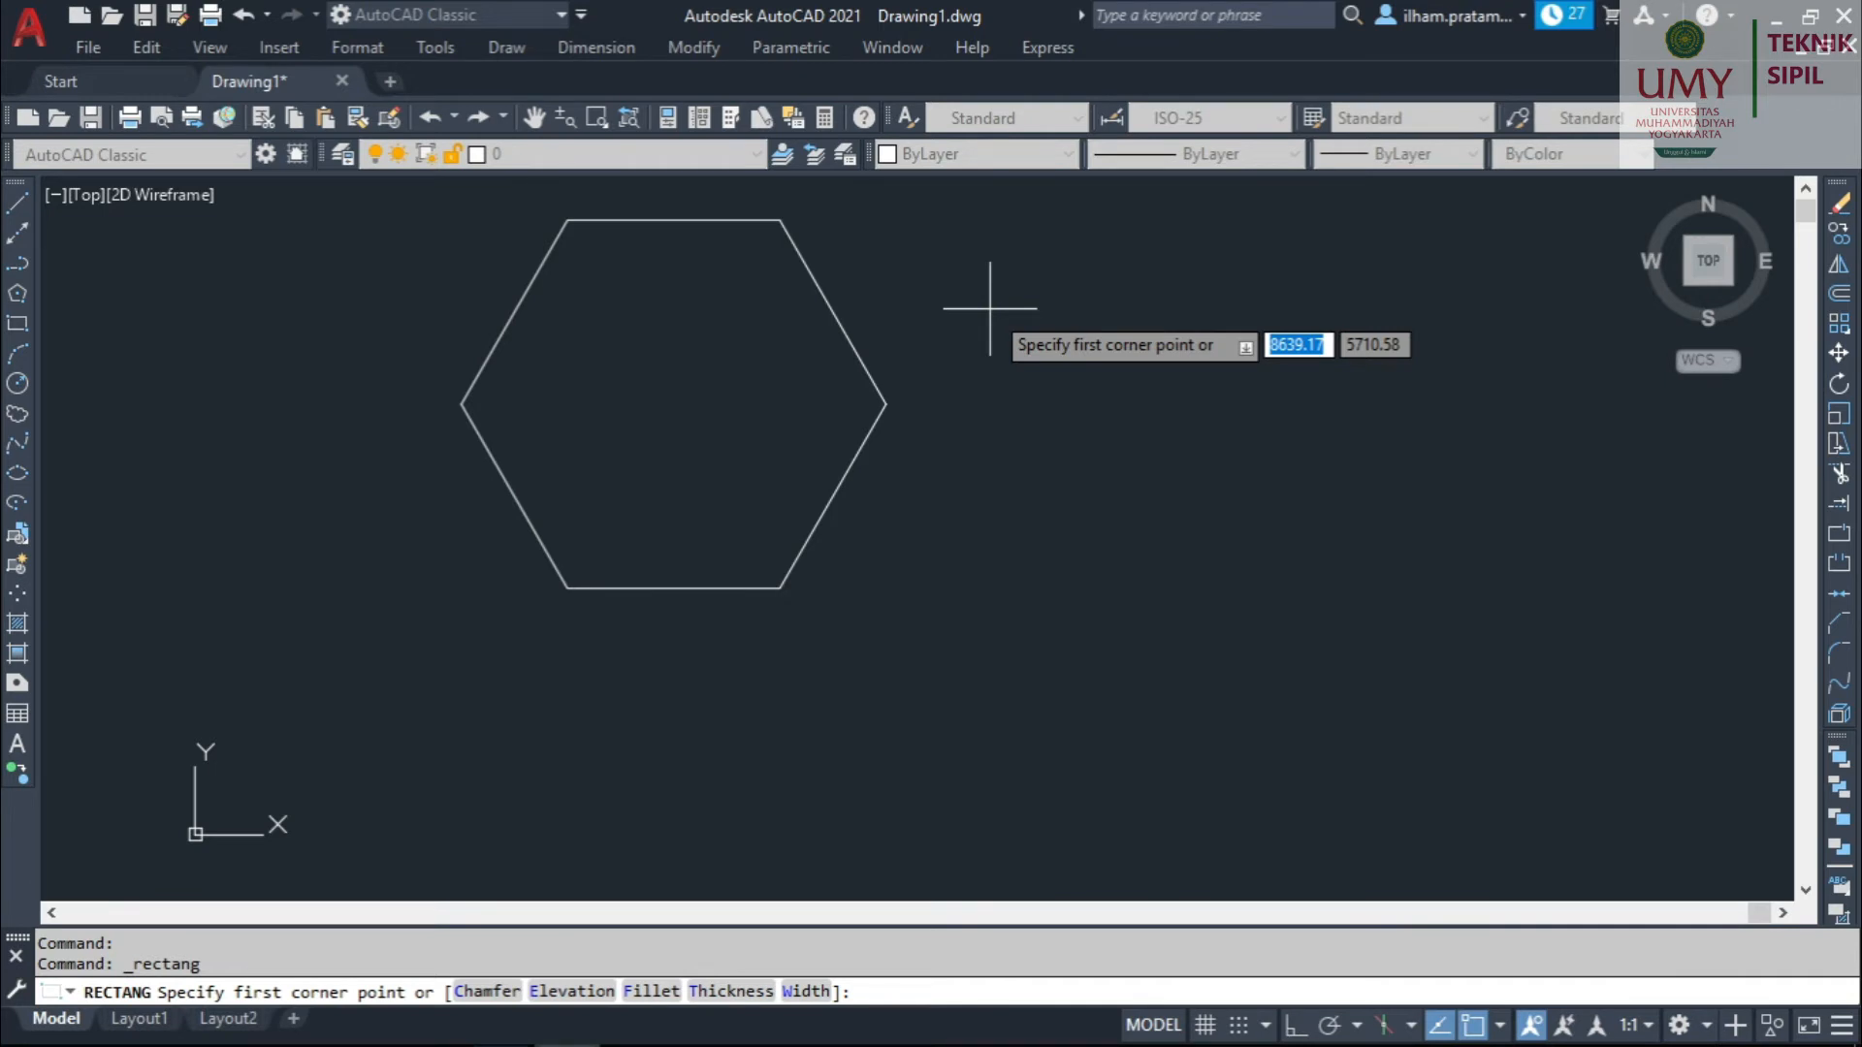
key("Escape")
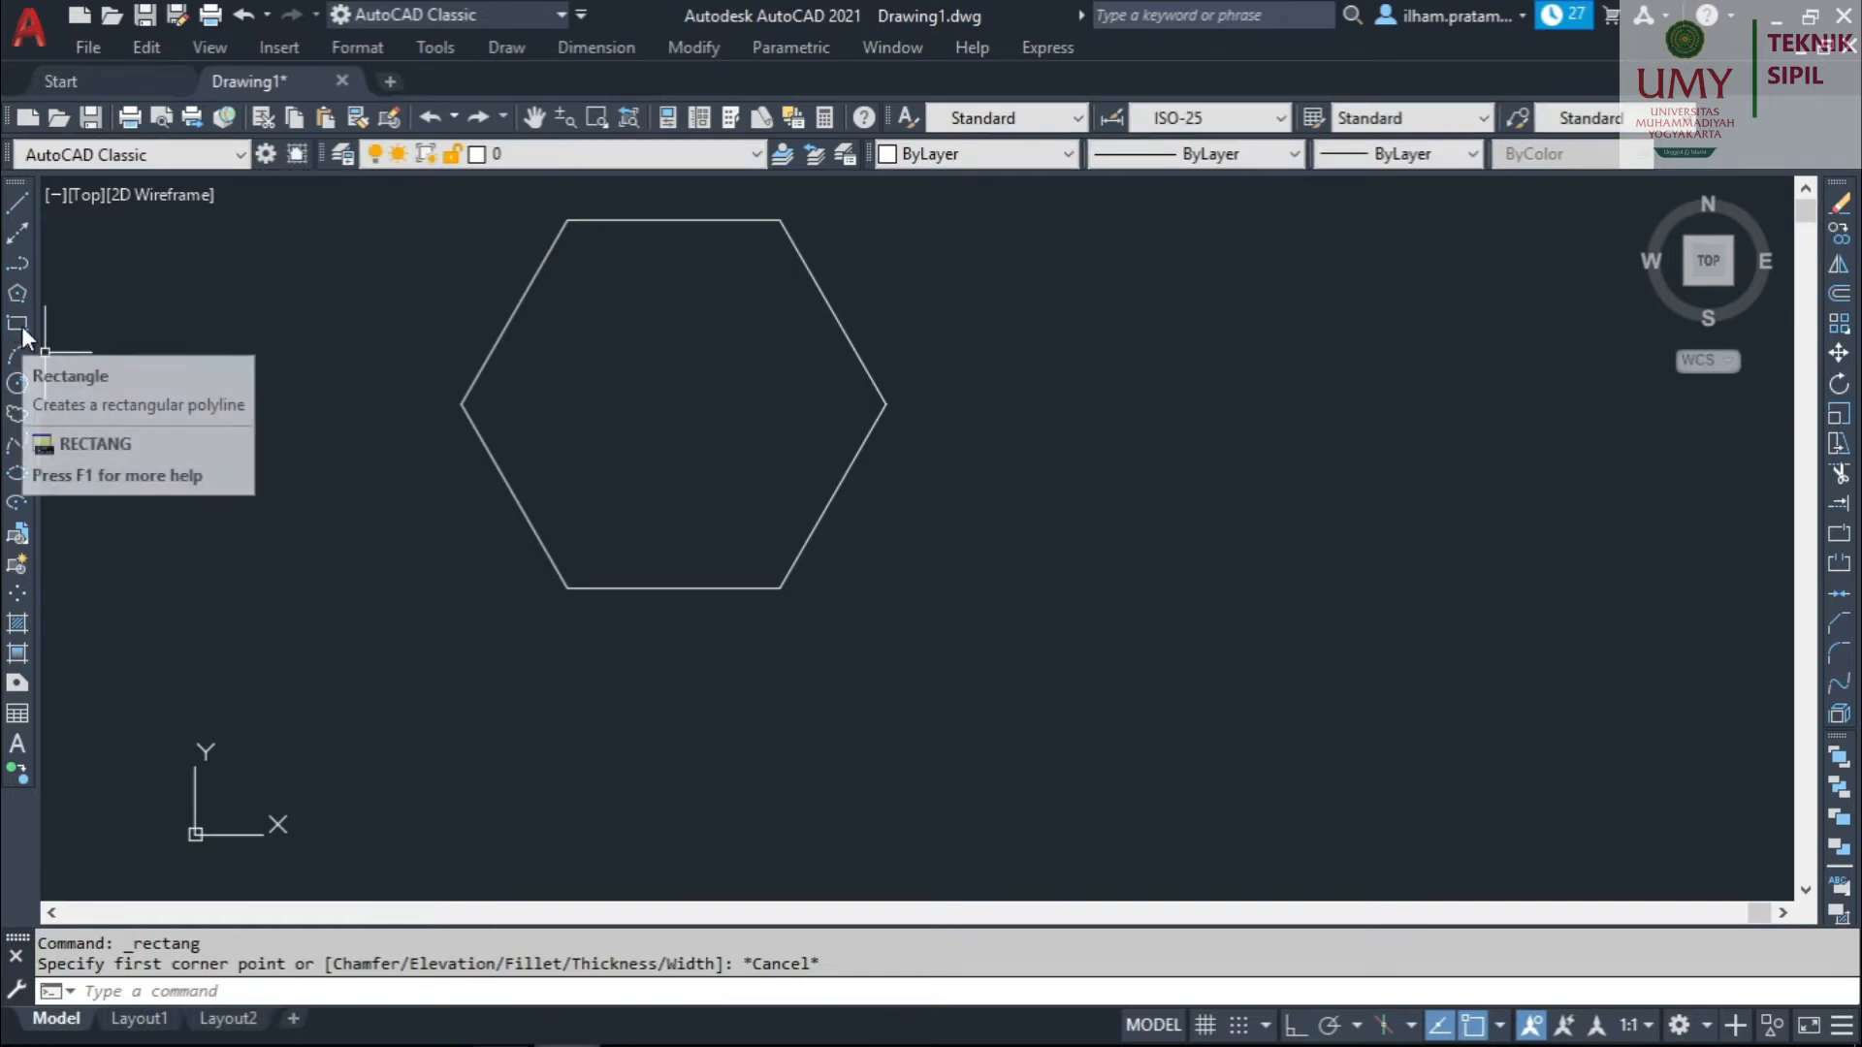
left_click(20, 327)
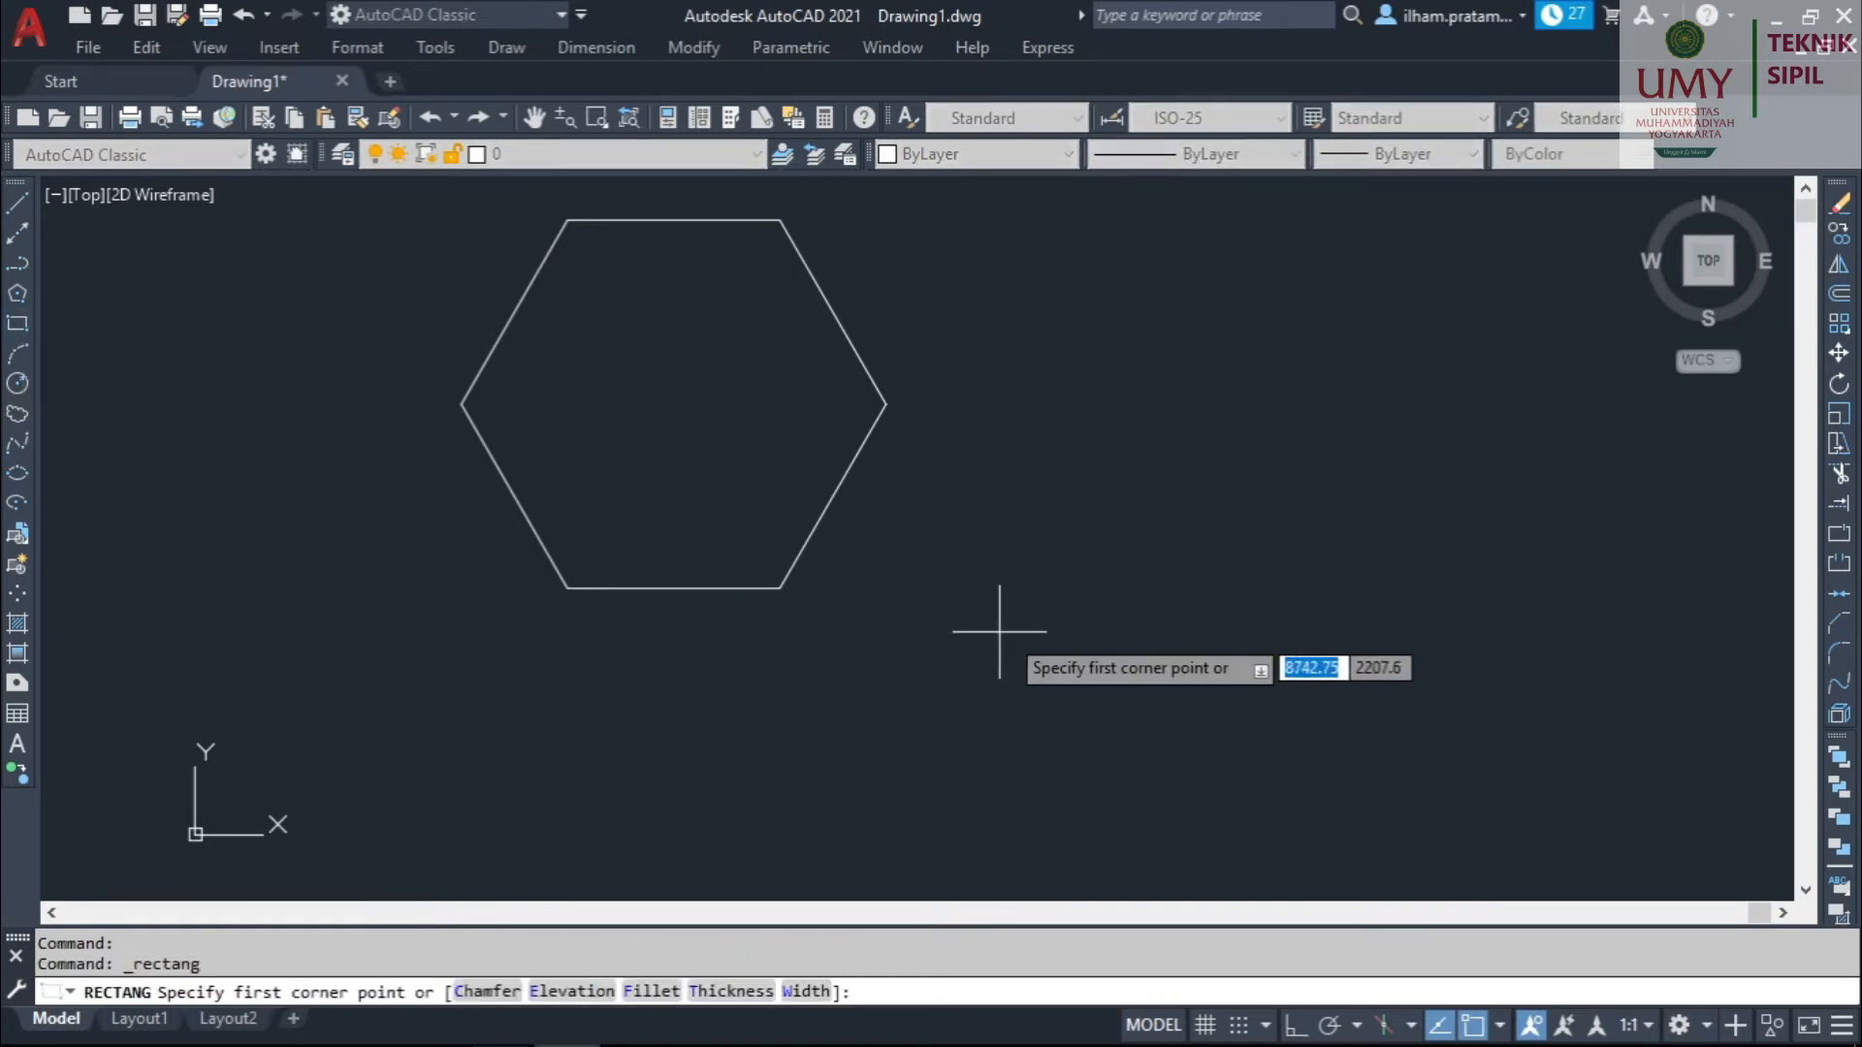
left_click(1032, 612)
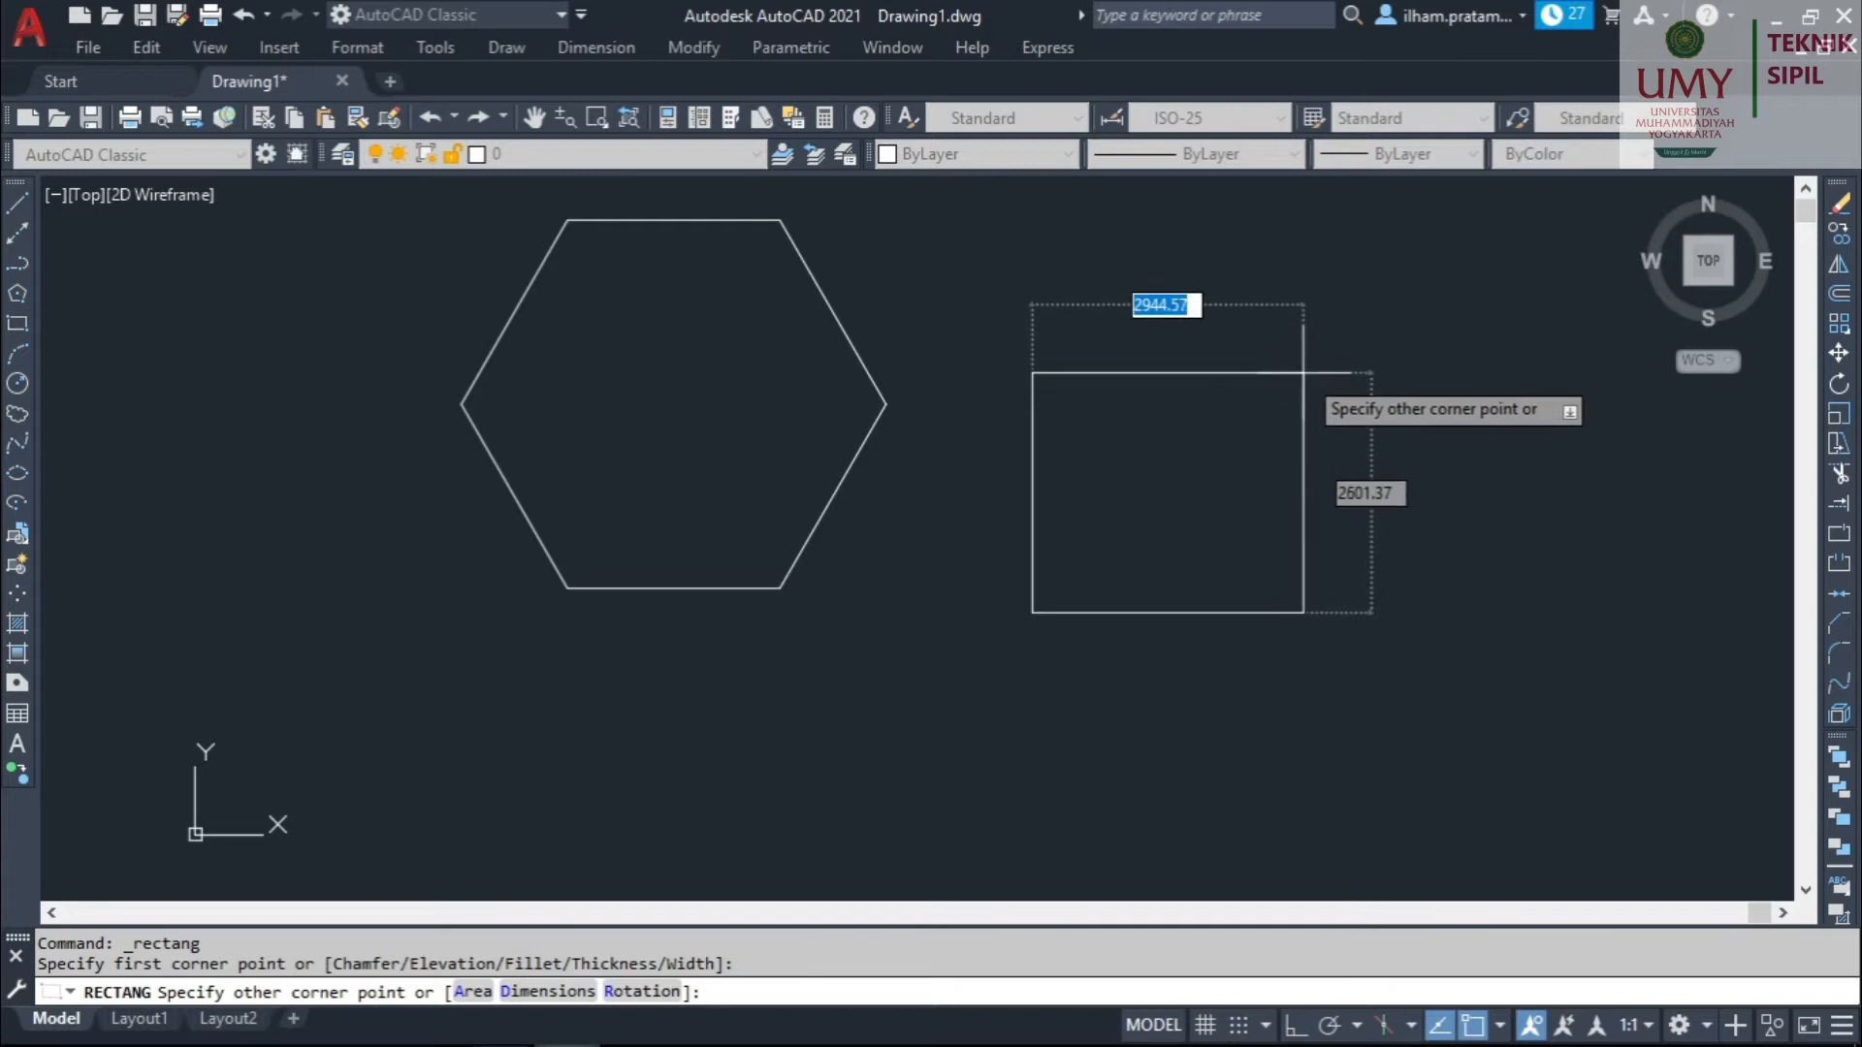
type("3000")
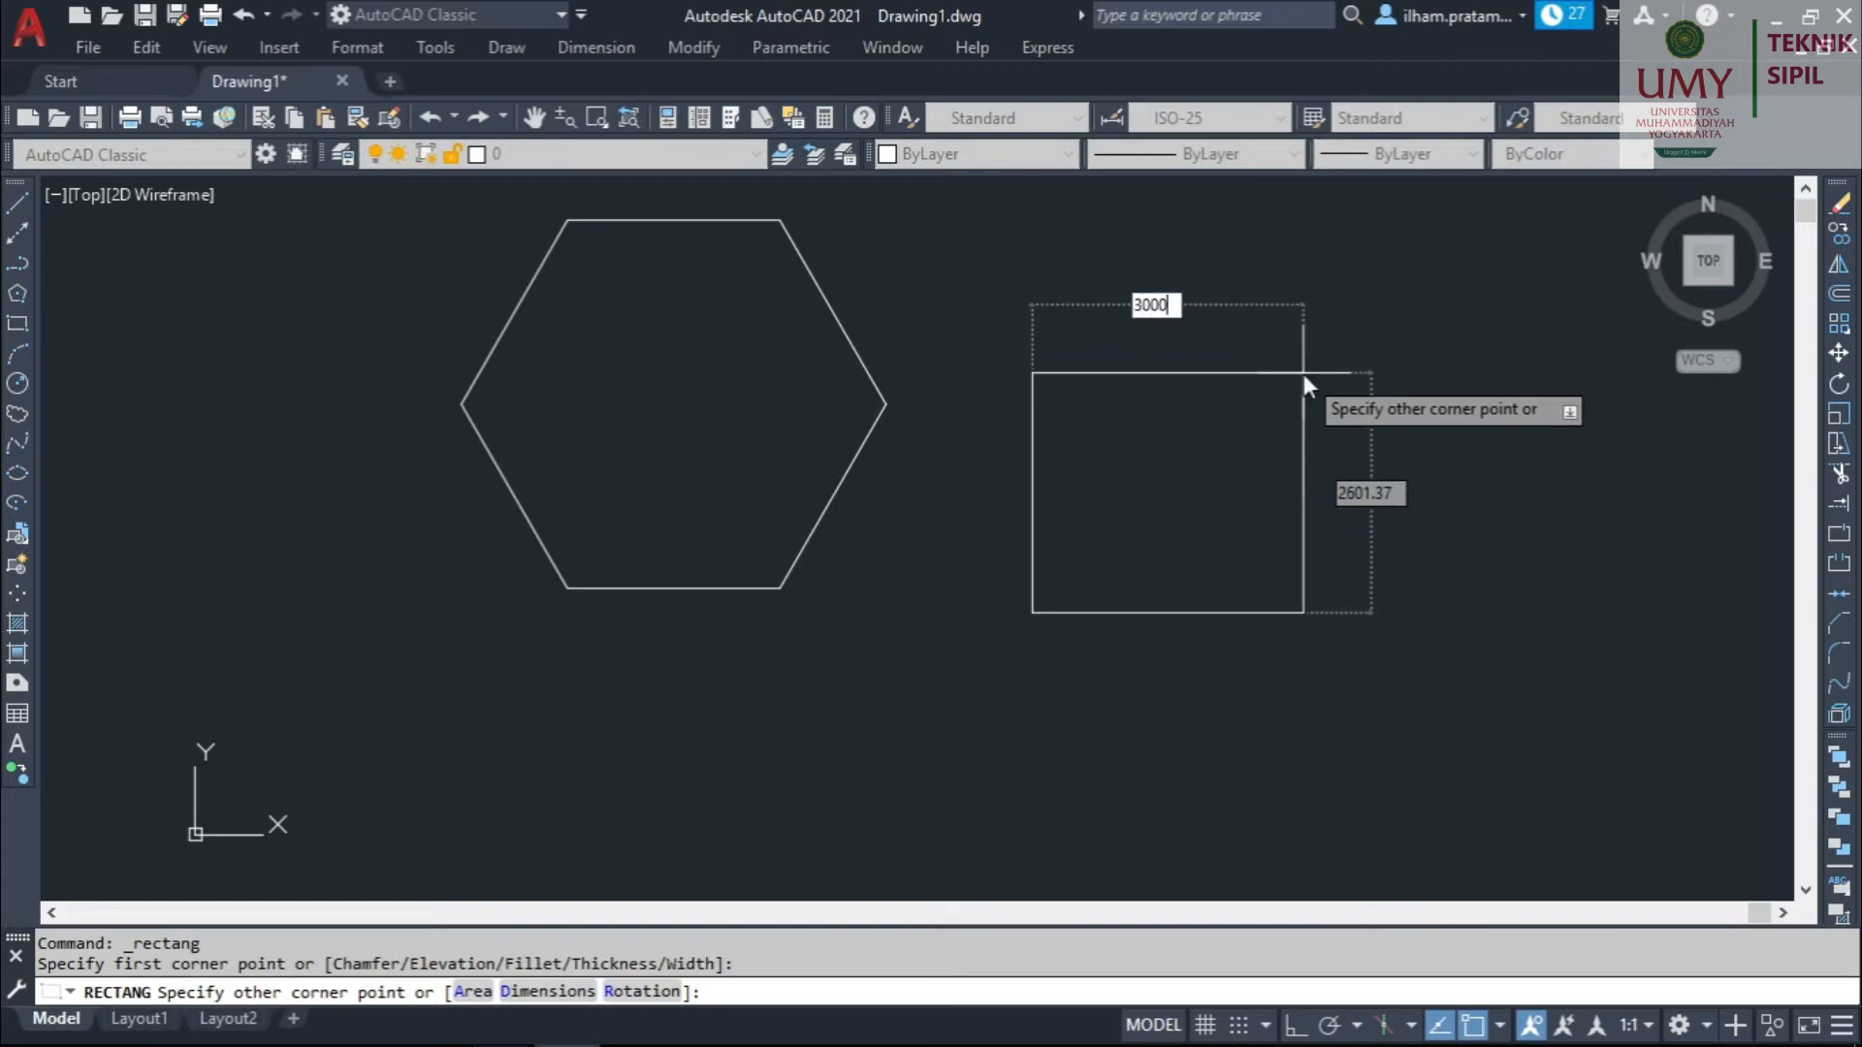
key("Tab")
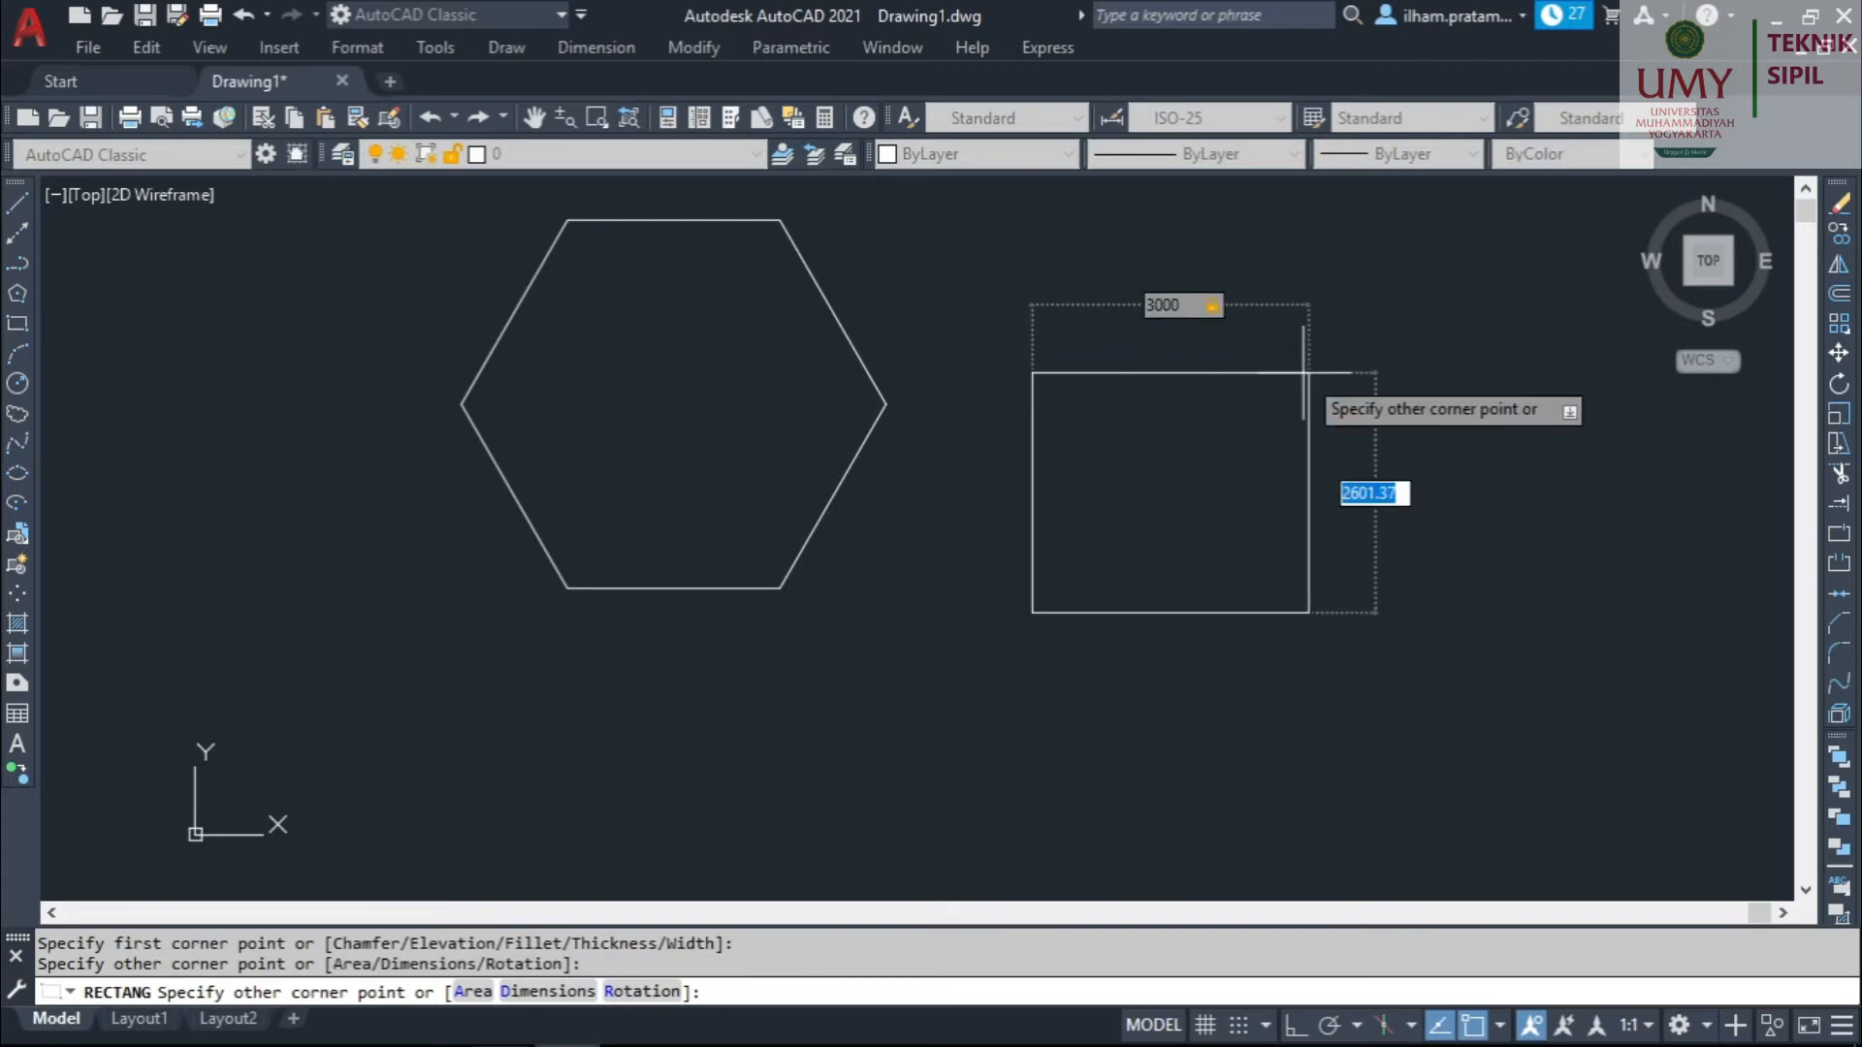
type("3000")
key("Return")
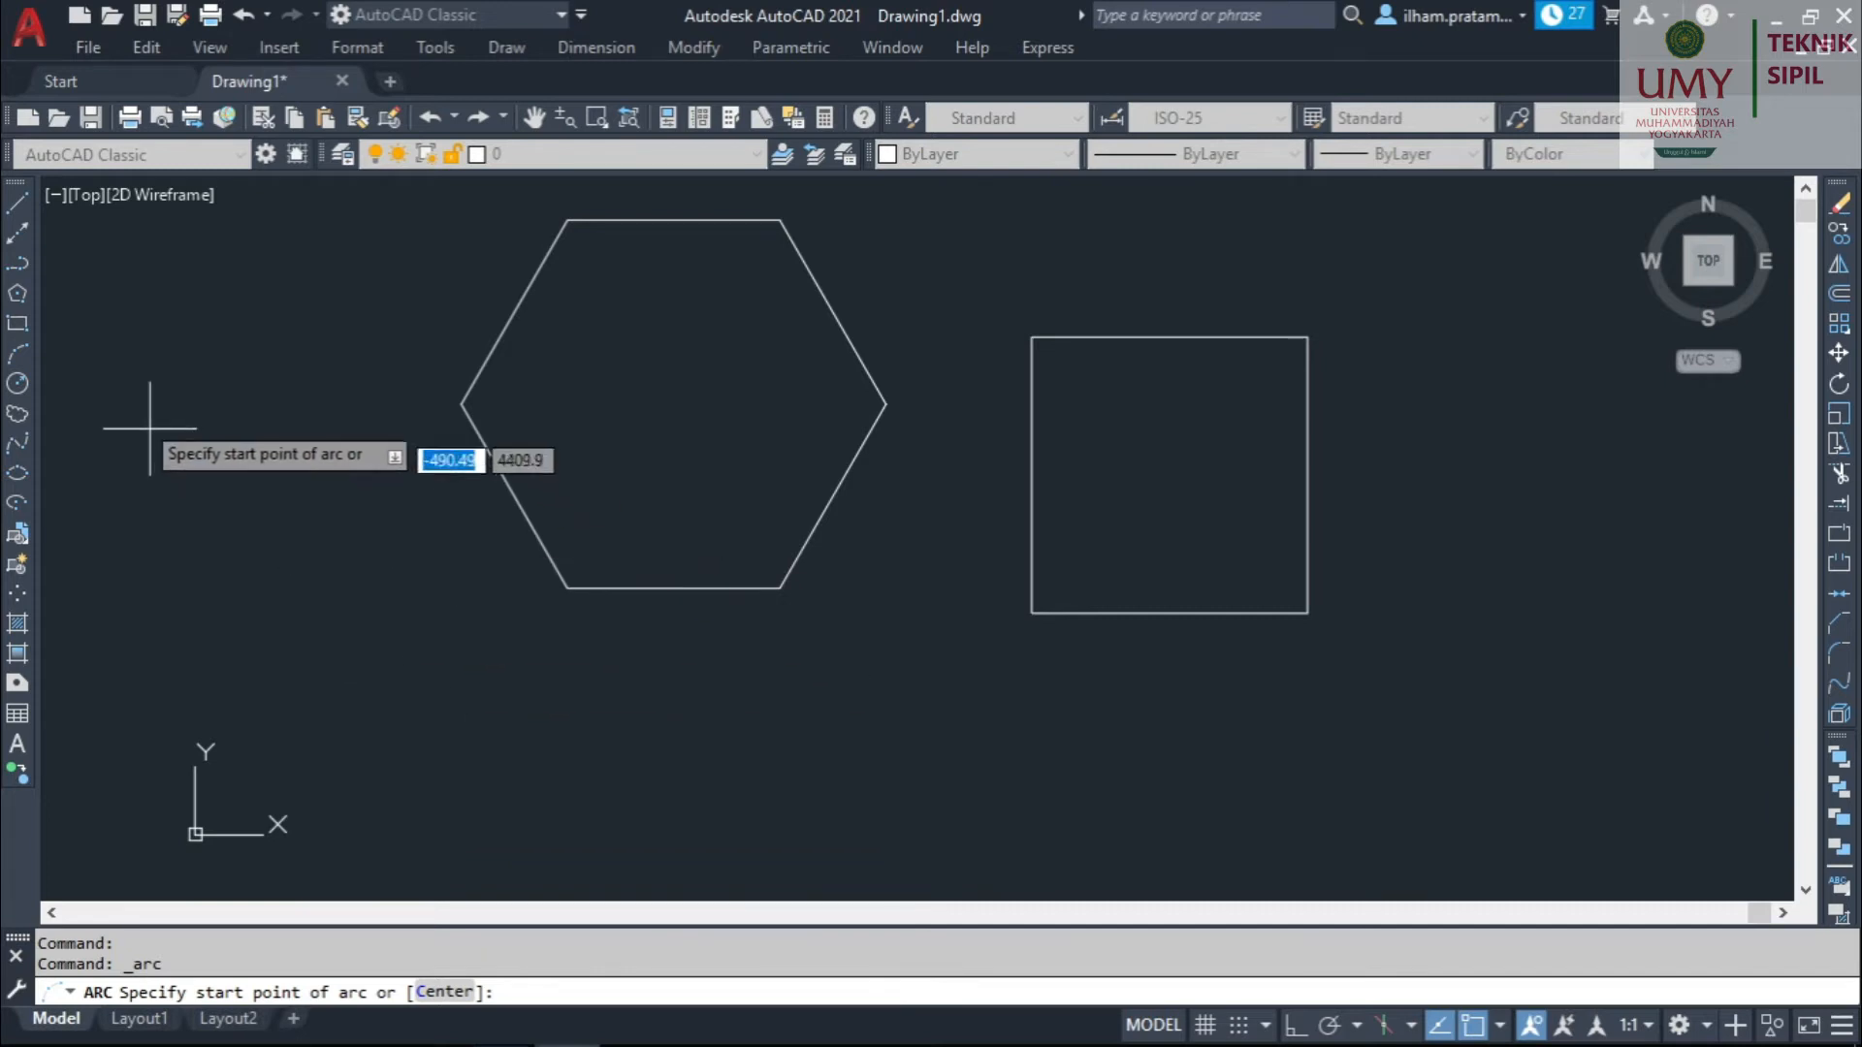
Draw a chain of four connected lines below the hexagon, rising to a peak and ending below the square's lower-left corner.
key("Escape")
left_click(22, 205)
left_click(428, 820)
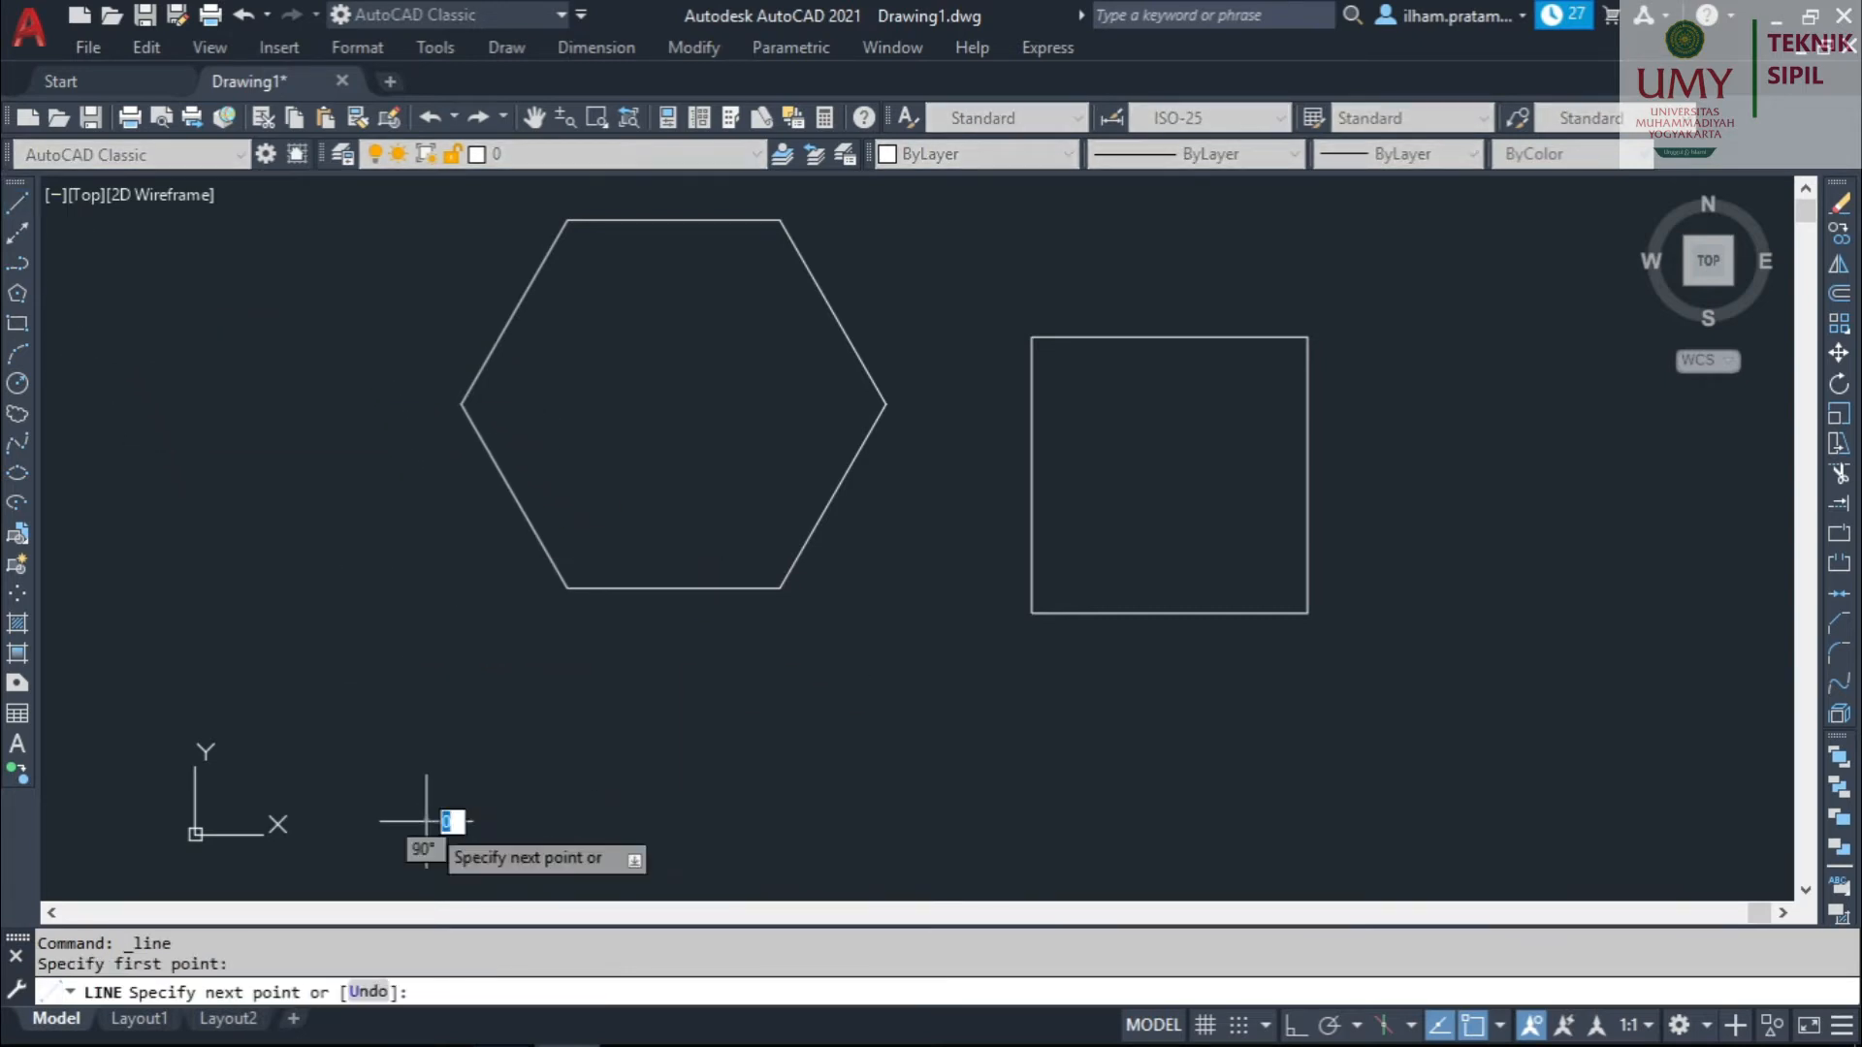
left_click(898, 787)
left_click(896, 705)
left_click(915, 622)
left_click(1065, 773)
key("Escape")
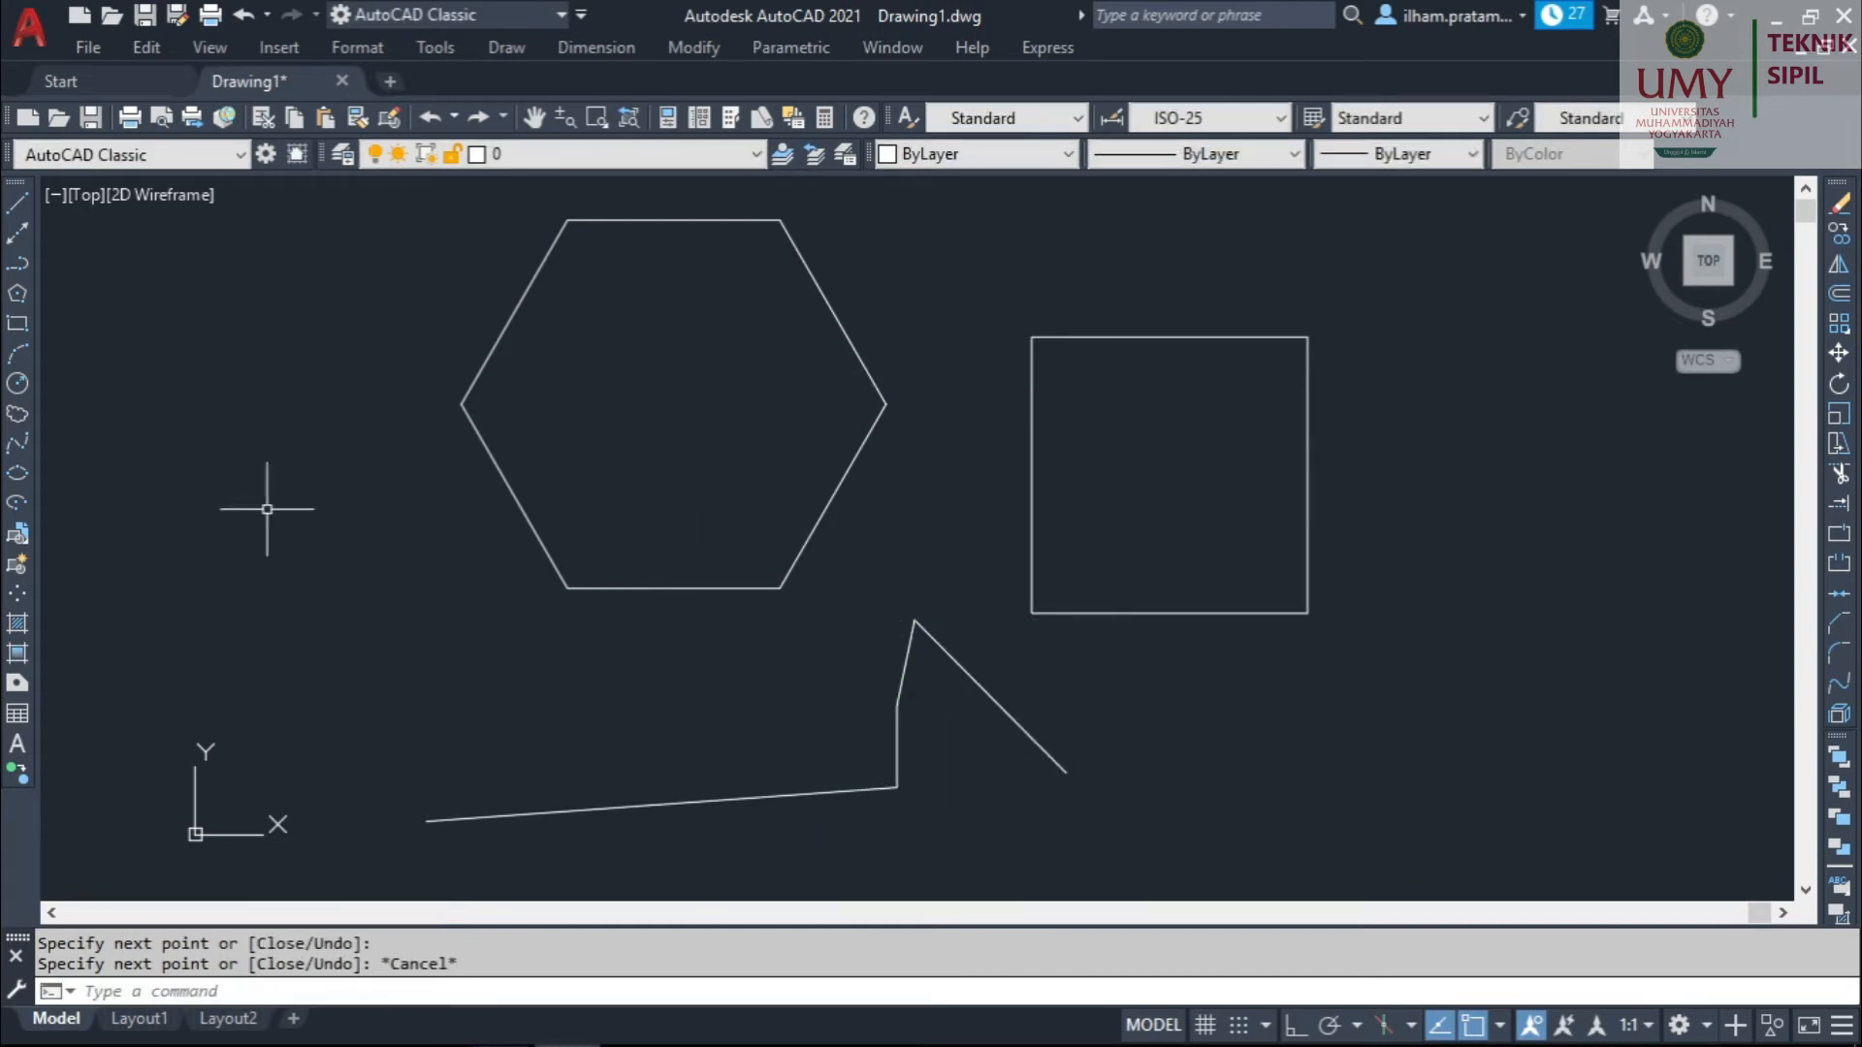
Draw a shallow three-point arc just above the long lower line, curving down across the short vertical line.
left_click(19, 355)
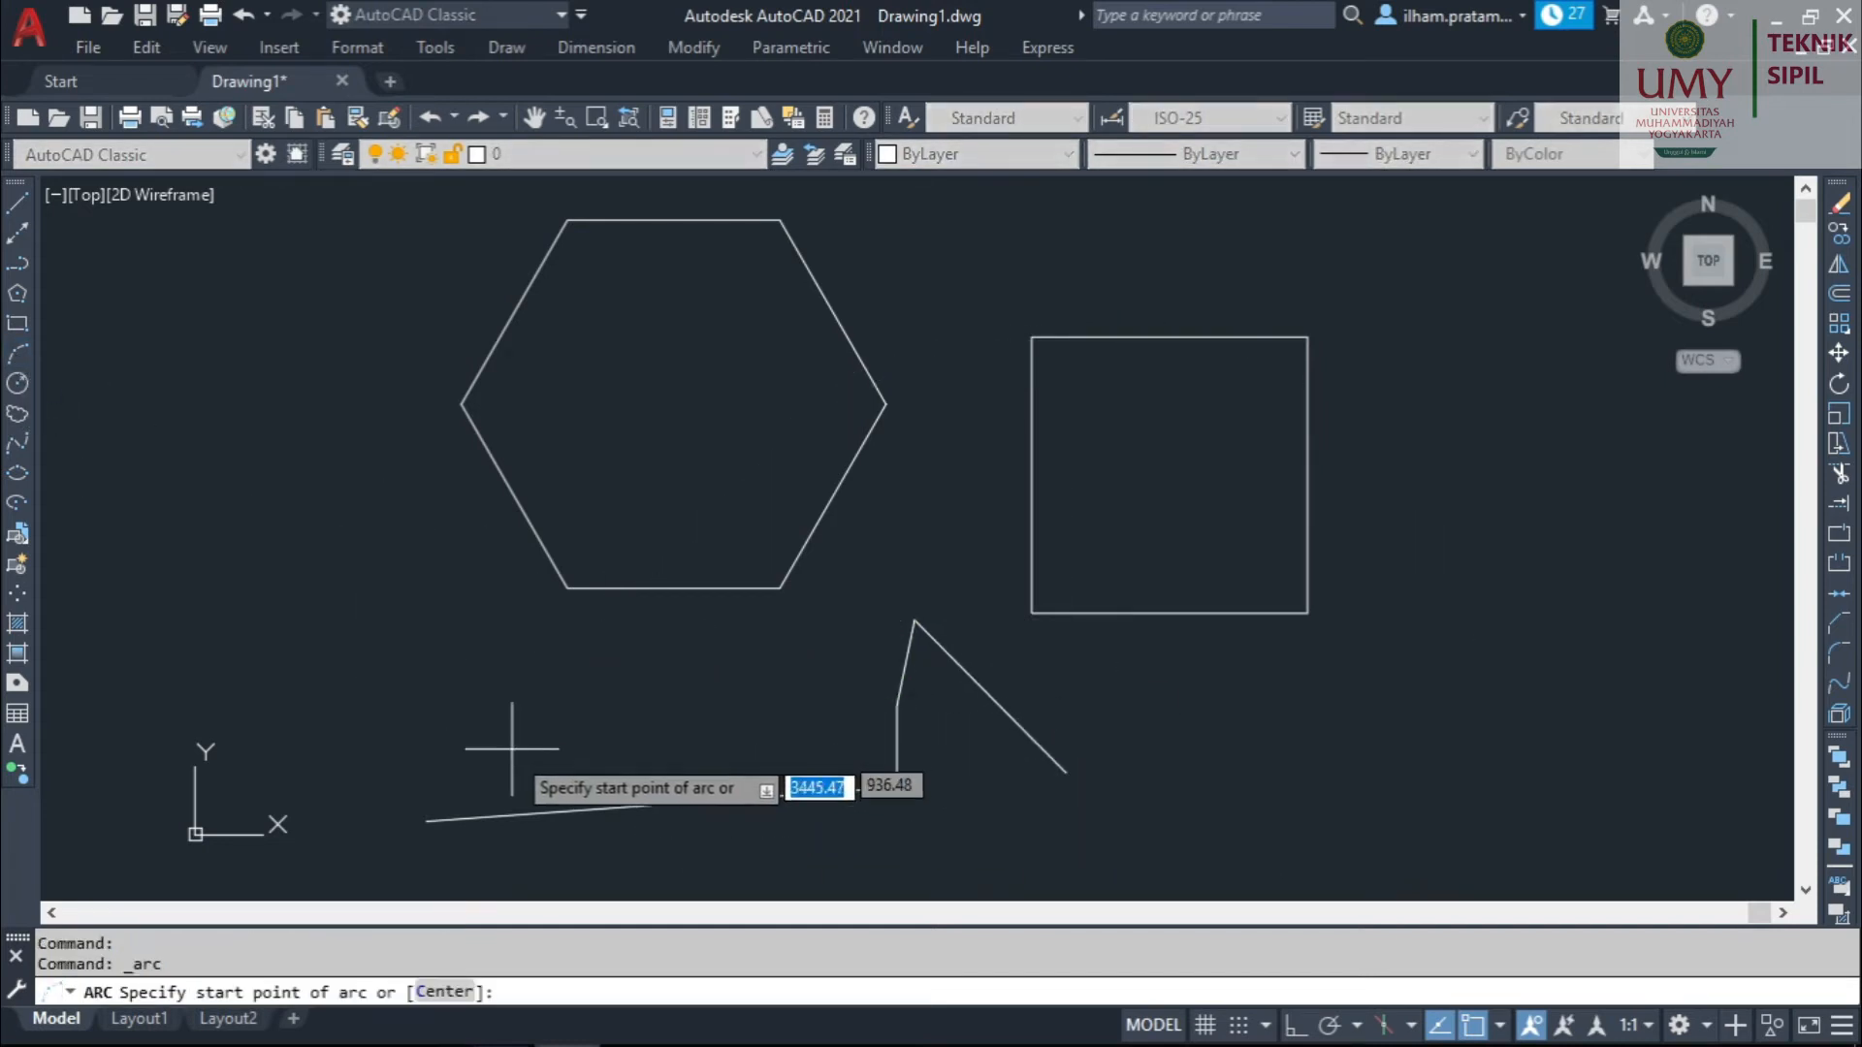
left_click(423, 747)
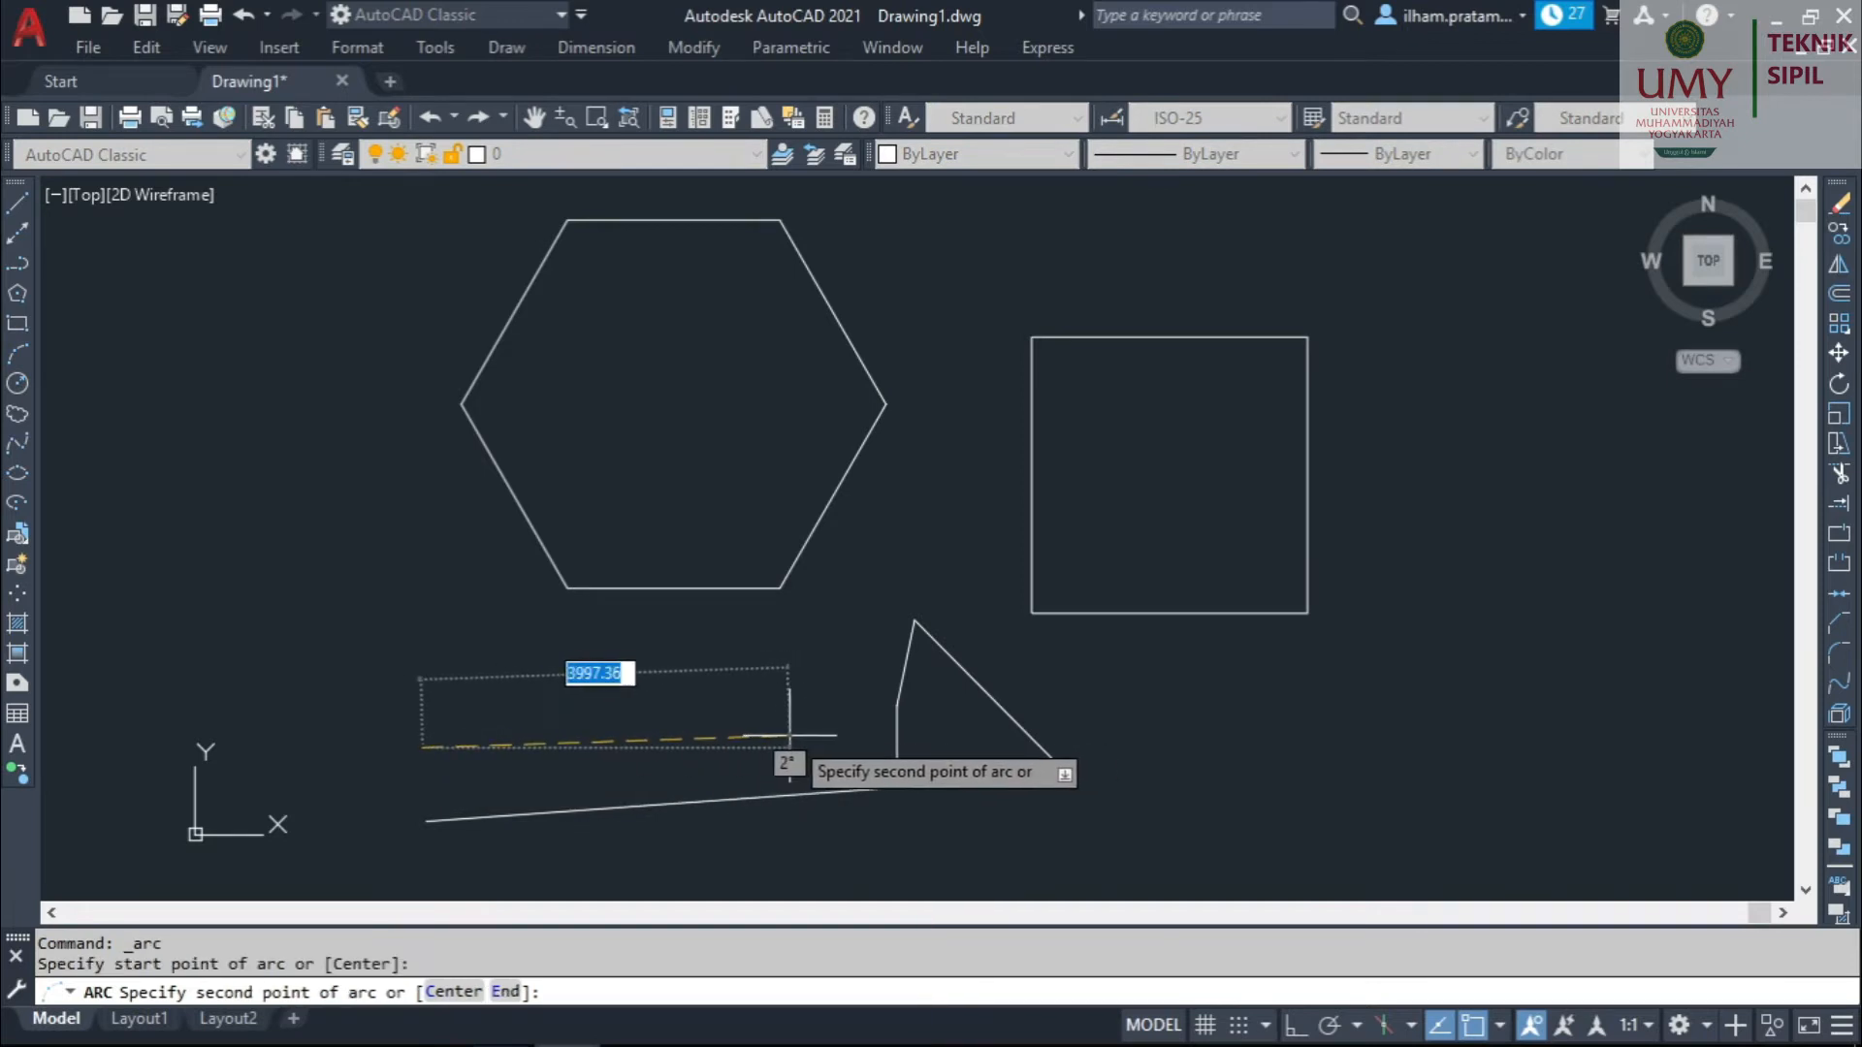
left_click(851, 733)
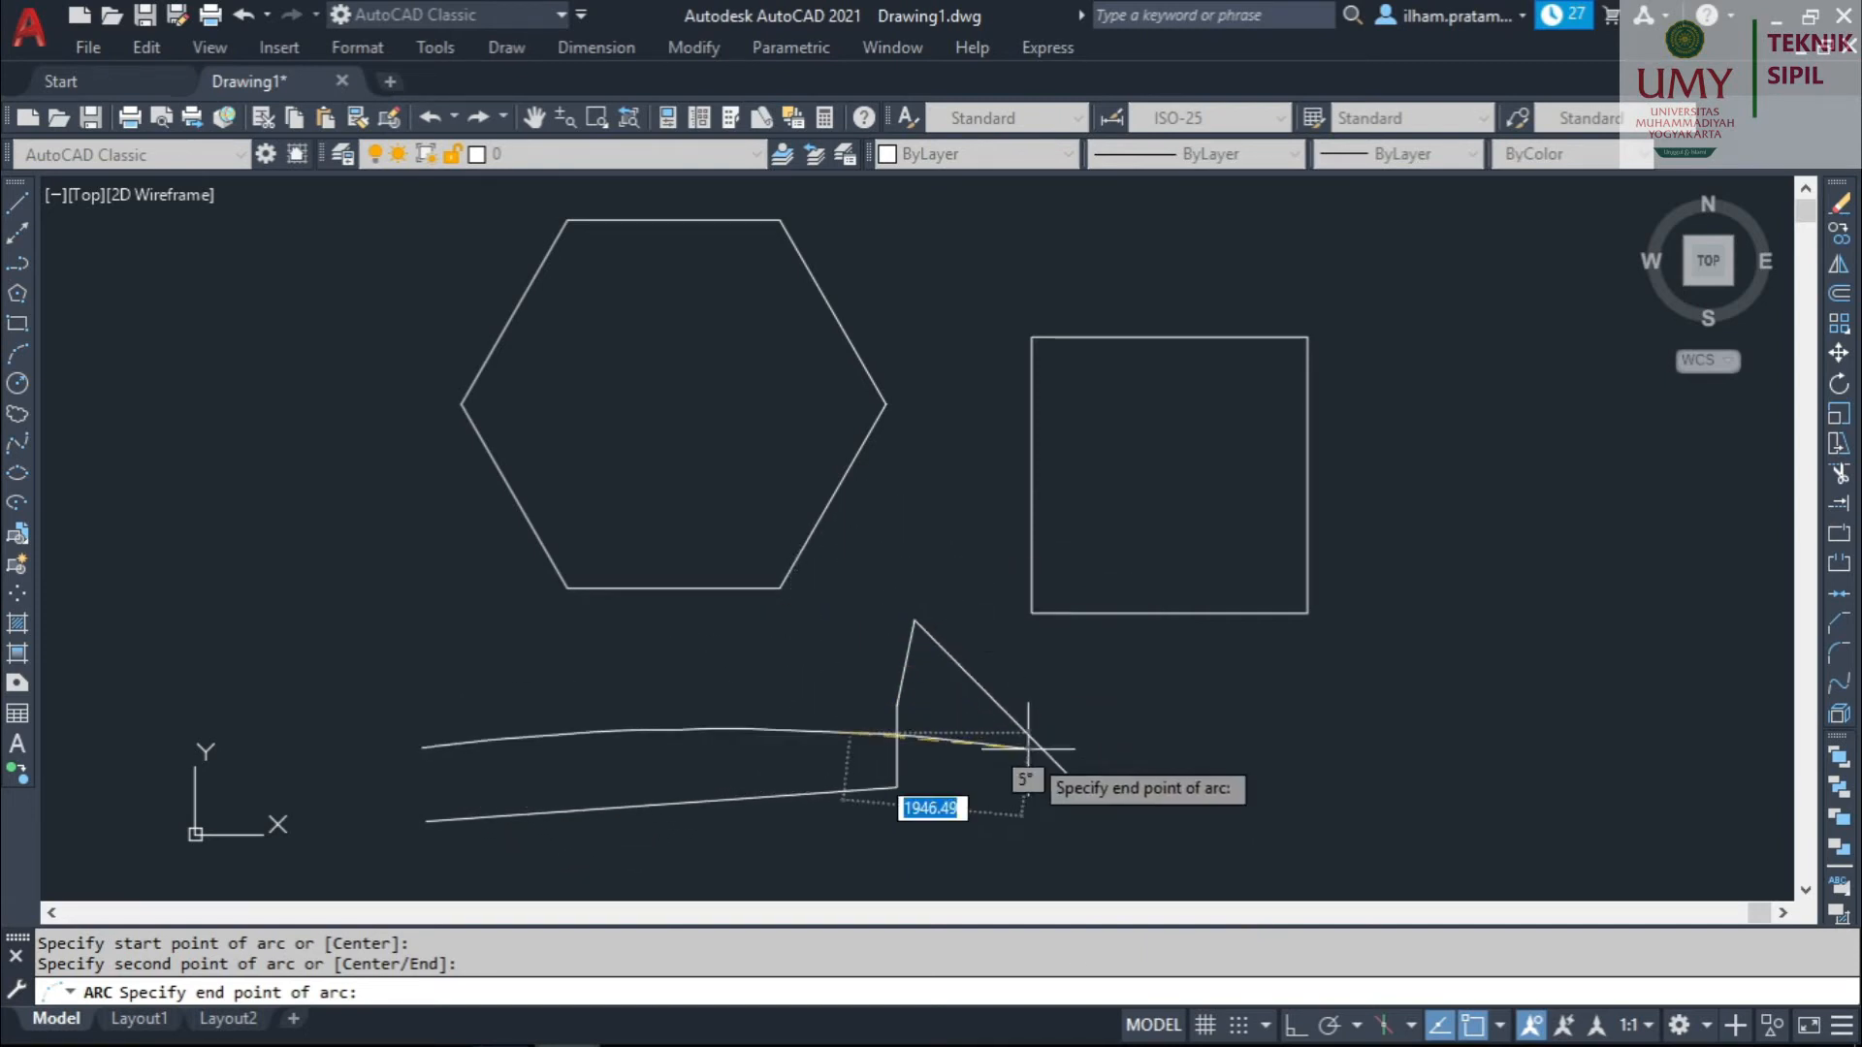
left_click(990, 788)
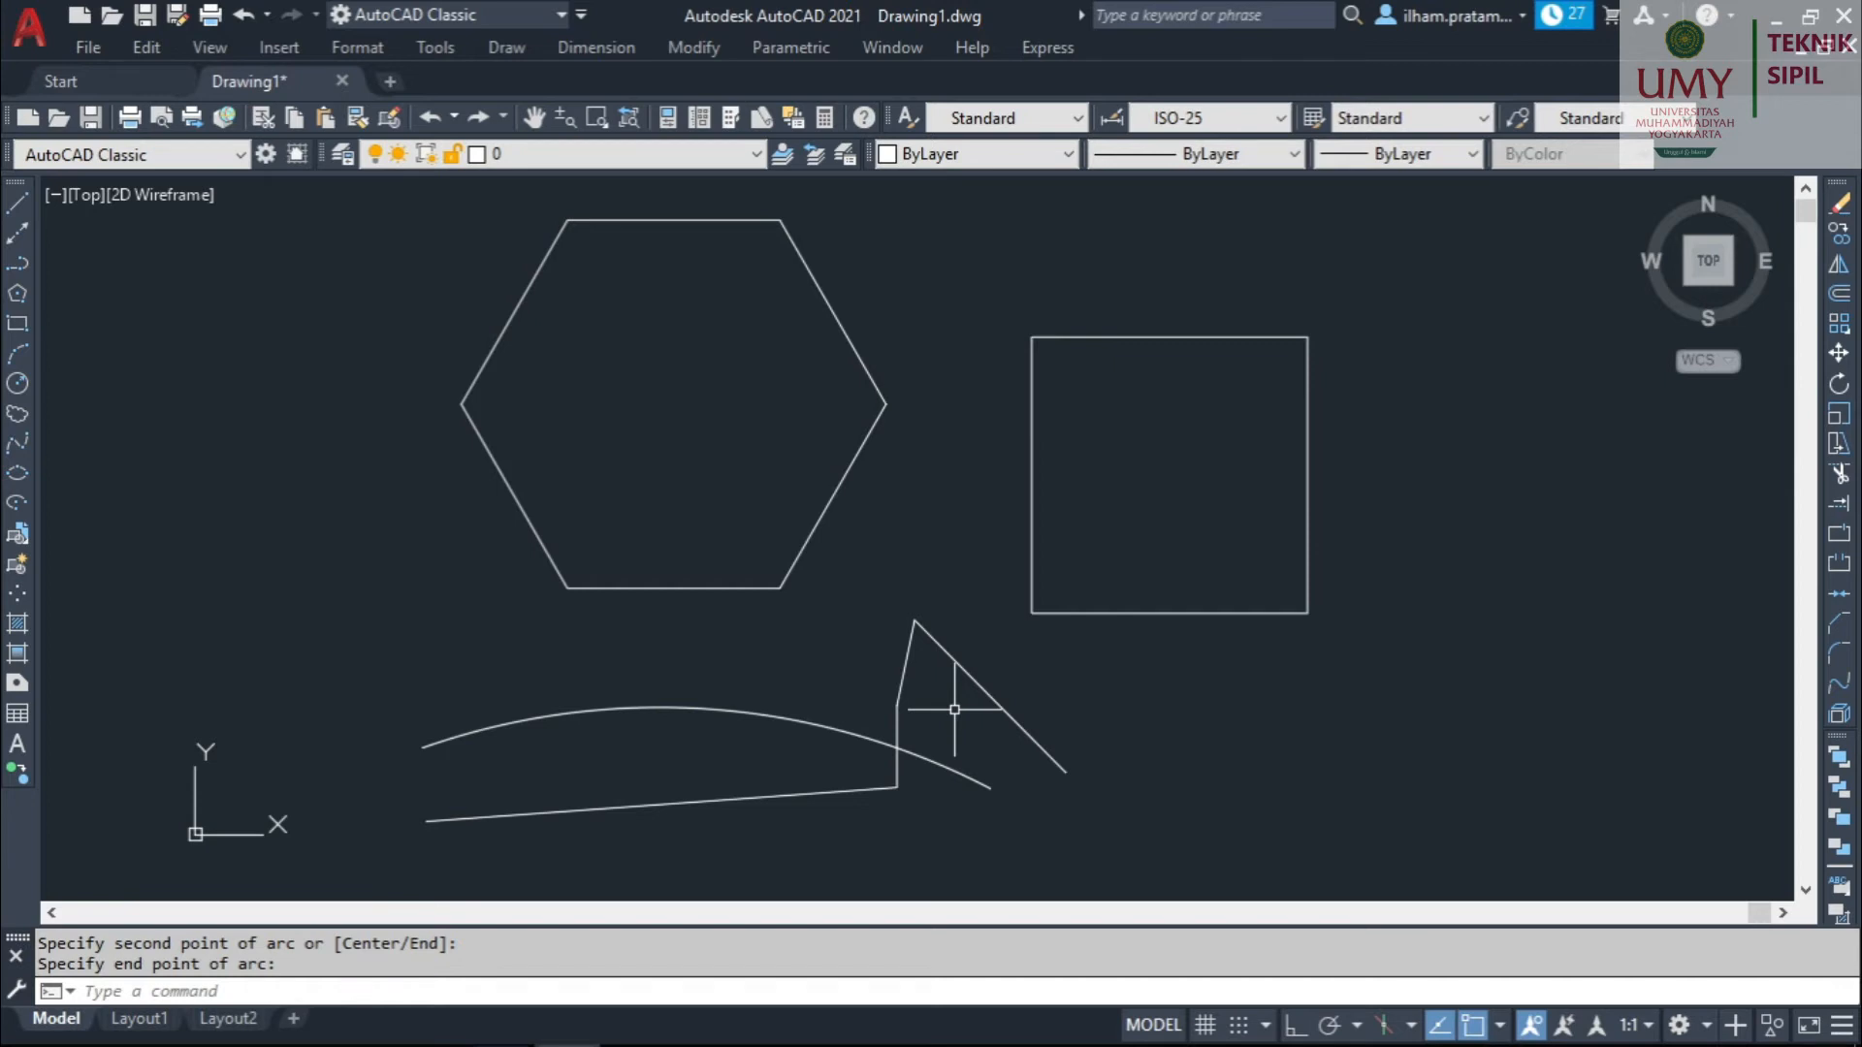
Draw a circle with radius 5 in the empty area to the left of the hexagon.
left_click(17, 384)
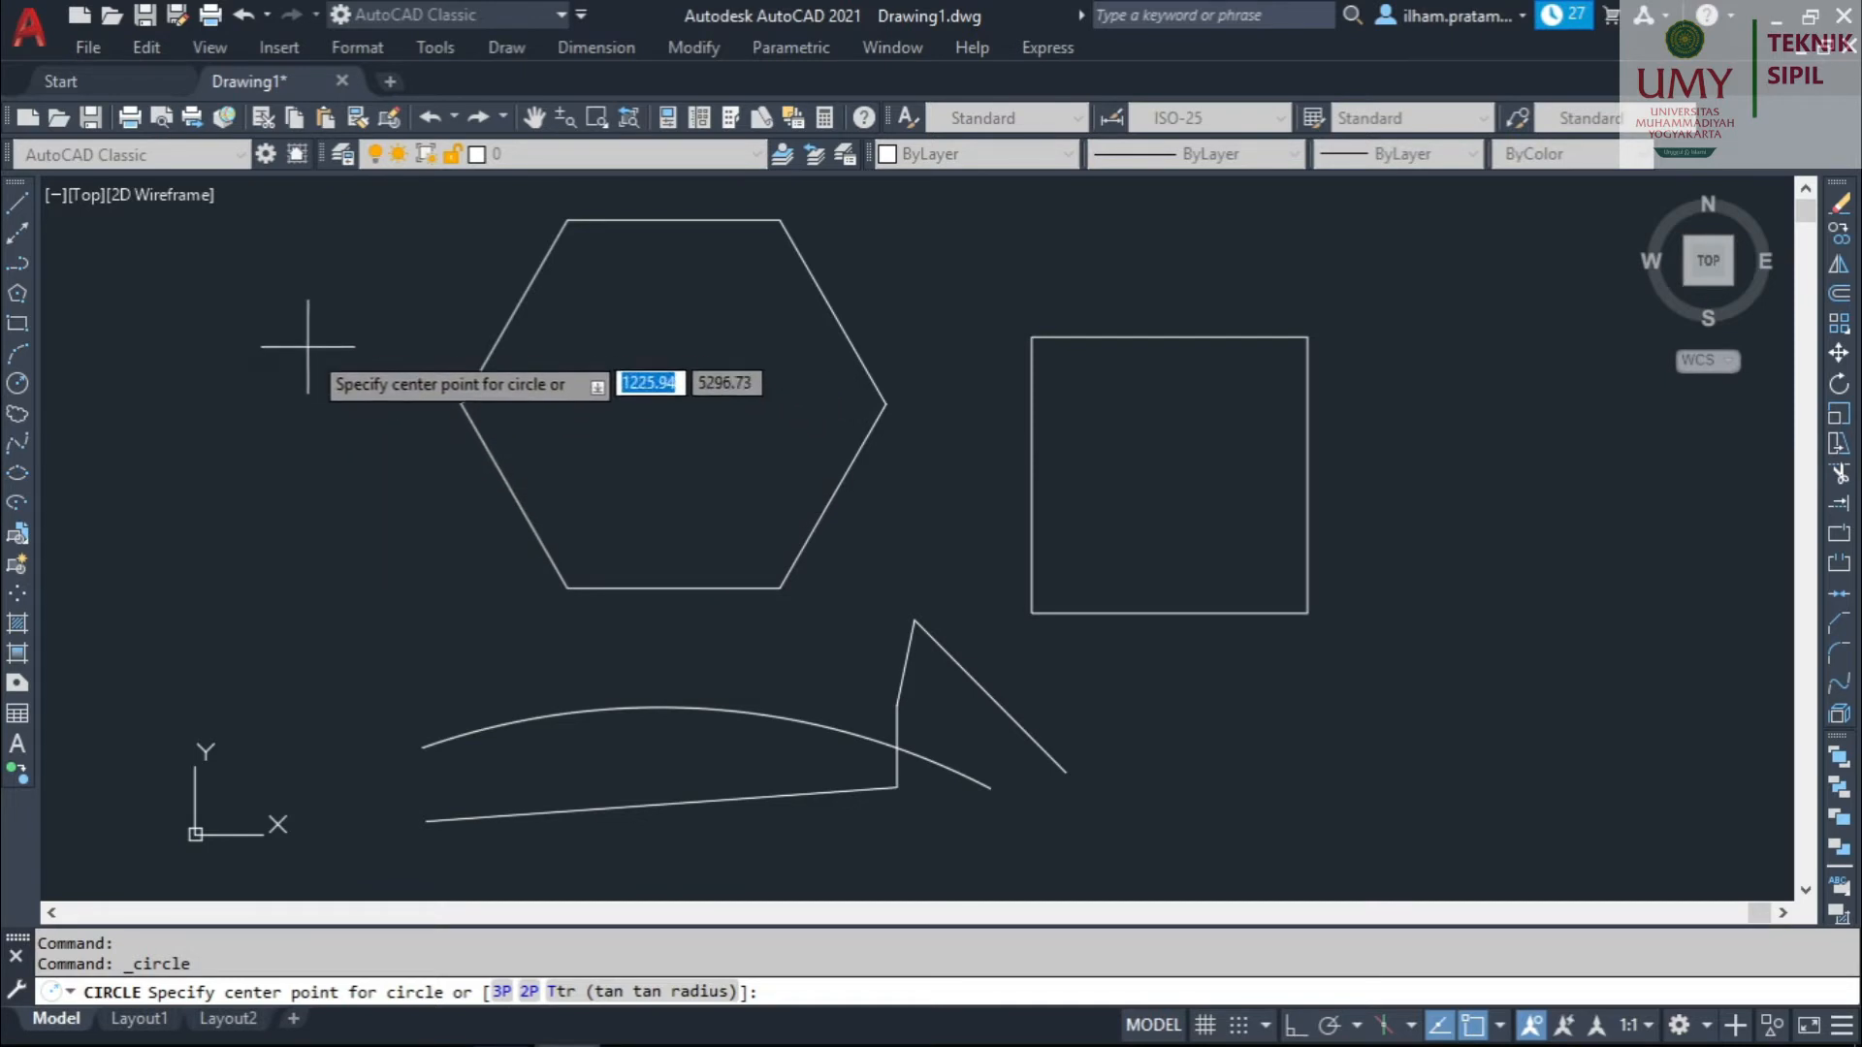
key("Escape")
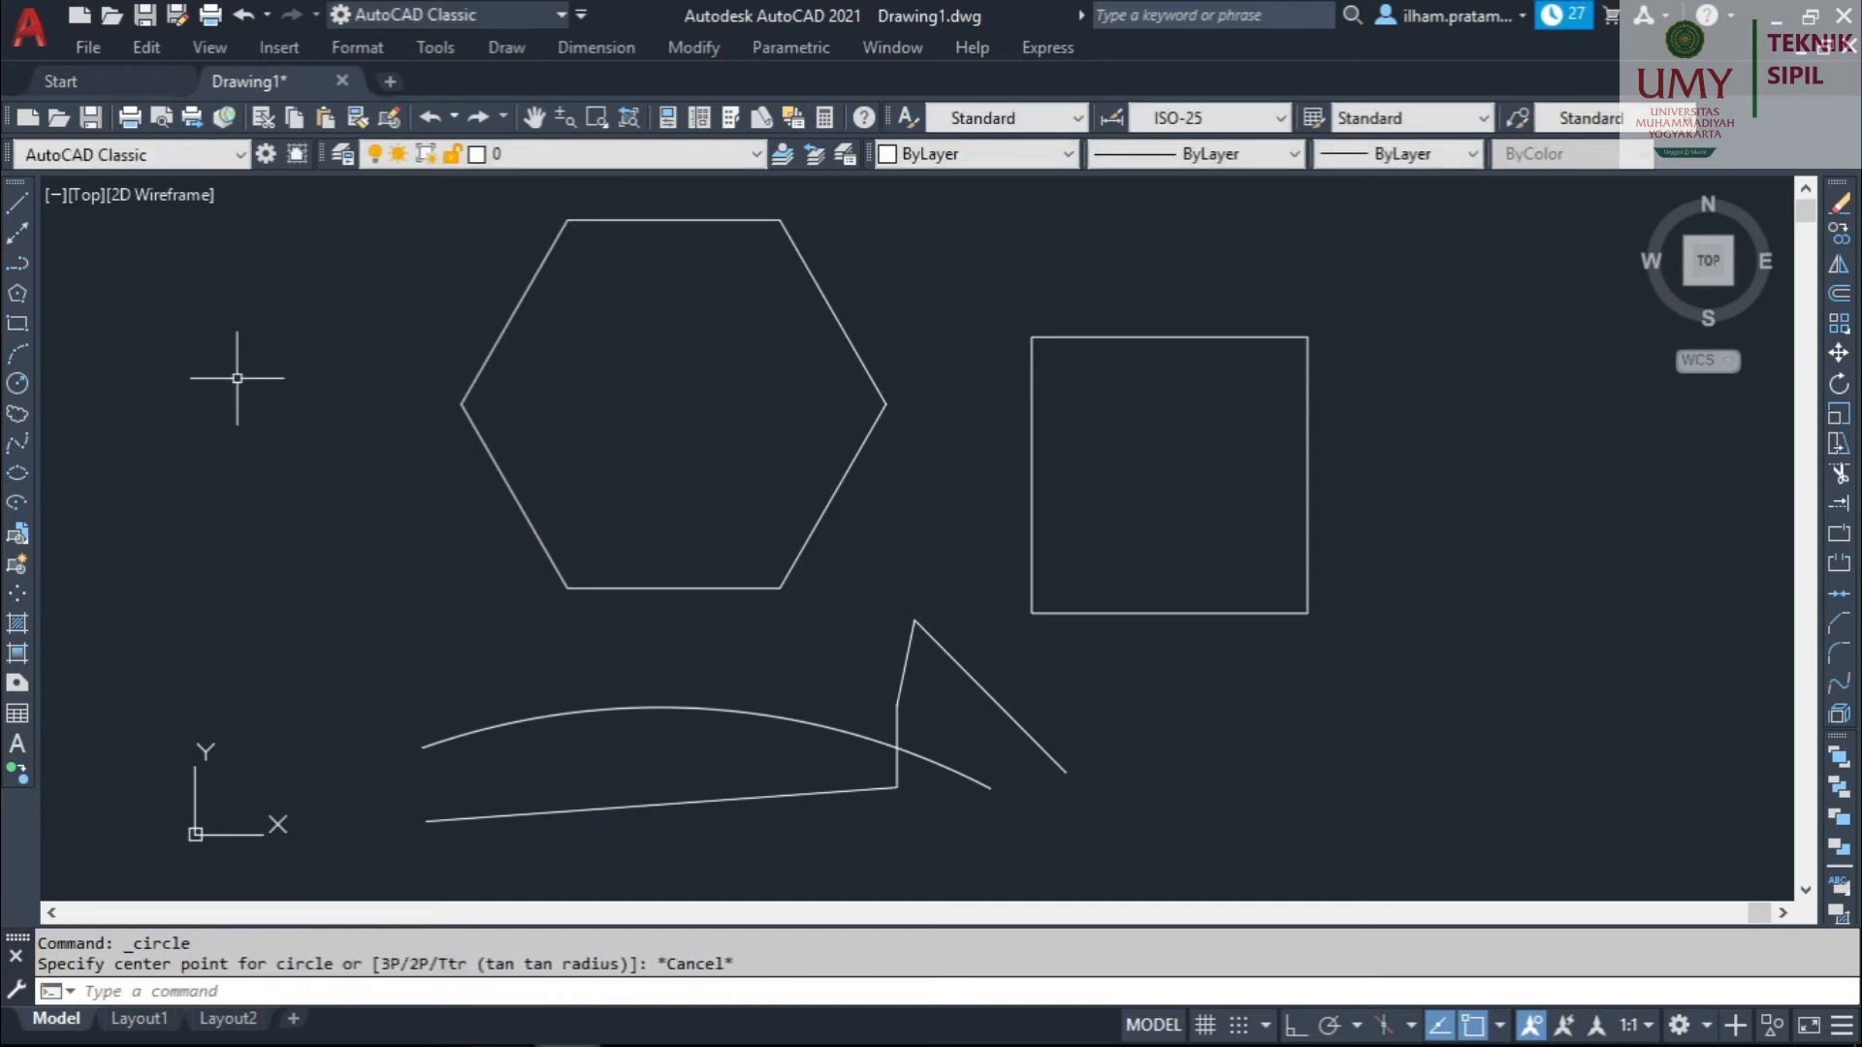
left_click(18, 383)
left_click(260, 359)
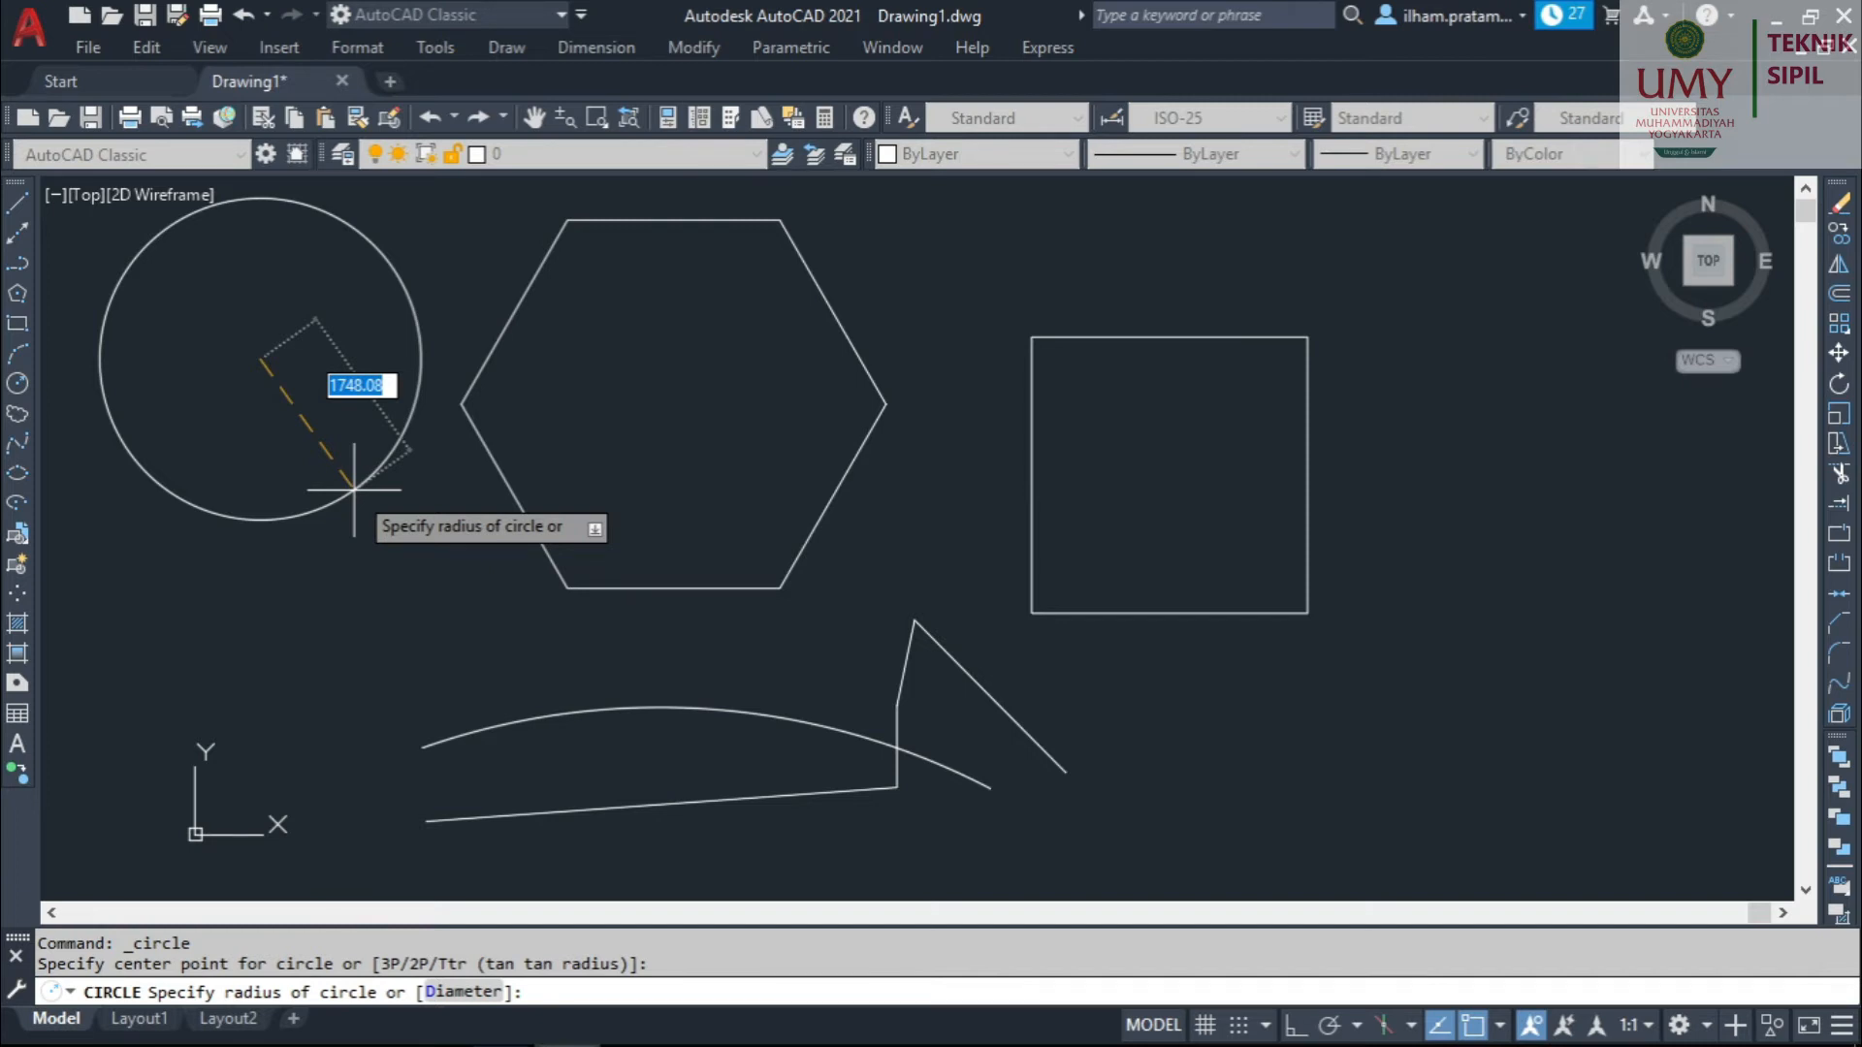
key("Return")
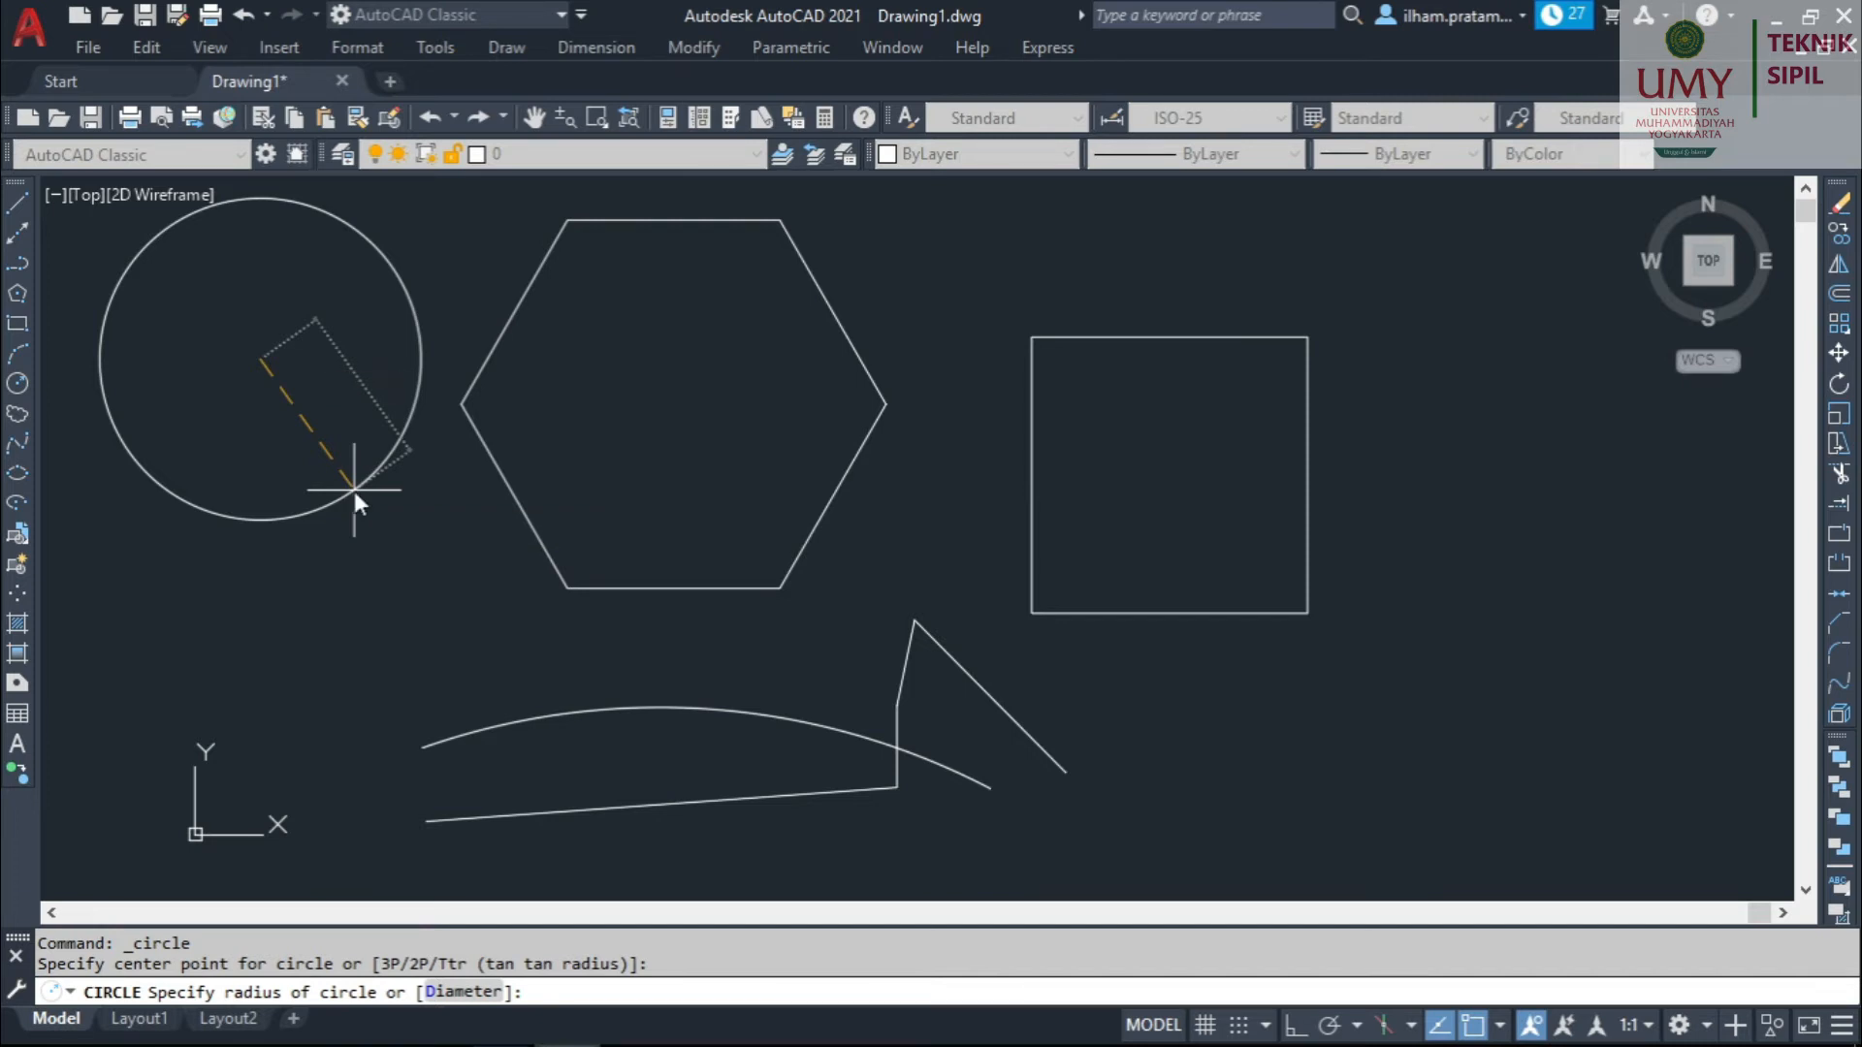
Draw a second, larger circle freehand beside the small circle using the CIRCLE command, with its edge close to the small one.
scroll(258, 341, "up", 10)
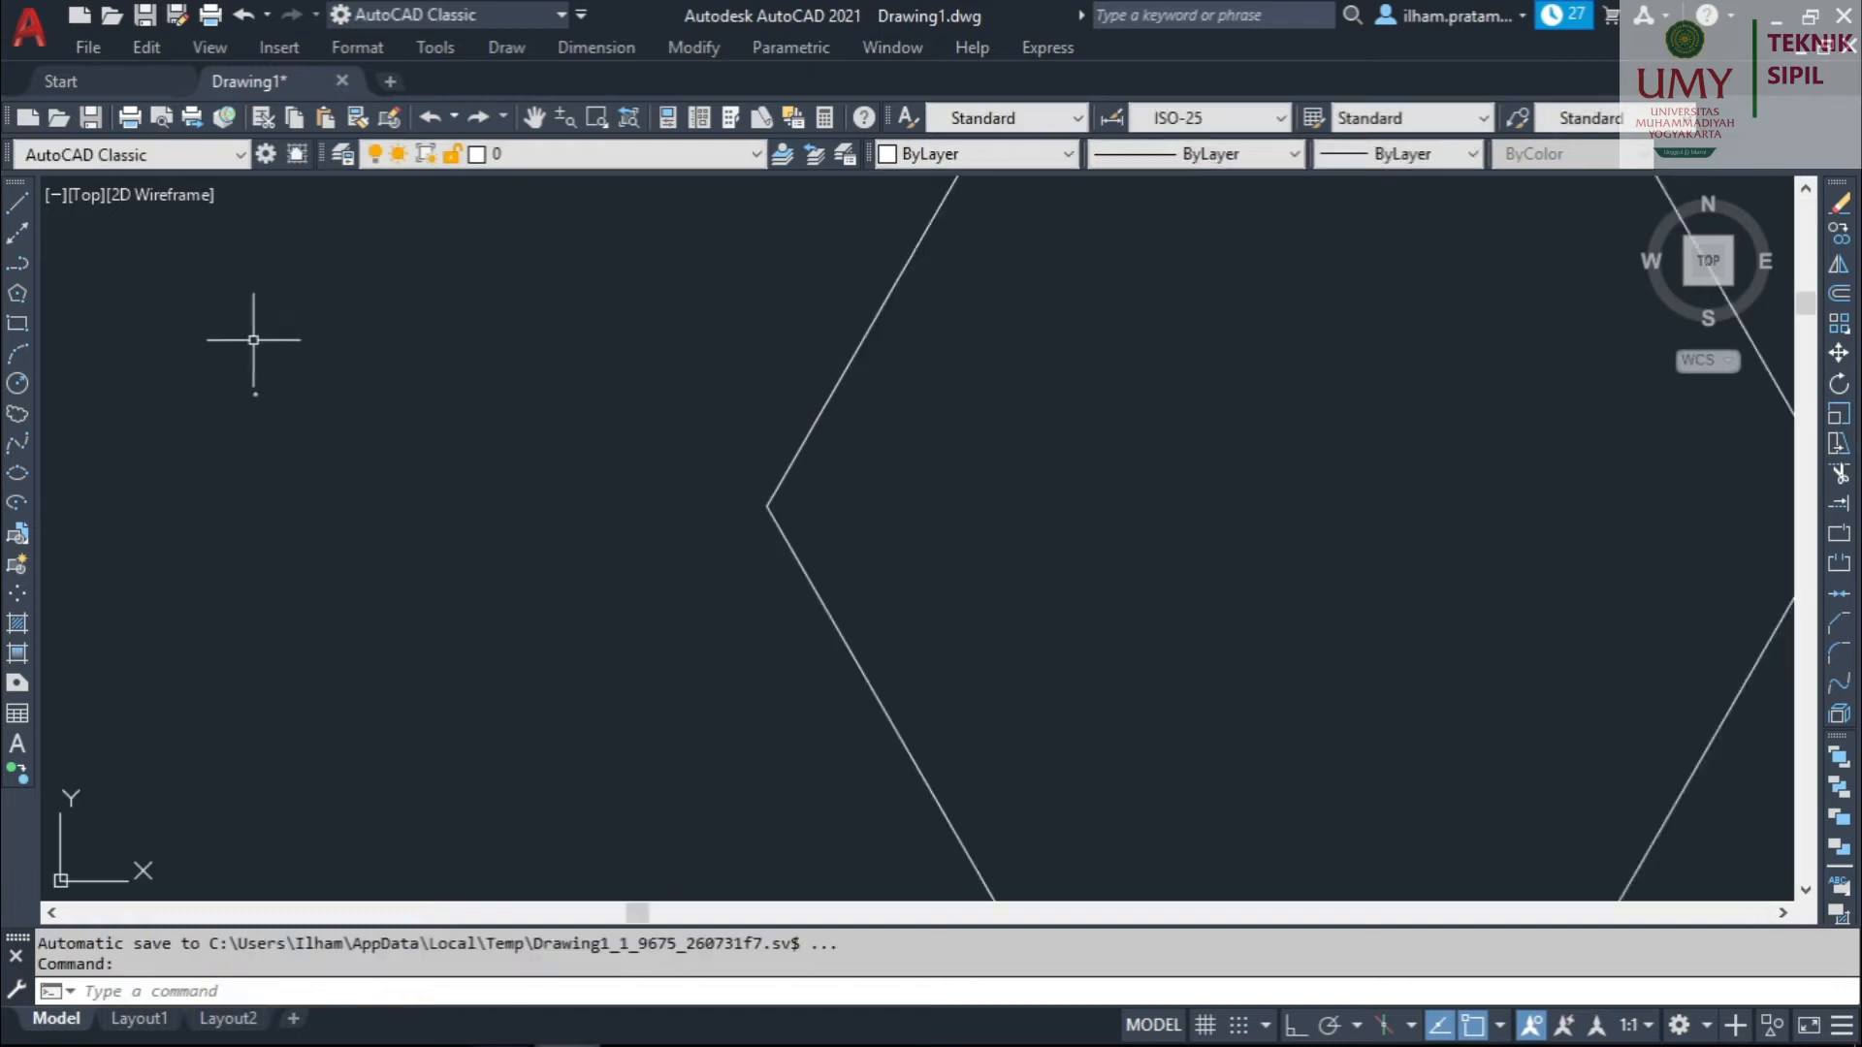
middle_click_drag(199, 469, 416, 698)
scroll(316, 465, "up", 5)
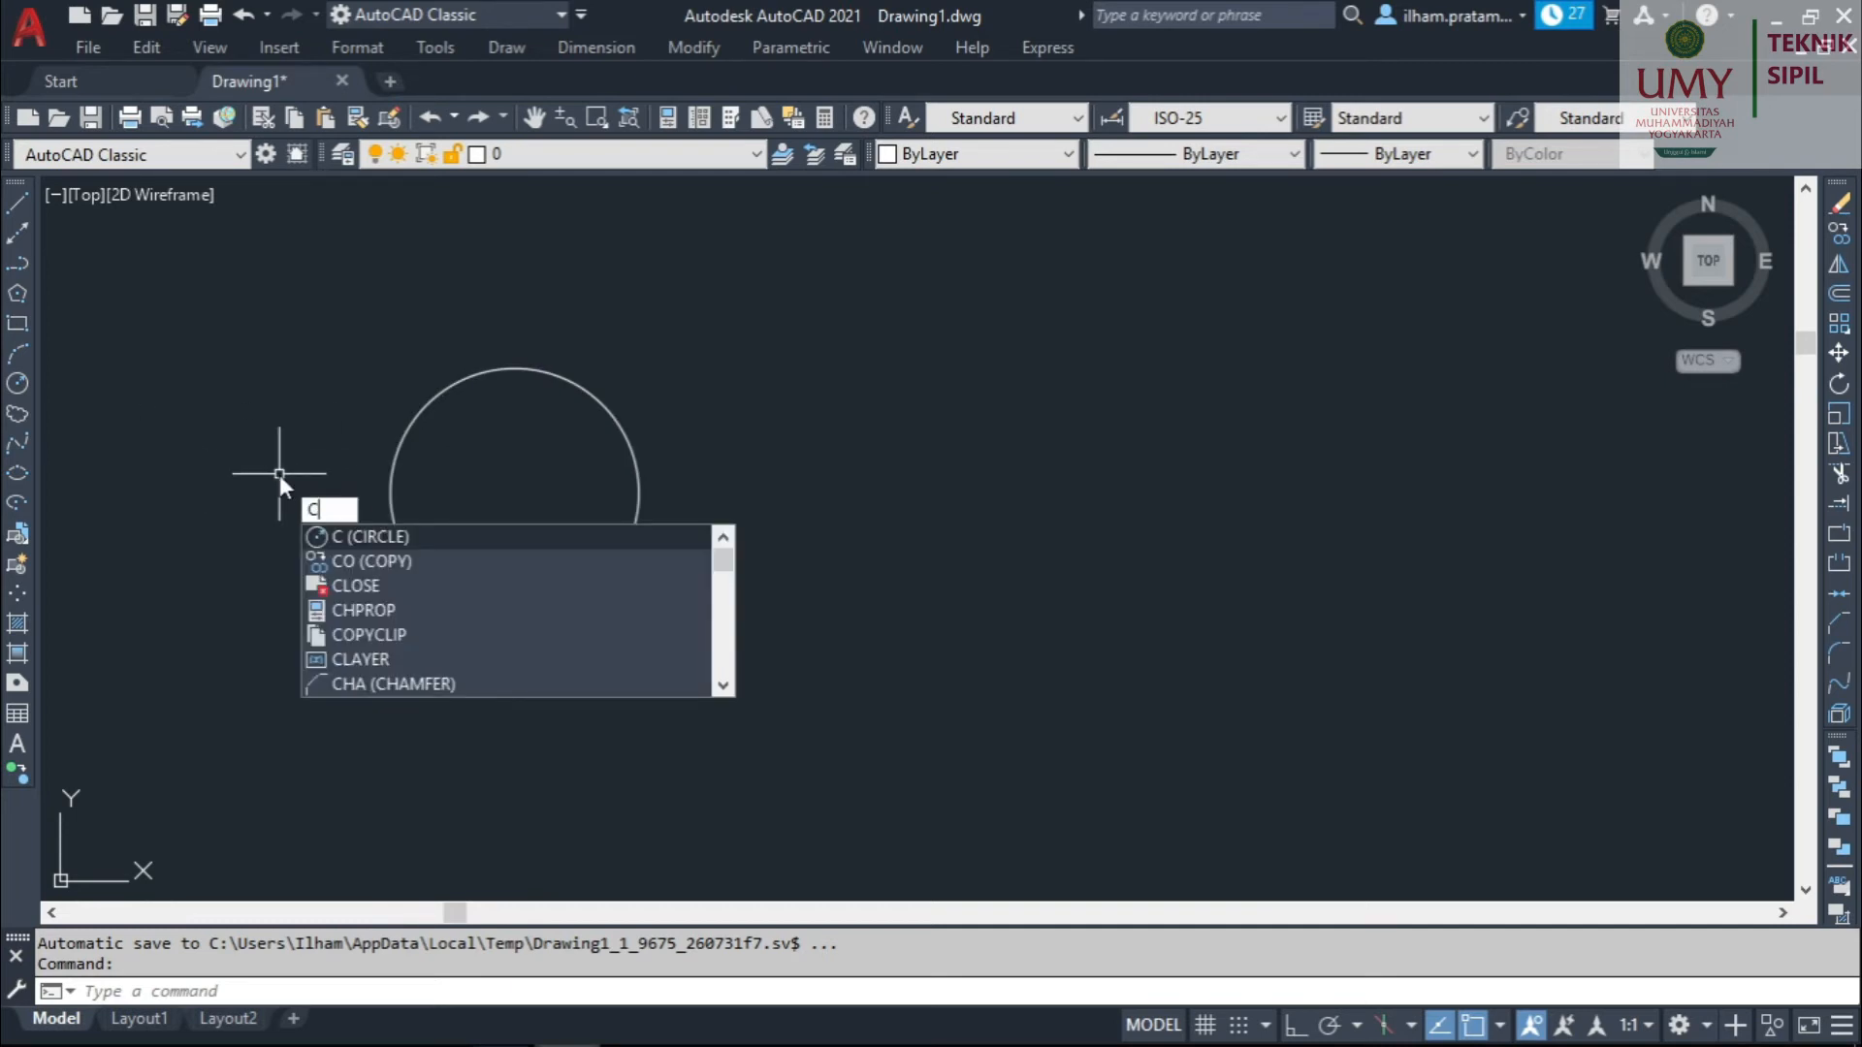
key("Return")
left_click(823, 566)
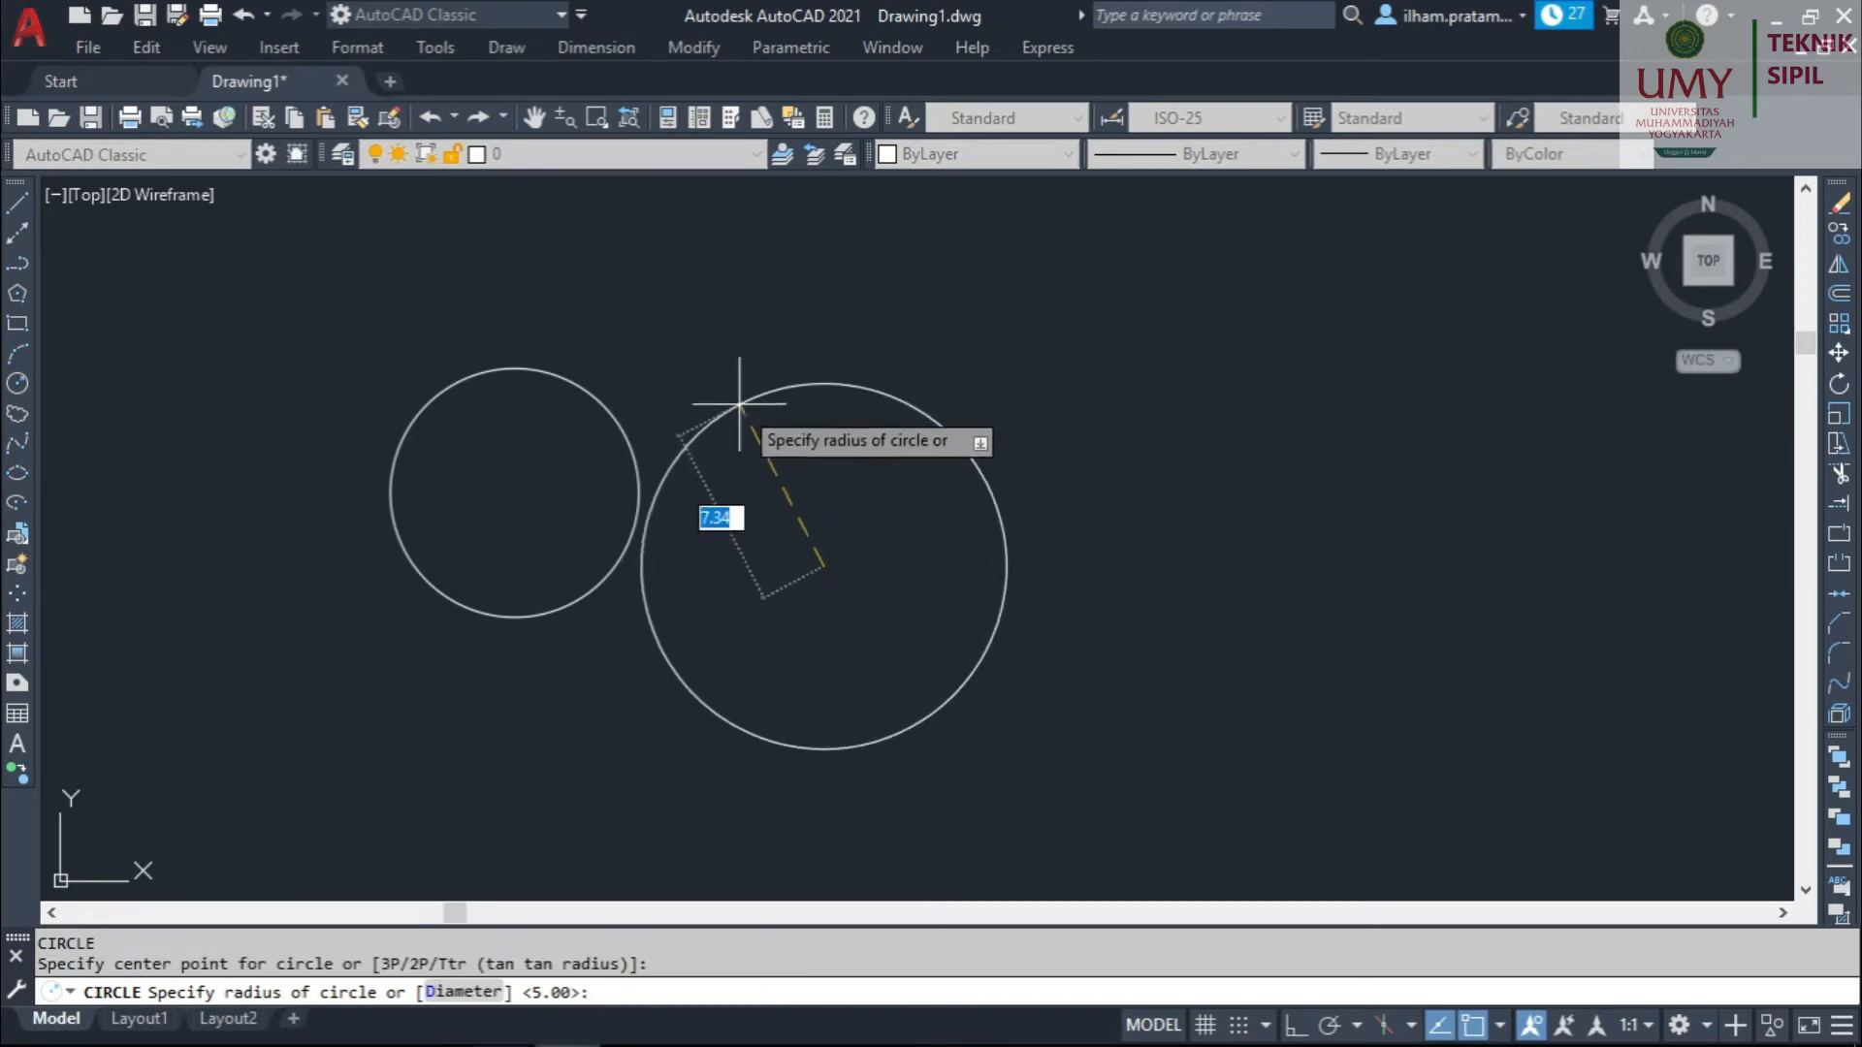
key("Escape")
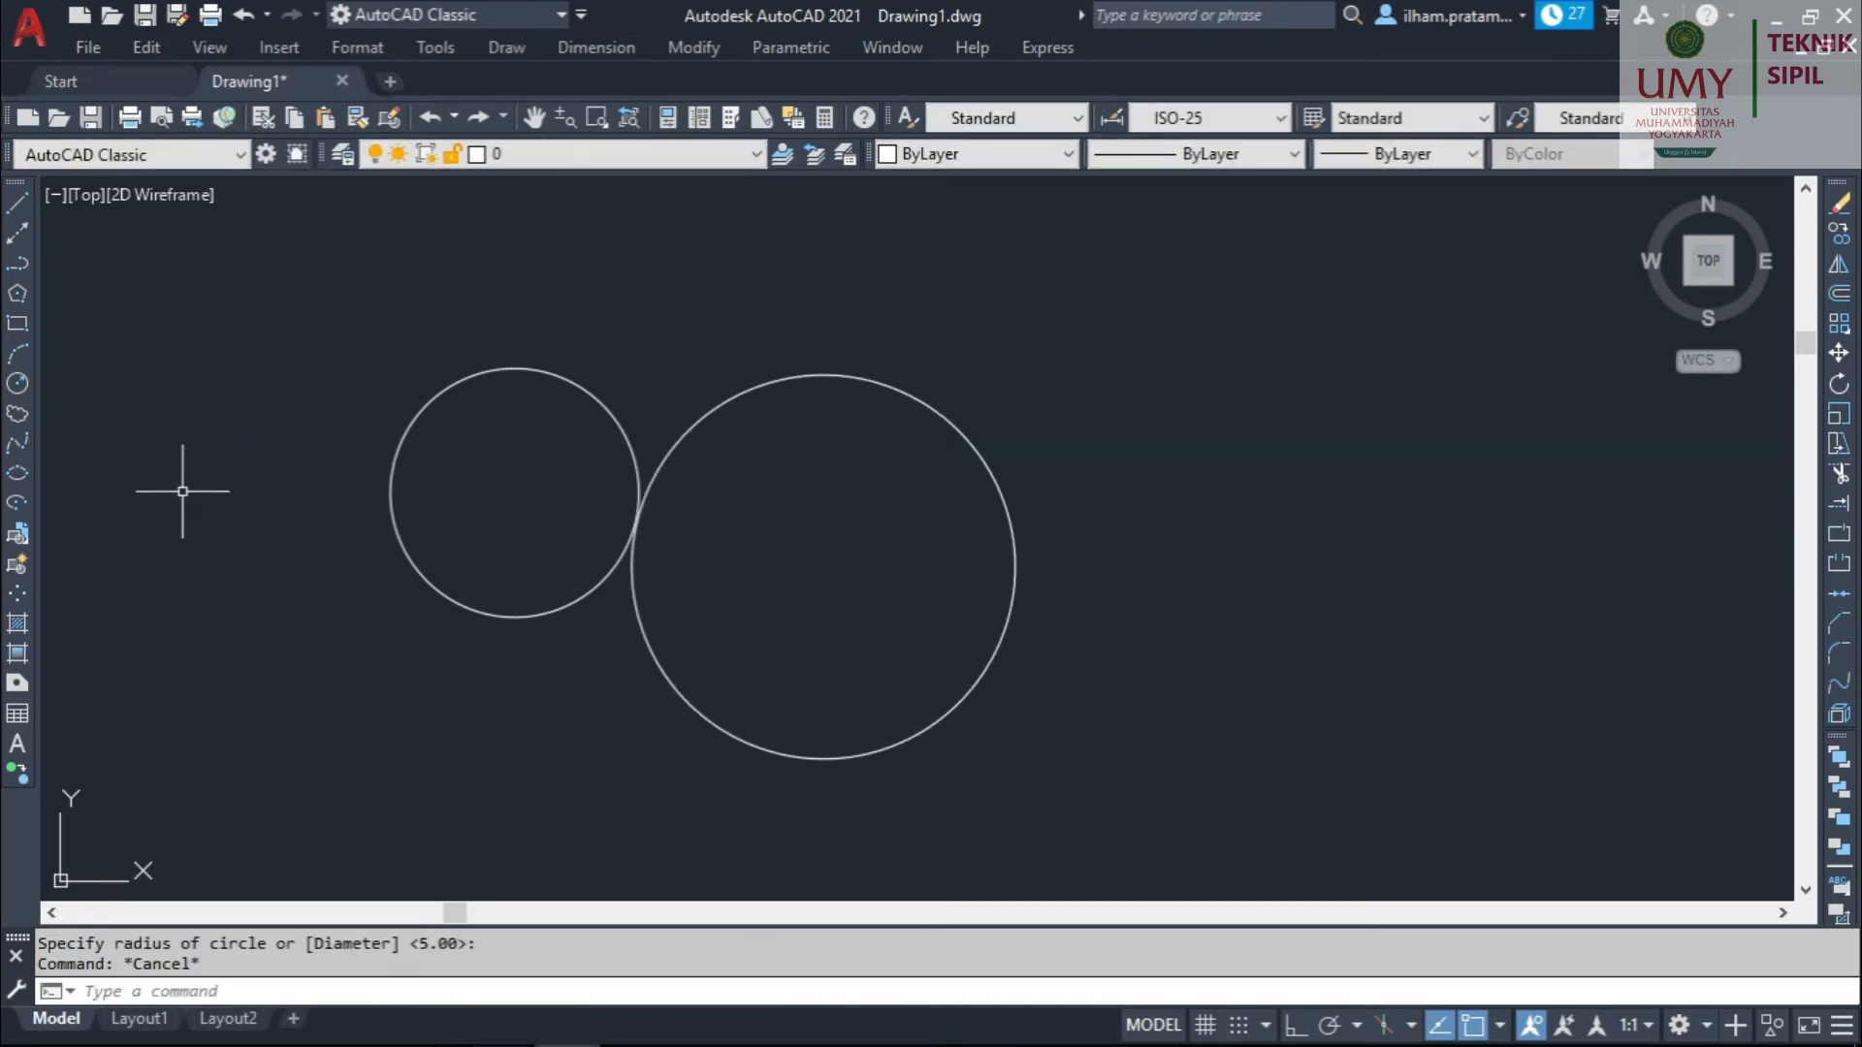
left_click(15, 445)
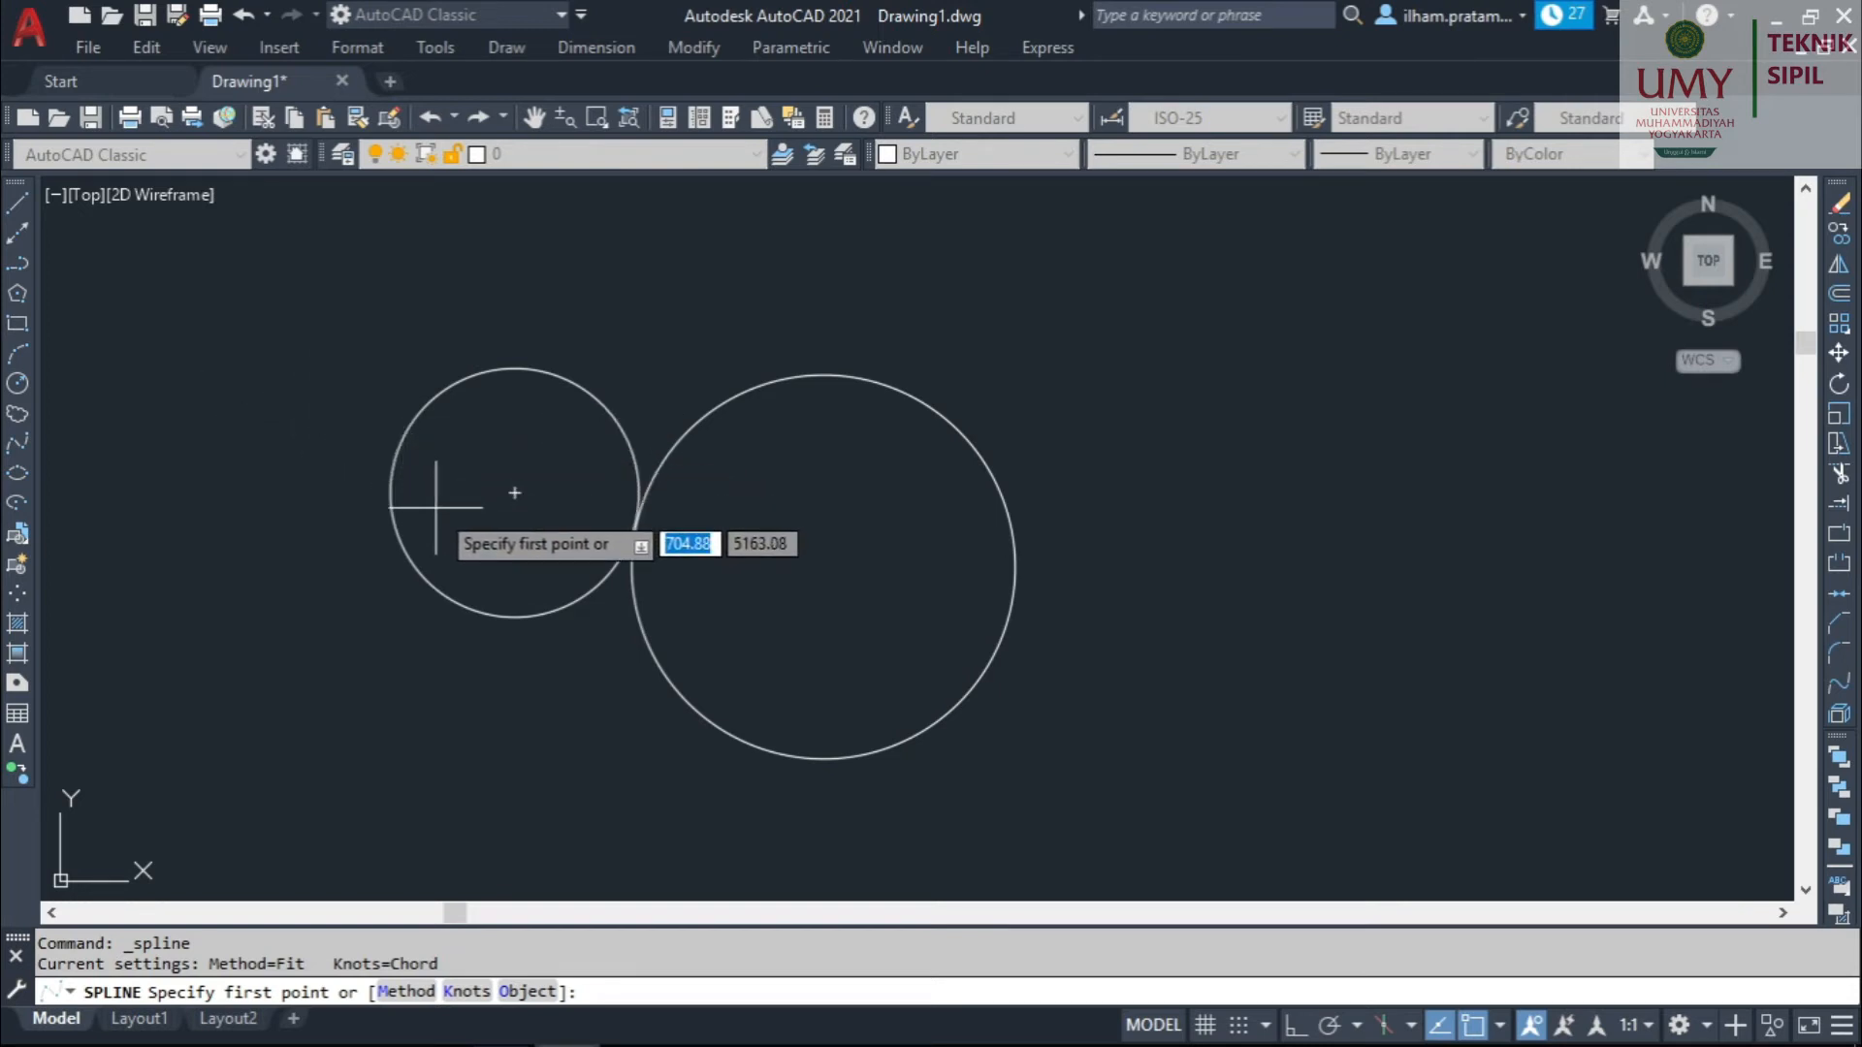
scroll(435, 506, "down", 4)
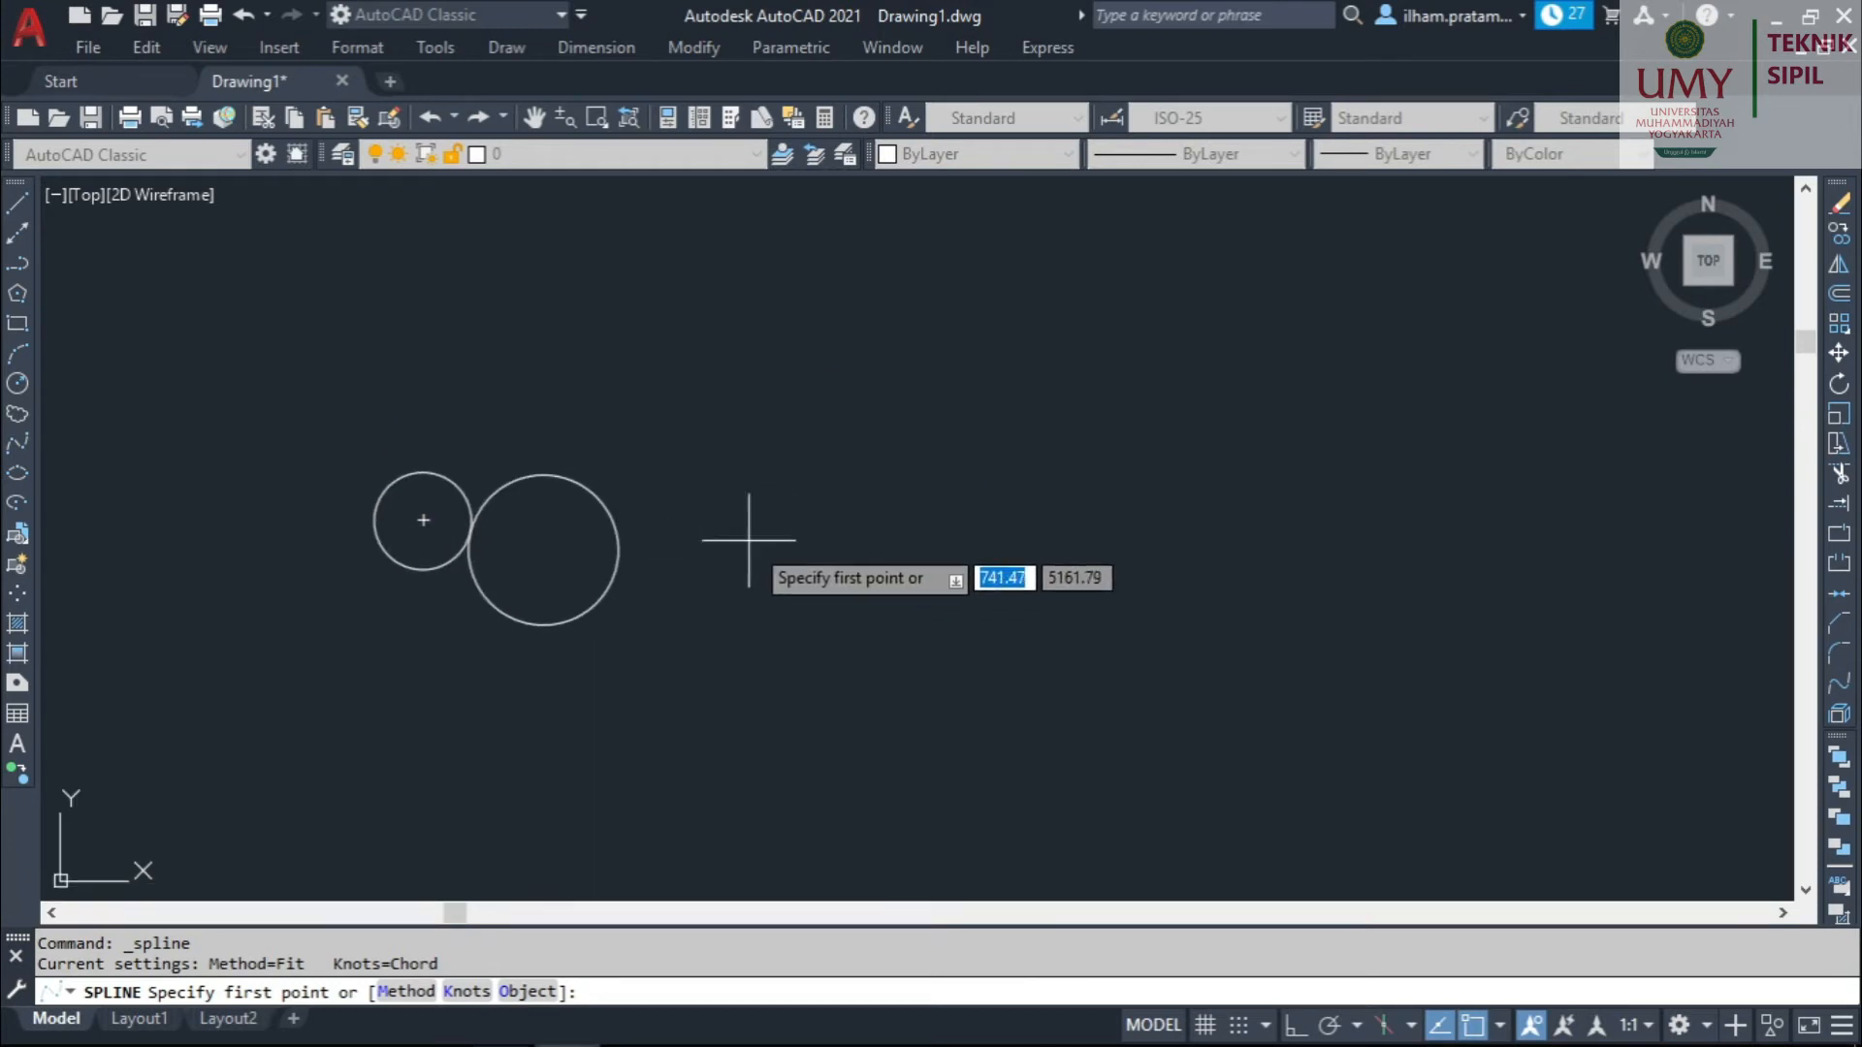
left_click(819, 499)
left_click(784, 302)
left_click(973, 241)
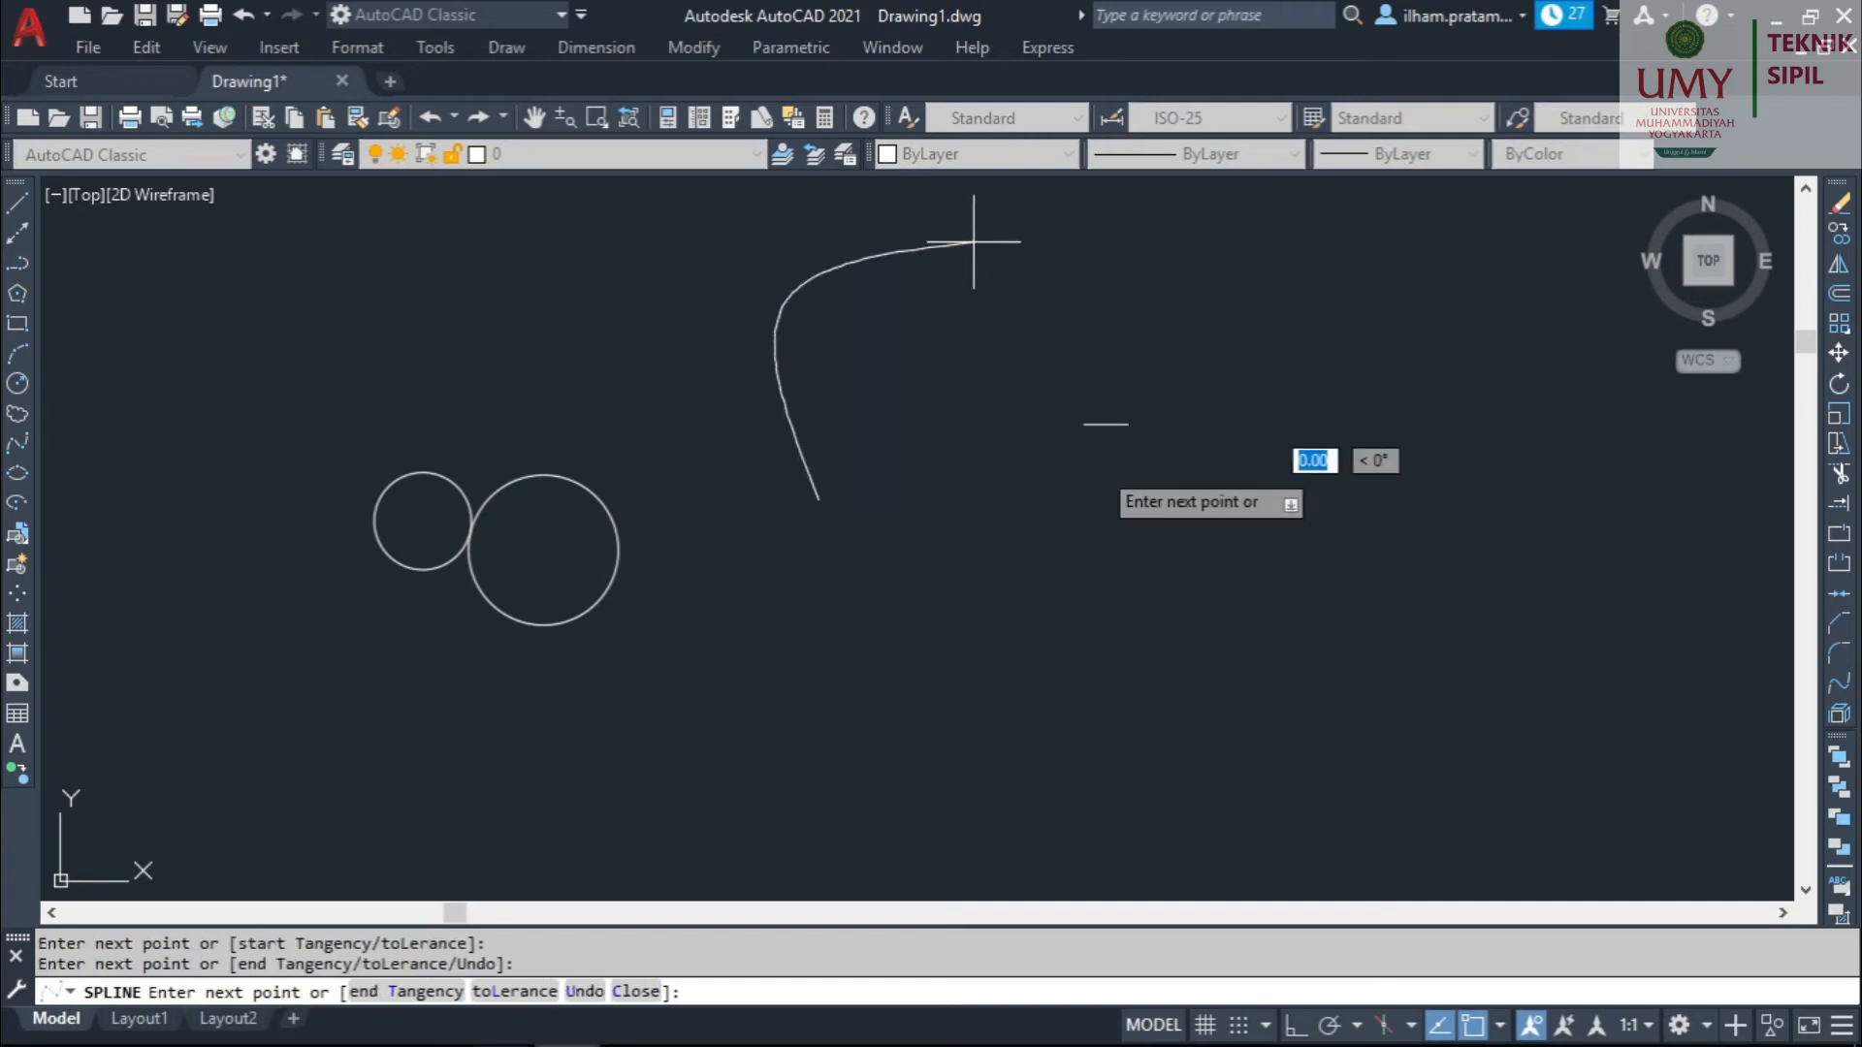
left_click(1136, 550)
left_click(943, 690)
left_click(801, 500)
key("Escape")
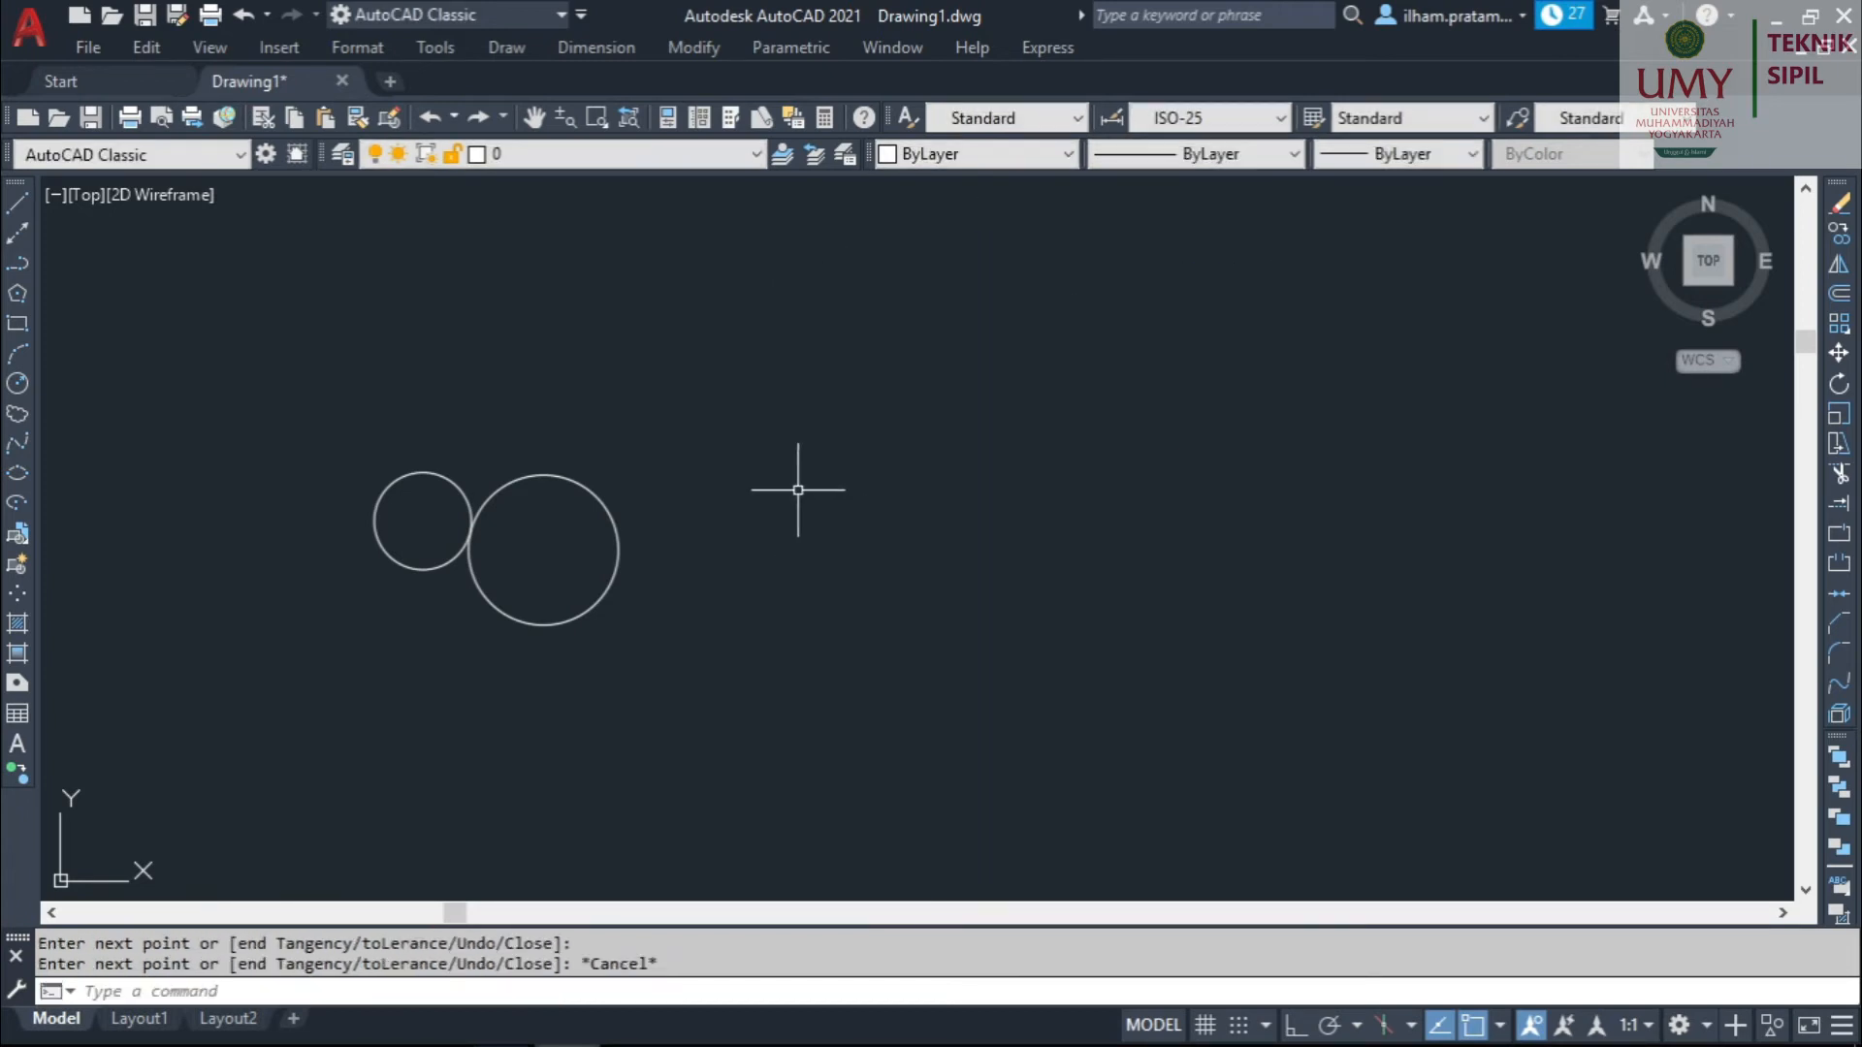
Draw a freeform spline starting at the larger circle's center, looping up and around past its outer side, and returning to the center.
left_click(19, 445)
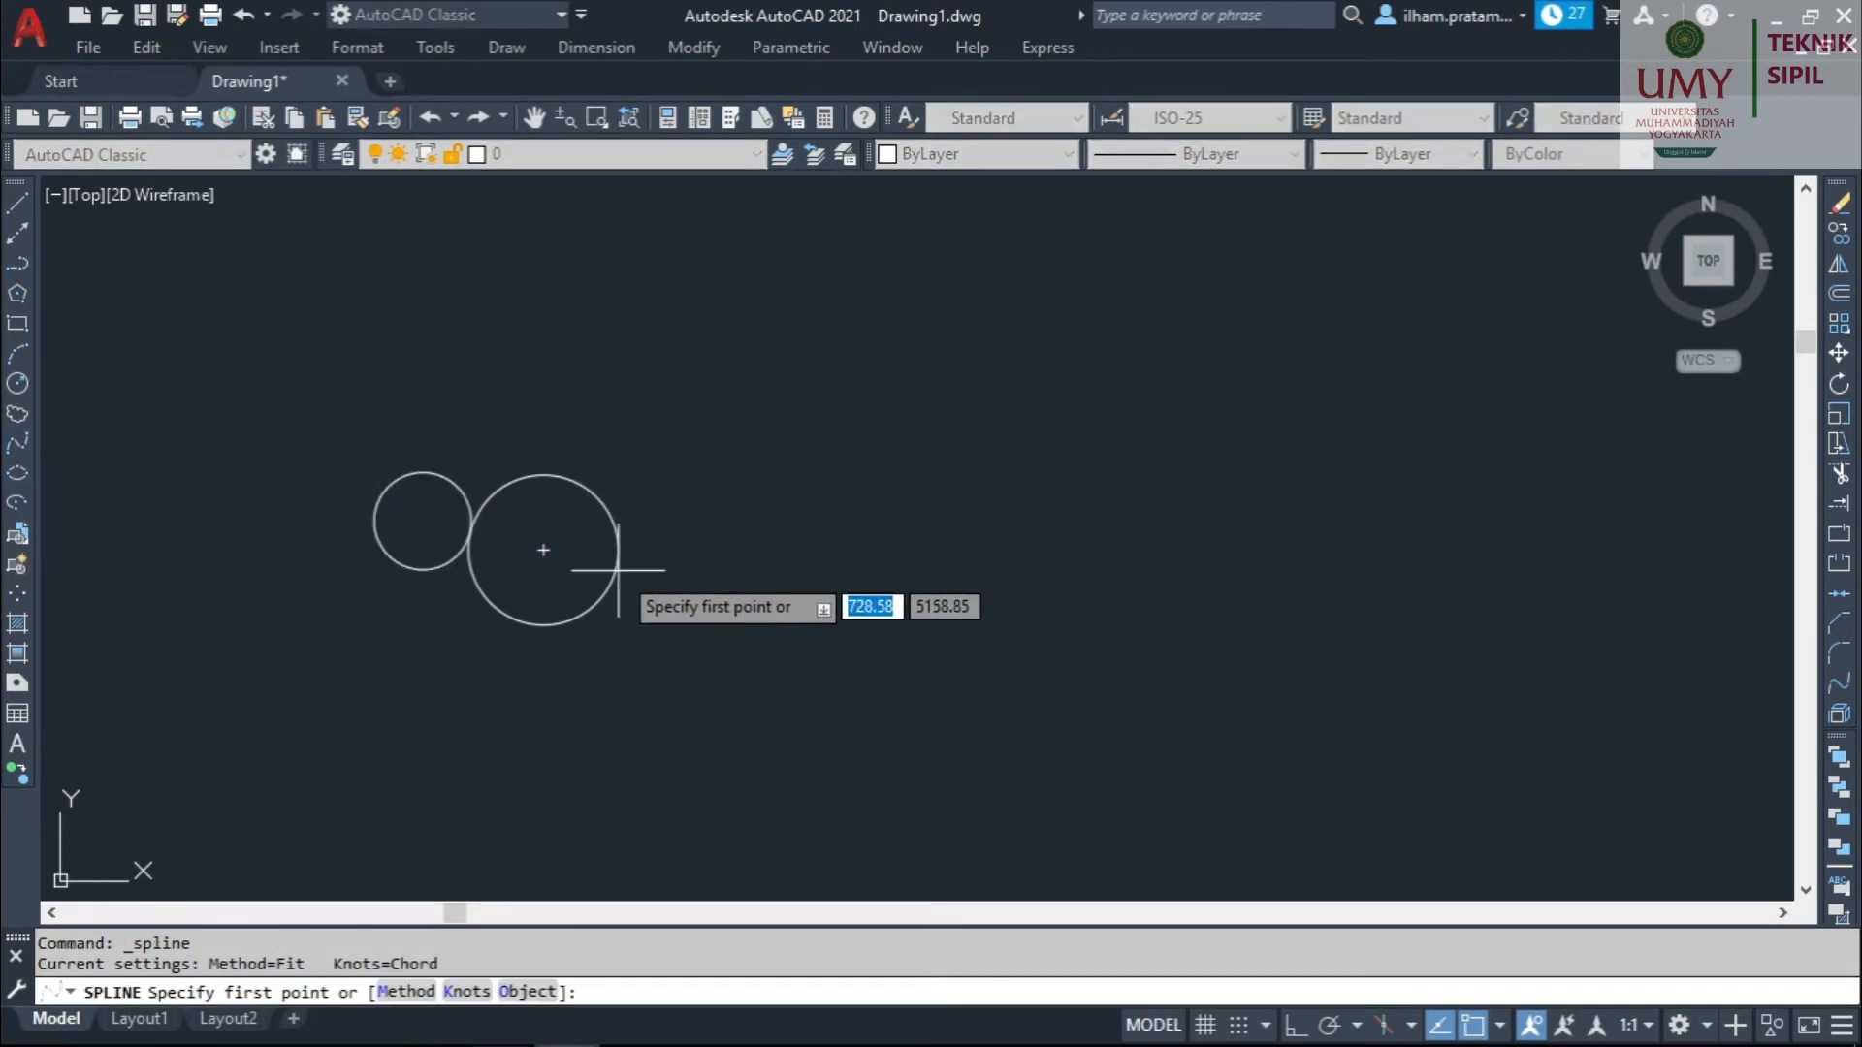
left_click(543, 550)
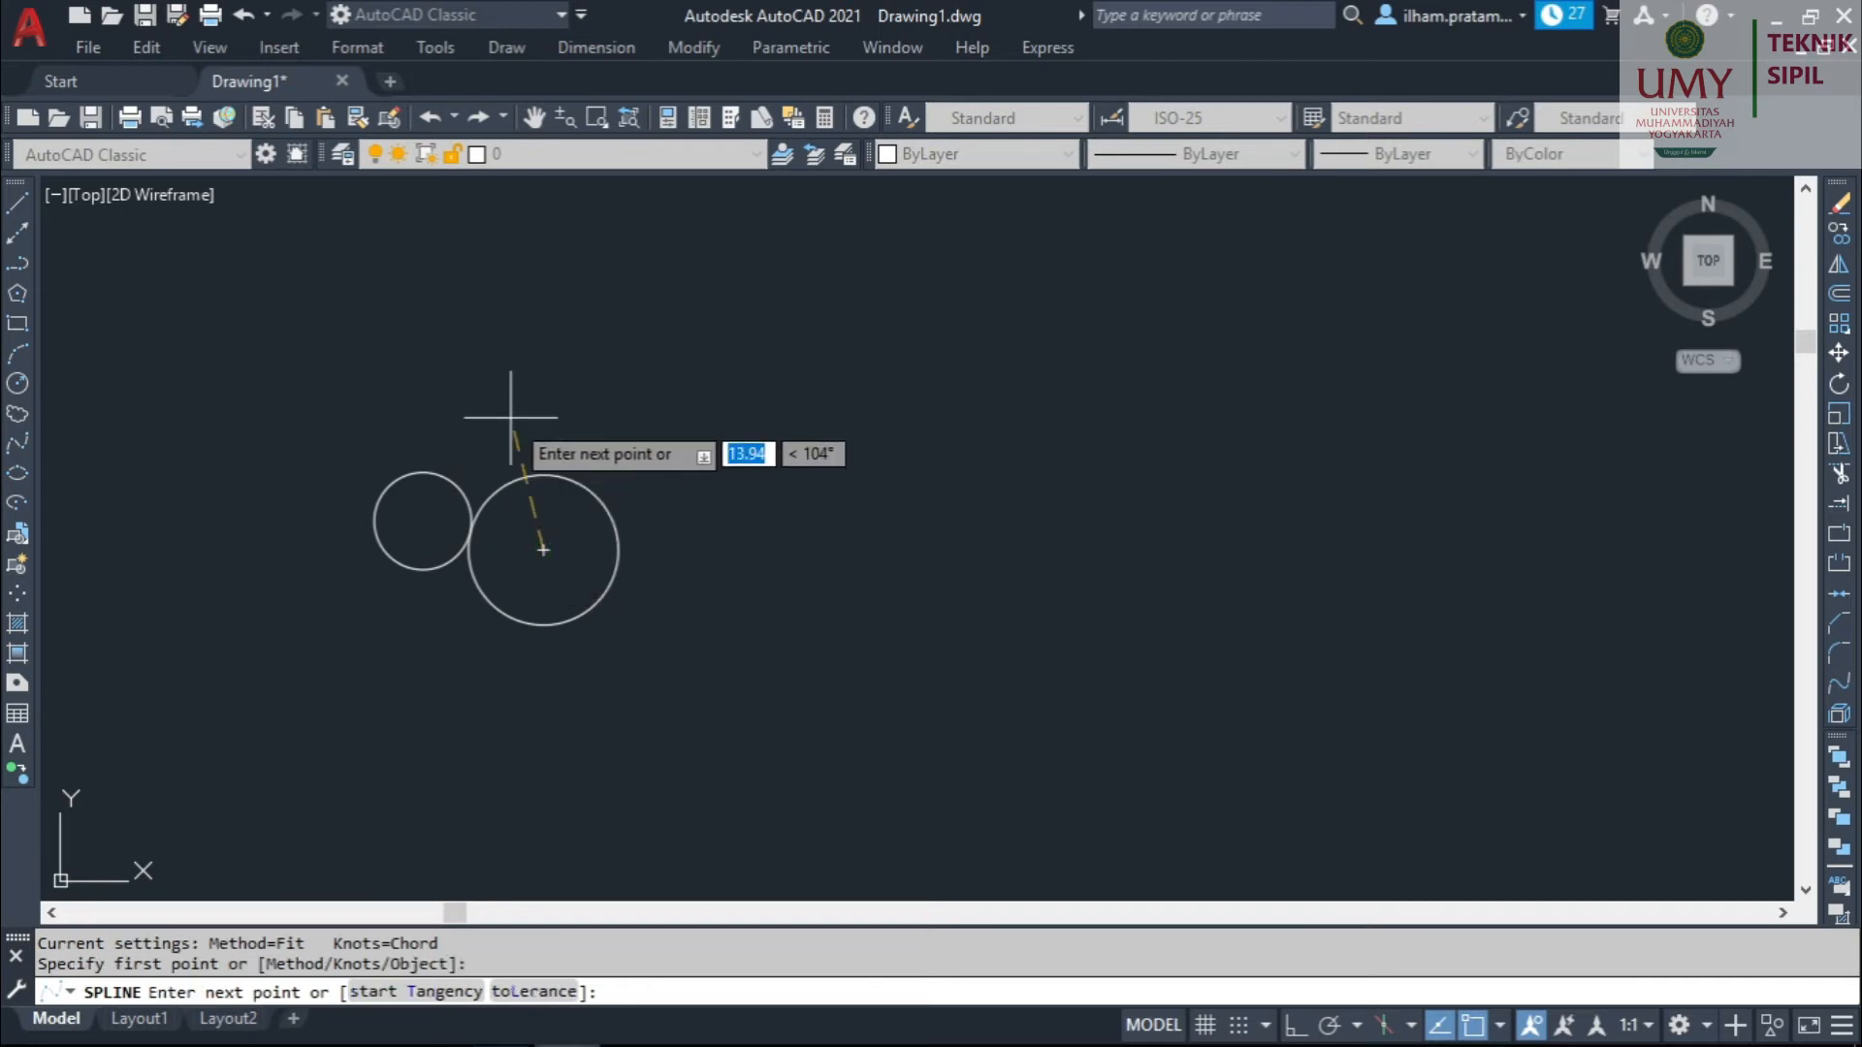
left_click(511, 383)
left_click(756, 351)
left_click(685, 645)
left_click(544, 550)
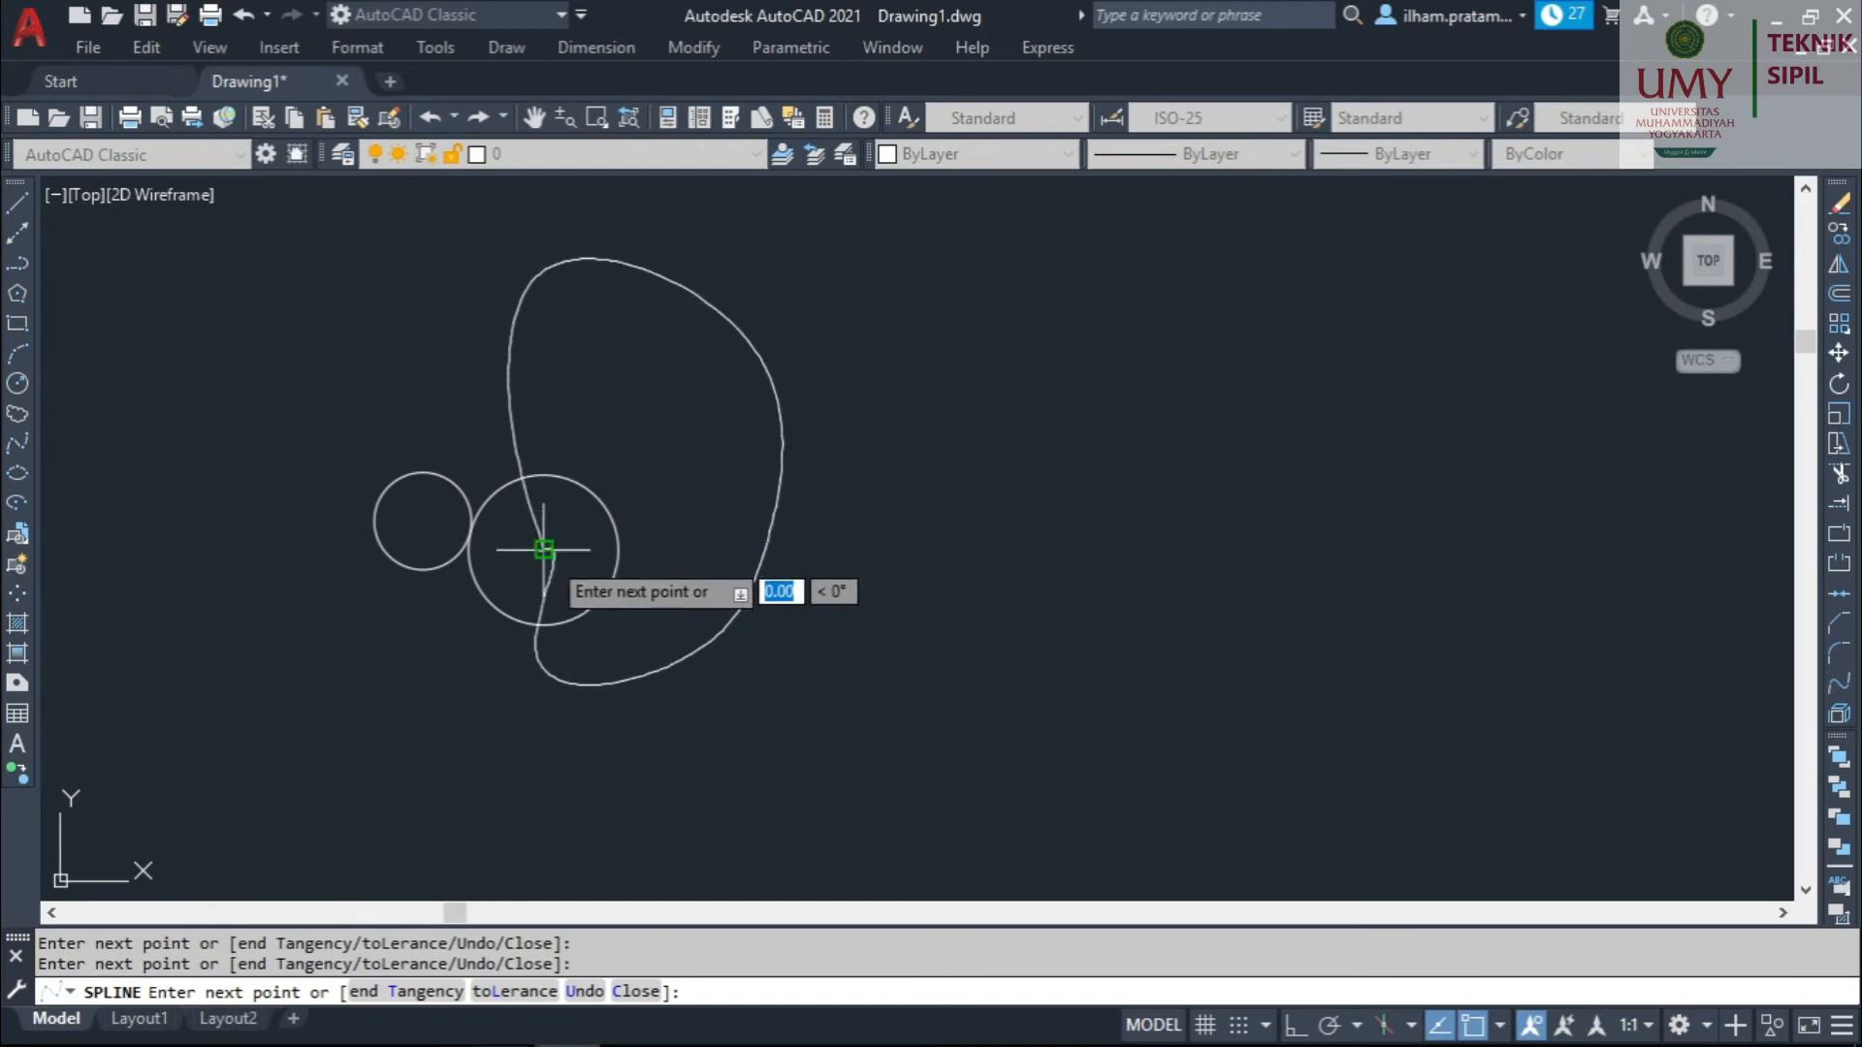
key("Return")
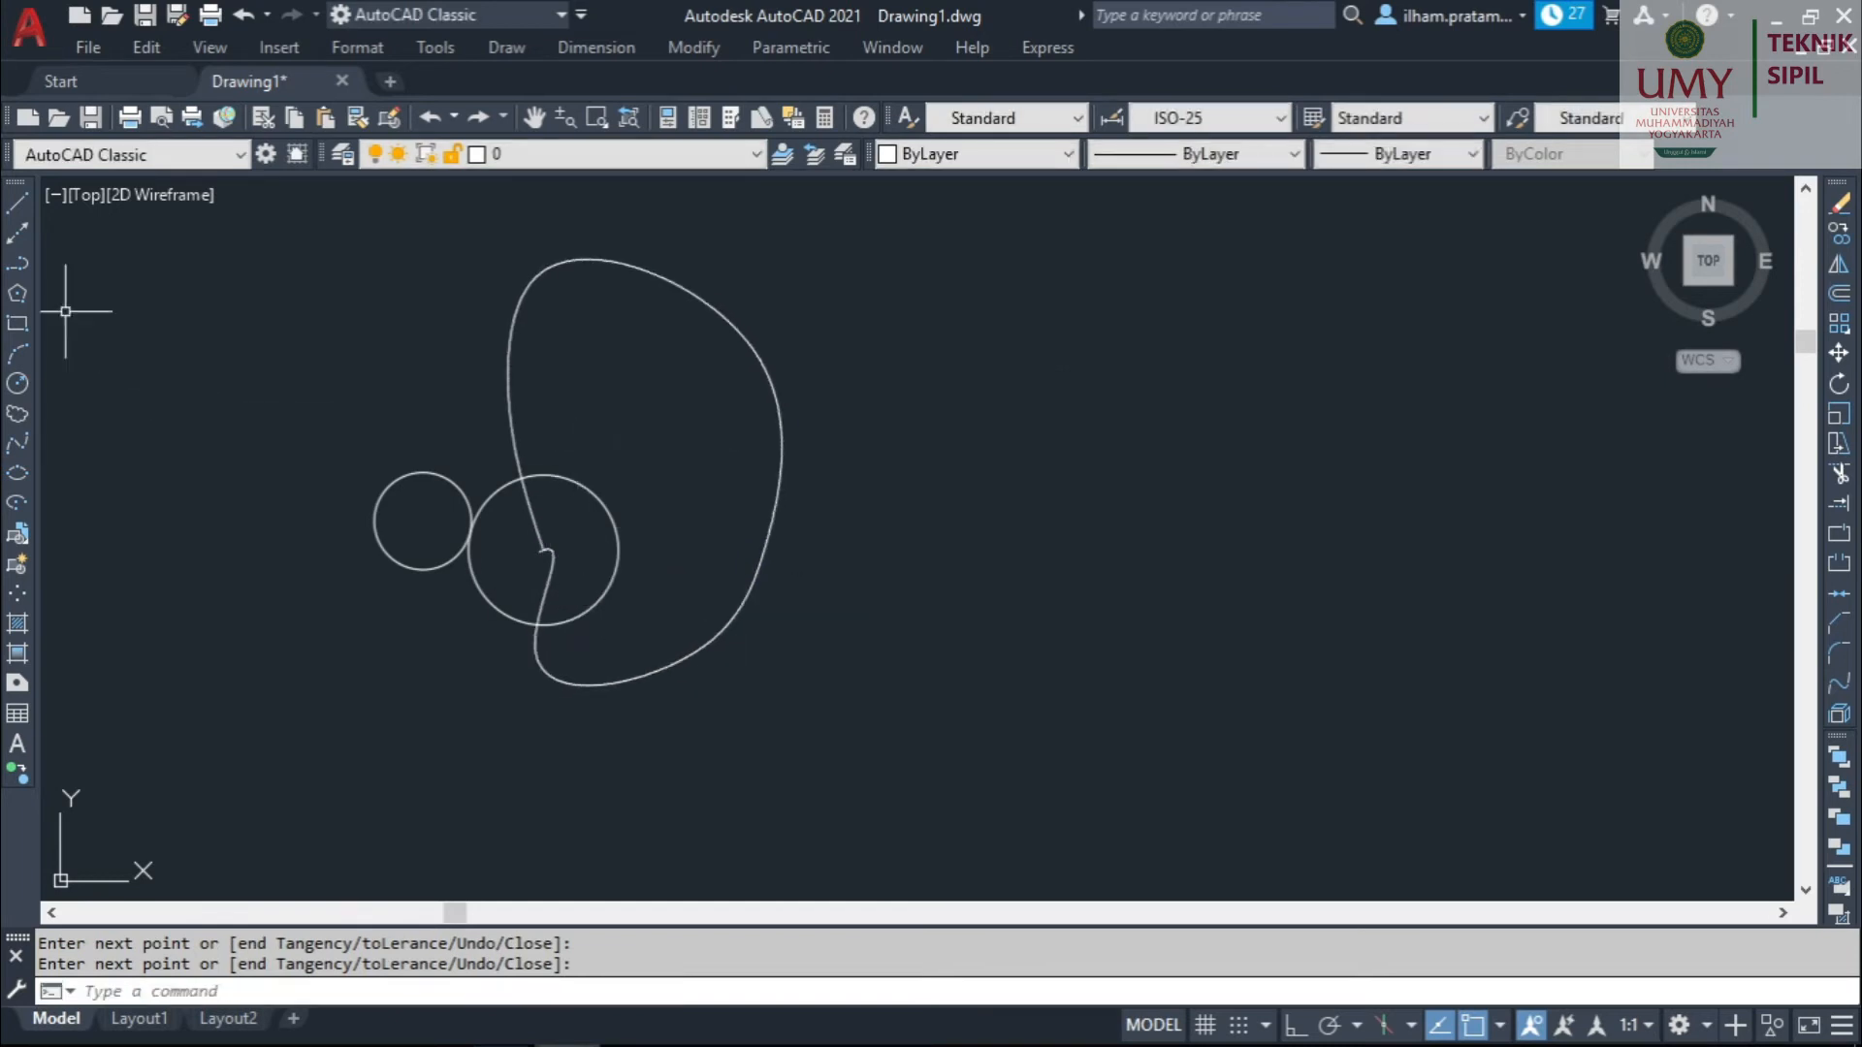
Draw a long, shallow three-point arc sagging slightly downward in the empty area to the right of the spline.
left_click(19, 351)
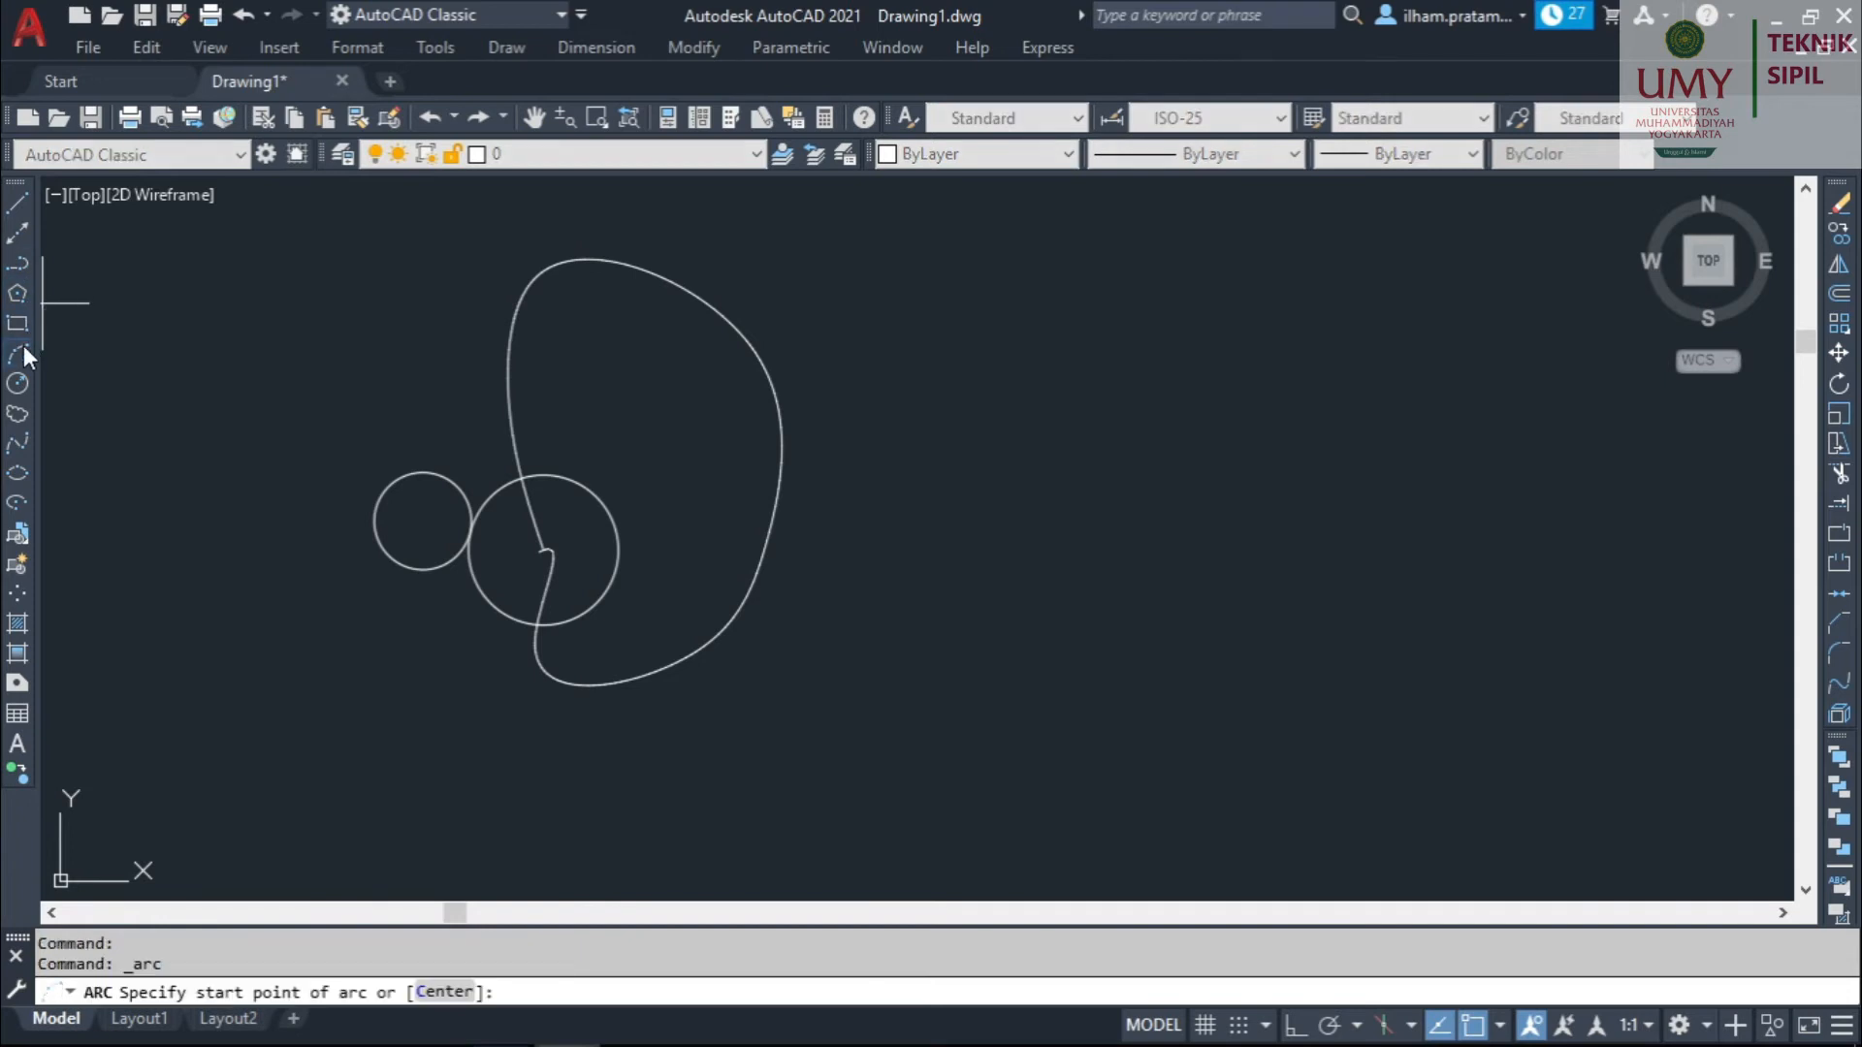
left_click(870, 545)
left_click(1202, 585)
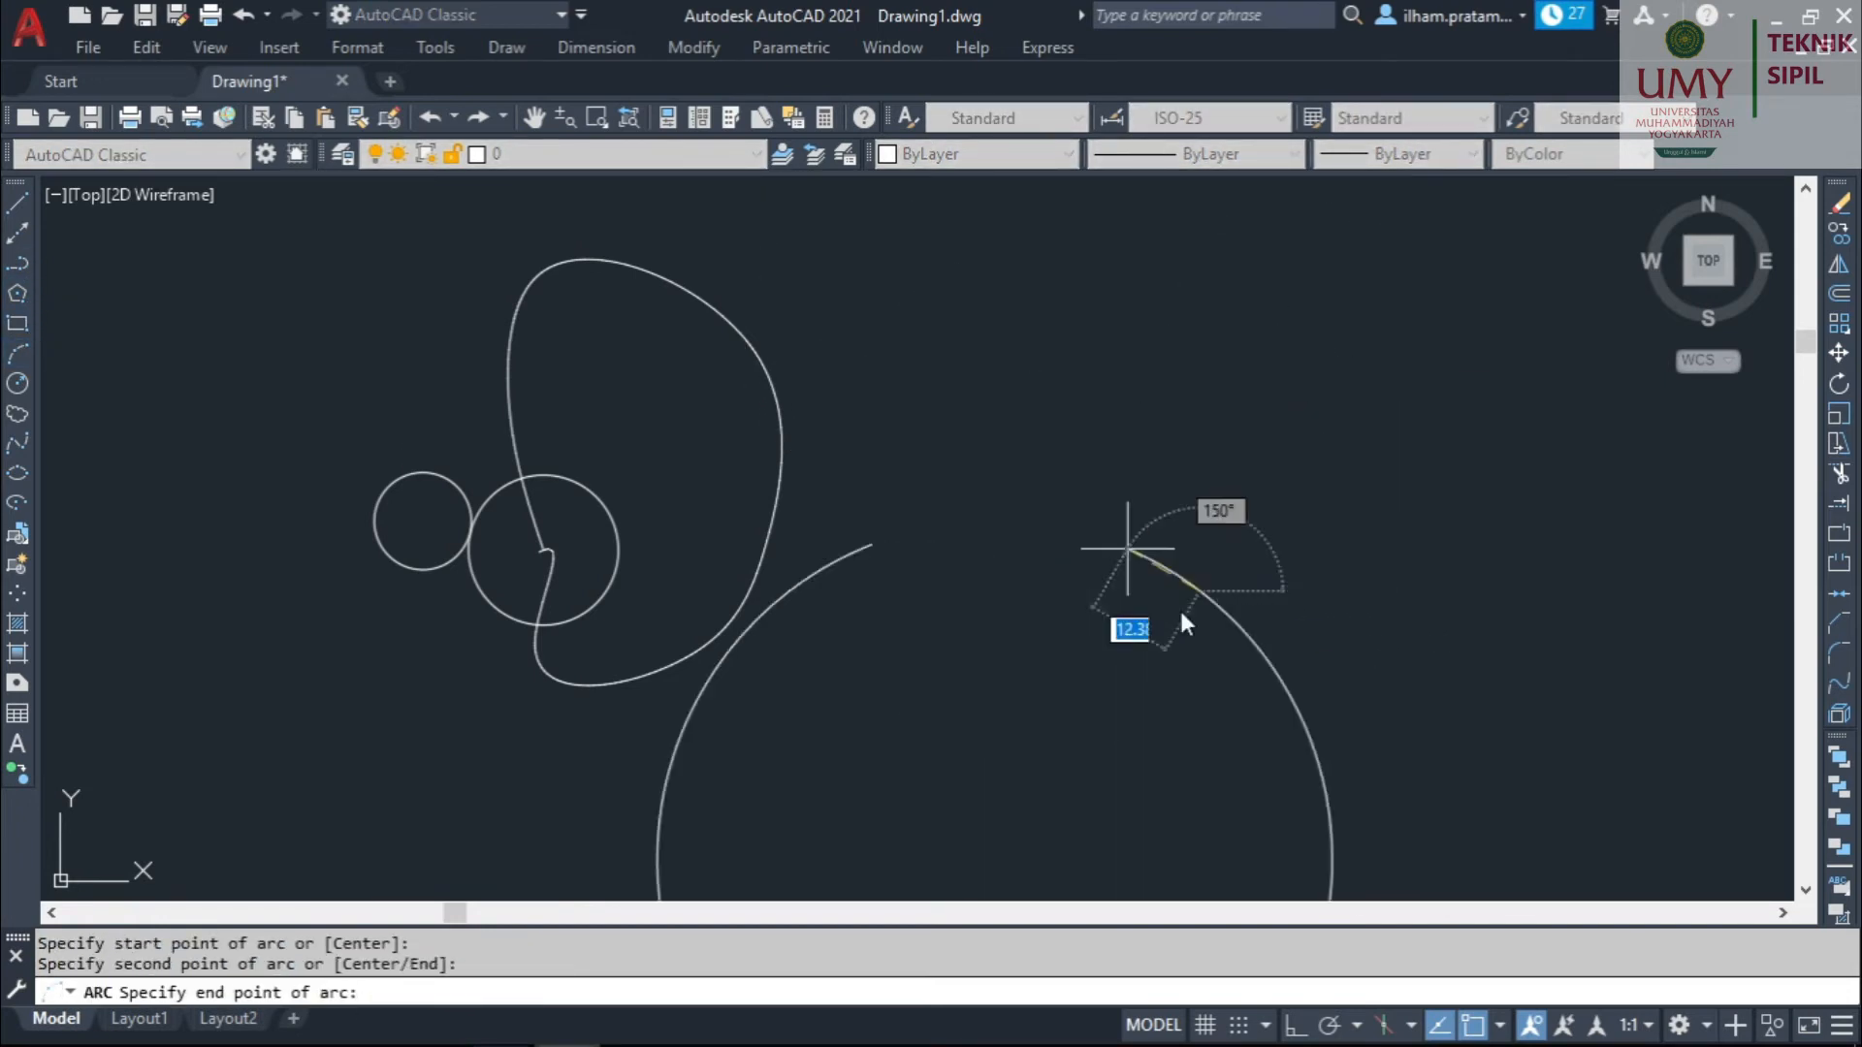
left_click(1338, 588)
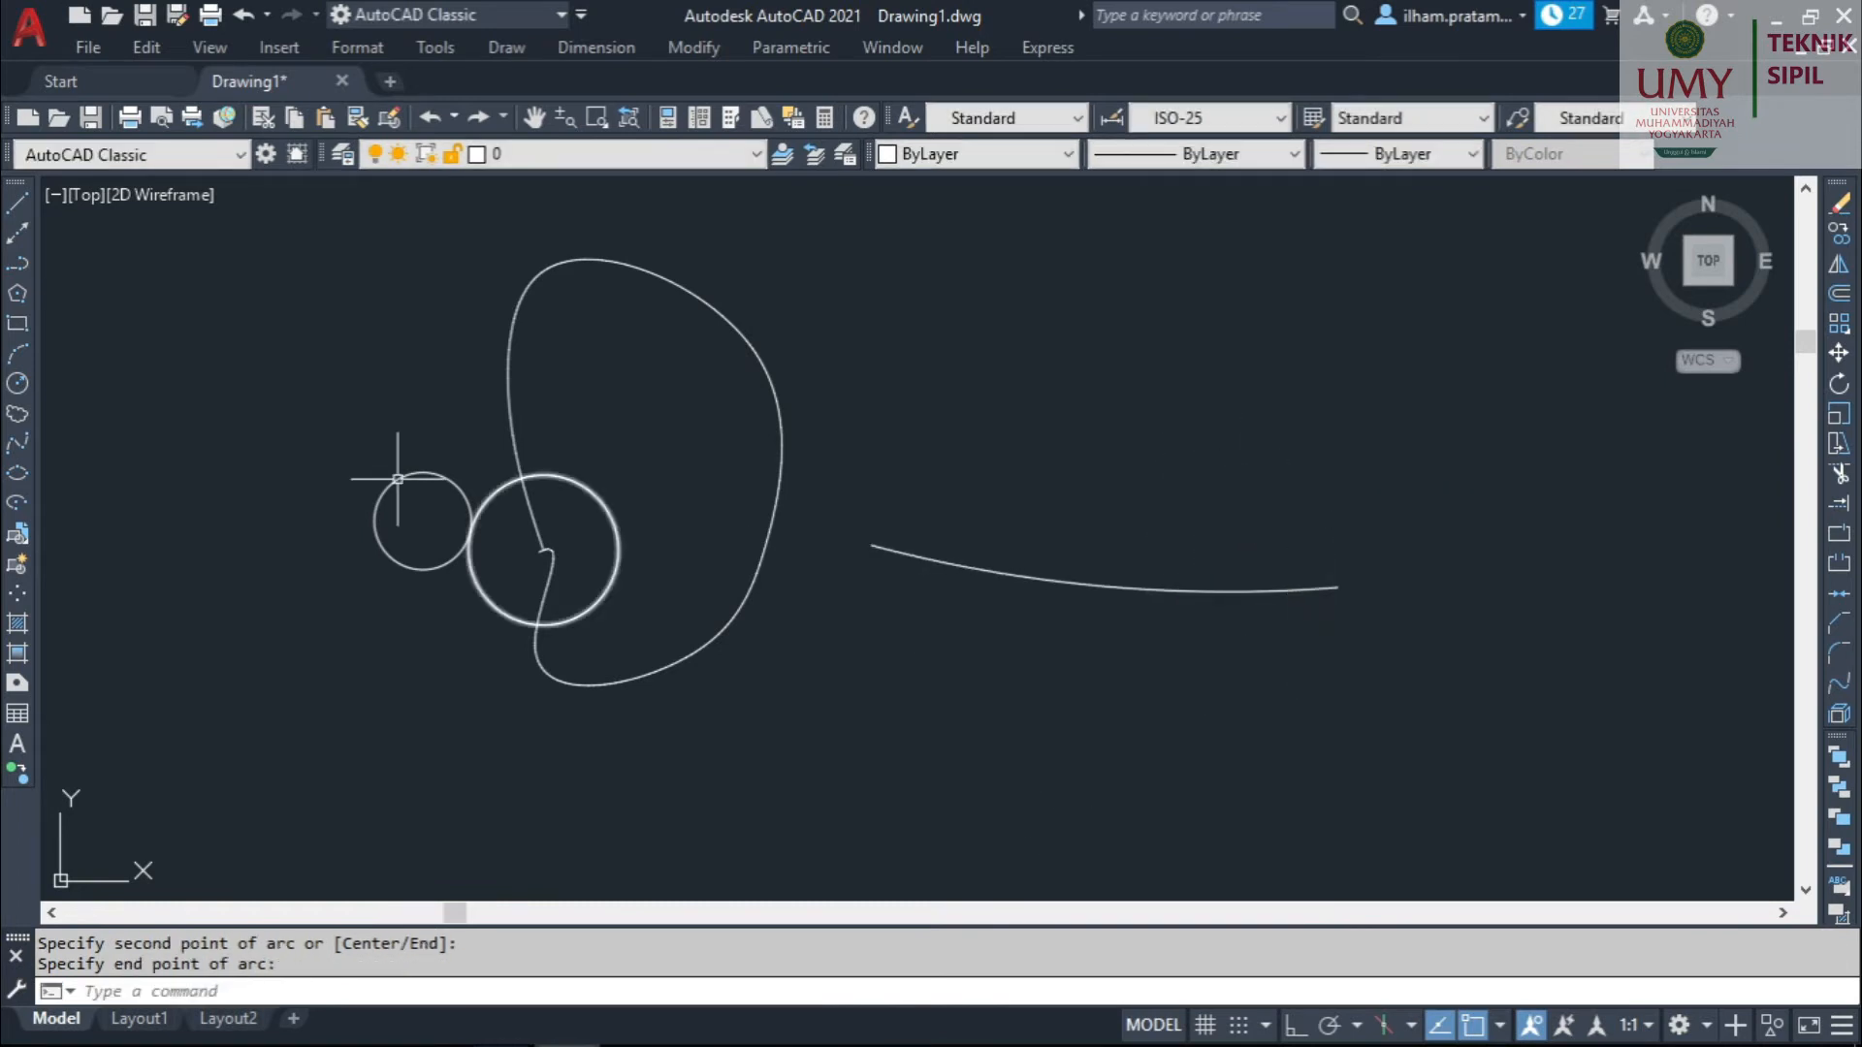
middle_click_drag(994, 487, 923, 513)
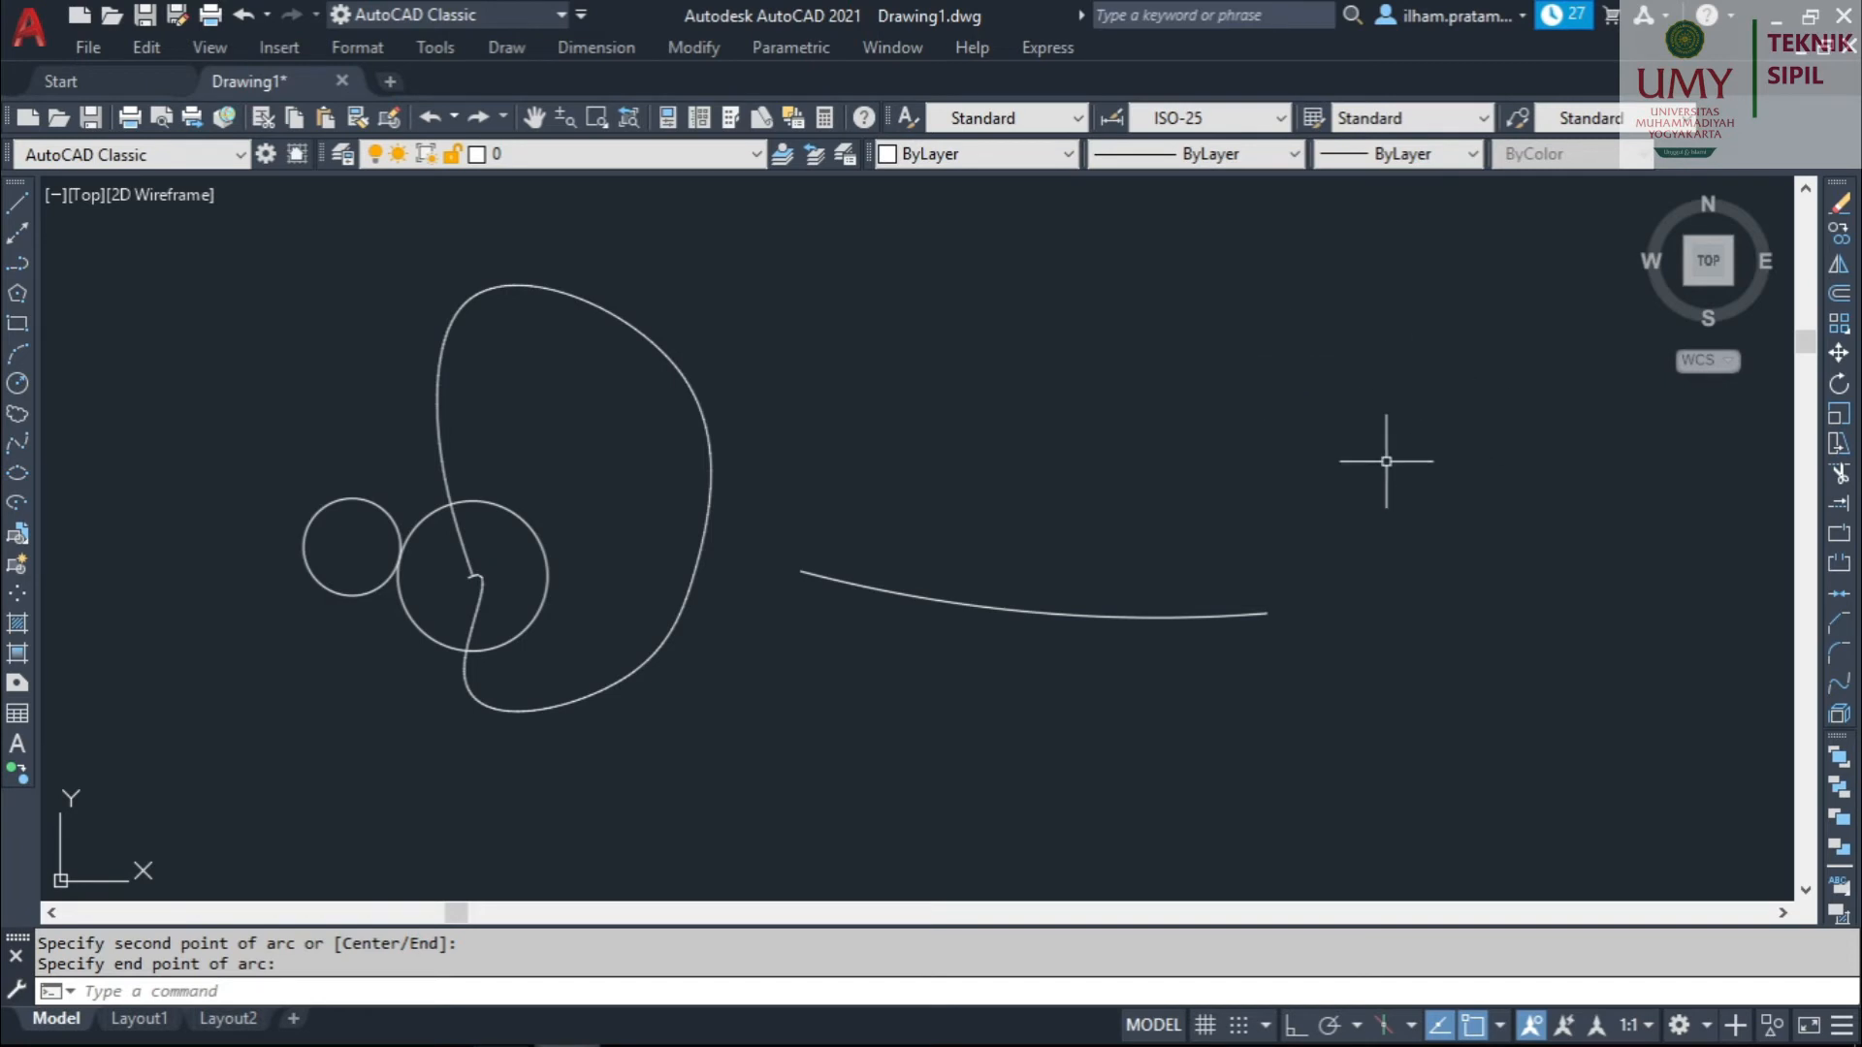
Erase the shallow arc, the spline and the larger circle together.
left_click(1840, 209)
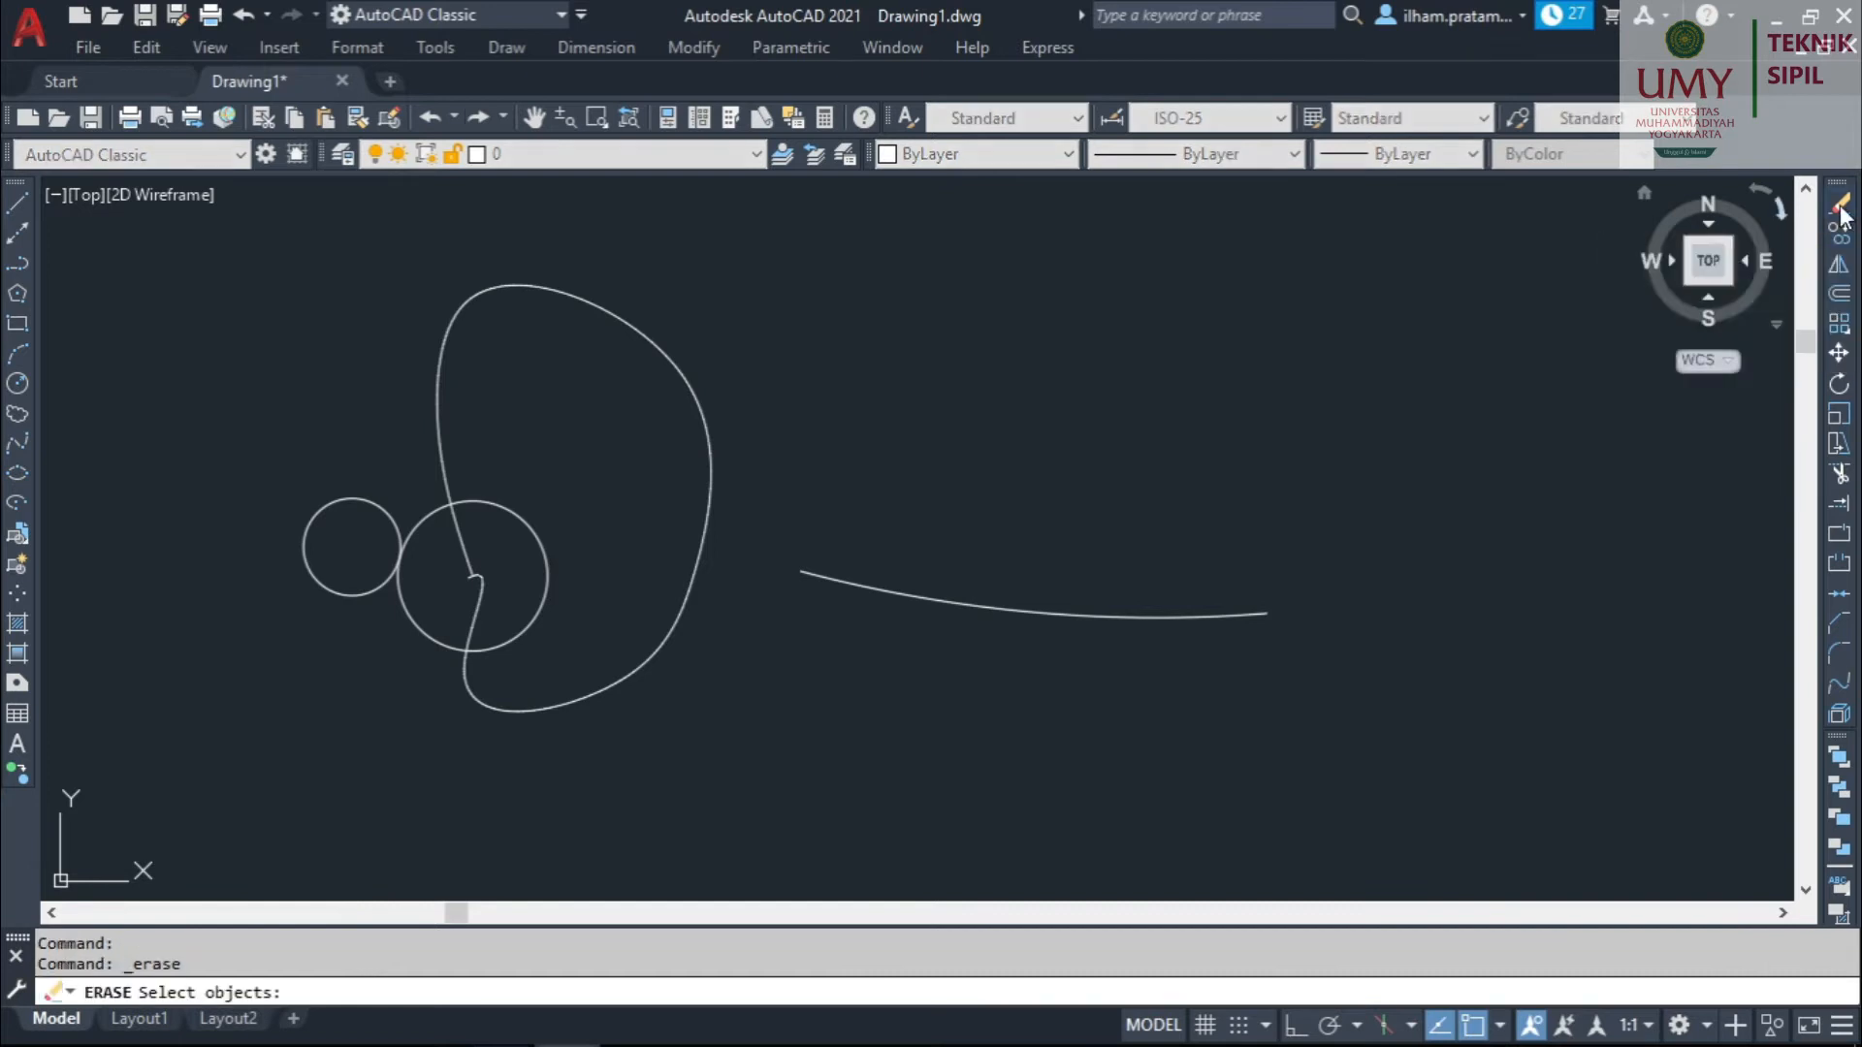
left_click(1180, 614)
left_click(710, 504)
left_click(541, 559)
key("Return")
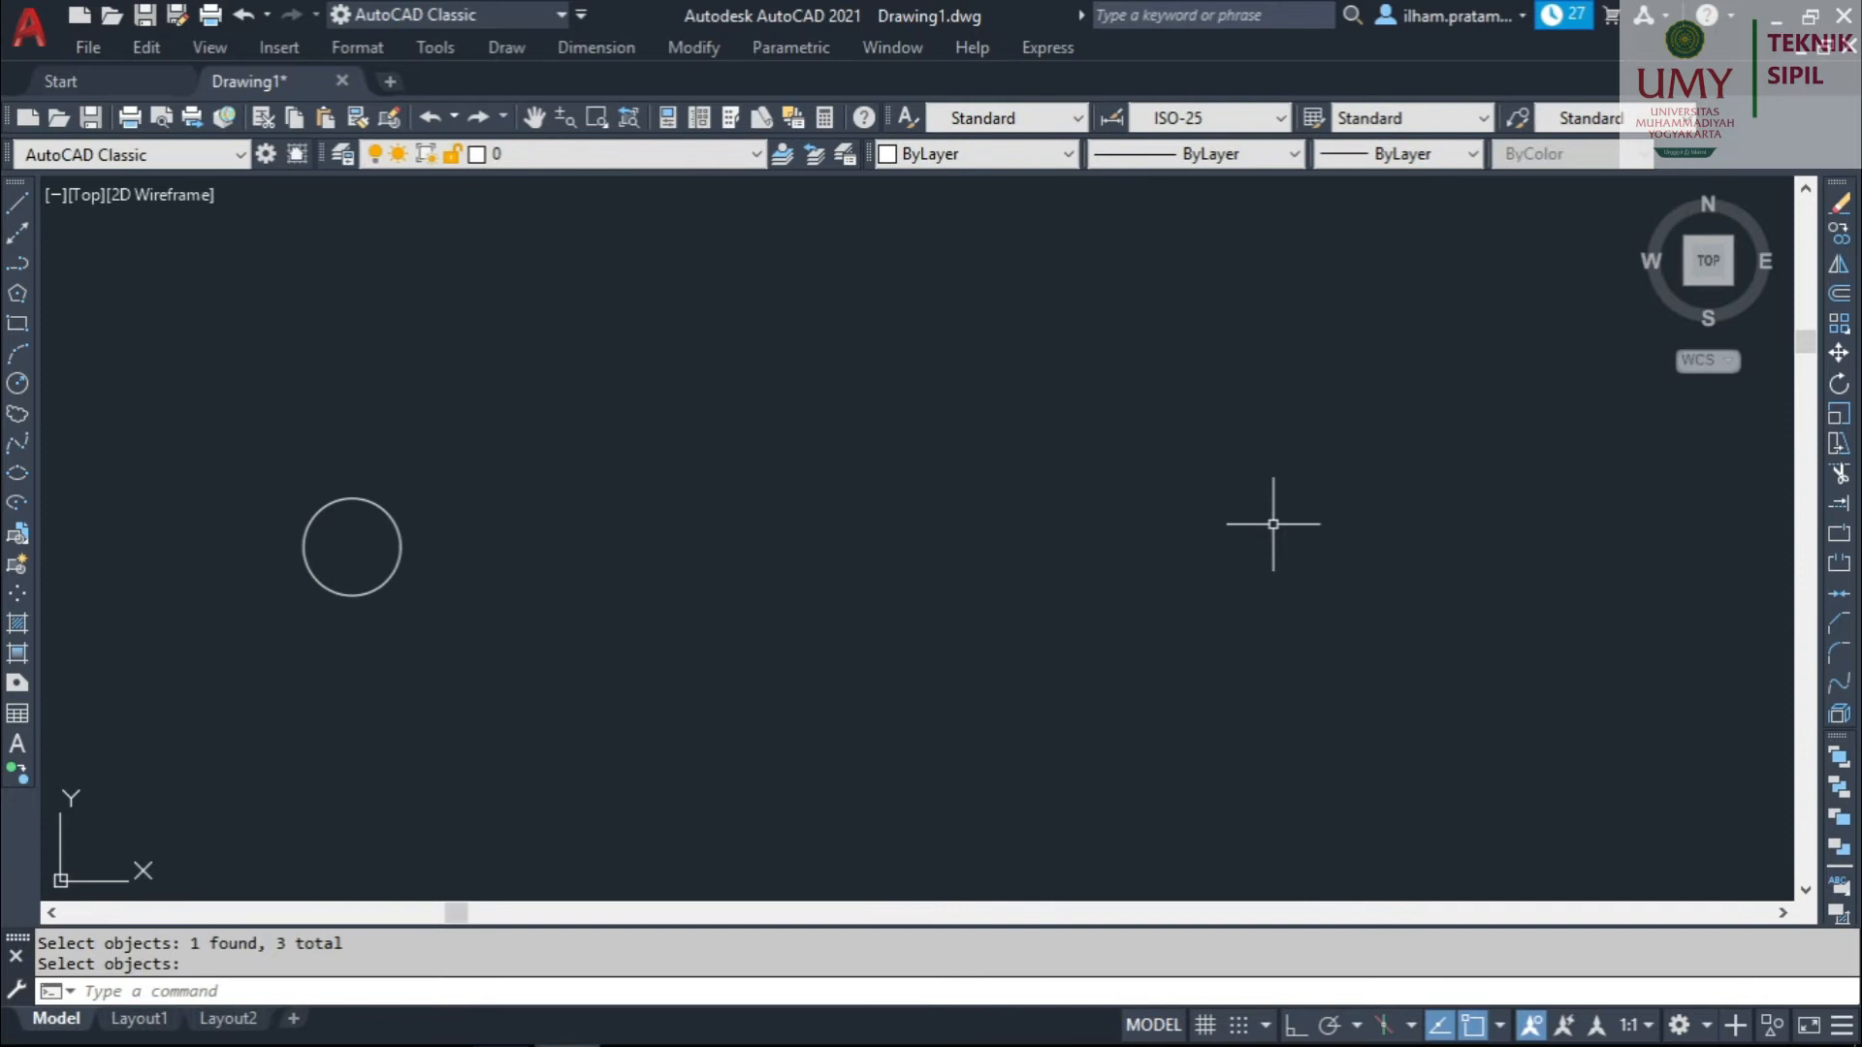
Erase the remaining small circle with the ERASE command.
type("E")
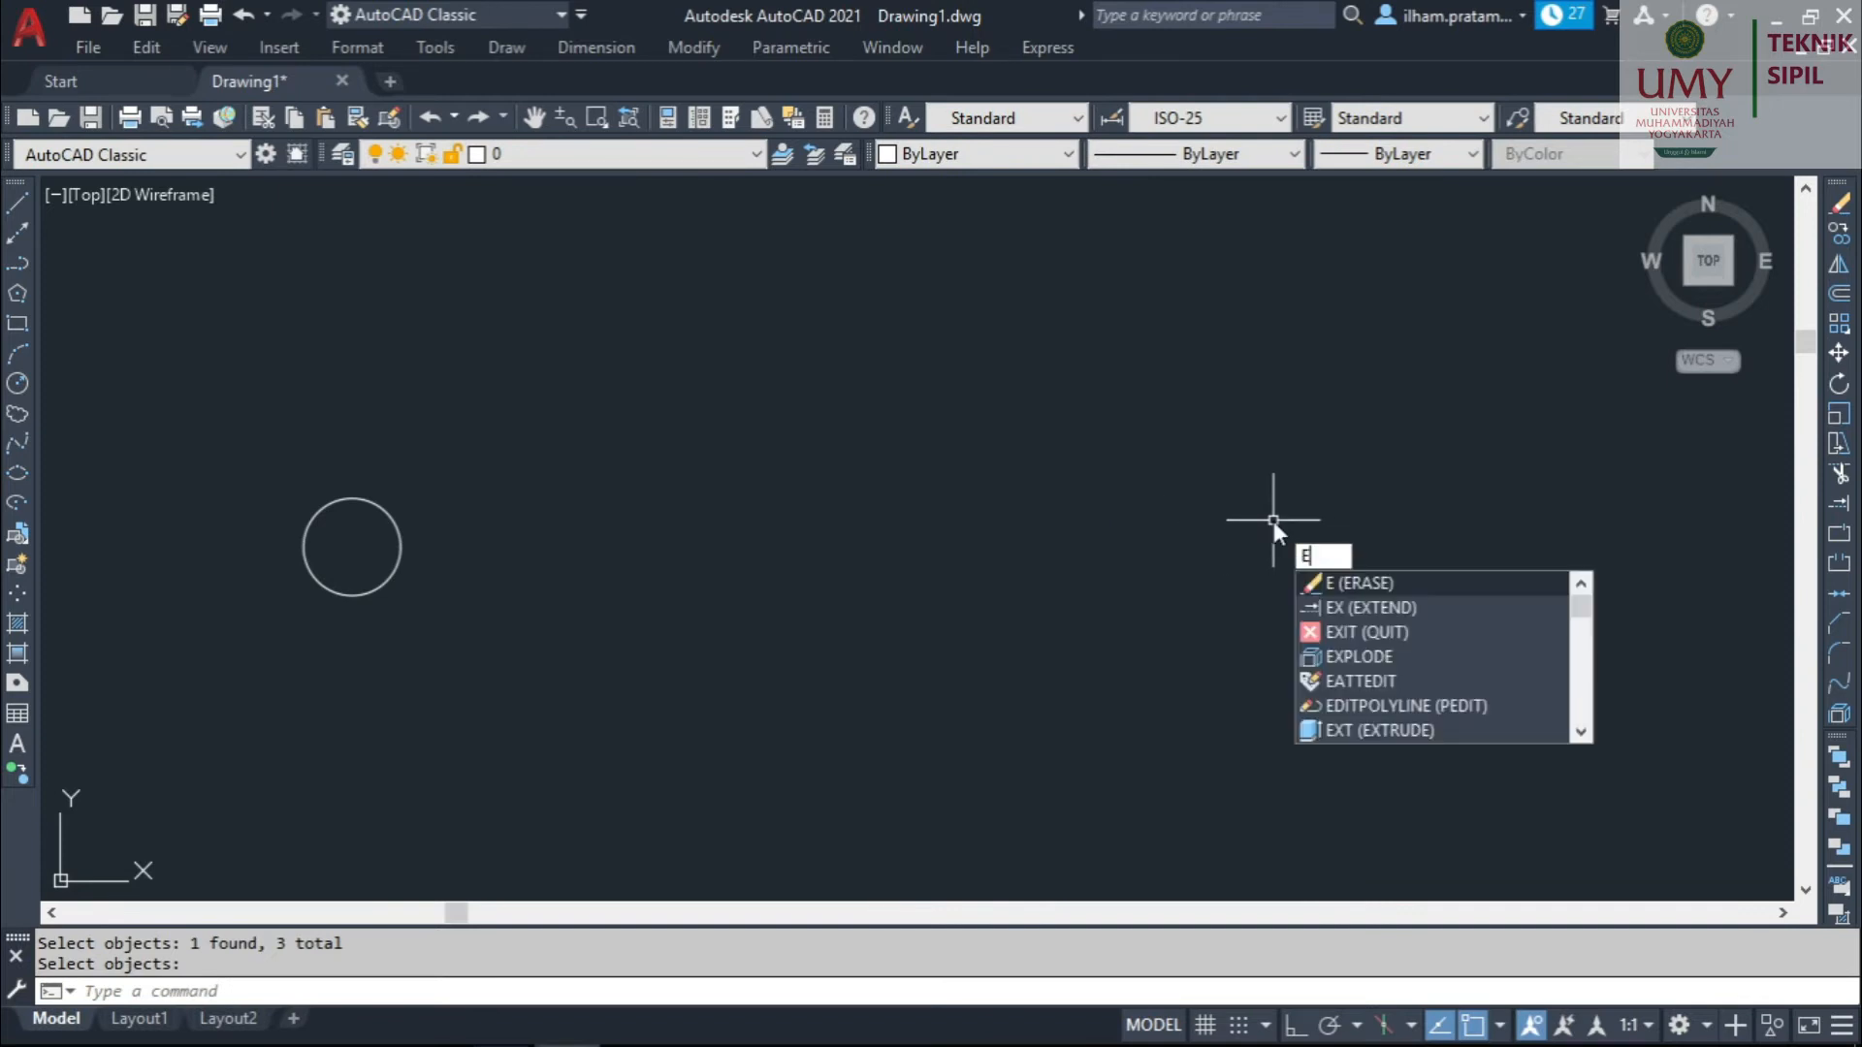
key("Return")
left_click(398, 560)
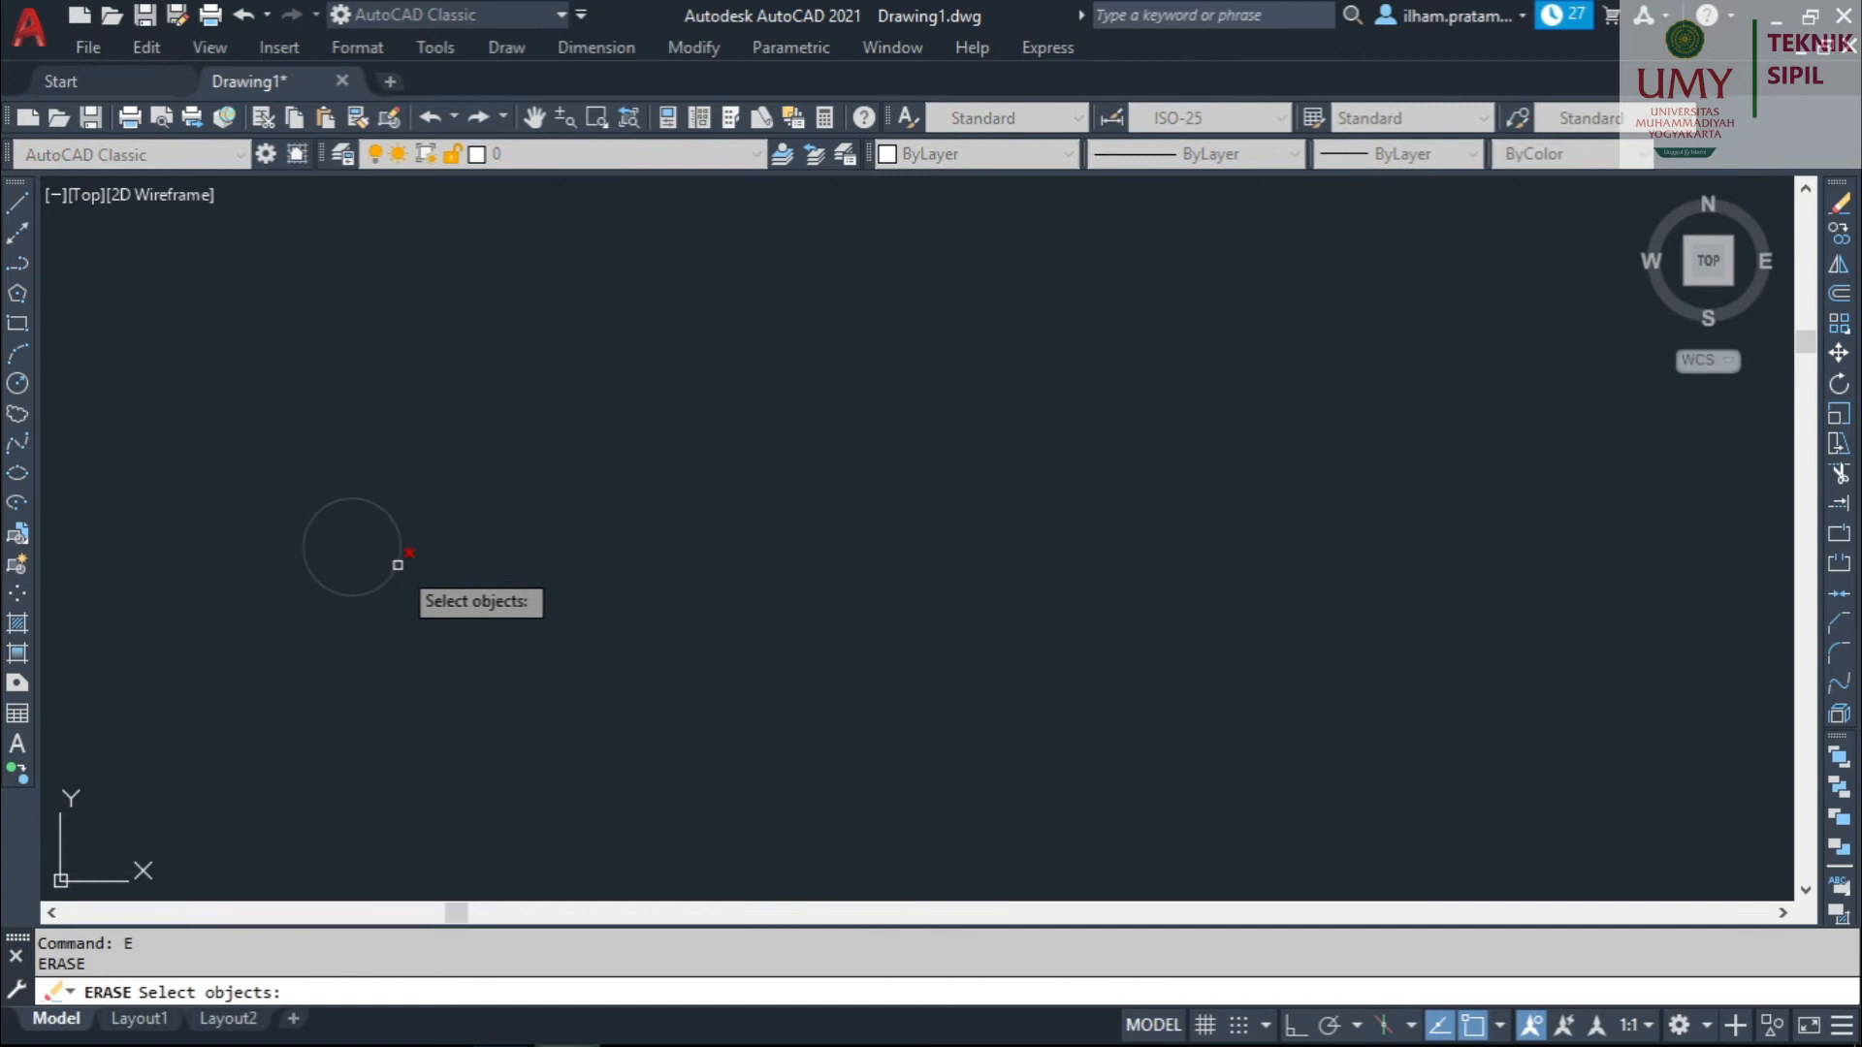
key("Return")
Copy the square six times from its lower-right corner: three copies around its right and upper sides, one overlapping it, and two over the hexagon.
scroll(632, 448, "down", 5)
scroll(645, 445, "up", 2)
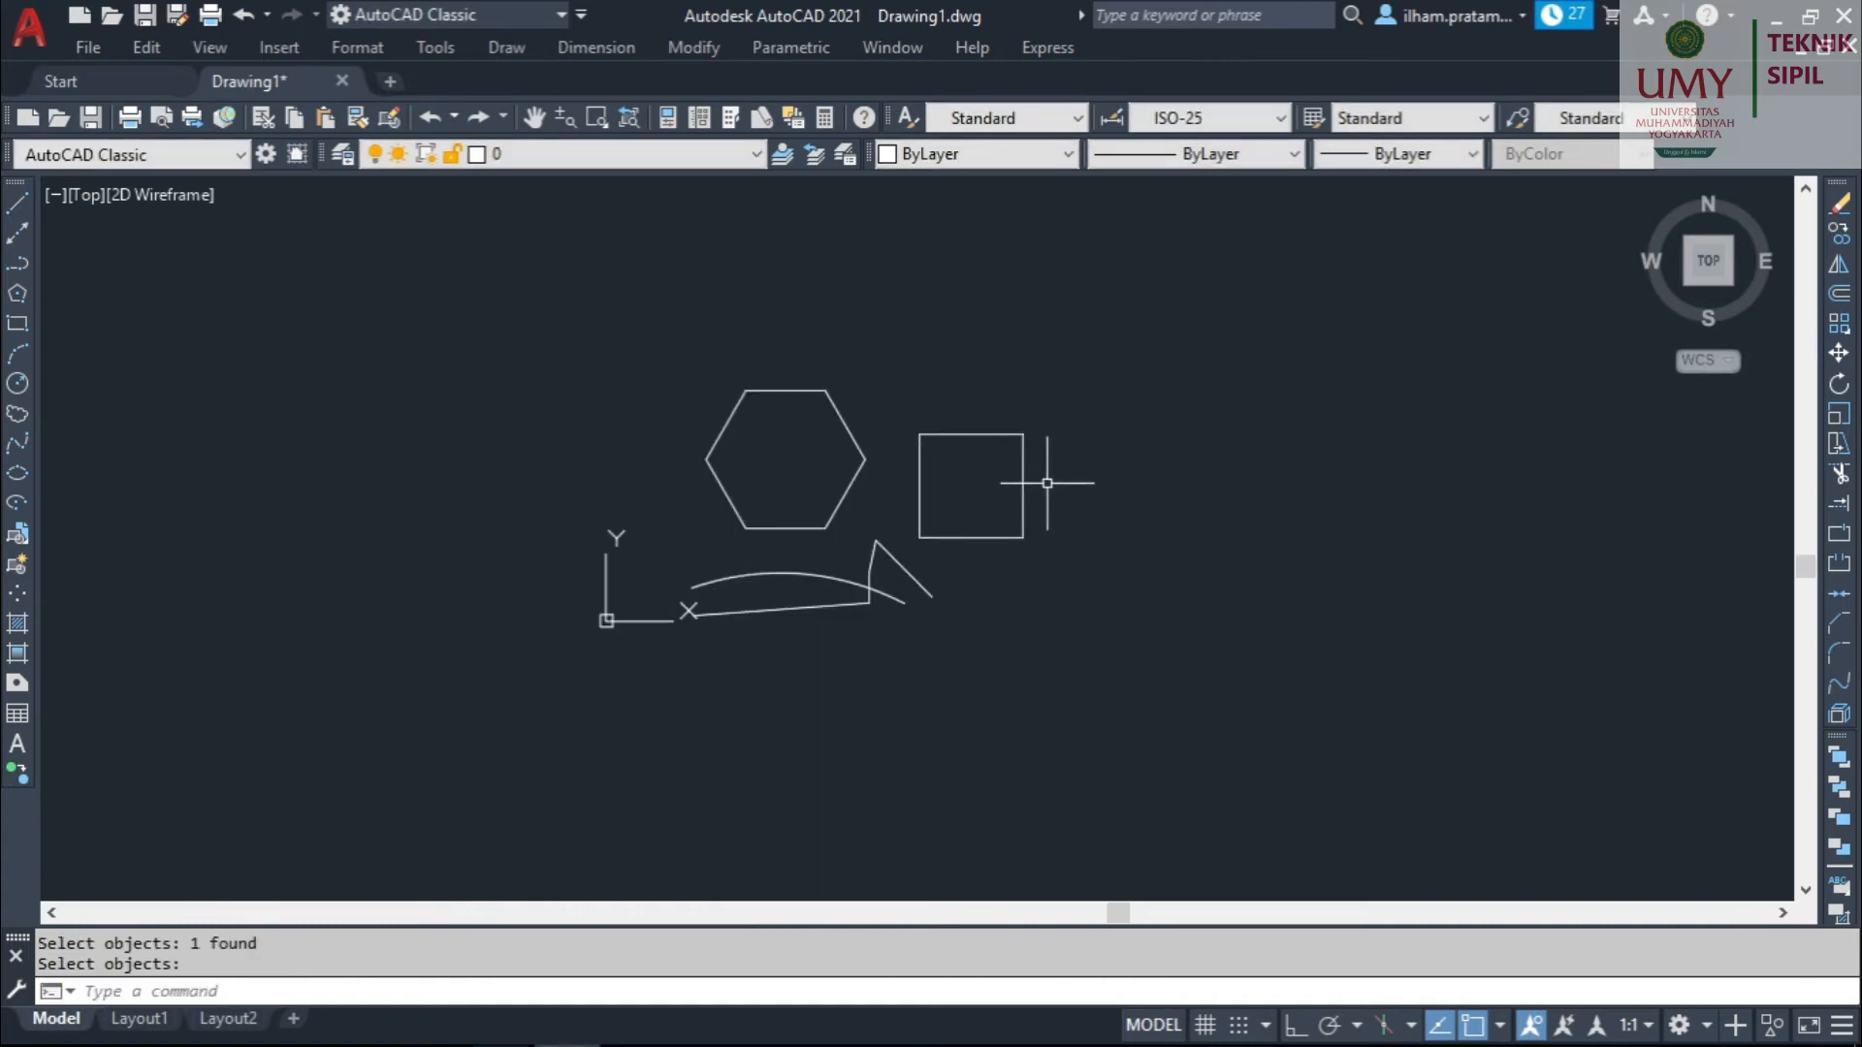
scroll(1101, 436, "up", 2)
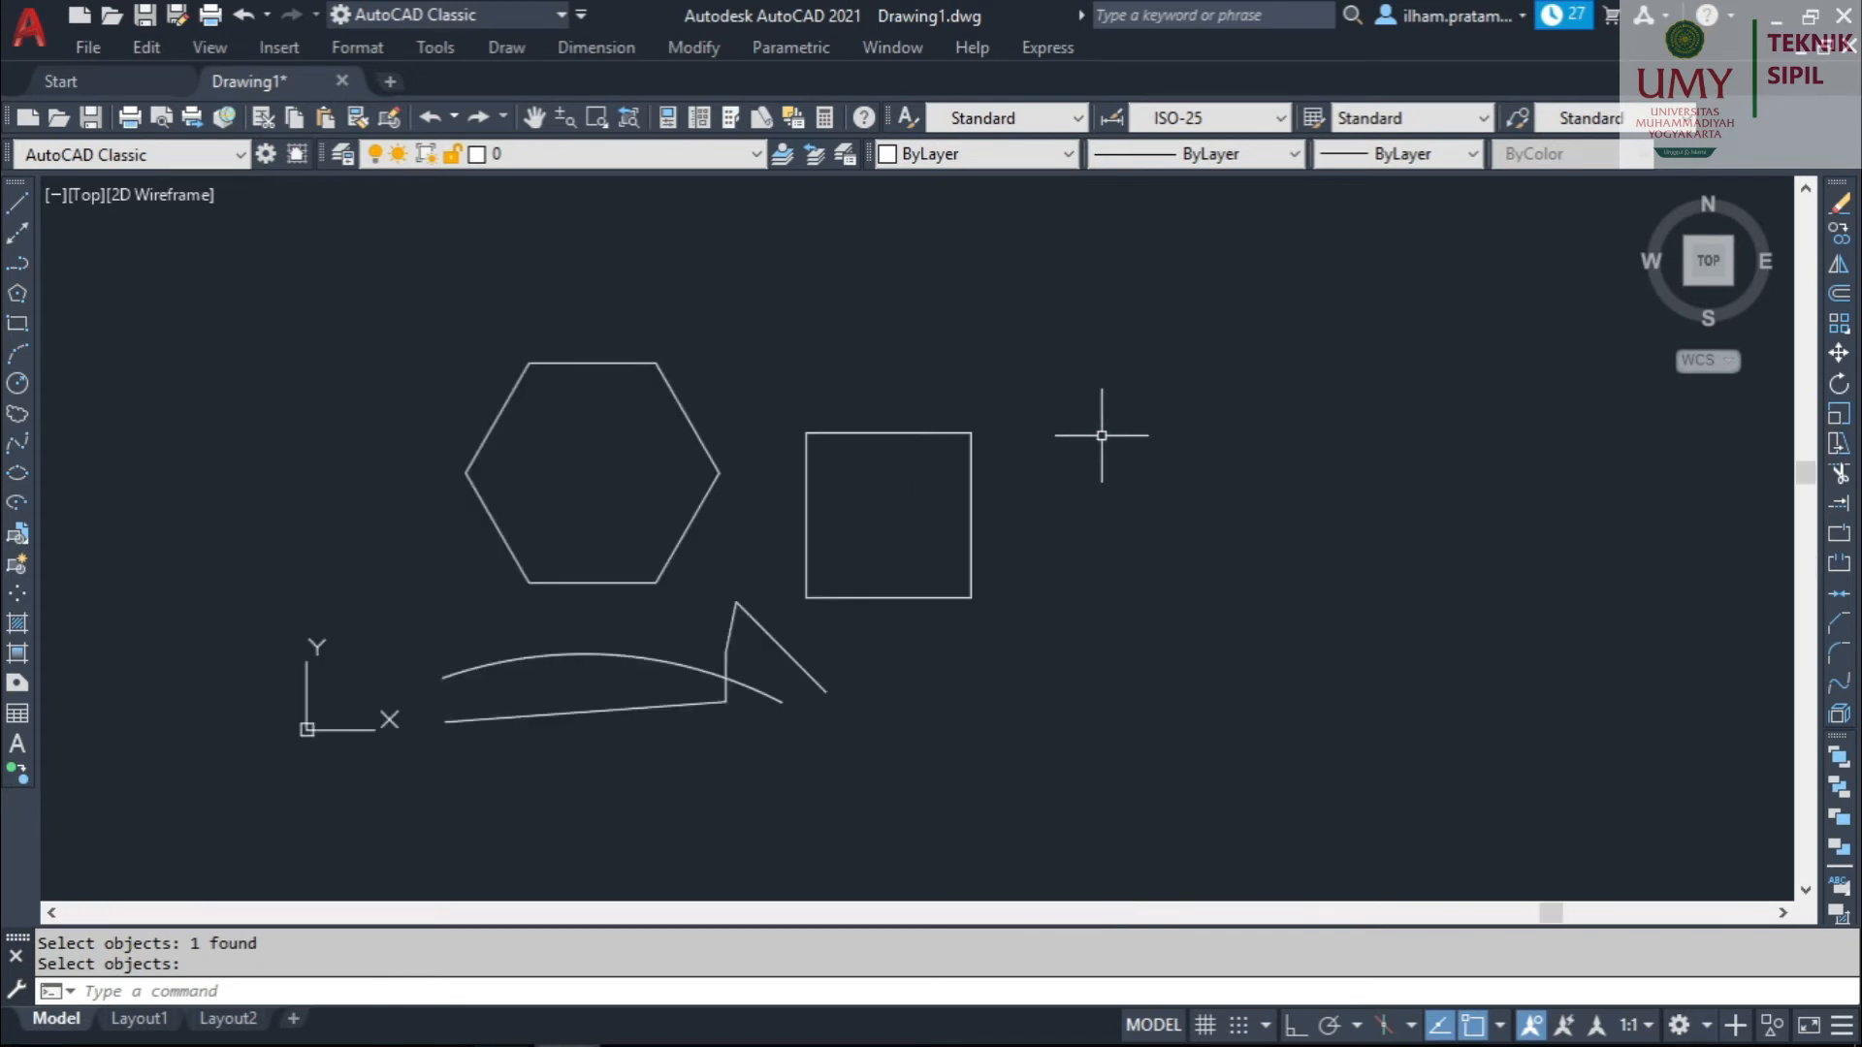
mouse_move(1689, 332)
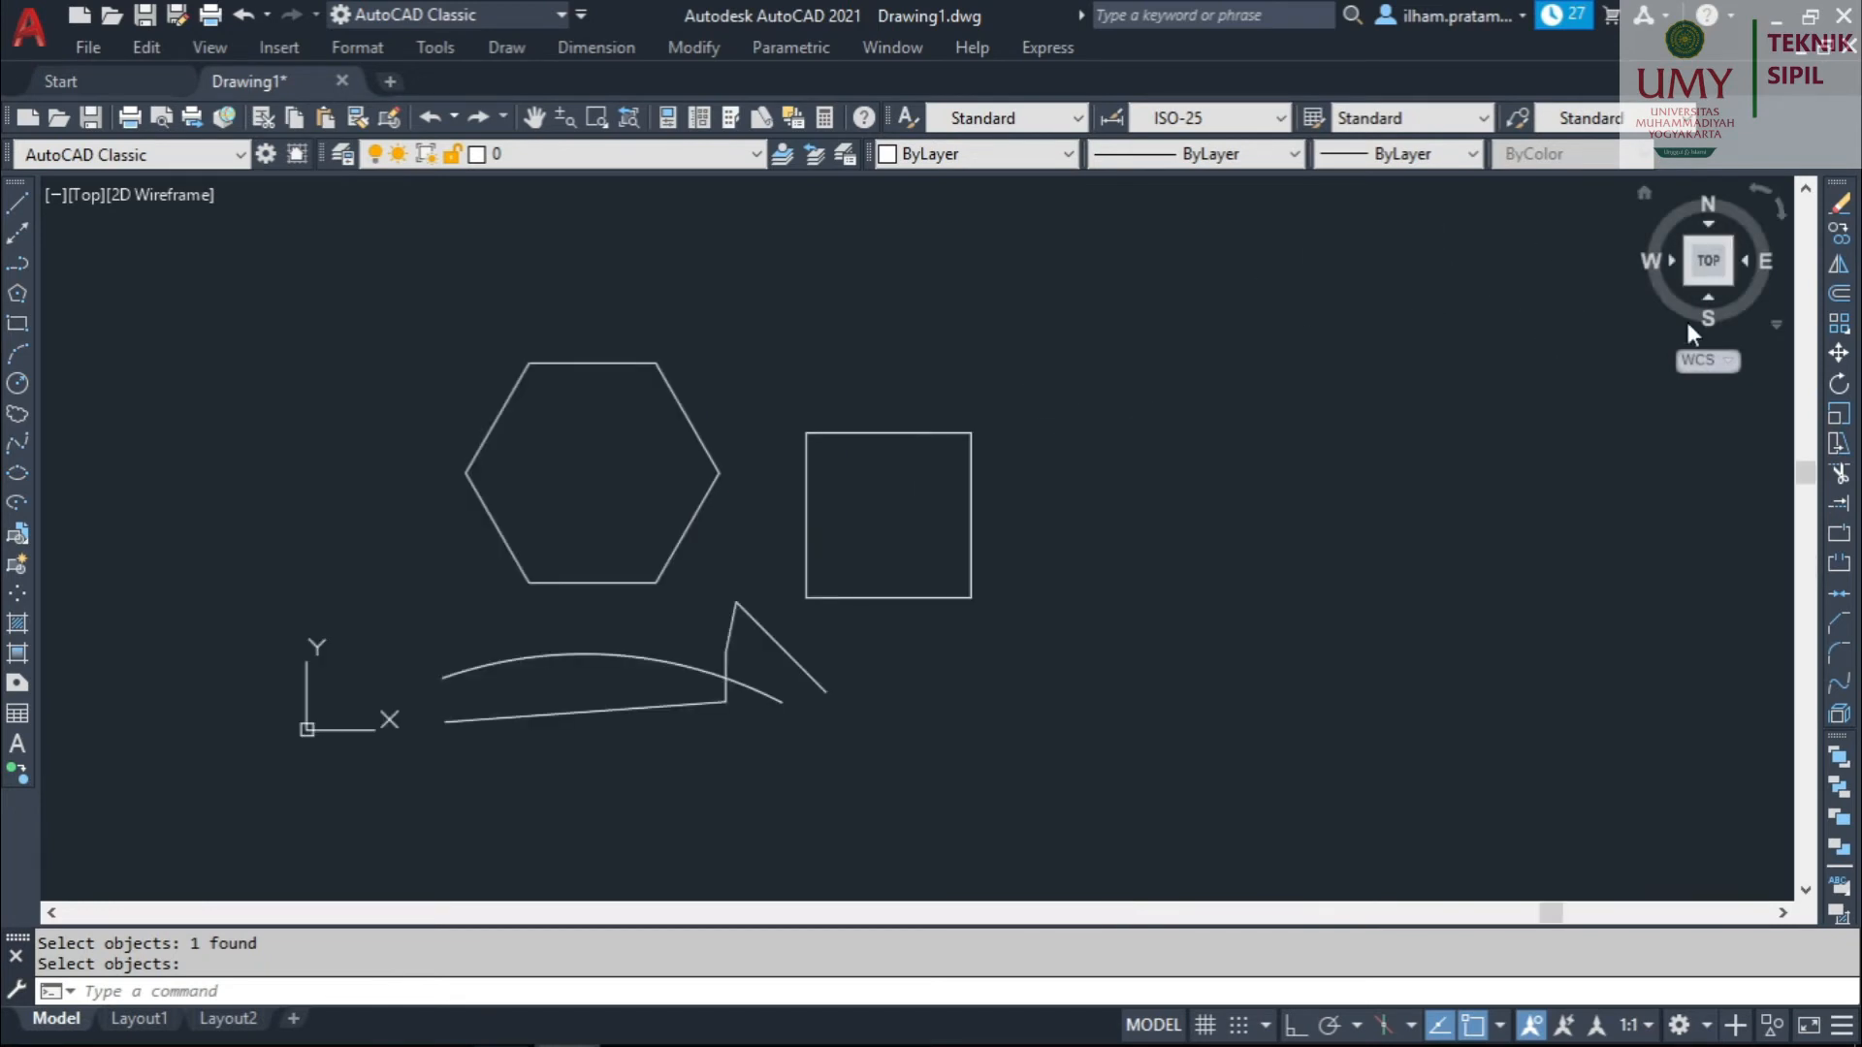
left_click(1839, 236)
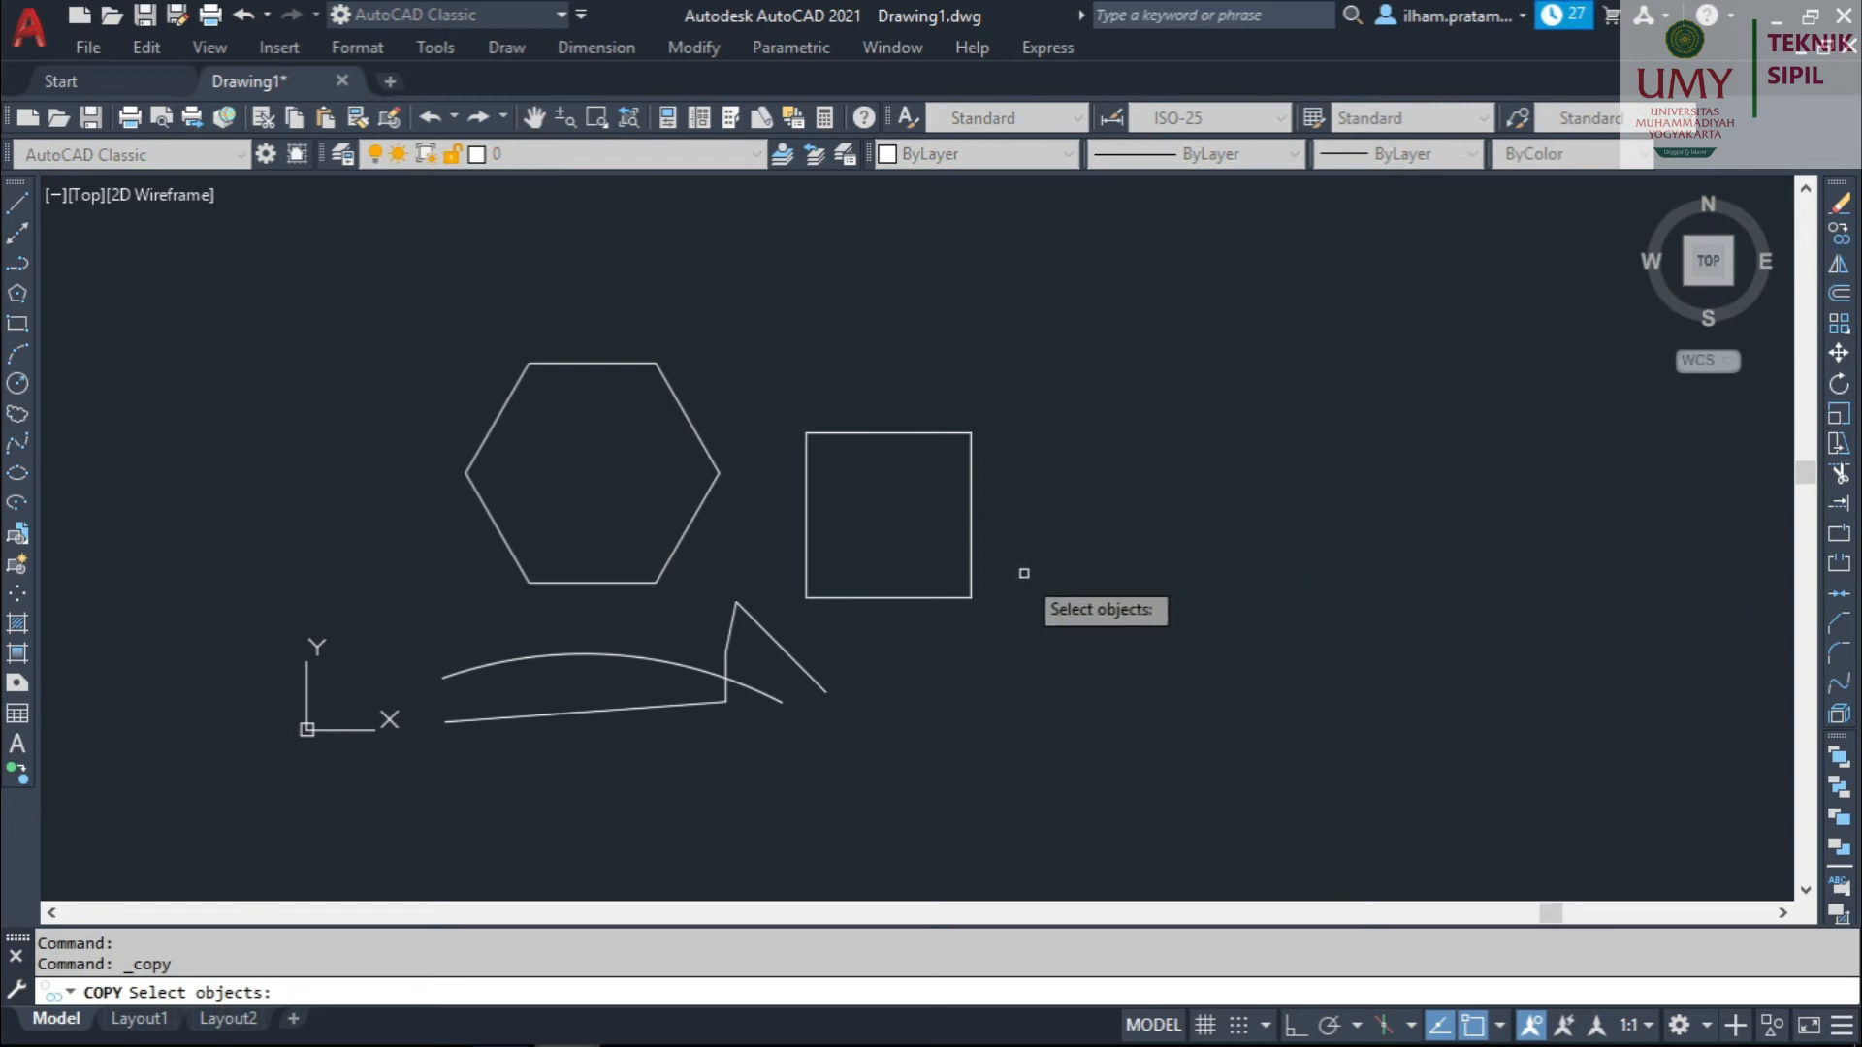
left_click(971, 528)
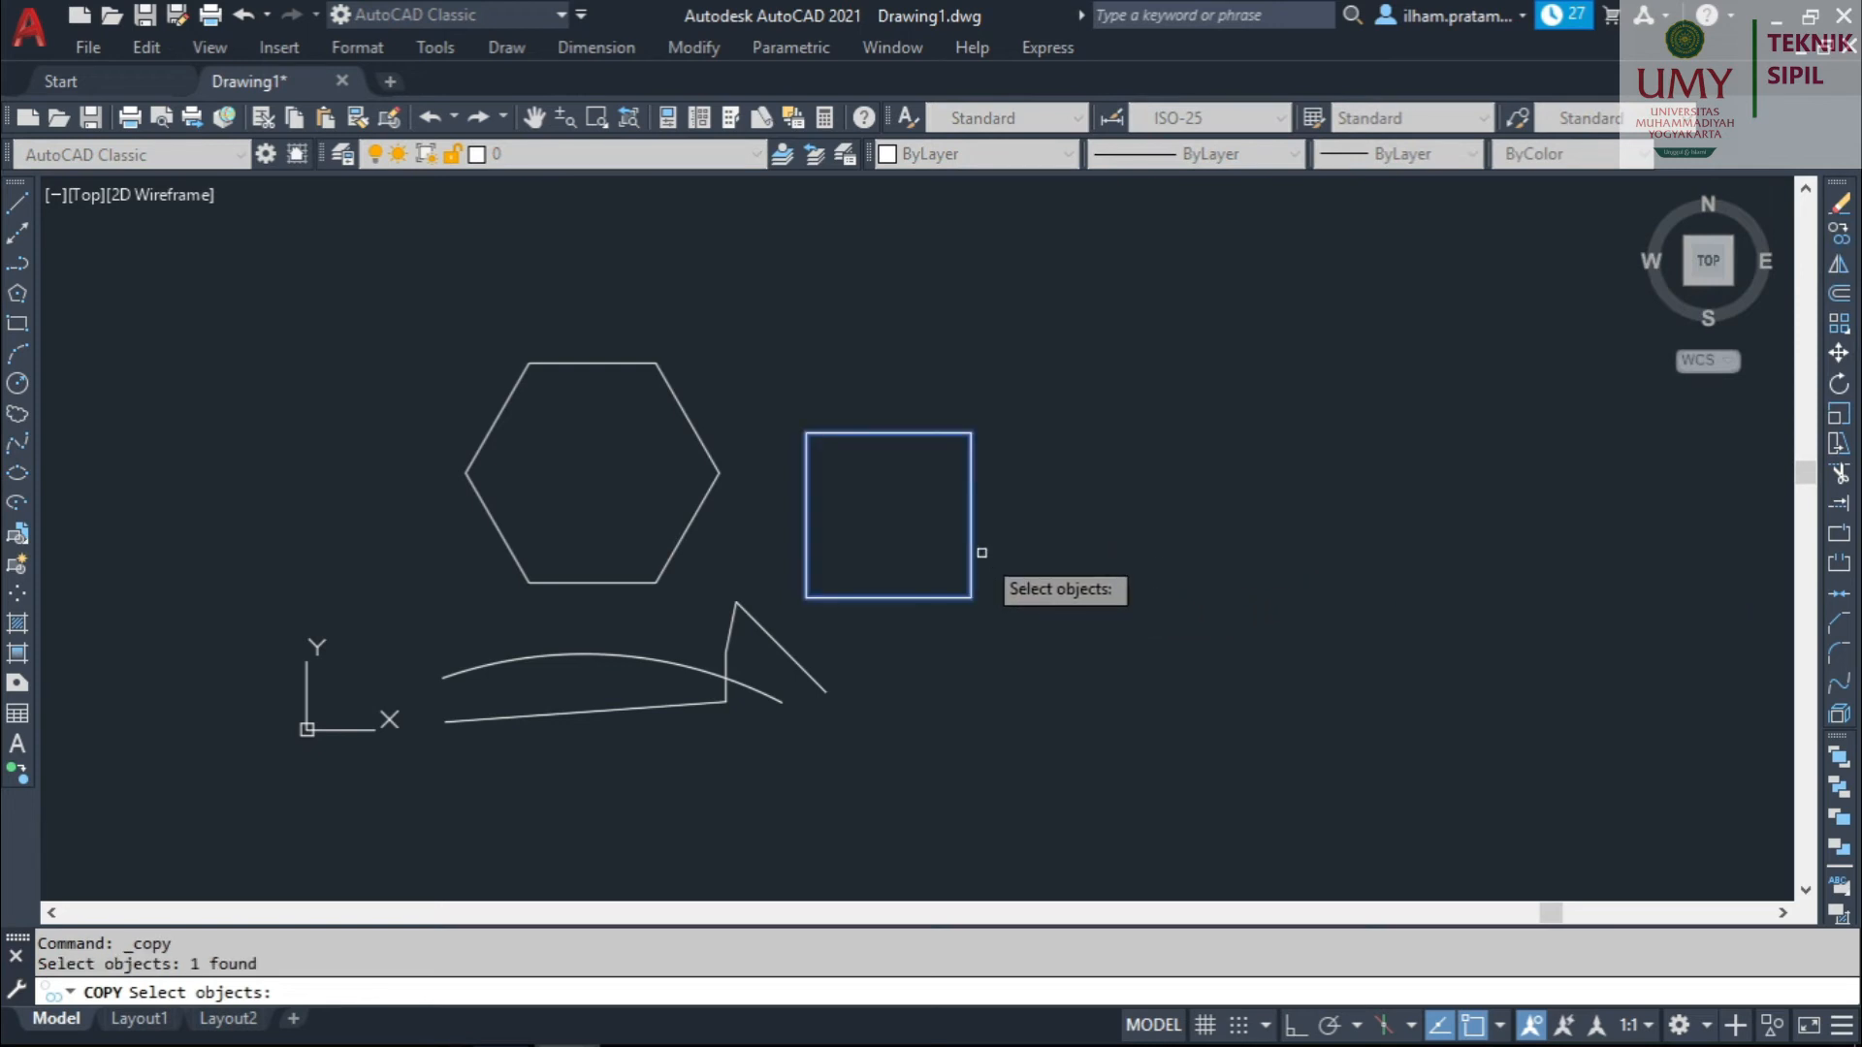
key("Return")
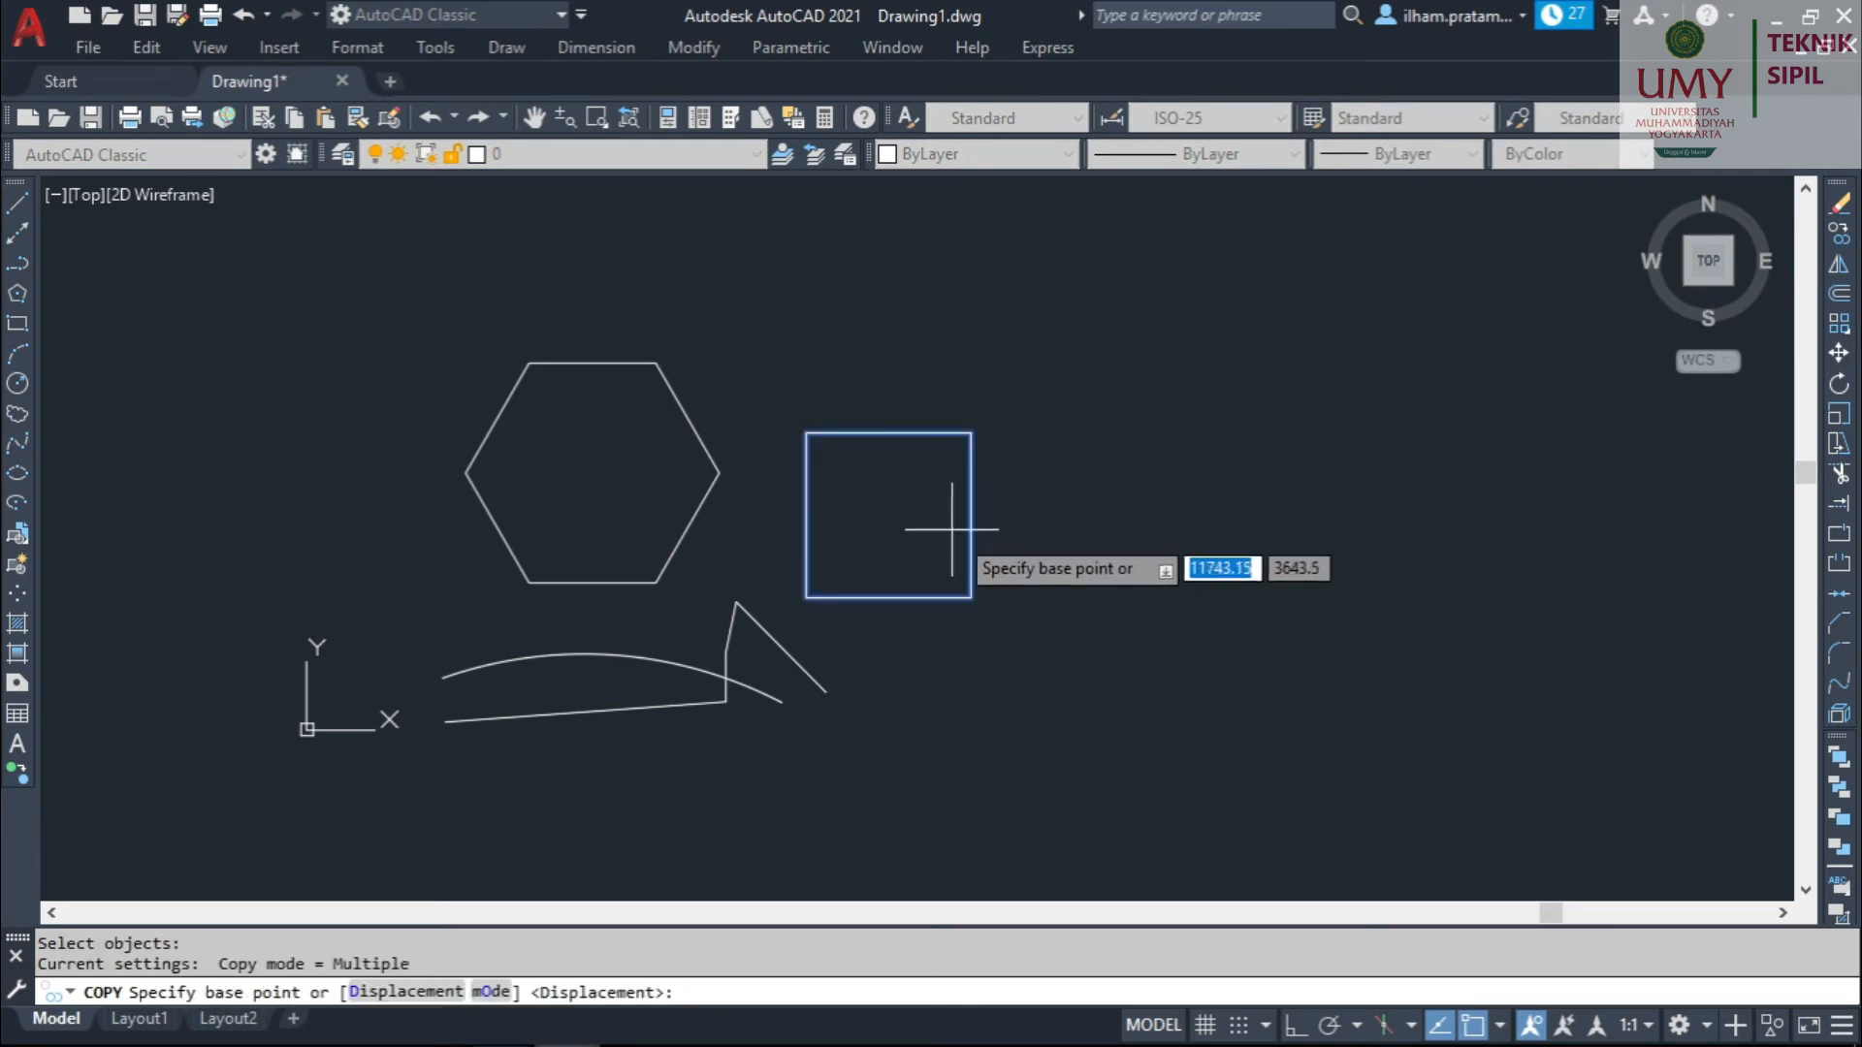
left_click(971, 597)
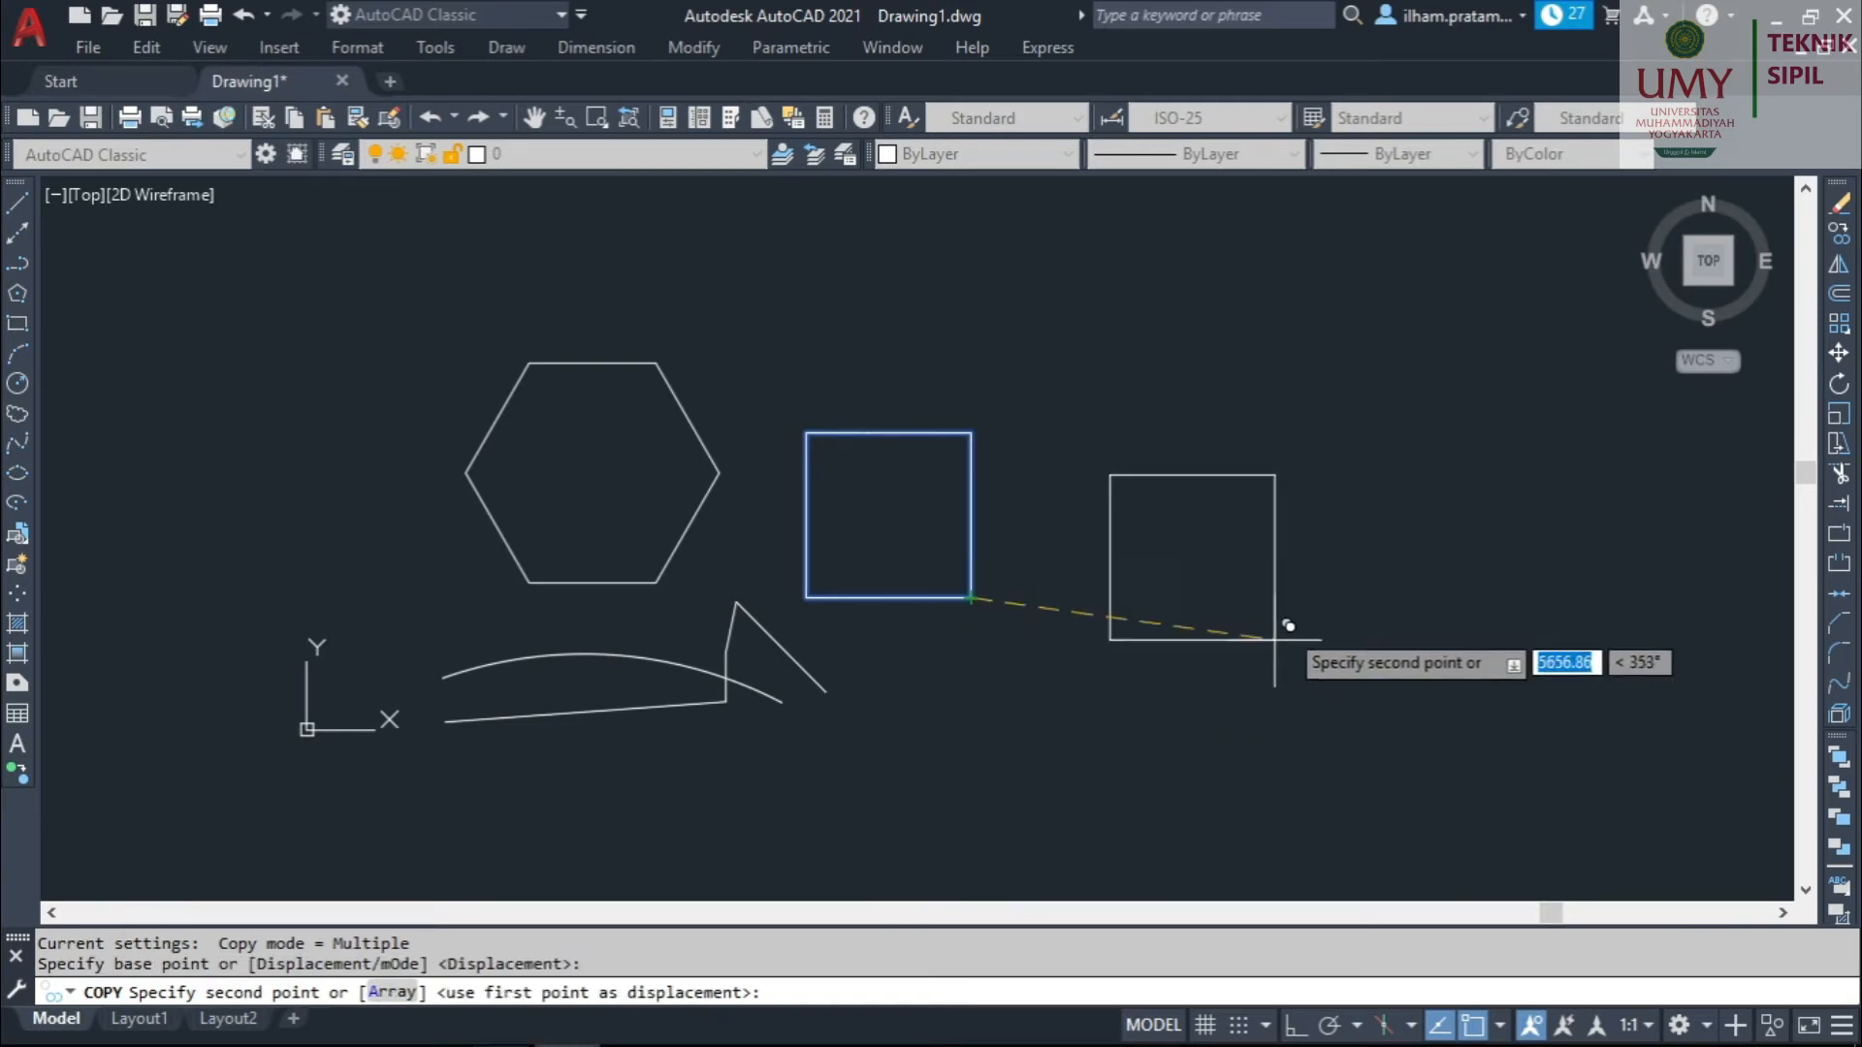
left_click(1302, 598)
left_click(1282, 369)
left_click(984, 371)
left_click(975, 670)
left_click(665, 644)
left_click(665, 479)
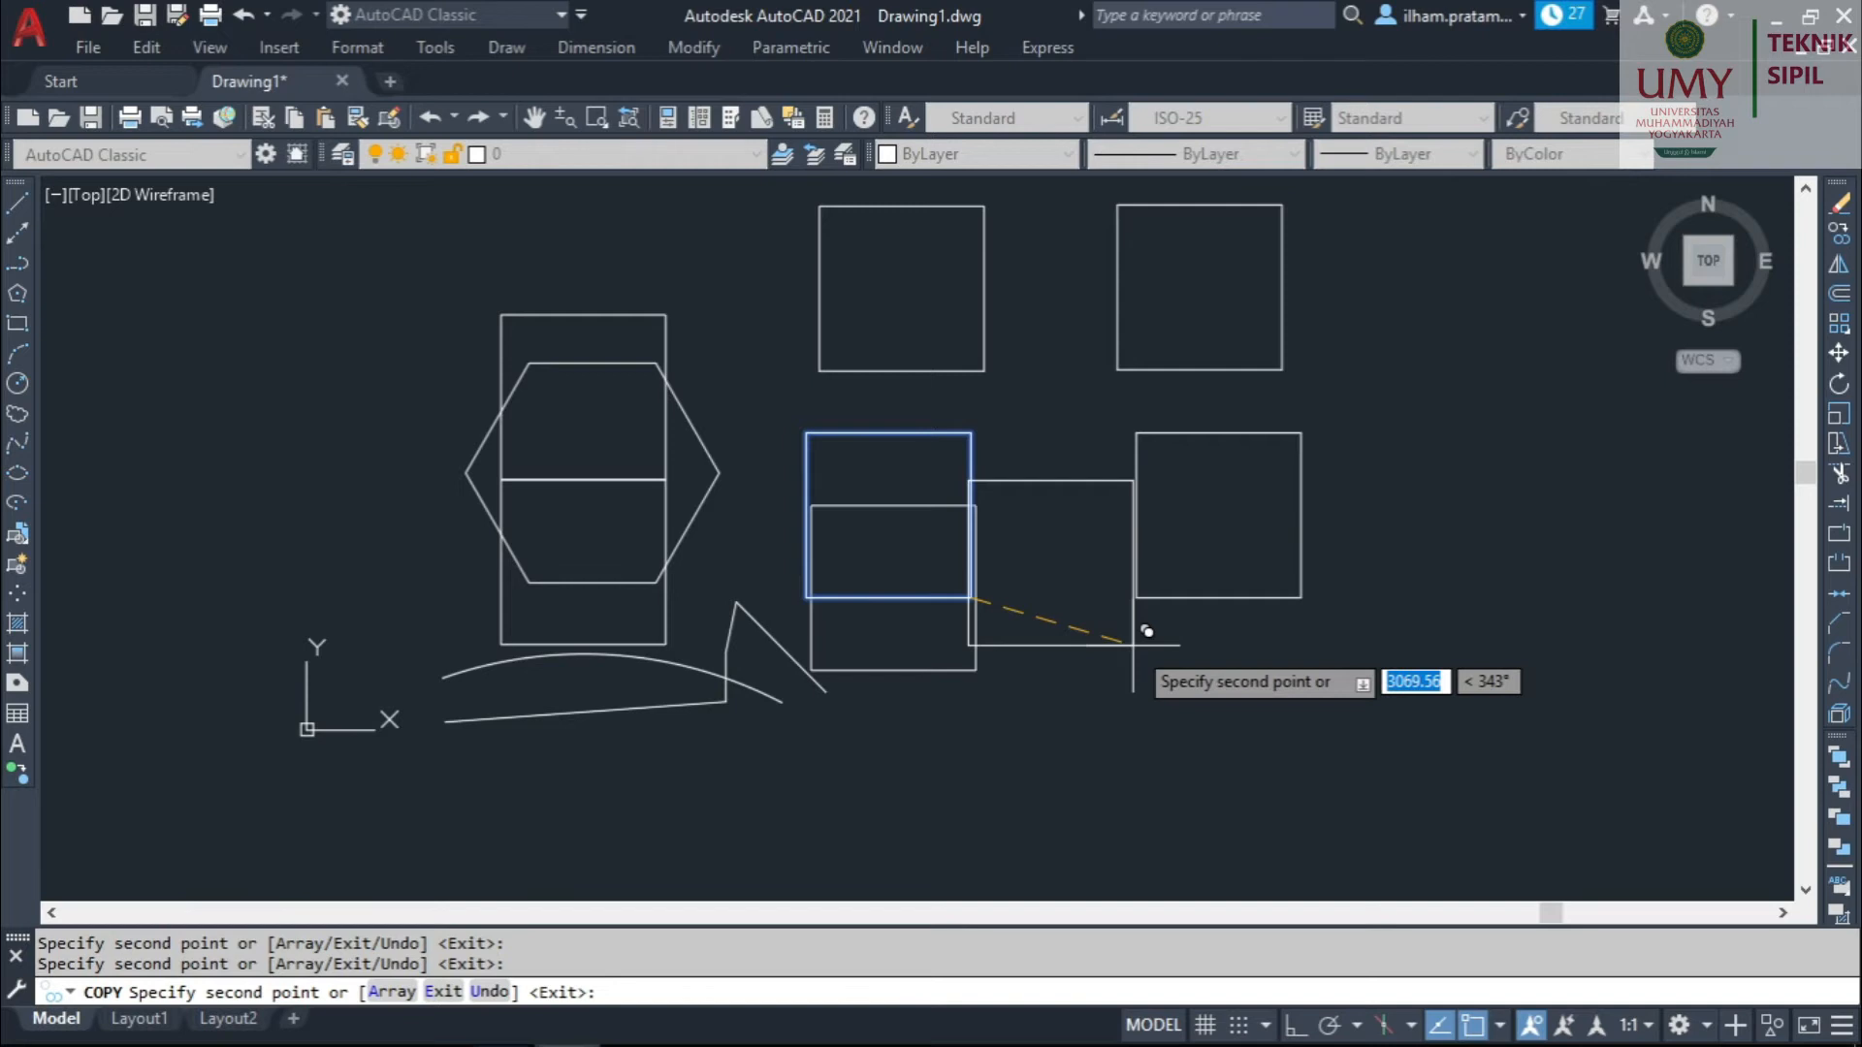
key("Escape")
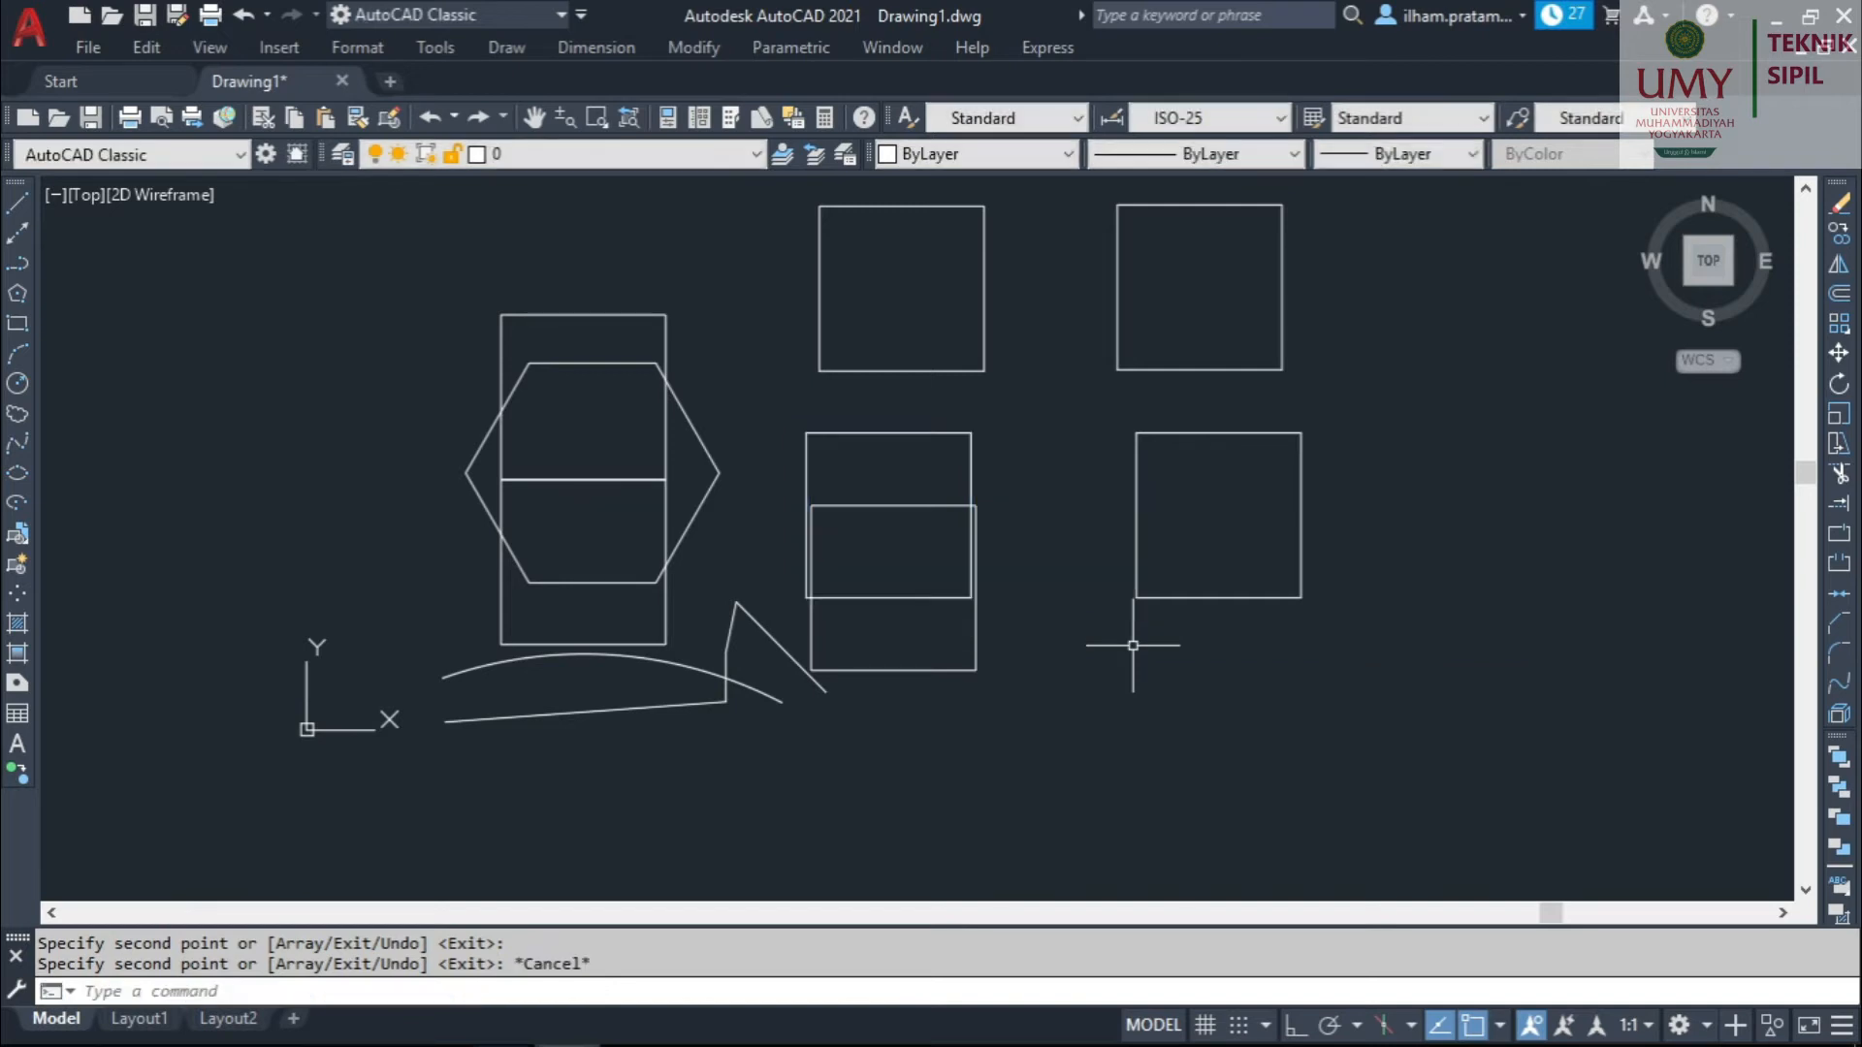
scroll(1209, 561, "down", 2)
scroll(1261, 453, "up", 2)
middle_click_drag(1393, 481, 1285, 480)
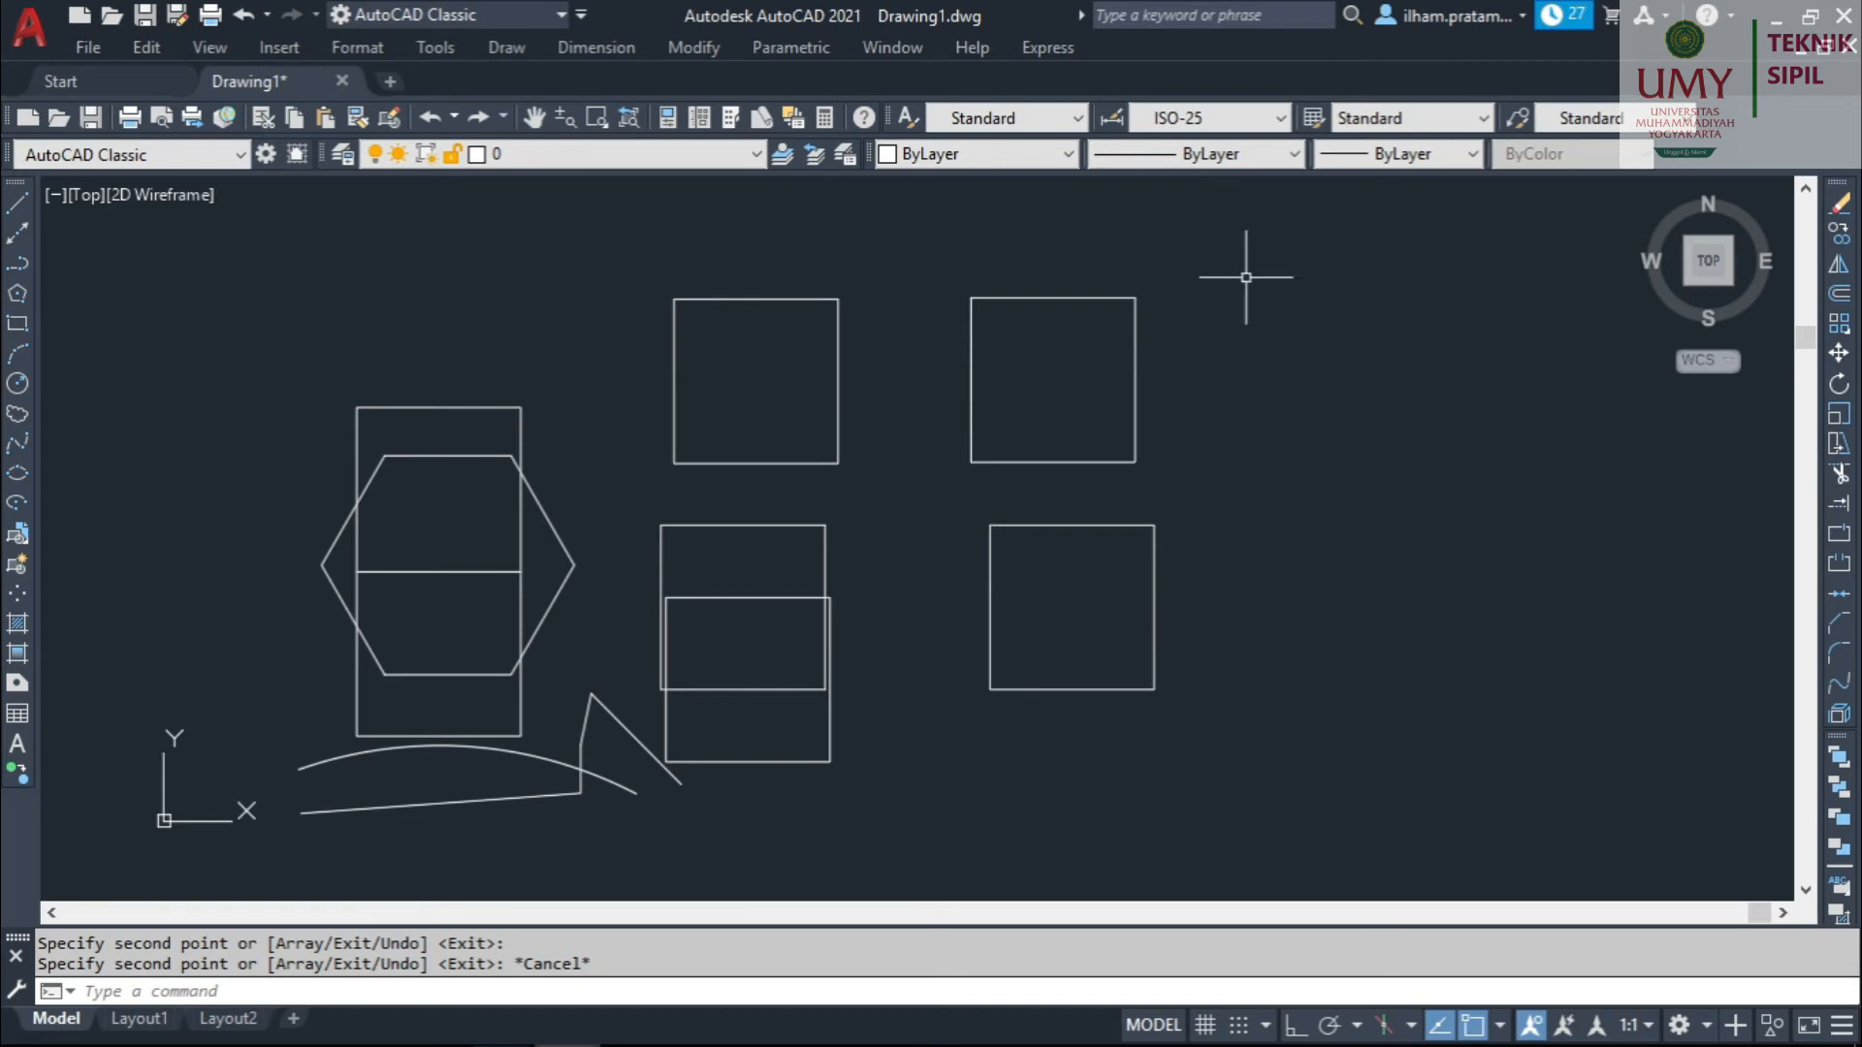
scroll(1247, 277, "down", 2)
scroll(879, 560, "up", 2)
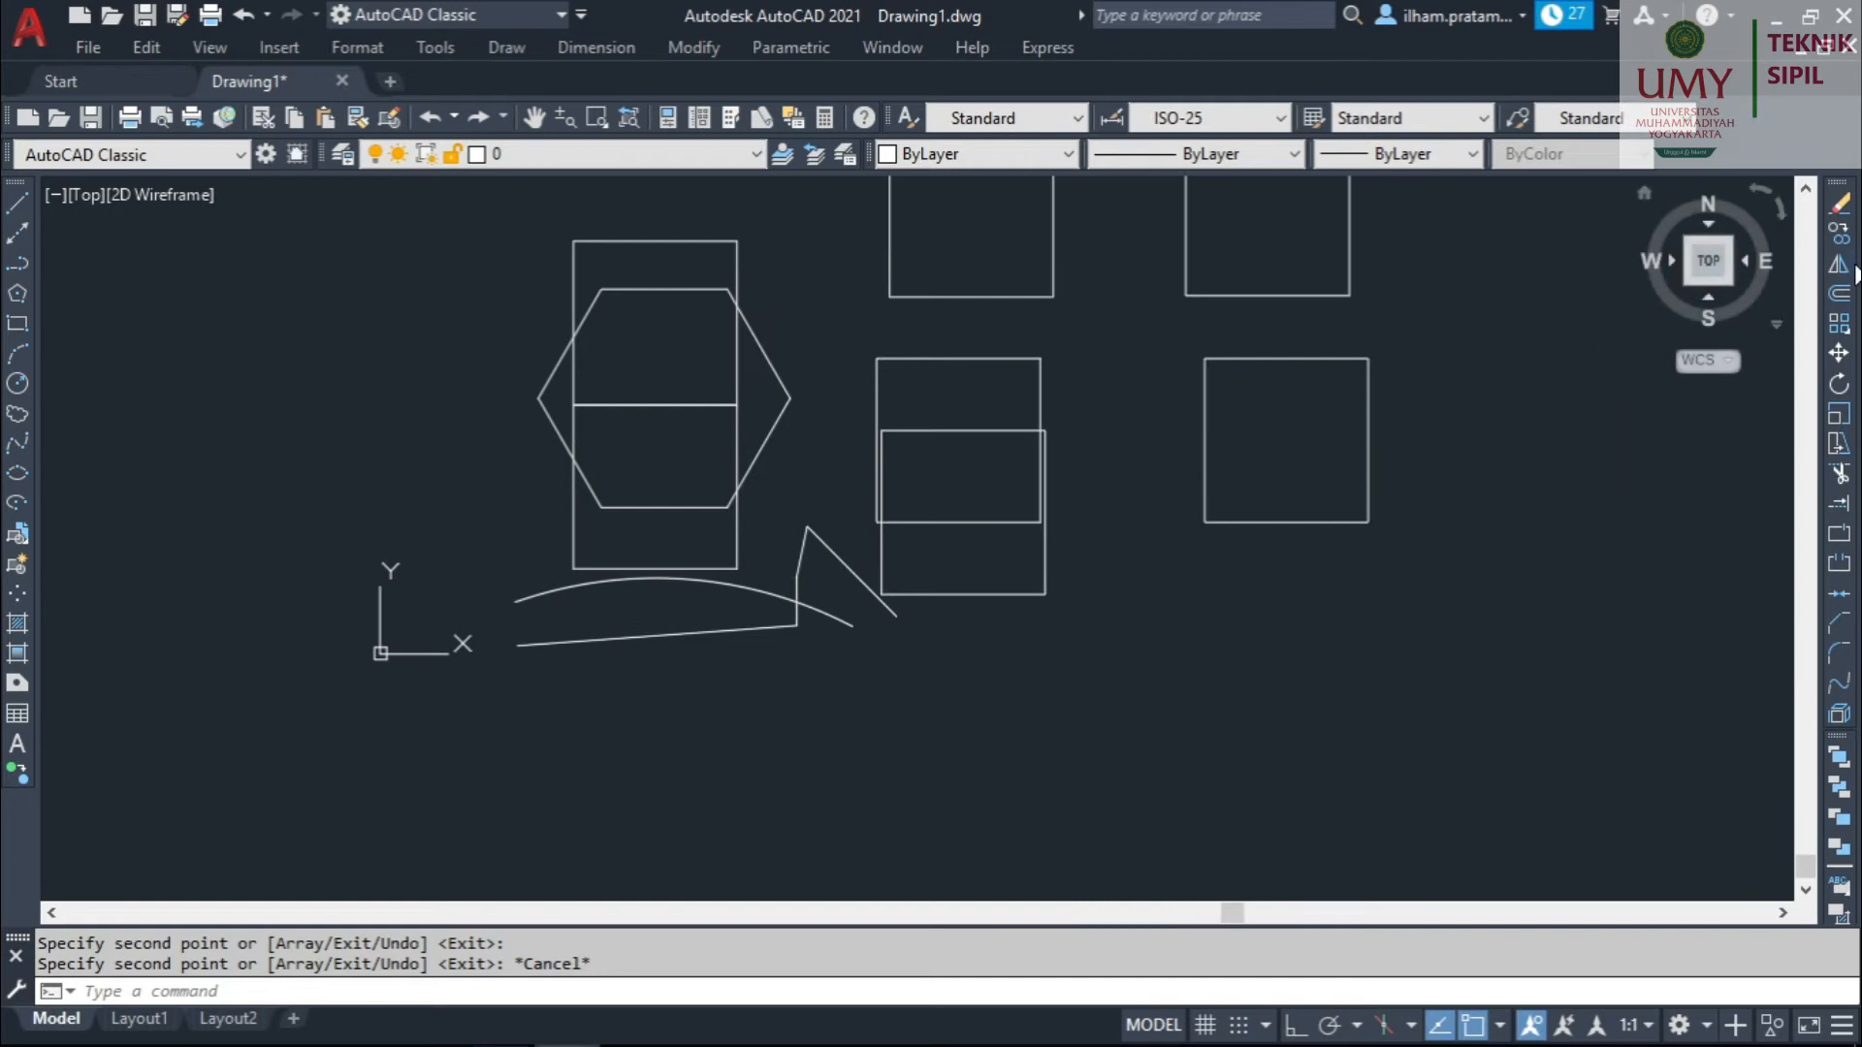
left_click(741, 698)
left_click(757, 572)
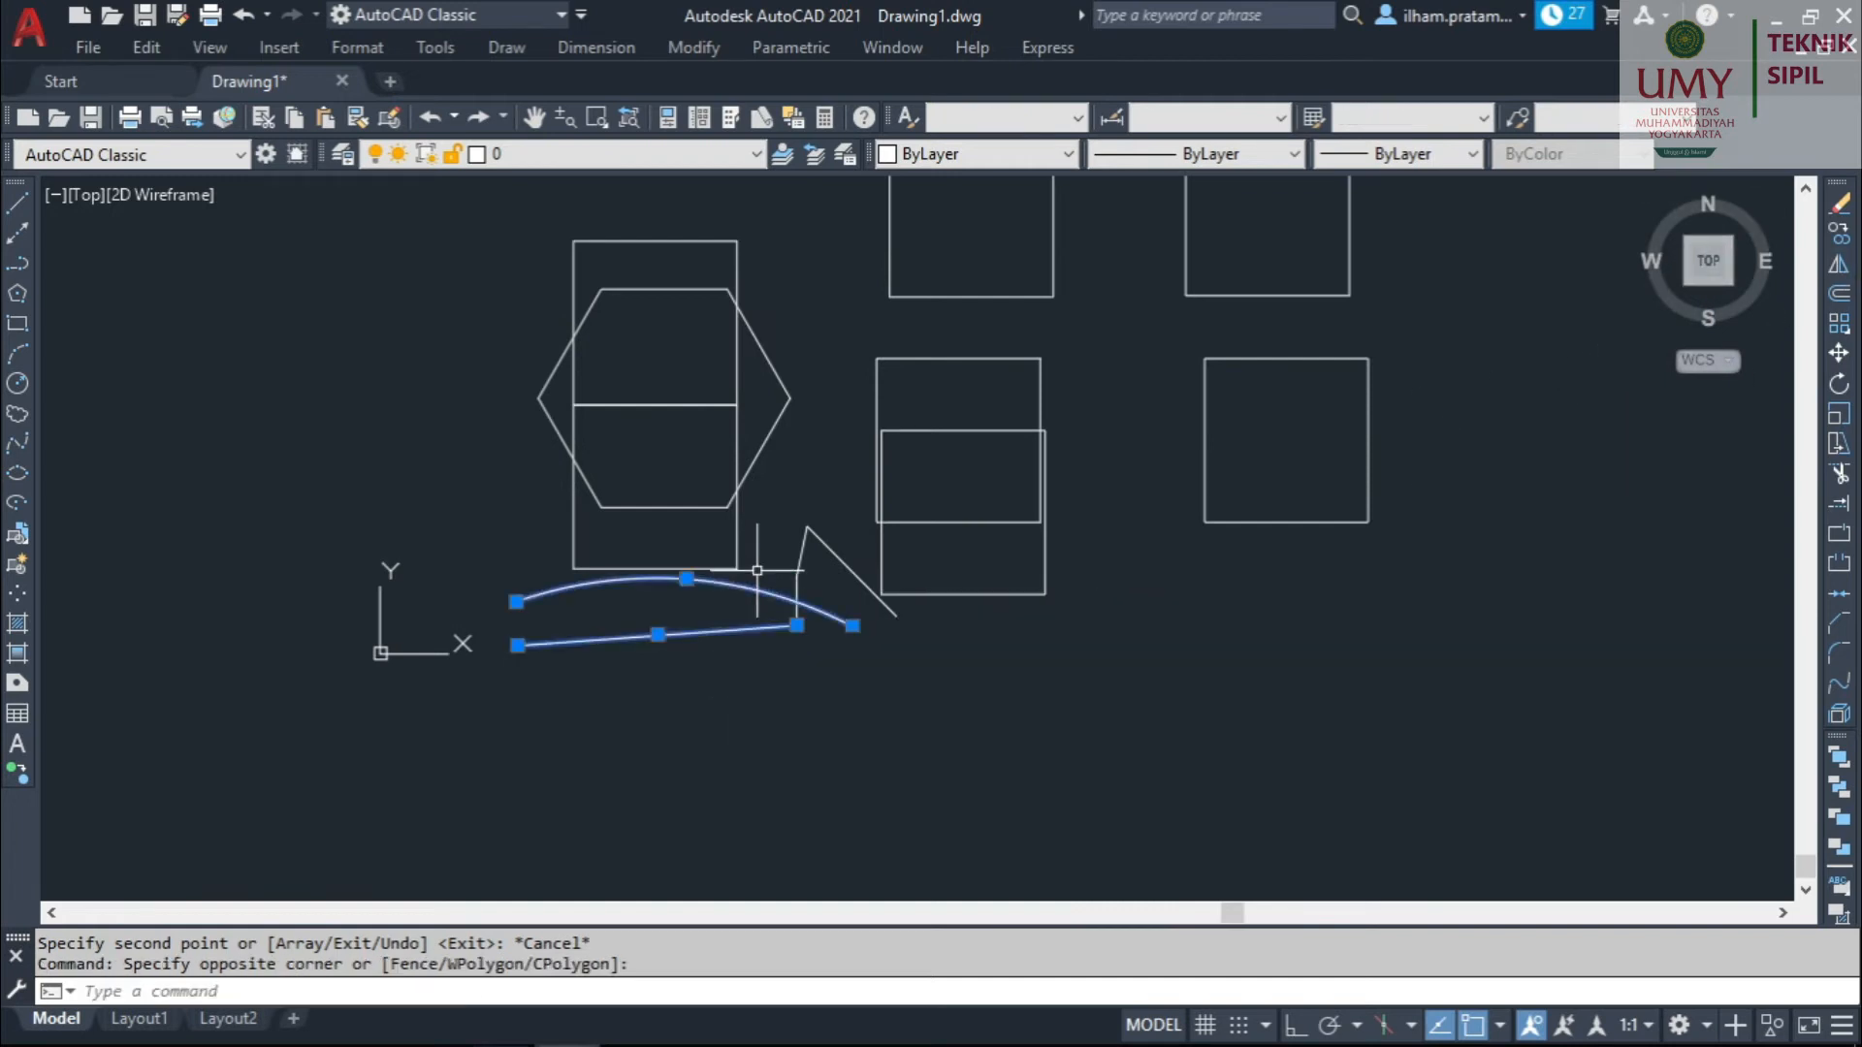
key("Escape")
scroll(686, 632, "up", 2)
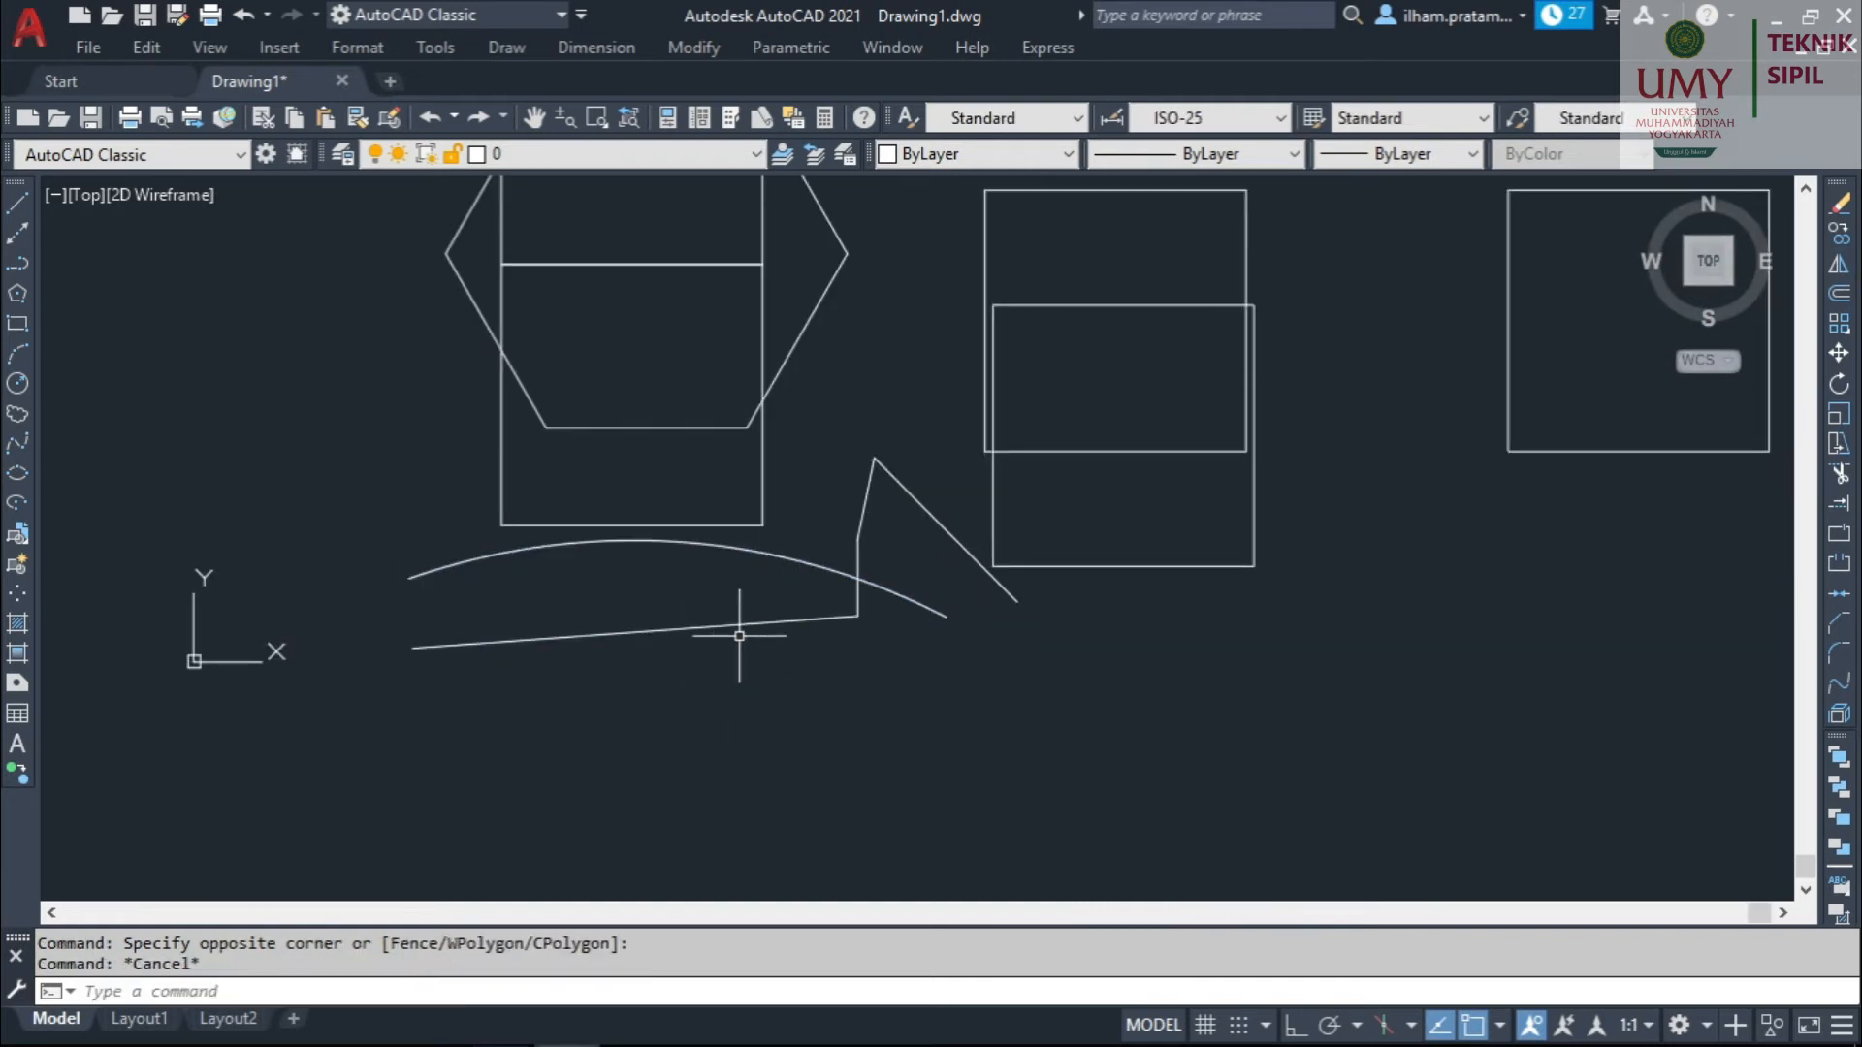
left_click(1838, 267)
scroll(723, 640, "up", 3)
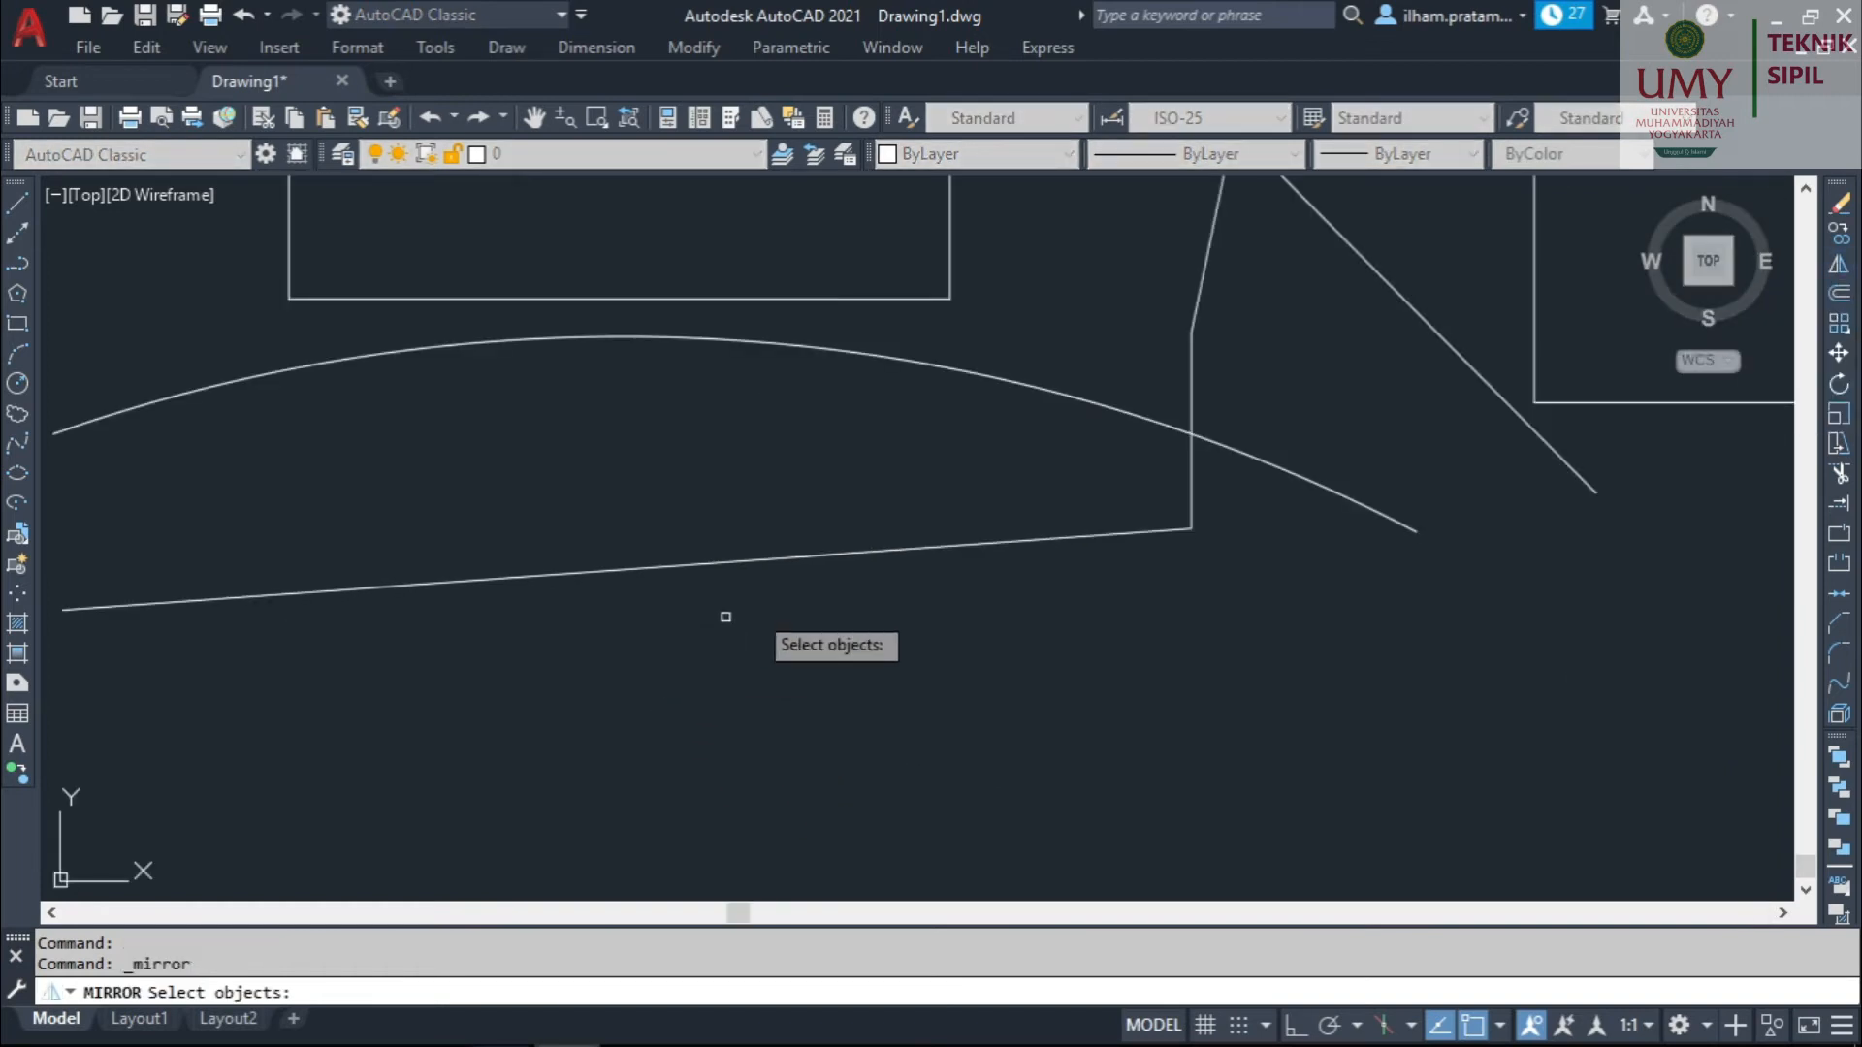
left_click(968, 544)
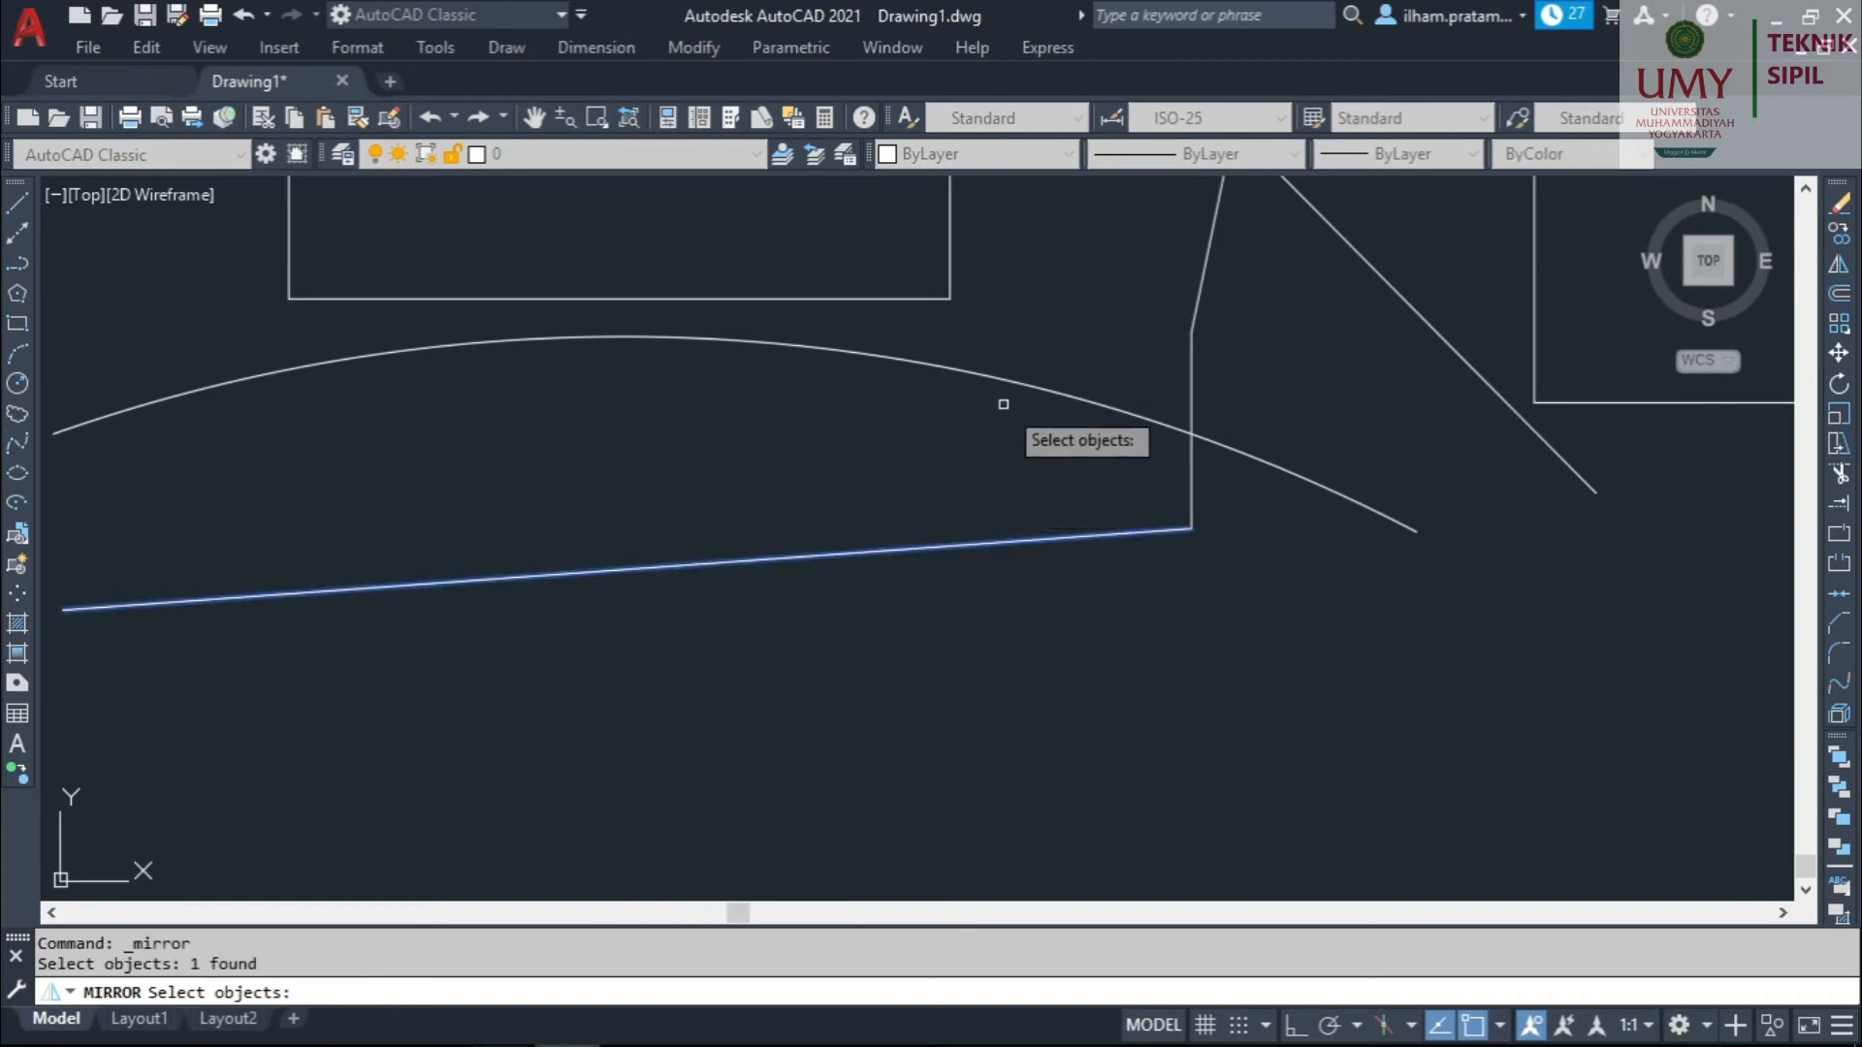
key("Escape")
Mirror the arc below the hexagon across a horizontal axis just under the long sloped line, keeping the source arc.
key("Return")
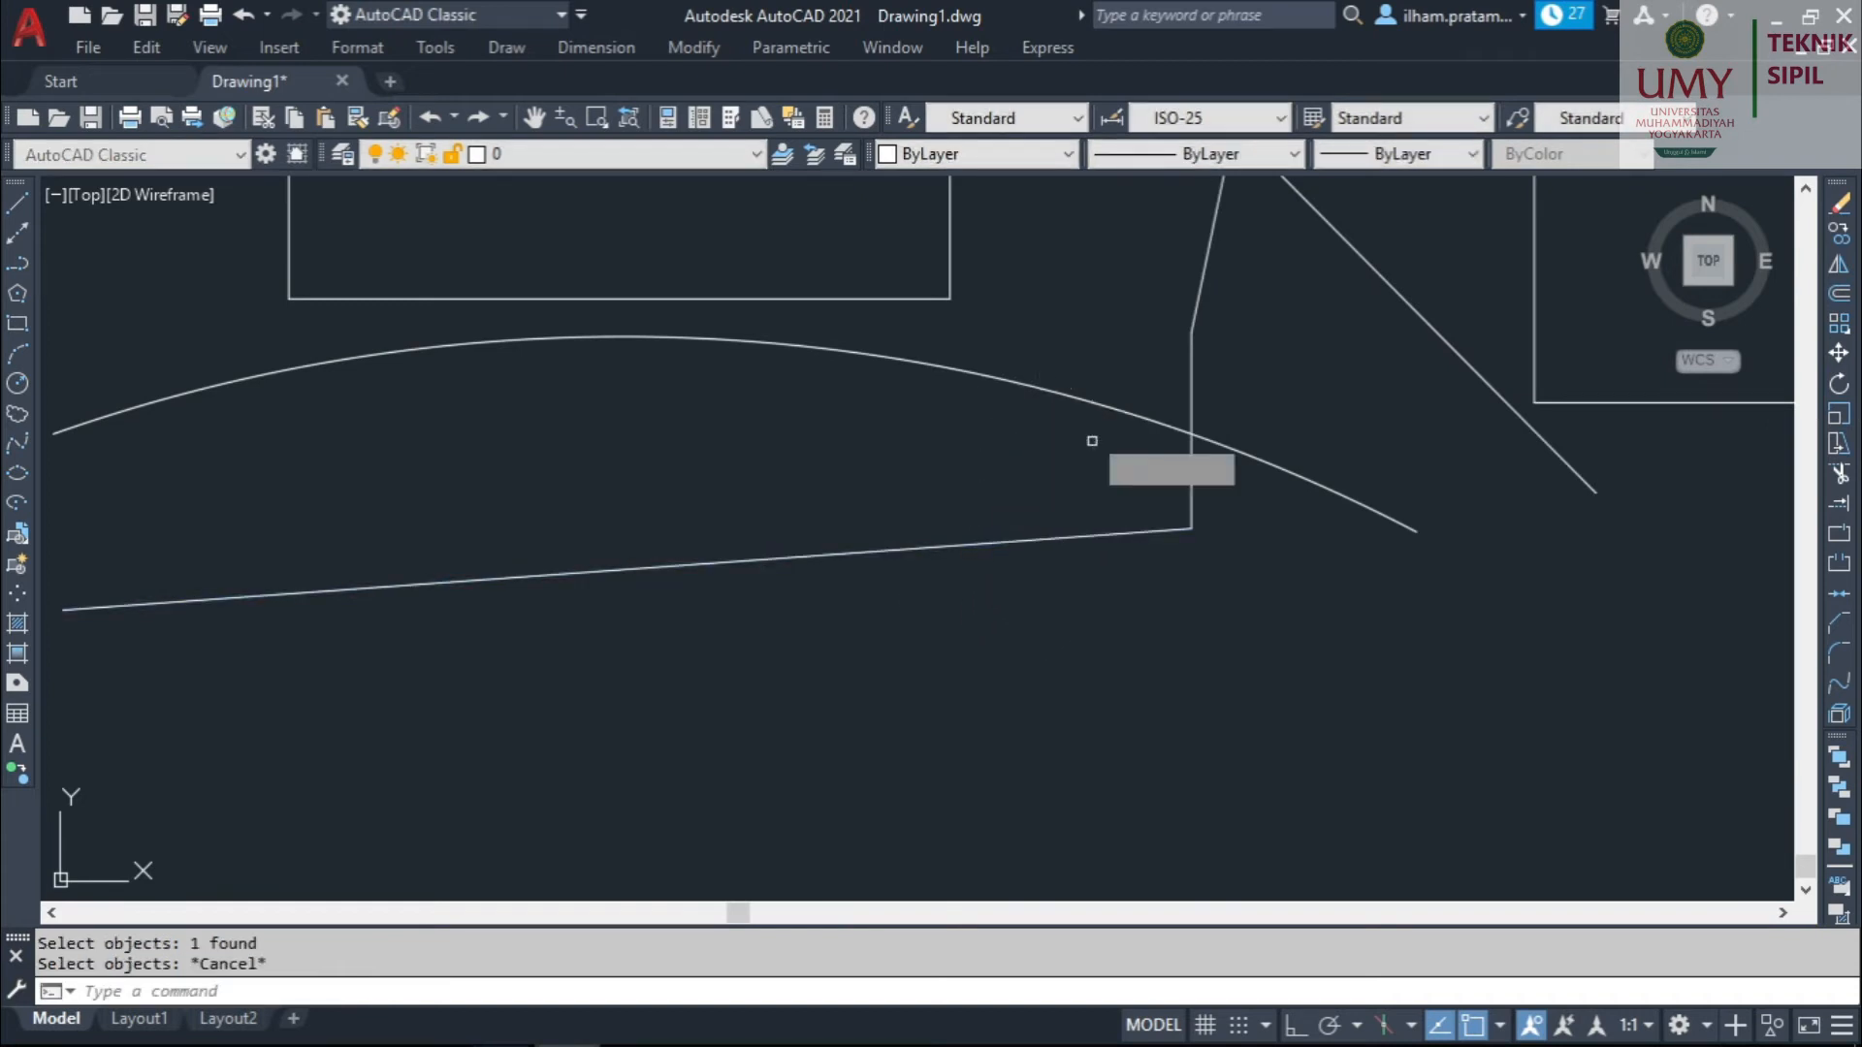
left_click(1073, 392)
scroll(1072, 393, "down", 4)
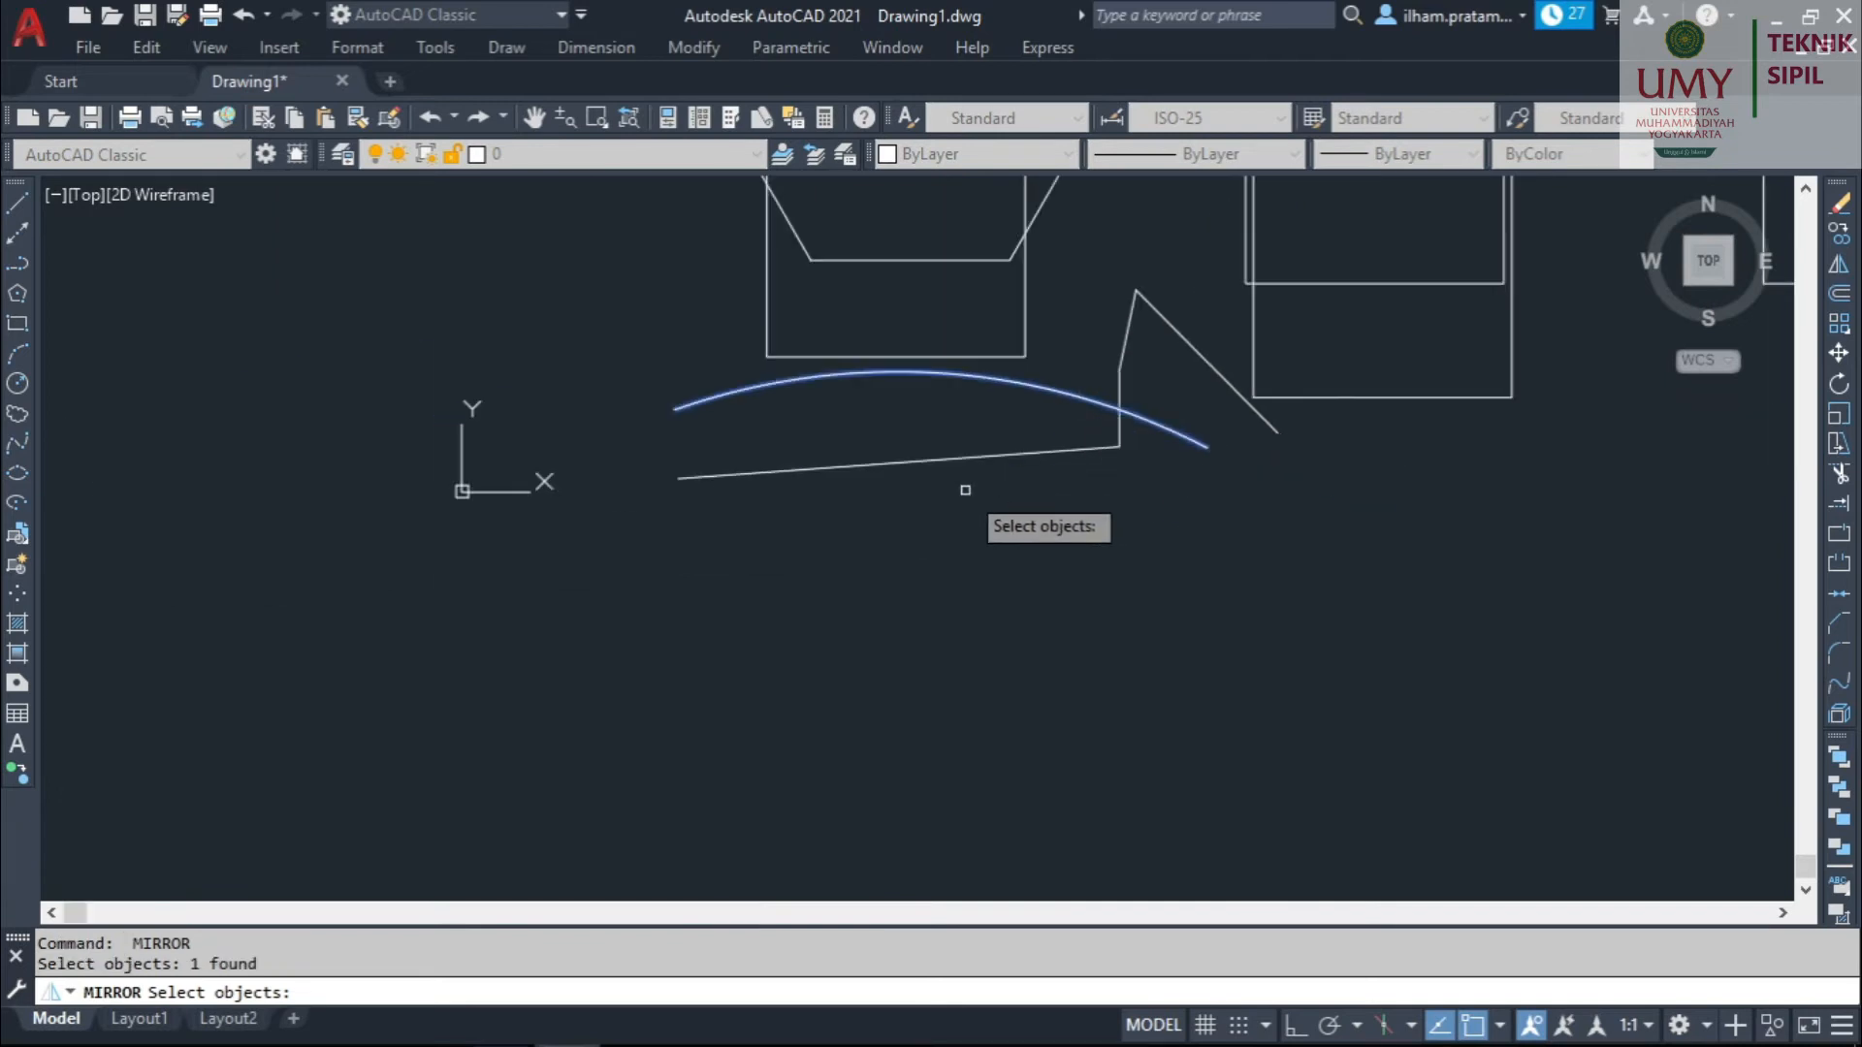
key("Return")
left_click(1005, 503)
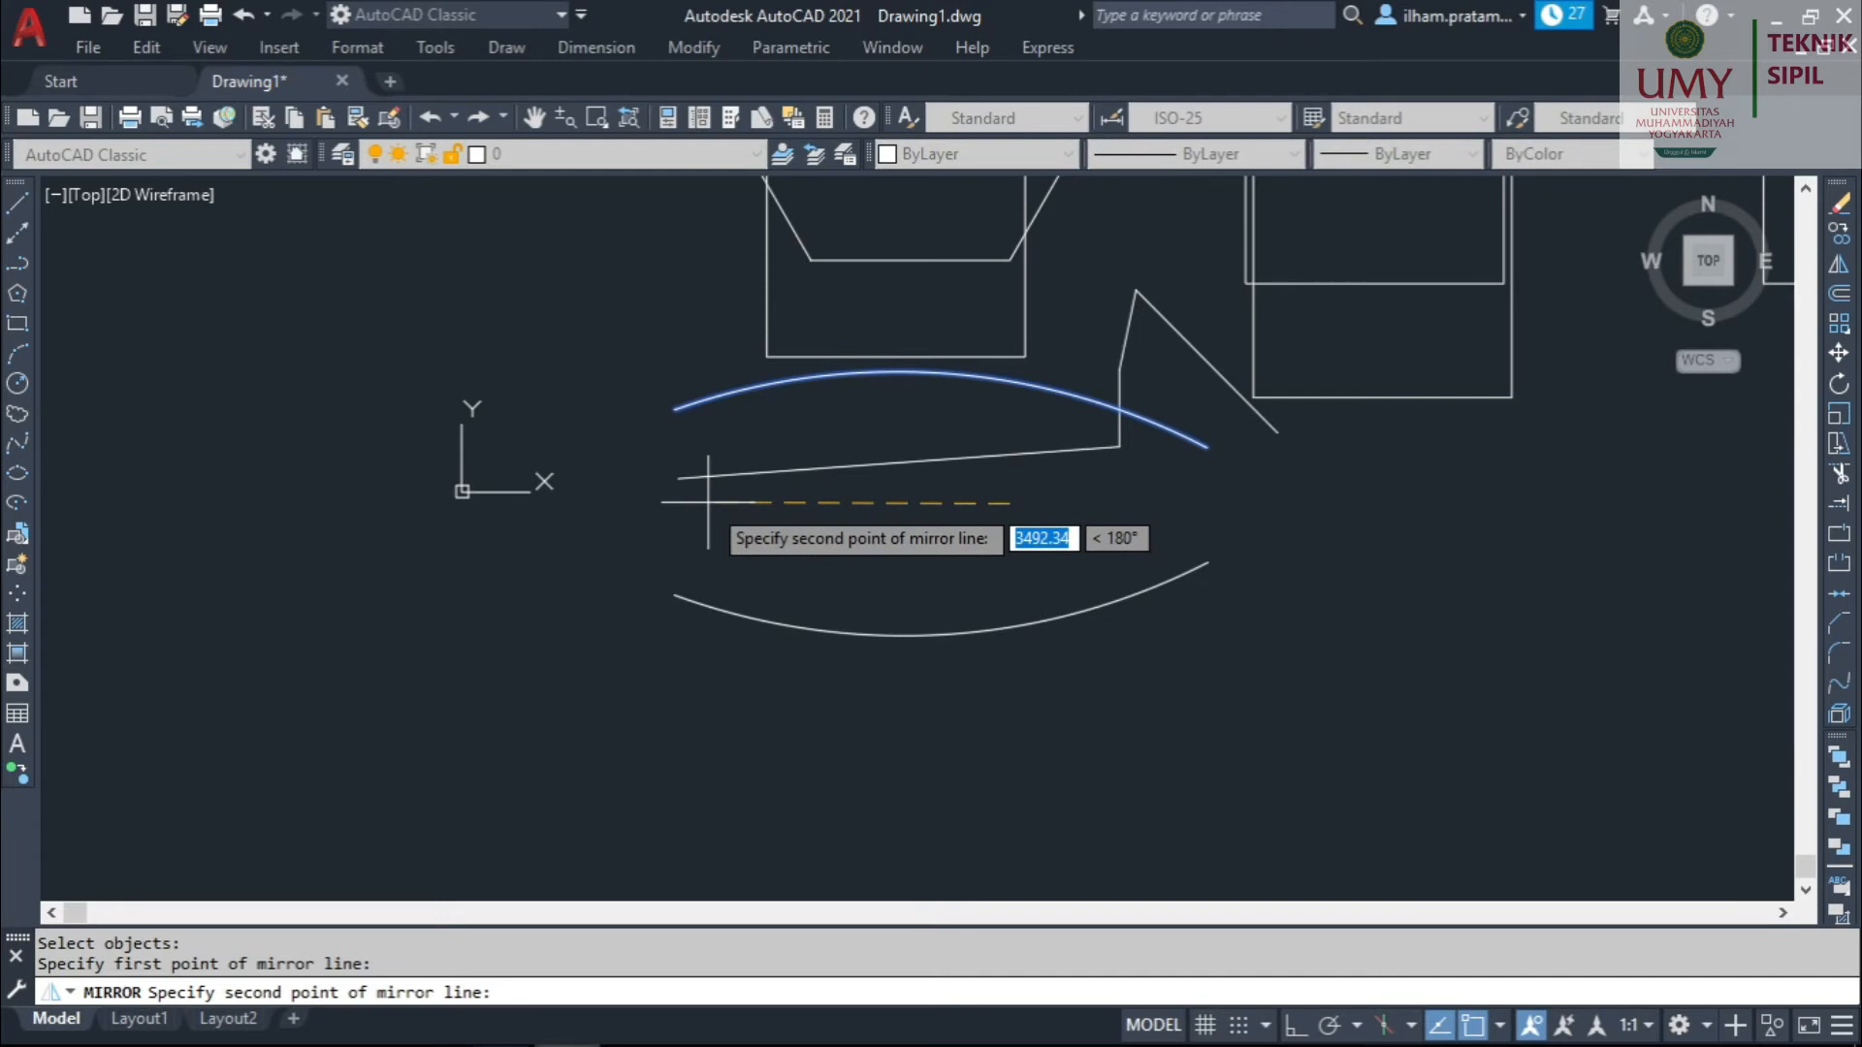
left_click(707, 503)
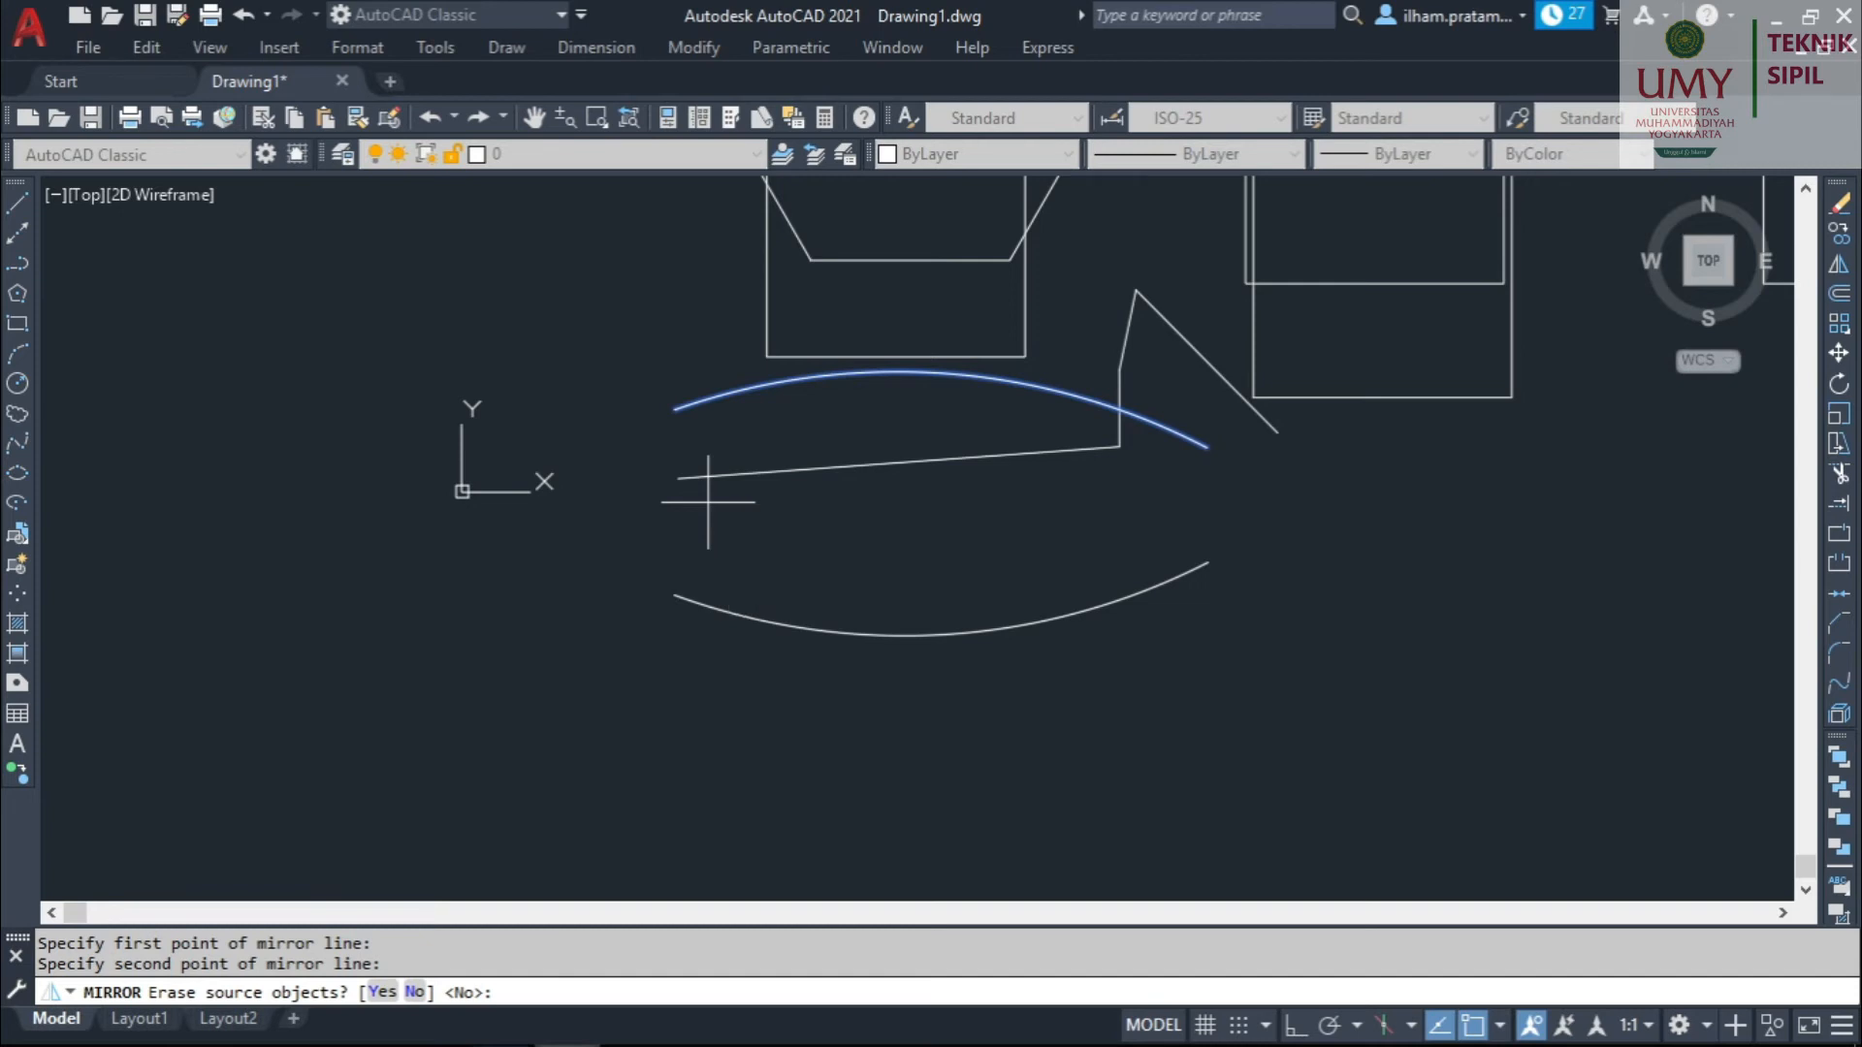
key("Return")
Delete the long sloped line between the two mirrored arcs.
scroll(752, 490, "up", 2)
left_click_drag(1017, 519, 852, 353)
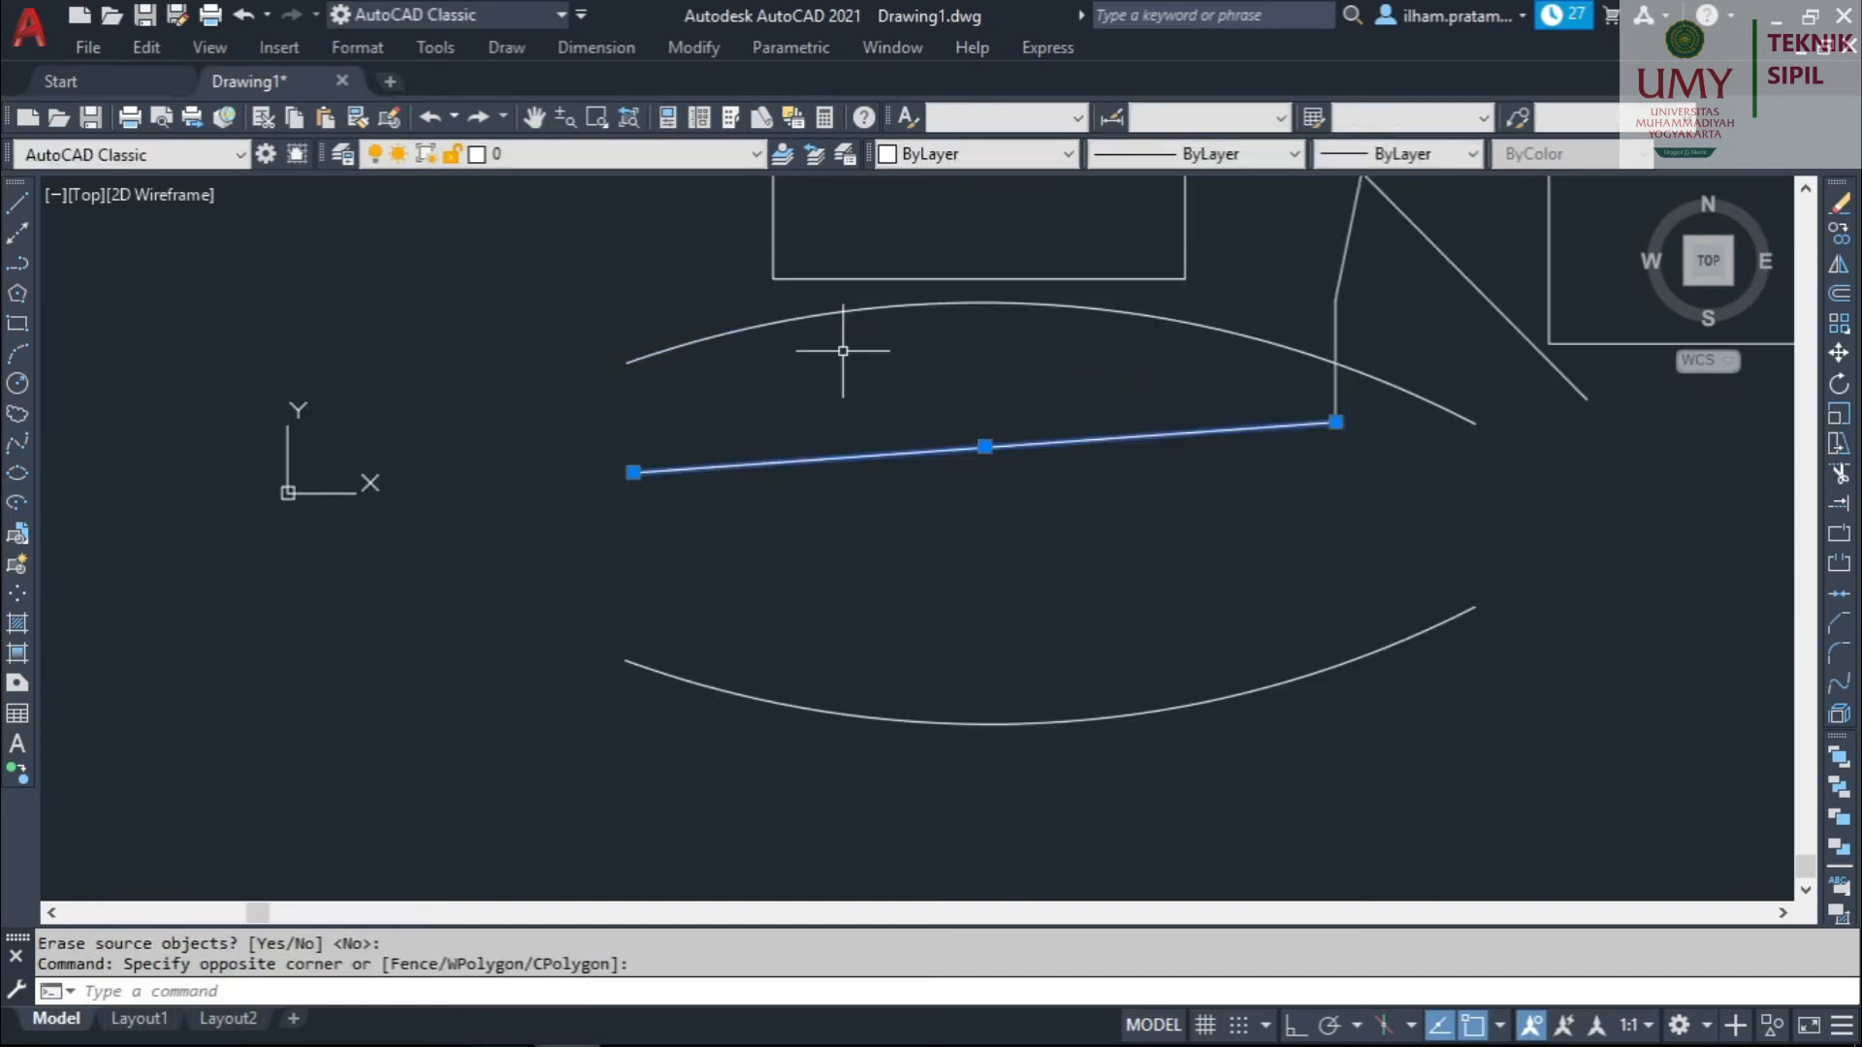
key("Delete")
left_click(1097, 800)
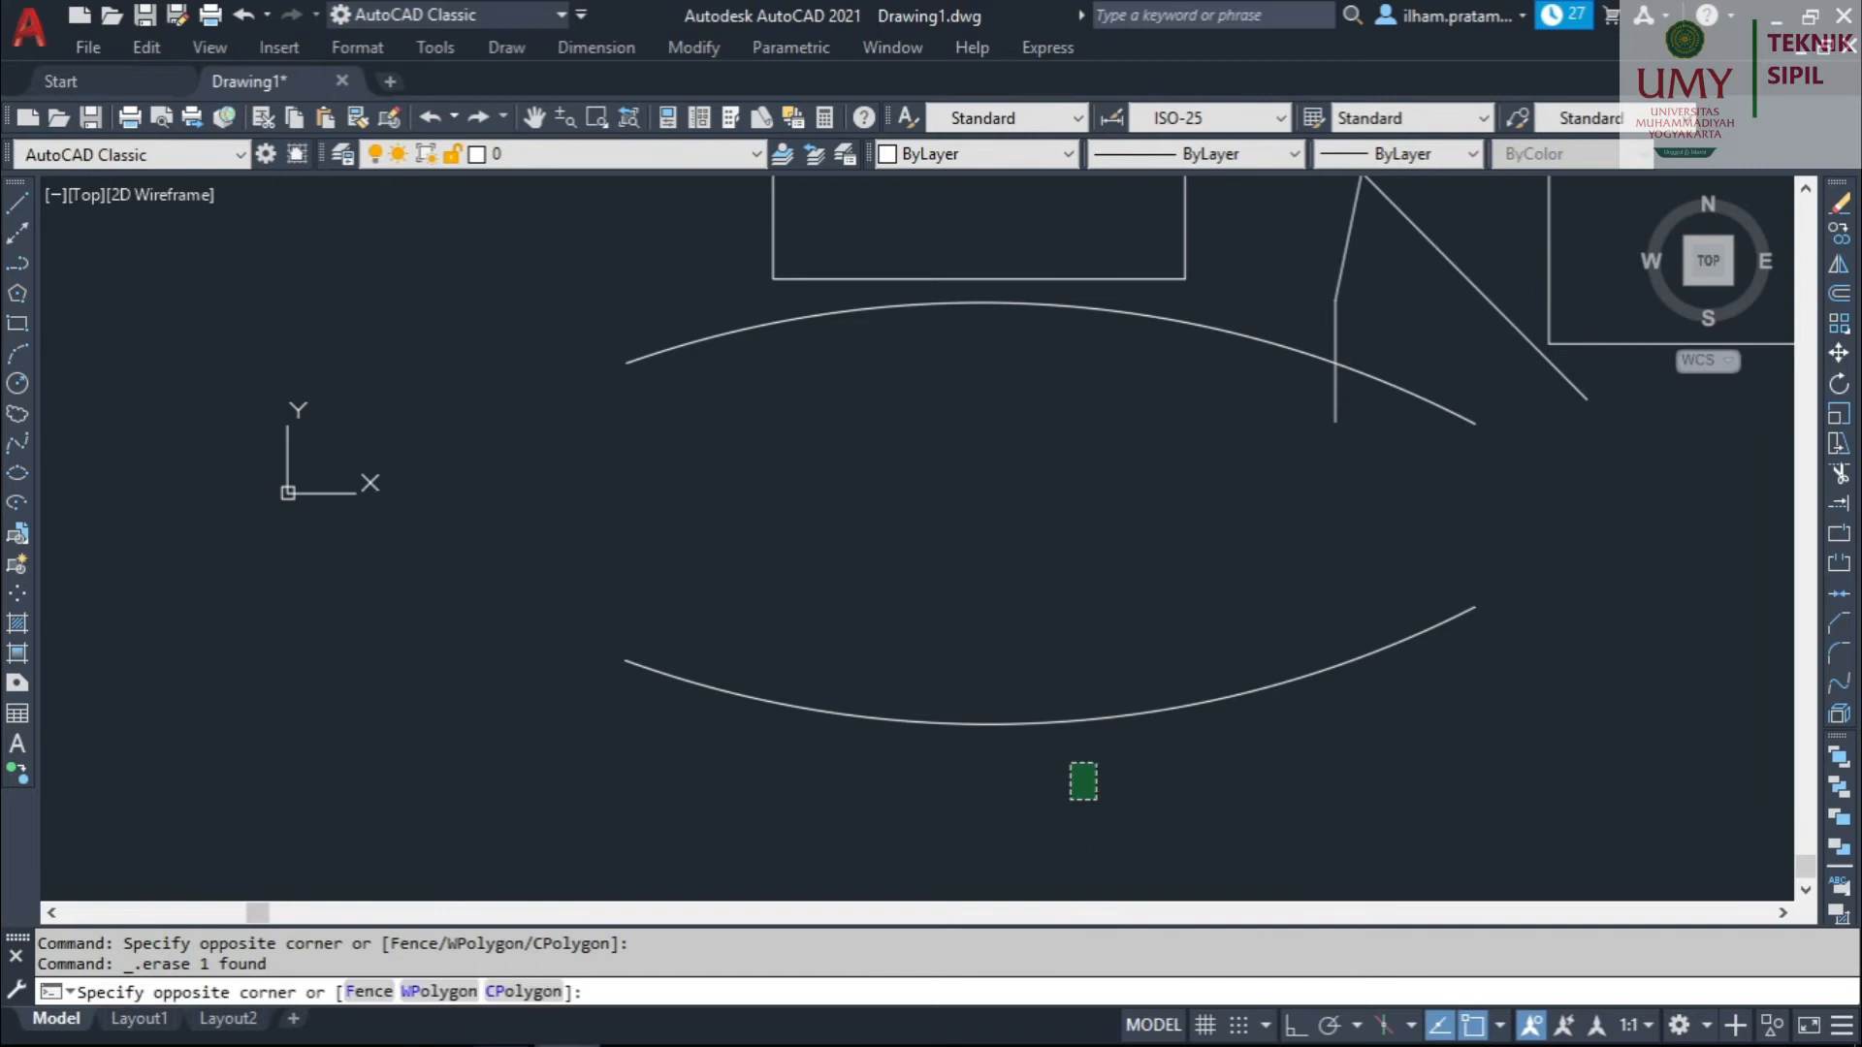
left_click(781, 316)
key("Escape")
left_click(860, 333)
left_click(775, 294)
key("Escape")
left_click(998, 656)
key("Escape")
scroll(1139, 514, "down", 1)
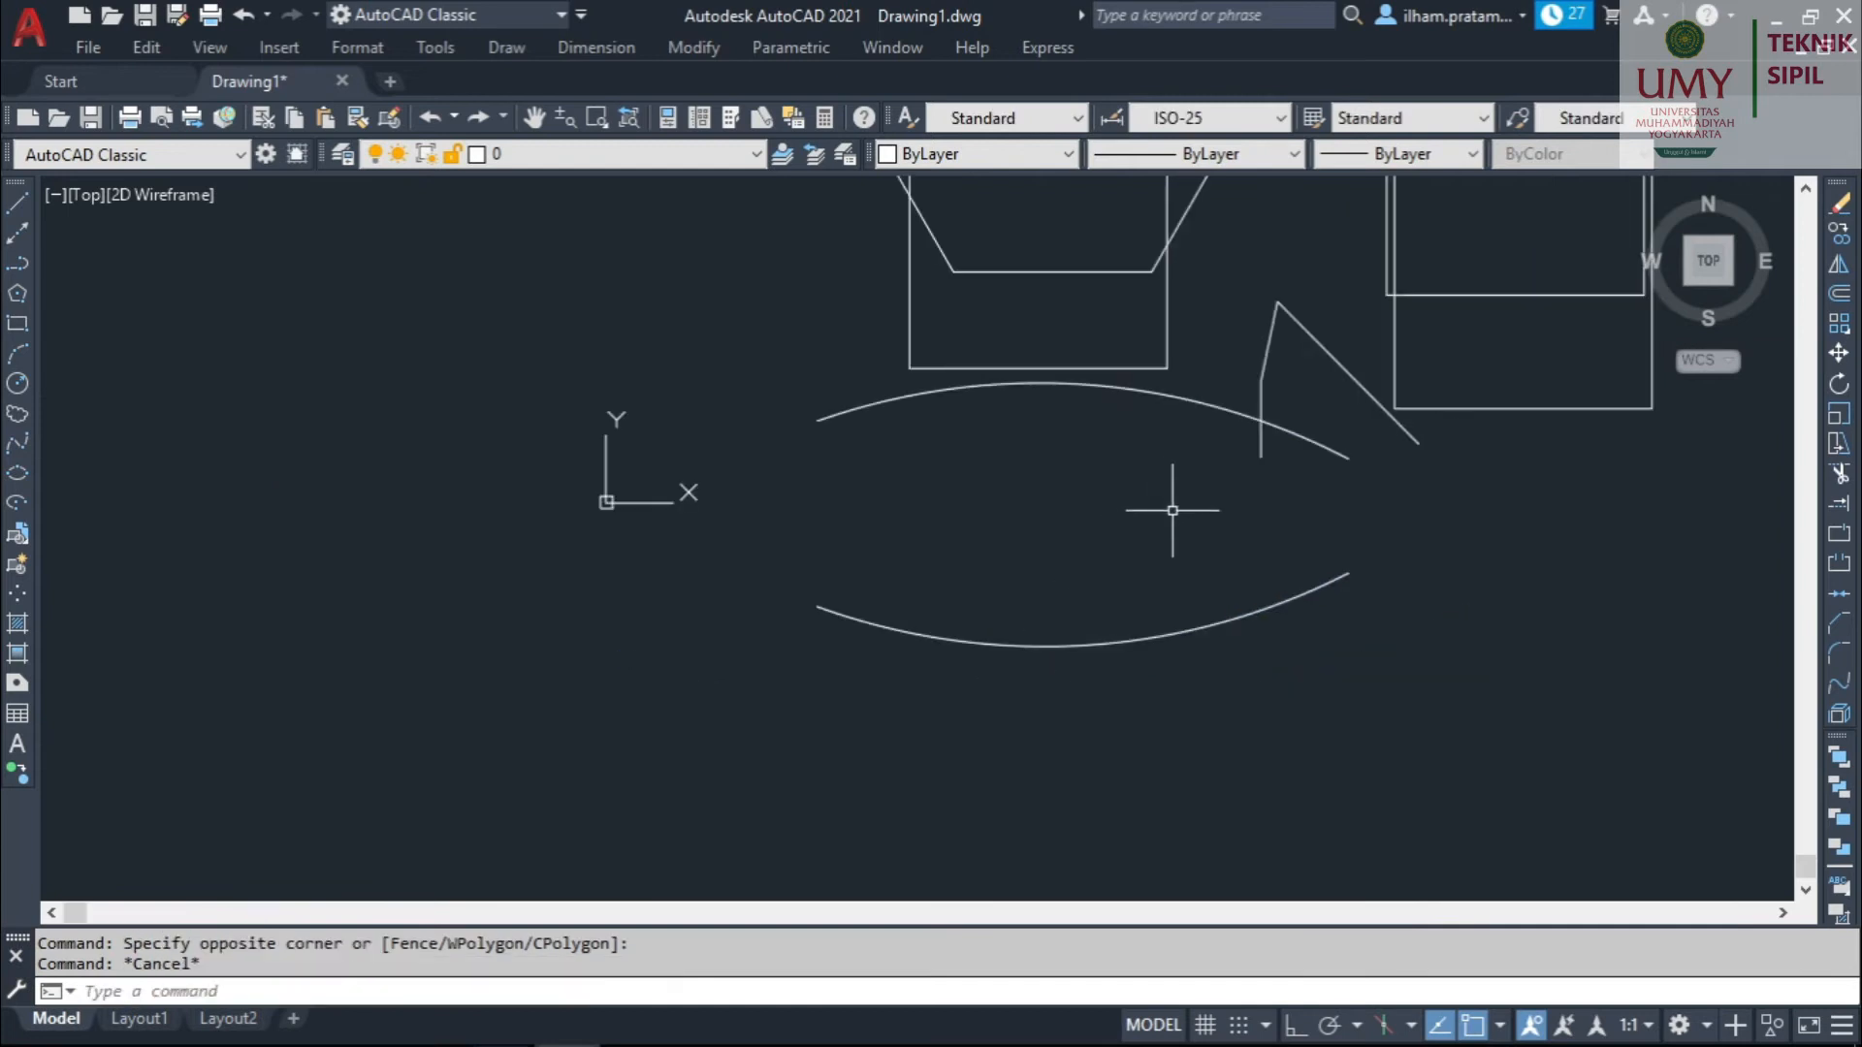
middle_click_drag(1122, 520, 1065, 550)
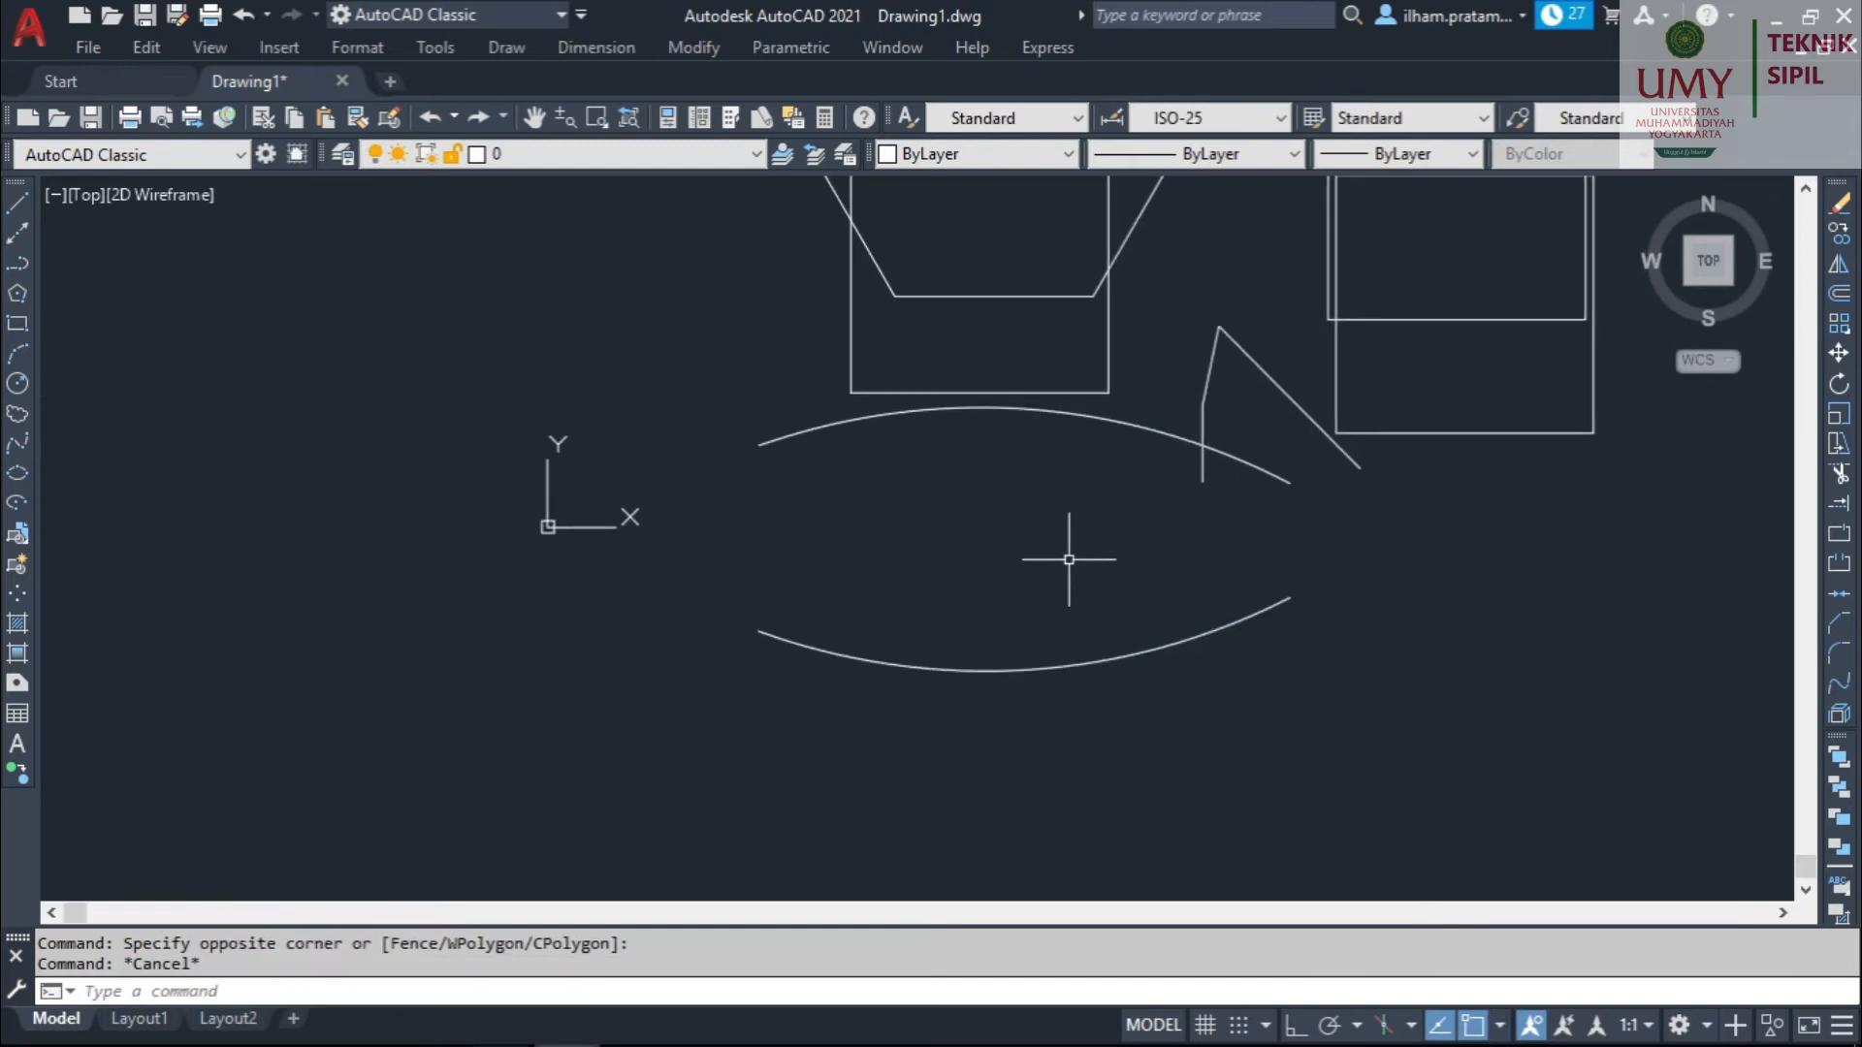
type("MI")
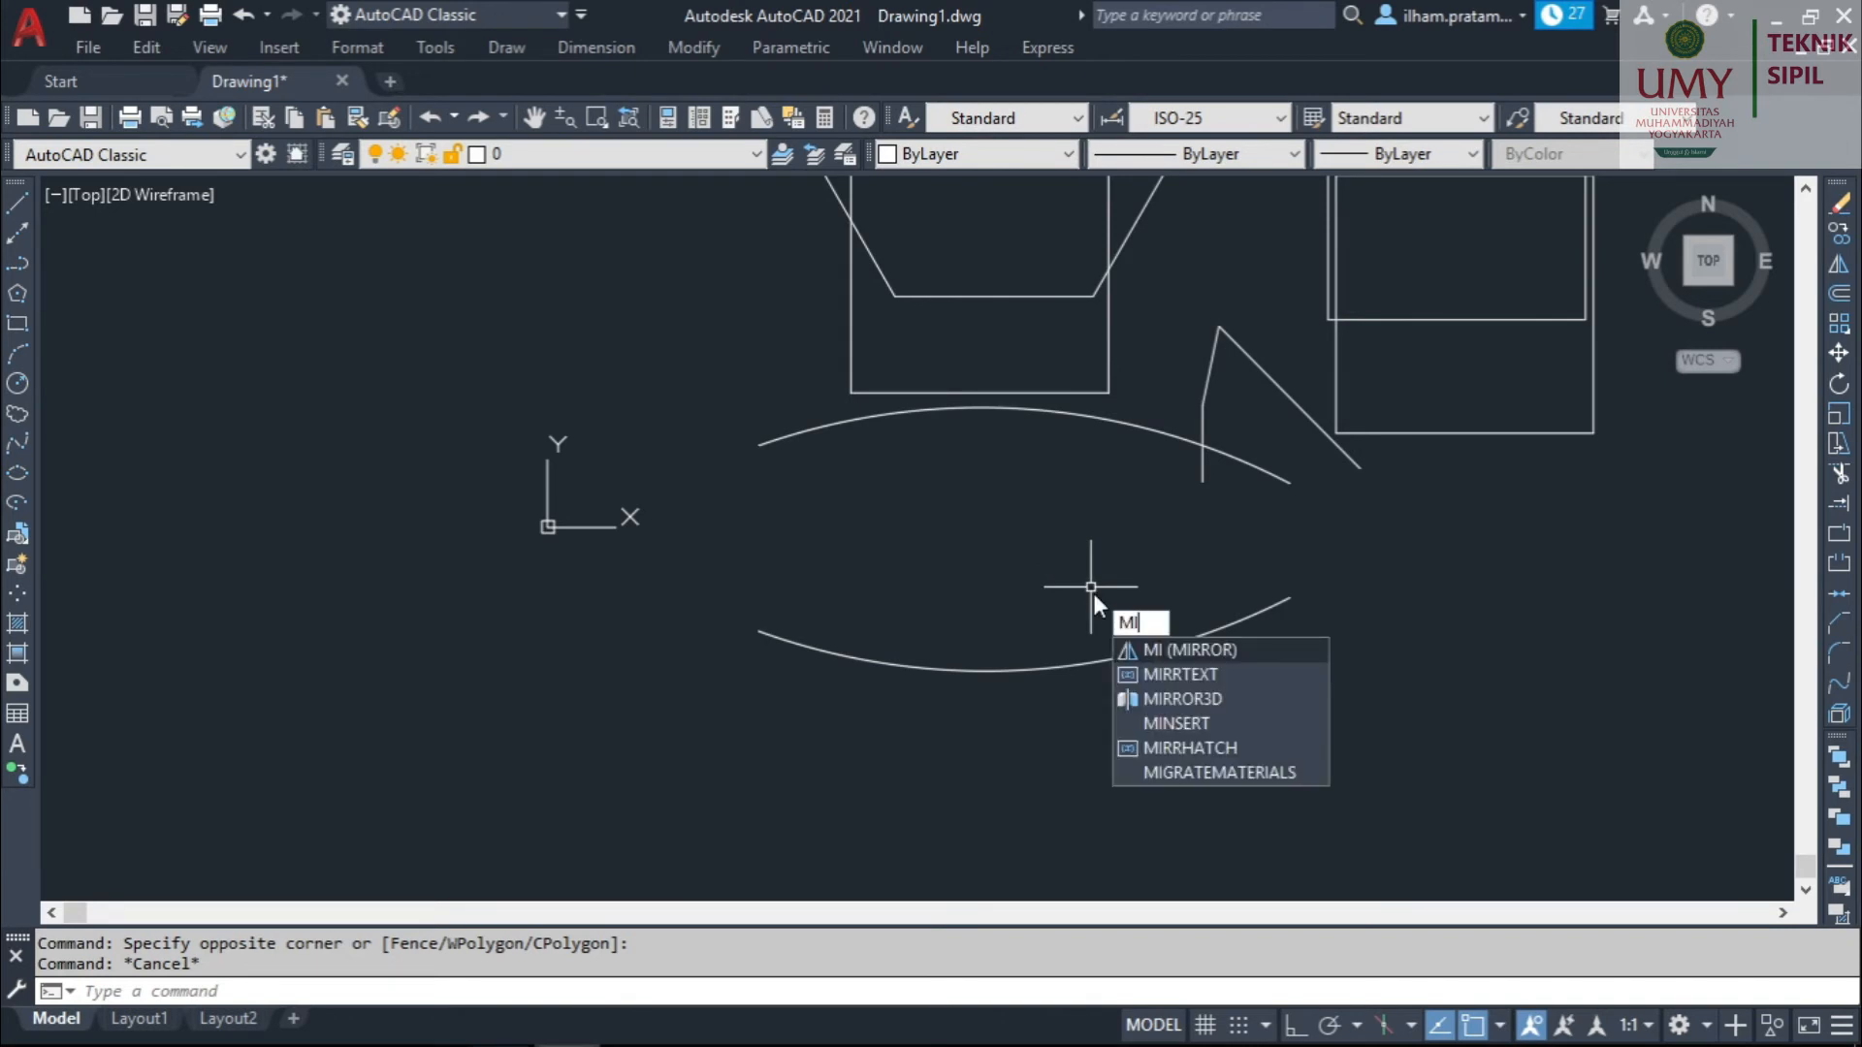
key("Return")
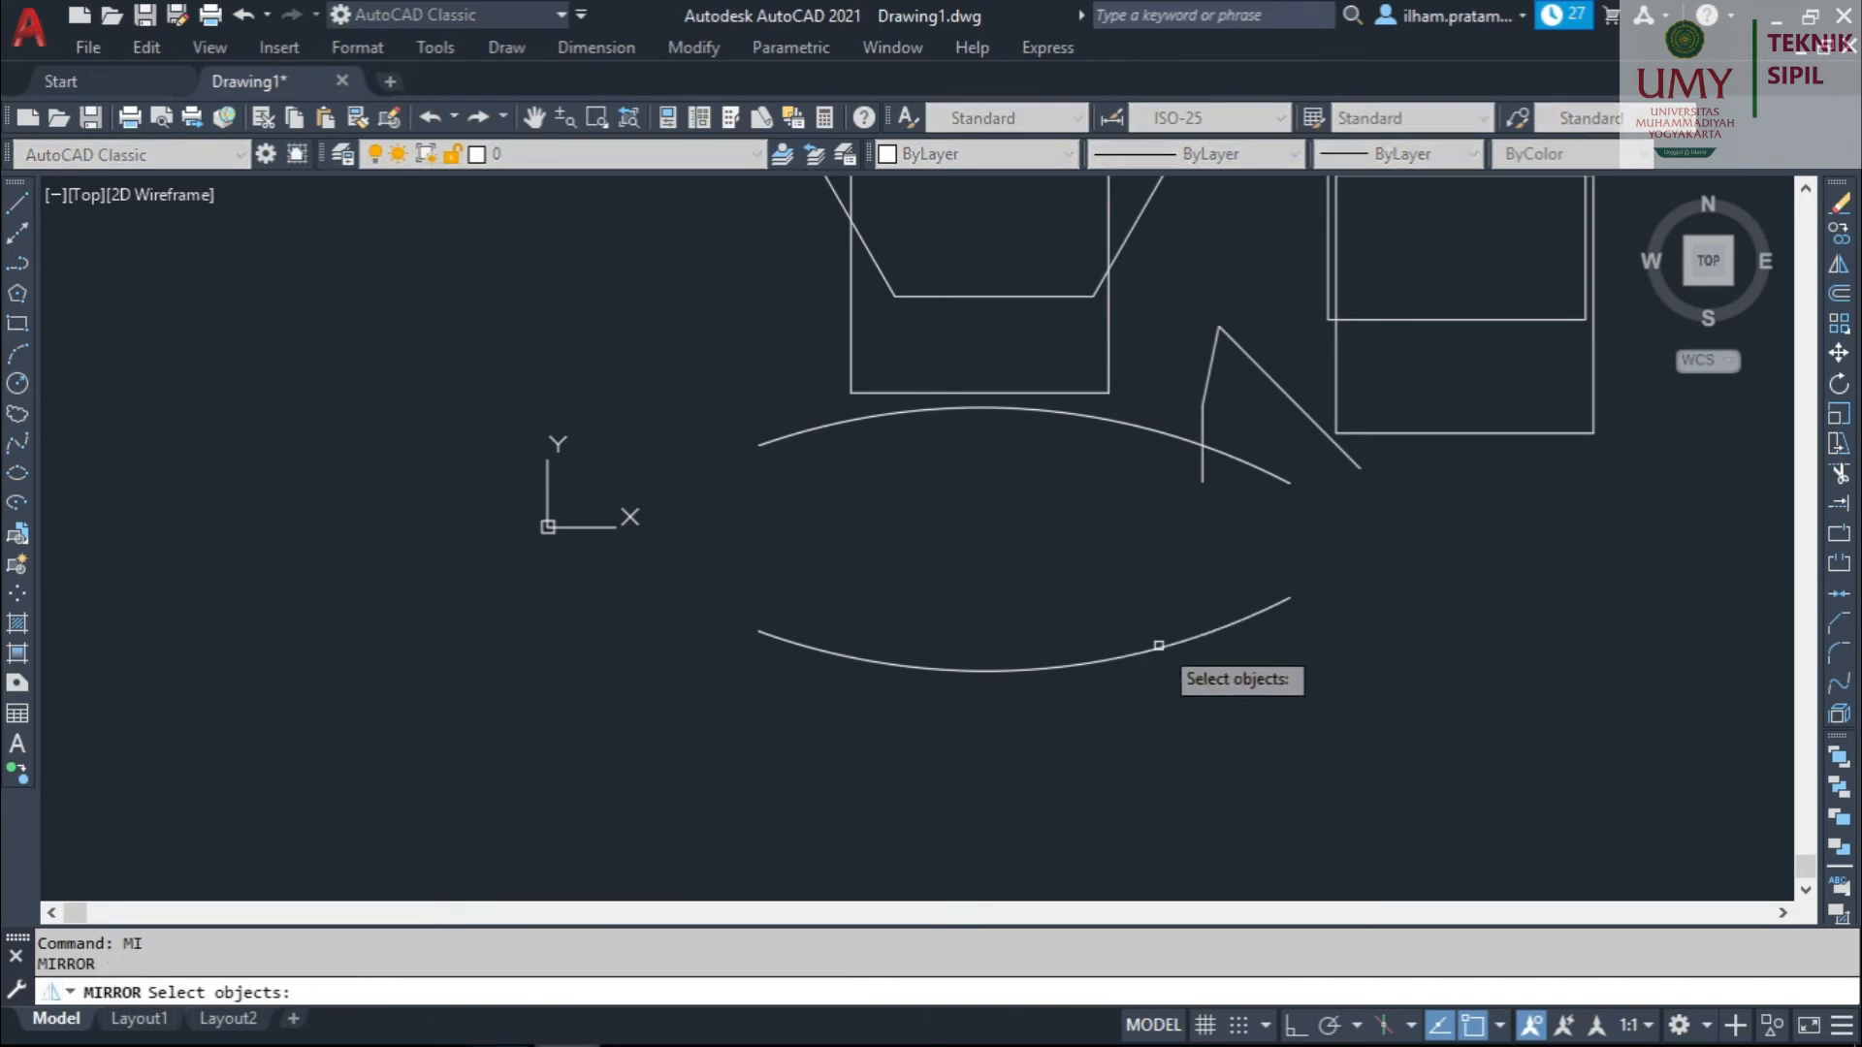
left_click(1158, 645)
scroll(959, 651, "down", 4)
scroll(970, 659, "up", 2)
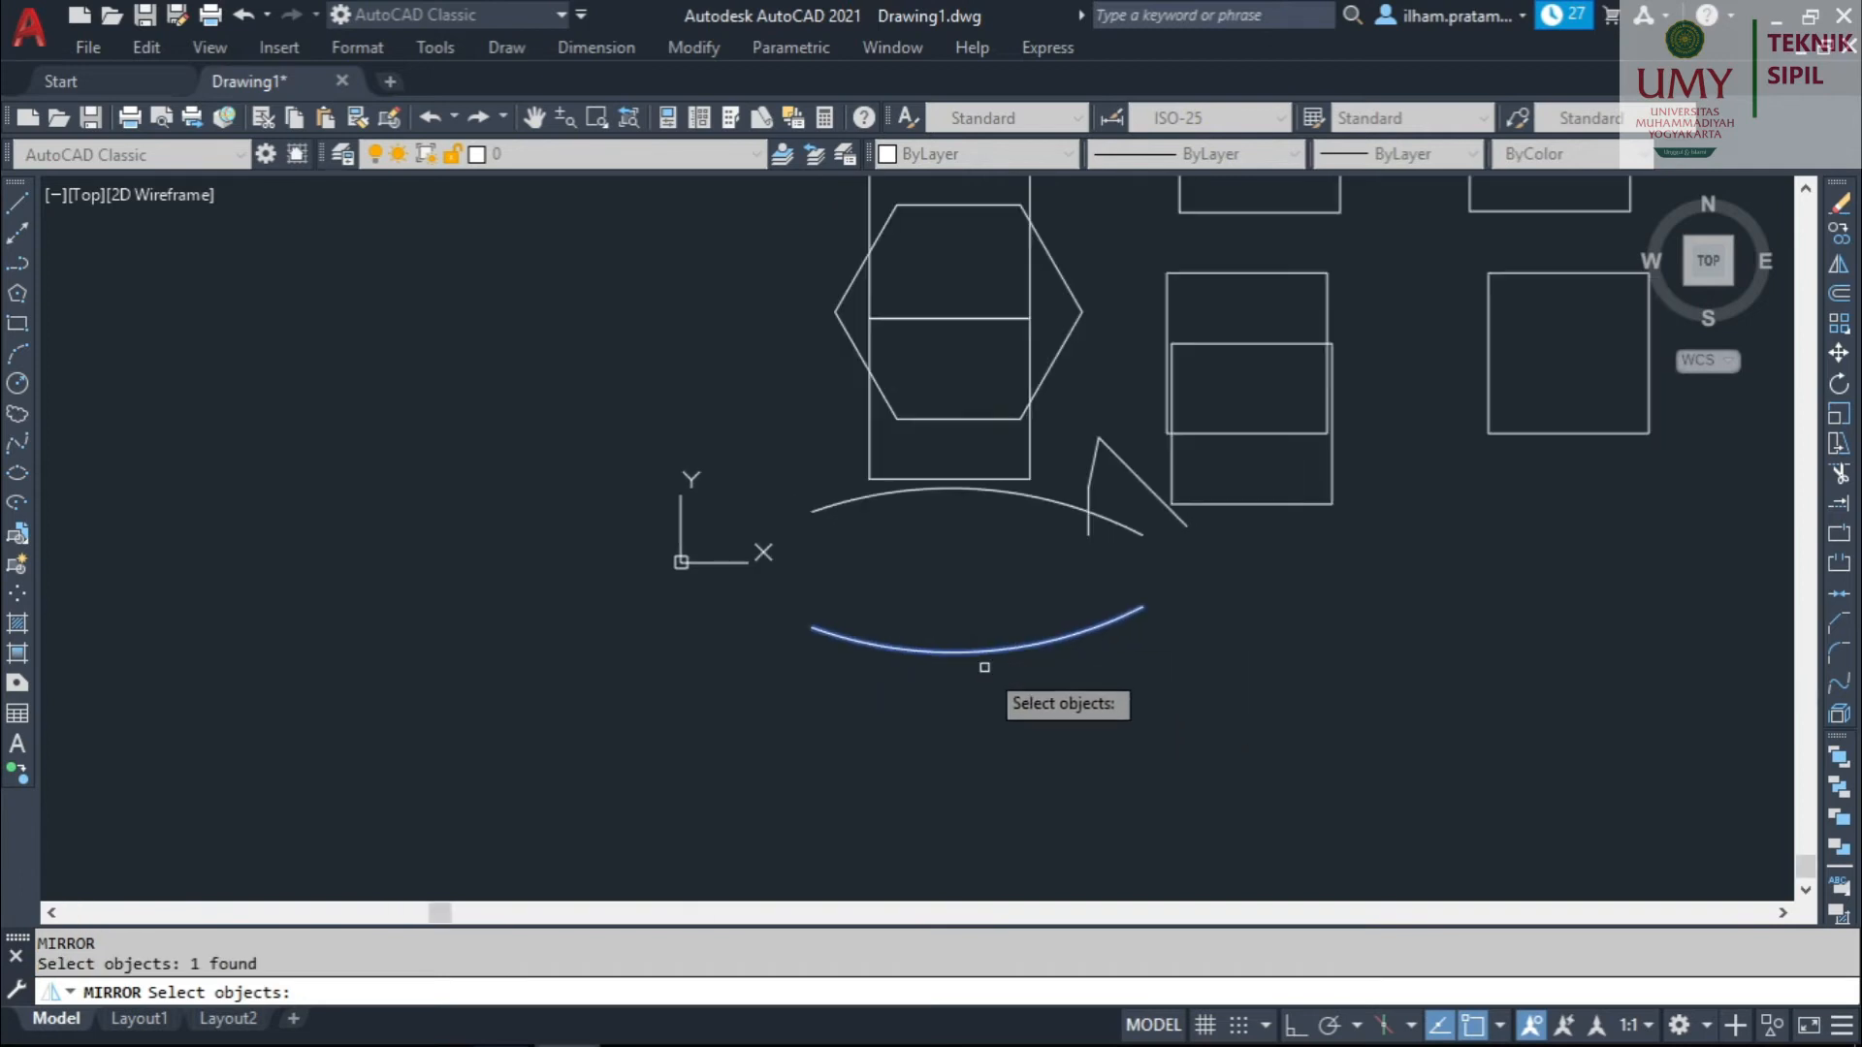
key("Return")
left_click(1072, 682)
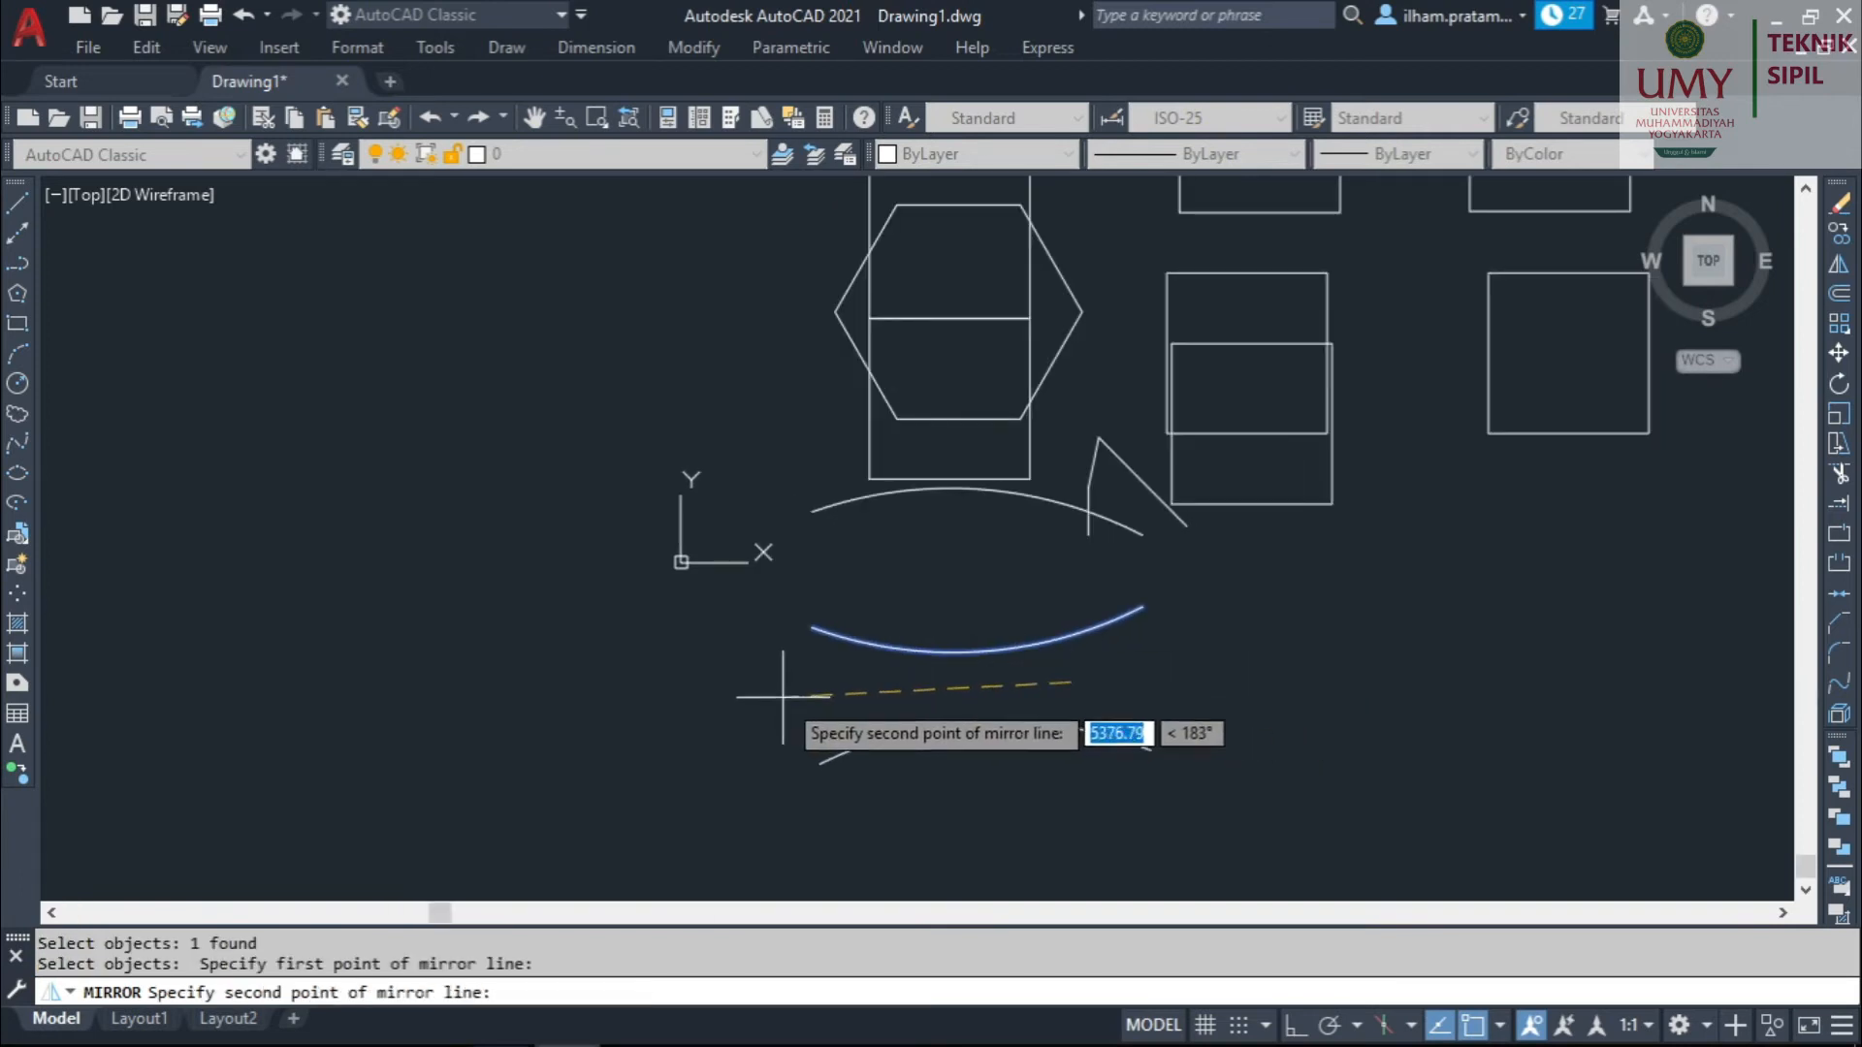
left_click(780, 688)
key("Escape")
left_click(1091, 695)
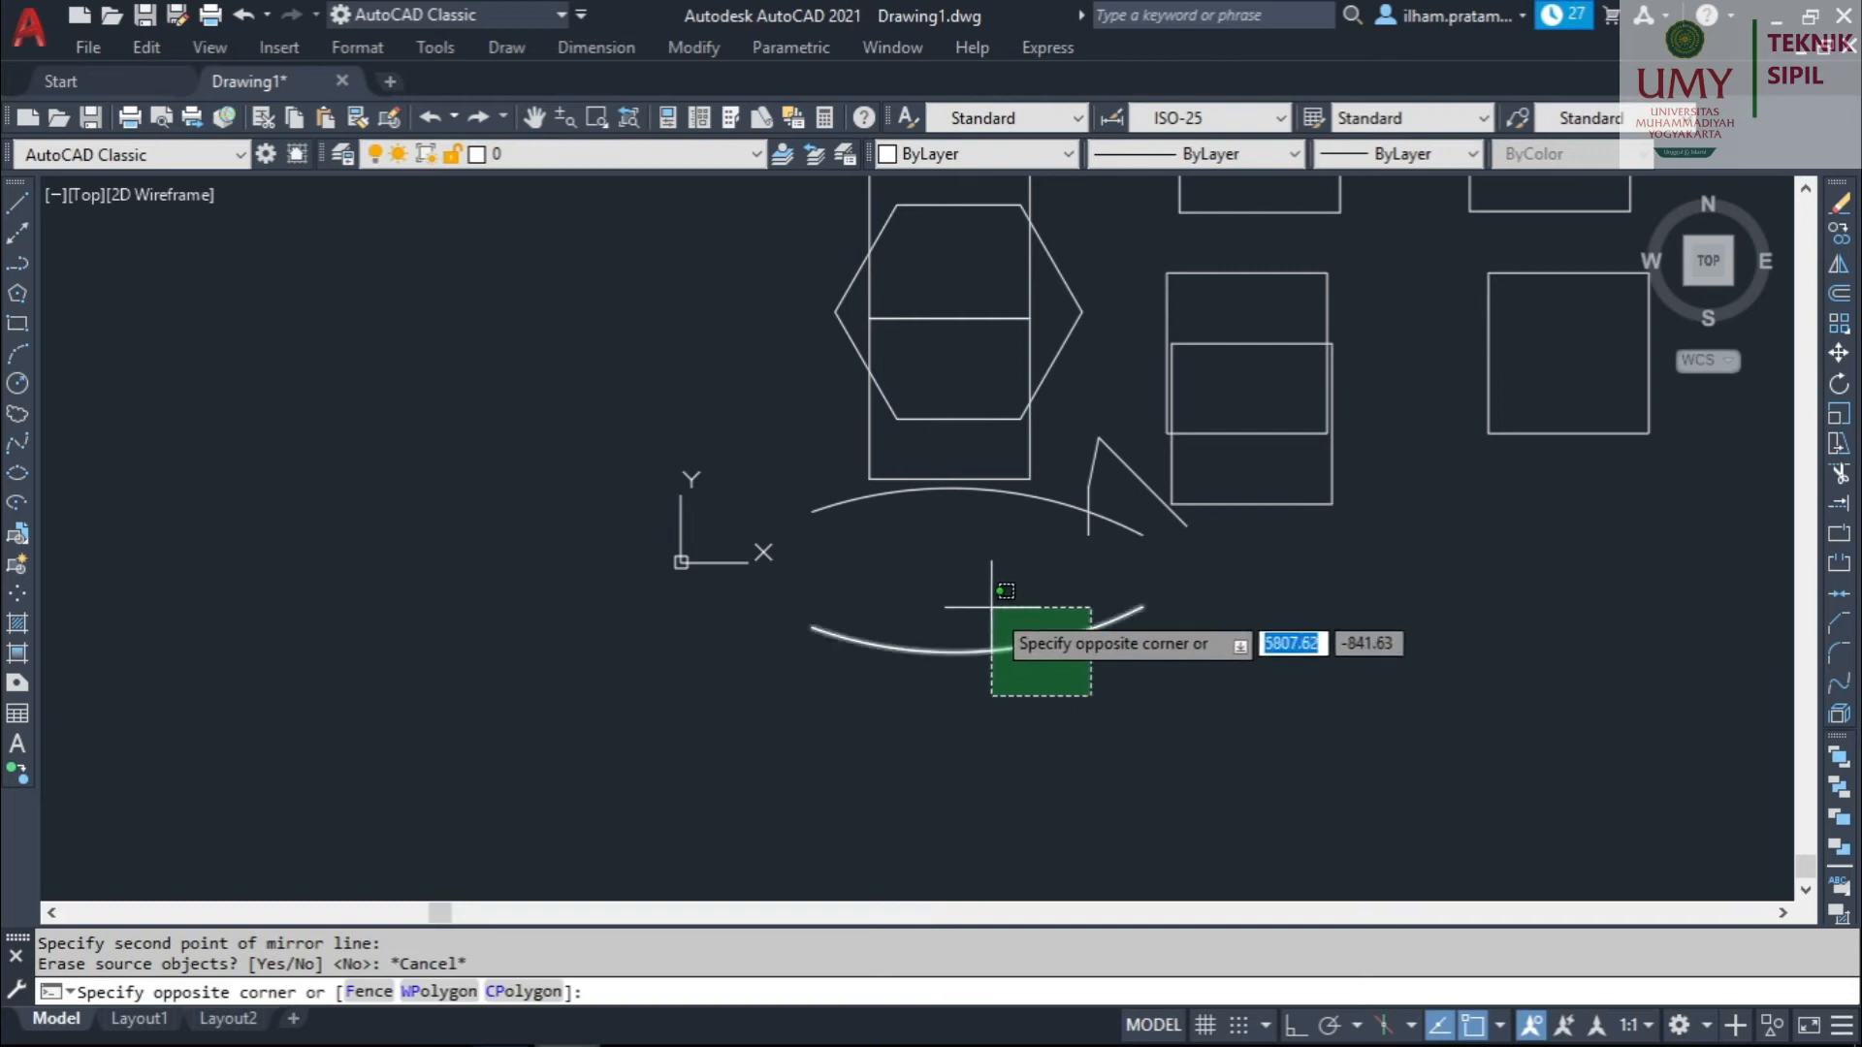
key("Escape")
Mirror the lower arc across a slightly sloped, nearly horizontal axis just below it, keeping the source arc.
type("mi")
key("Return")
left_click(1039, 694)
left_click(981, 611)
key("Return")
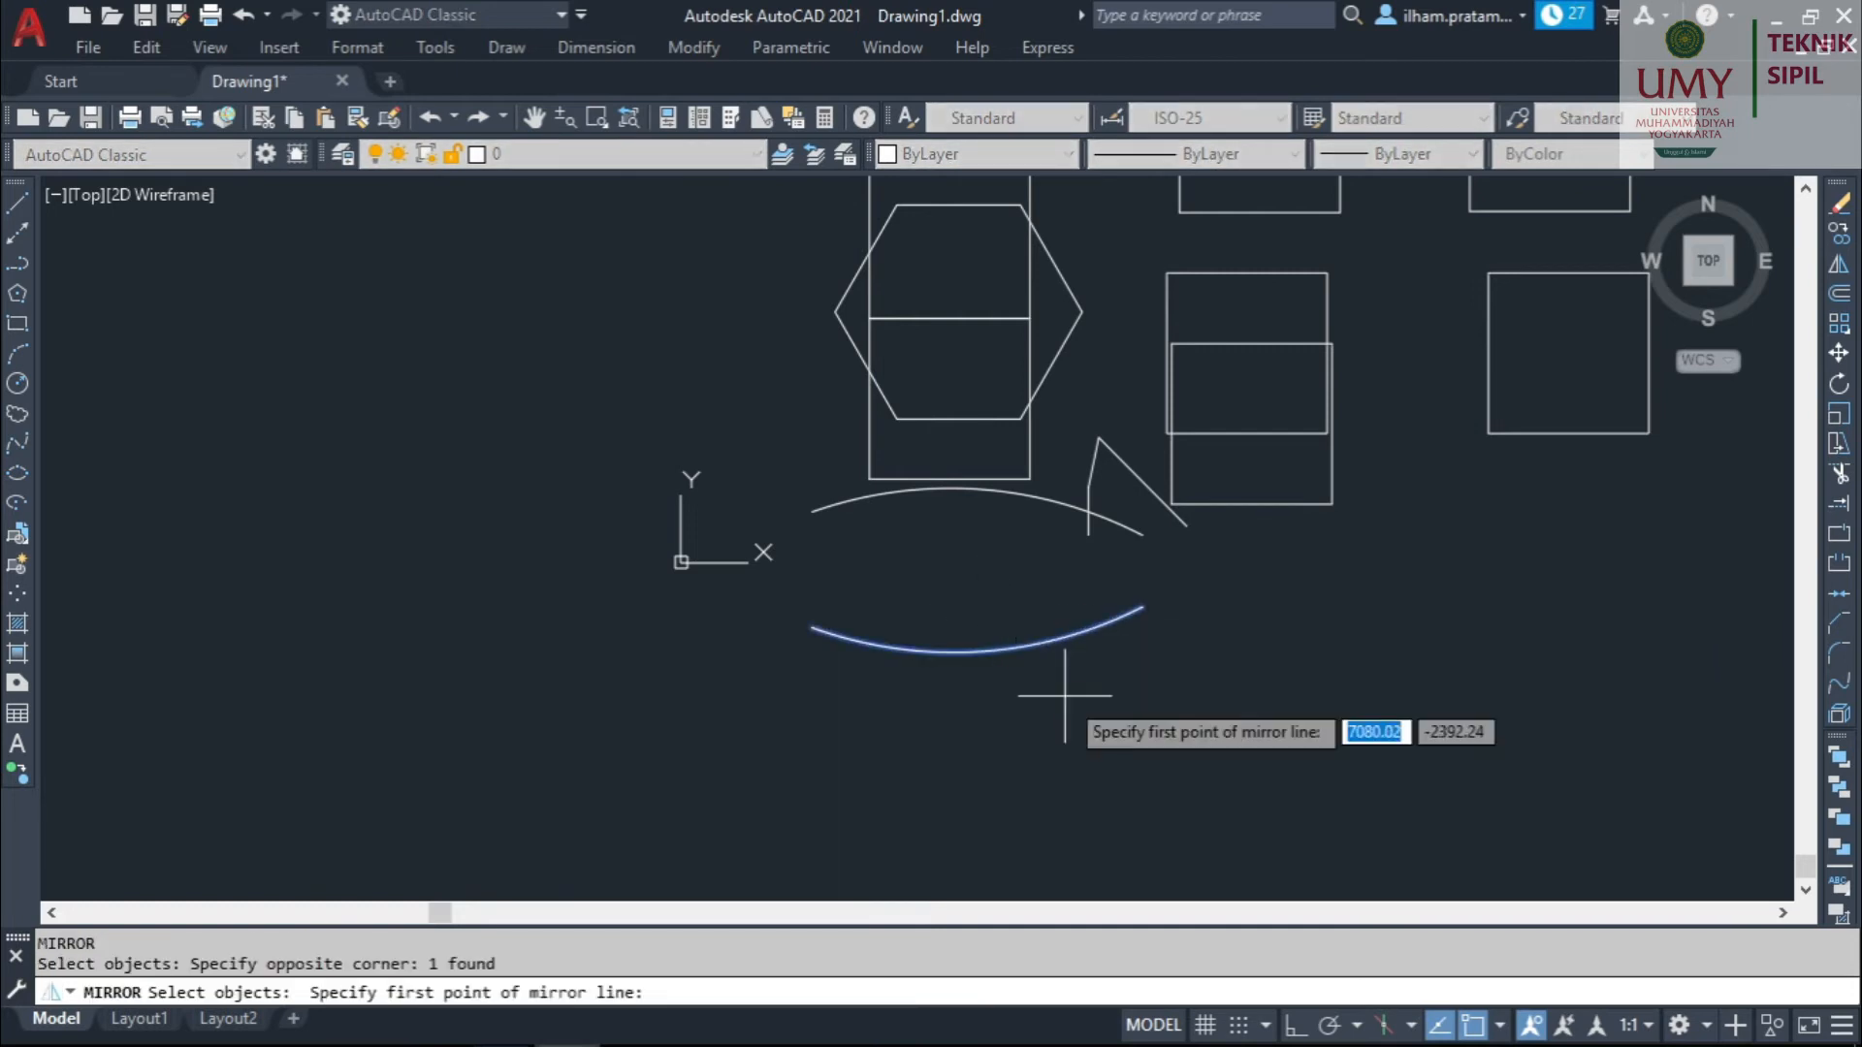
left_click(1065, 695)
left_click(858, 712)
key("Return")
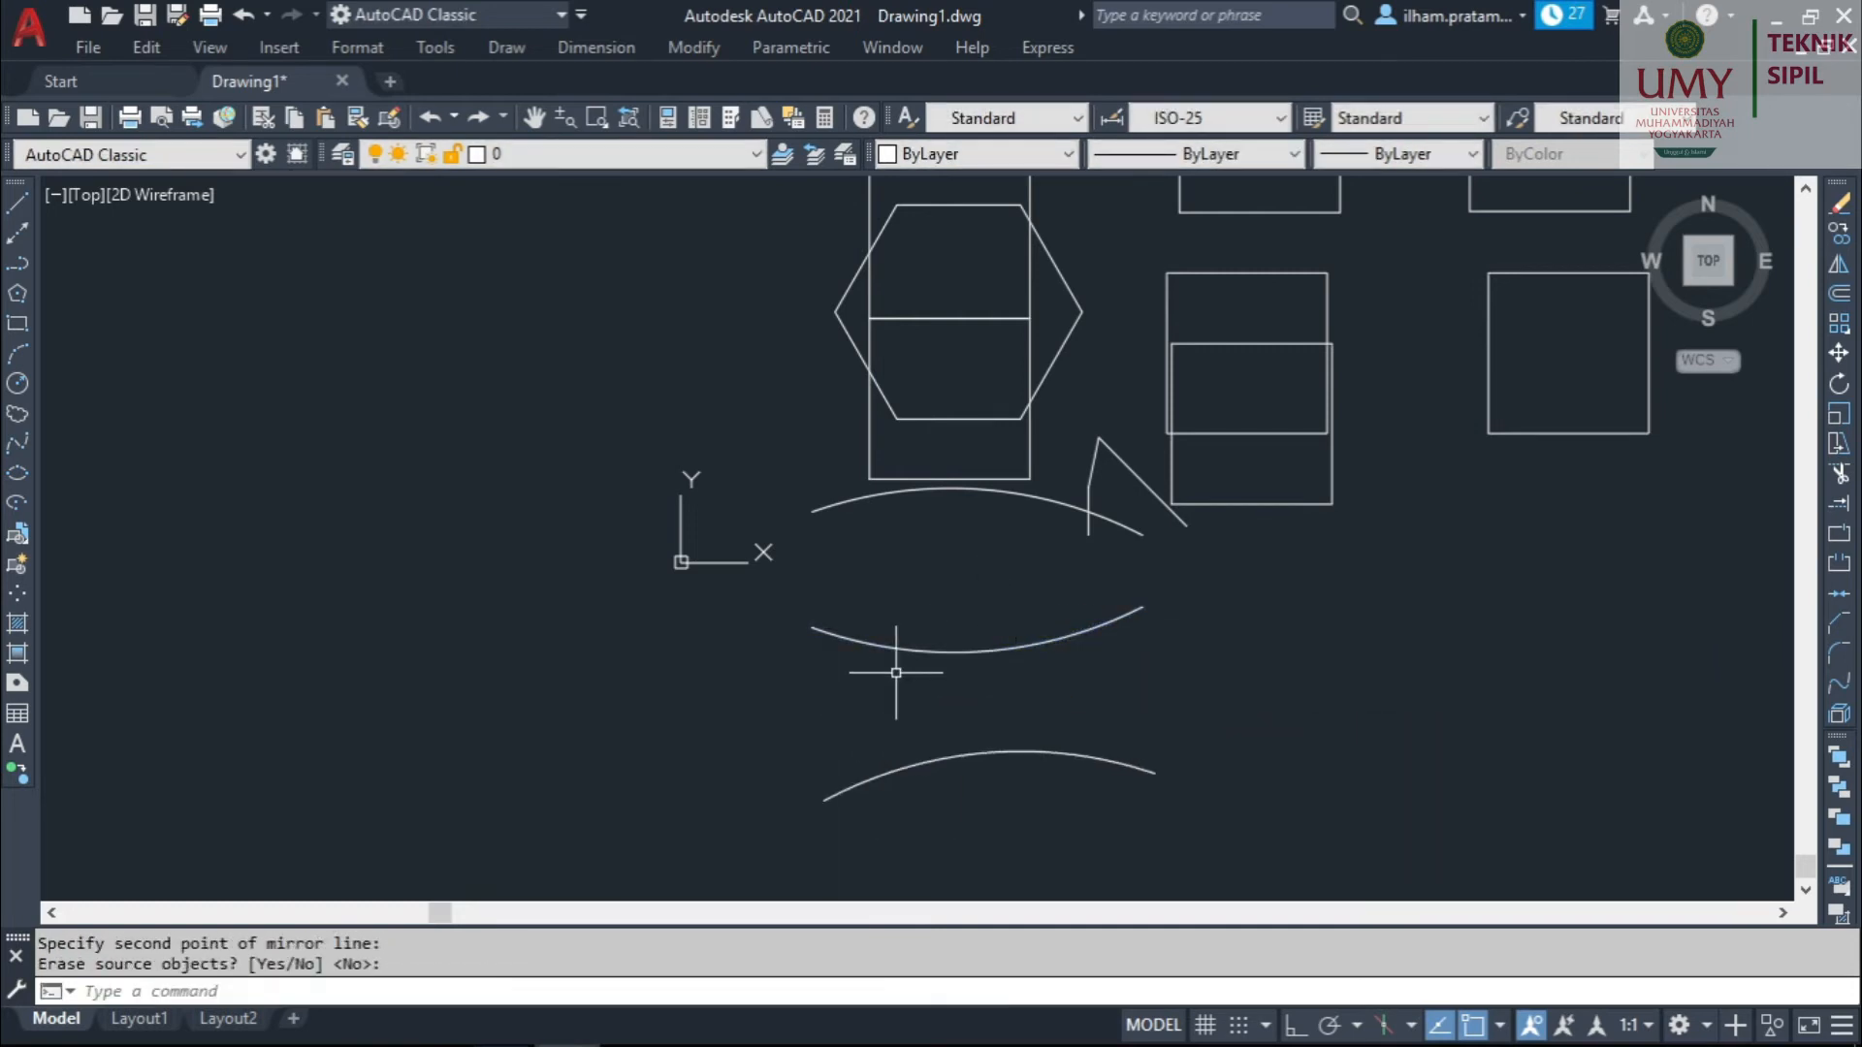
Move the lower-right standalone square by its lower-right corner onto the left endpoint of the bottom arc.
scroll(896, 672, "down", 2)
middle_click_drag(1144, 655, 1067, 618)
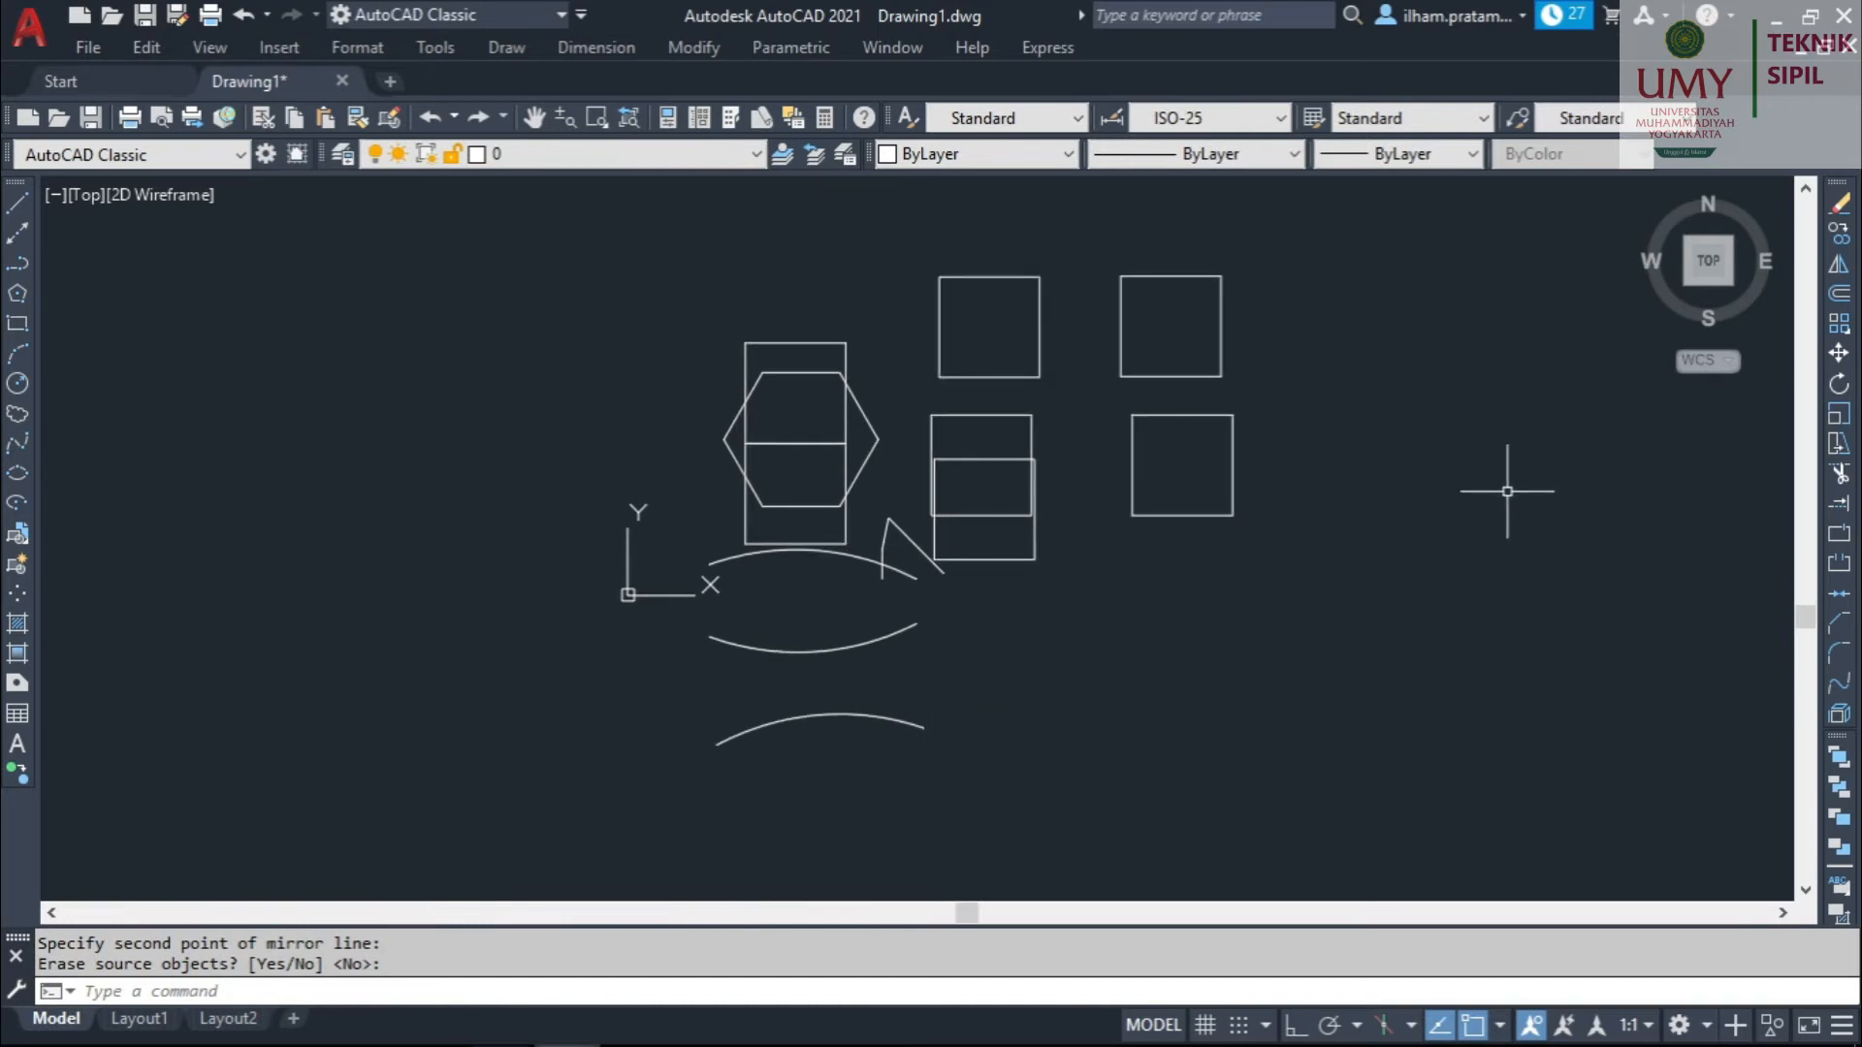
left_click(1838, 355)
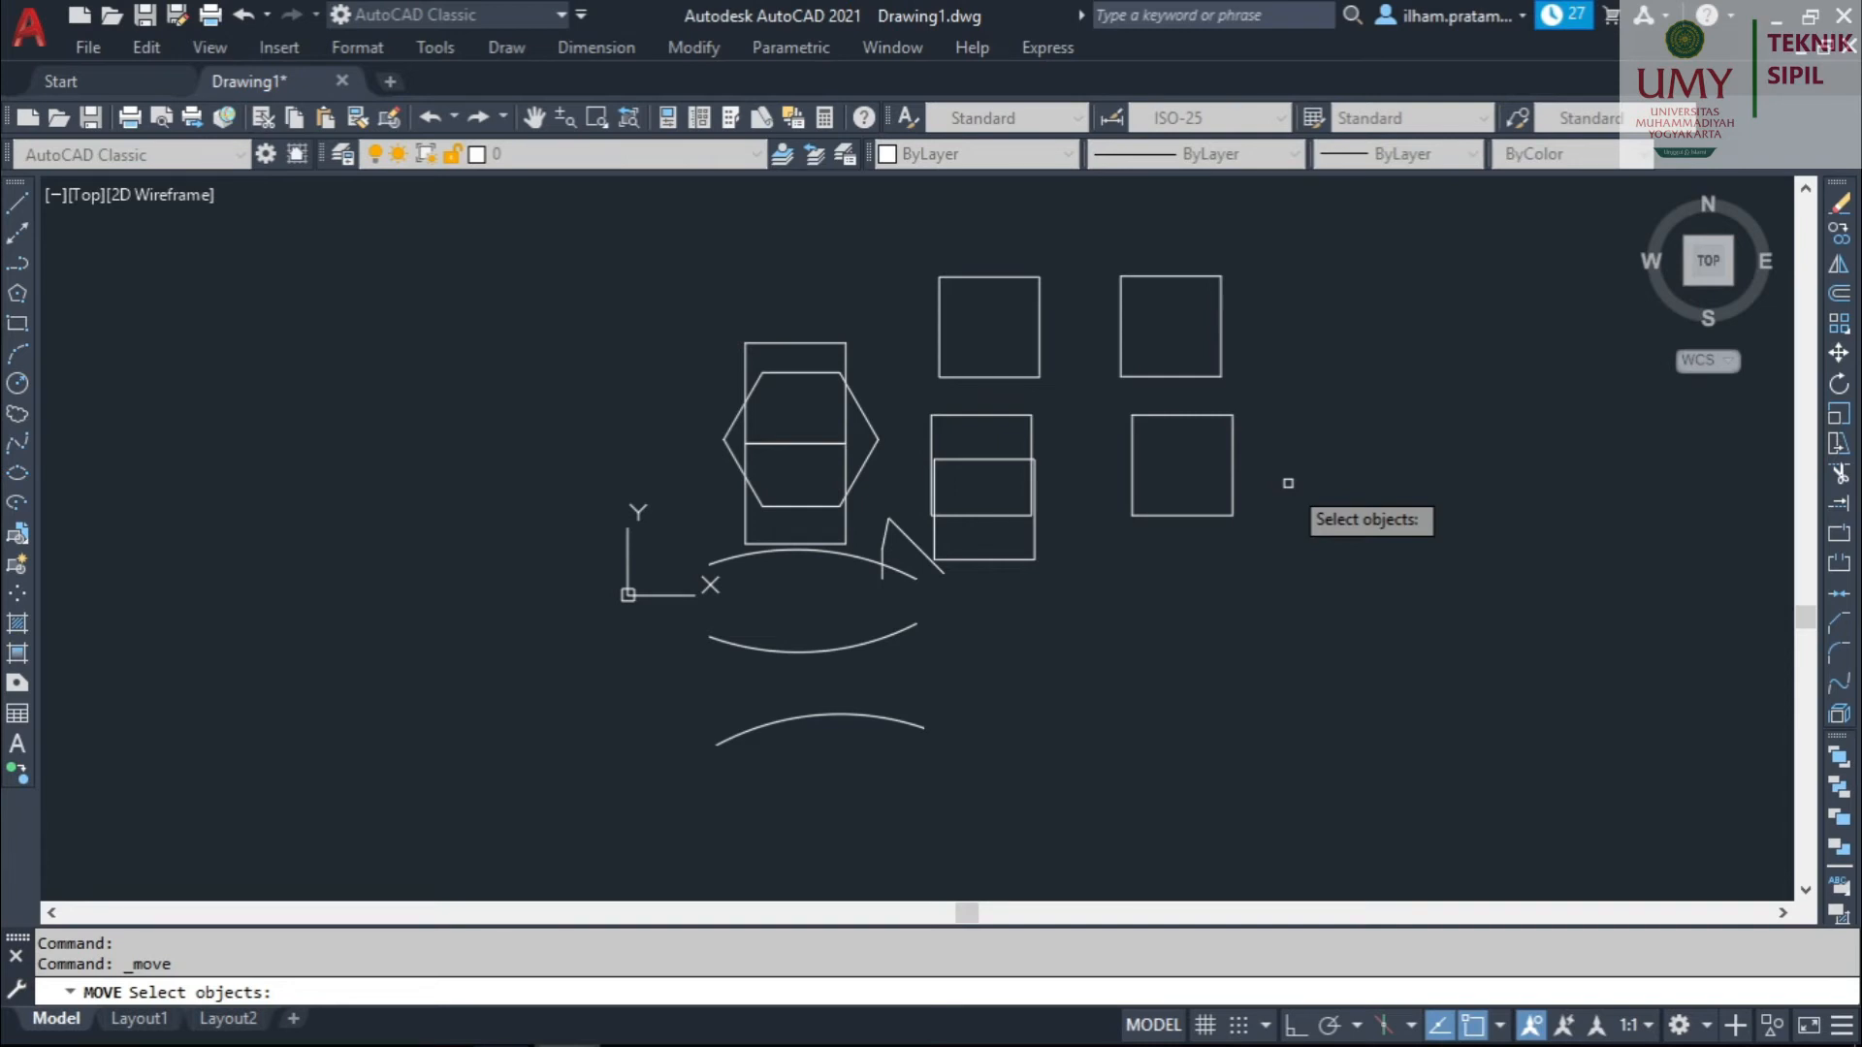
key("Escape")
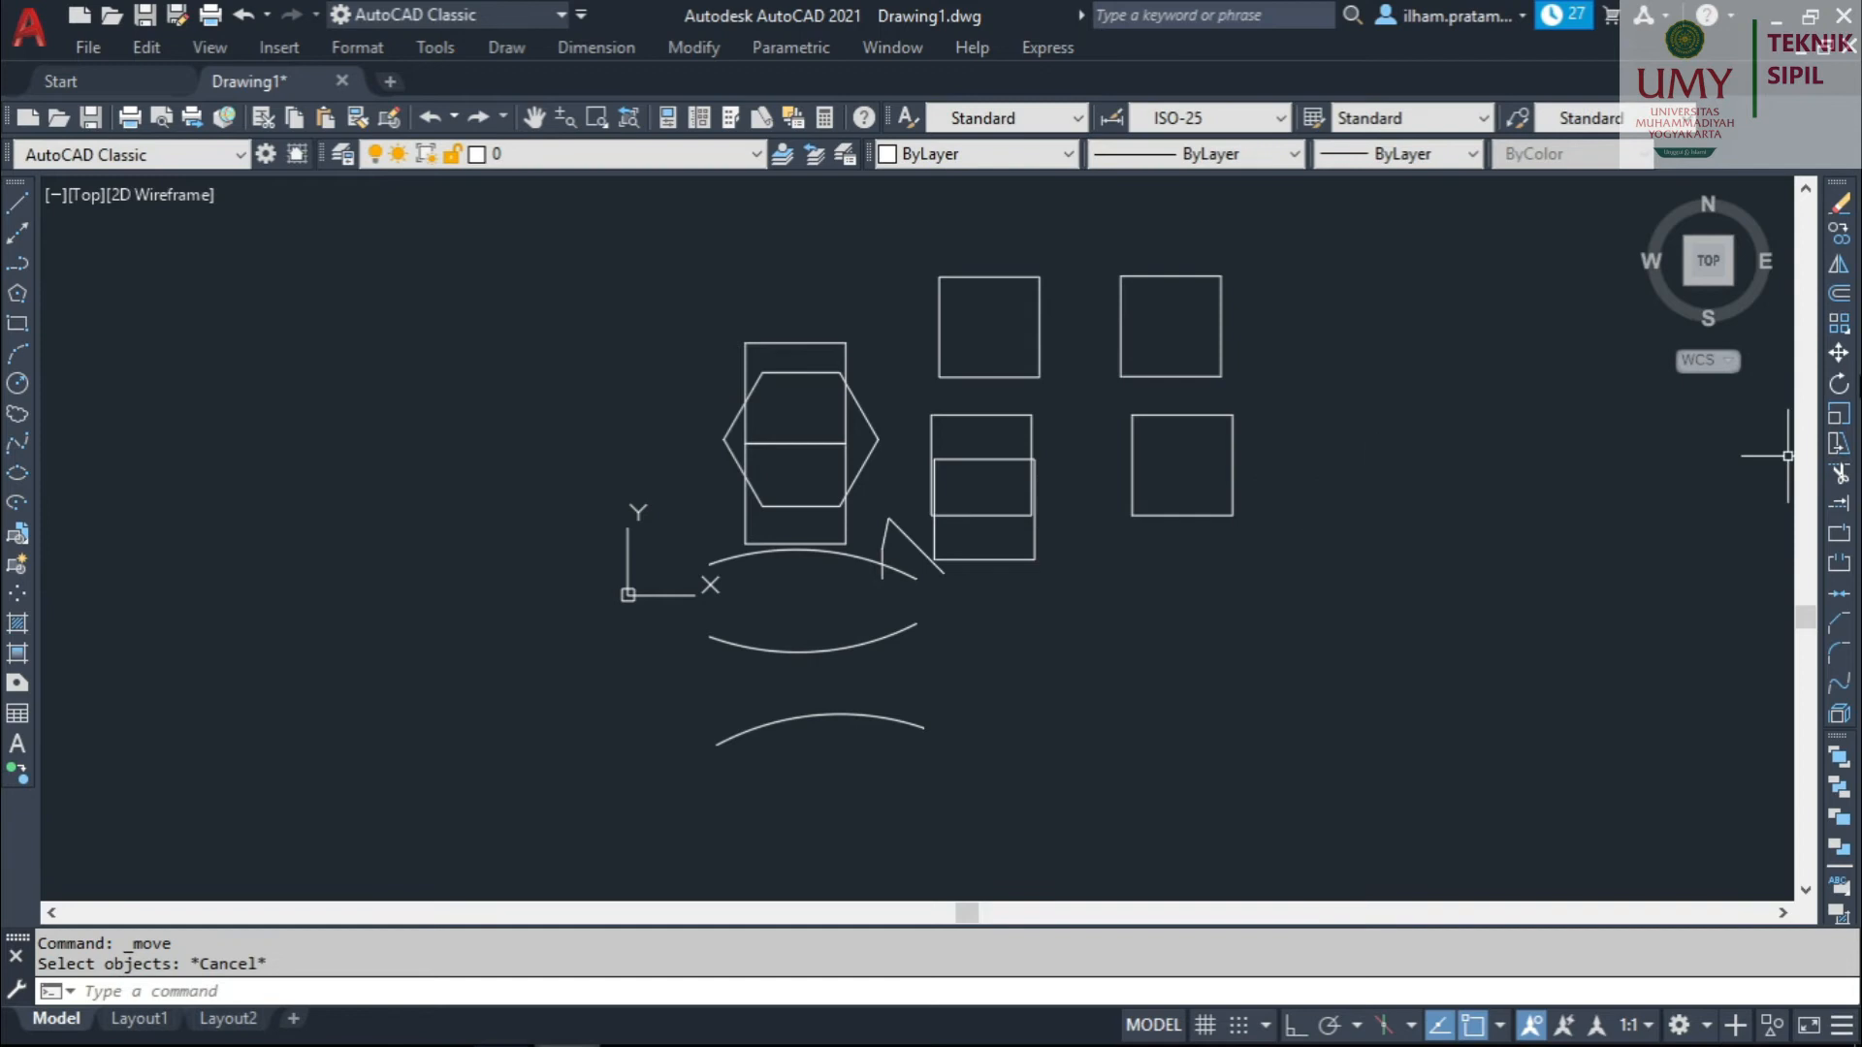
left_click(1838, 354)
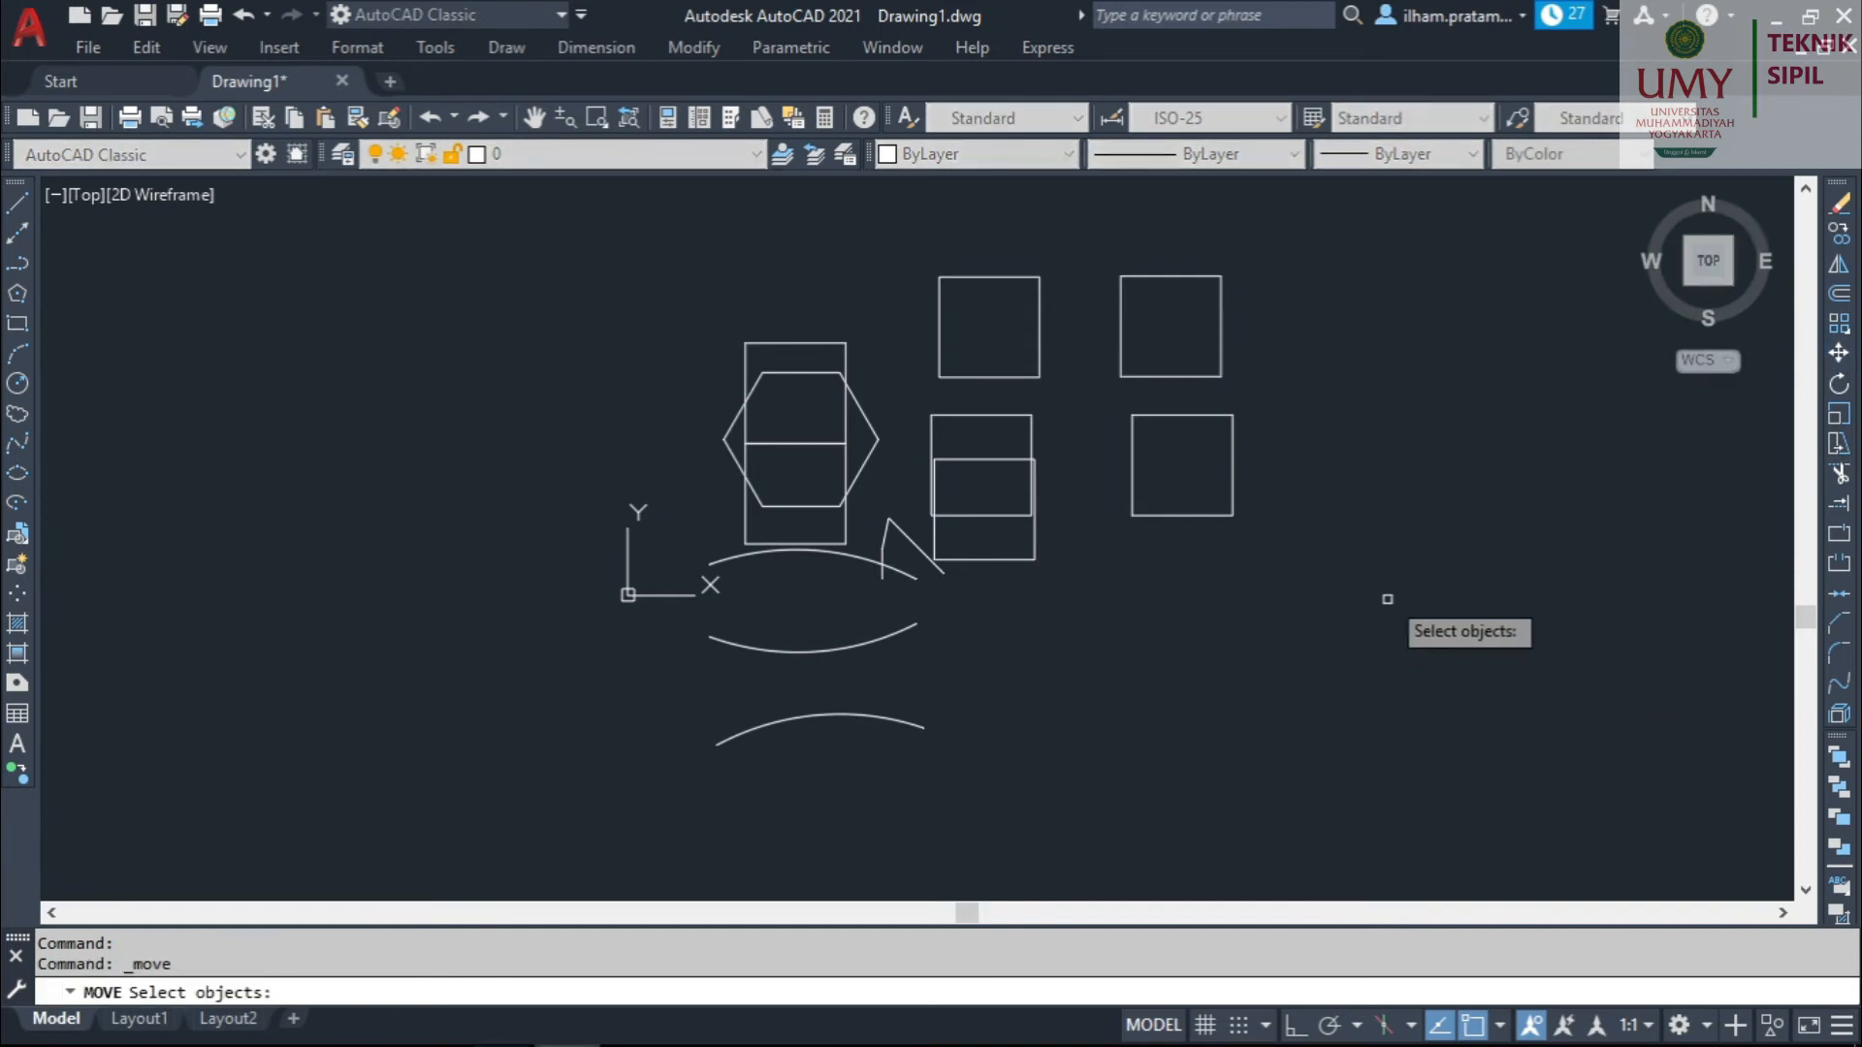
left_click(1233, 497)
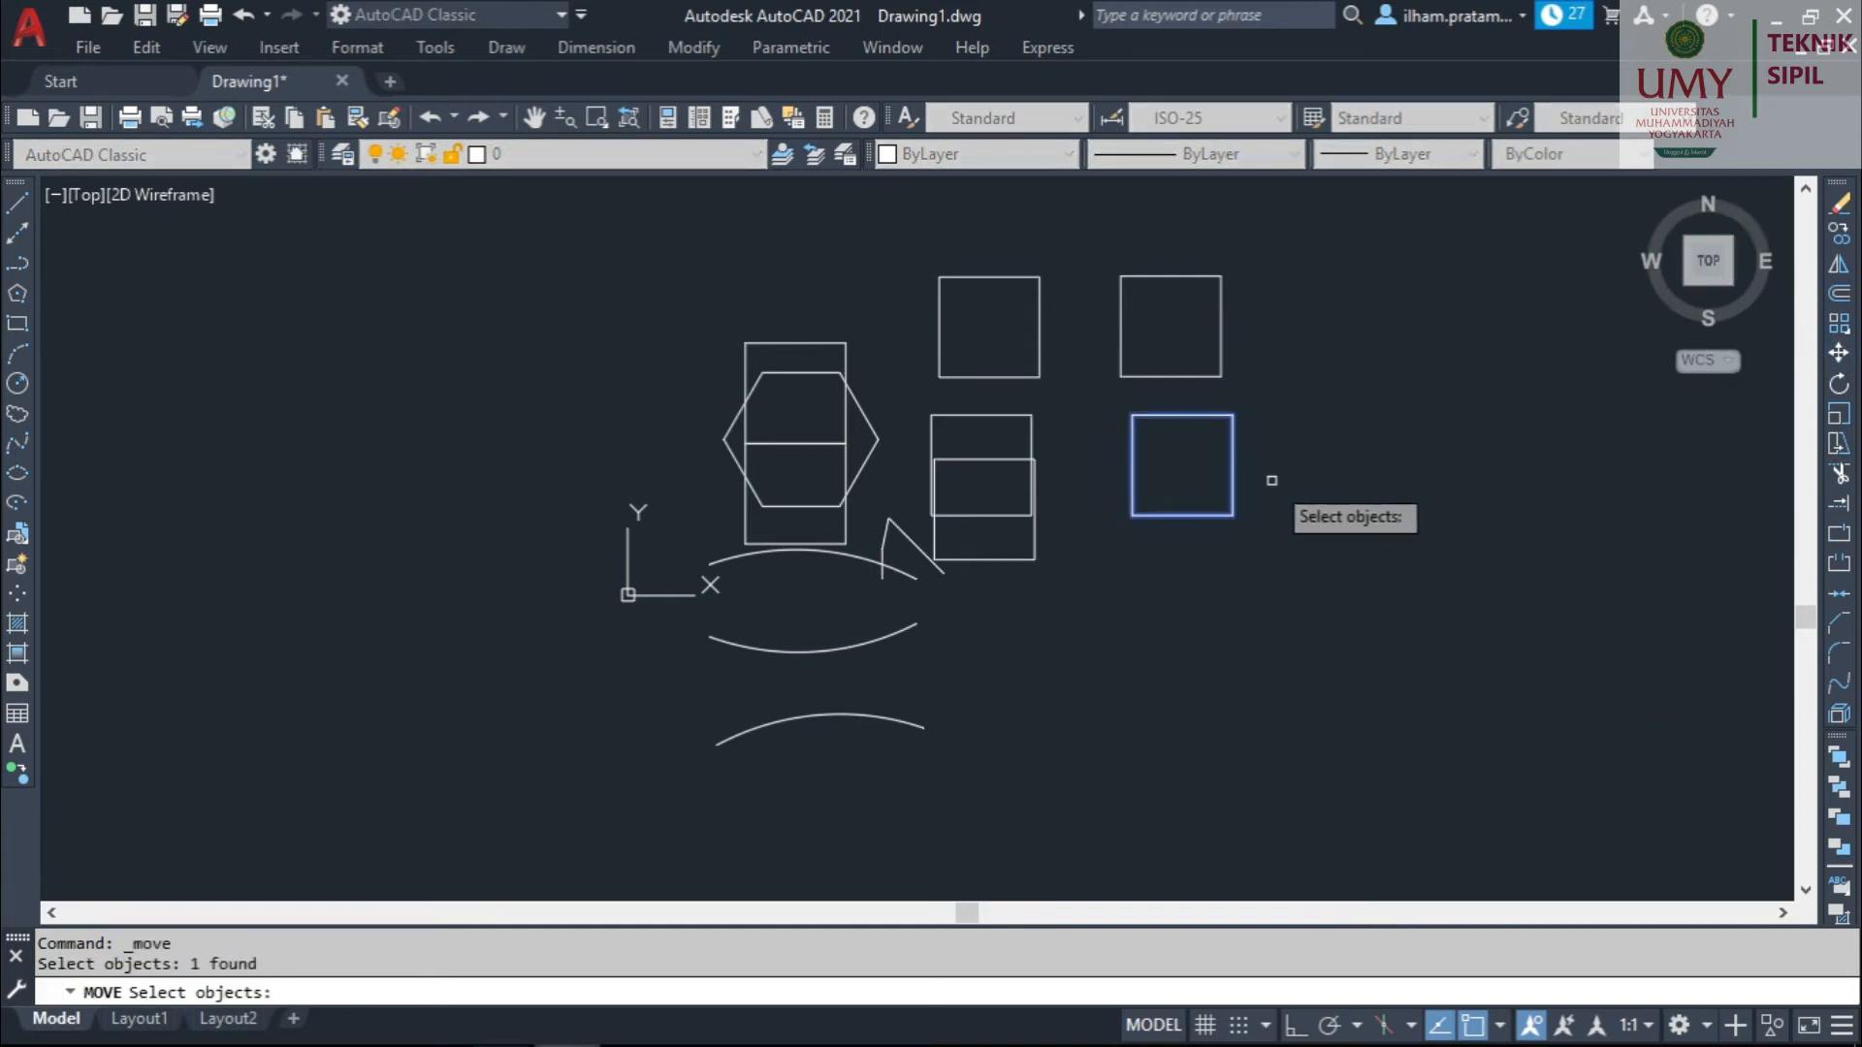
key("Return")
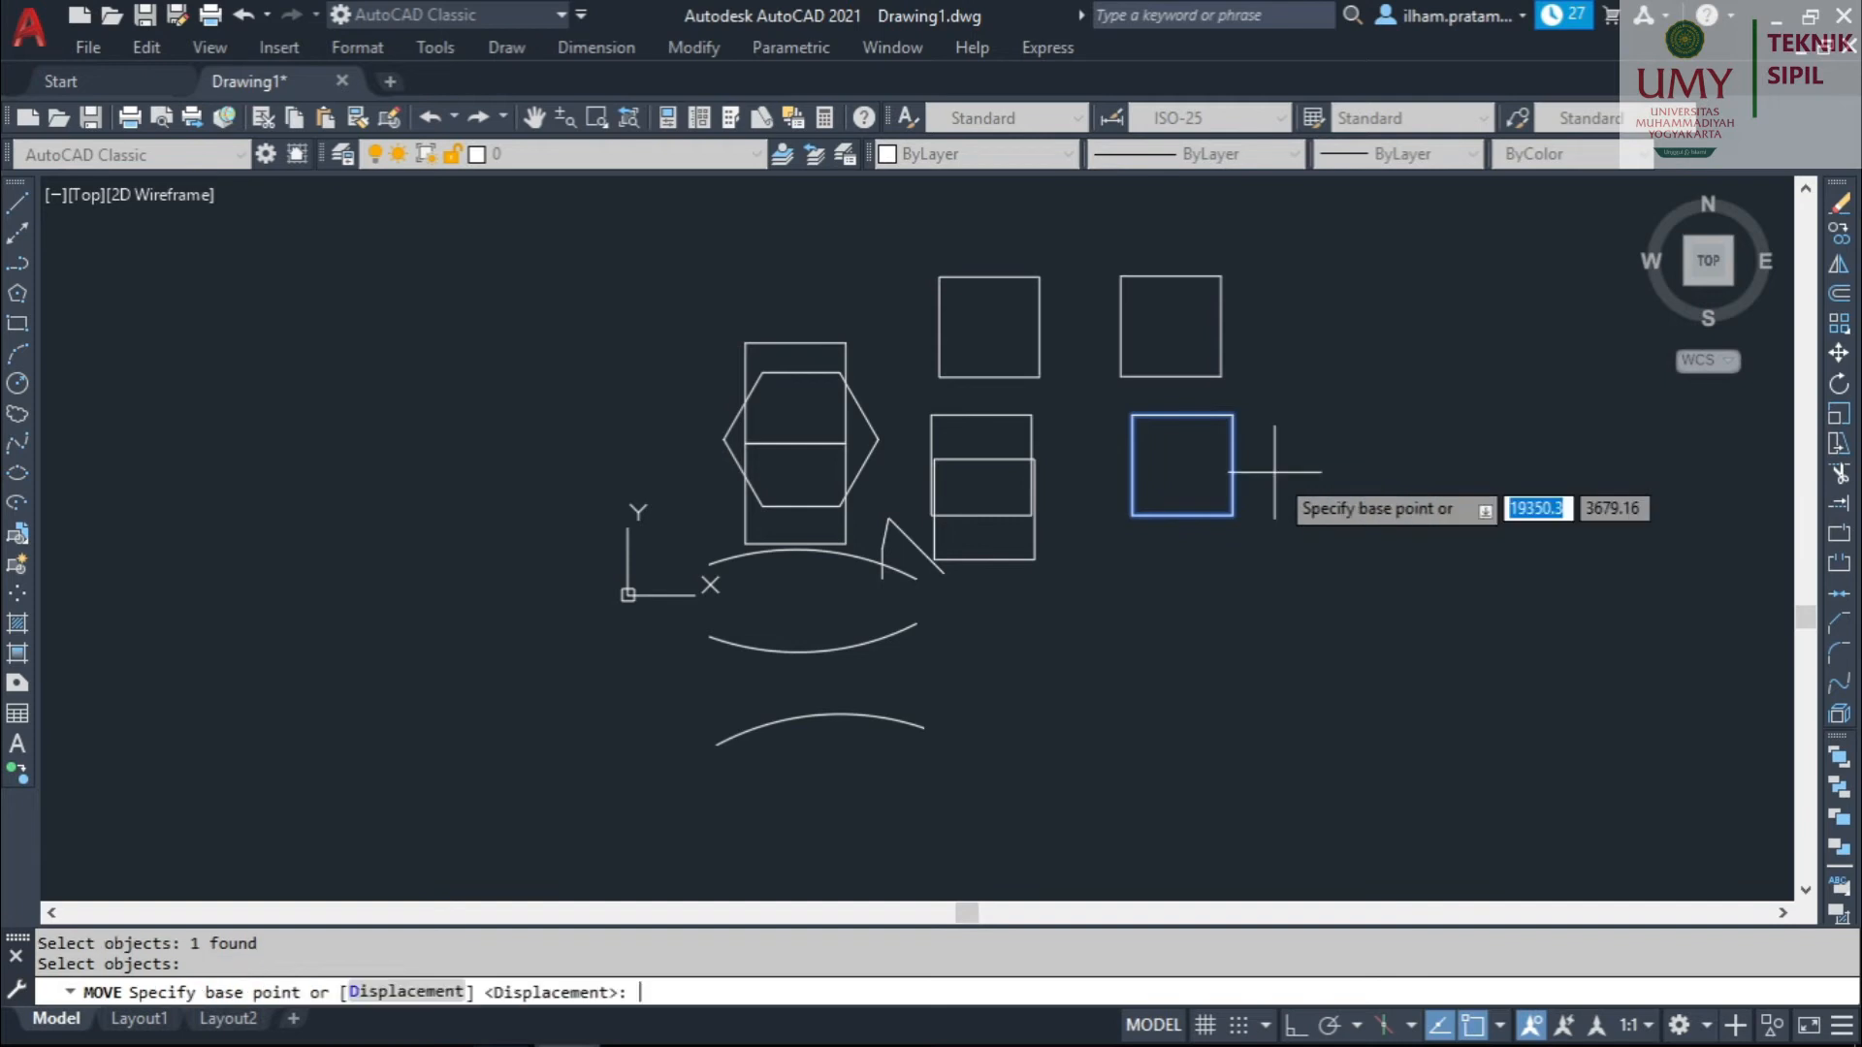
left_click(1232, 515)
left_click(718, 744)
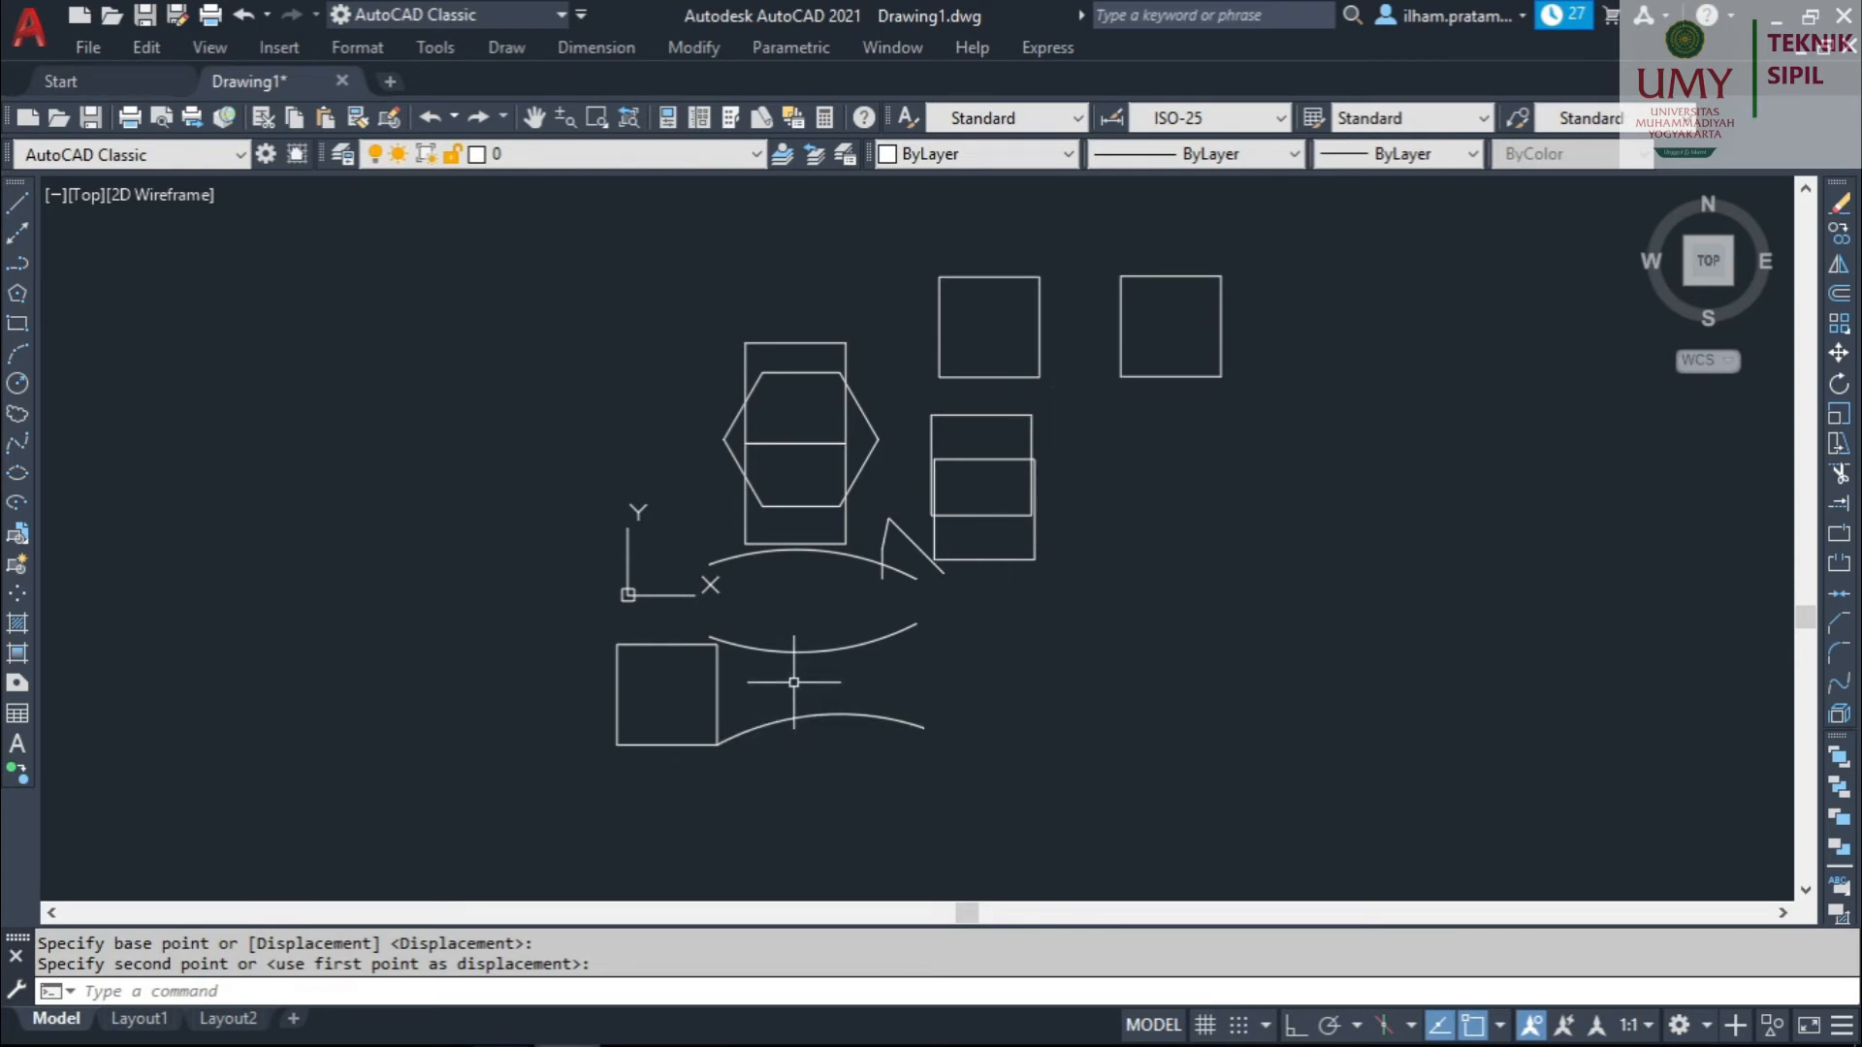
Move the square at the bottom arc's left end by its upper-left corner onto the lower-right corner of the upper-right square.
scroll(848, 679, "down", 2)
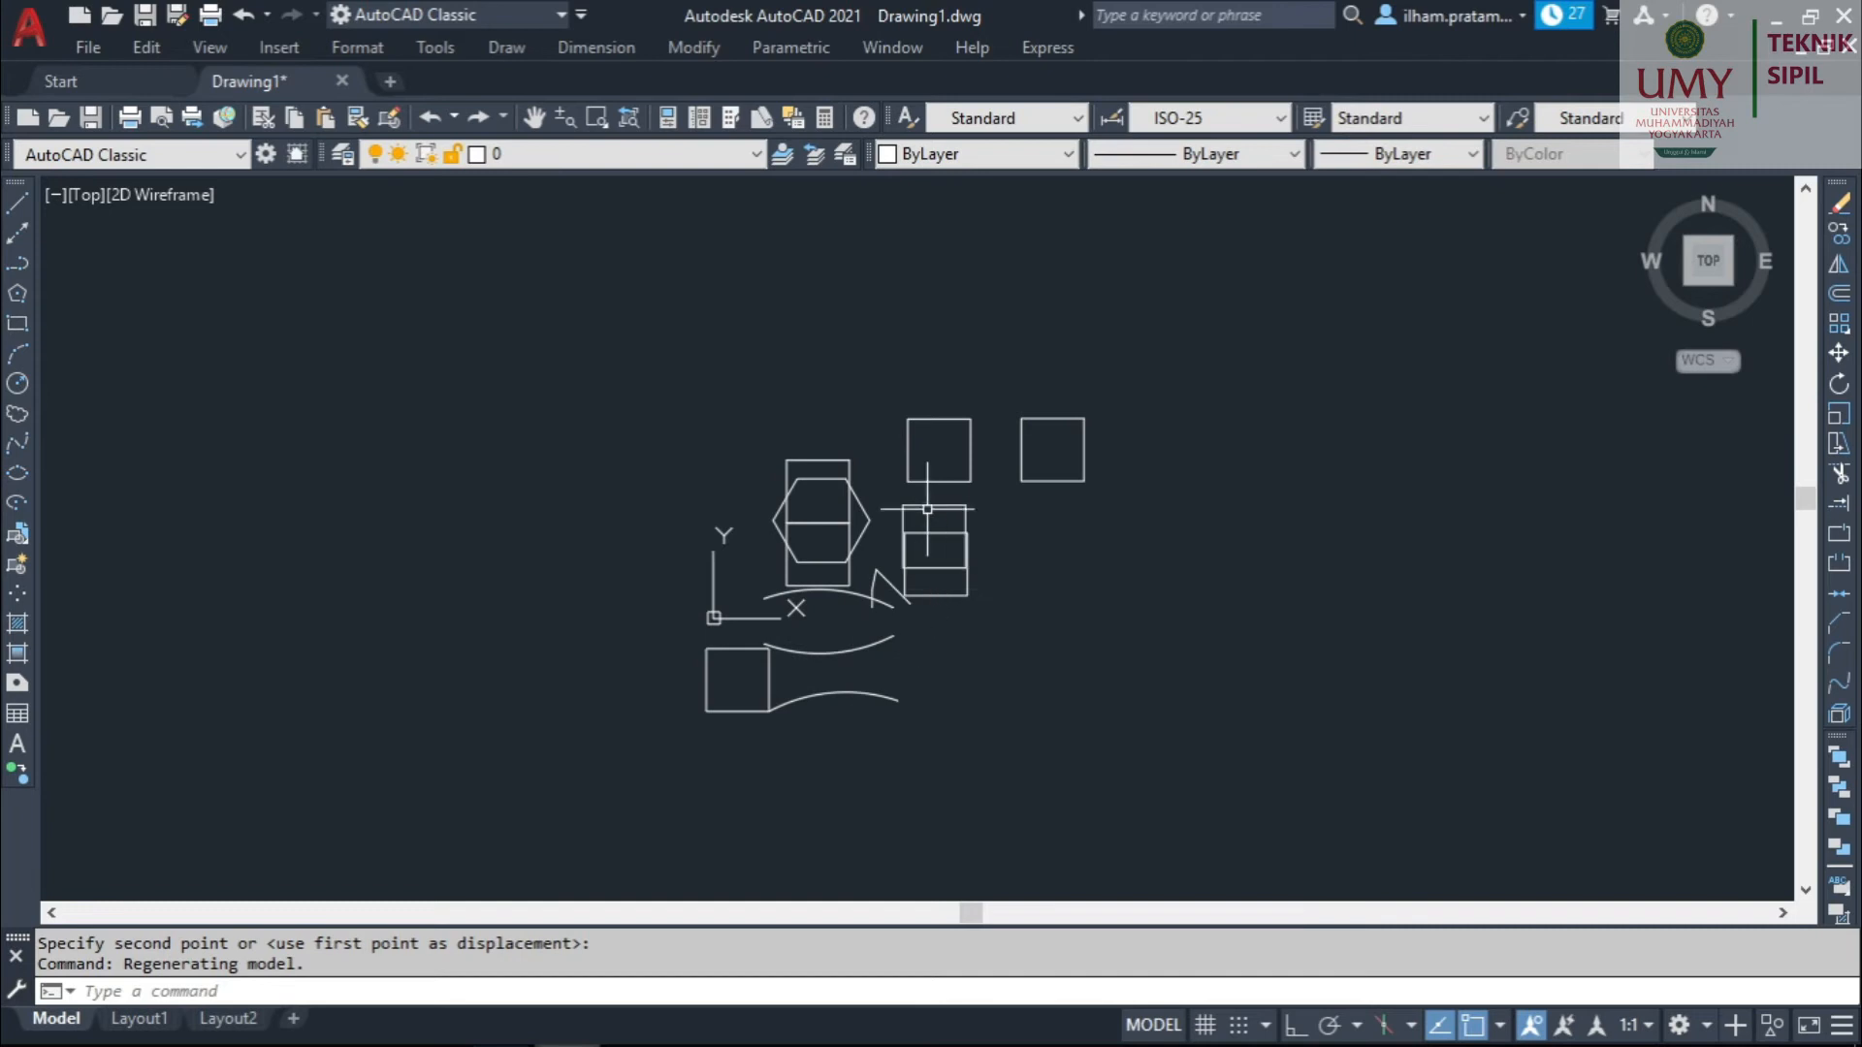
scroll(991, 563, "up", 2)
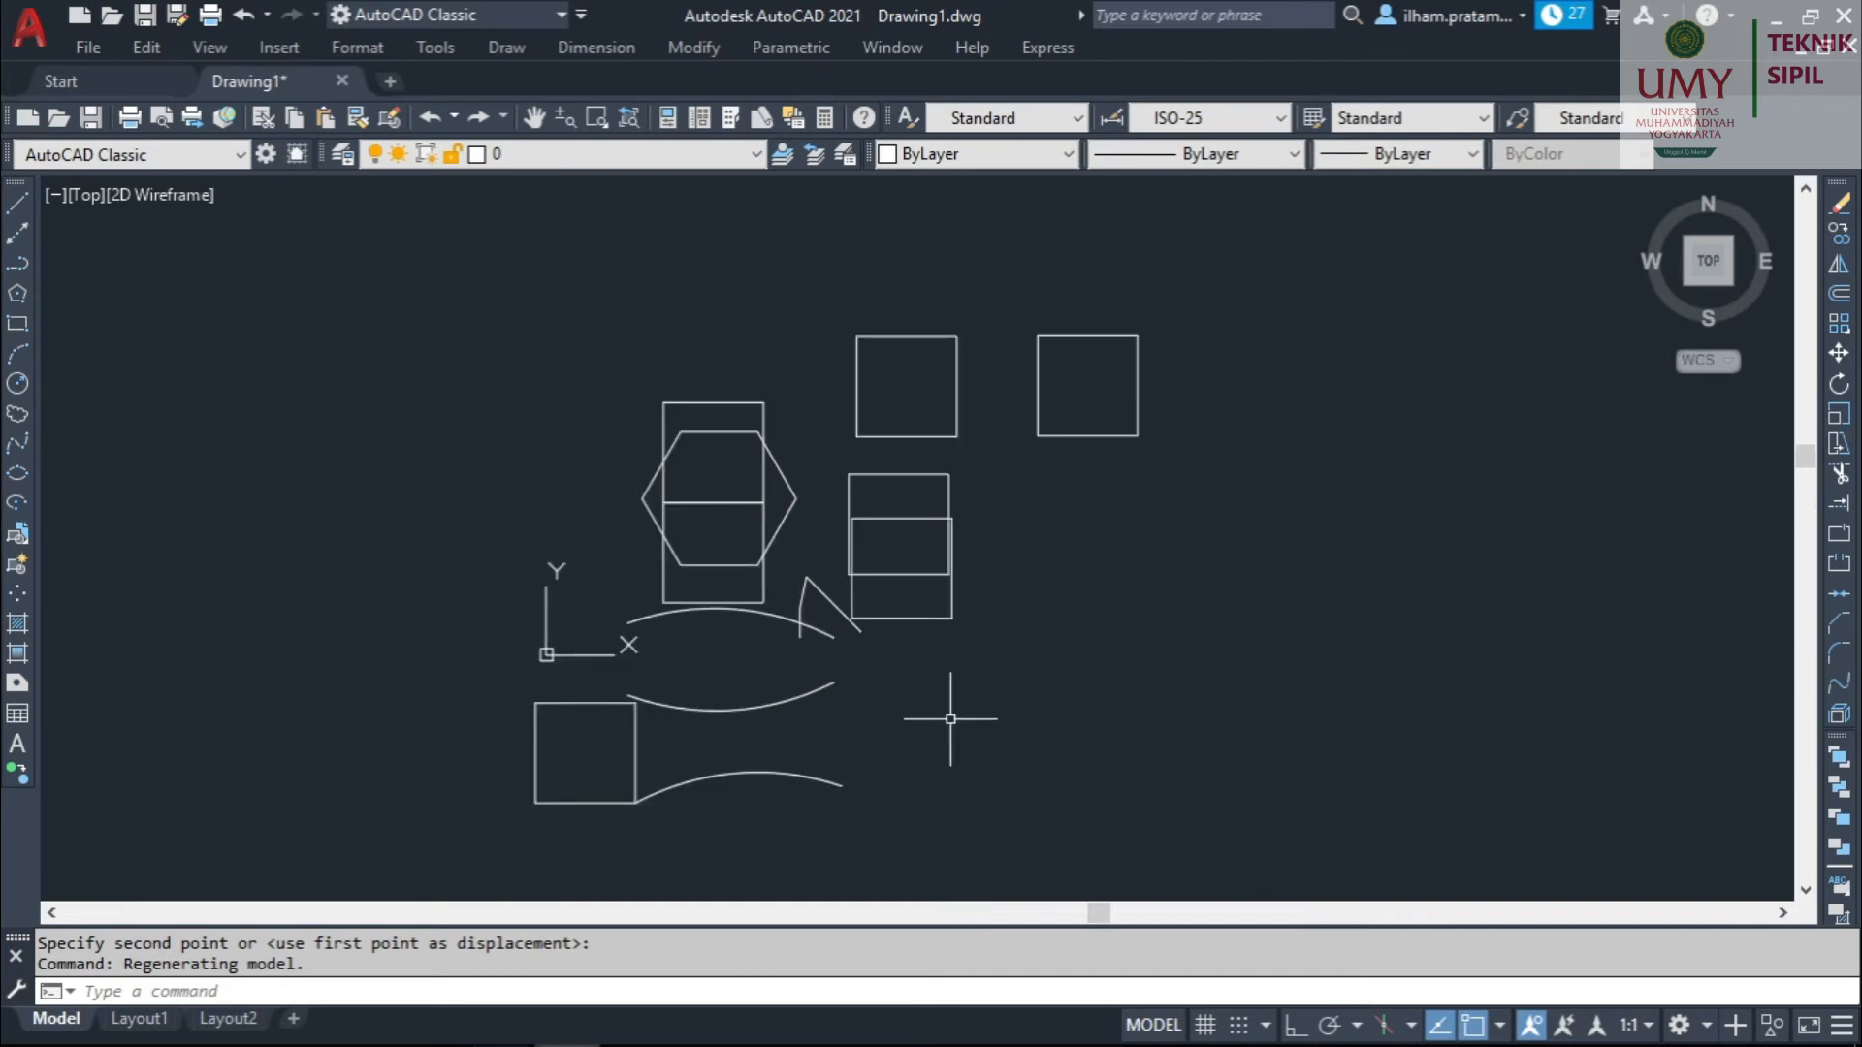
type("M")
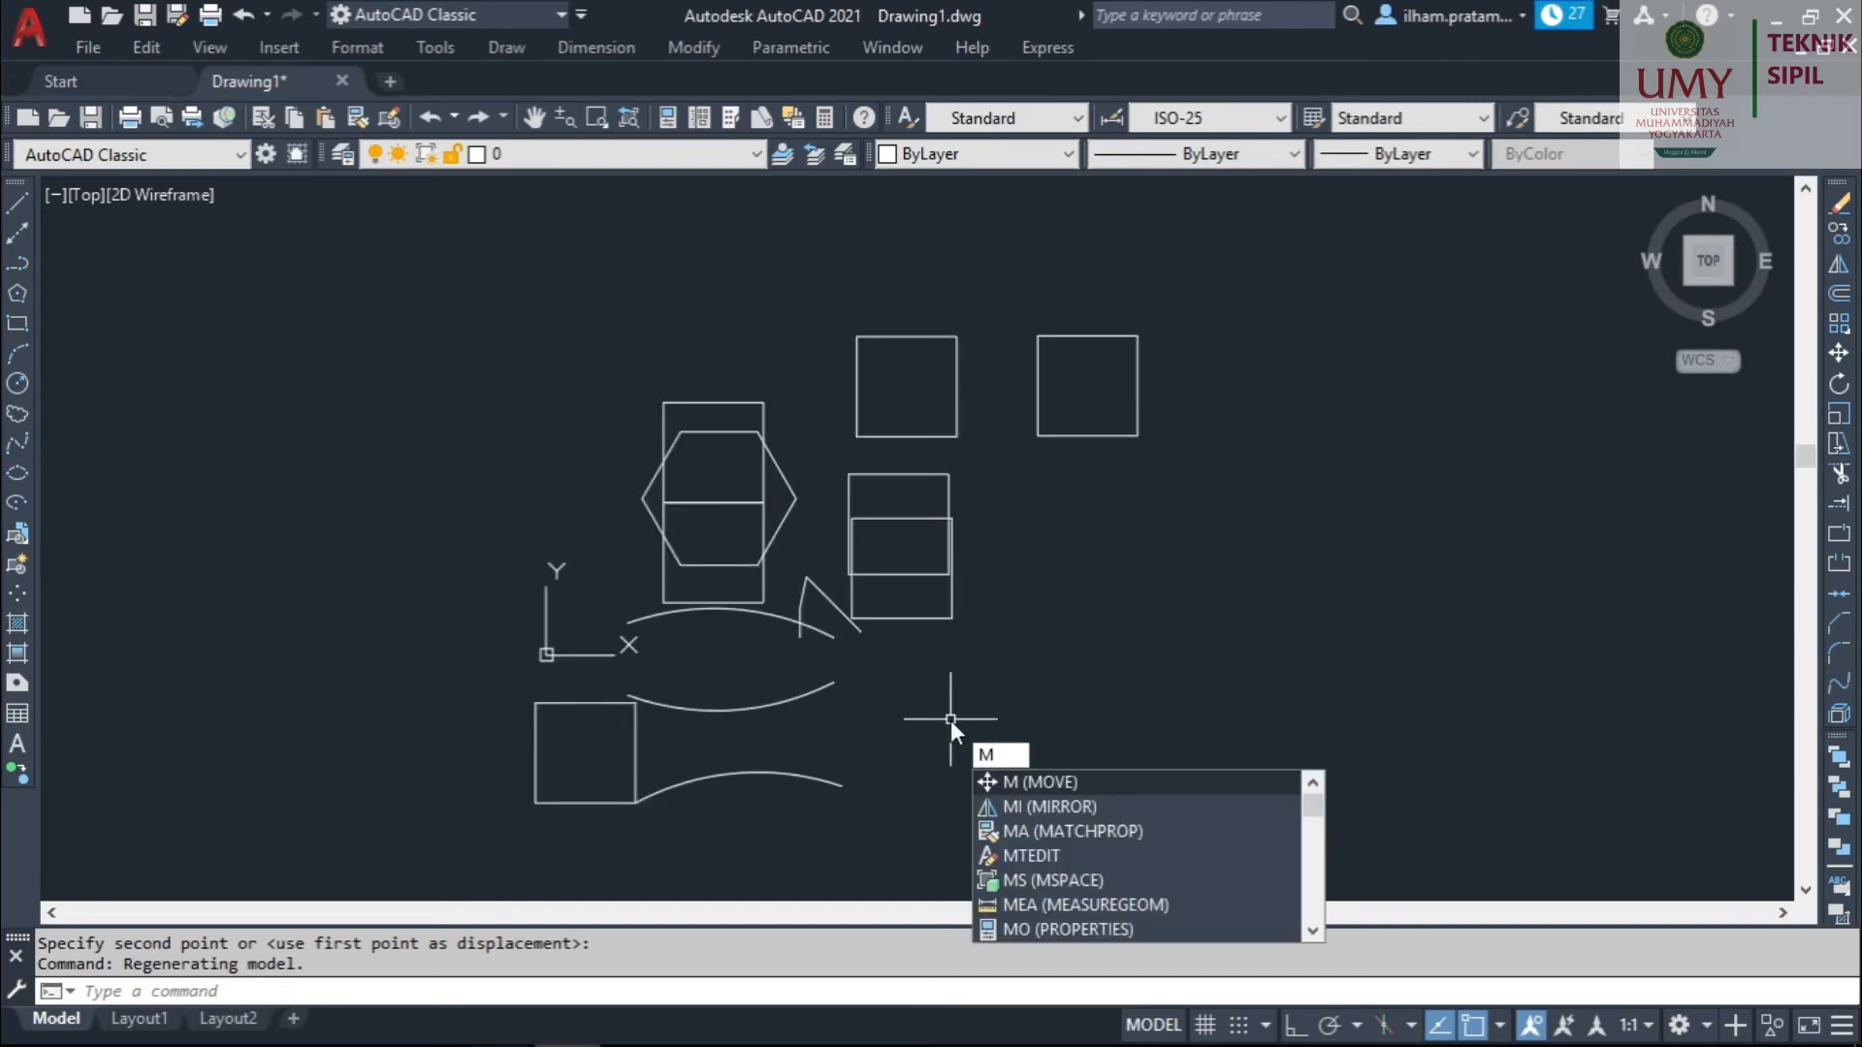
key("Return")
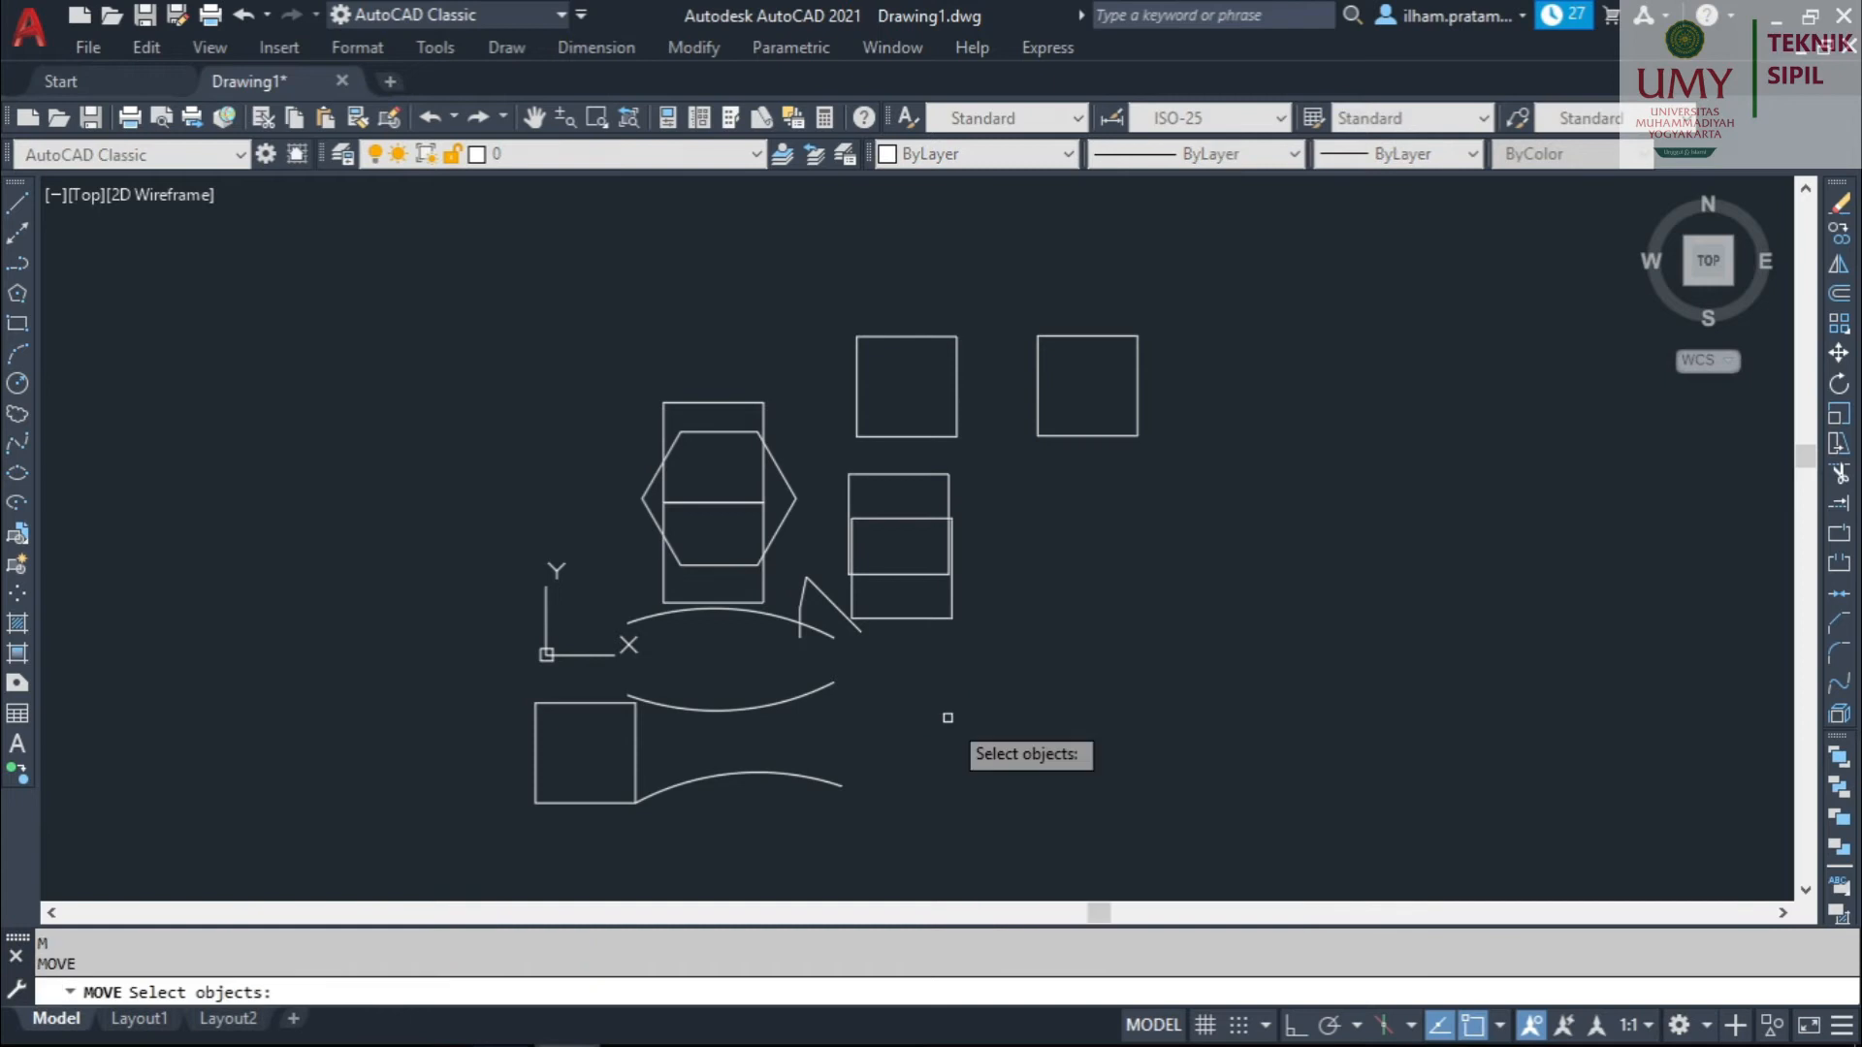
left_click(634, 752)
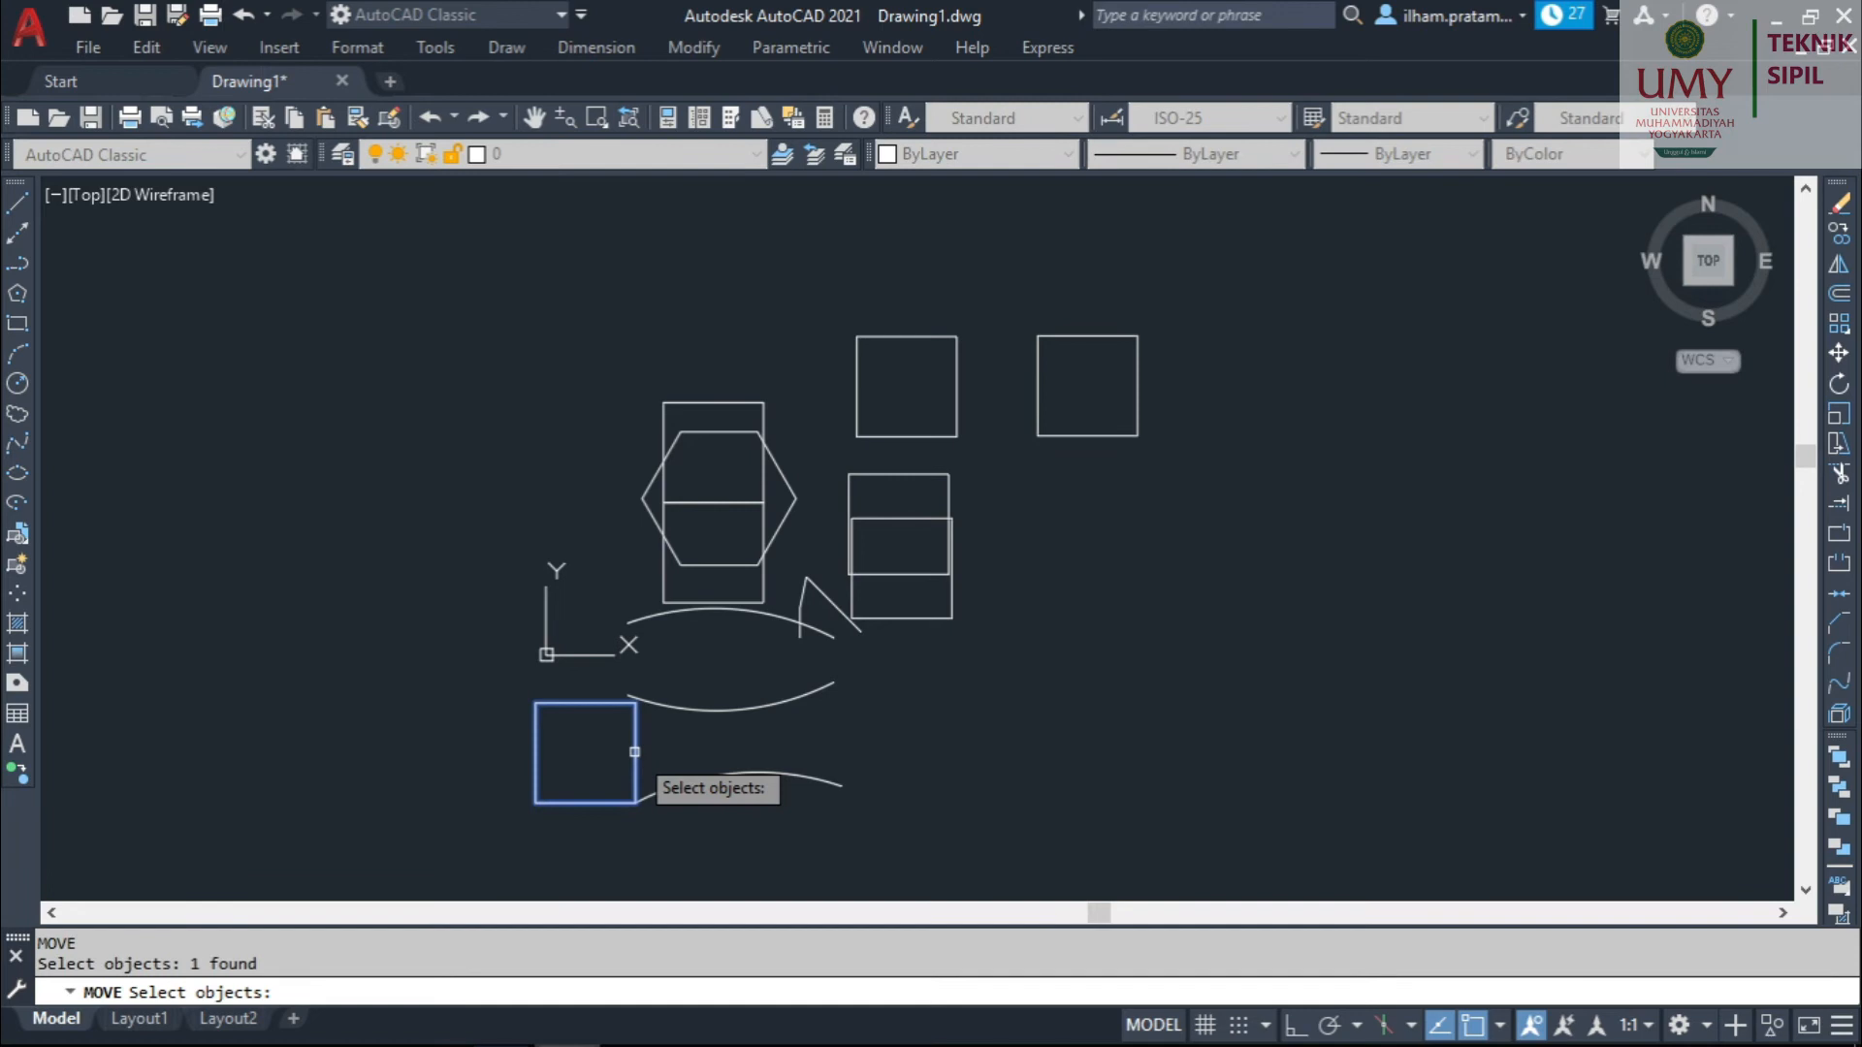
key("Return")
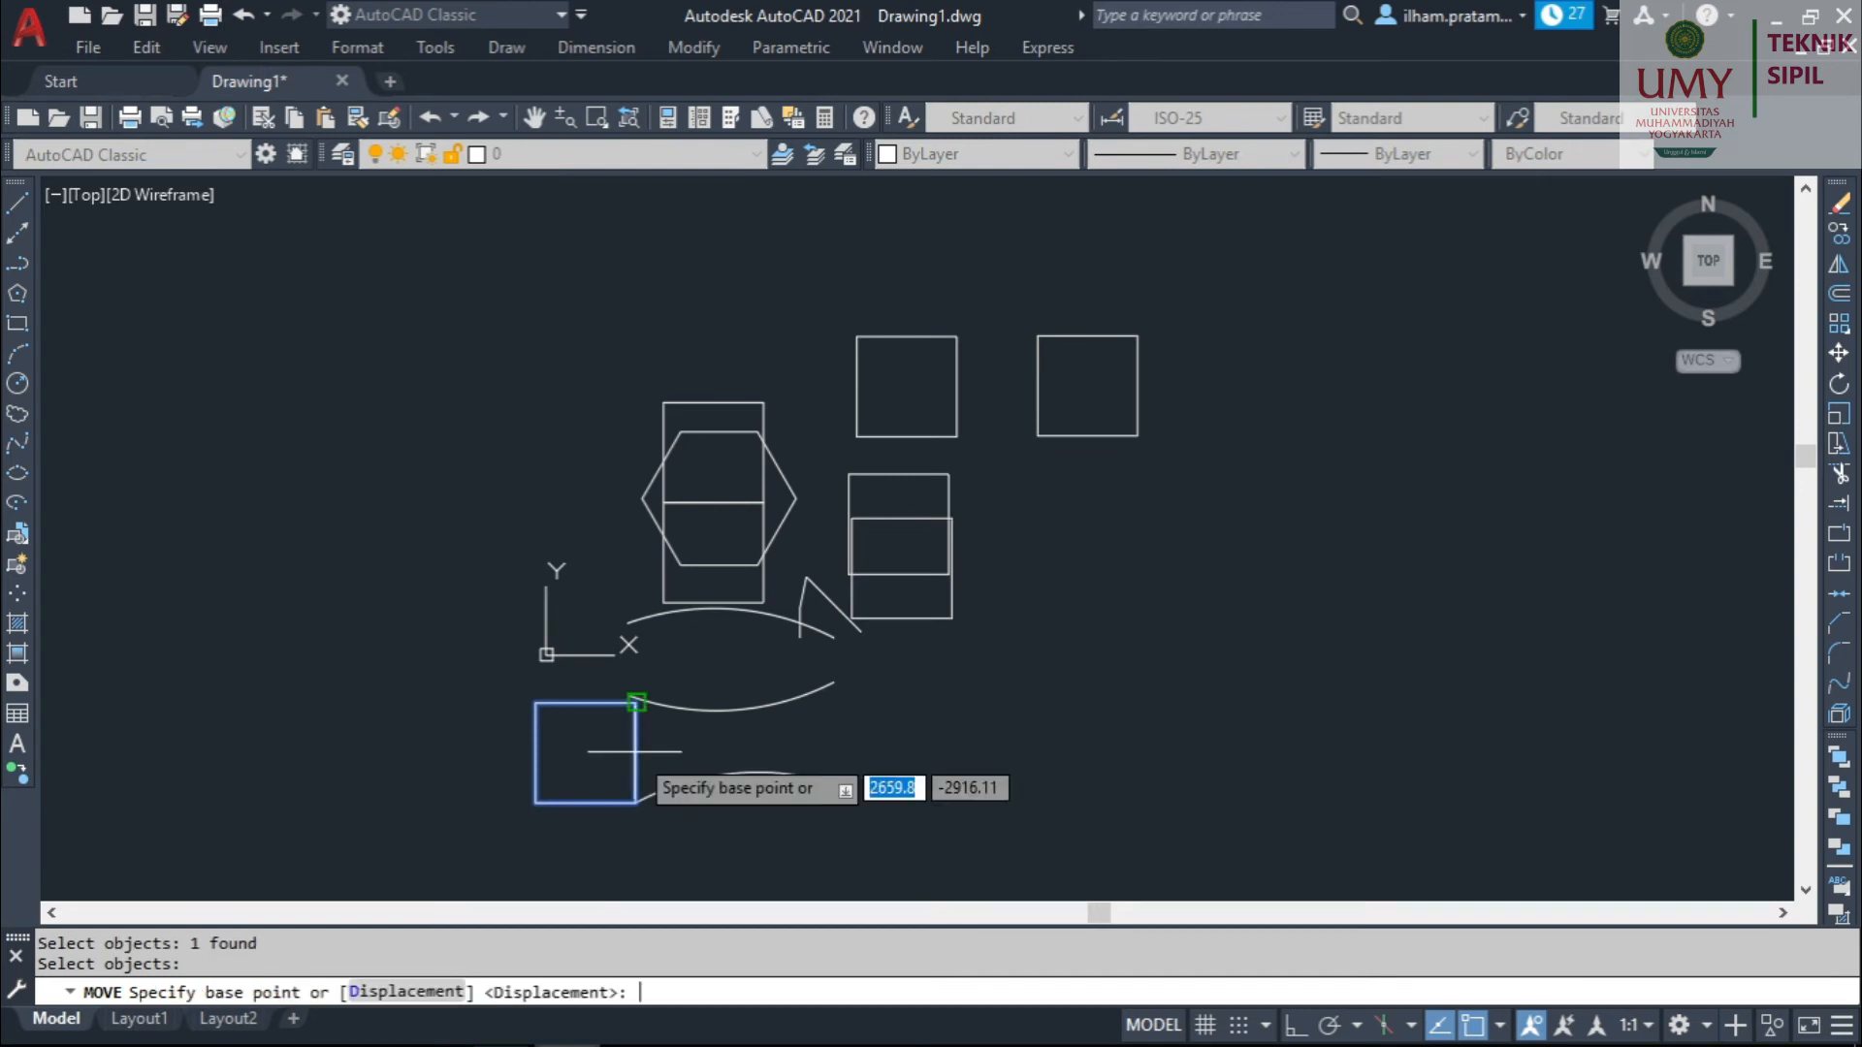
left_click(536, 701)
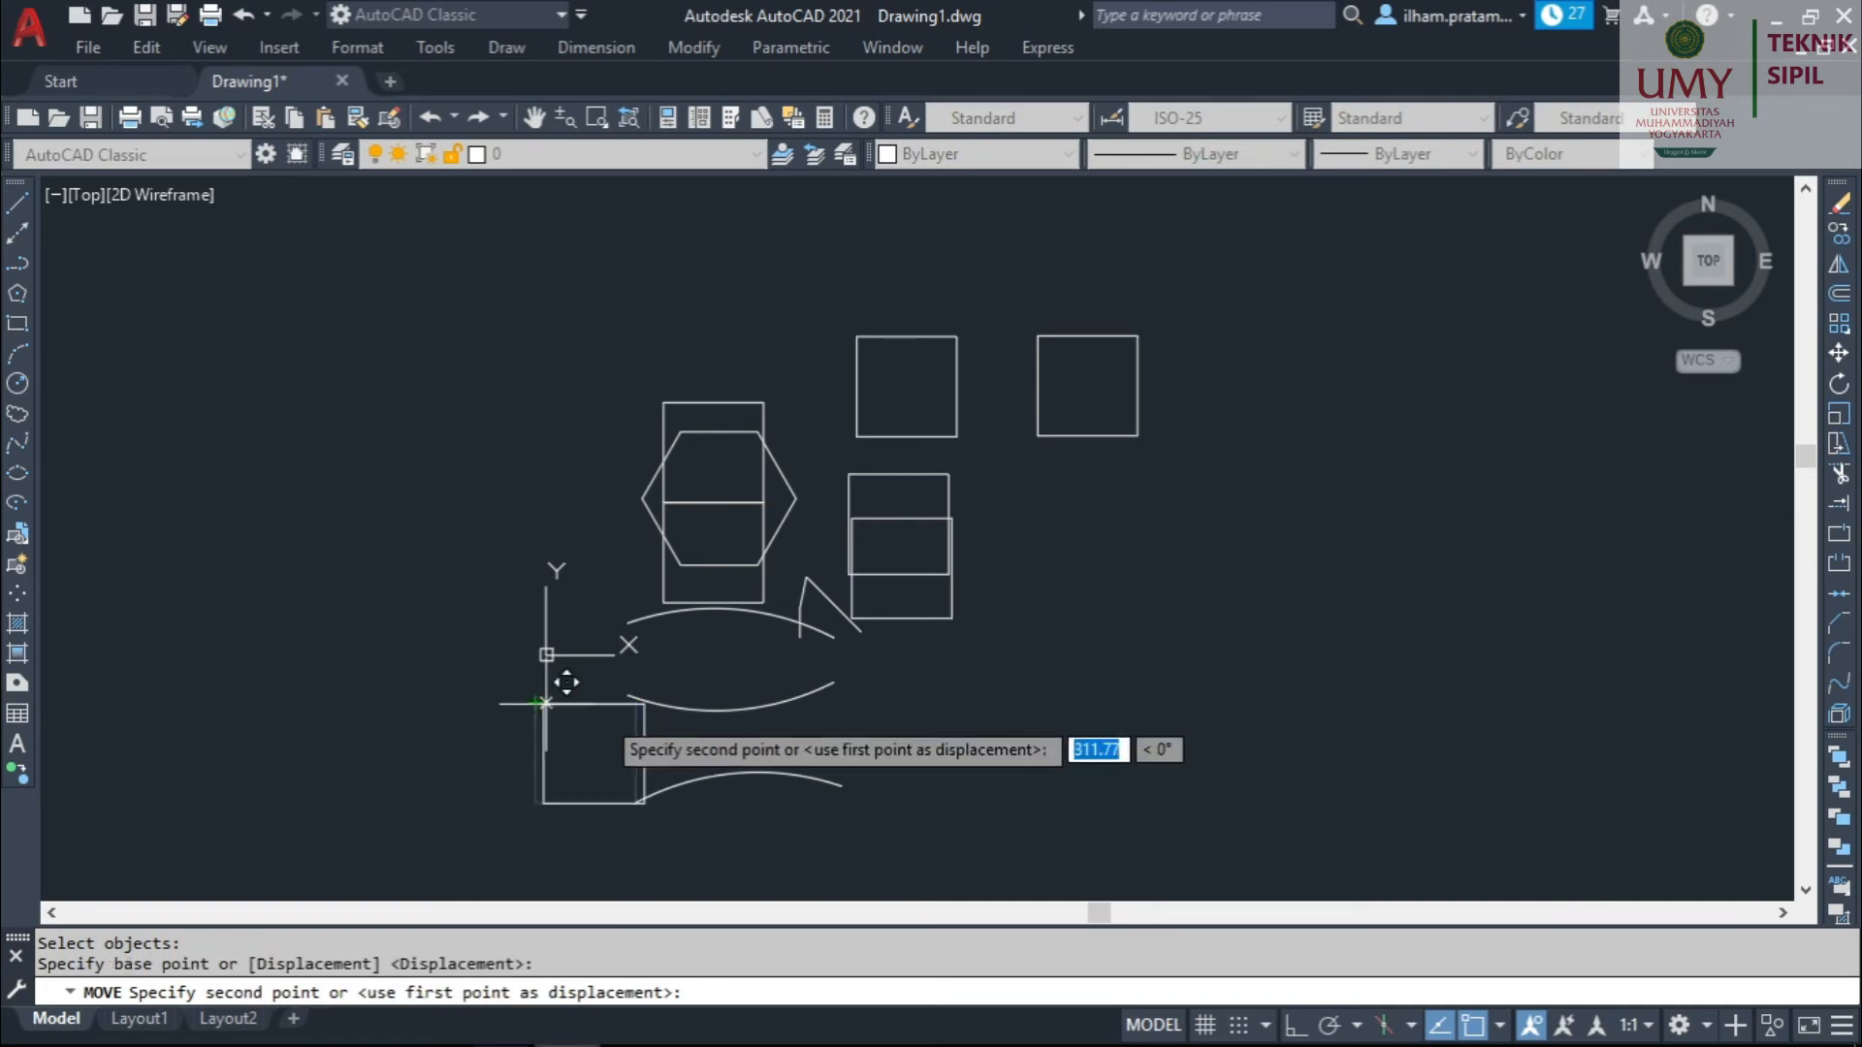
left_click(1141, 432)
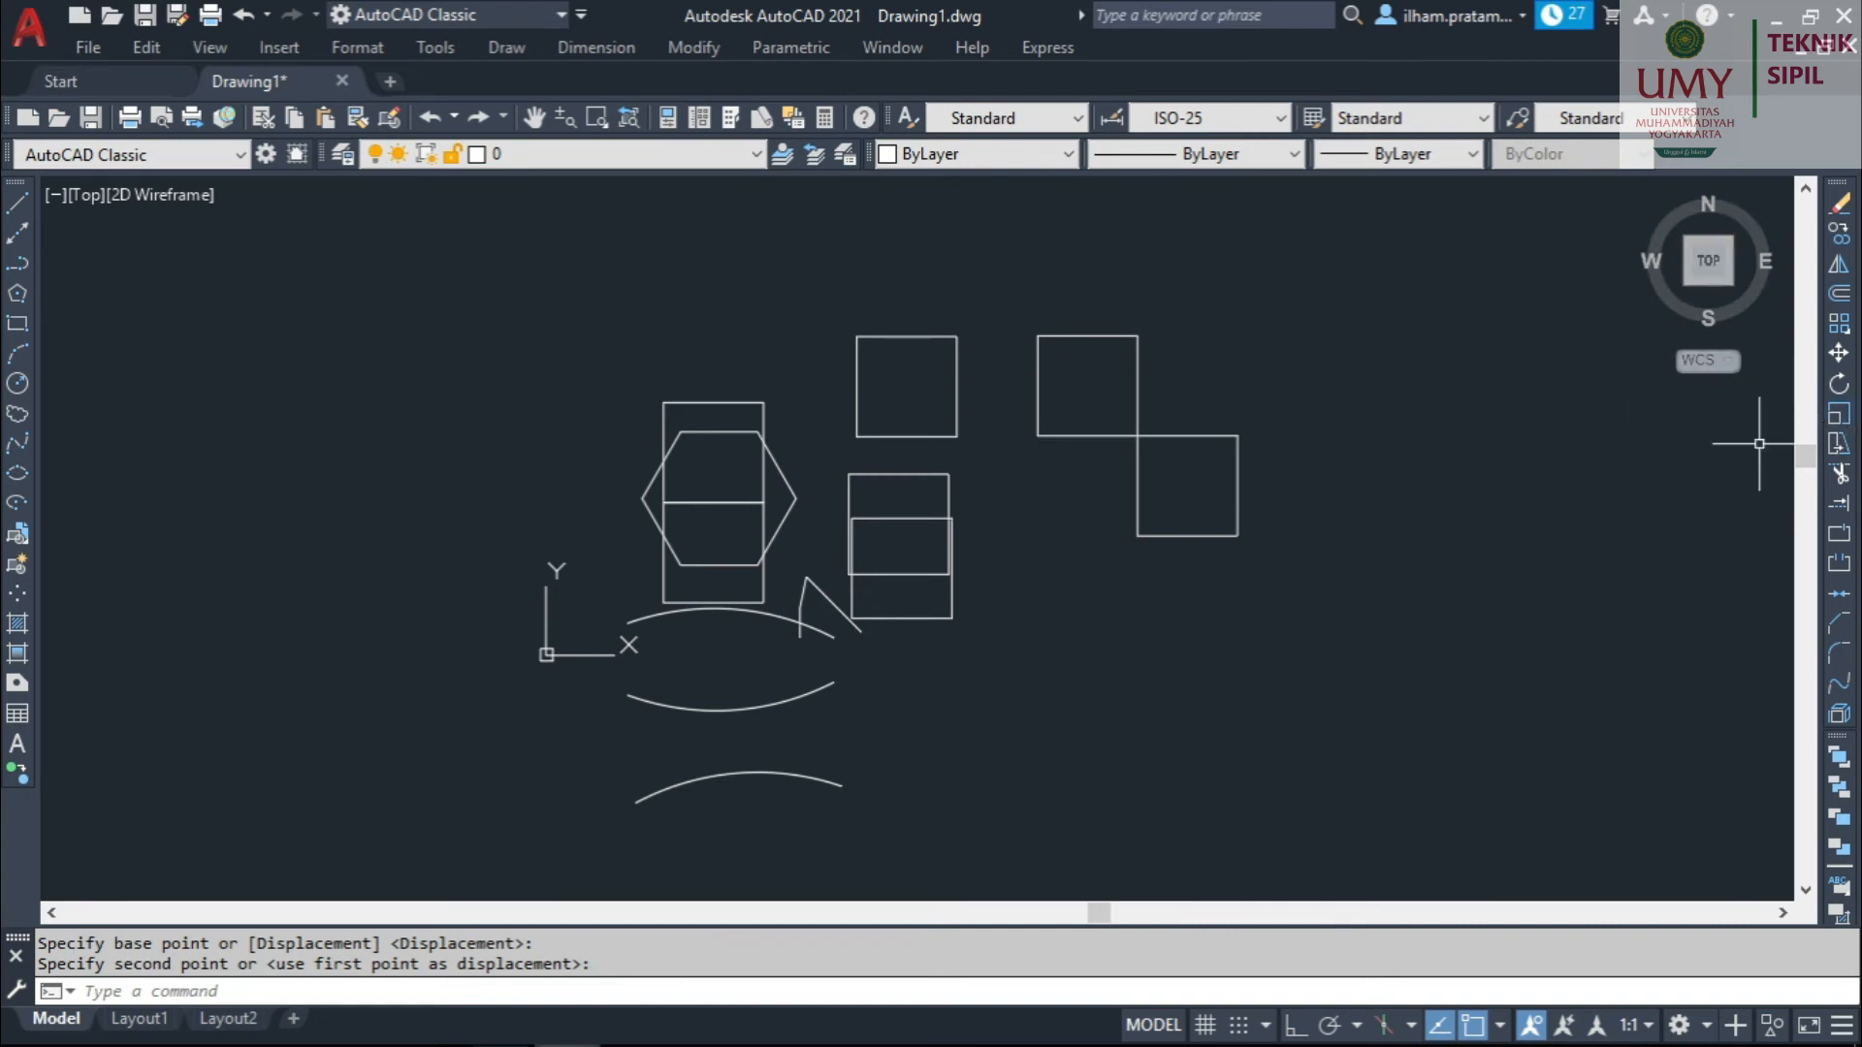
Rotate the bottom arc by about 310° around its right endpoint.
left_click(1838, 386)
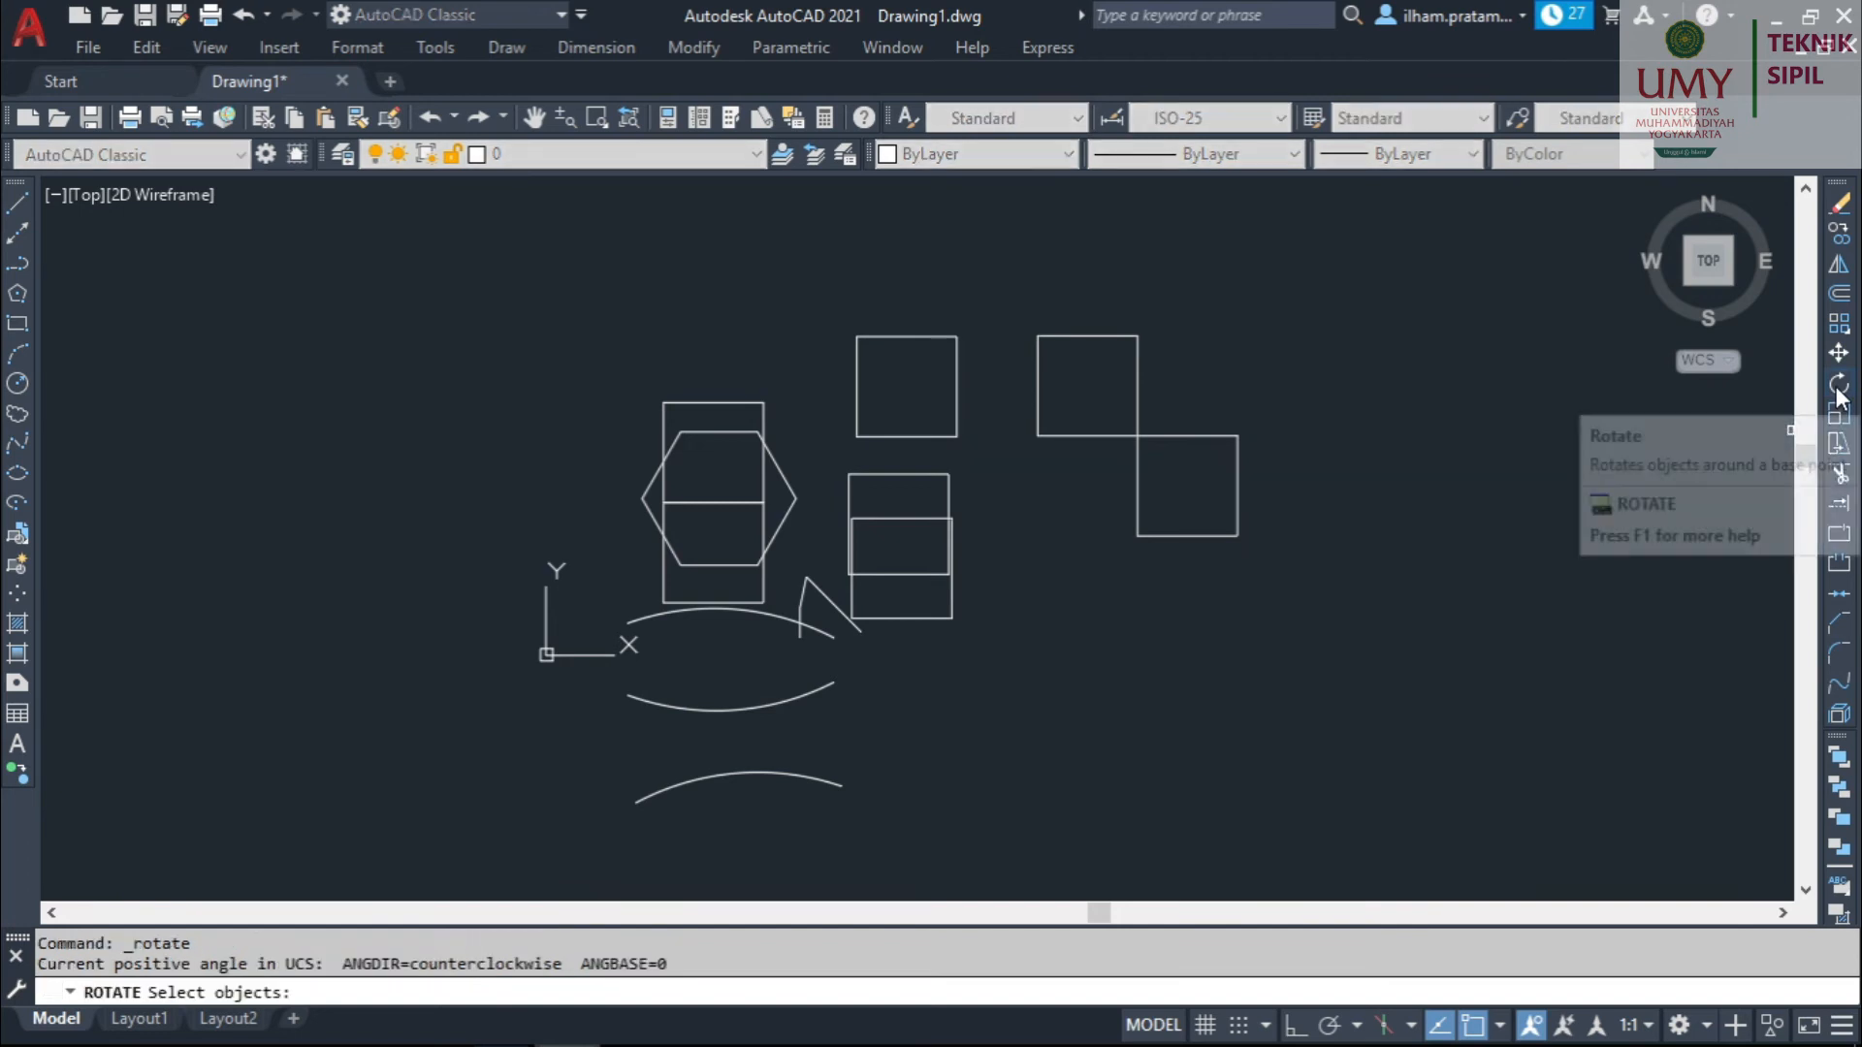
left_click(787, 777)
middle_click_drag(893, 796, 942, 559)
scroll(941, 559, "up", 2)
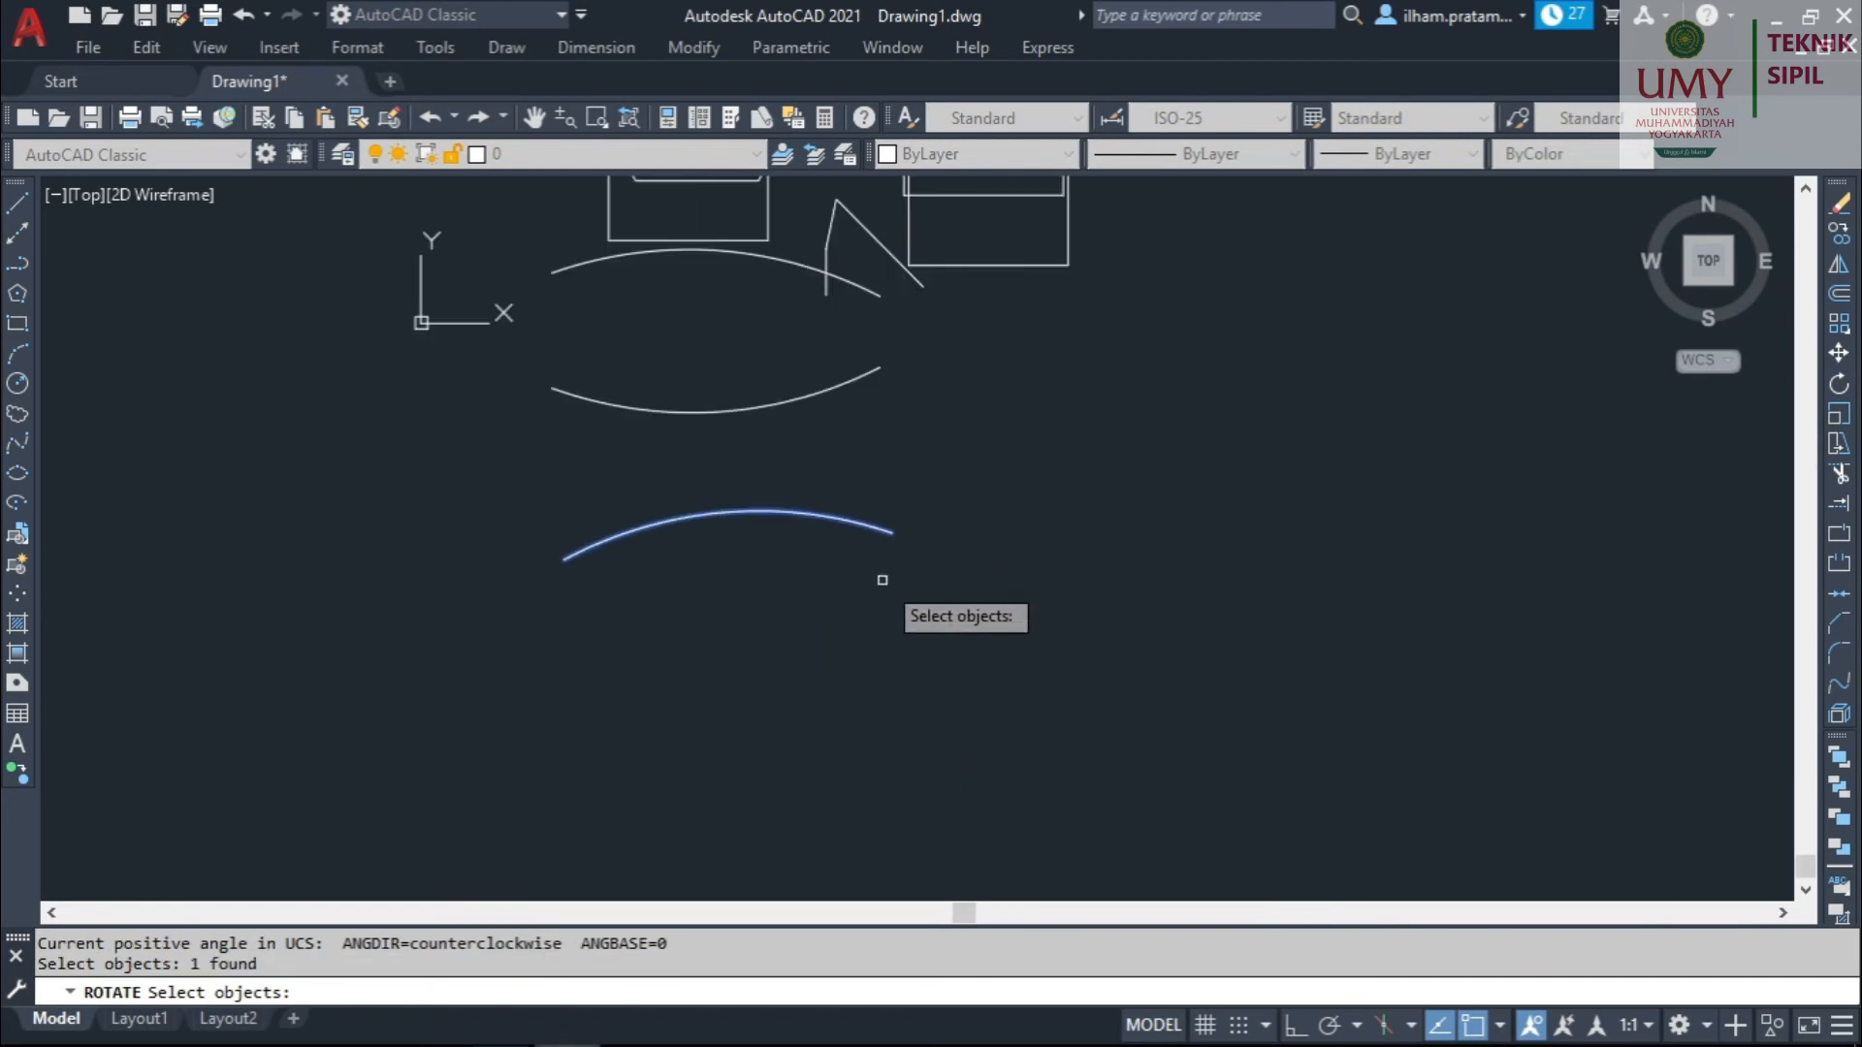
key("Return")
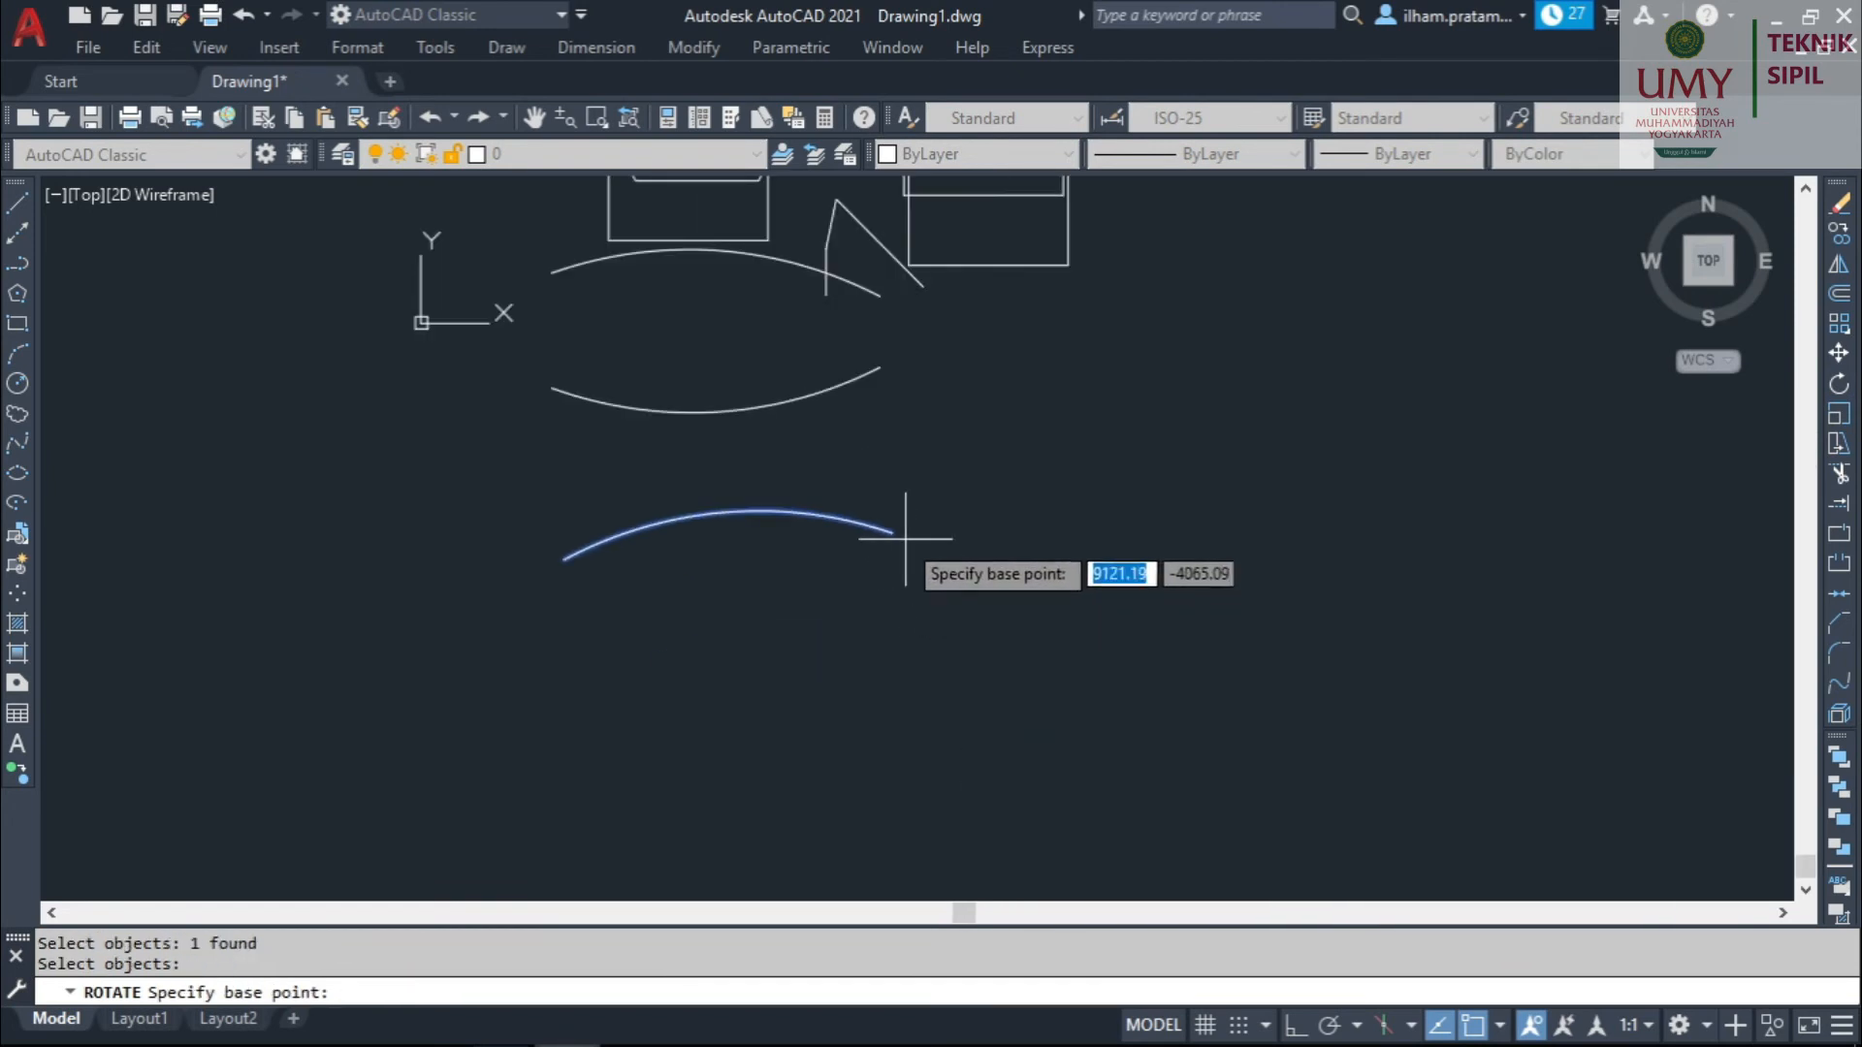
left_click(891, 531)
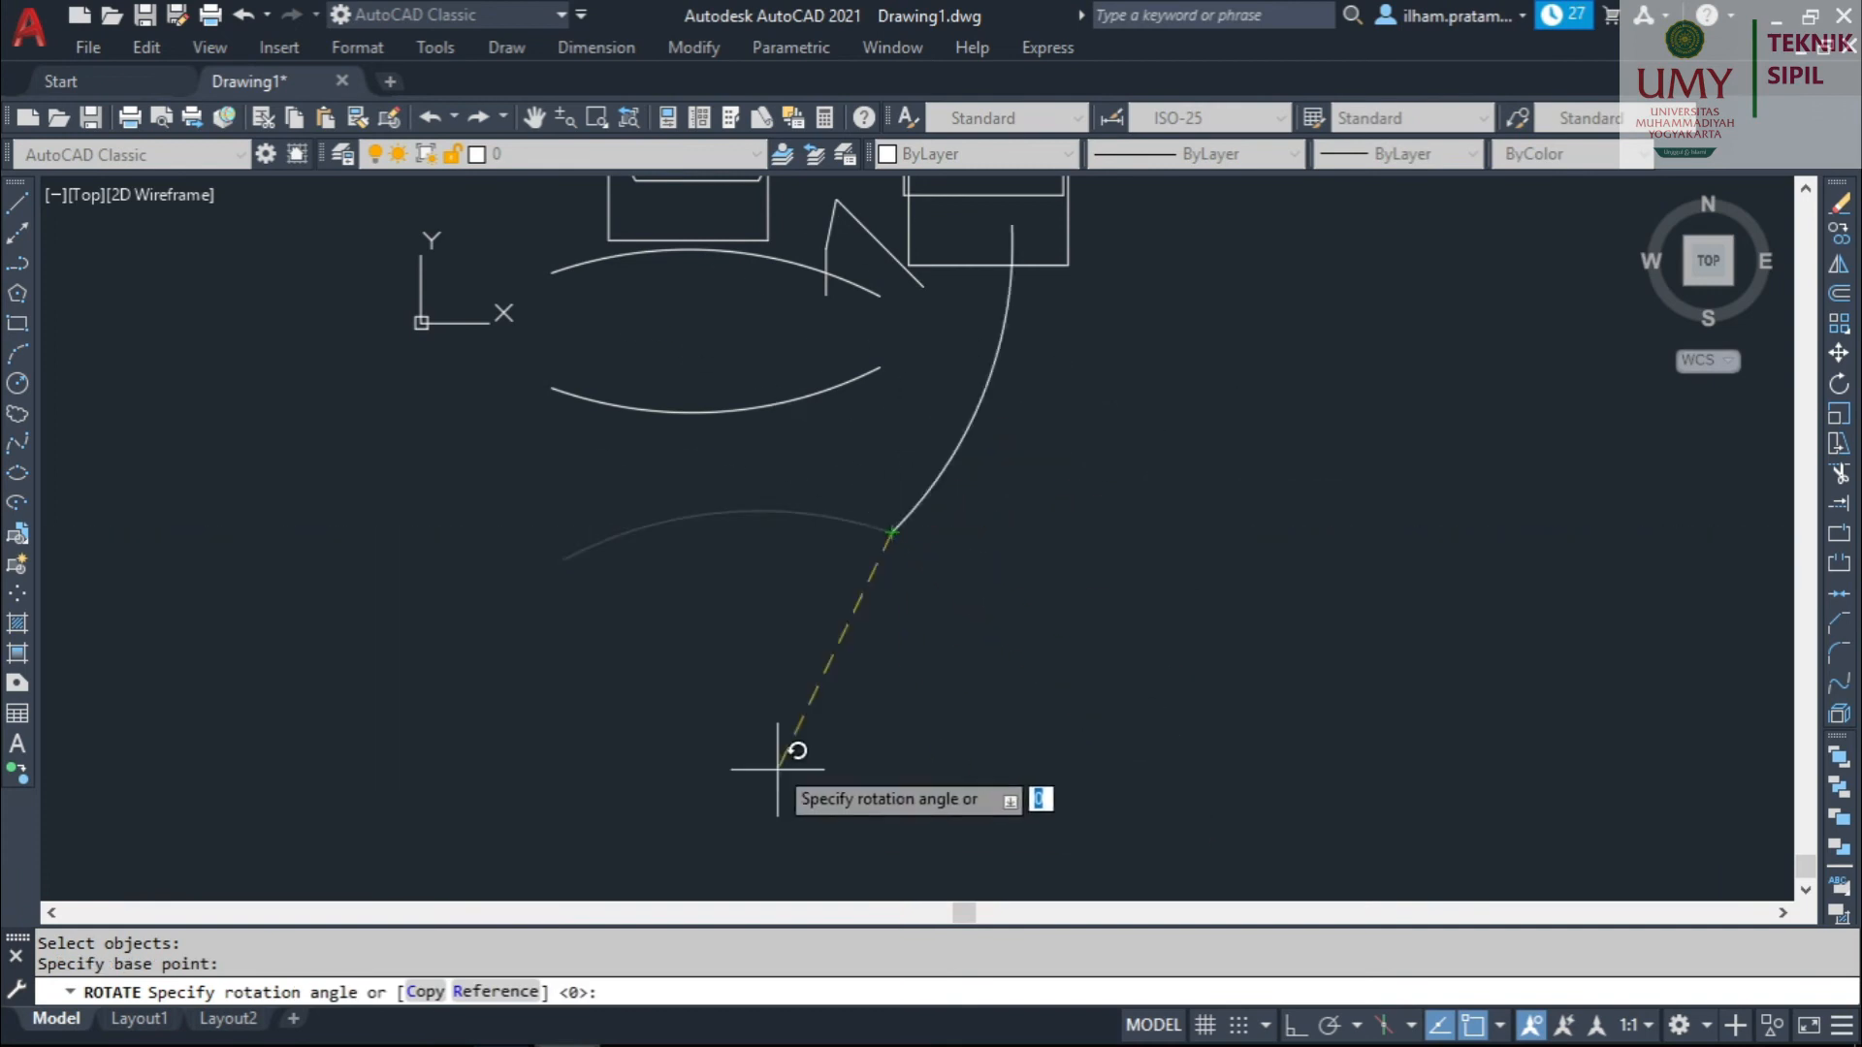
left_click(1023, 670)
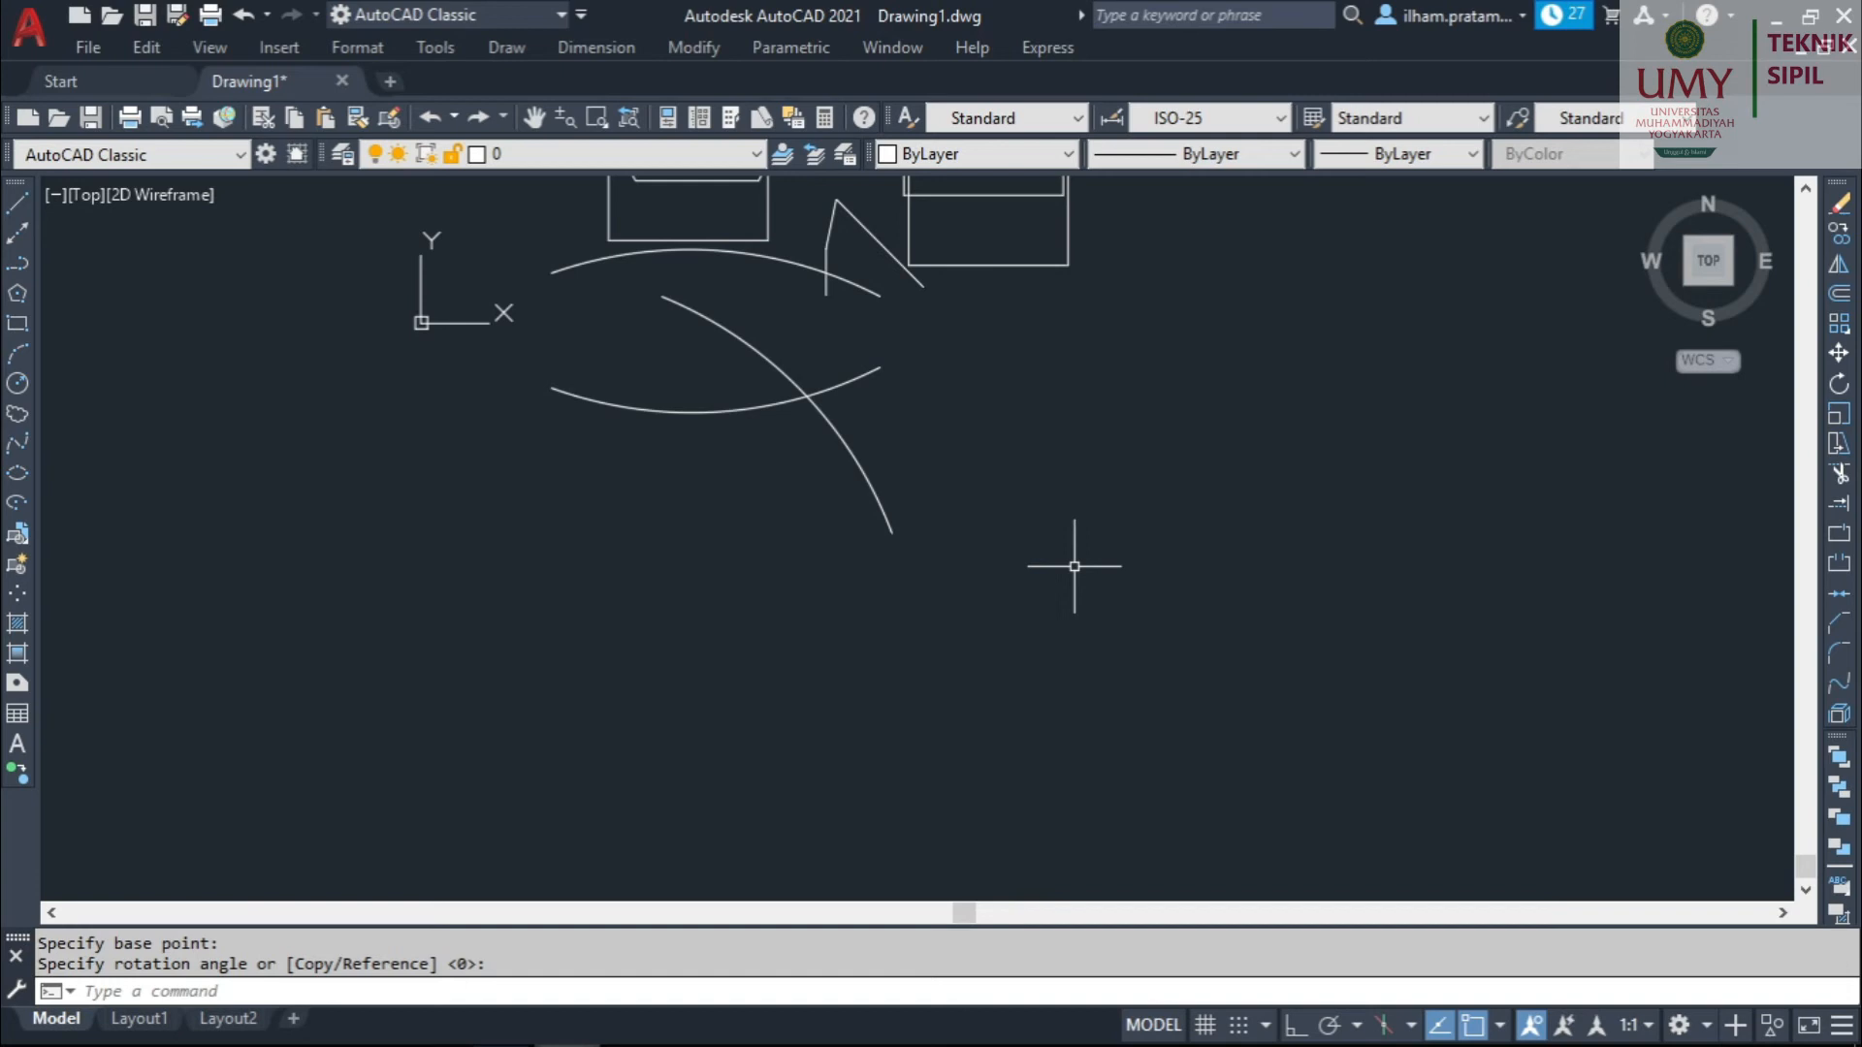
Rotate the same arc again around its lower-right endpoint so that it curves down and to the left from that point.
type("RO")
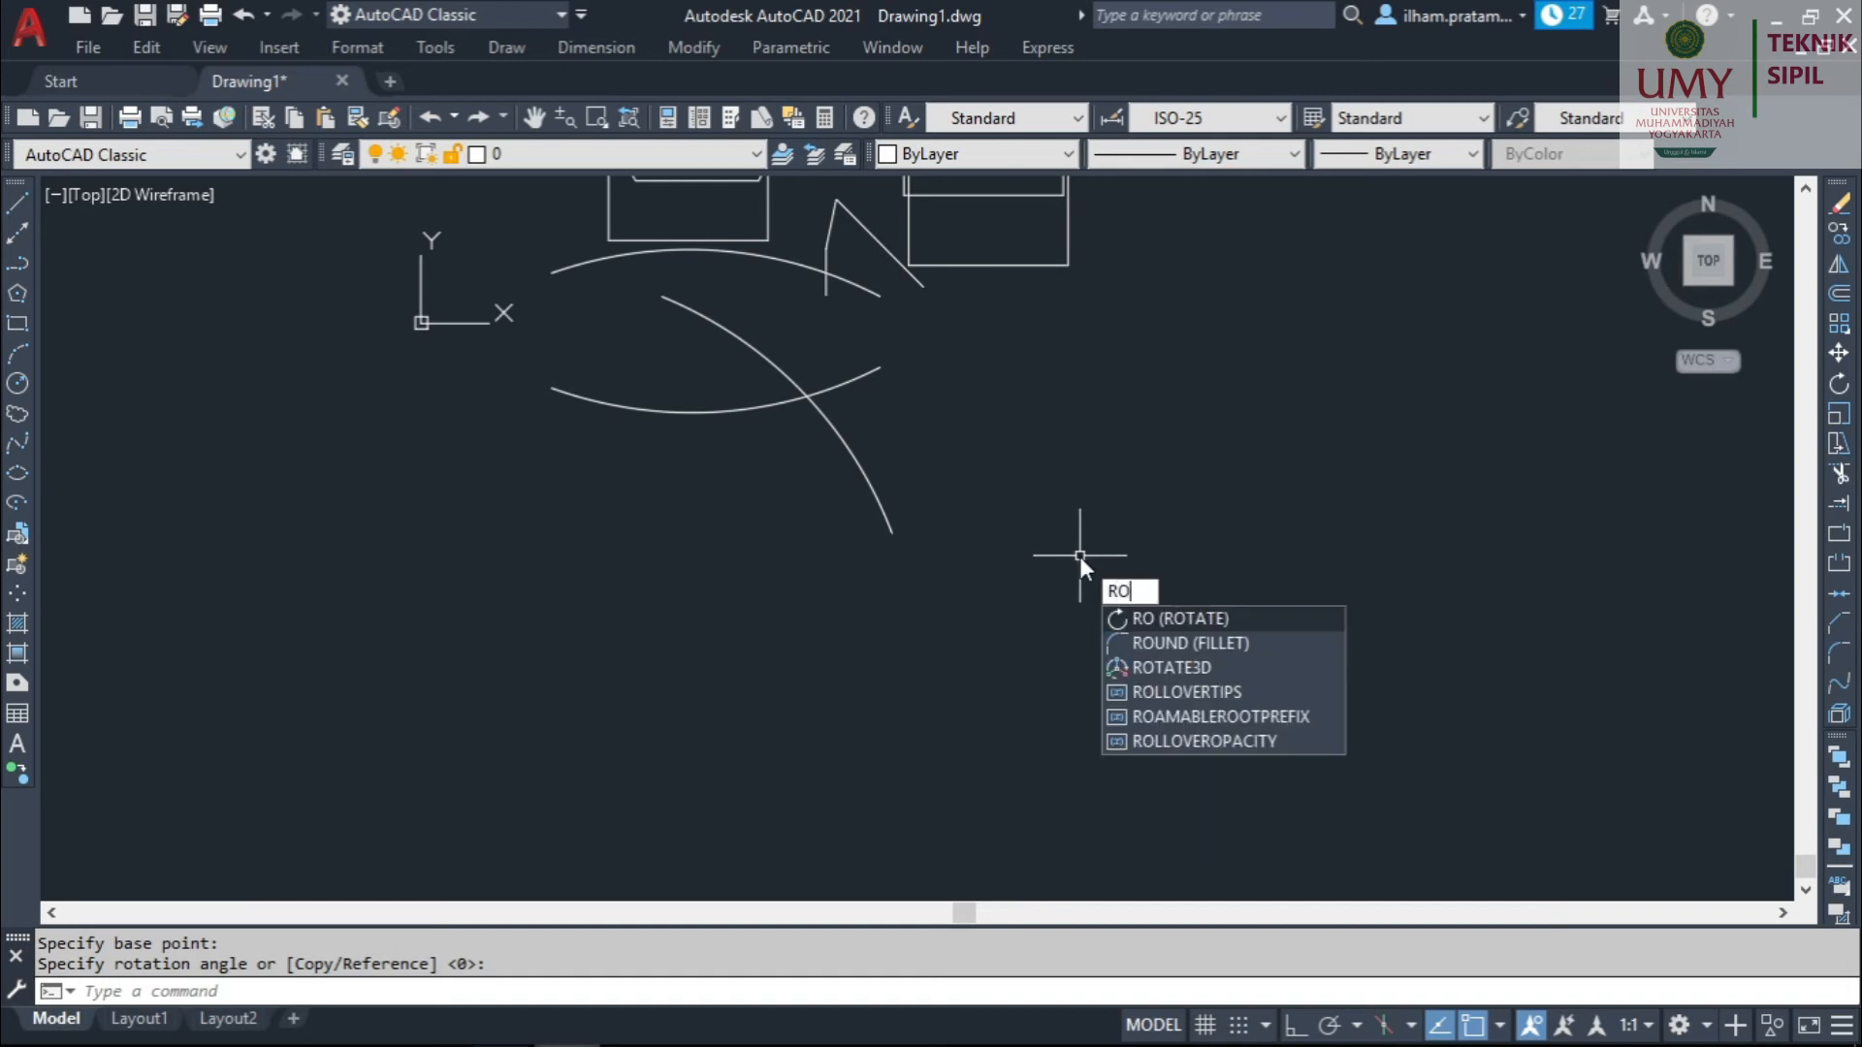
key("Return")
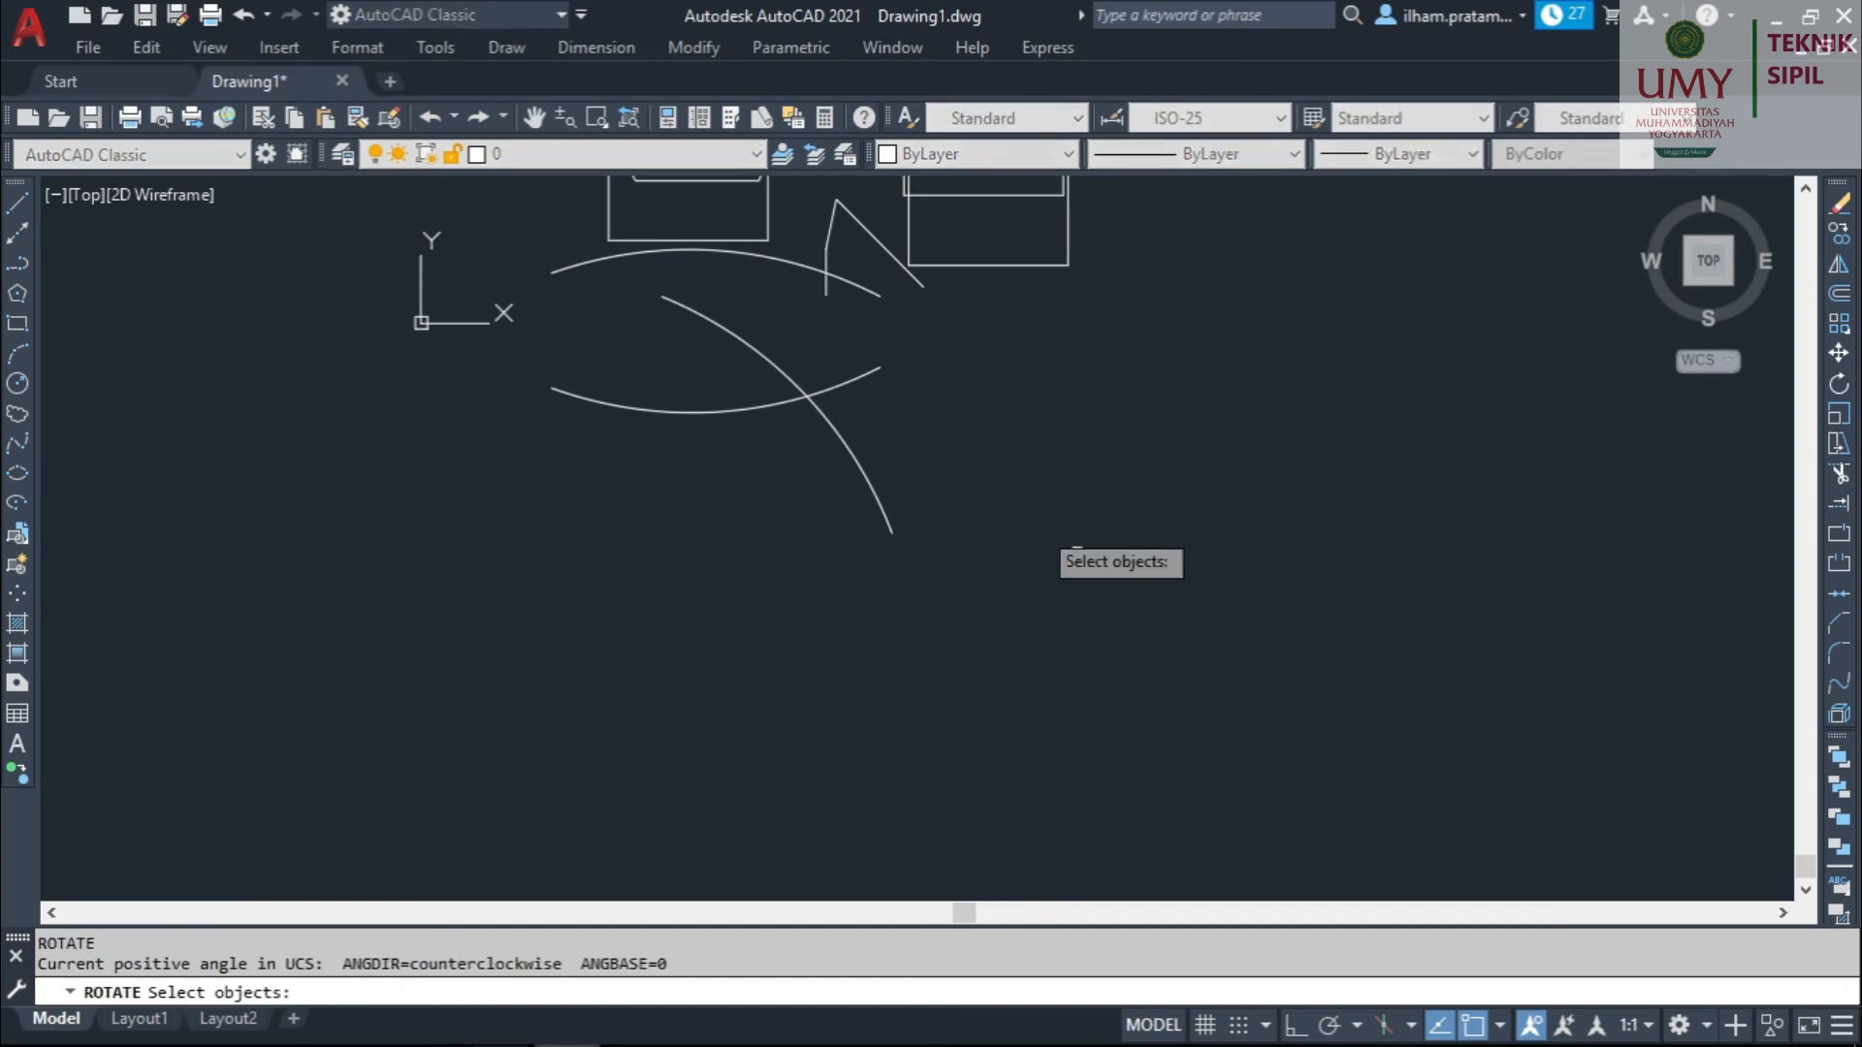
left_click(870, 482)
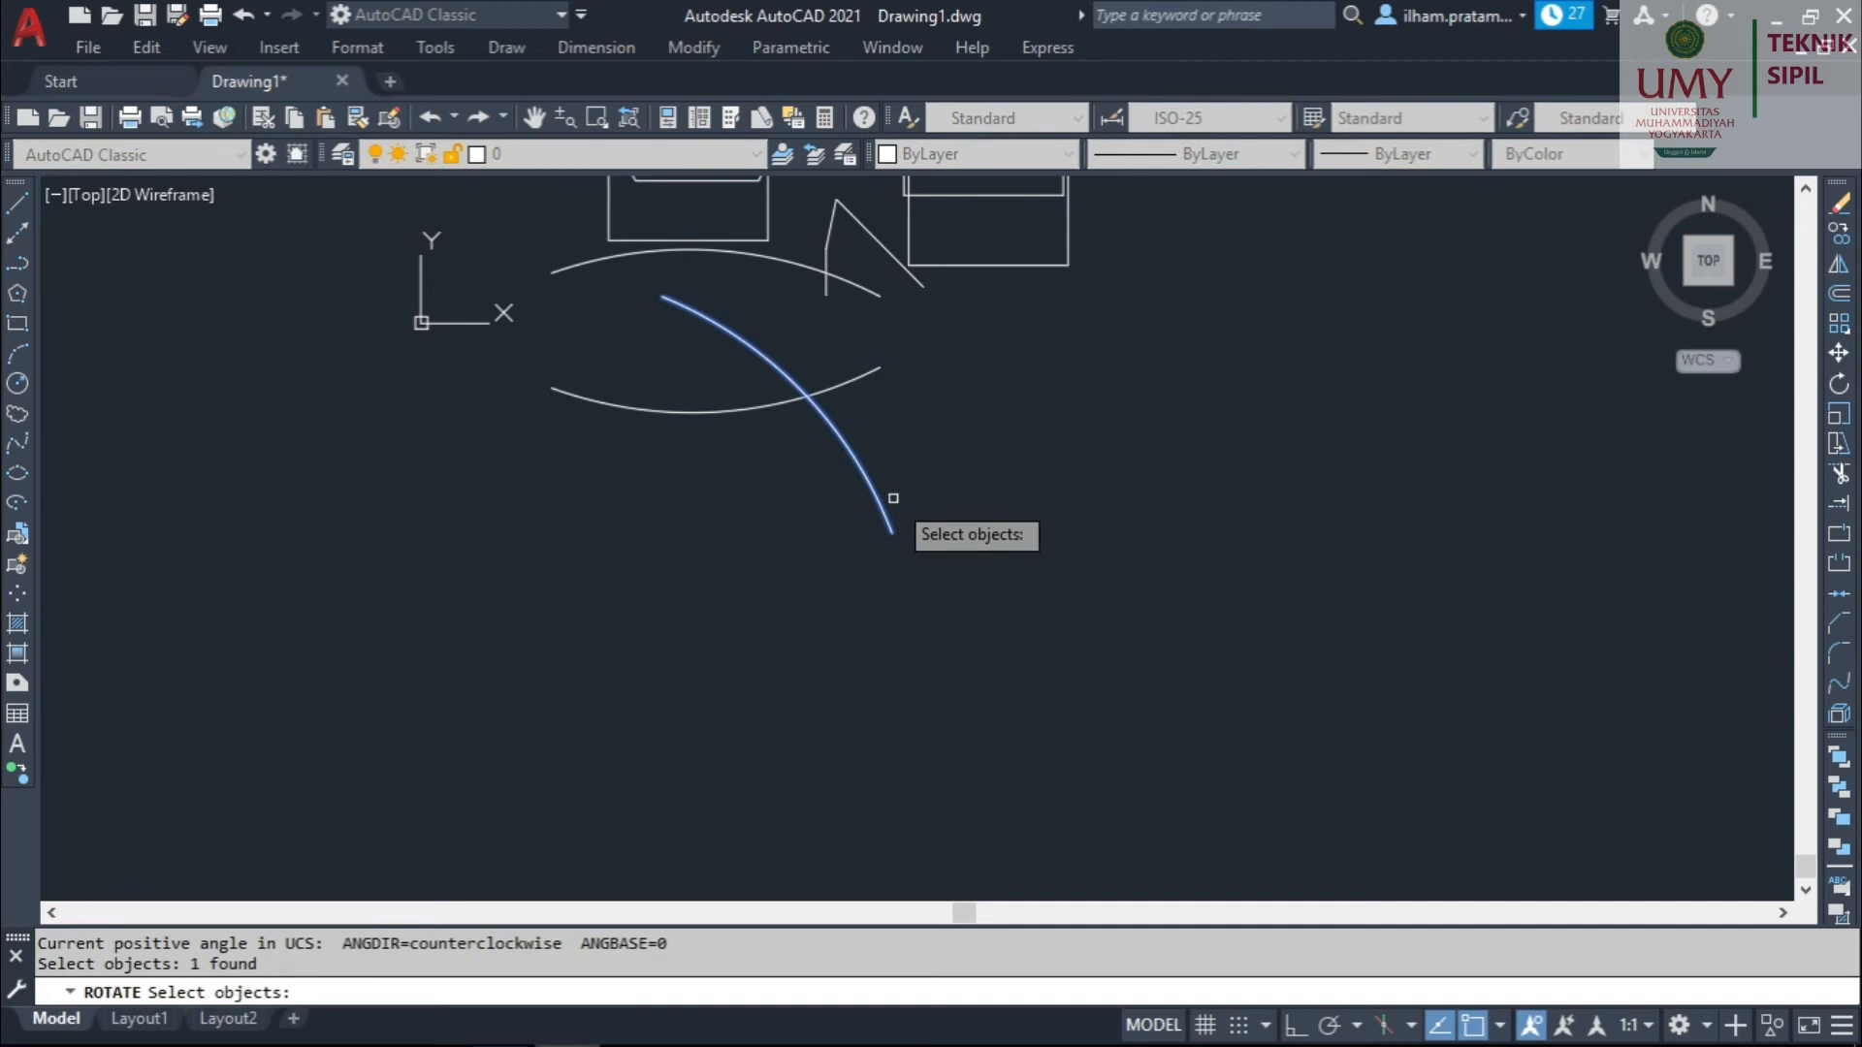
key("Return")
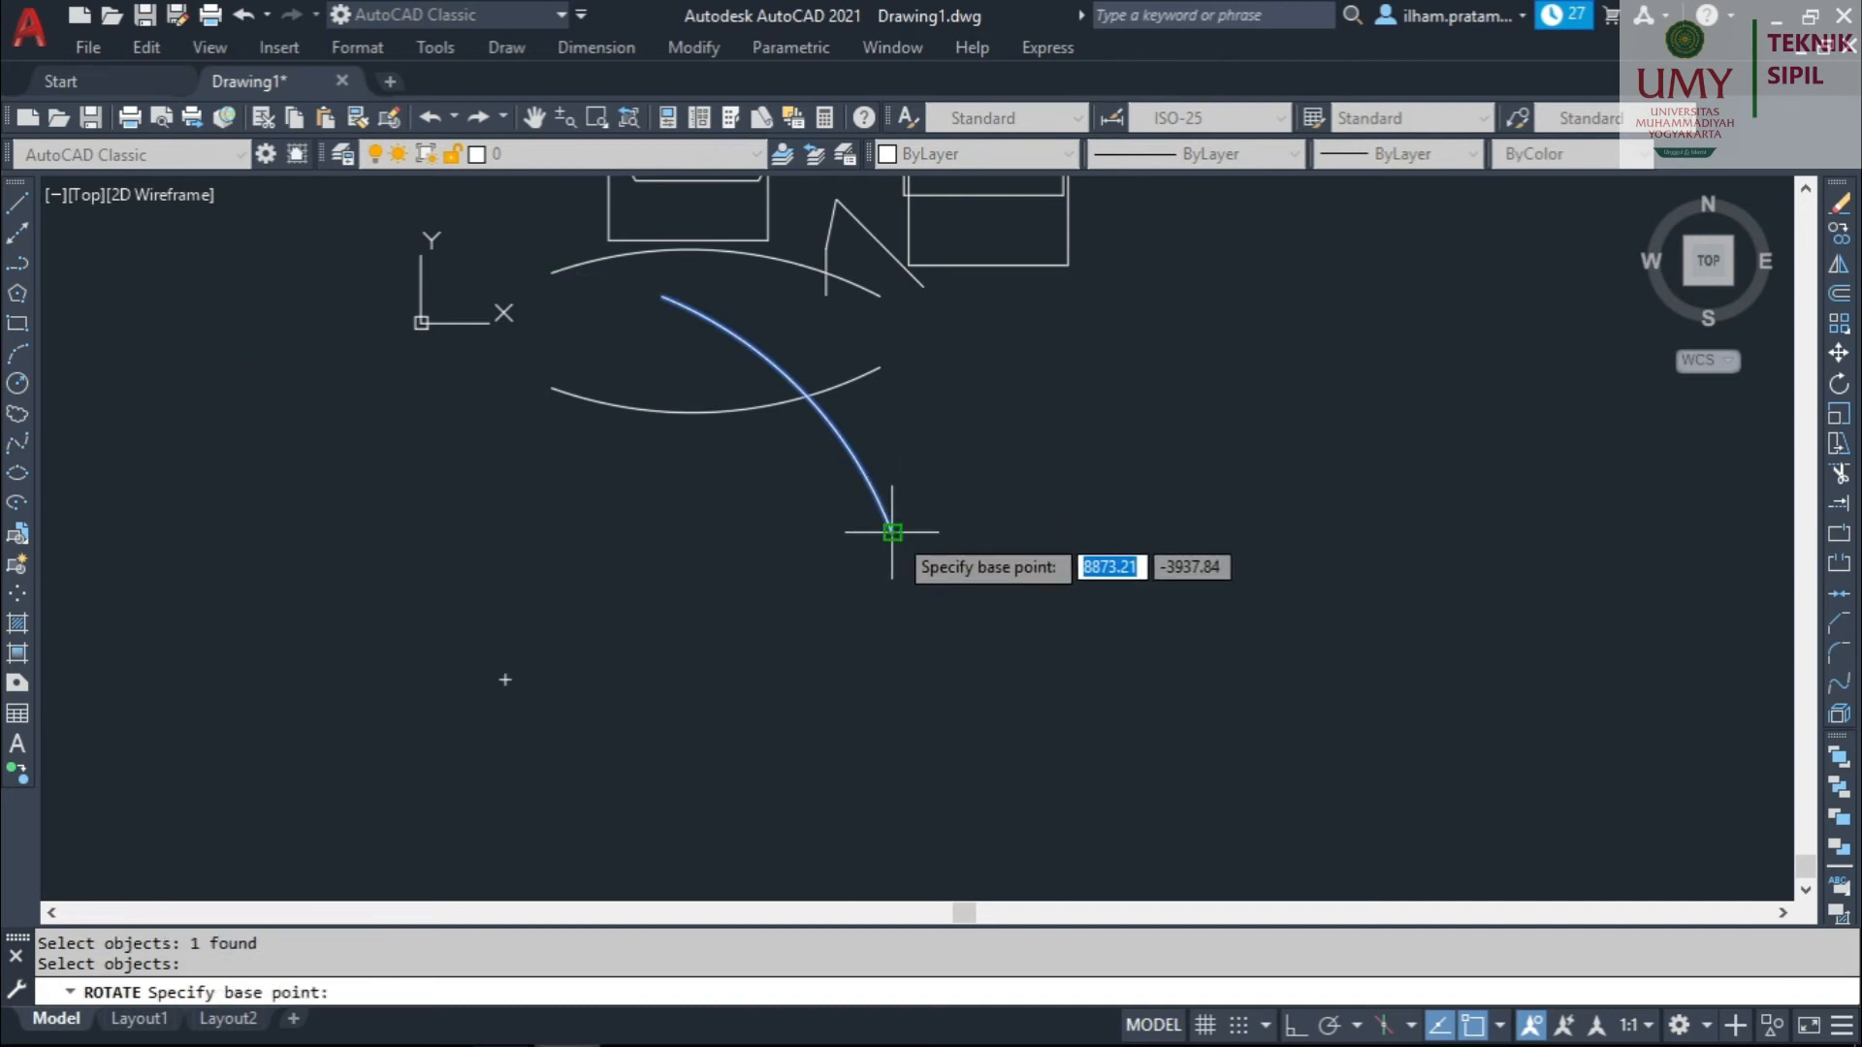
left_click(892, 532)
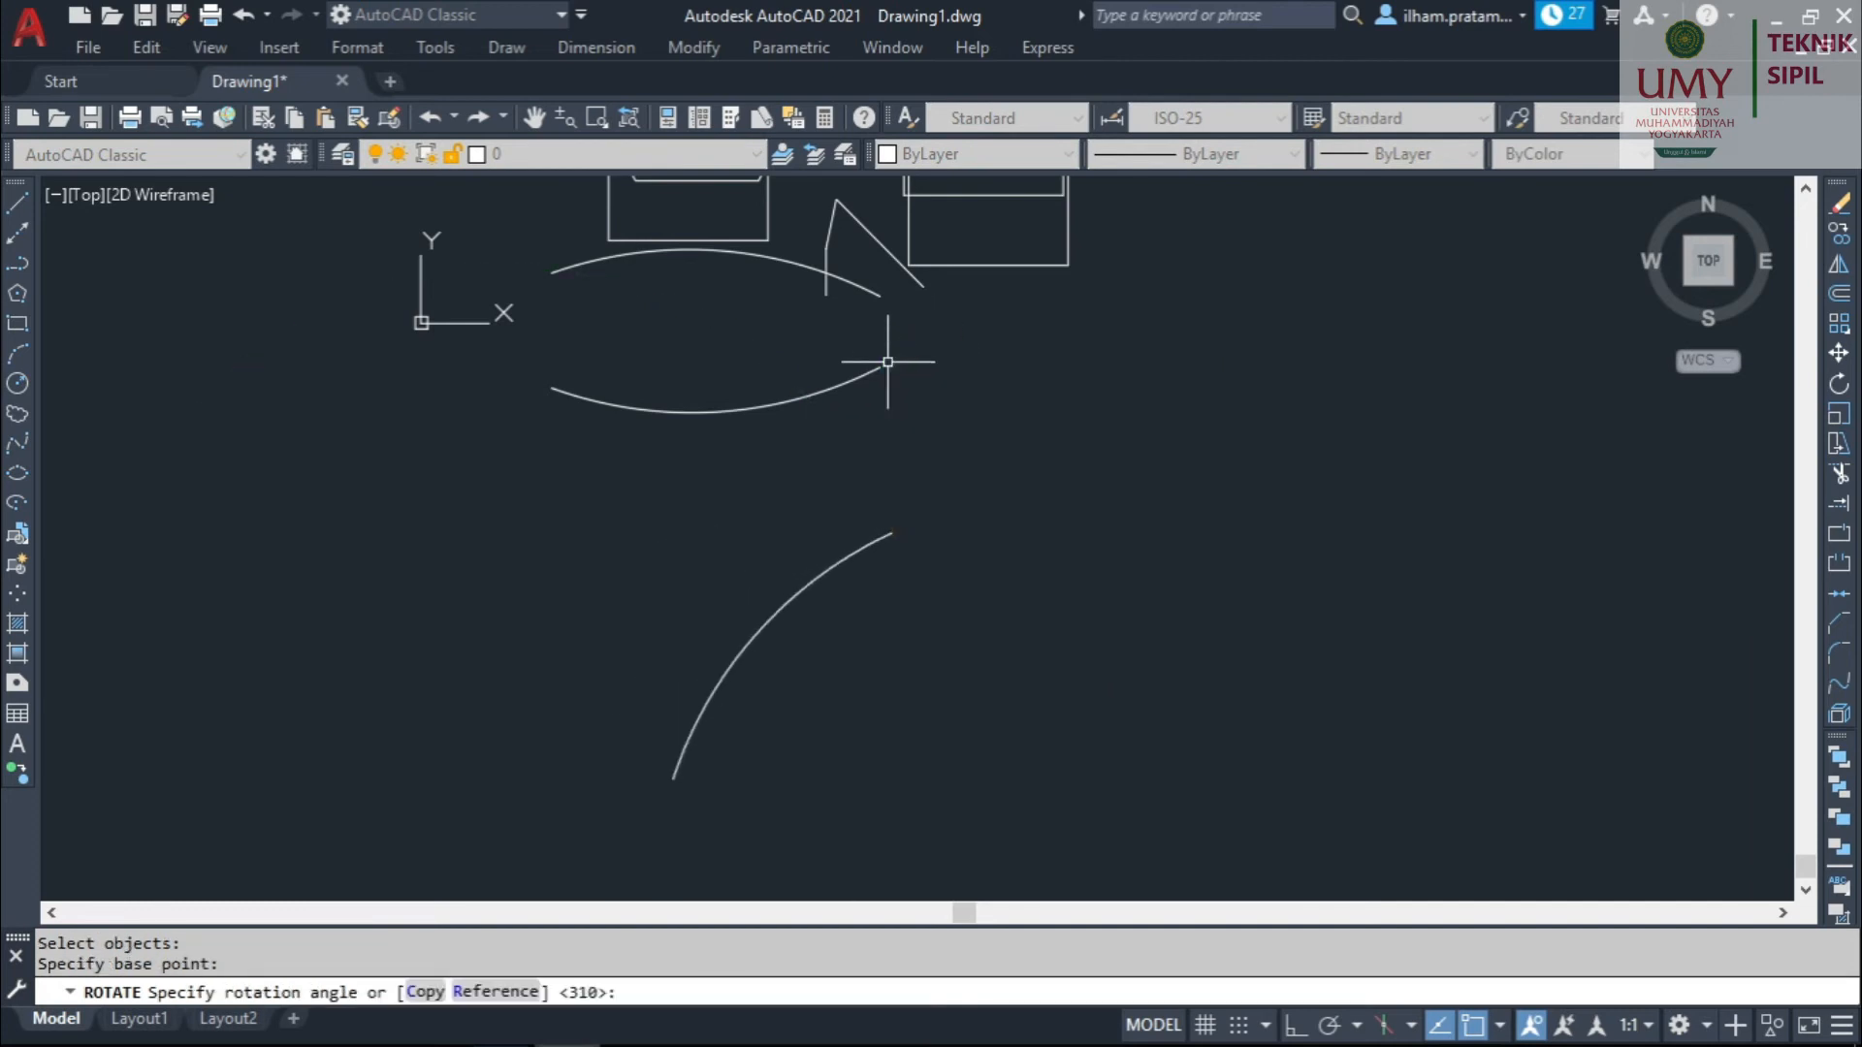
left_click(887, 361)
scroll(1164, 388, "down", 2)
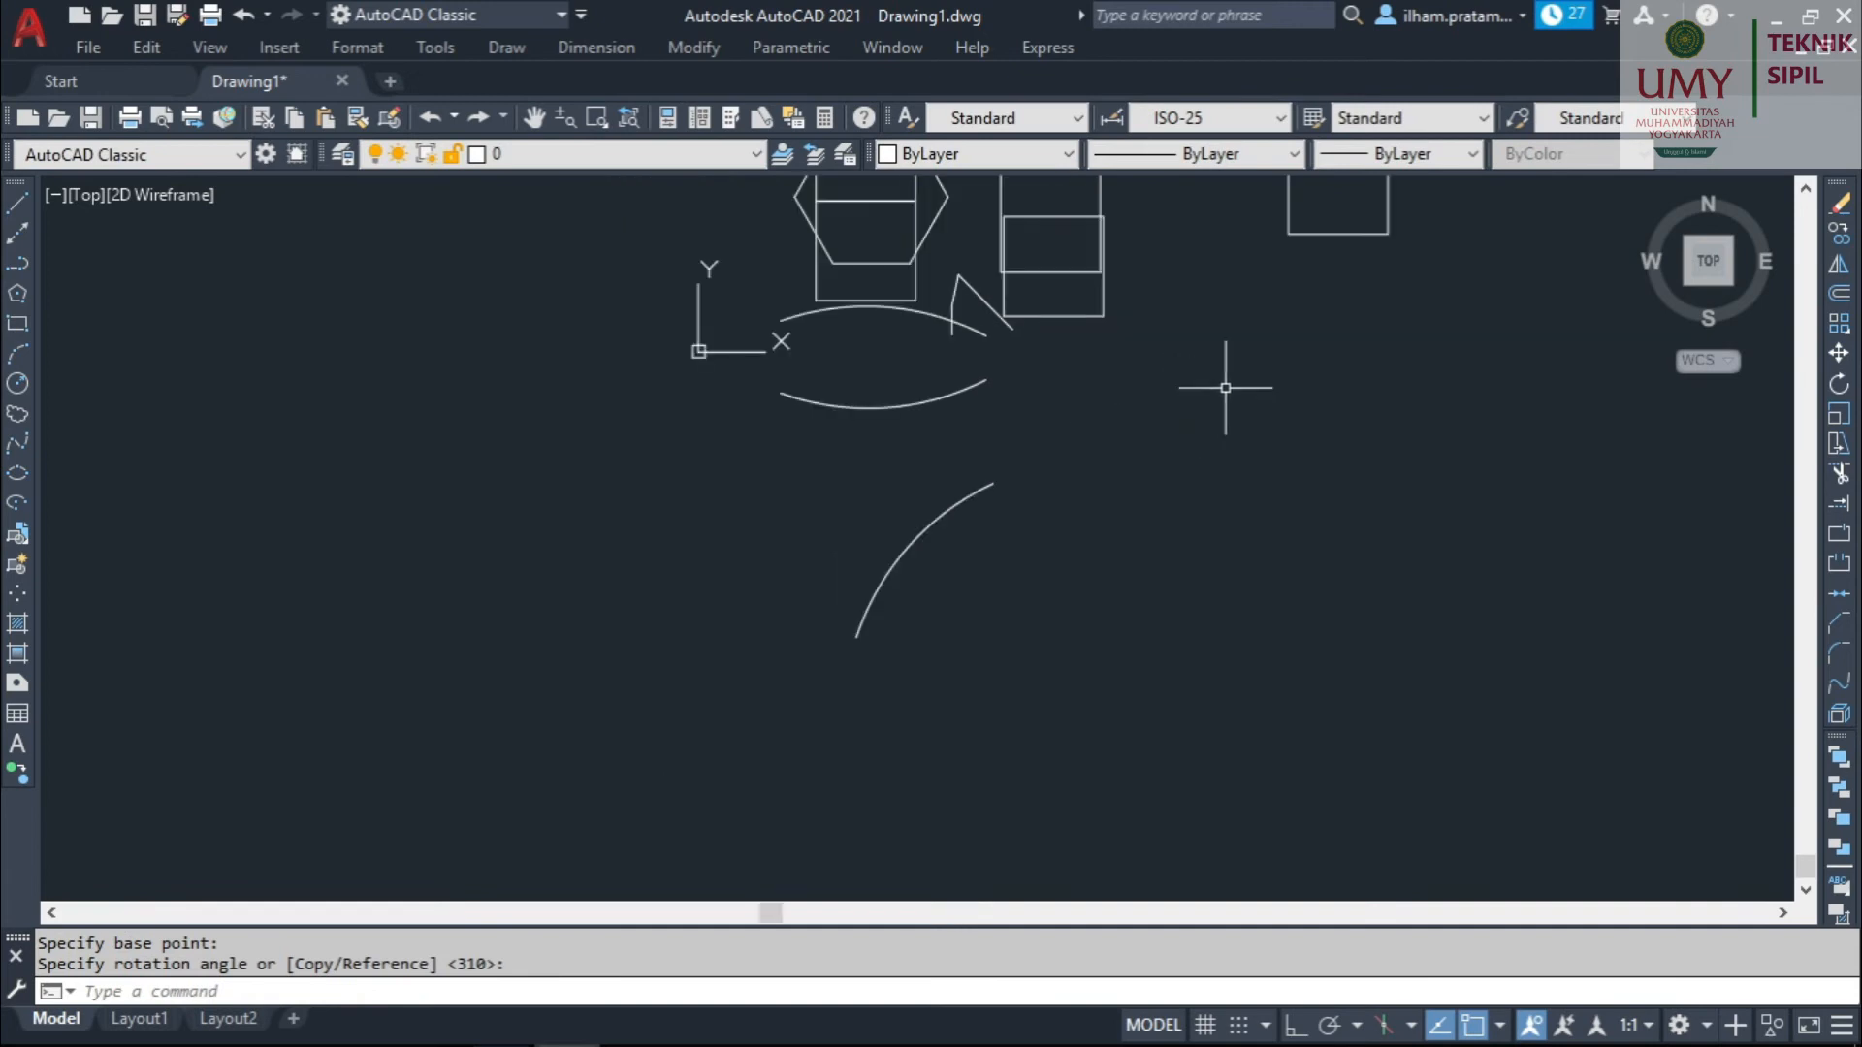
left_click(1839, 422)
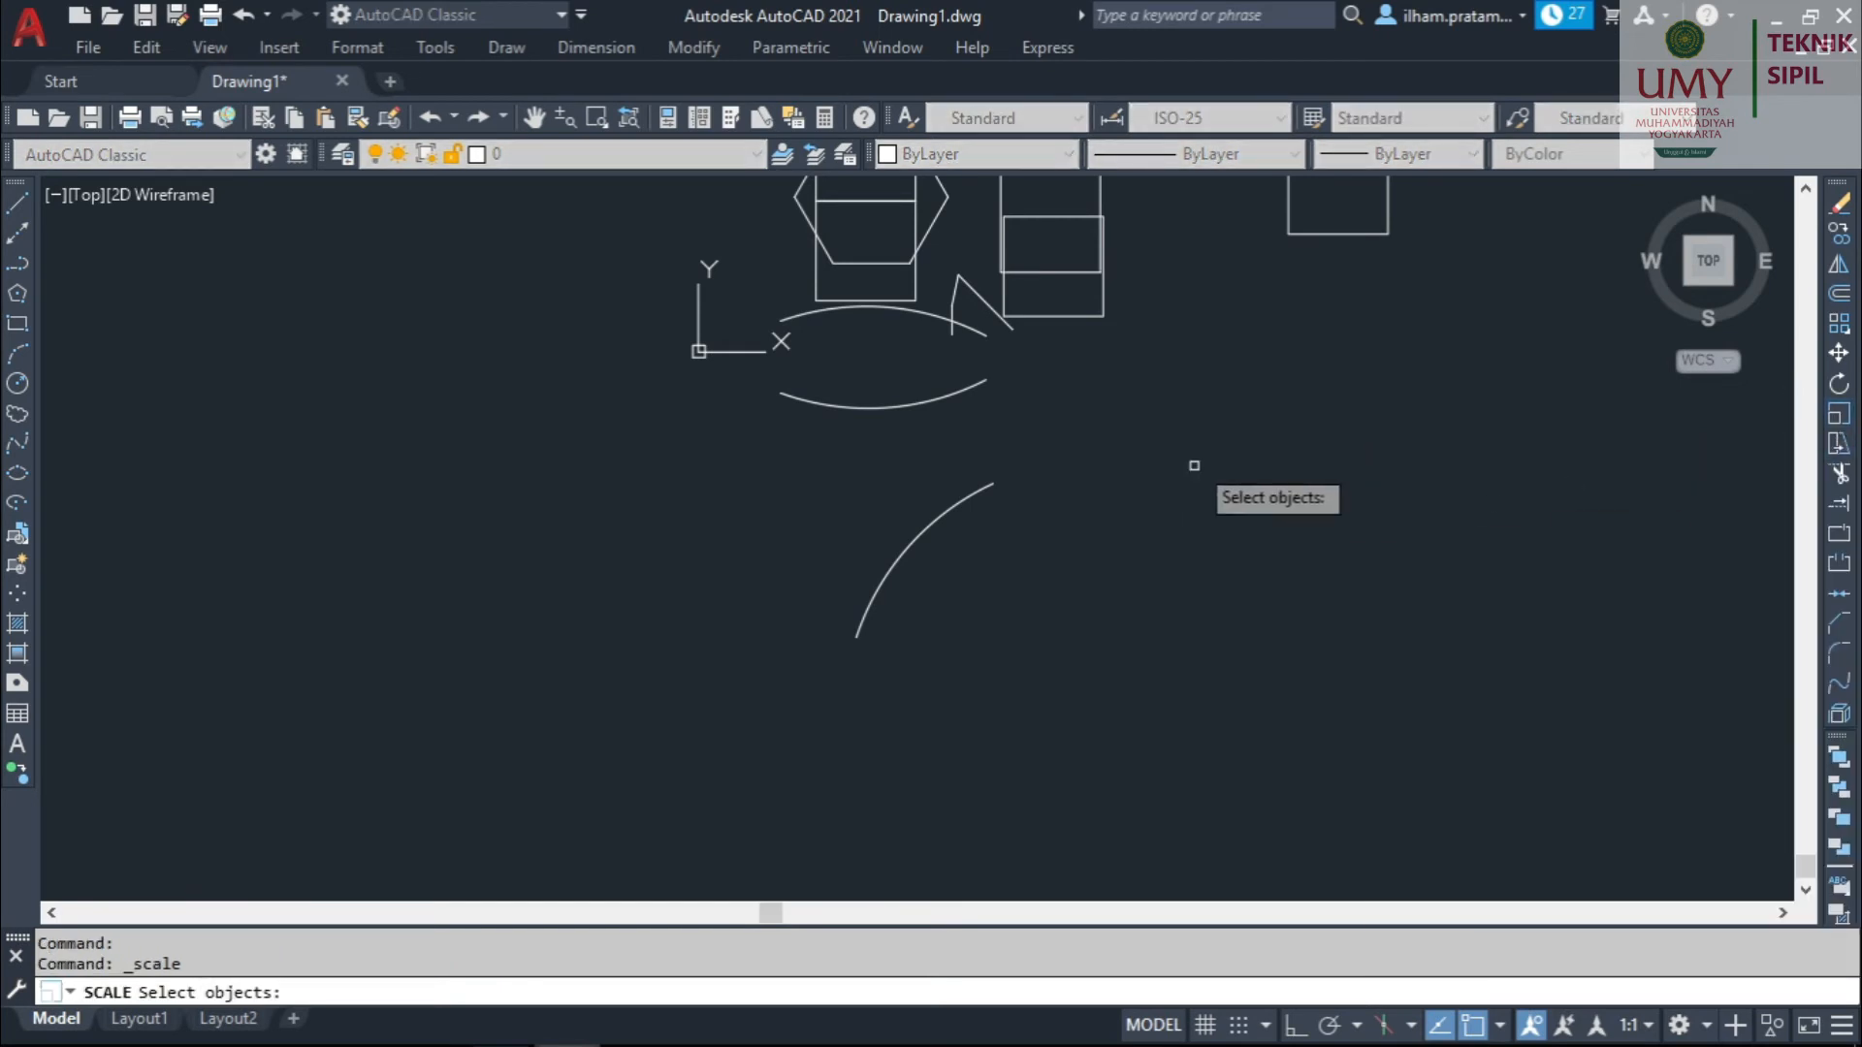
middle_click_drag(1199, 427, 1129, 539)
middle_click_drag(1293, 455, 1273, 498)
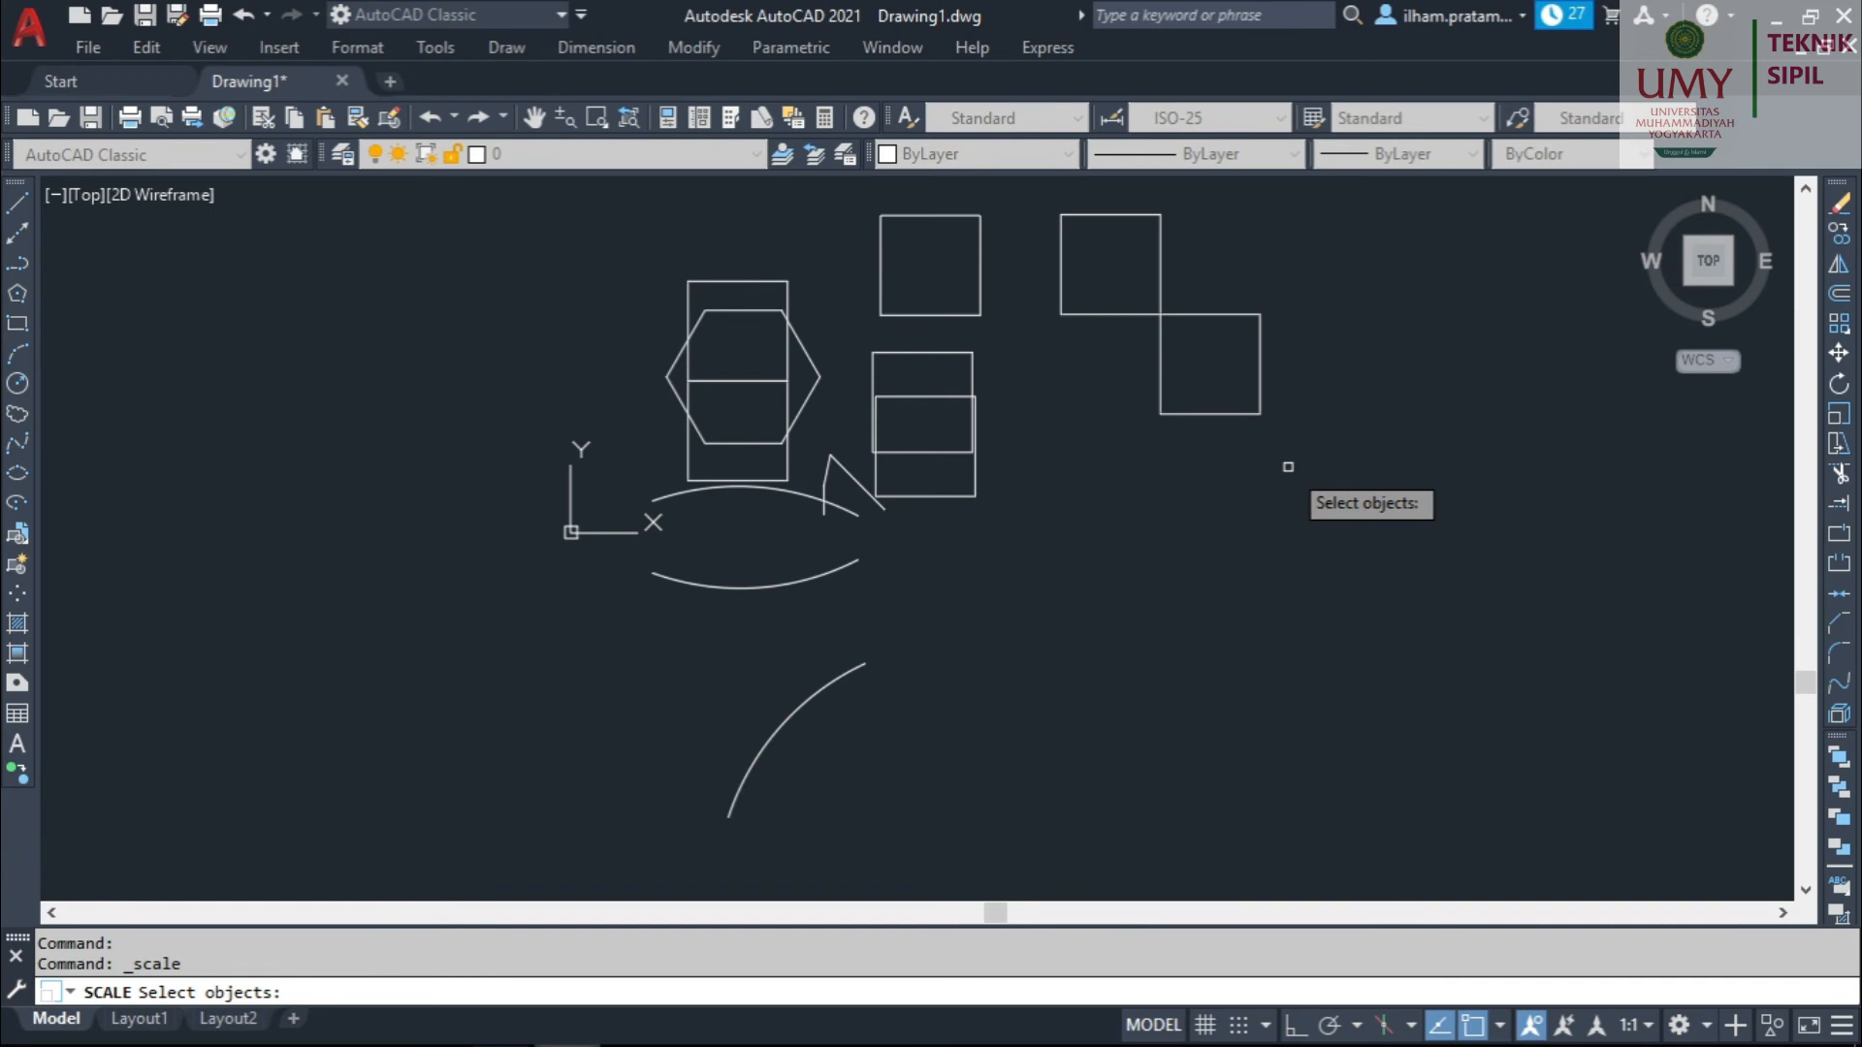
key("Escape")
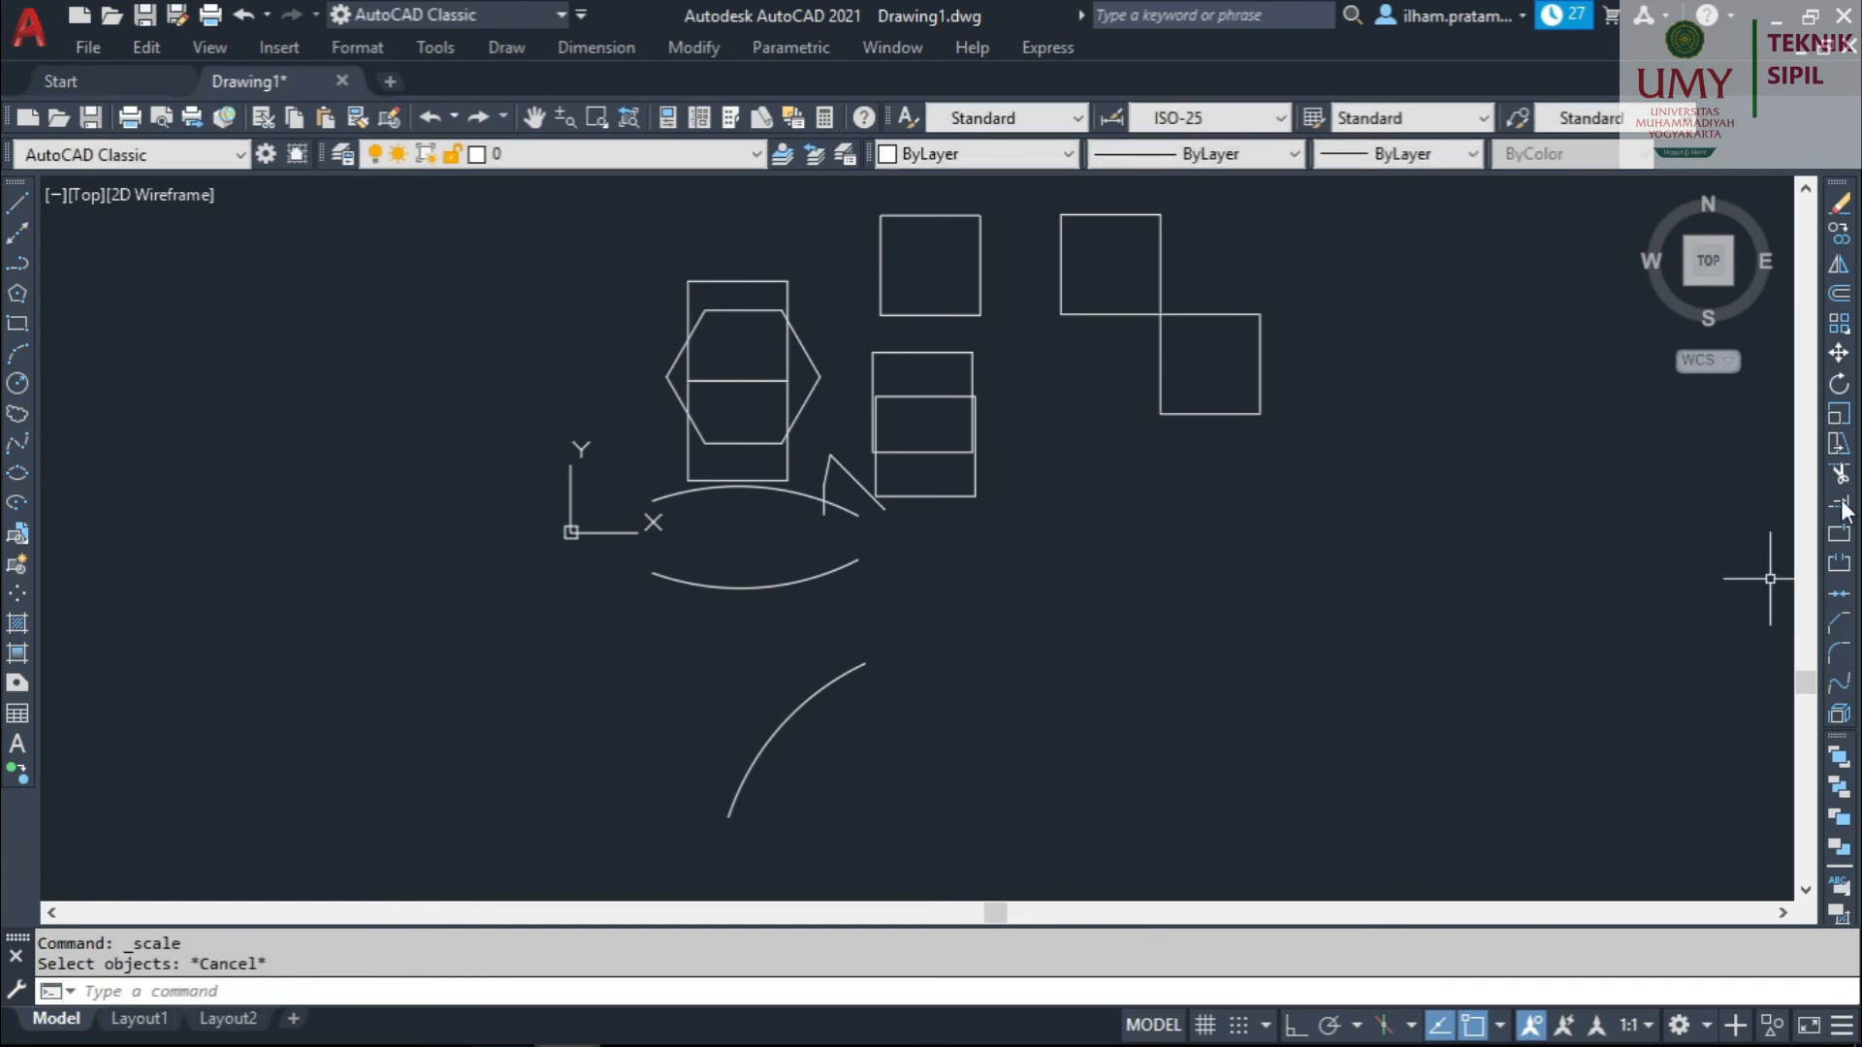
Scale the lower-right square freehand about its lower-right corner to a little under half its size.
left_click(1838, 416)
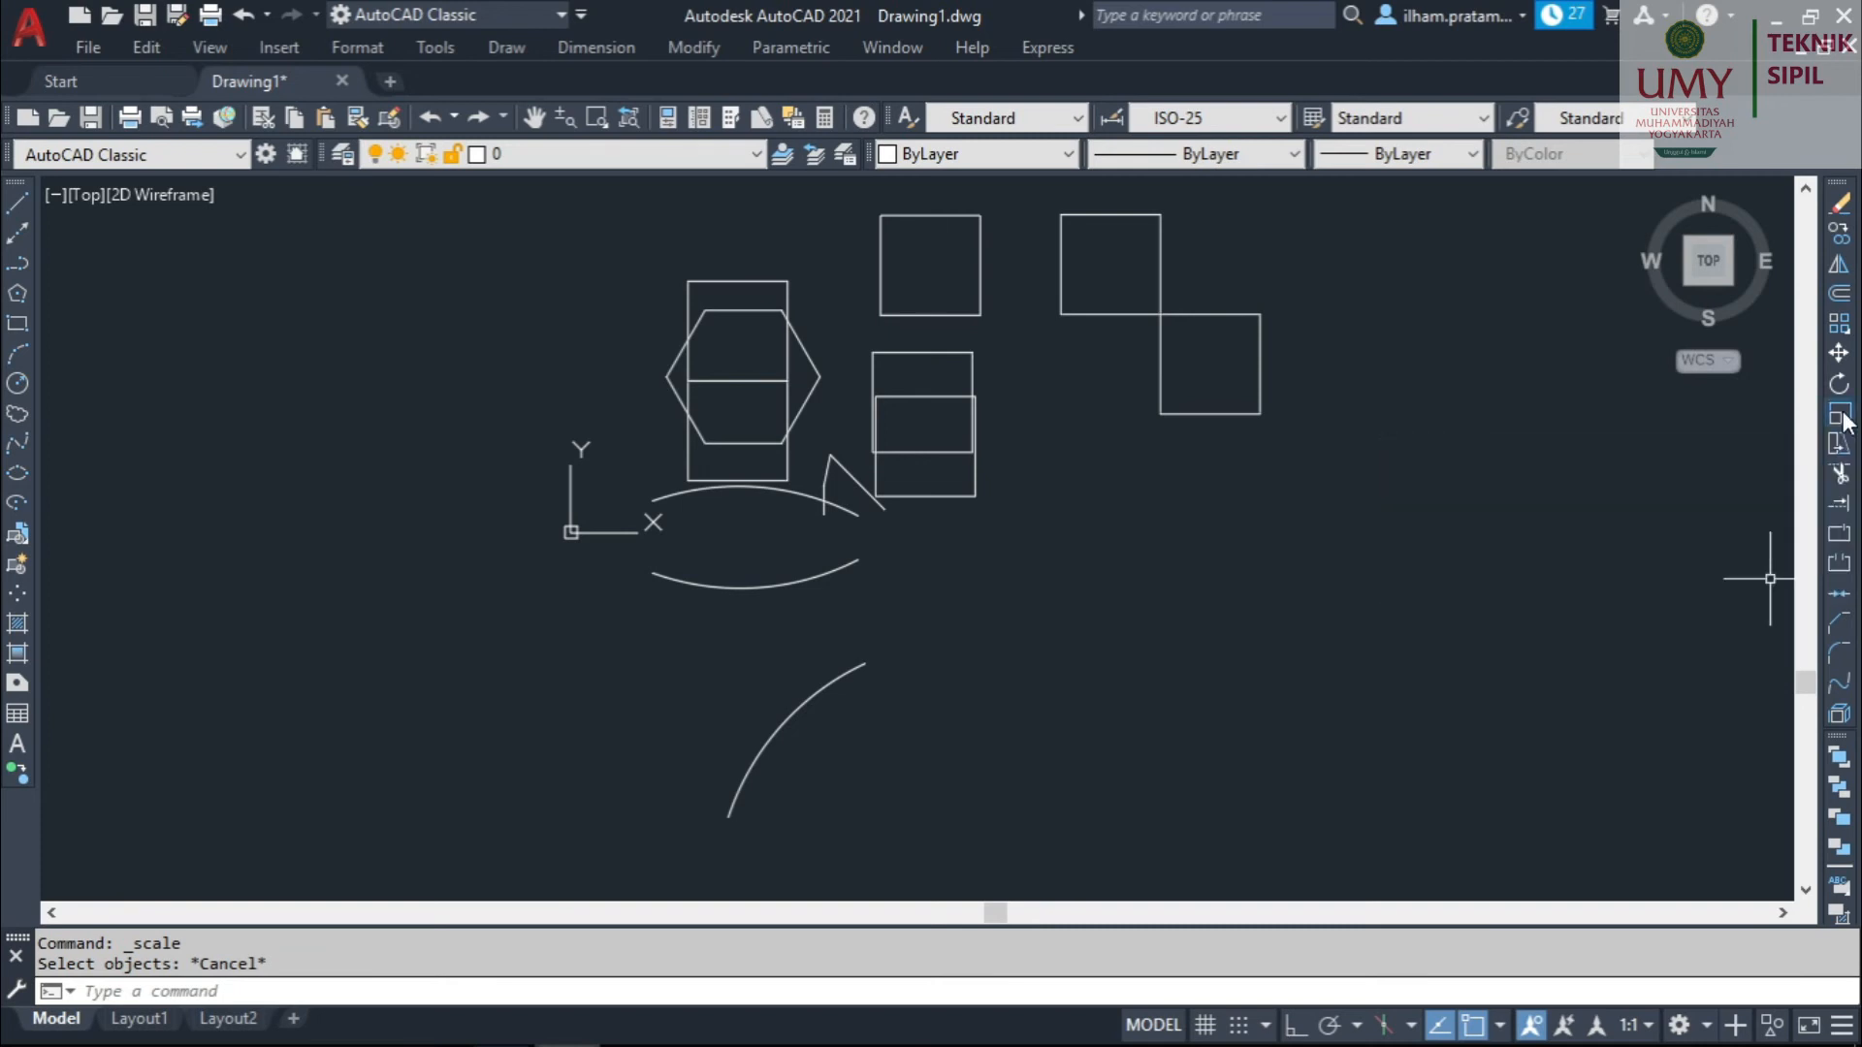
left_click(1261, 413)
key("Return")
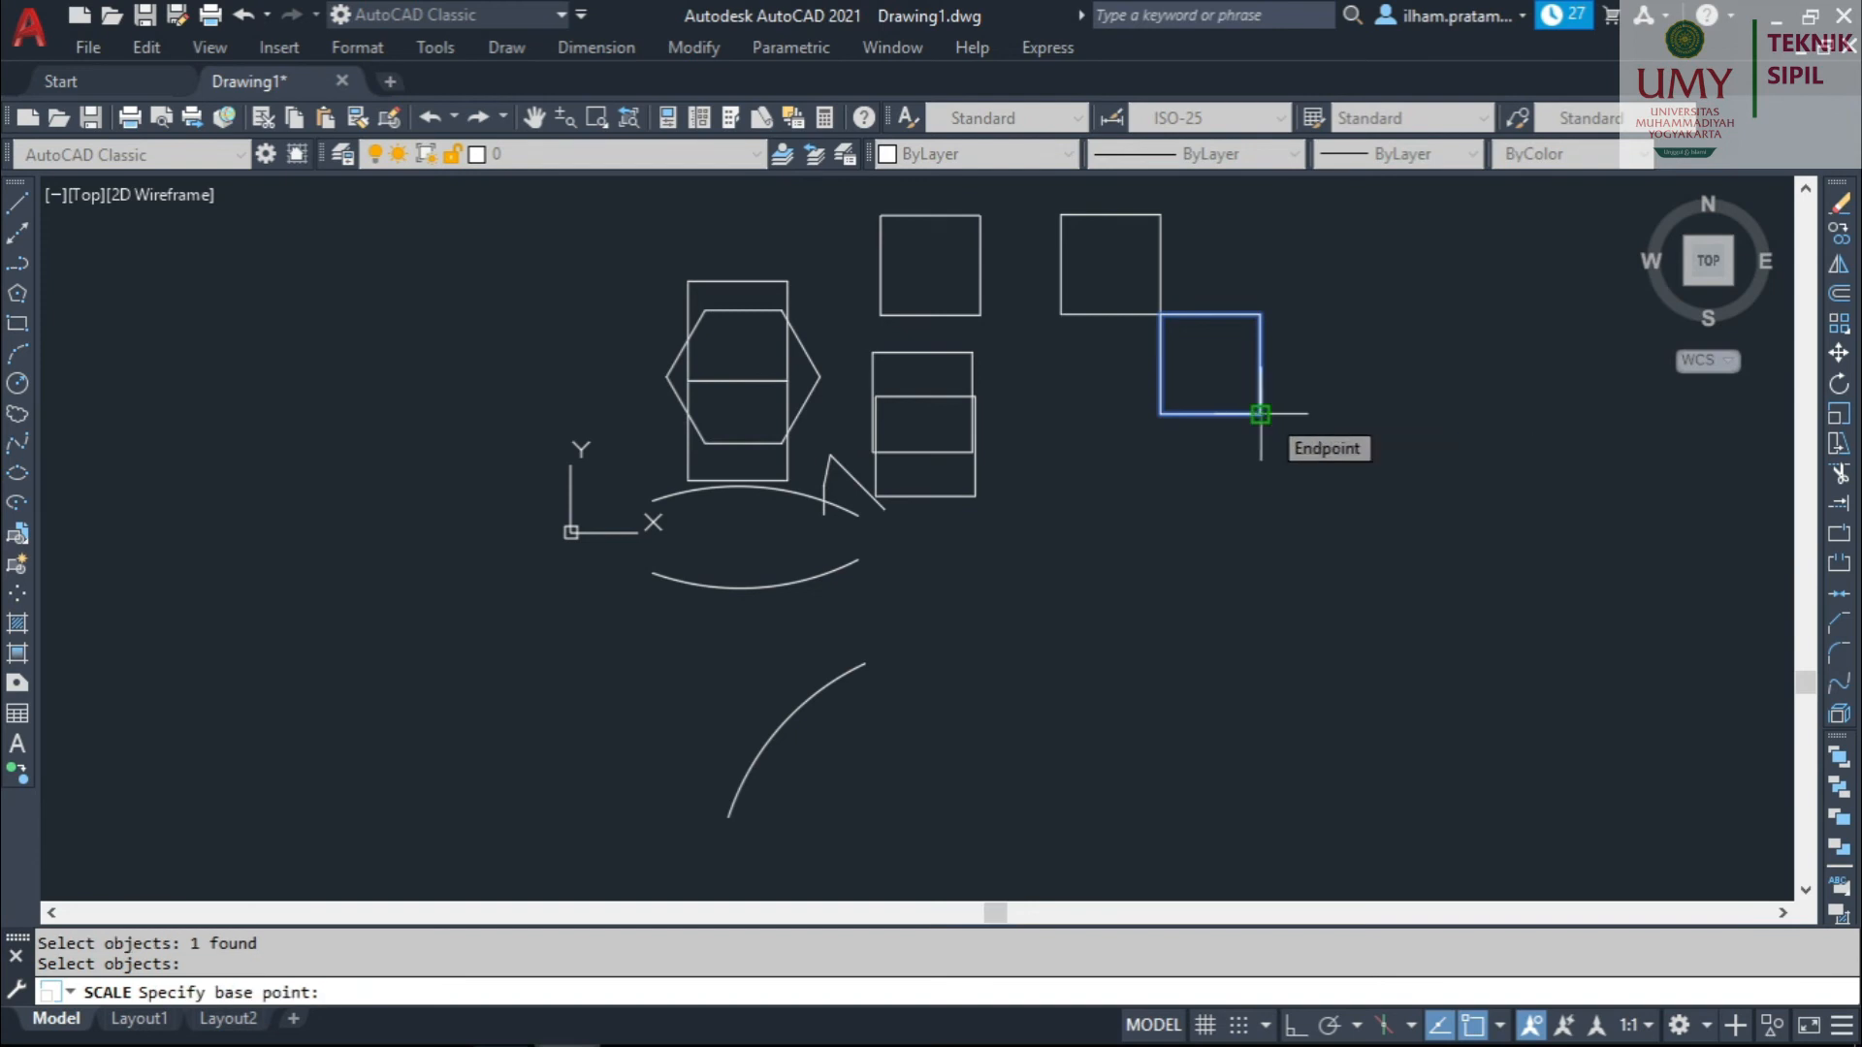
left_click(1260, 413)
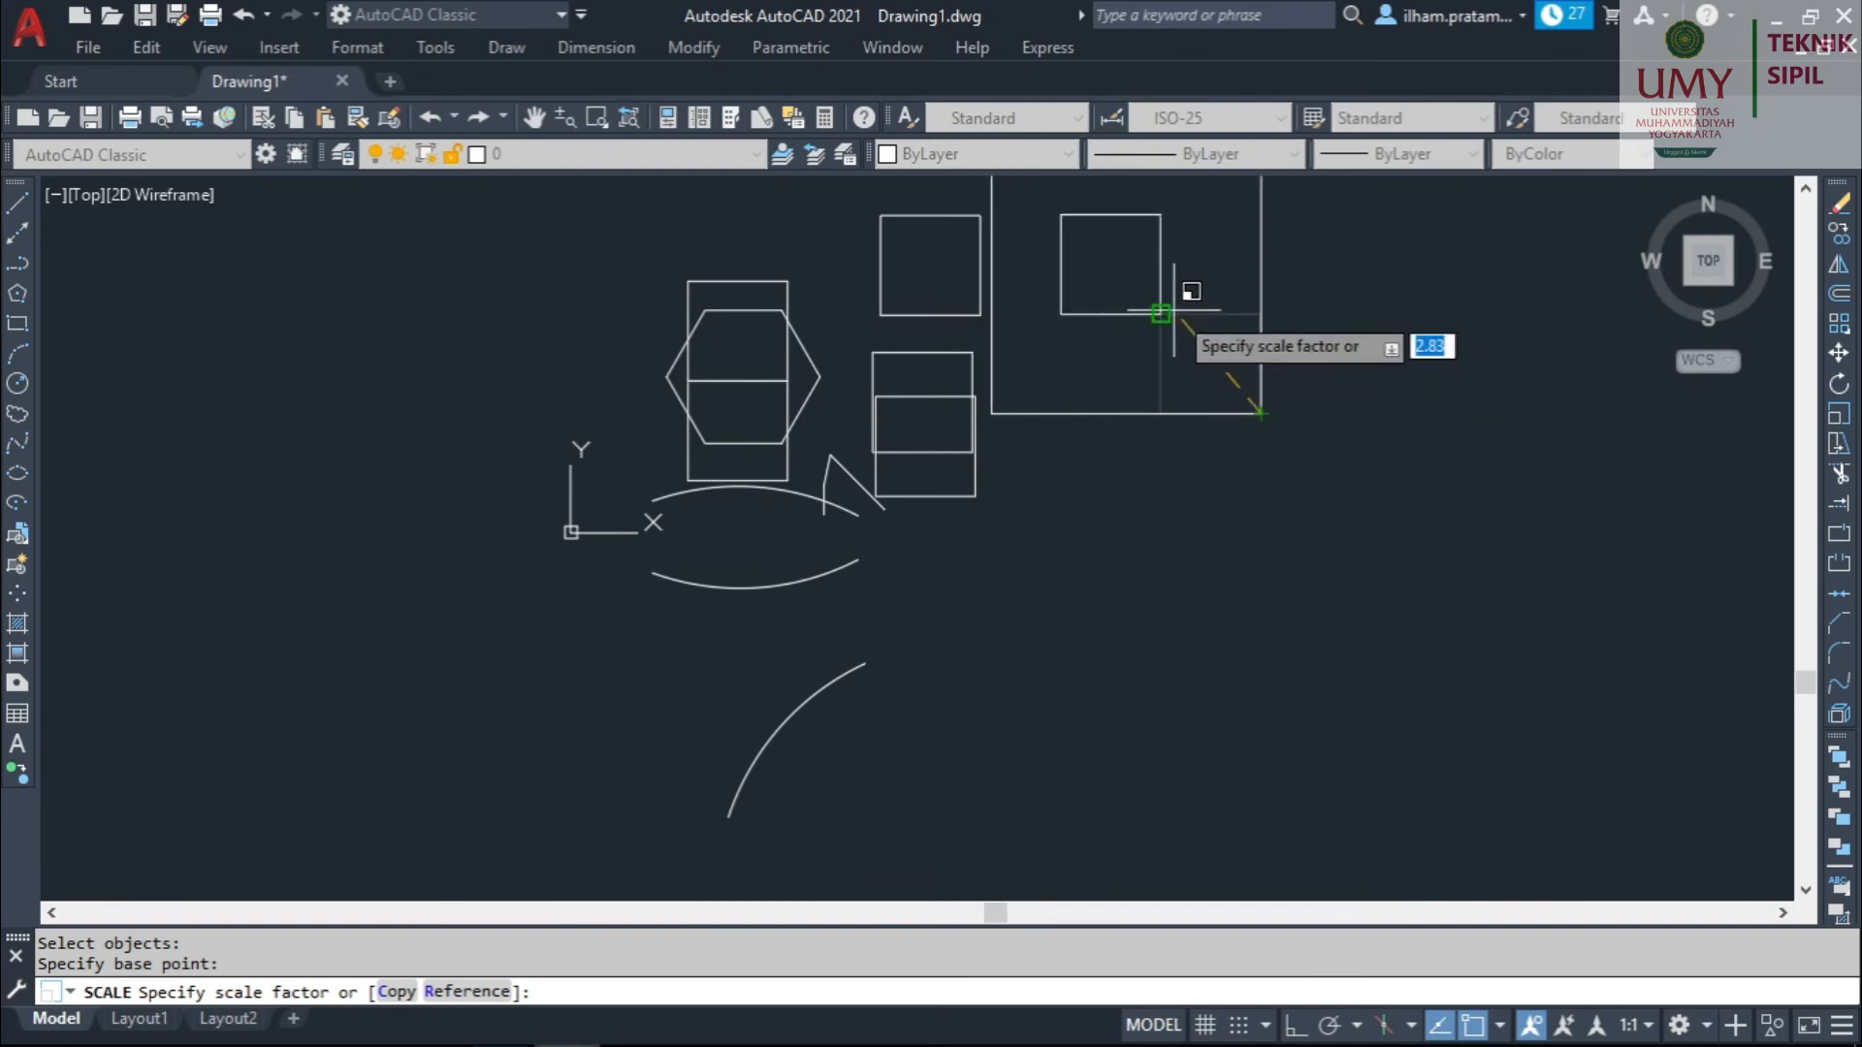
middle_click_drag(1195, 341, 1233, 459)
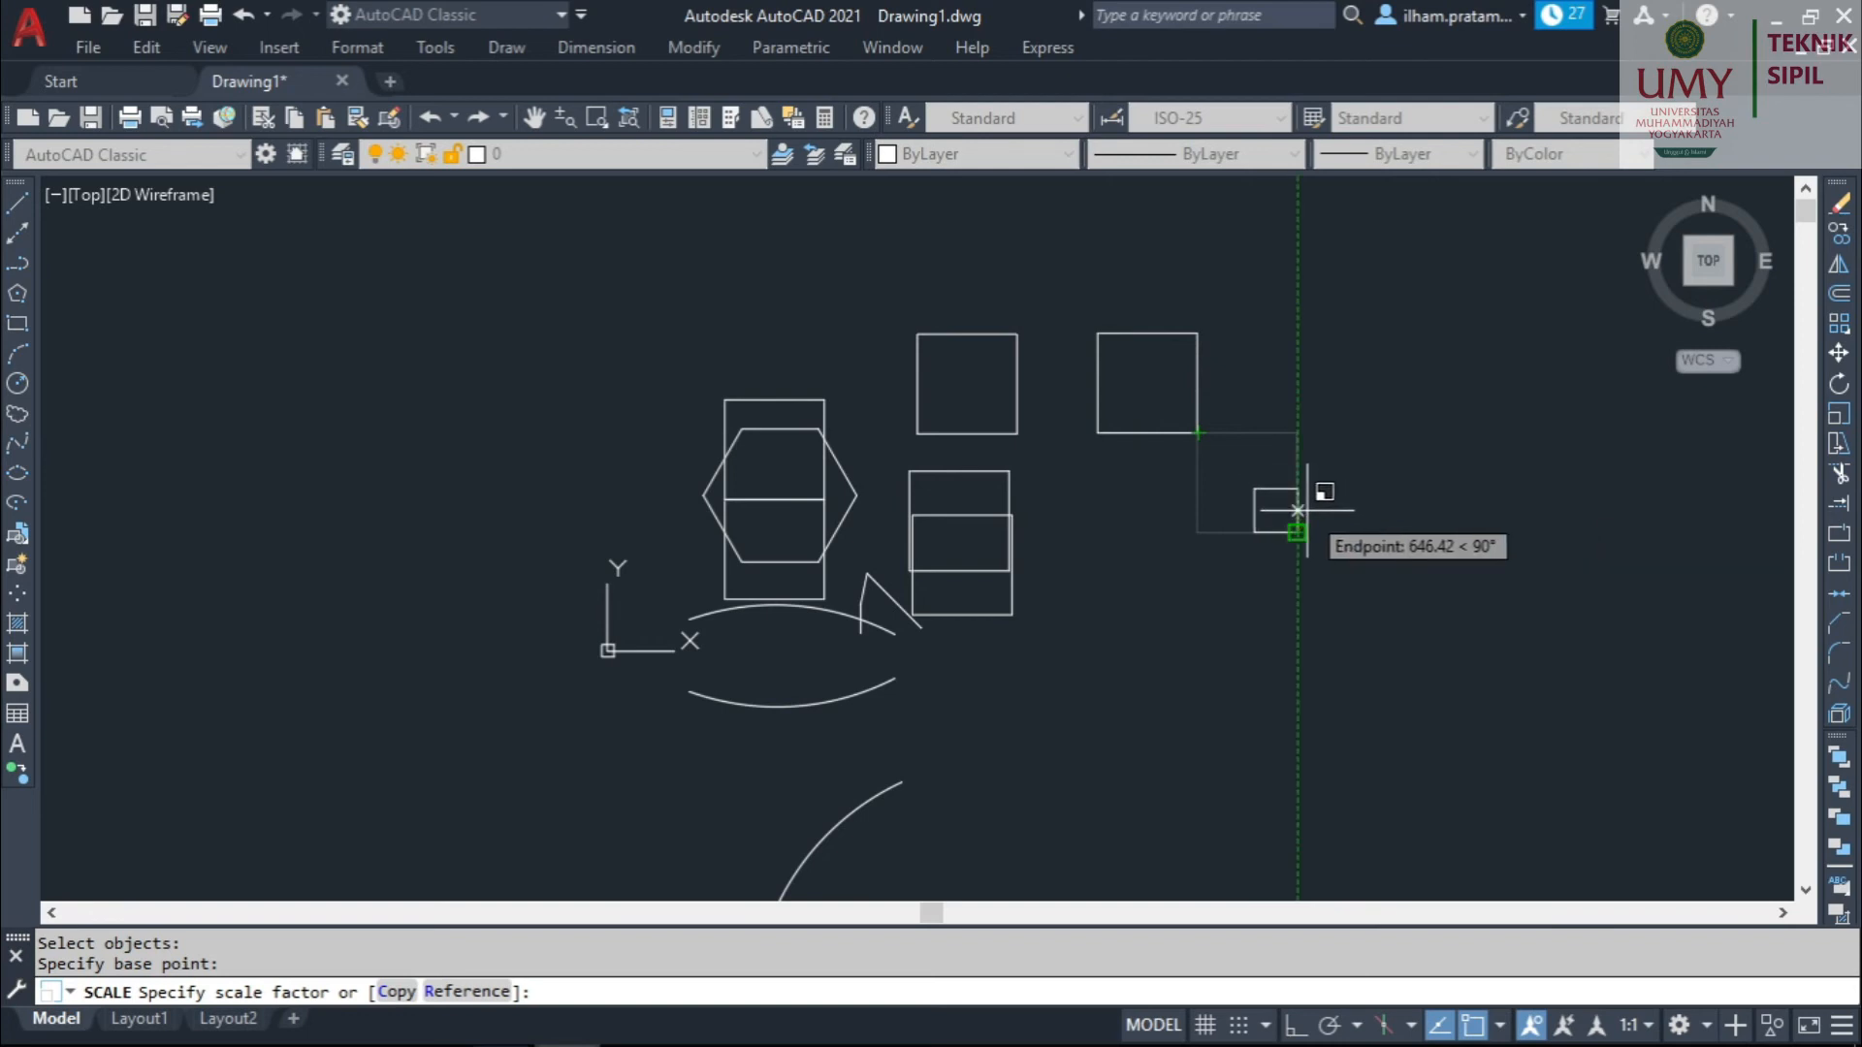
left_click(1297, 511)
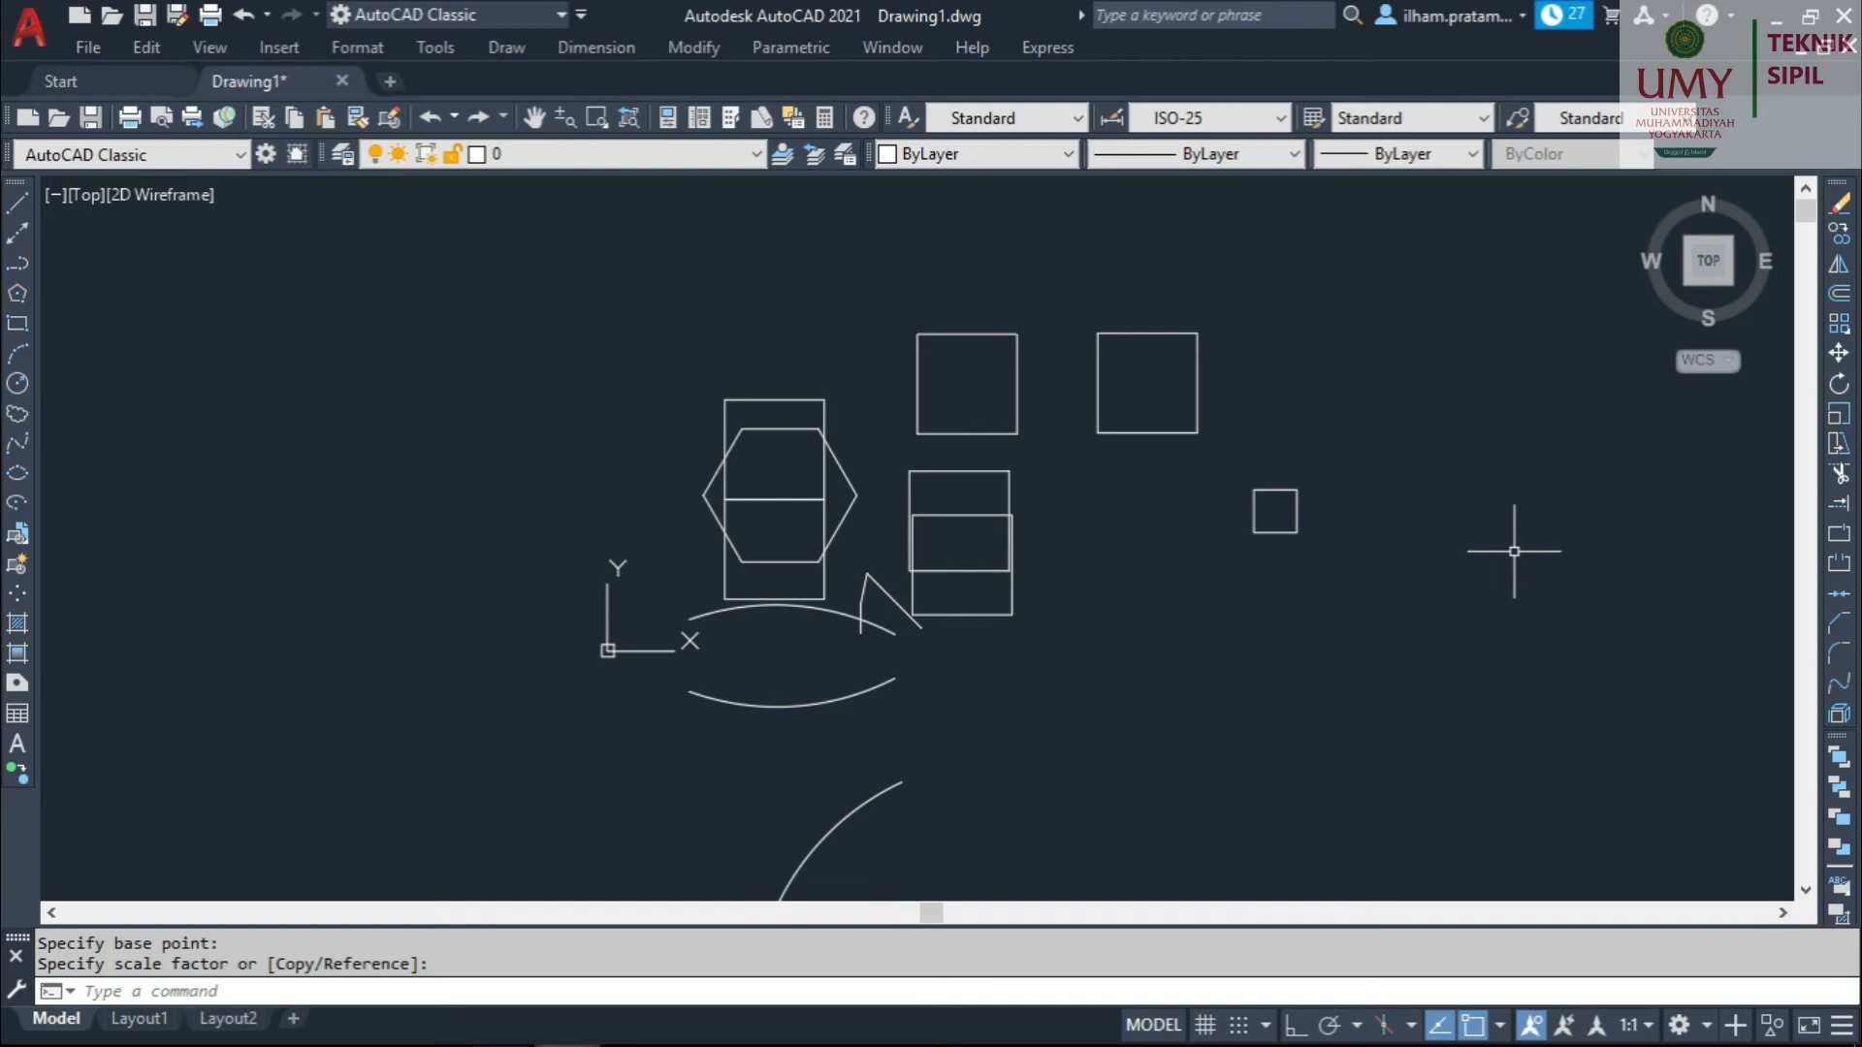
type("SC")
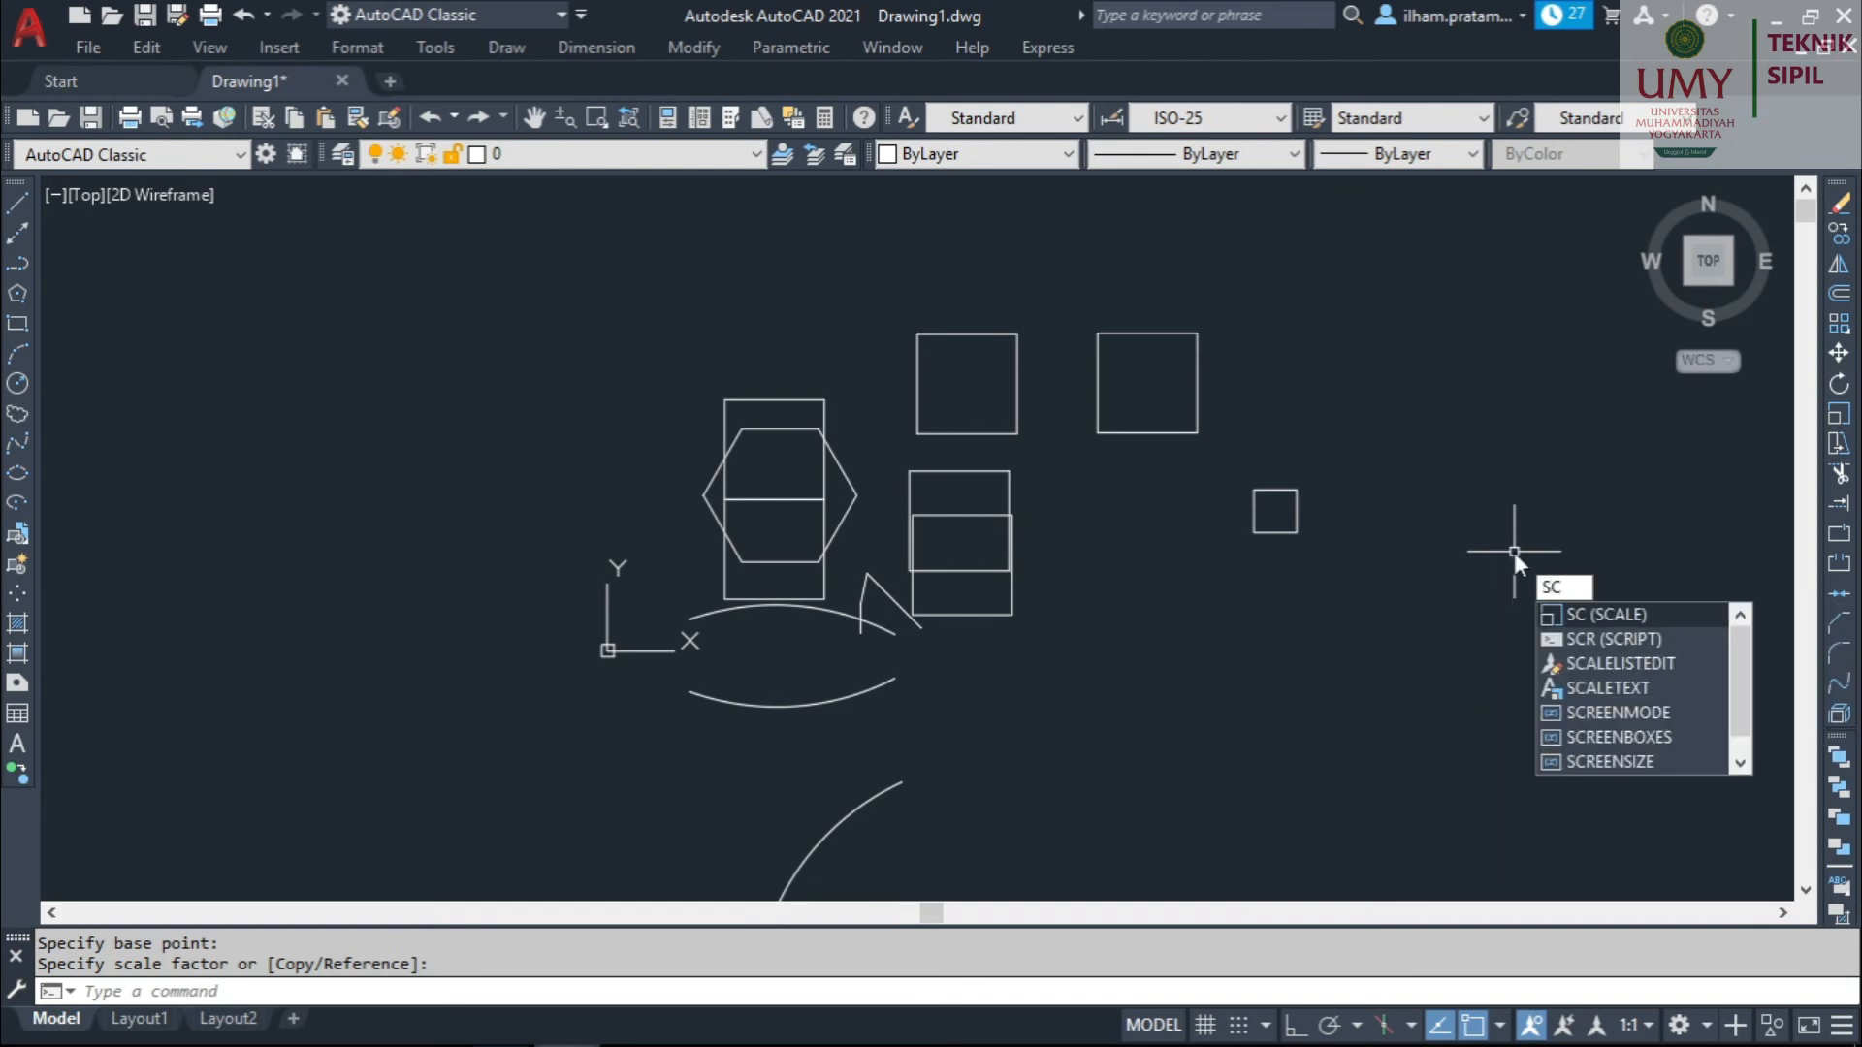
key("Return")
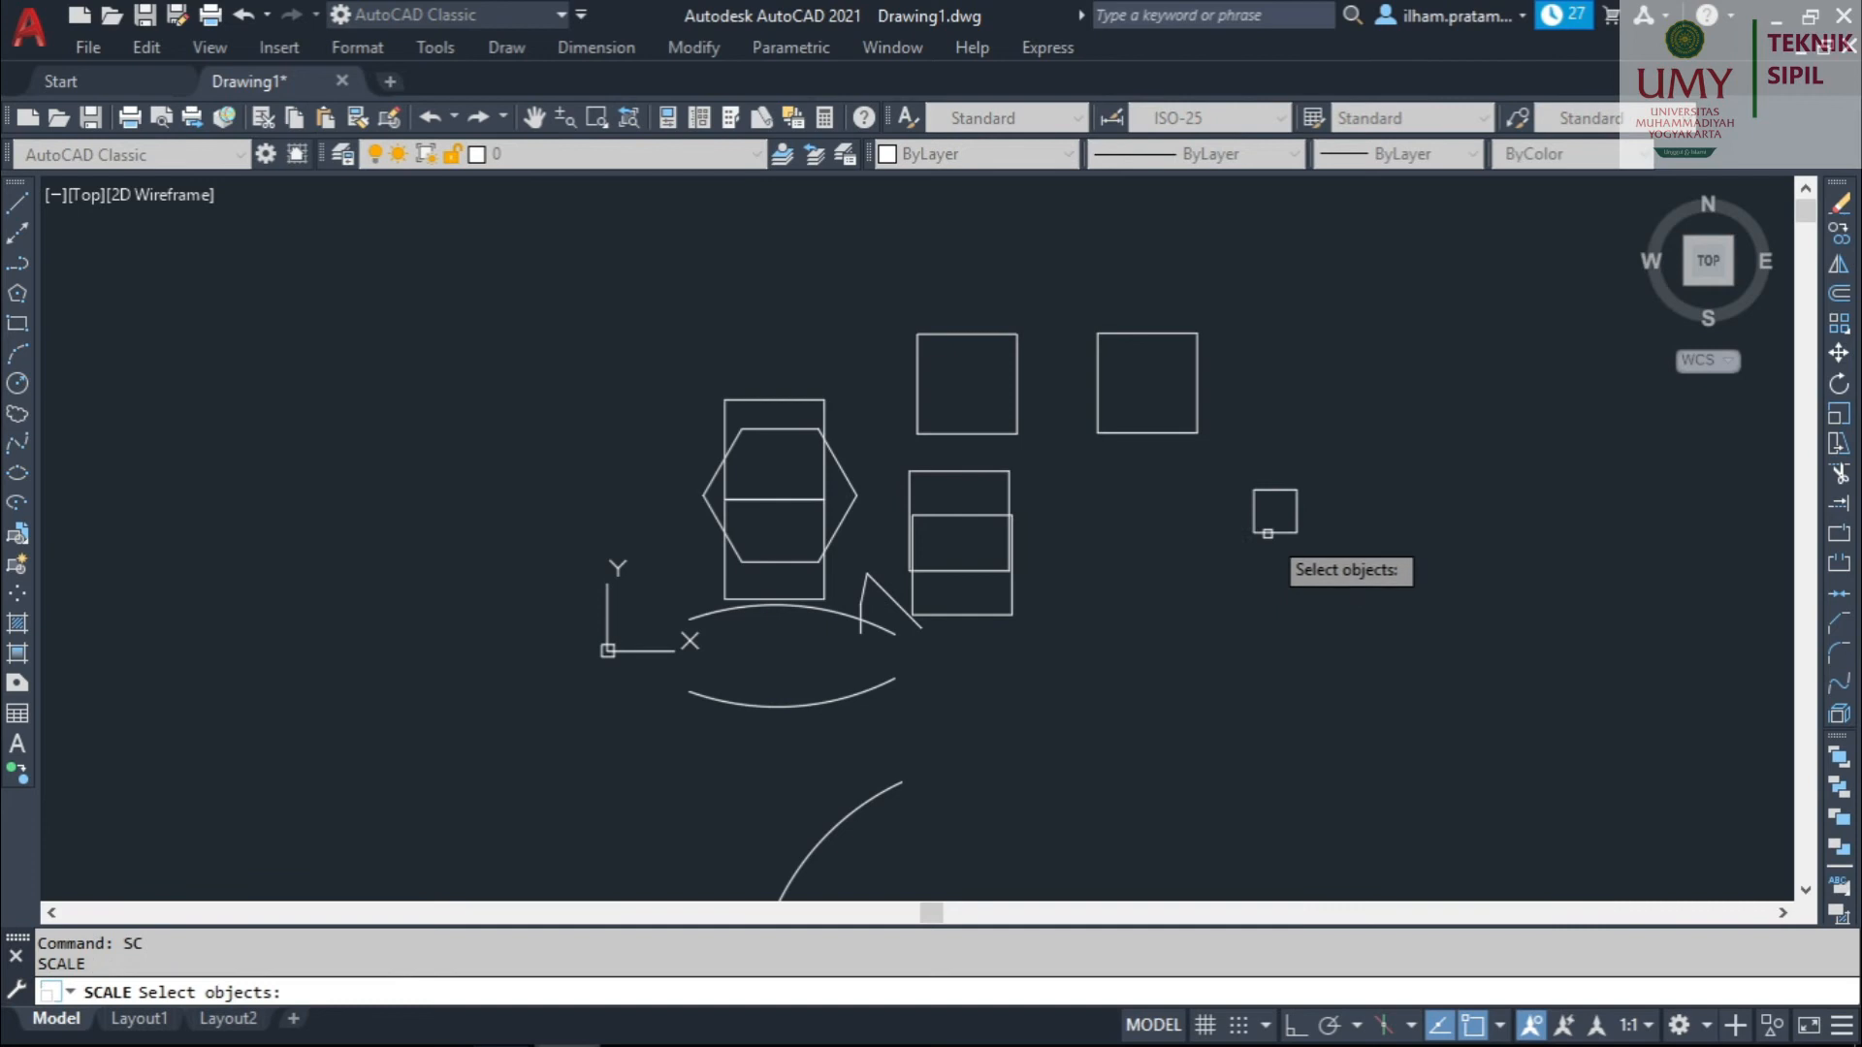
left_click(1267, 532)
key("Return")
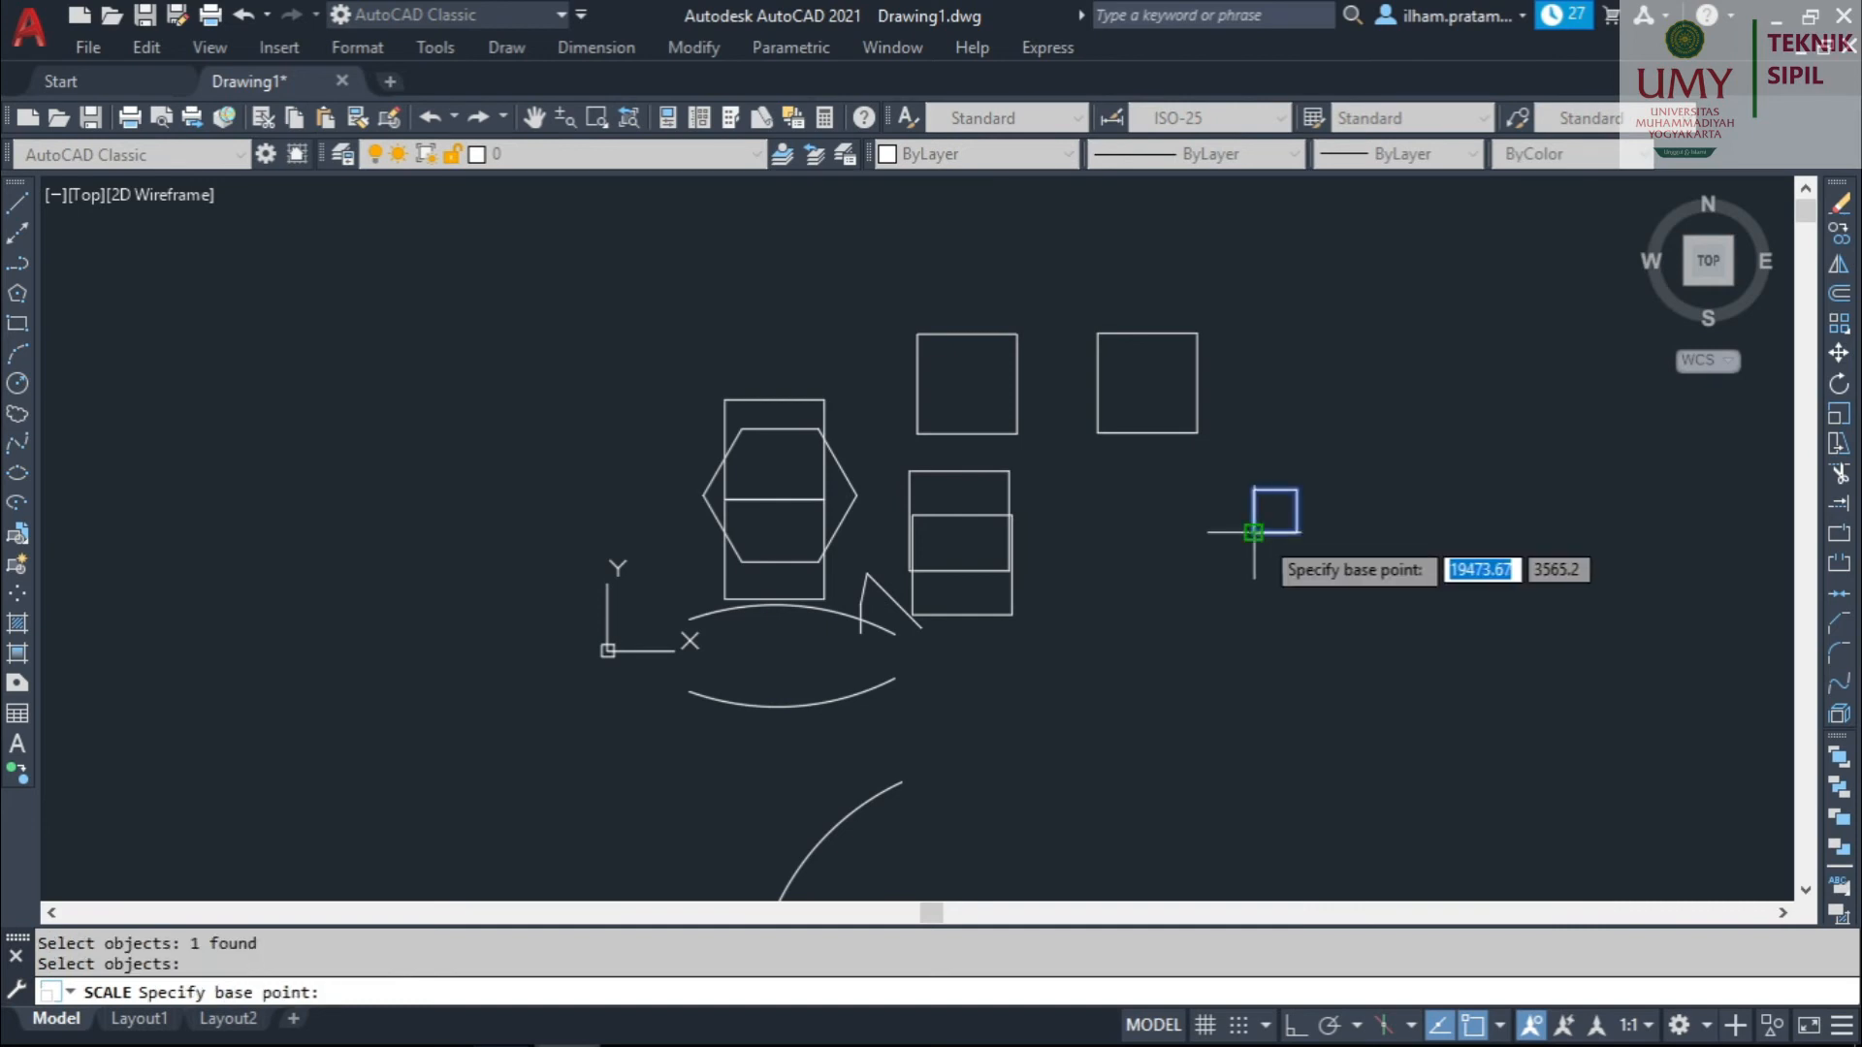
left_click(1254, 532)
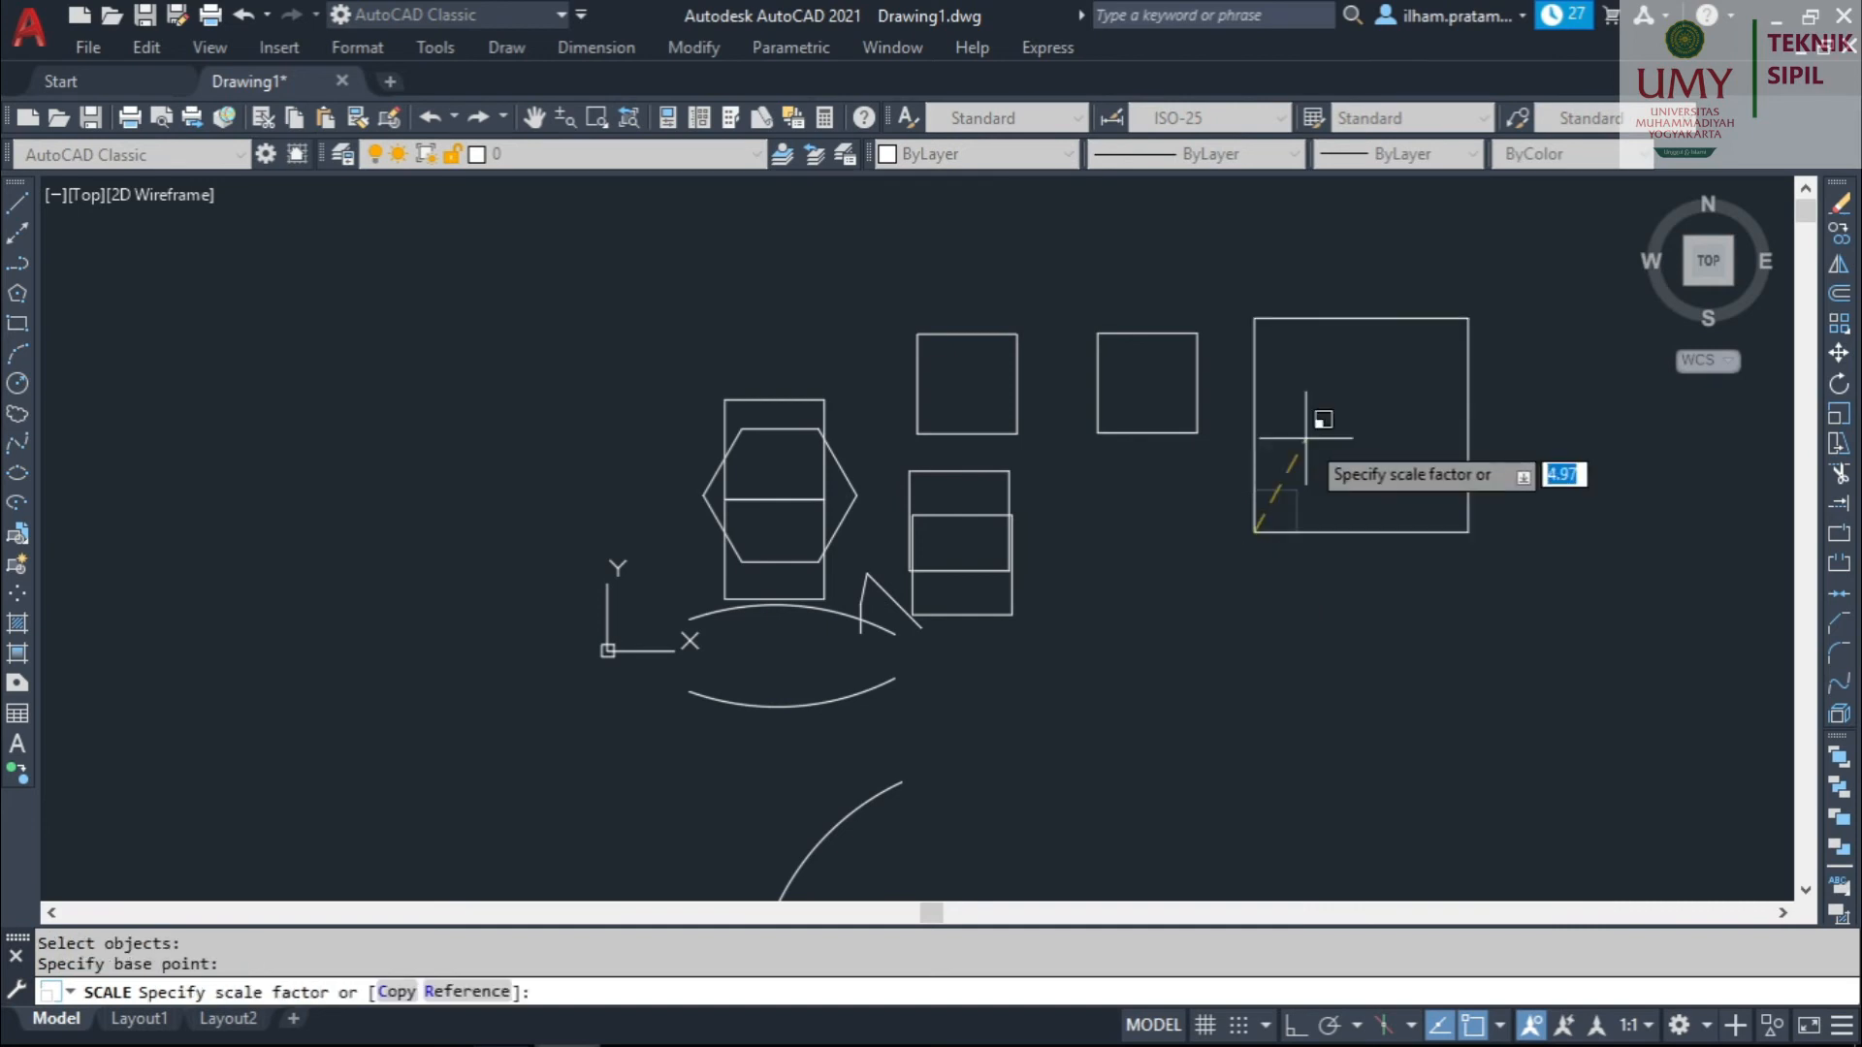
key("Escape")
Scale the small square by a factor of 5, using its lower-left corner as the base point.
key("Return")
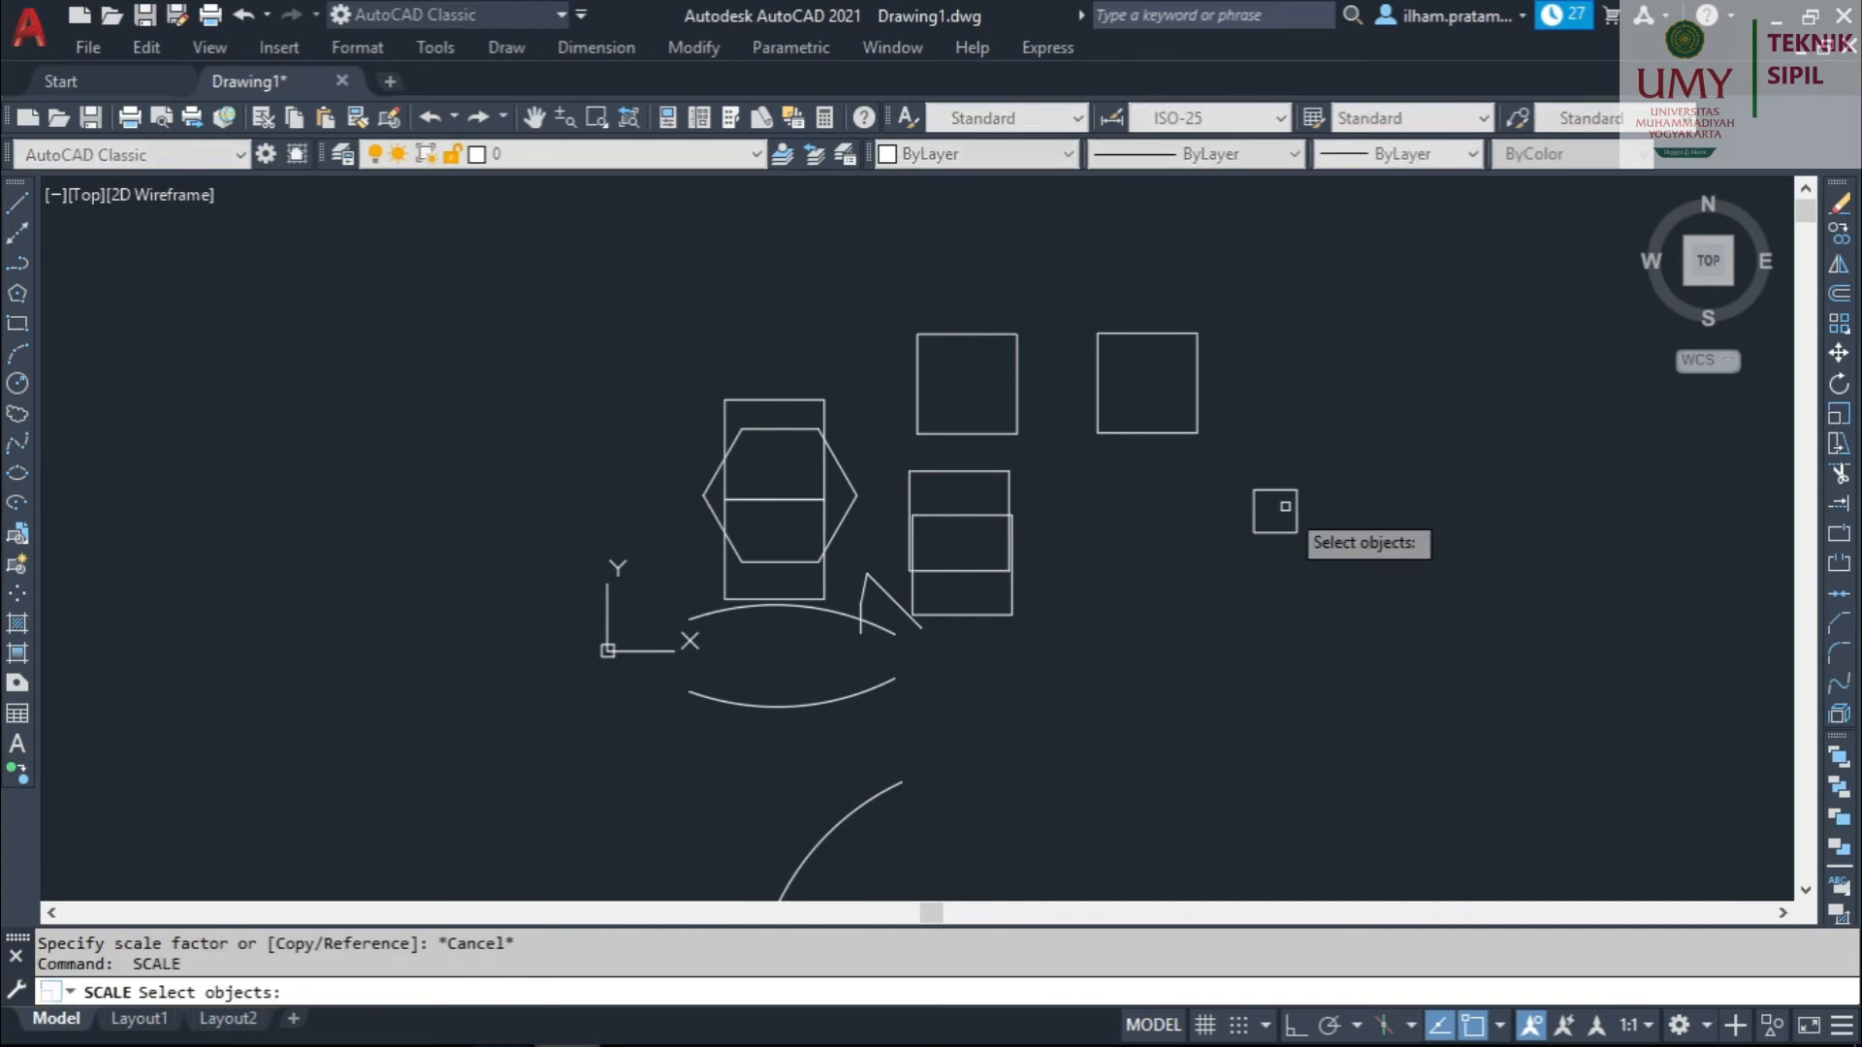
left_click(1293, 511)
key("Return")
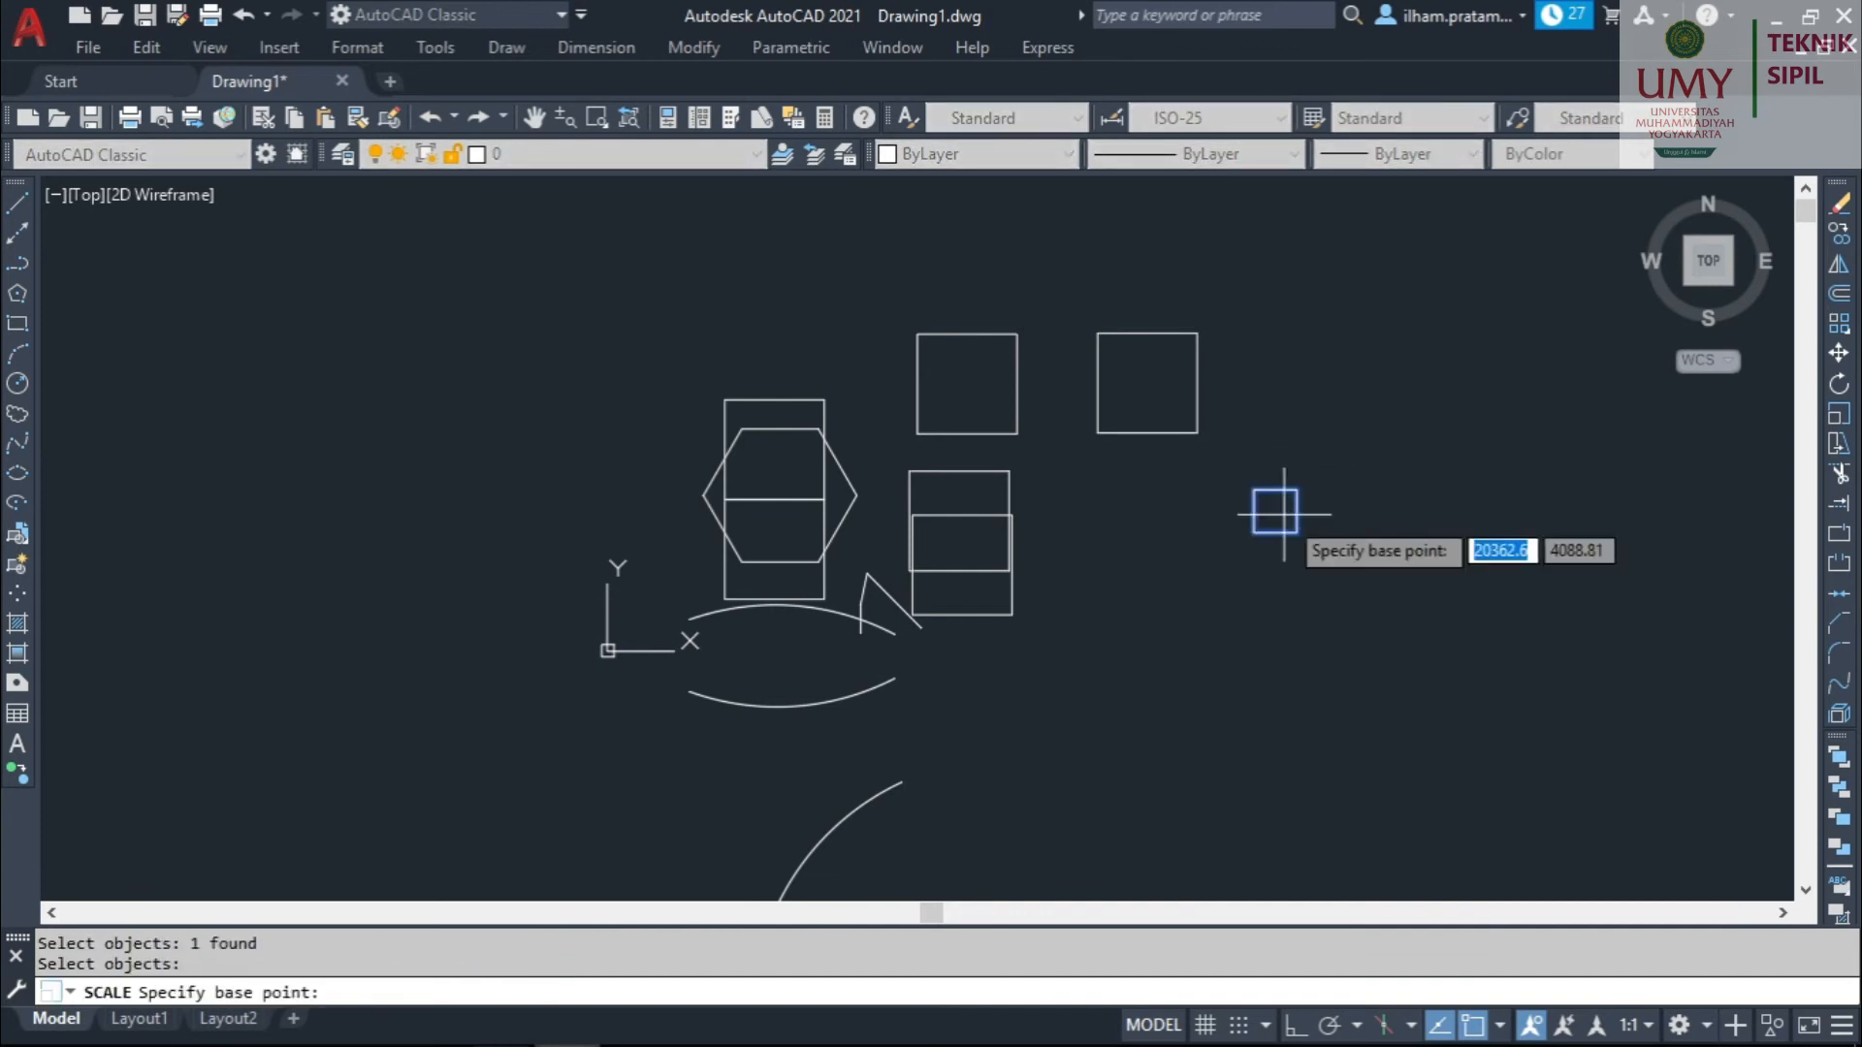
left_click(1254, 532)
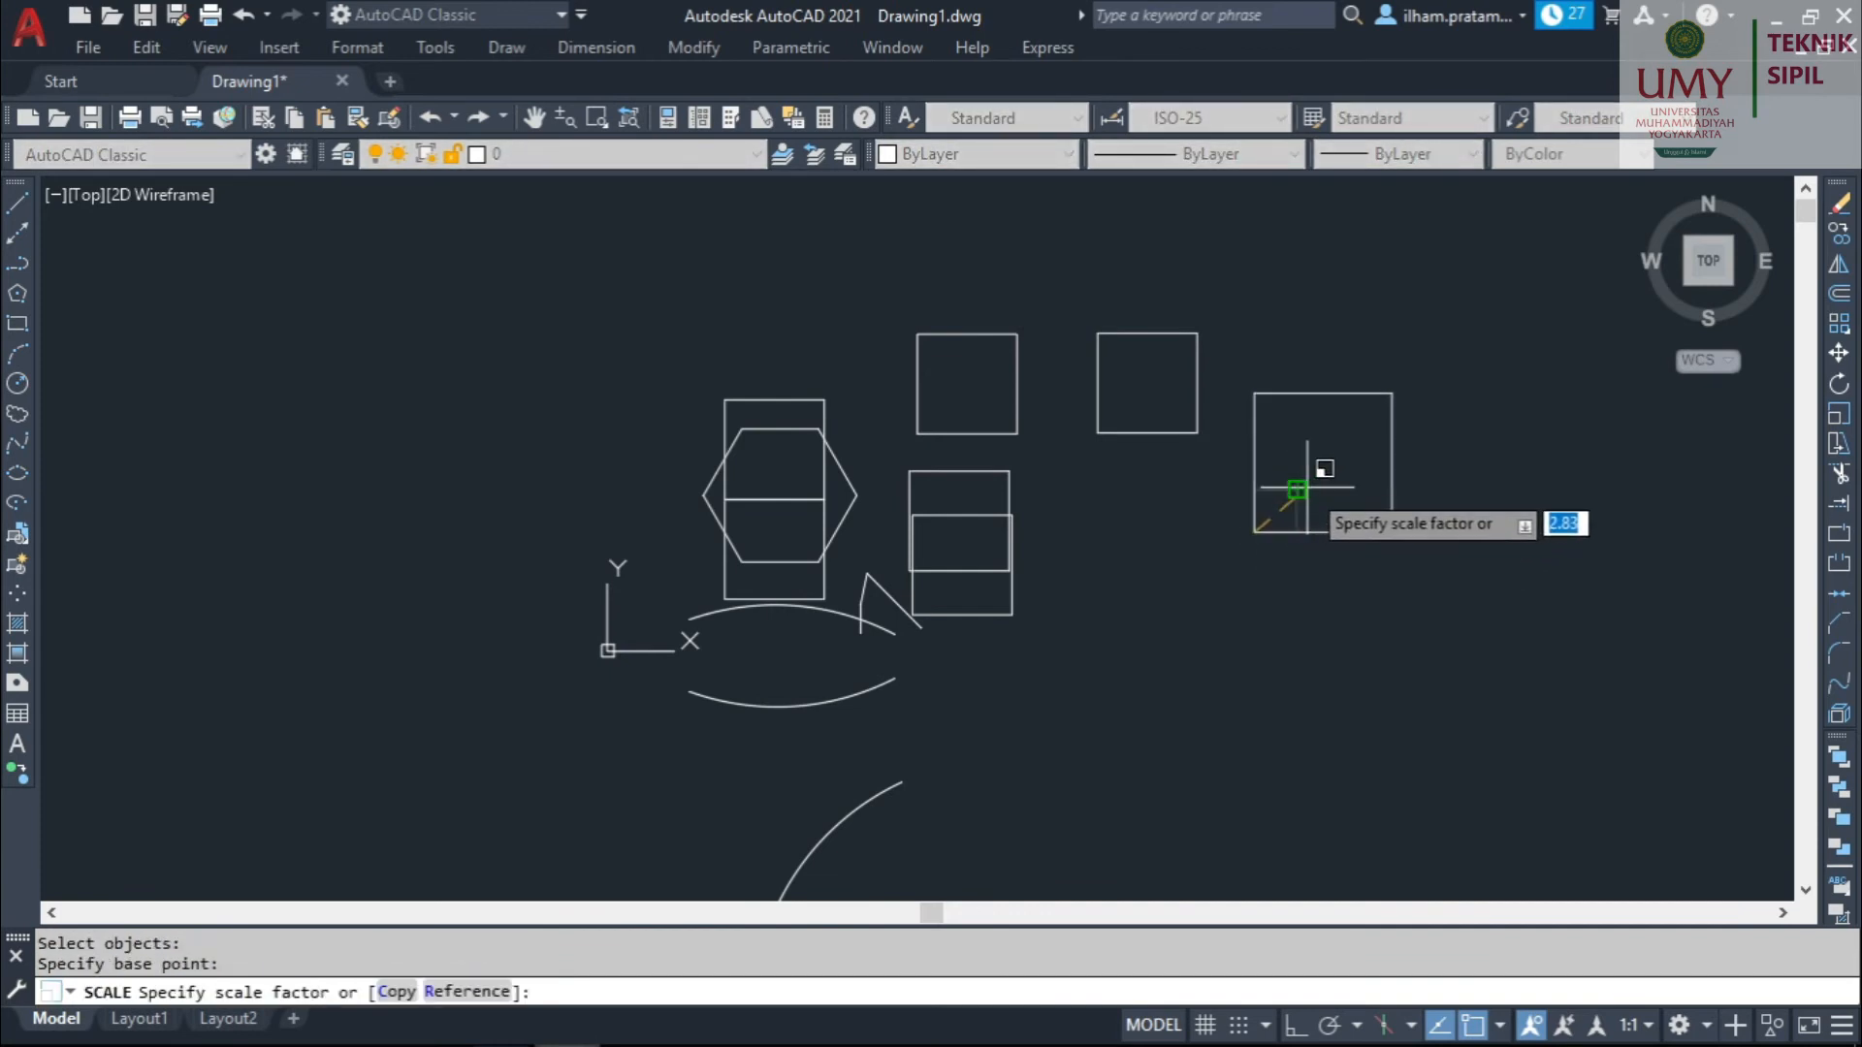
type("5")
key("Return")
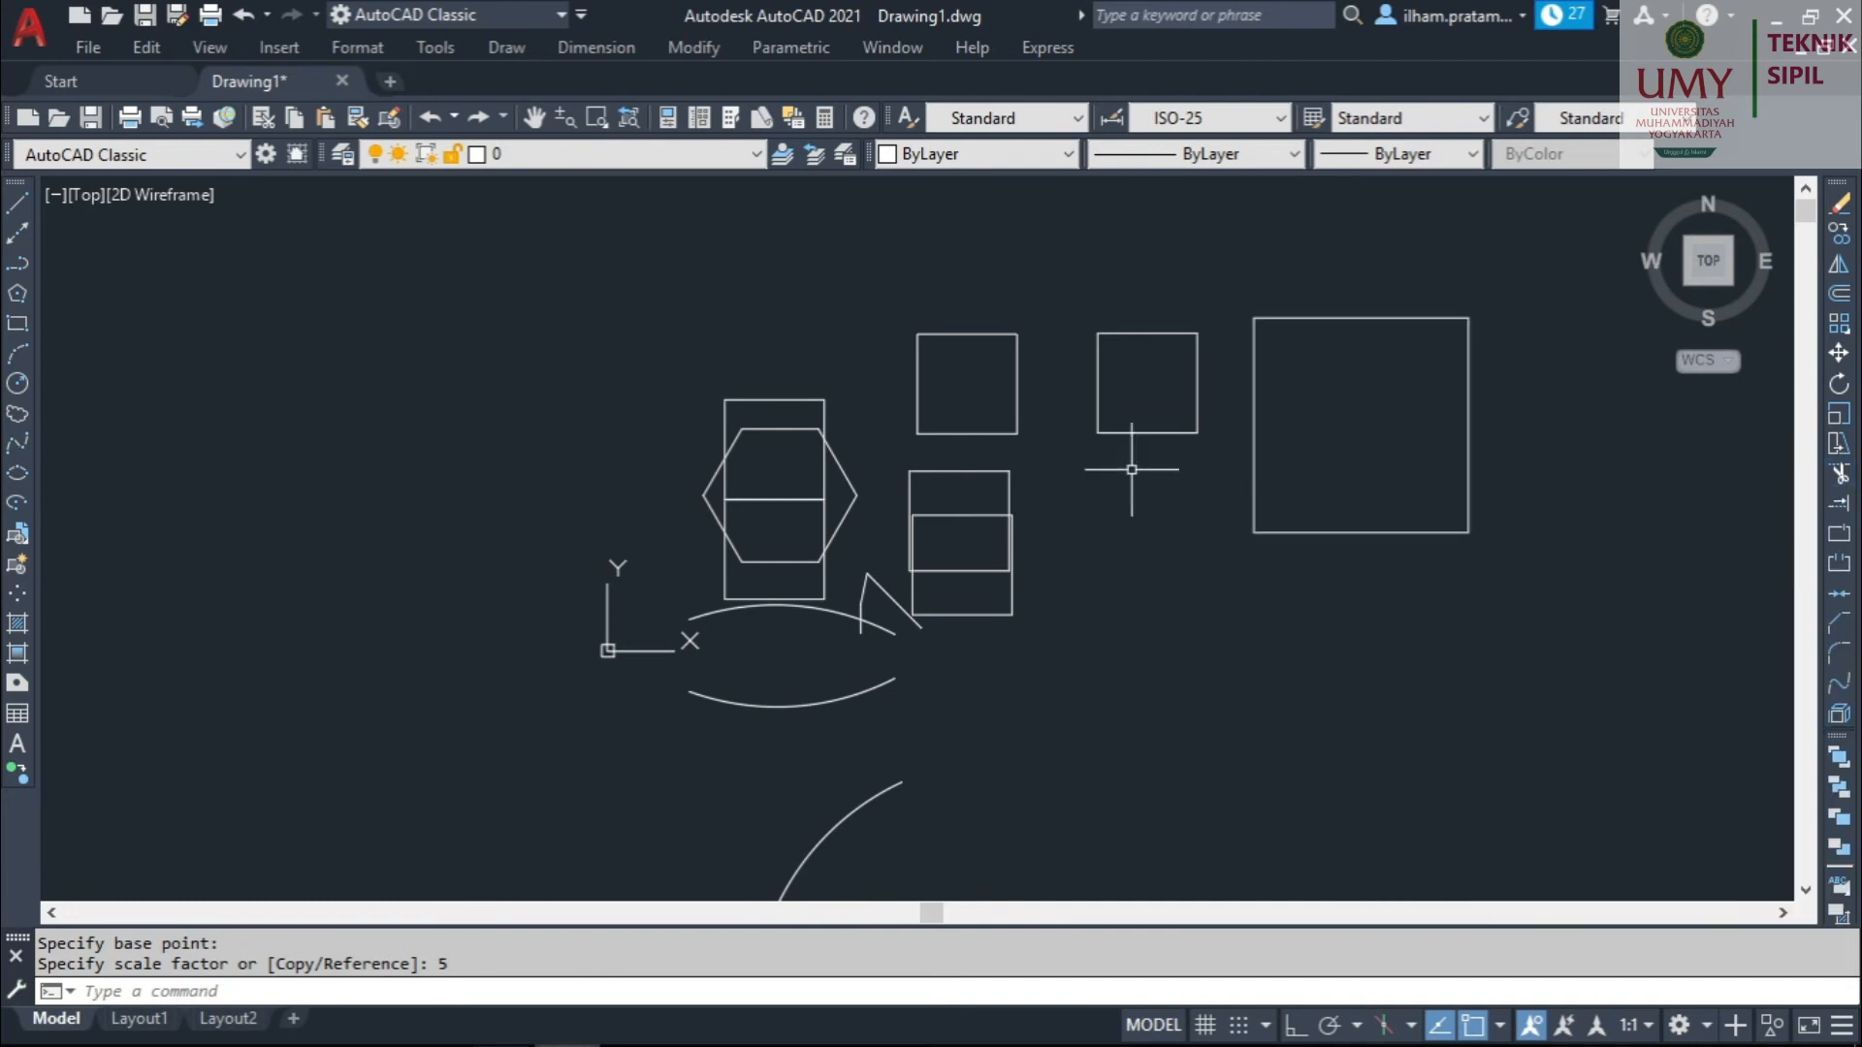
Draw two crossing construction lines in the empty area left of the shapes, one gently rising and one steep.
scroll(1088, 456, "down", 2)
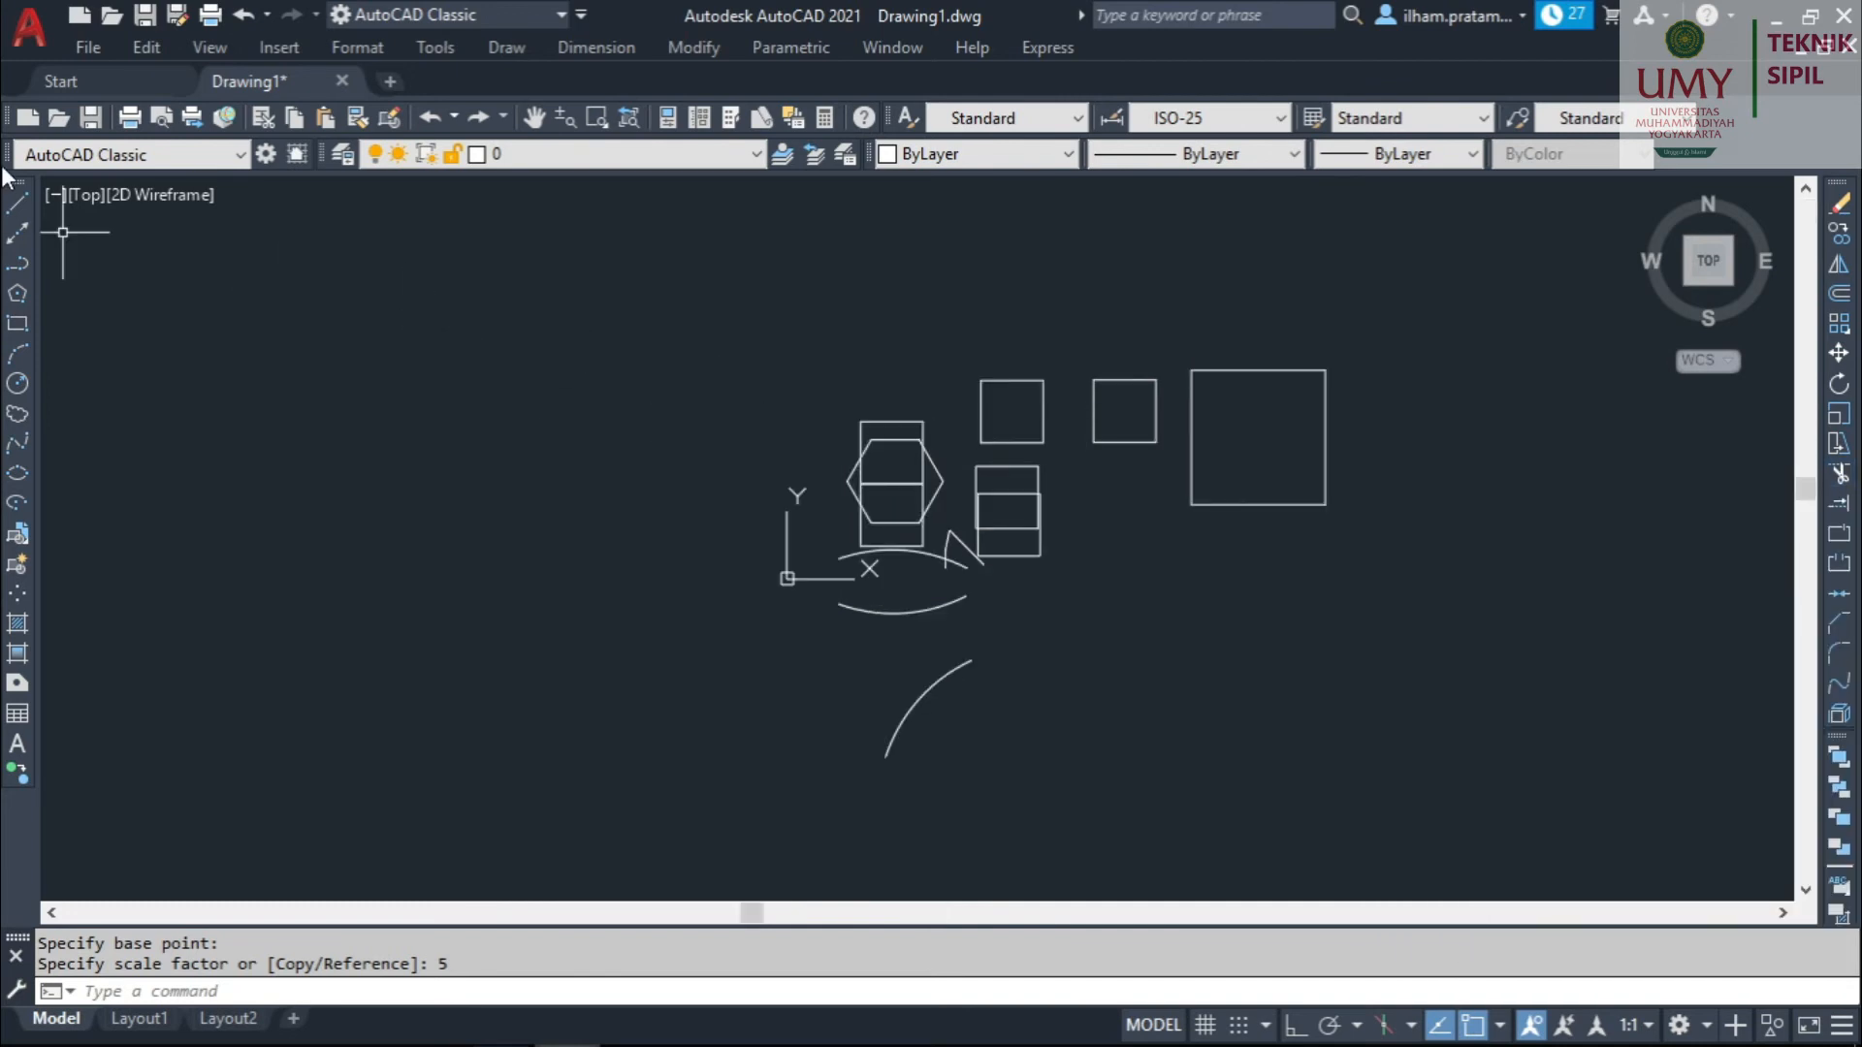
left_click(17, 232)
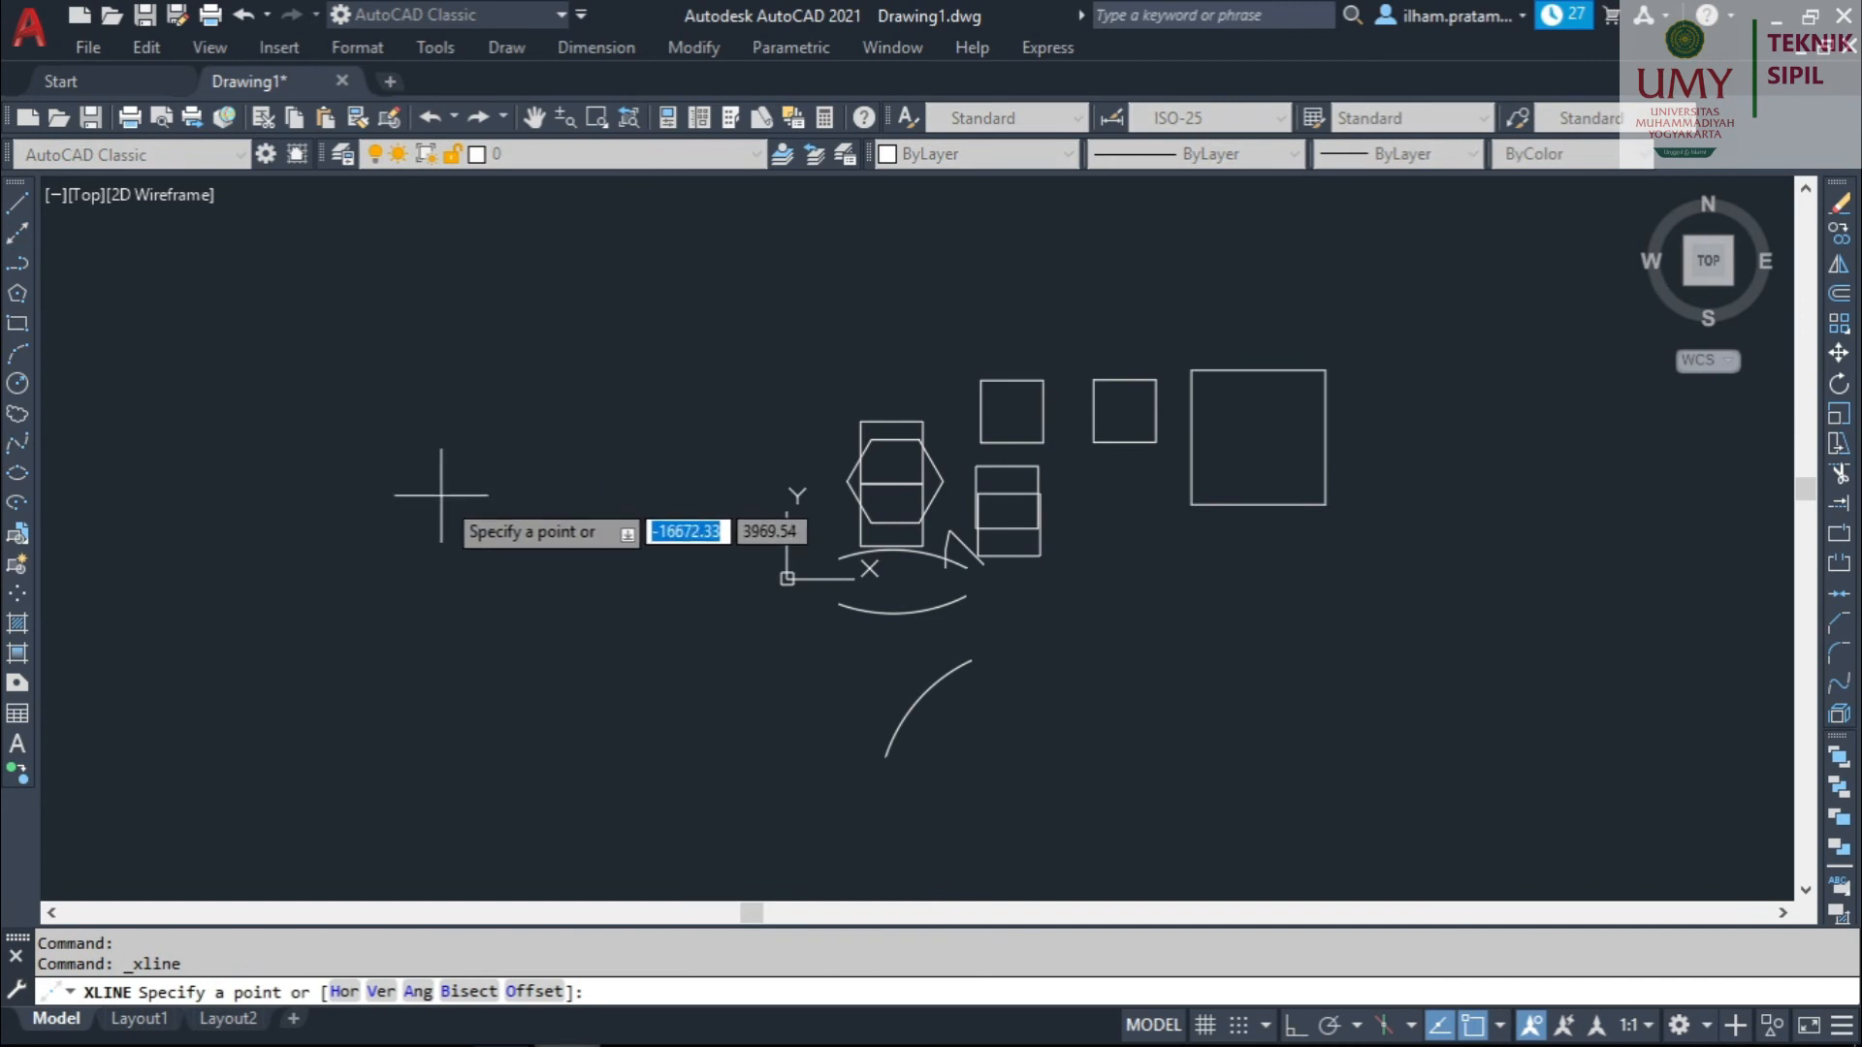
left_click(495, 341)
left_click(520, 335)
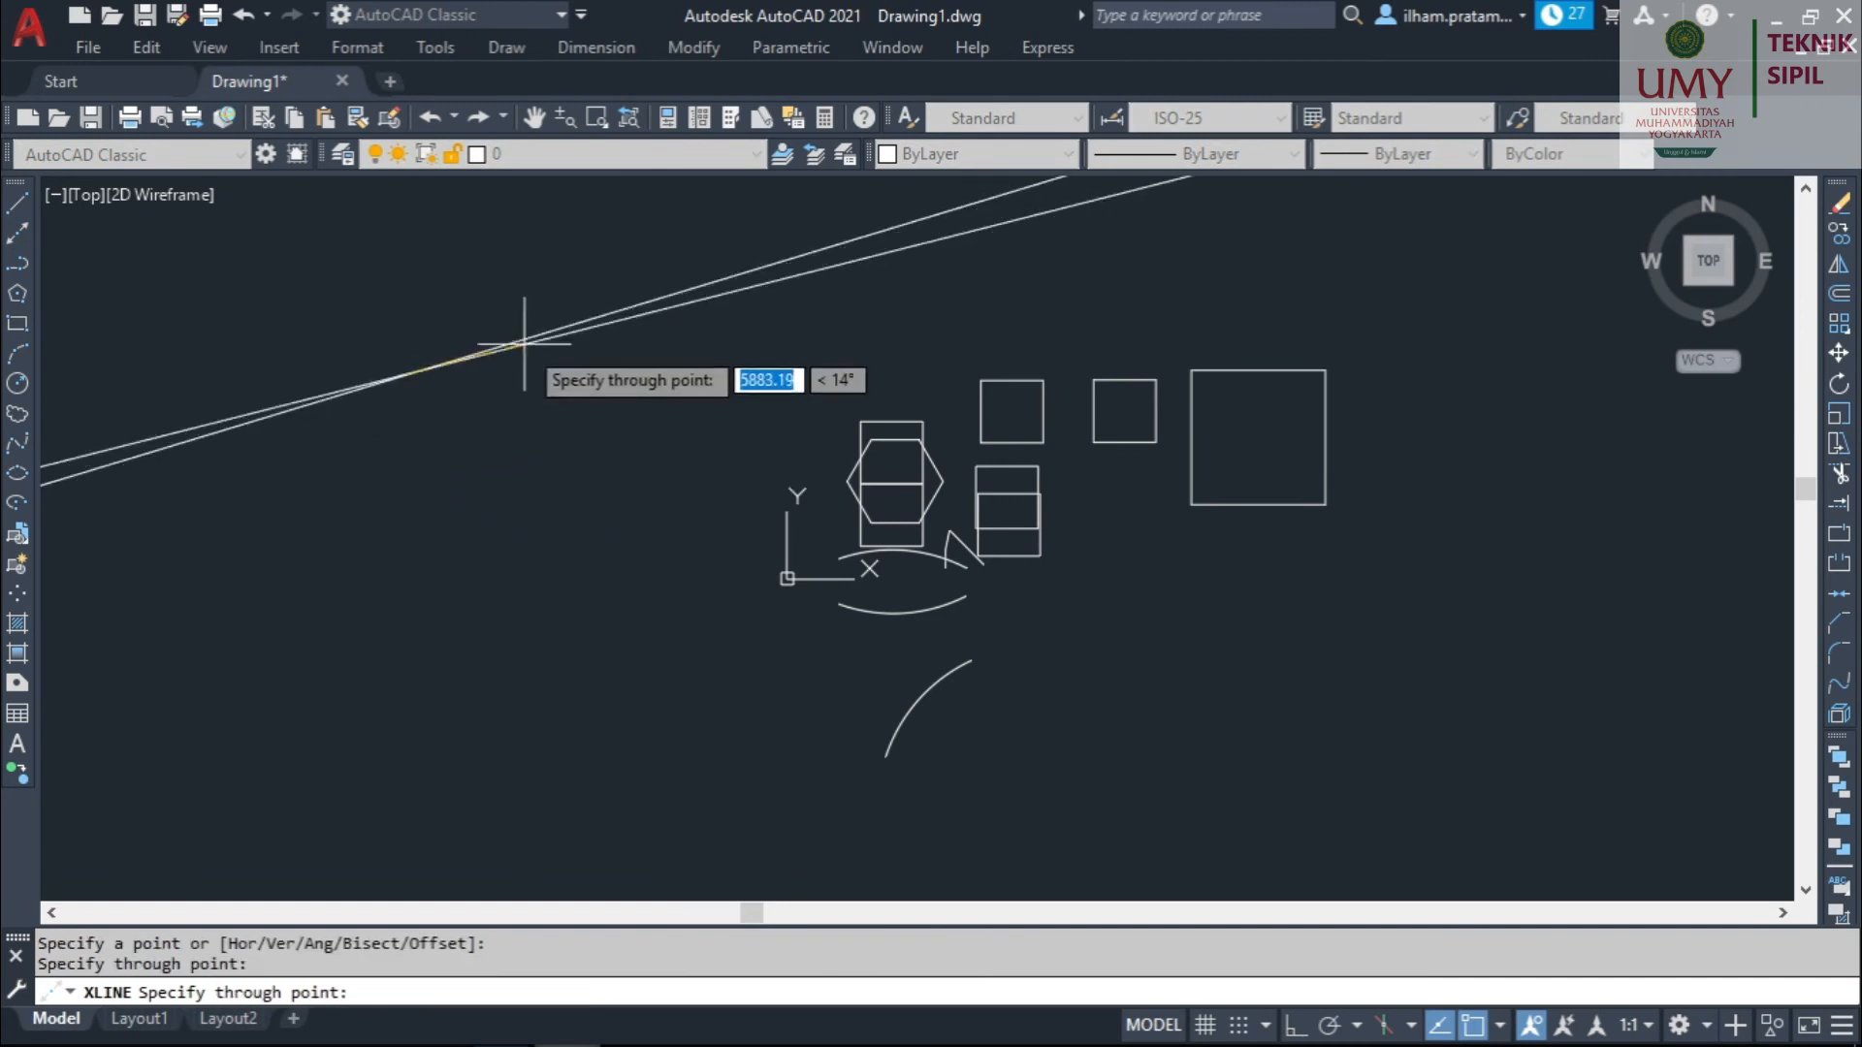
key("Escape")
key("Return")
left_click(487, 516)
left_click(457, 394)
key("Escape")
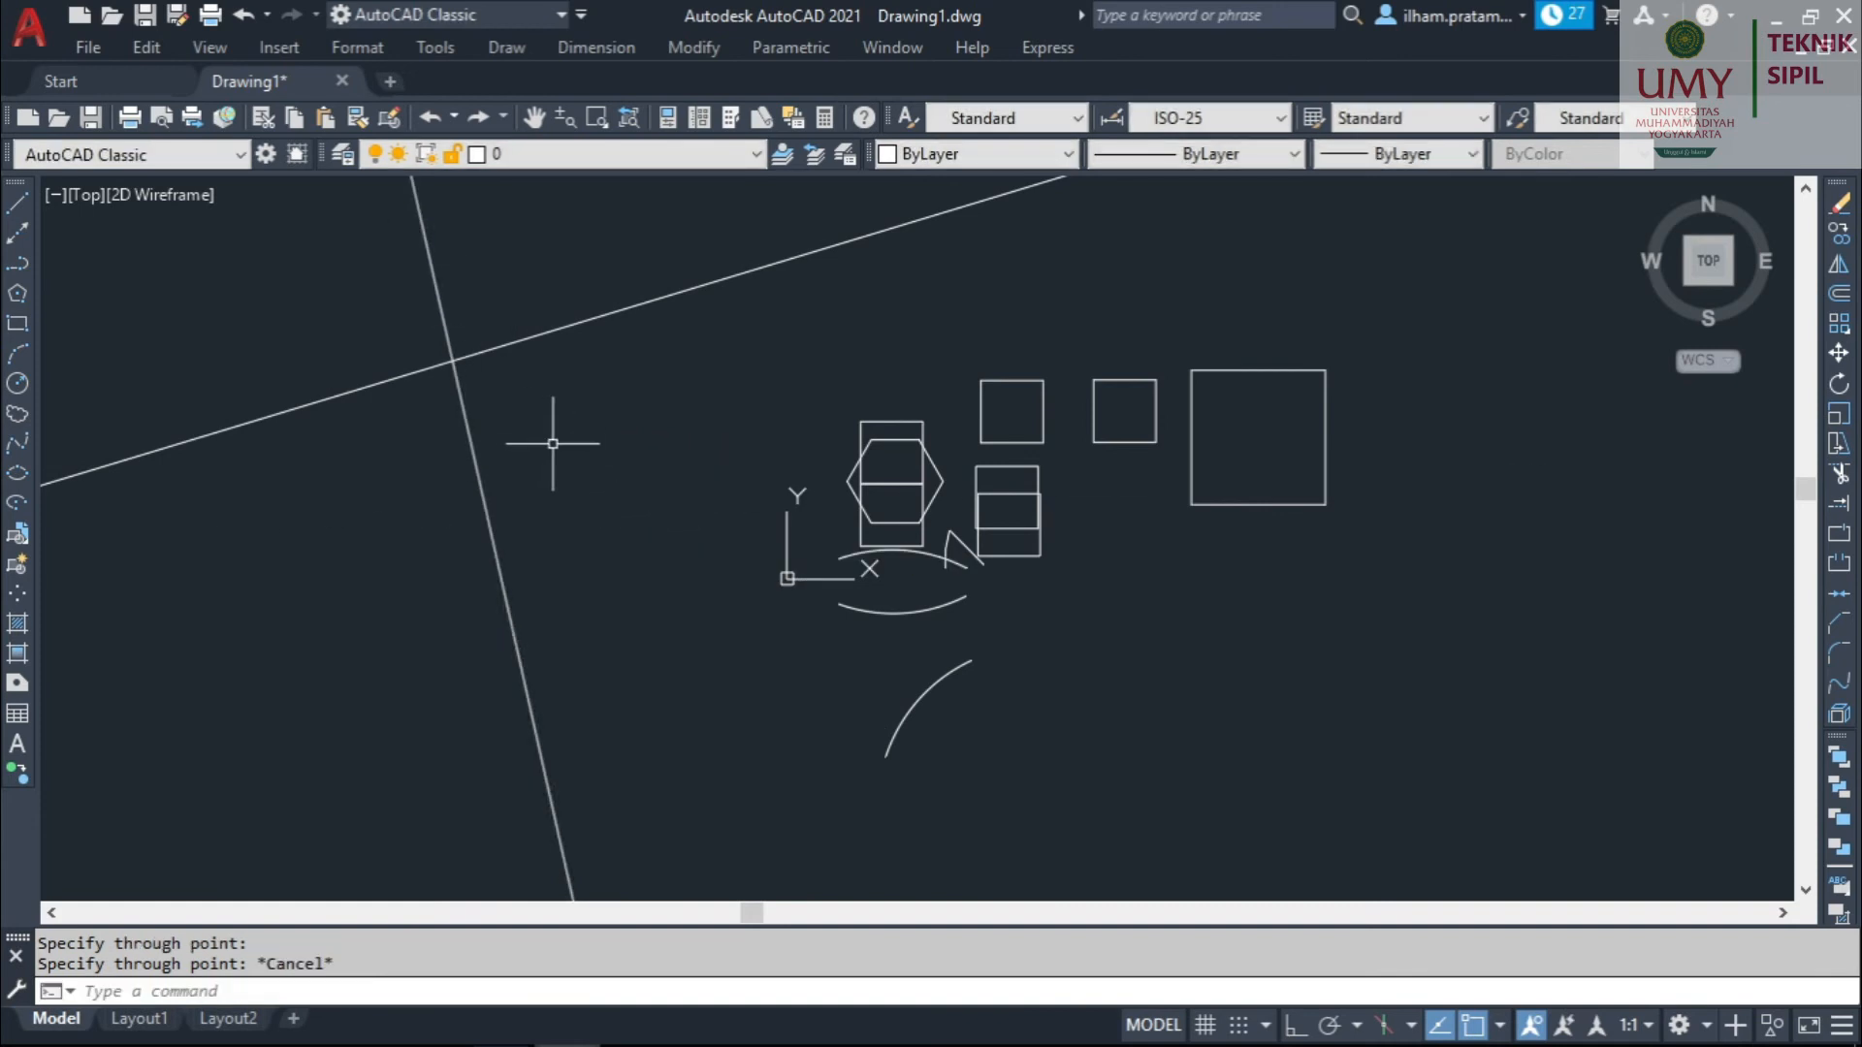
Draw a downward-sloping line that crosses both construction lines above their intersection, enclosing a triangle.
scroll(527, 403, "down", 4)
scroll(518, 403, "up", 6)
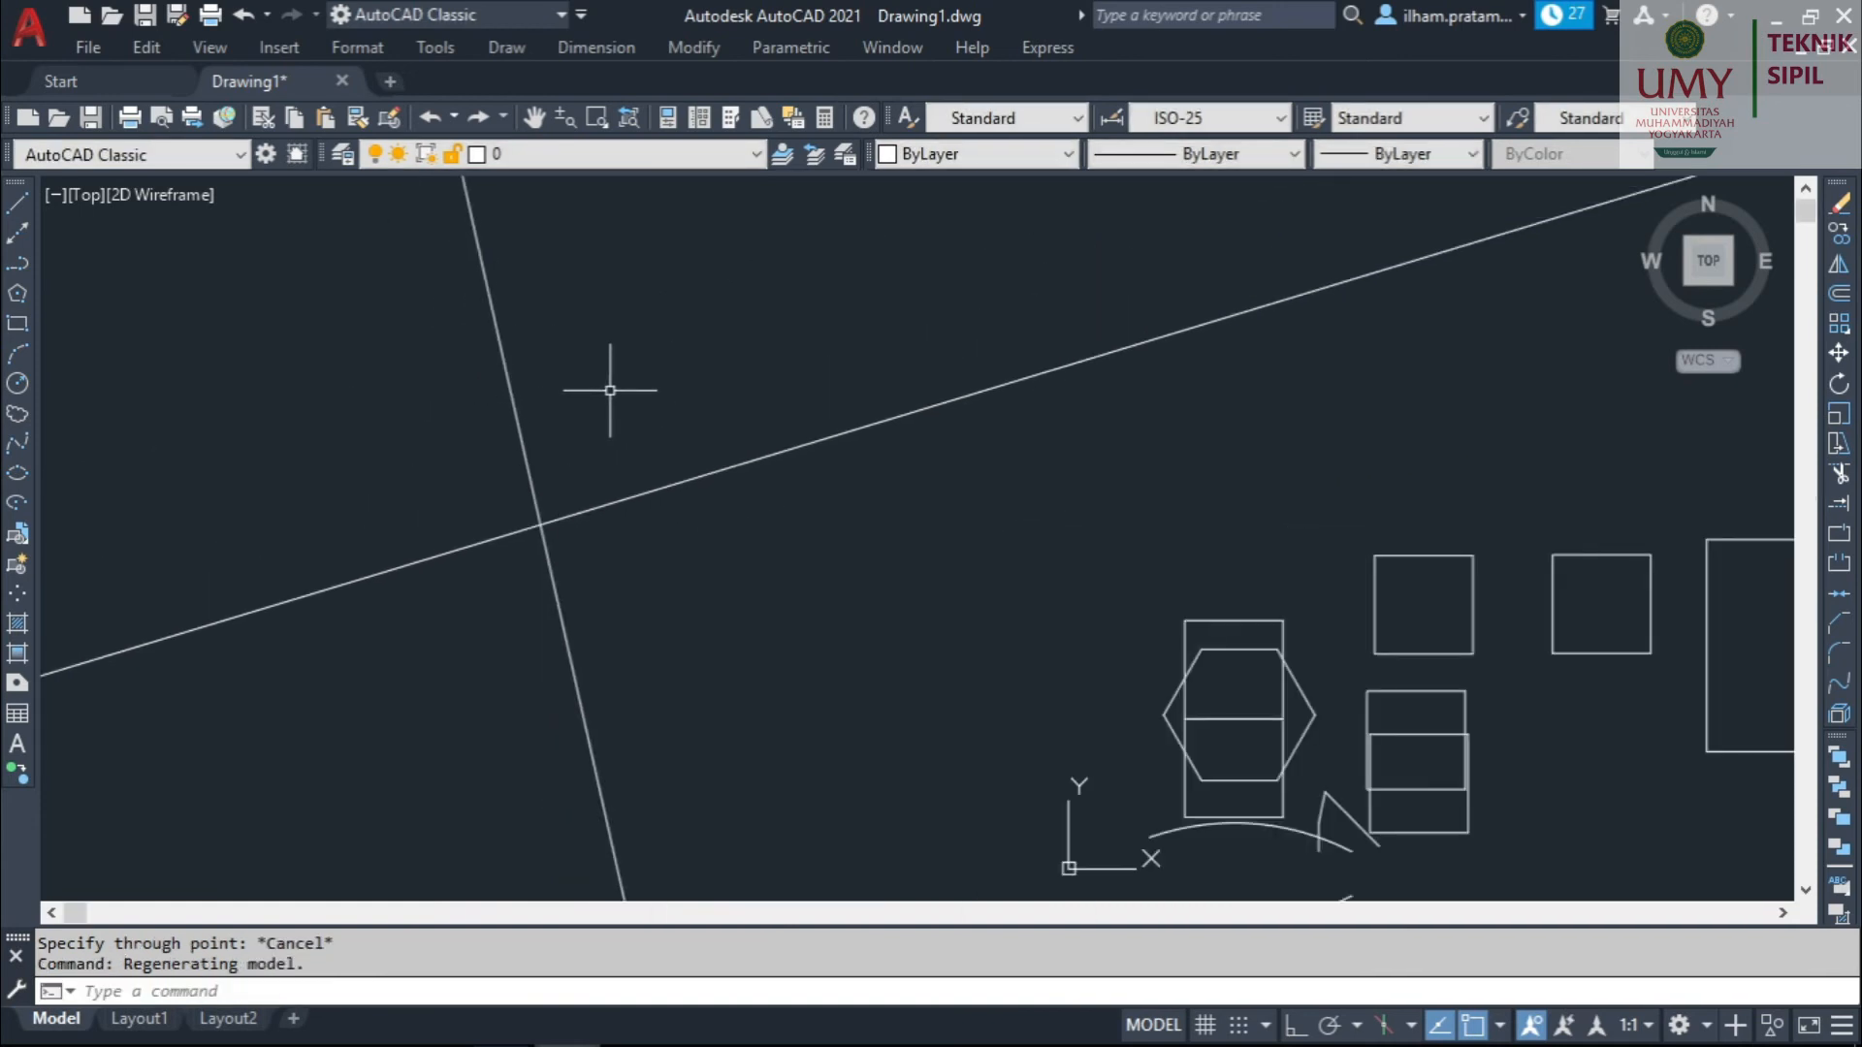
type("l")
key("Return")
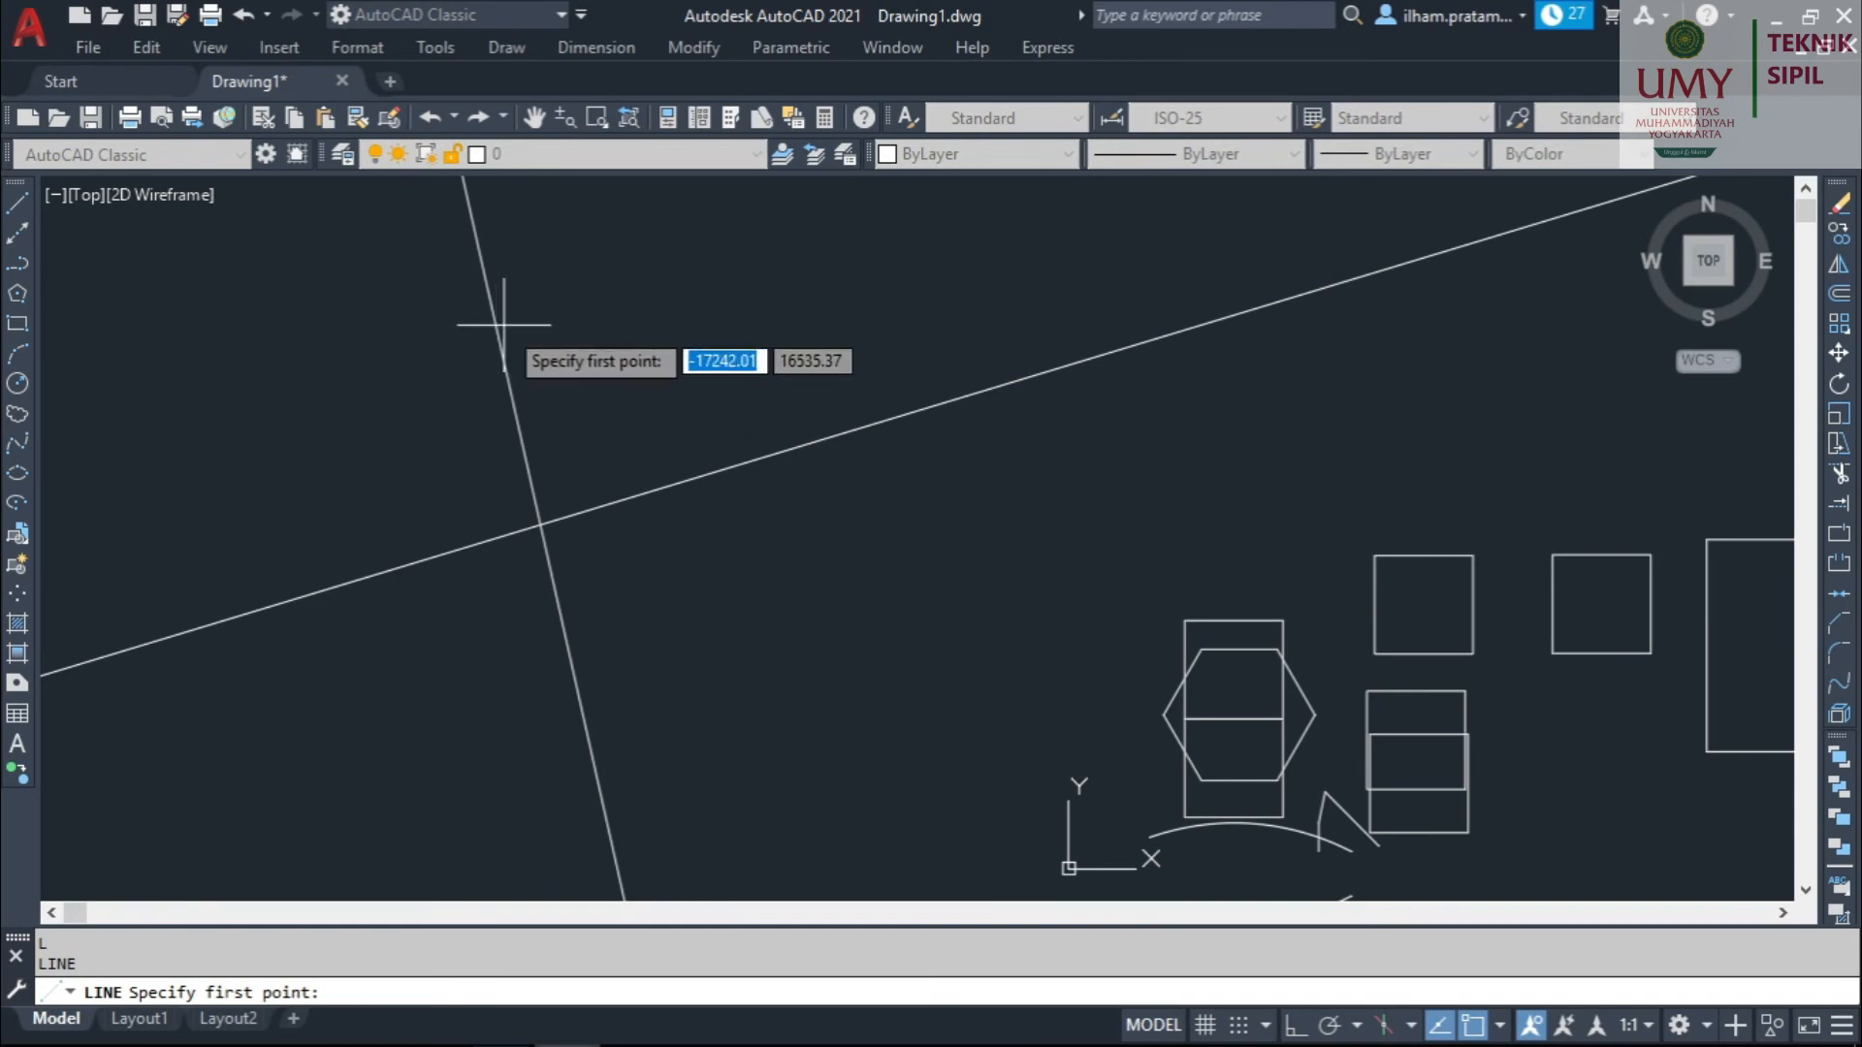
key("Escape")
key("Return")
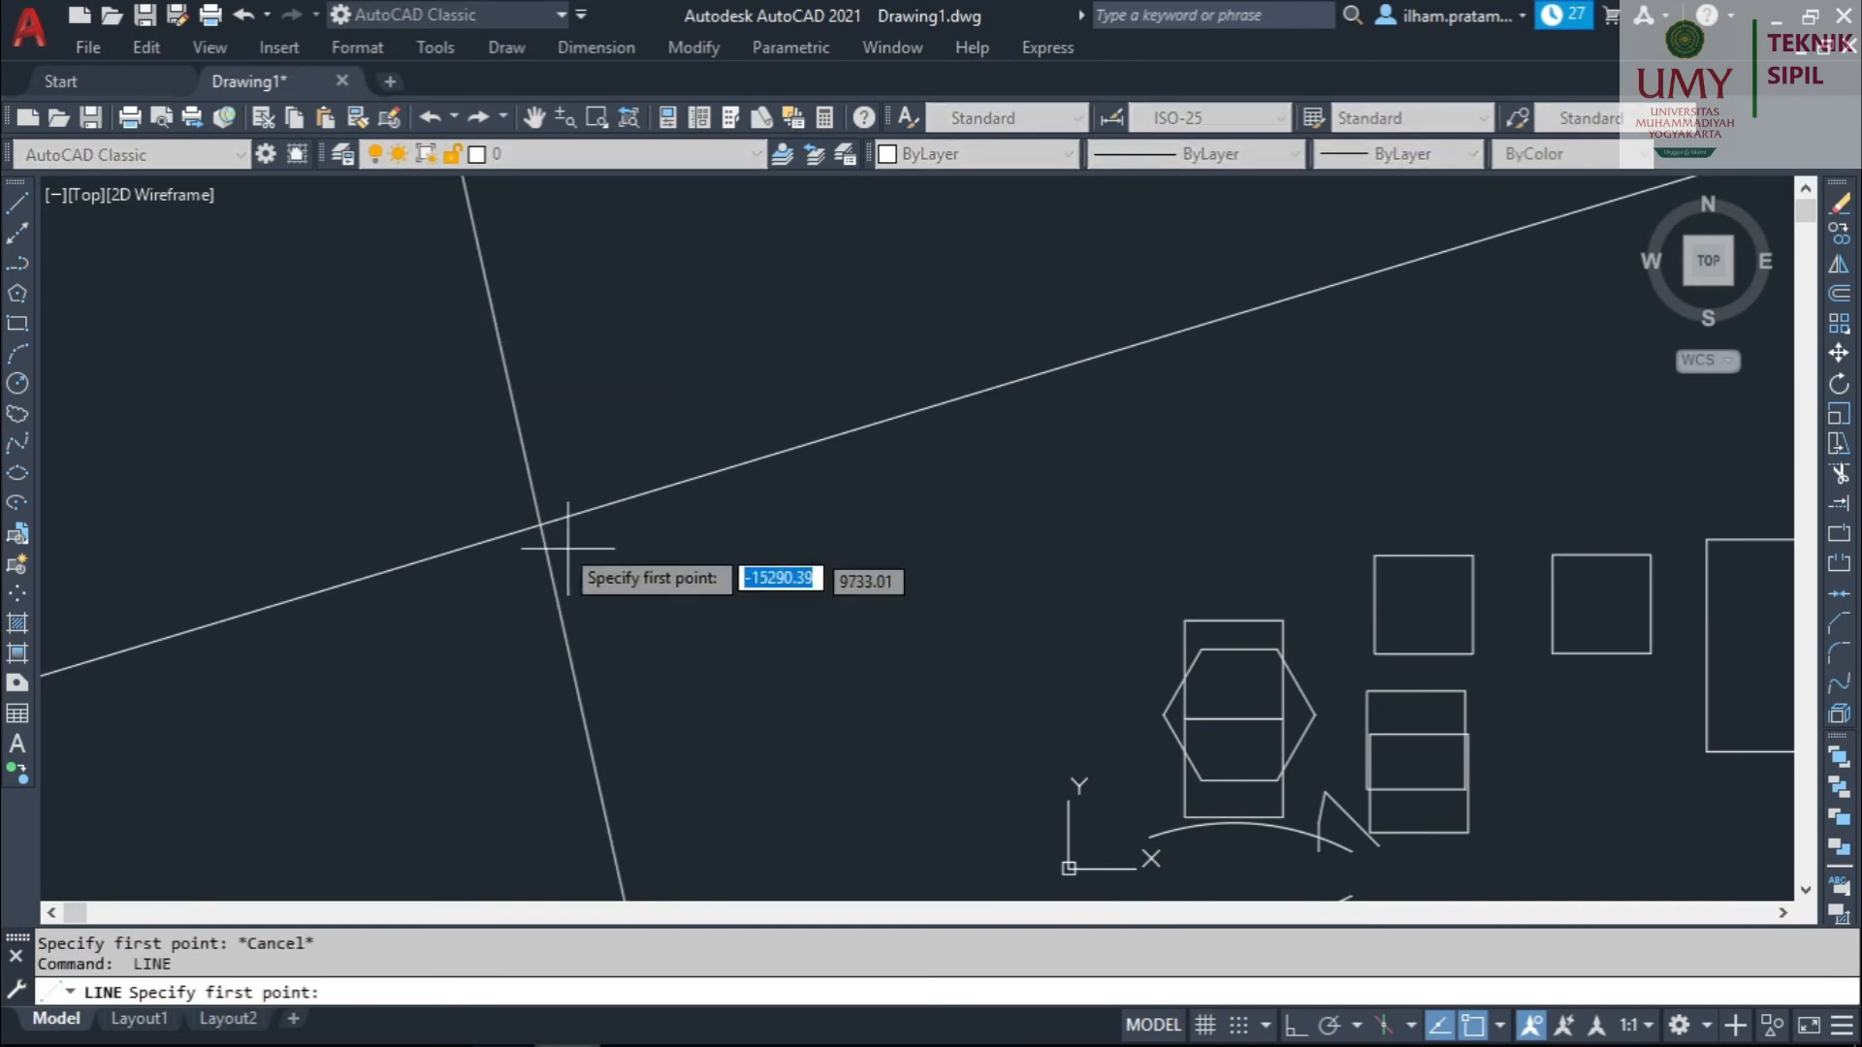
left_click(442, 309)
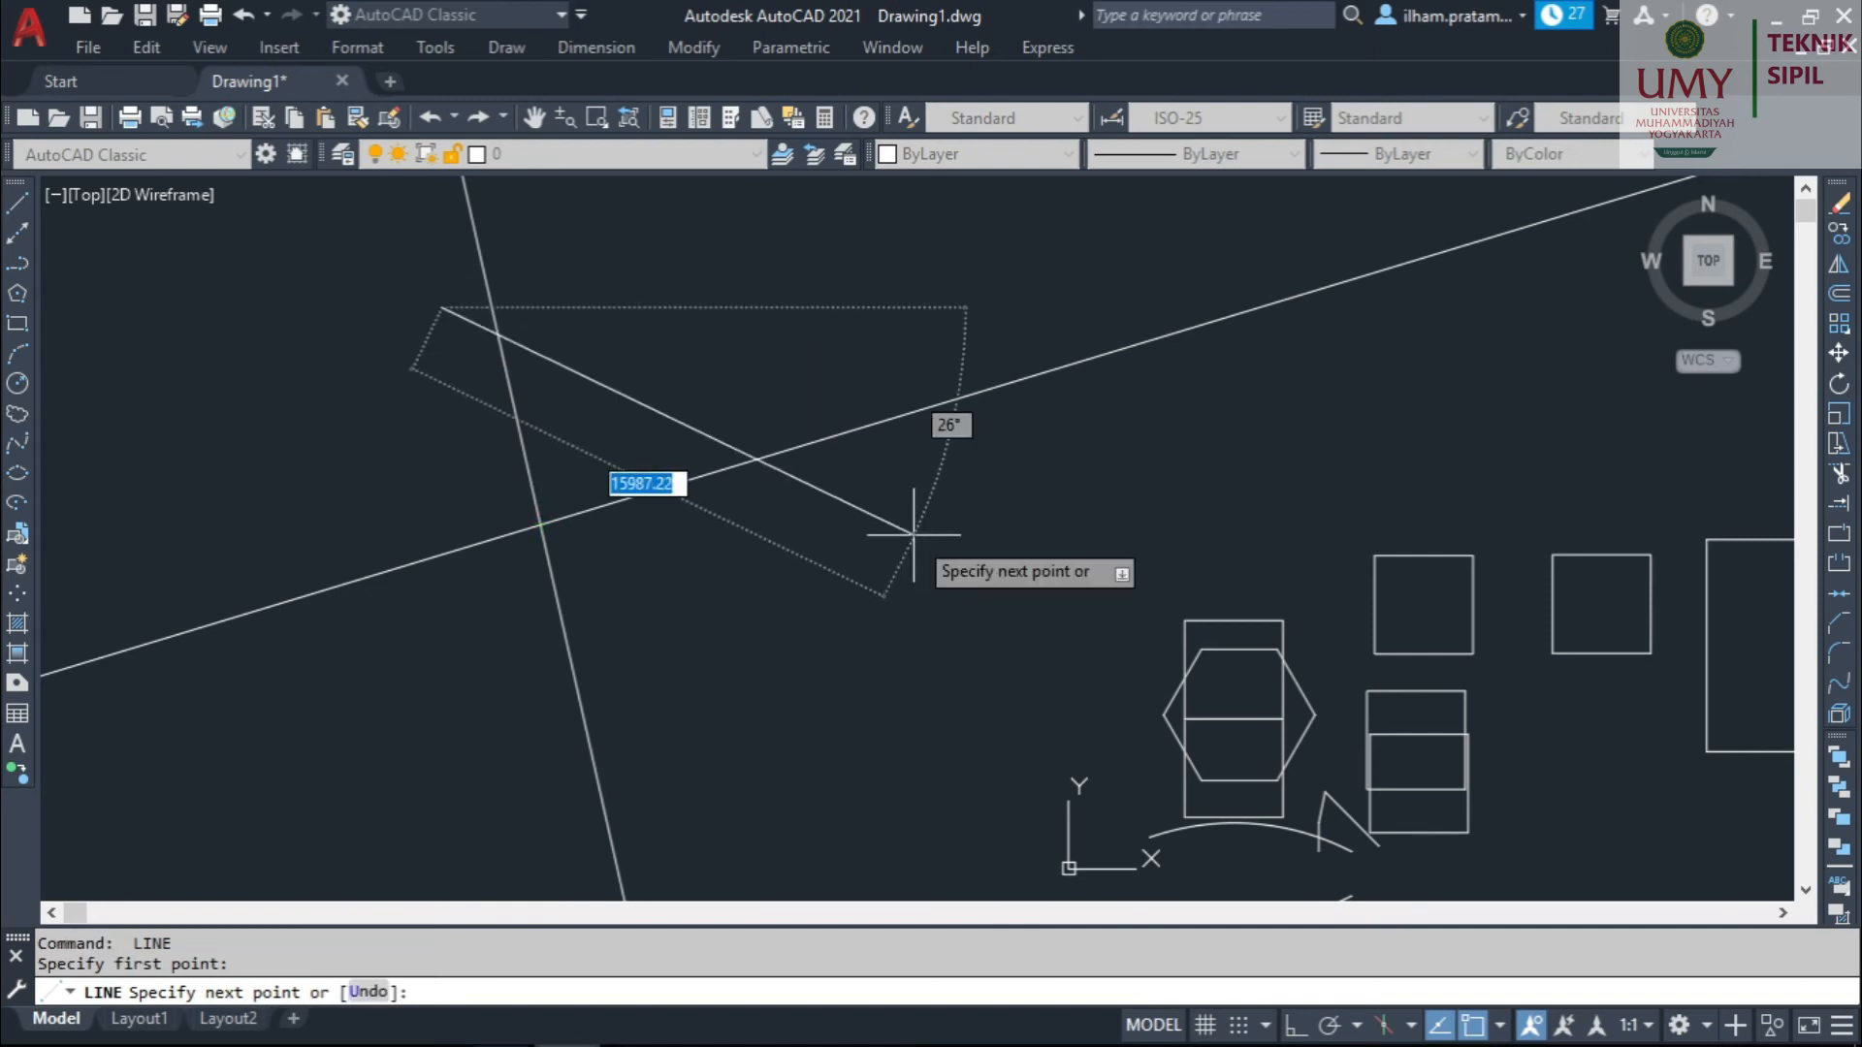
left_click(901, 491)
key("Escape")
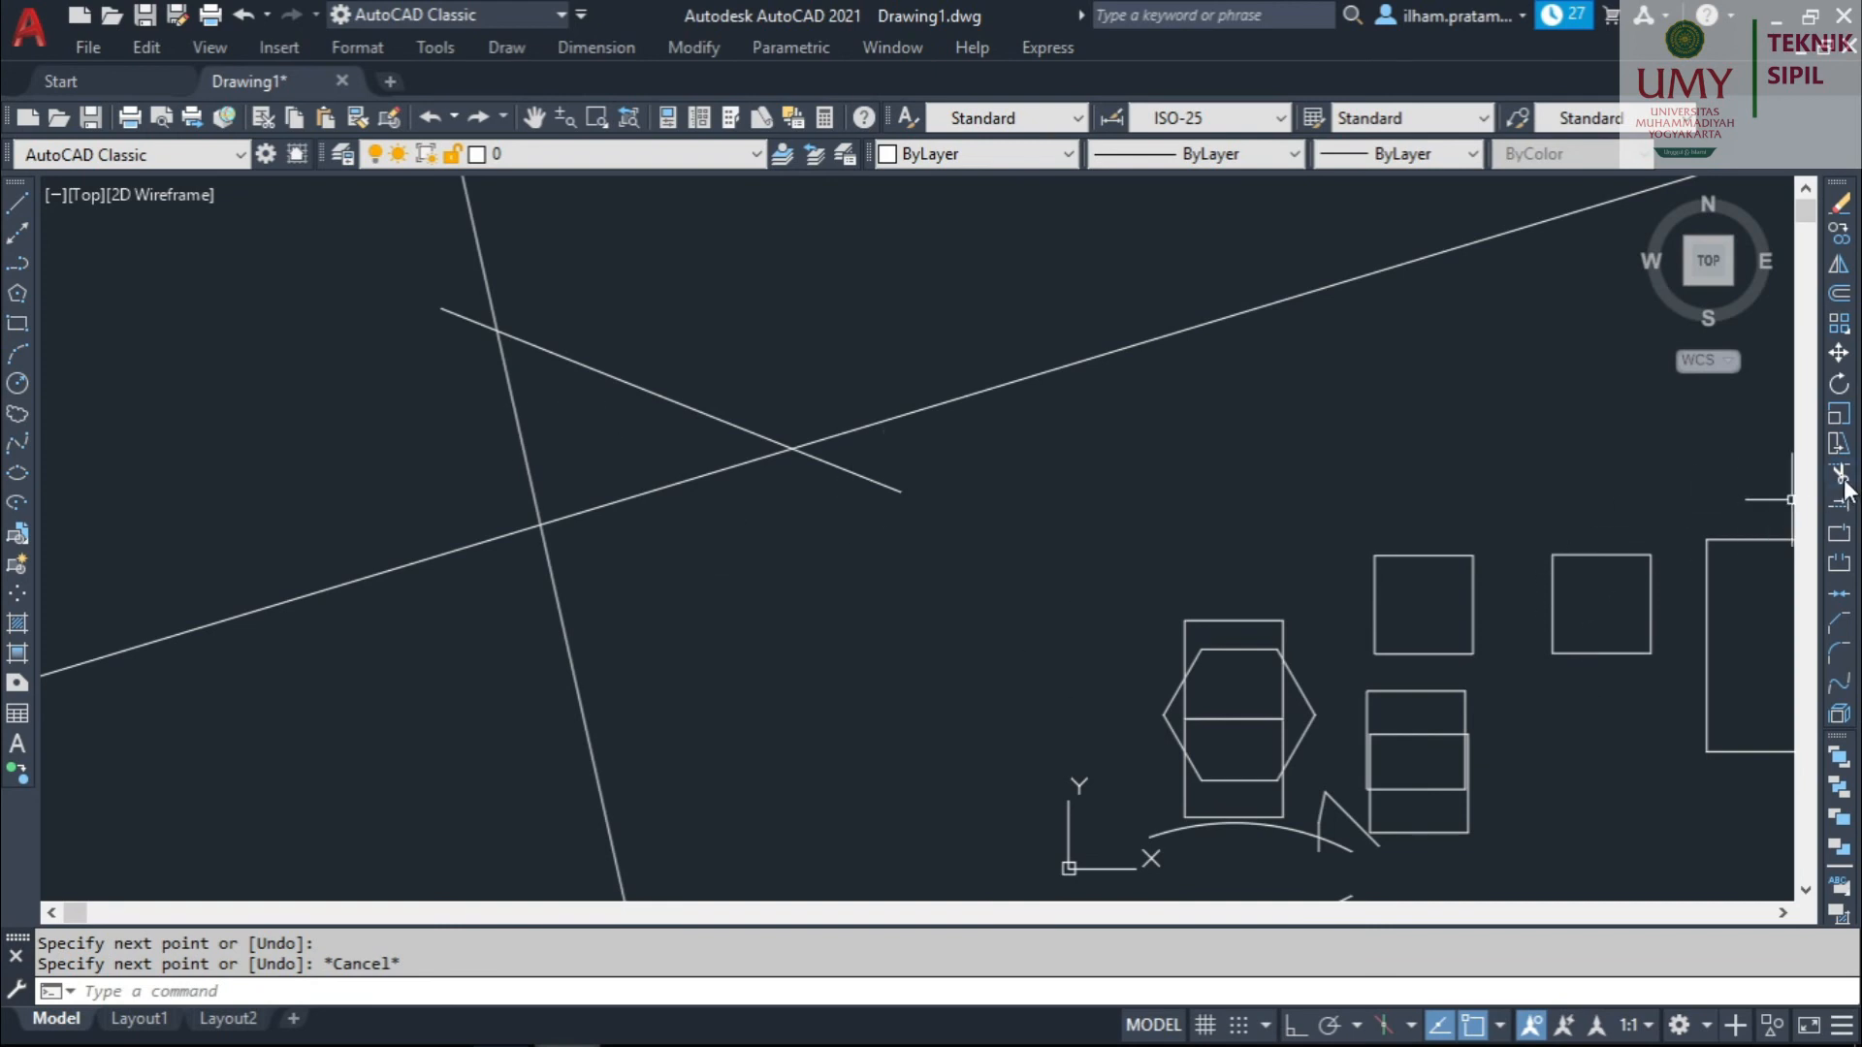
Trim away every part of the three lines outside their intersections so that only the enclosed triangle remains.
mouse_move(657, 524)
left_mouse_down()
mouse_move(641, 502)
mouse_move(524, 519)
left_mouse_up()
key("Escape")
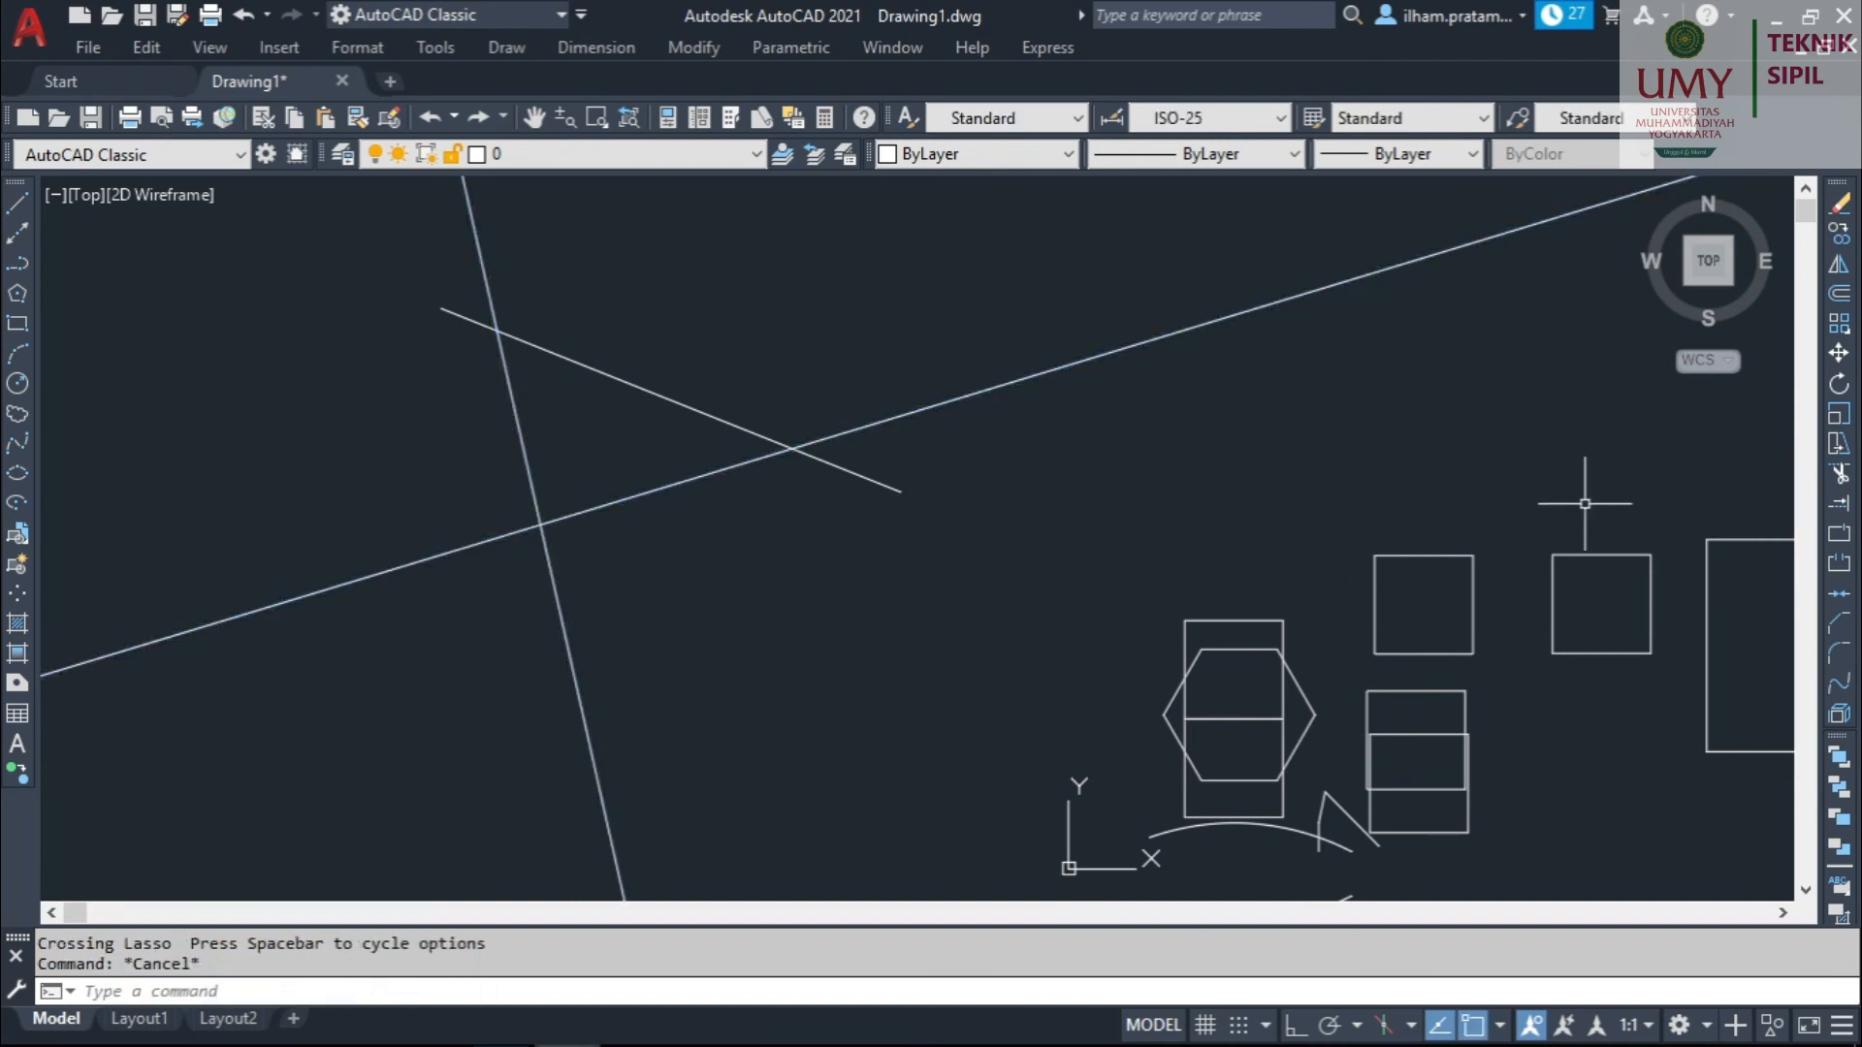
left_click(1840, 475)
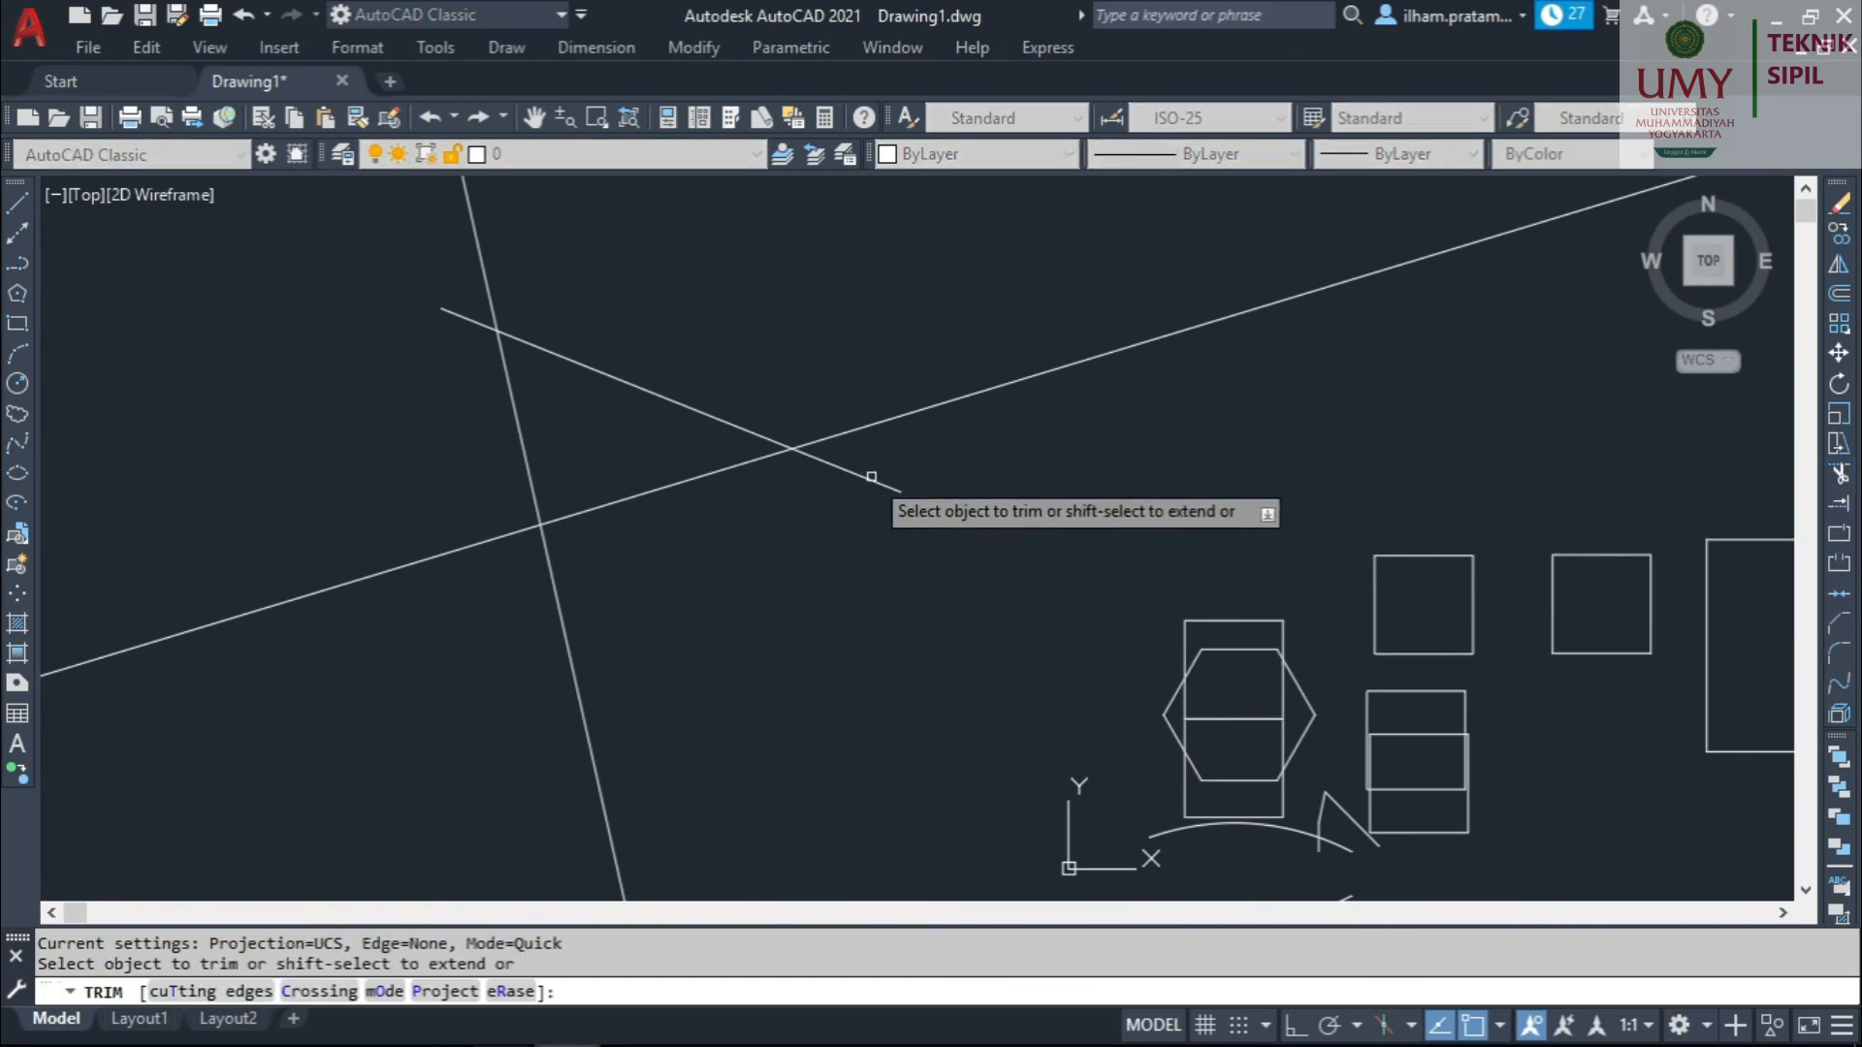
left_click(879, 422)
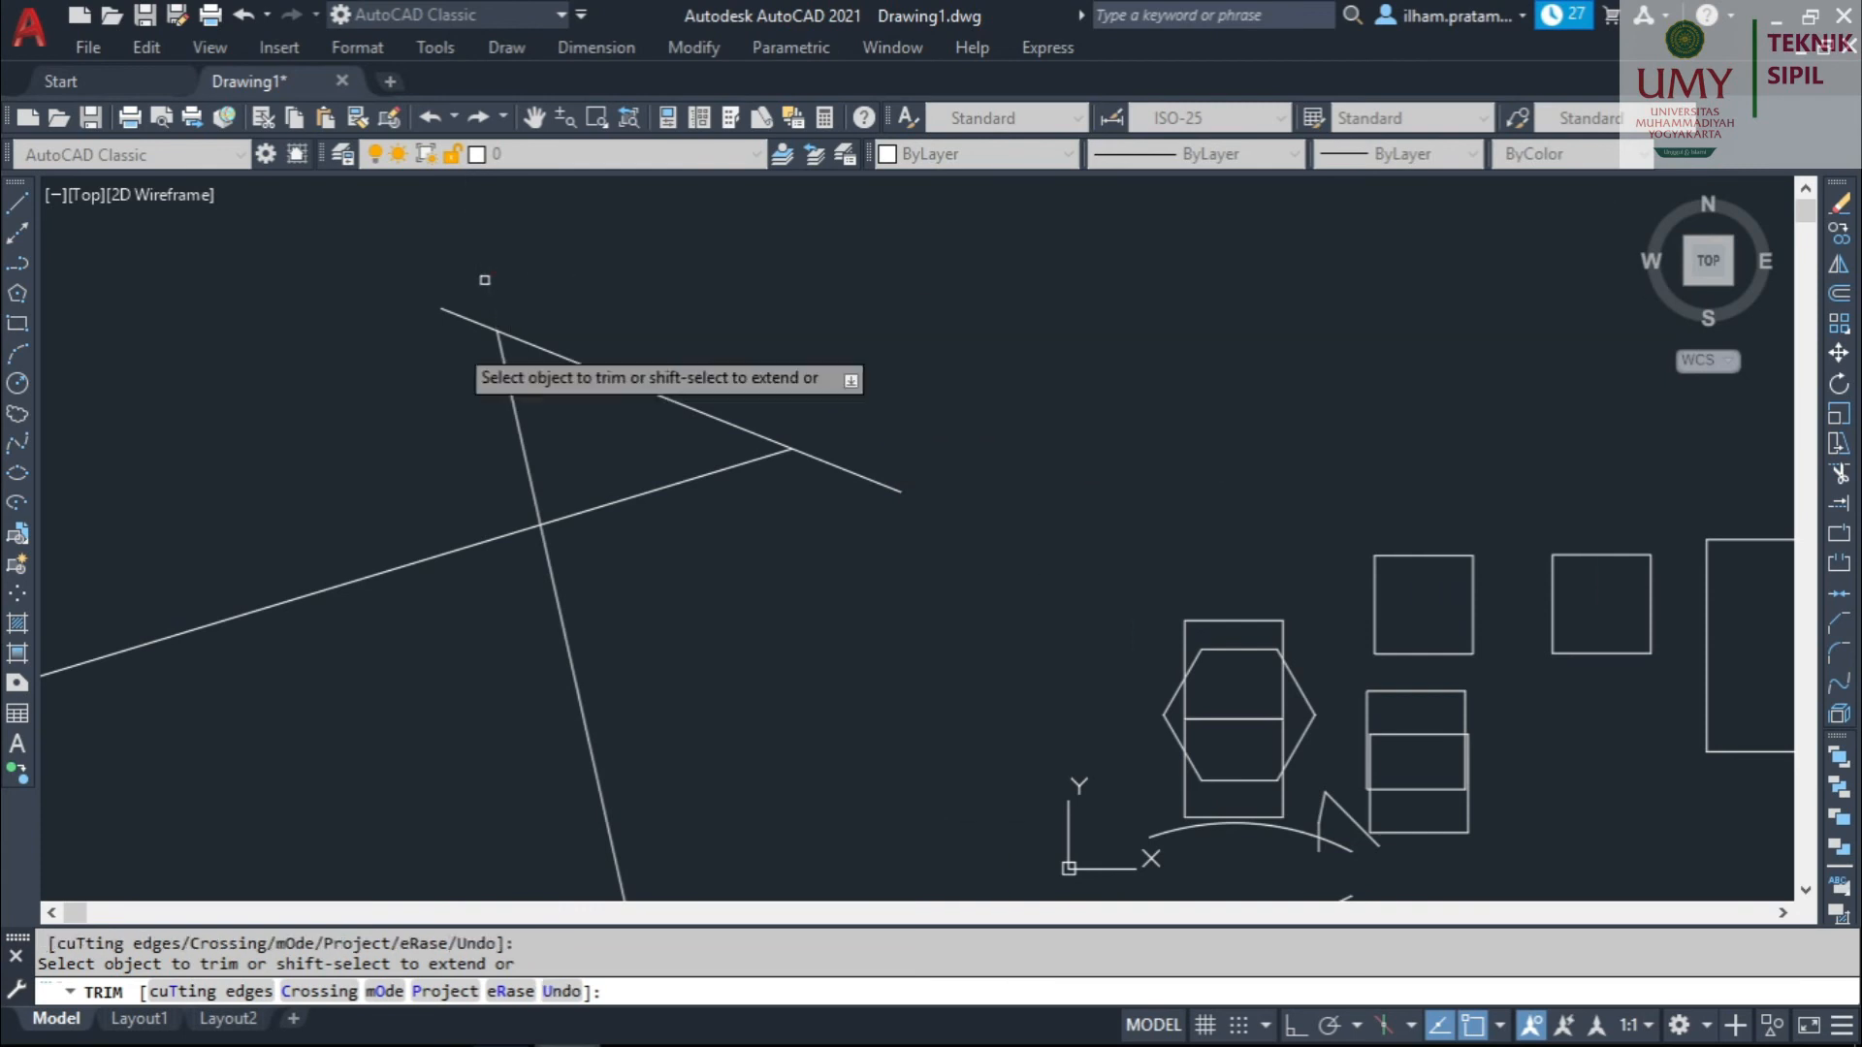
left_click(845, 469)
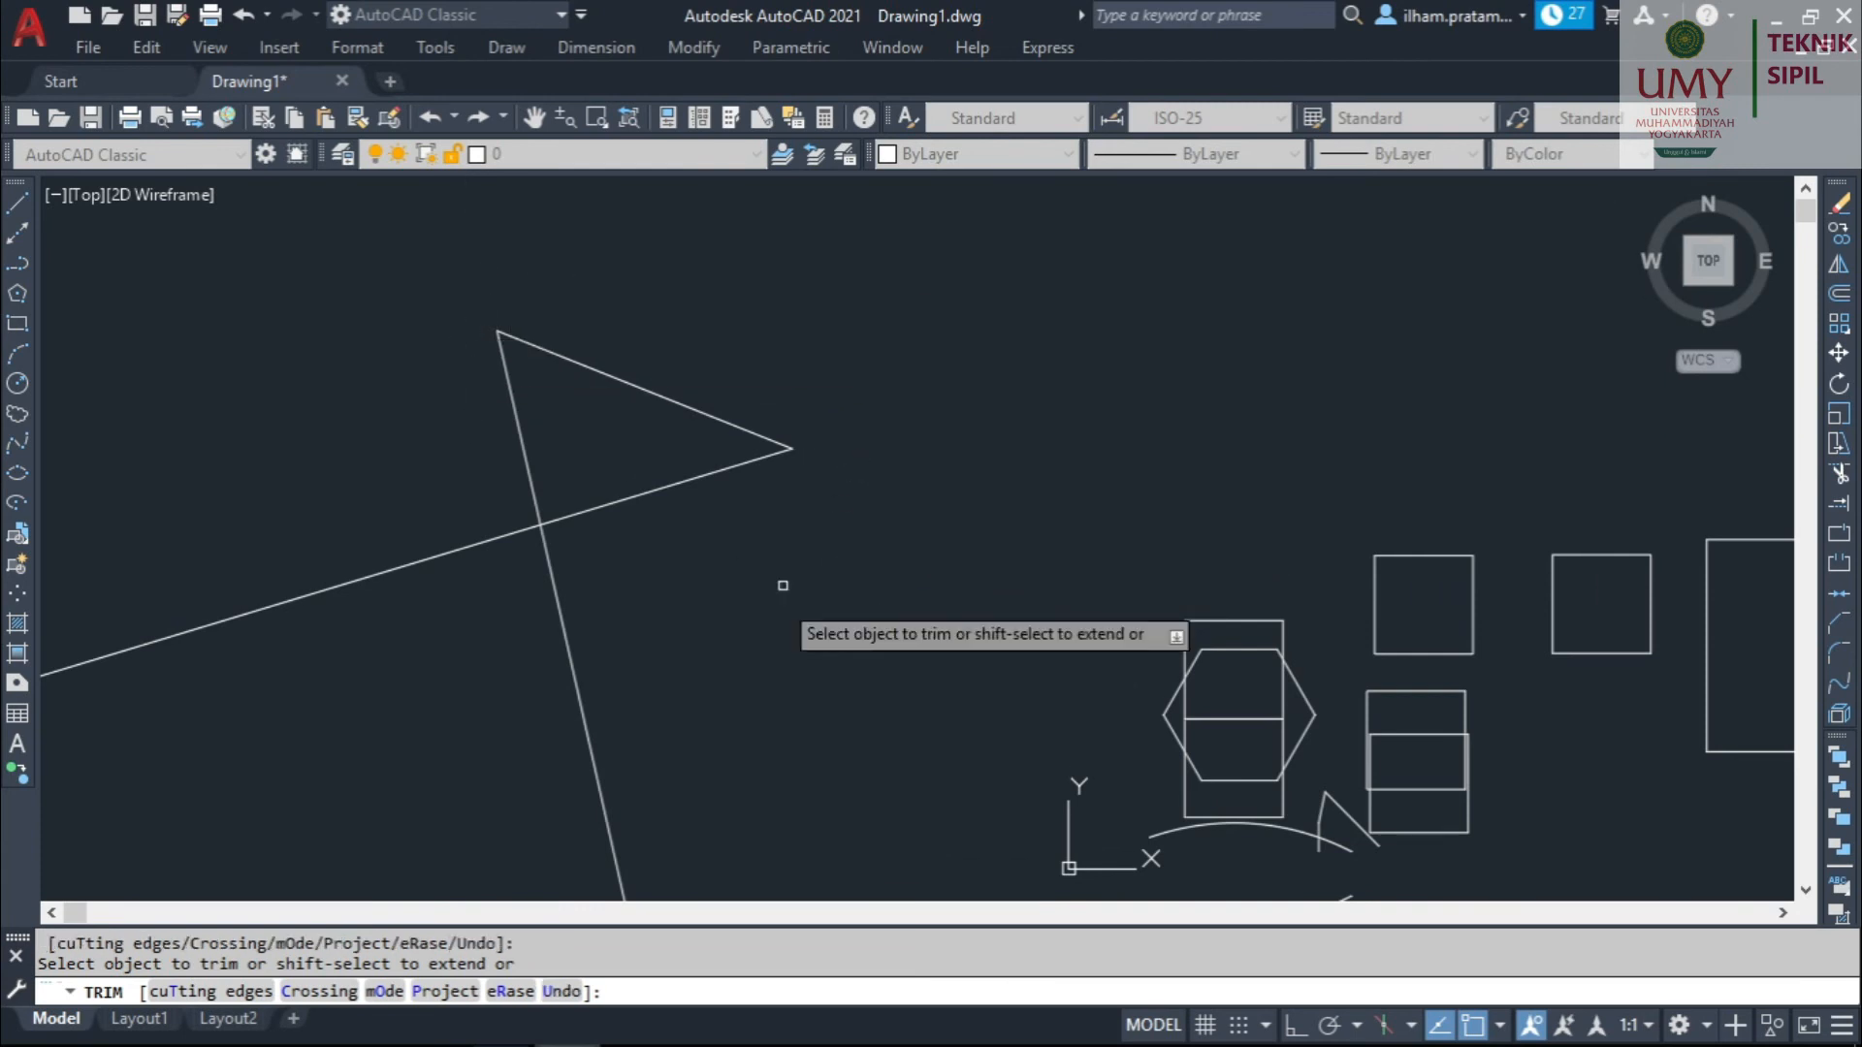
left_click(709, 679)
left_click(361, 528)
key("Return")
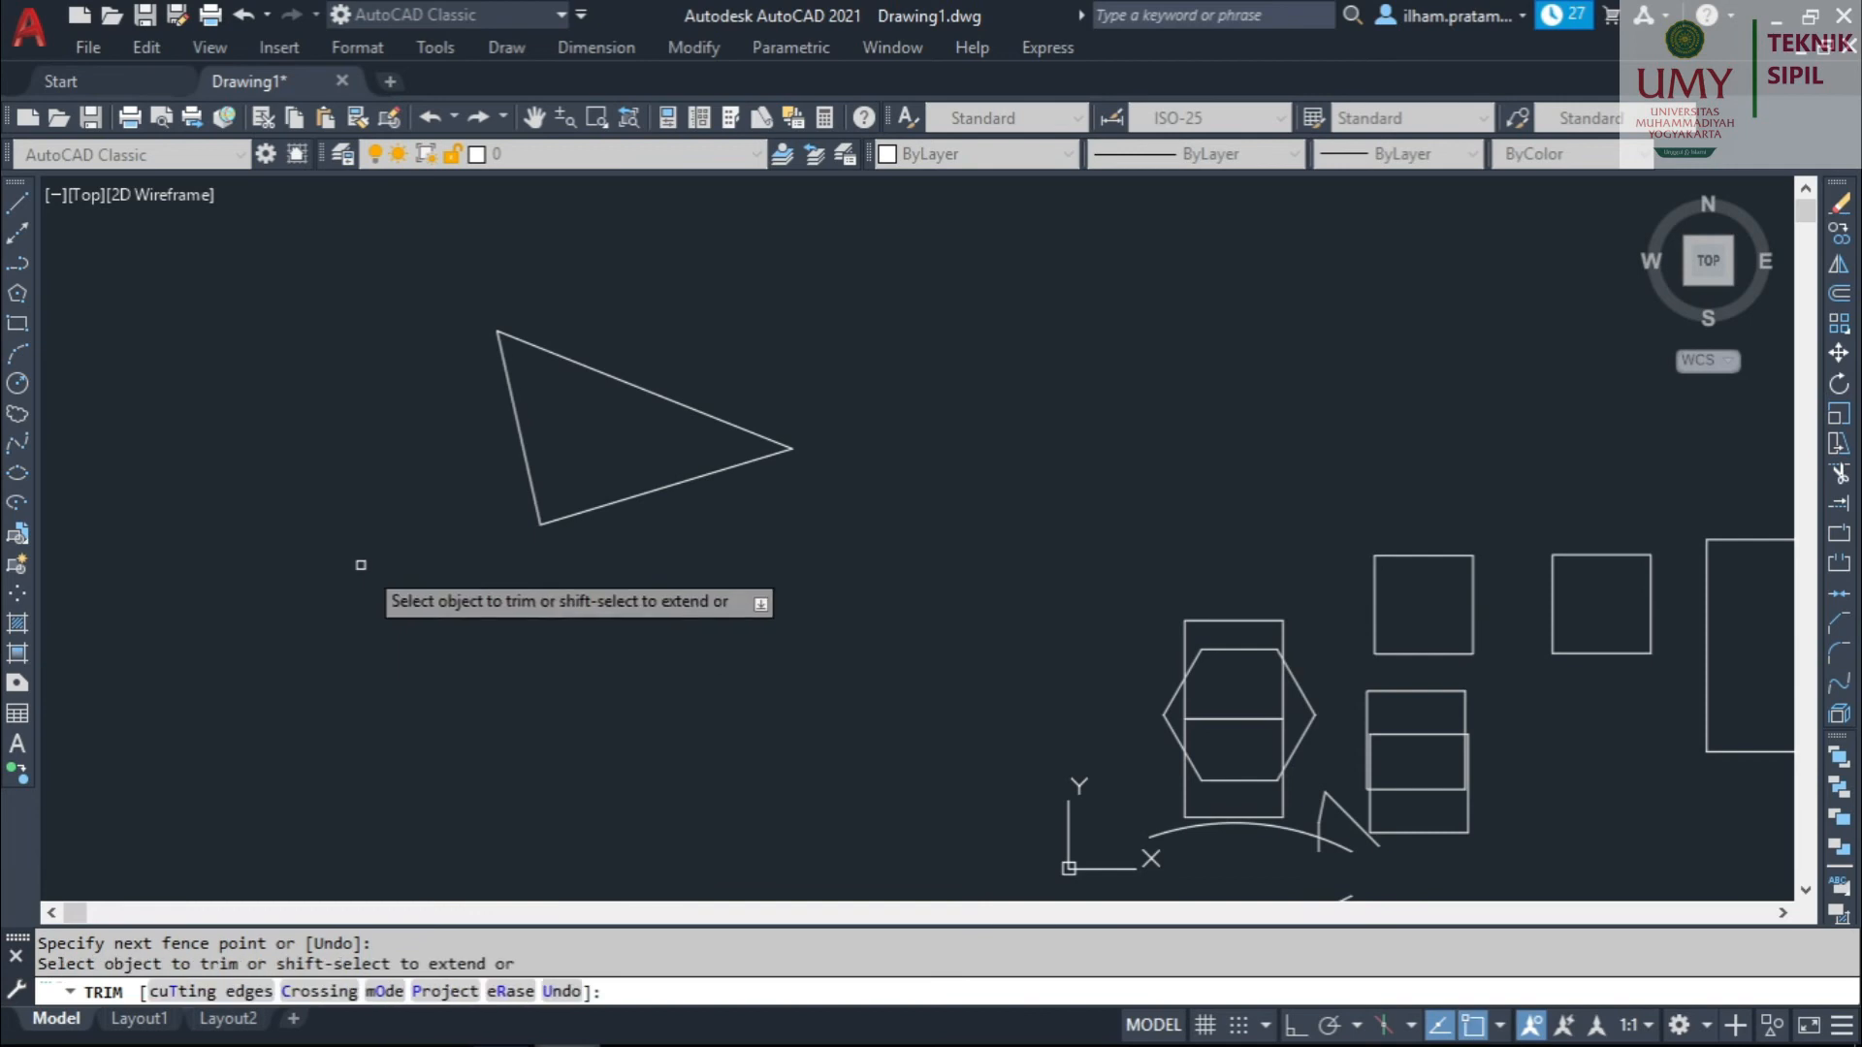
key("Escape")
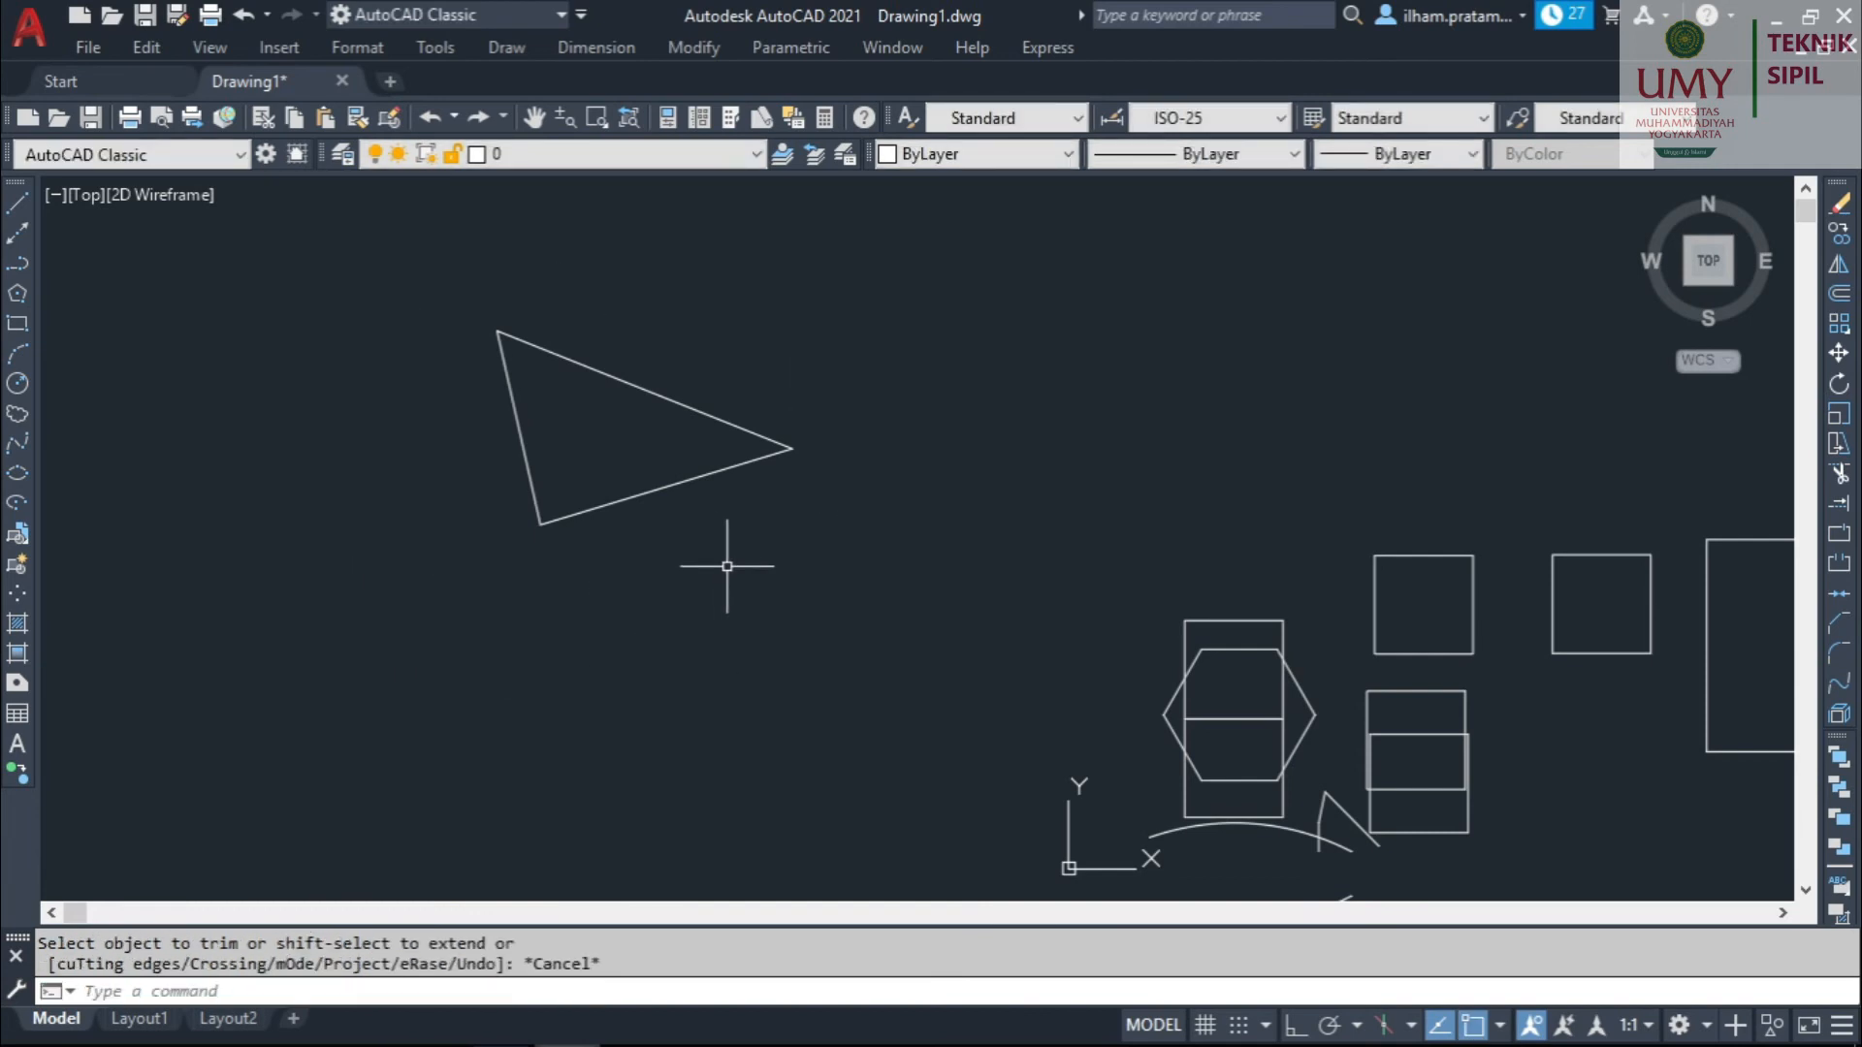
Draw a steep line across the triangle near its right corner, extending beyond both sides.
type("l")
key("Return")
left_click(732, 605)
left_click(679, 306)
key("Escape")
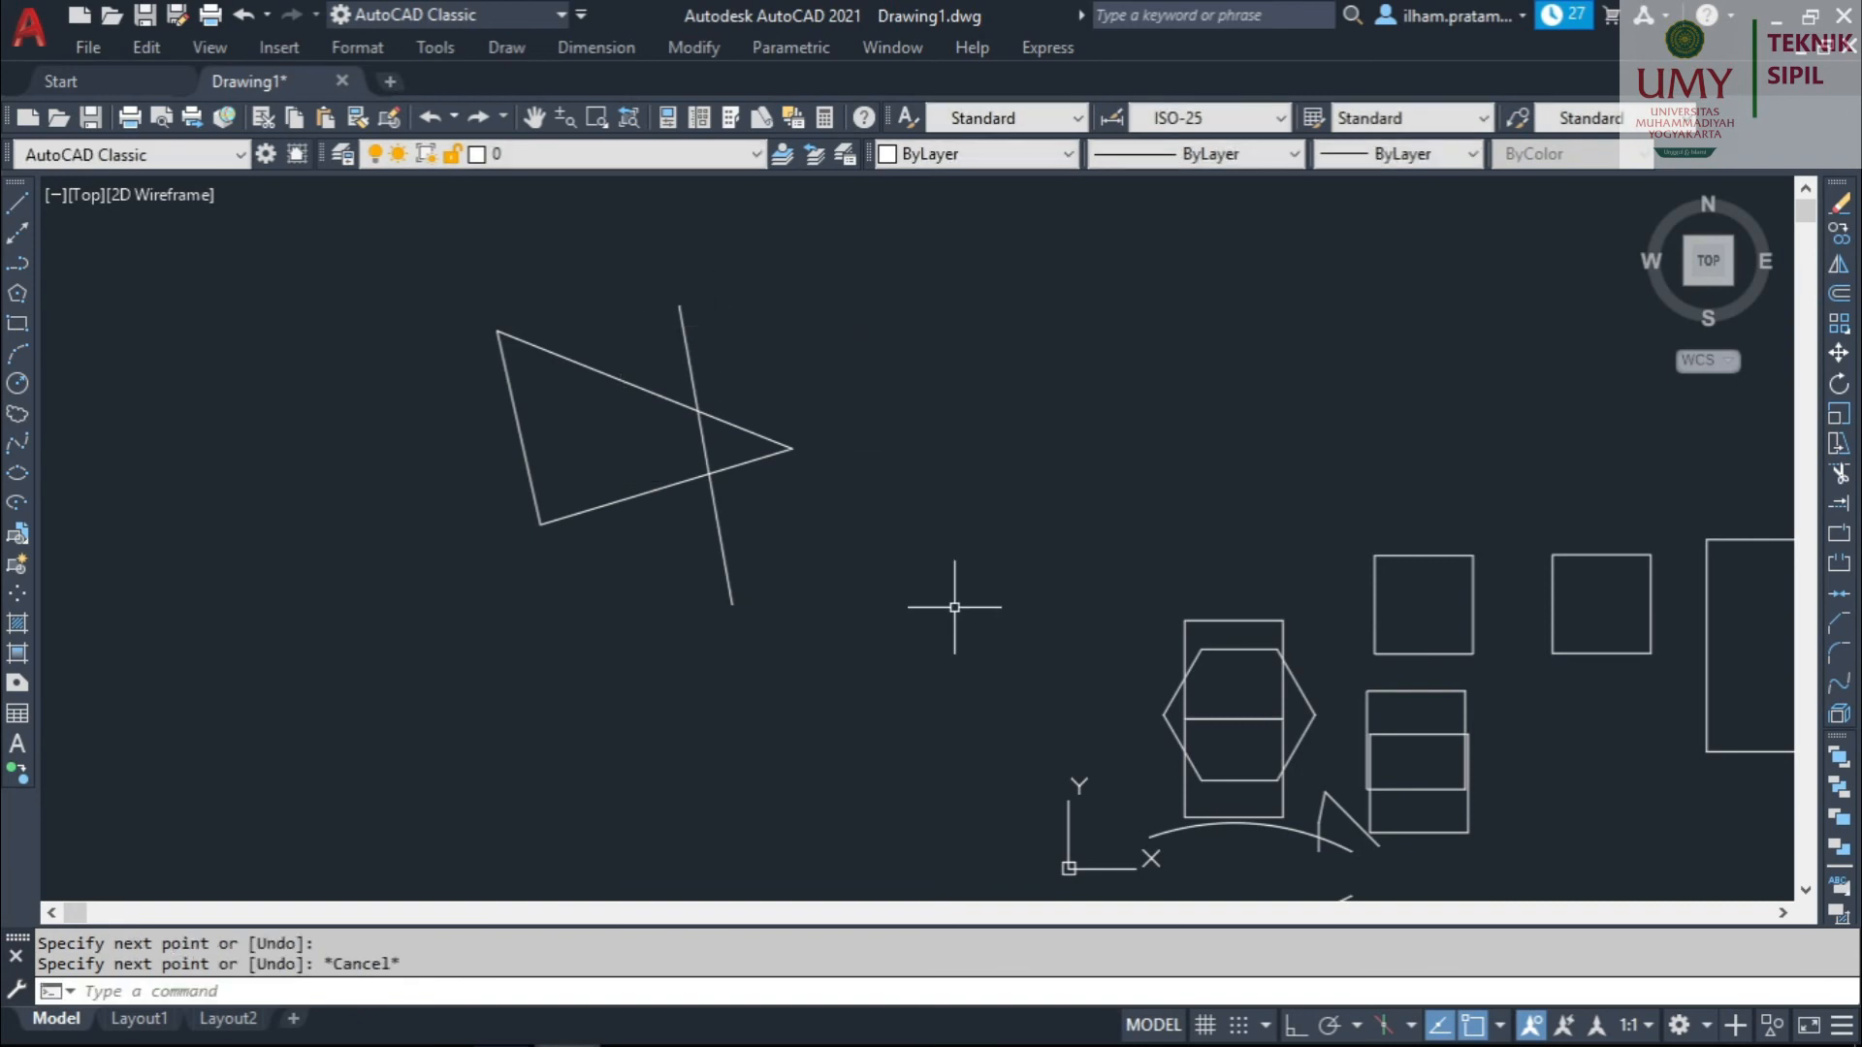
Trim off the triangle's right corner where its two sides extend beyond the steep line.
type("tr")
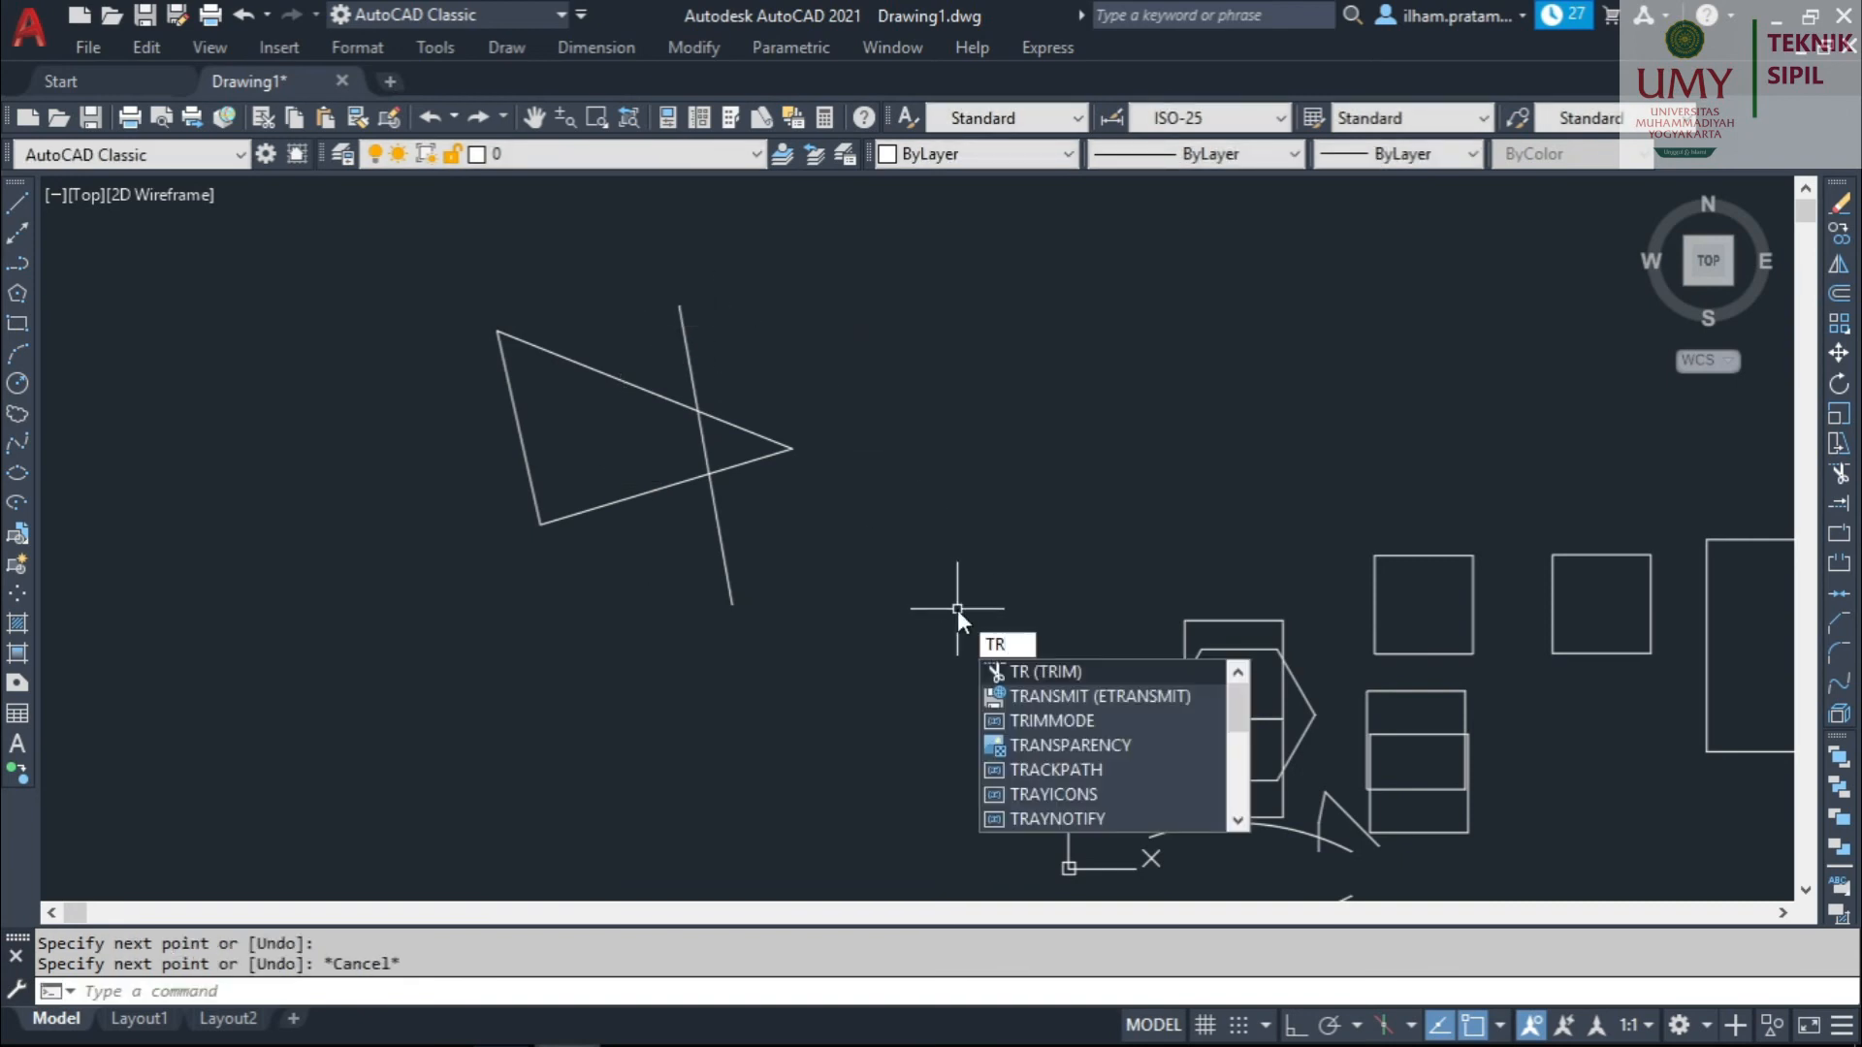
key("Return")
left_click(848, 483)
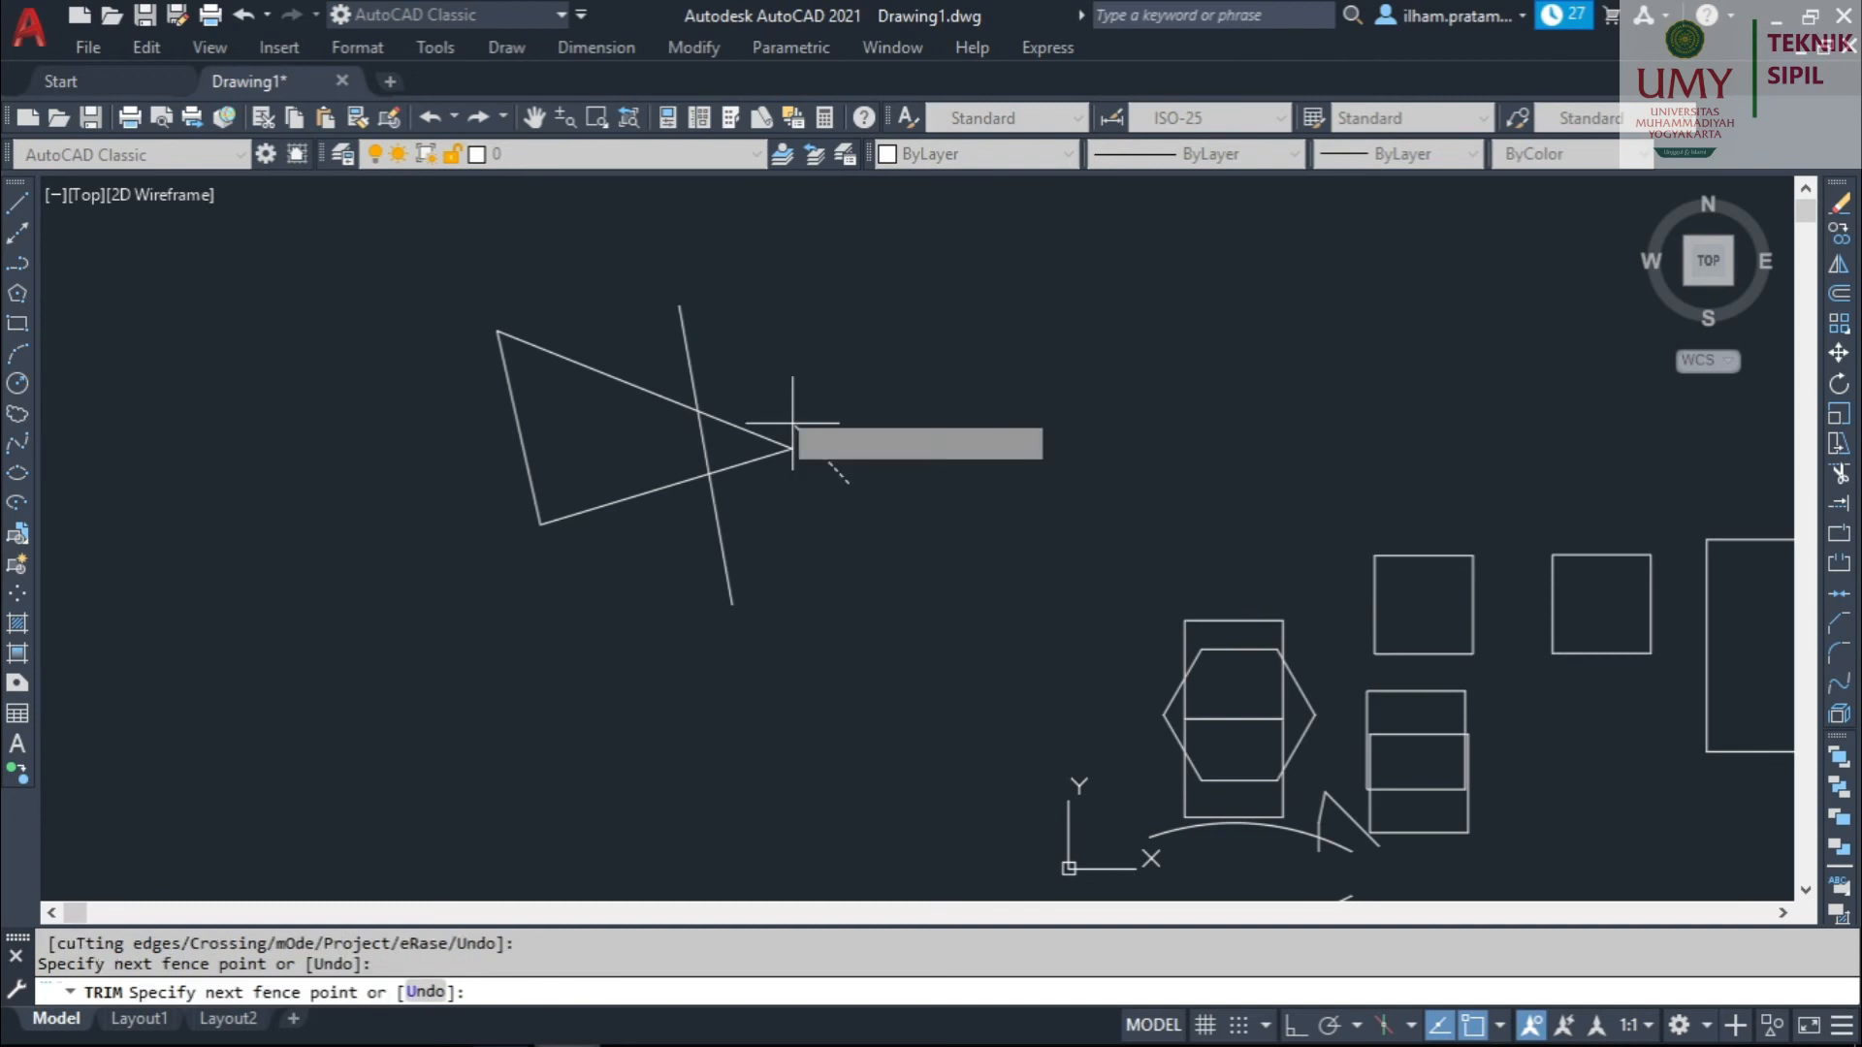
left_click(751, 431)
key("Return")
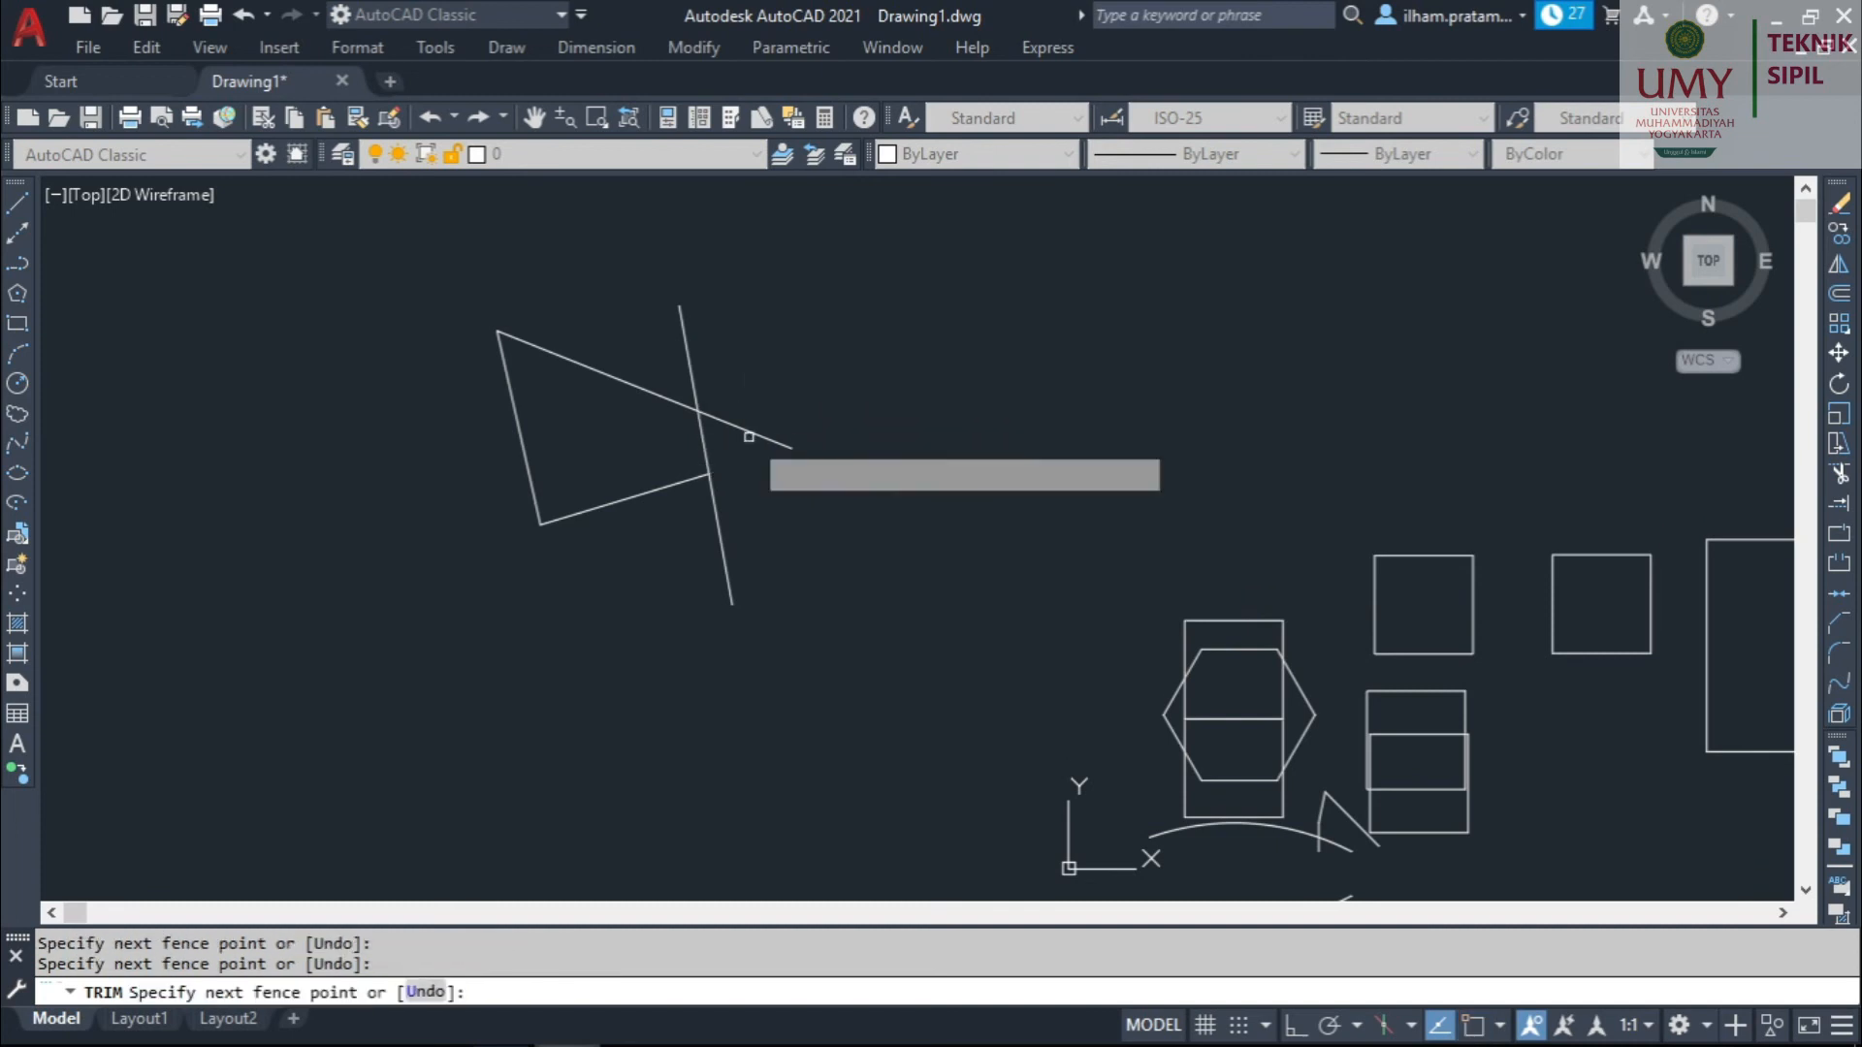
key("Escape")
key("Escape")
scroll(844, 474, "down", 3)
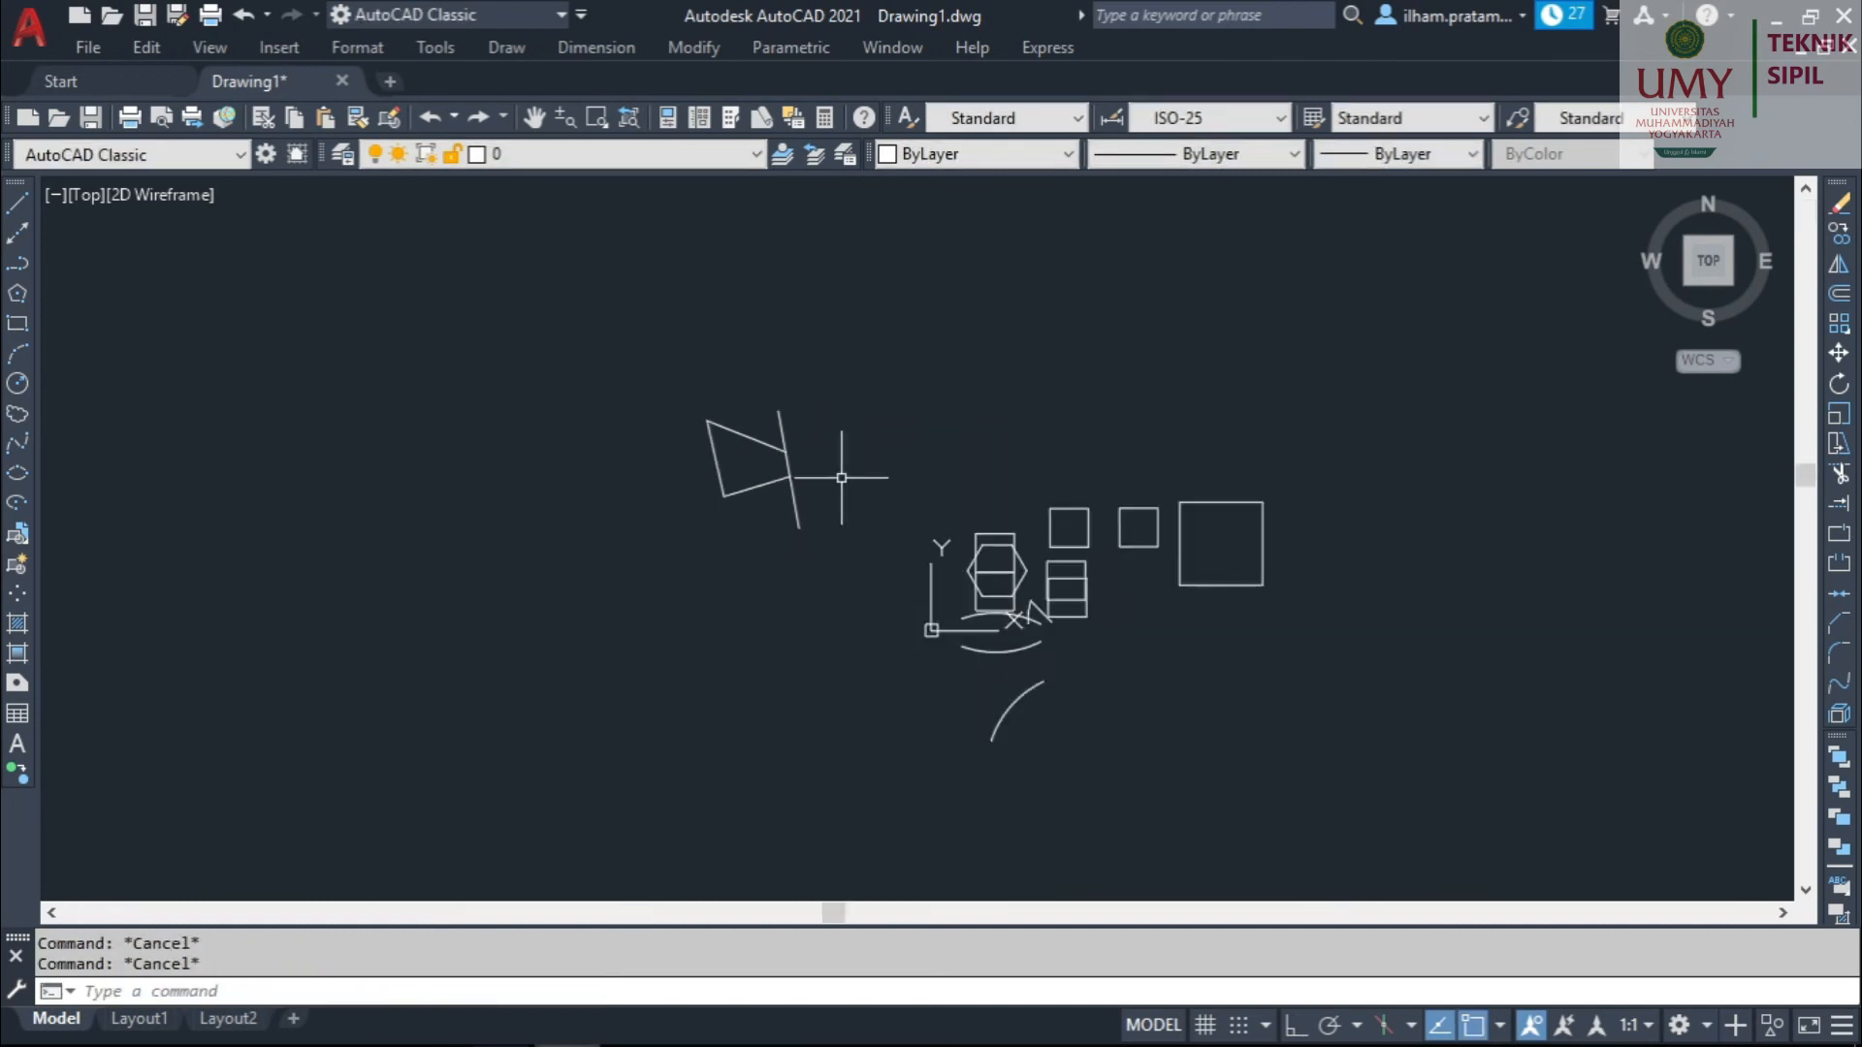
scroll(921, 489, "up", 2)
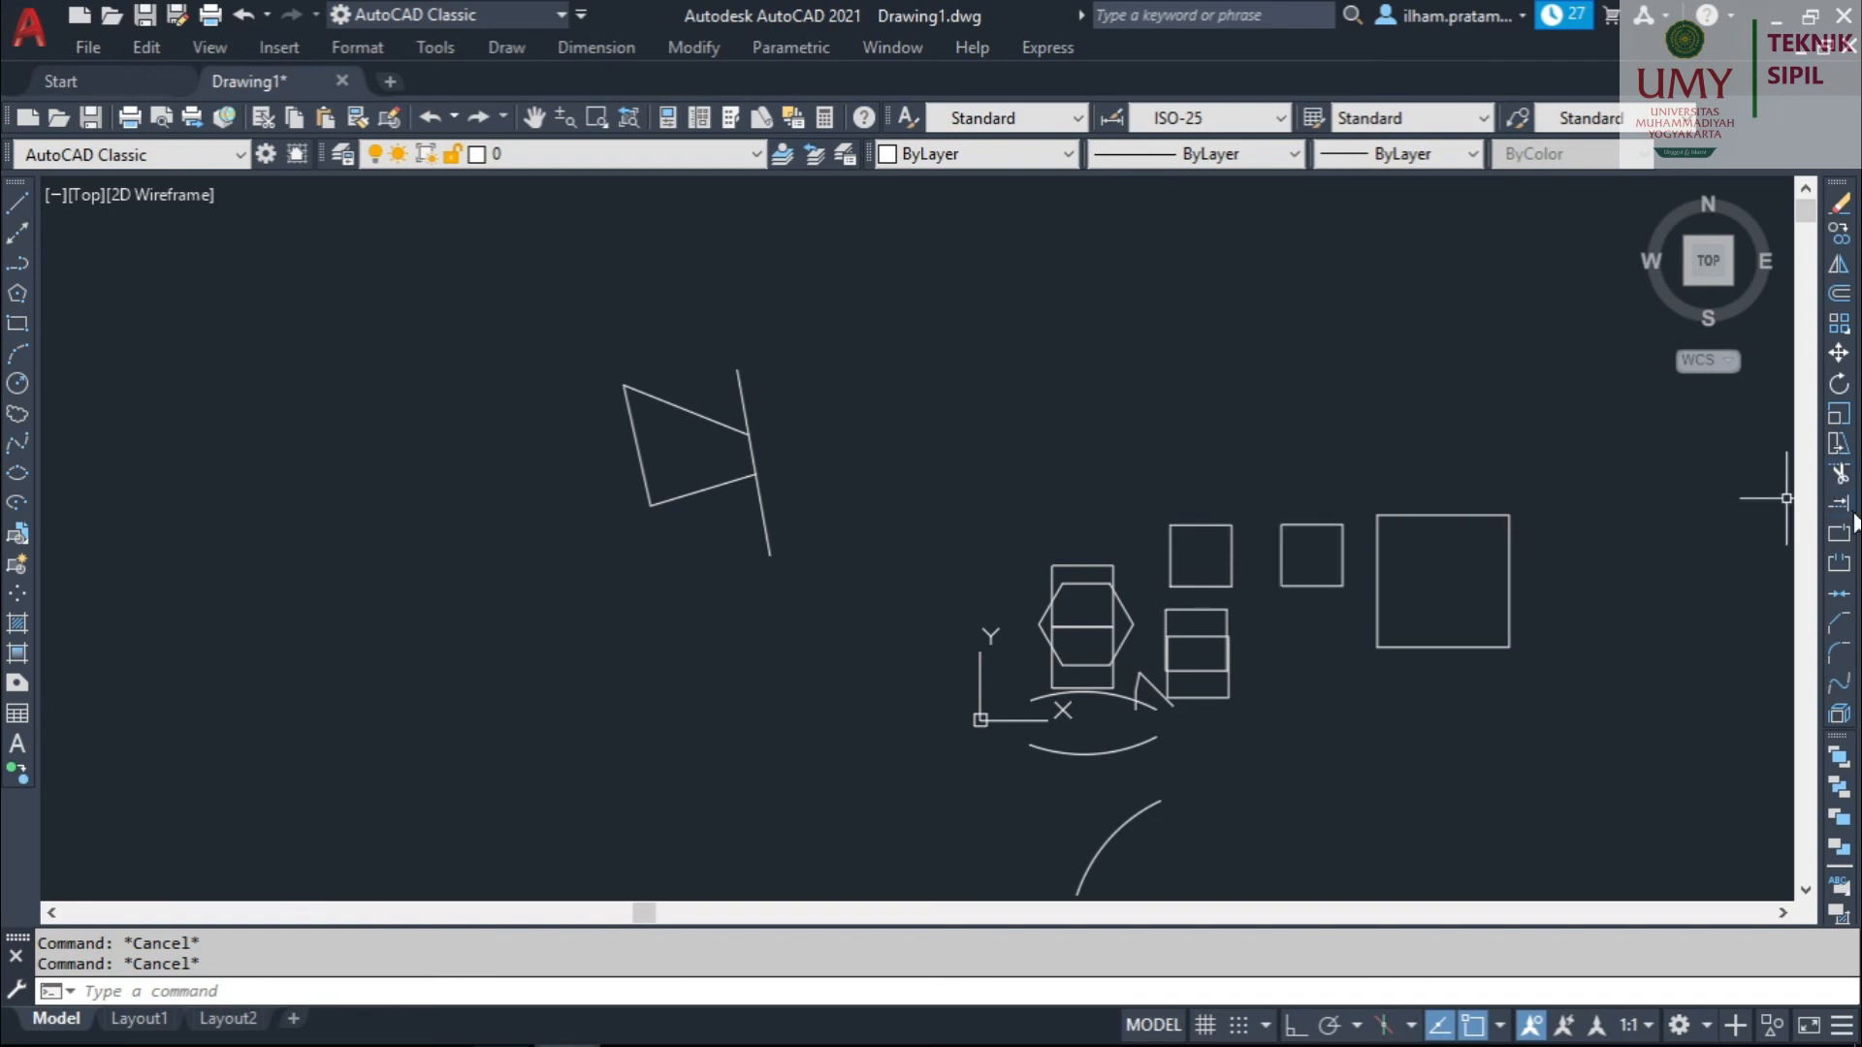
left_click(1841, 505)
scroll(814, 515, "up", 3)
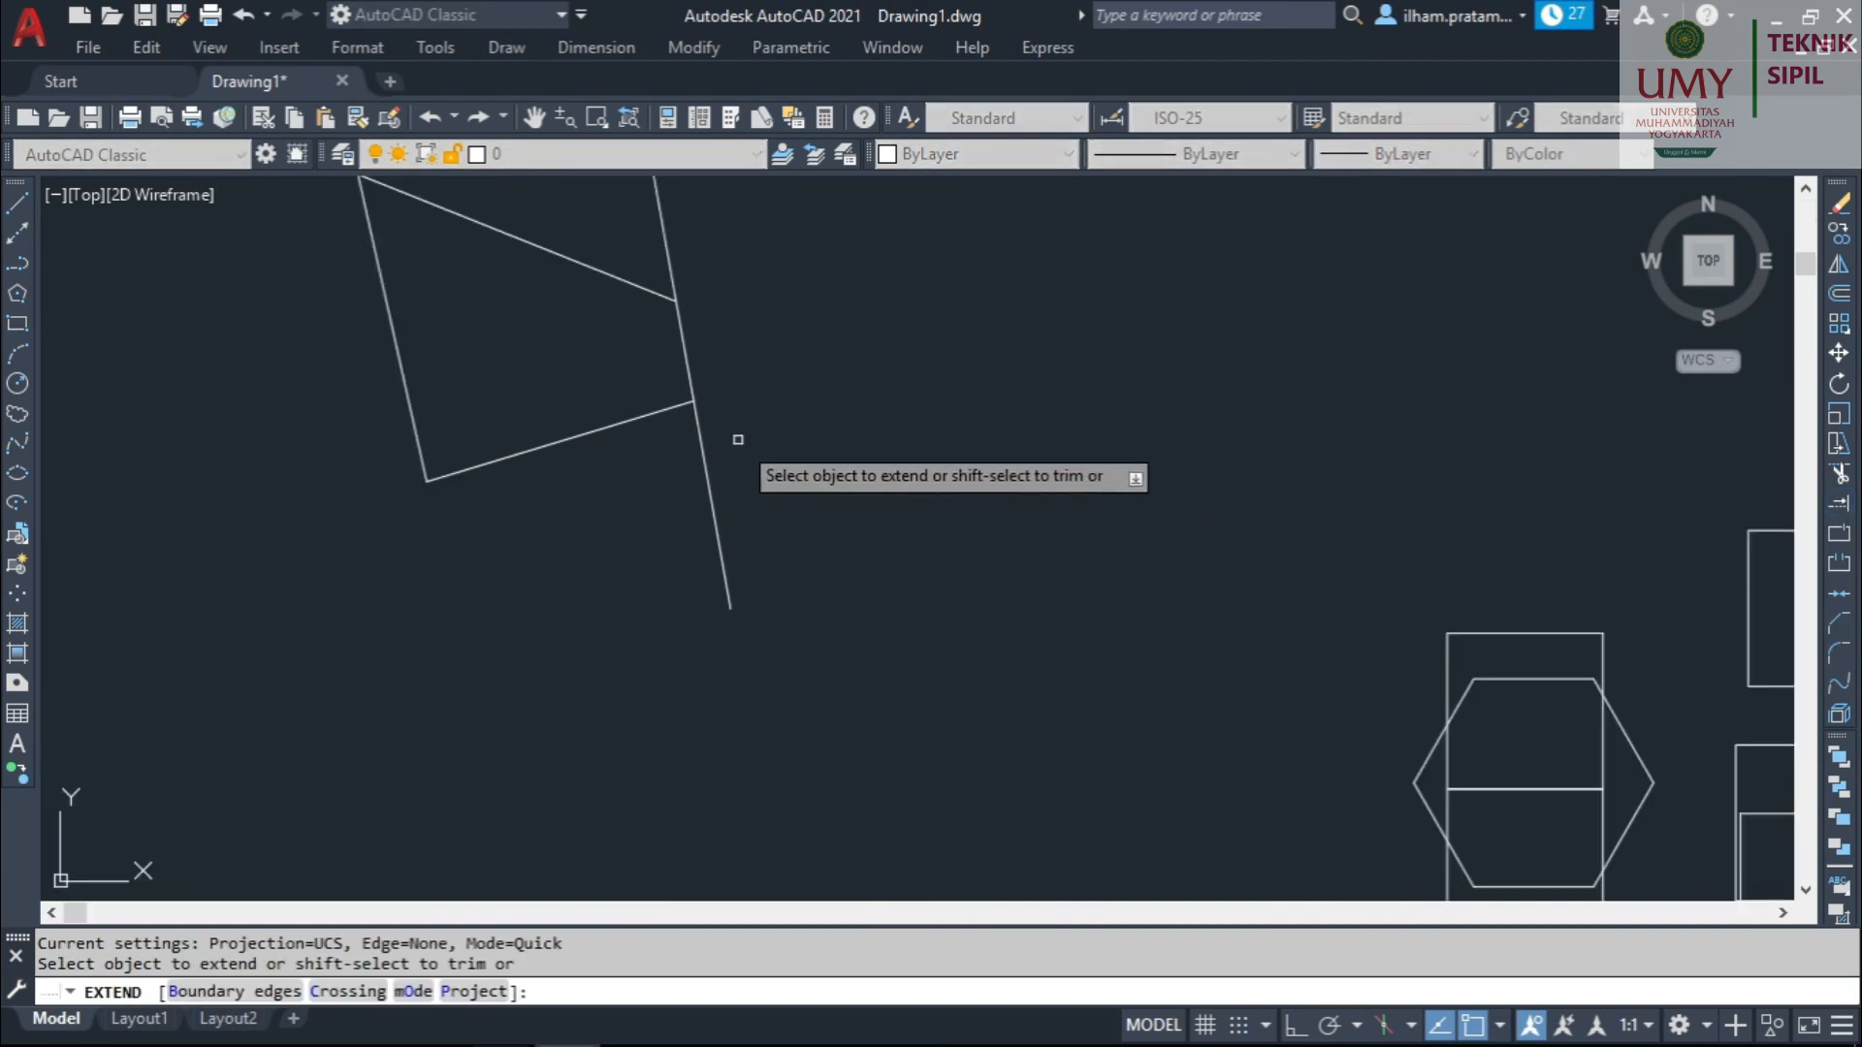
middle_click_drag(740, 432, 719, 532)
key("Escape")
Draw a second steep line in the empty space to the right of the line crossing the trimmed triangle.
type("l")
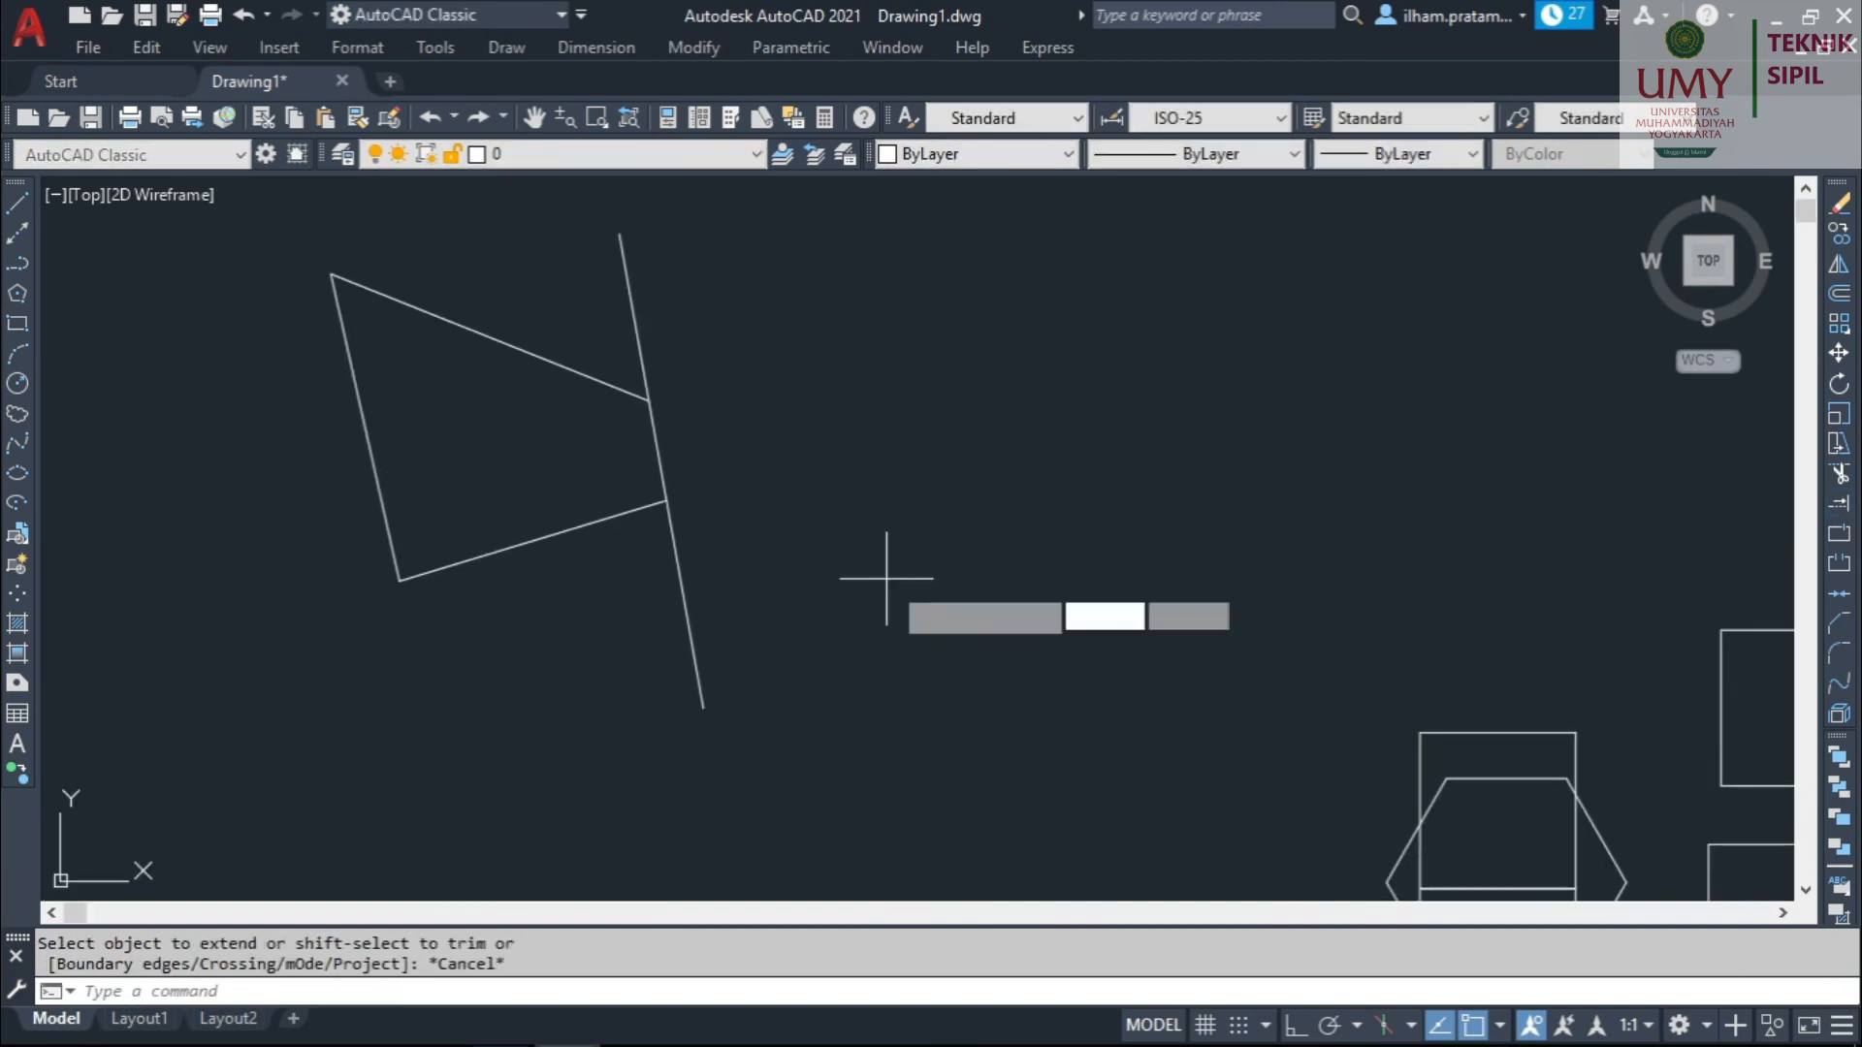
key("Return")
left_click(905, 614)
left_click(761, 251)
key("Escape")
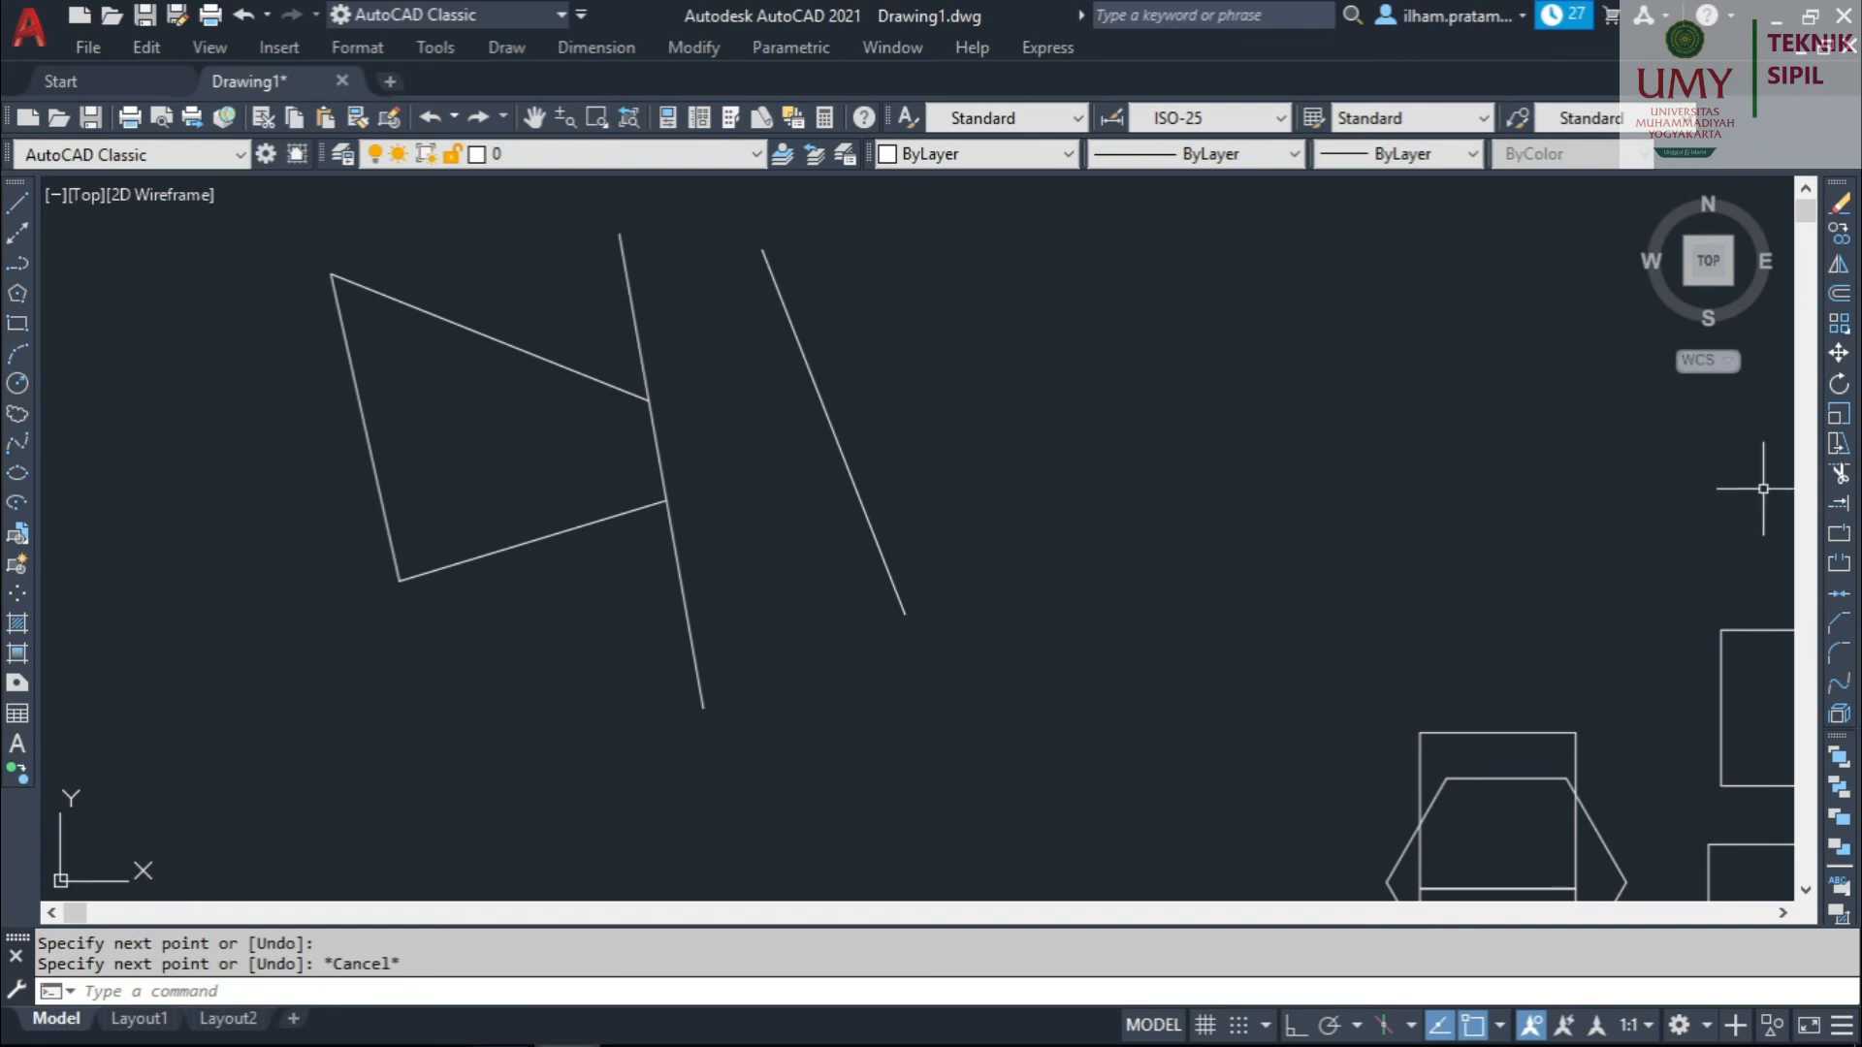
Extend the trimmed triangle's lower side to the second steep line and its upper side past it to the rectangle around the hexagon.
left_click(1836, 504)
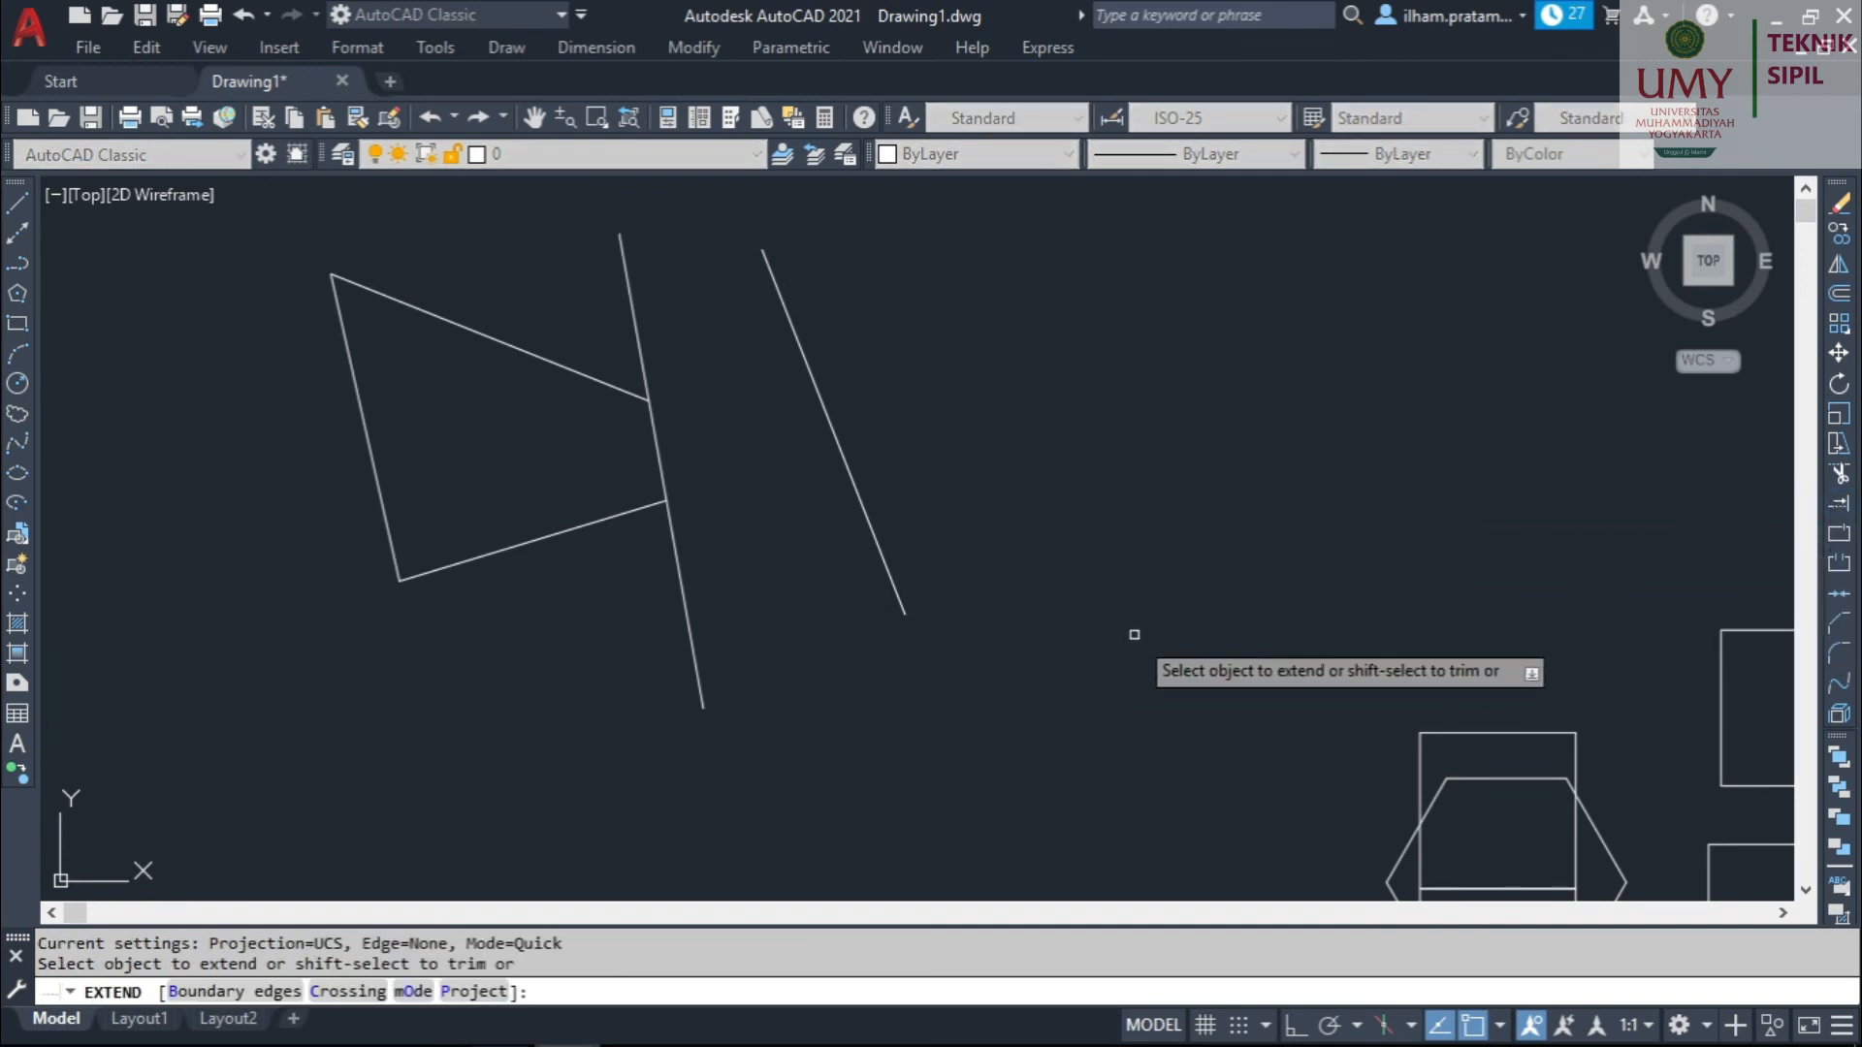
key("Escape")
key("space")
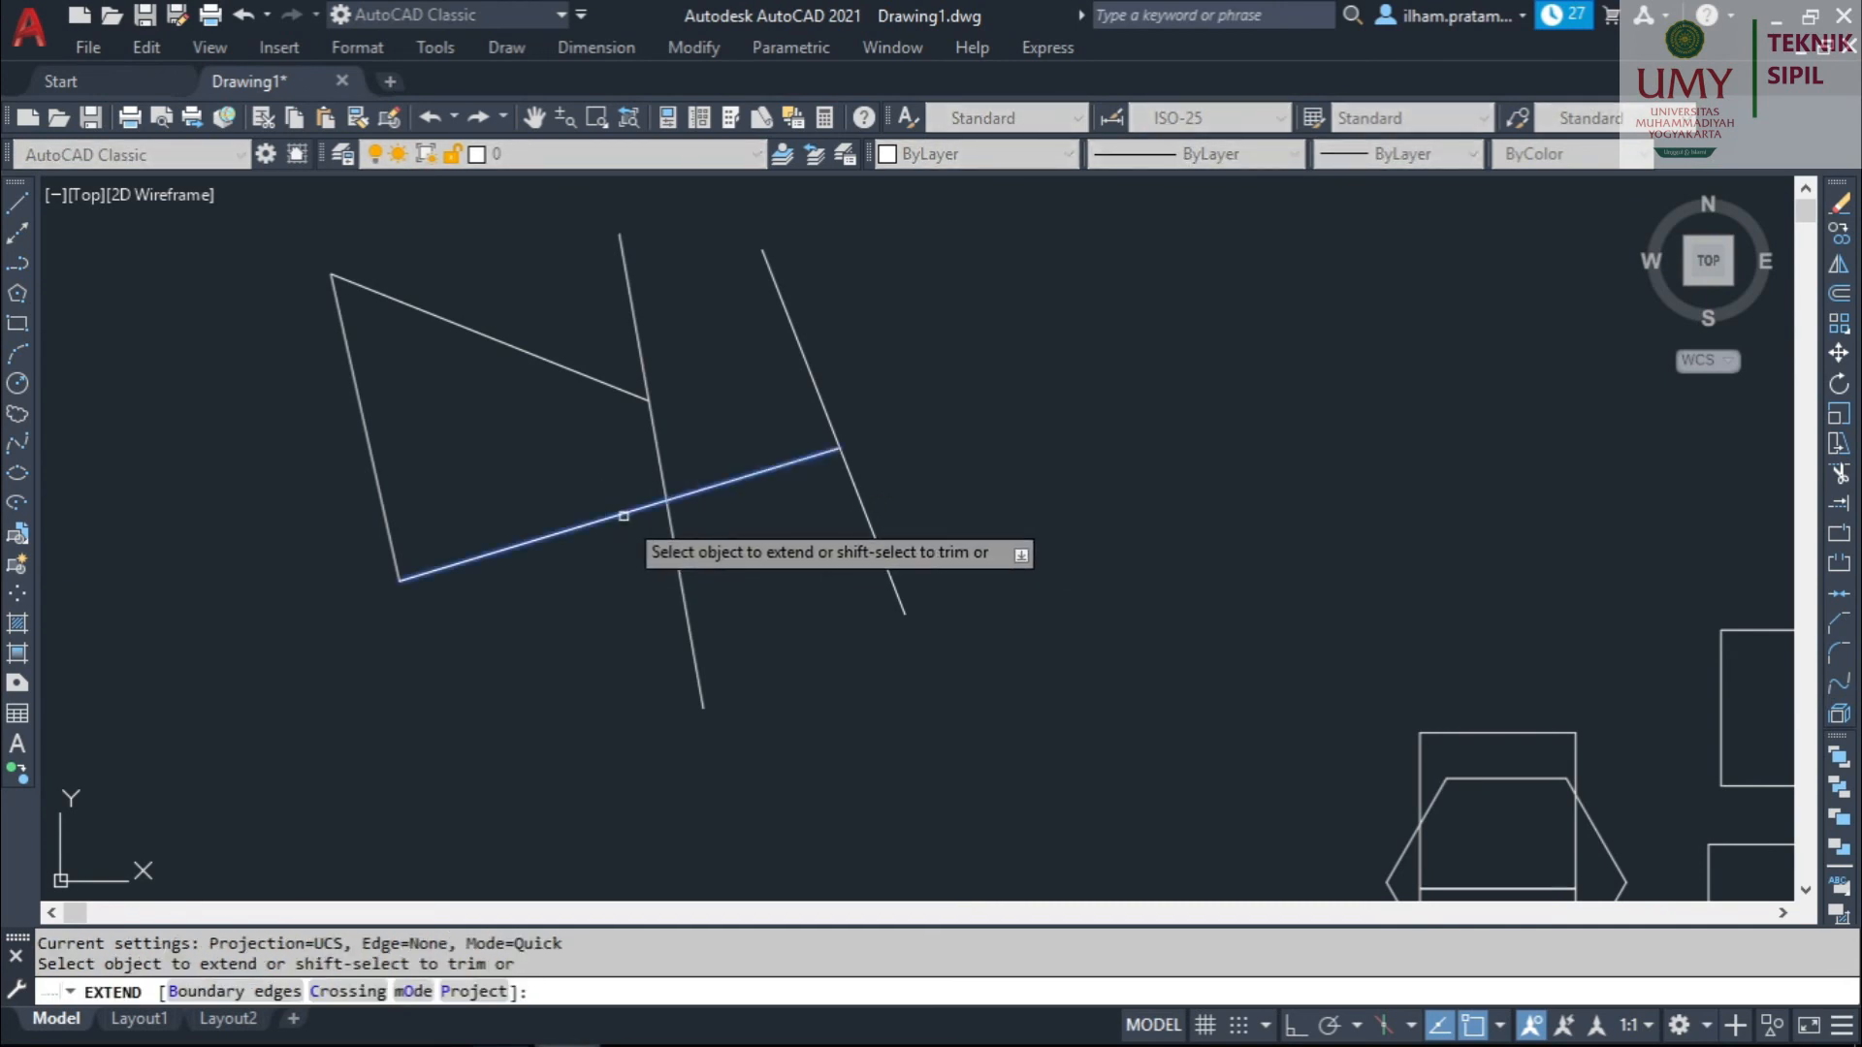
left_click(624, 515)
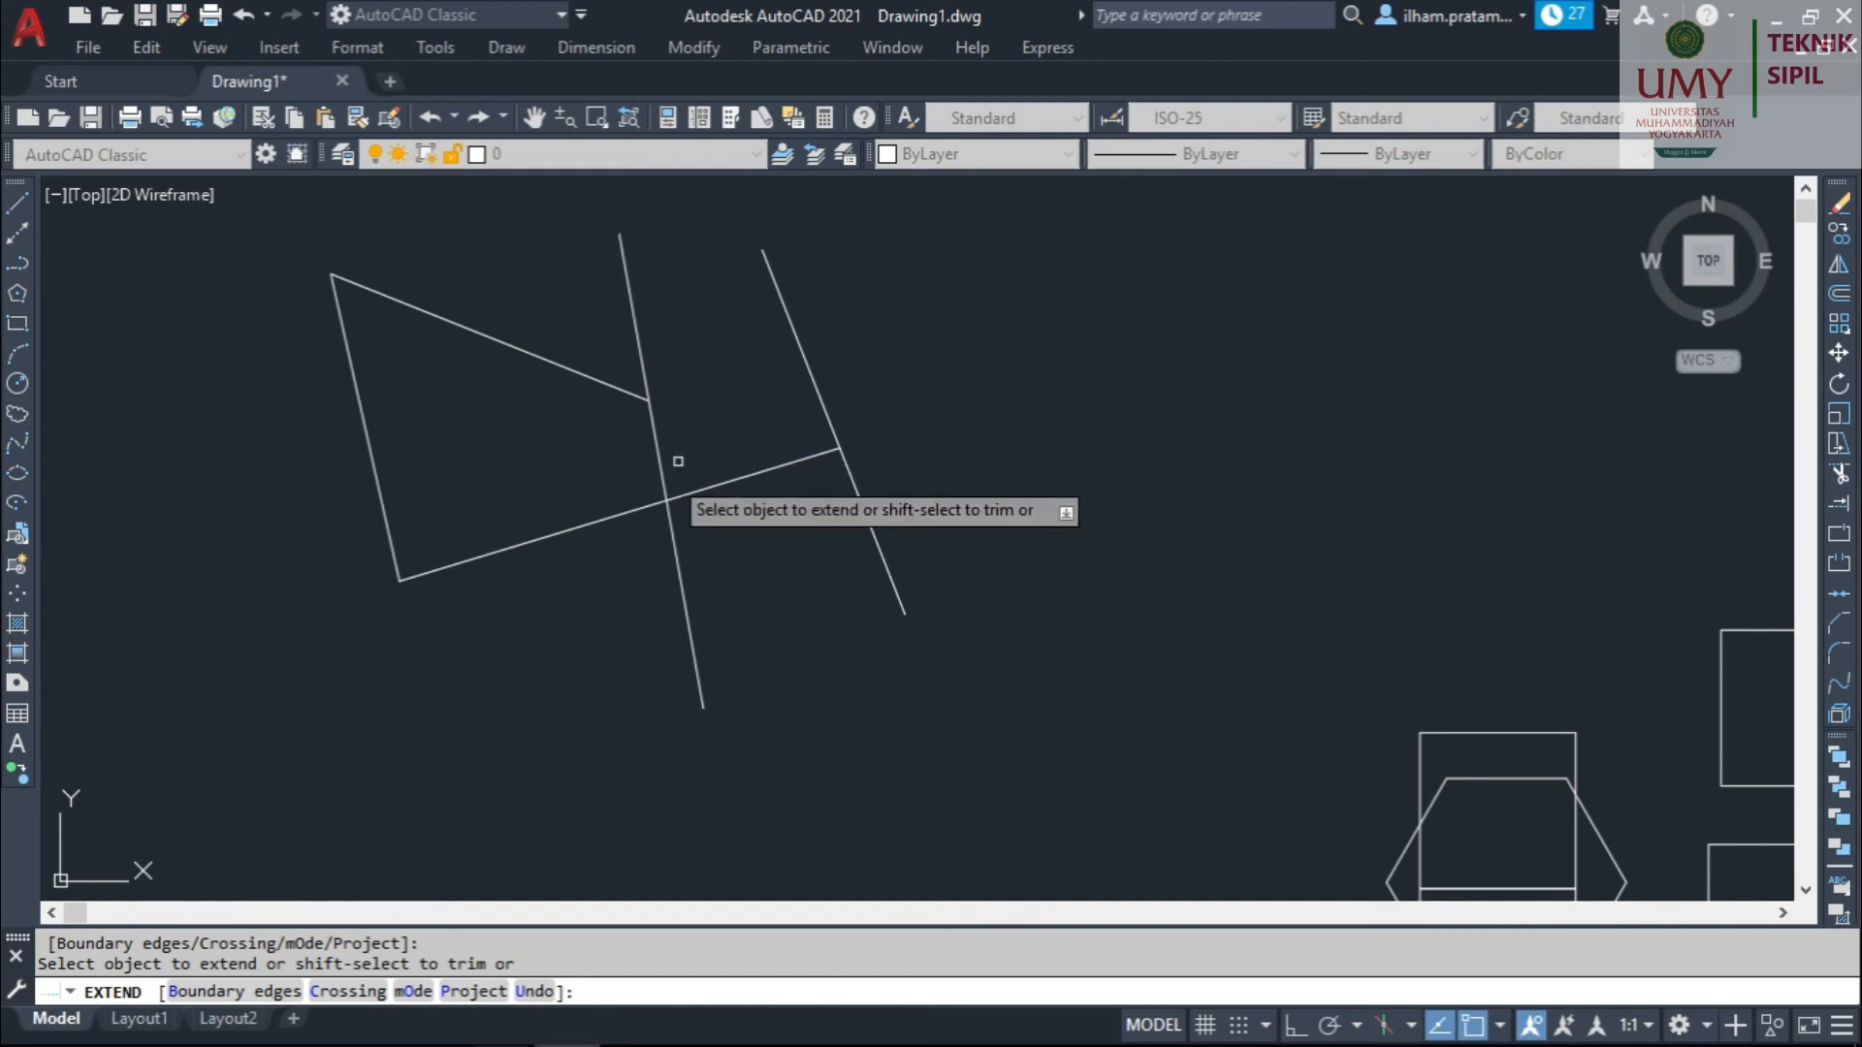
left_click(594, 383)
left_click(771, 459)
left_click(797, 456)
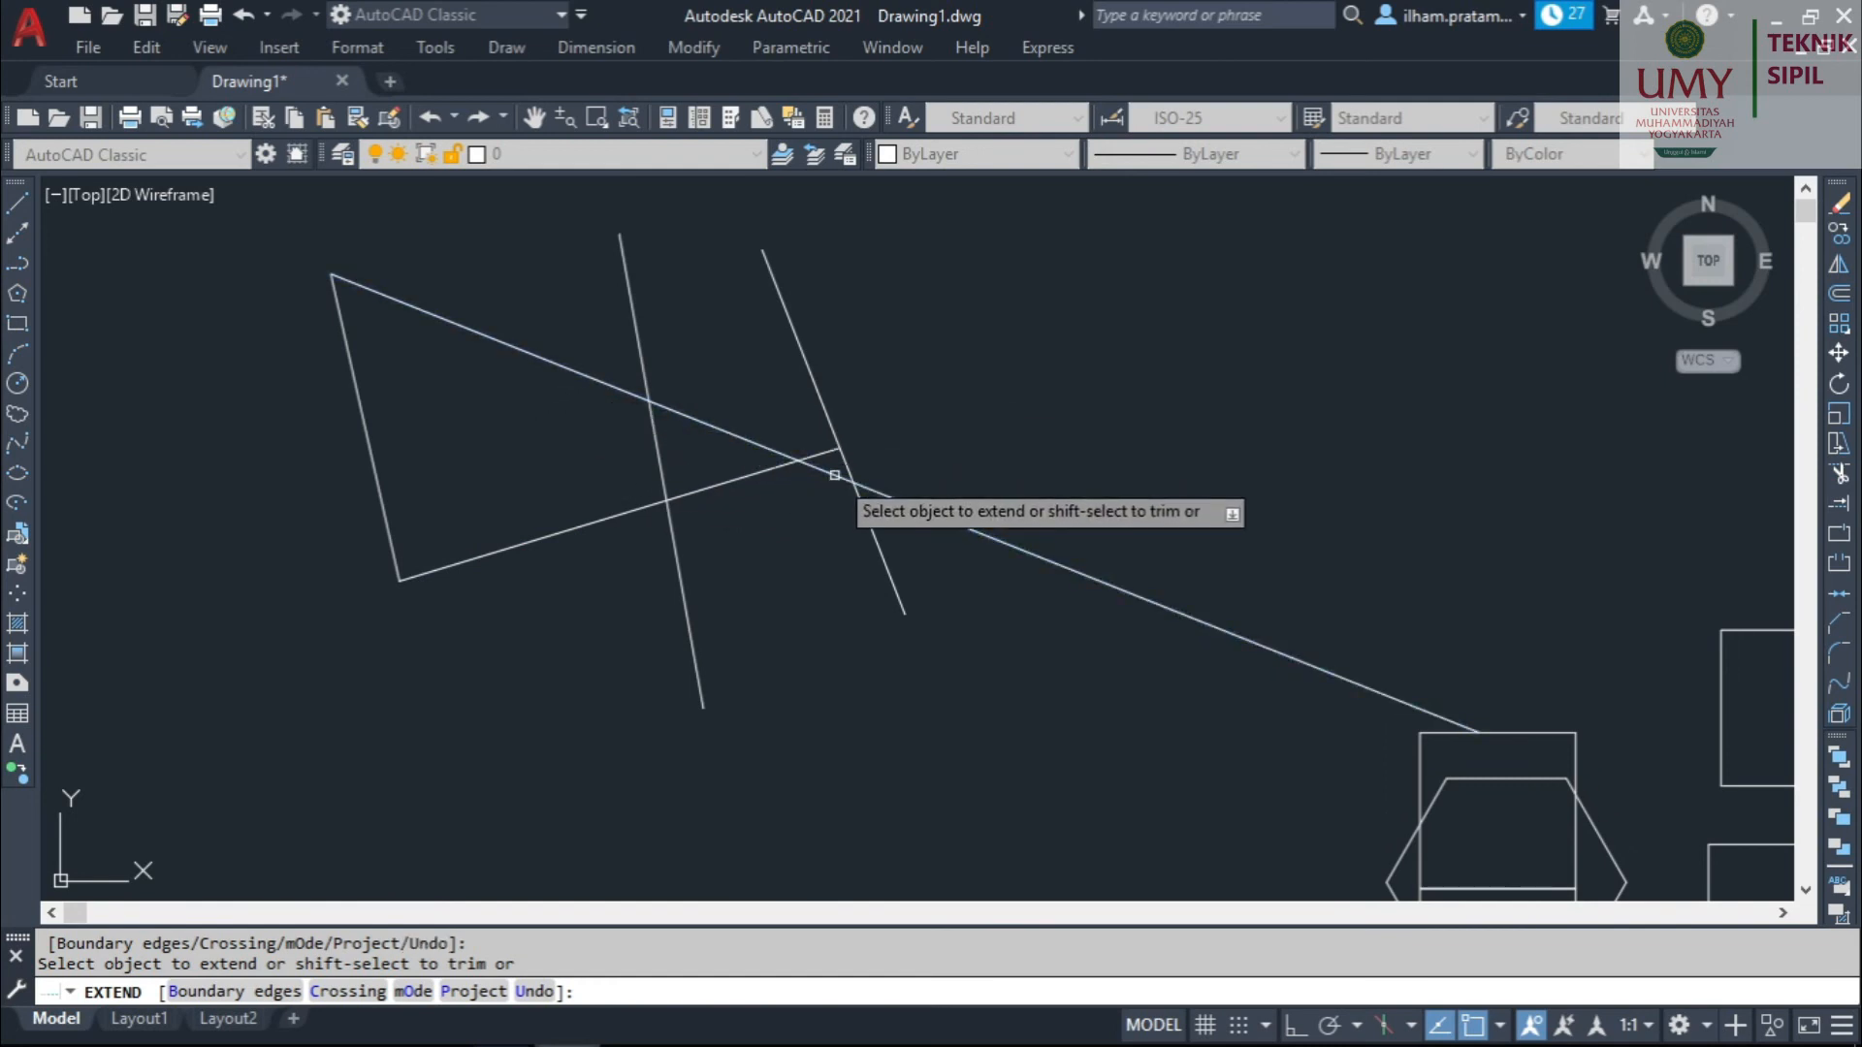
key("Escape")
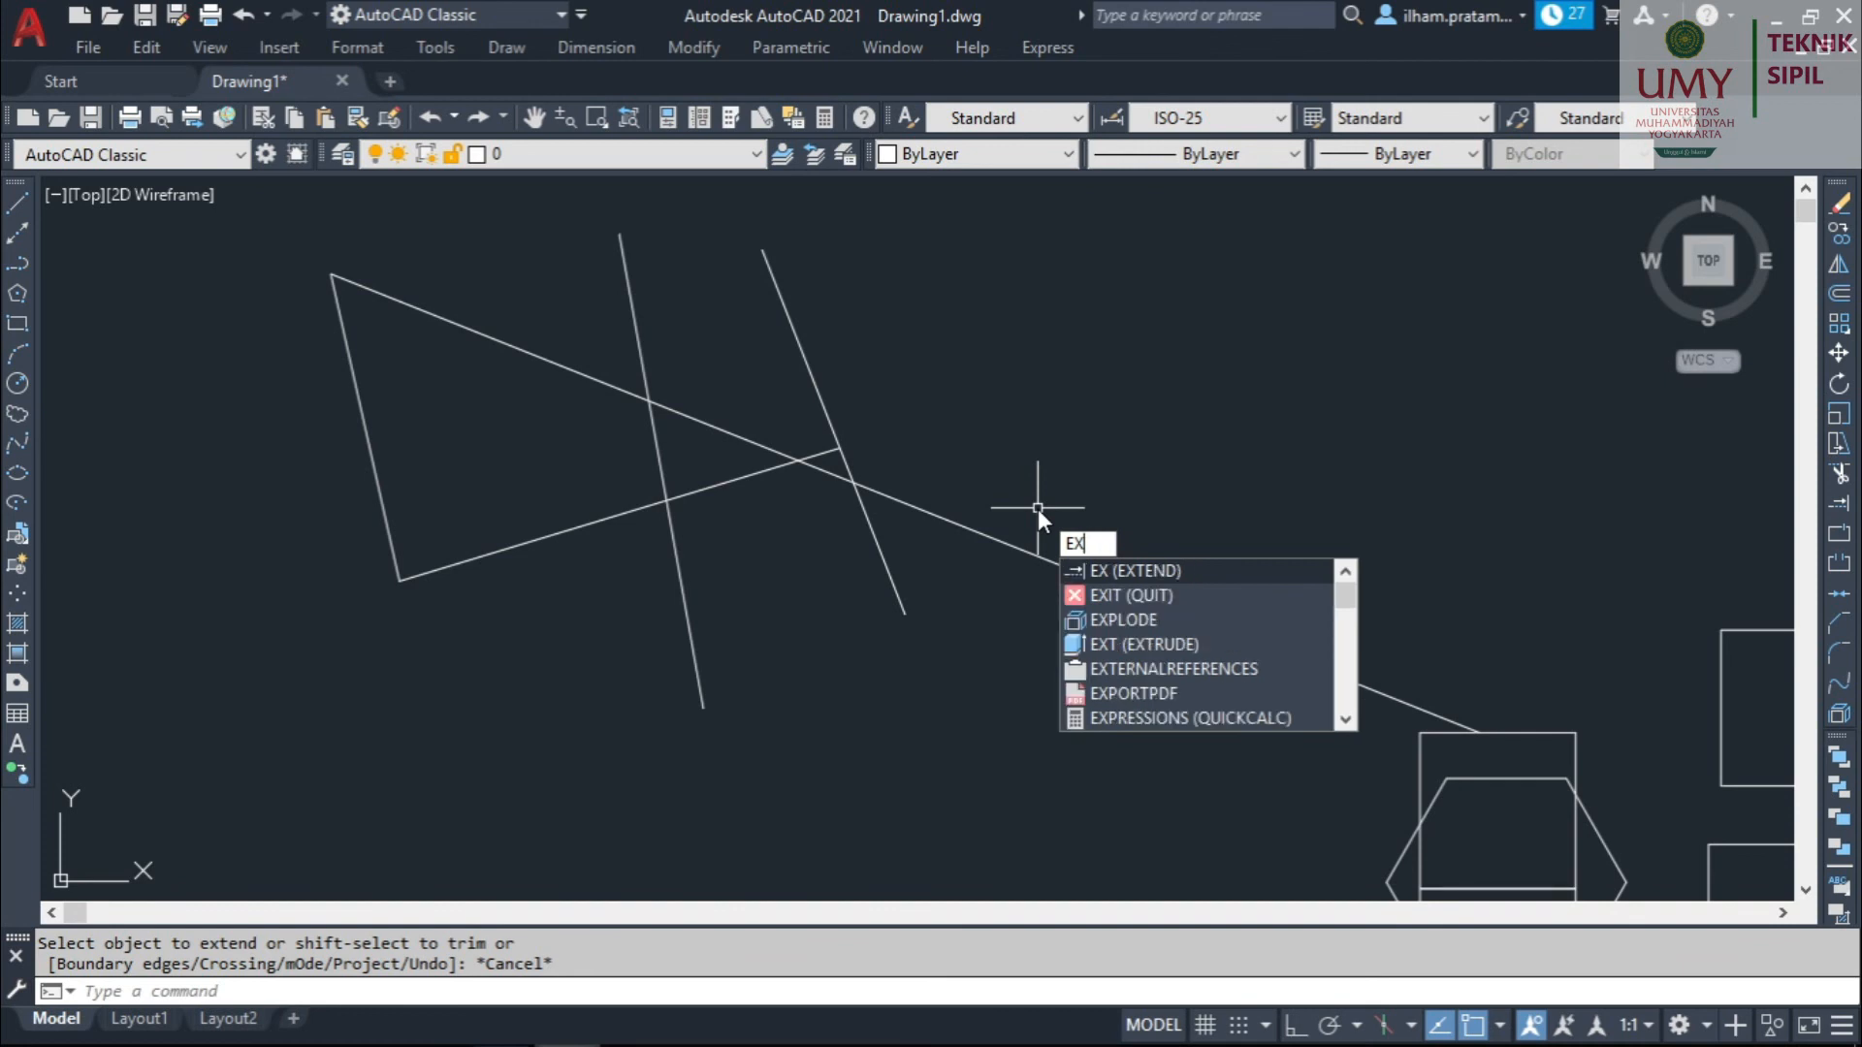
Extend the long sloping line through the hexagon's rectangle to the top edge of the neighbouring overlapping rectangles.
key("Return")
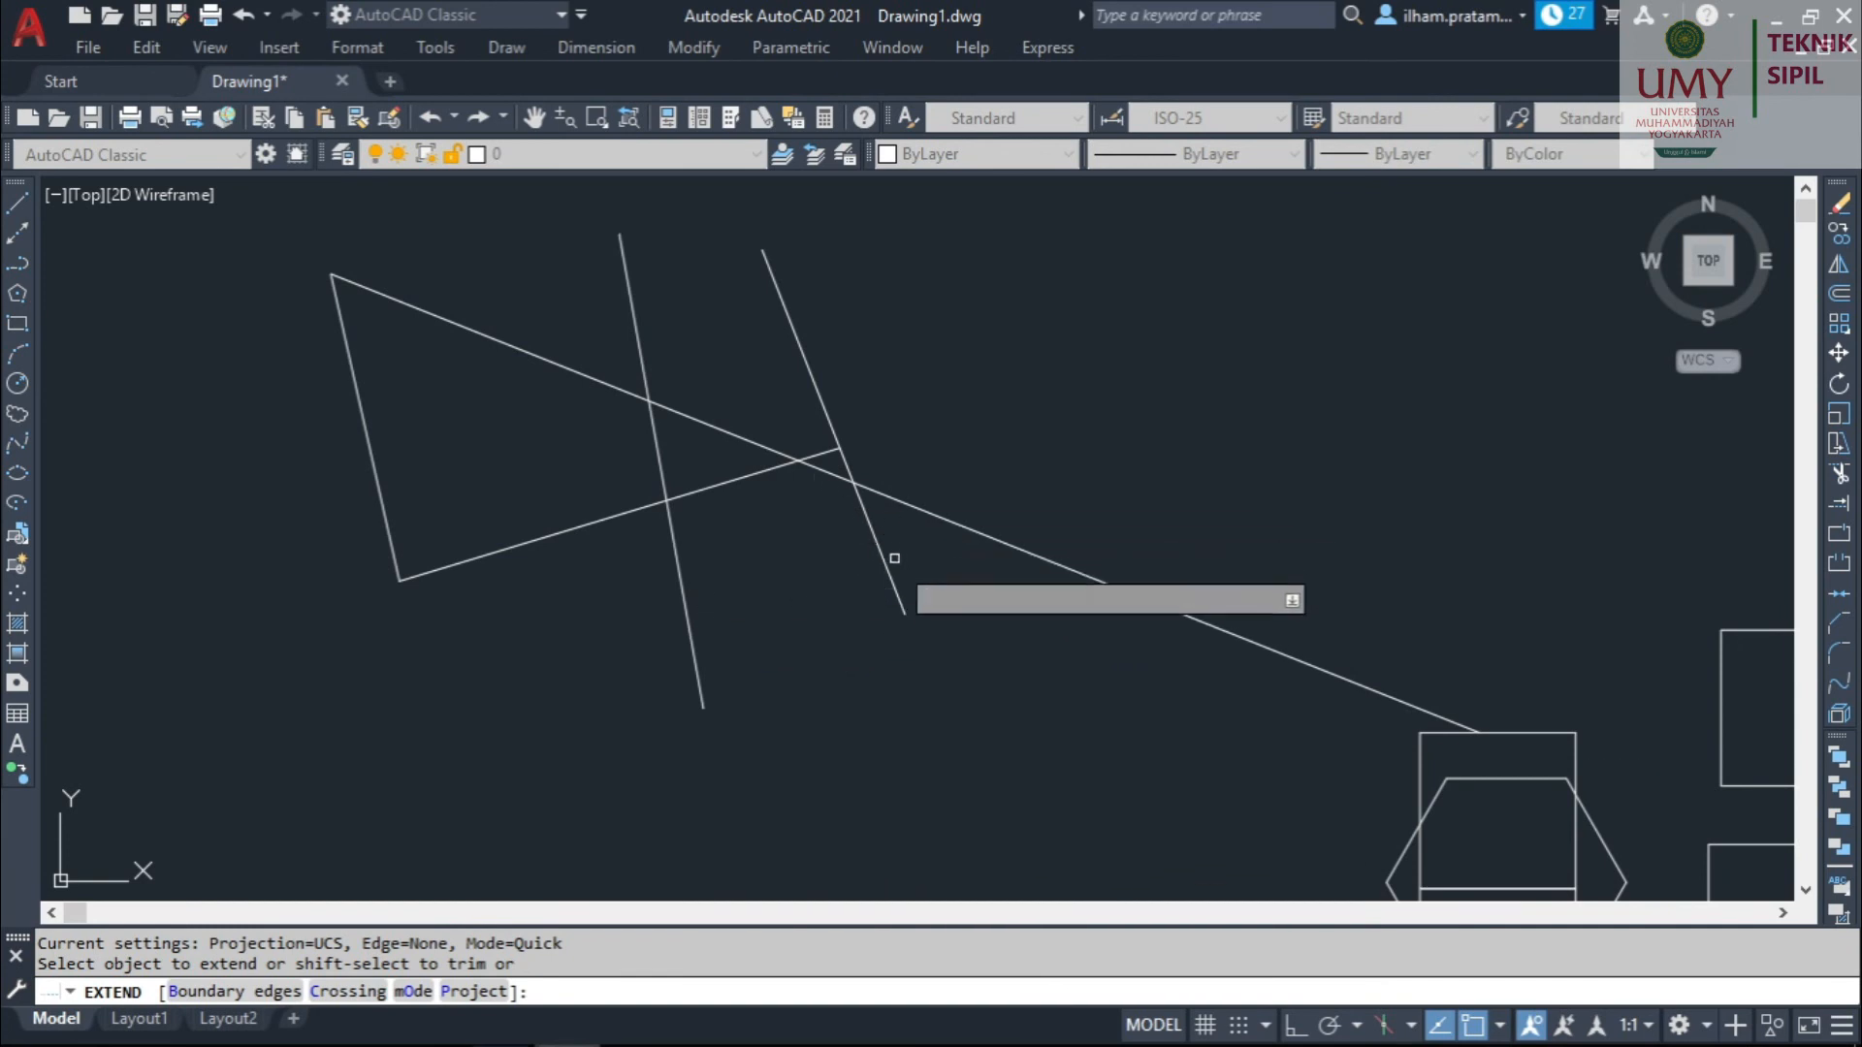
scroll(890, 572, "down", 5)
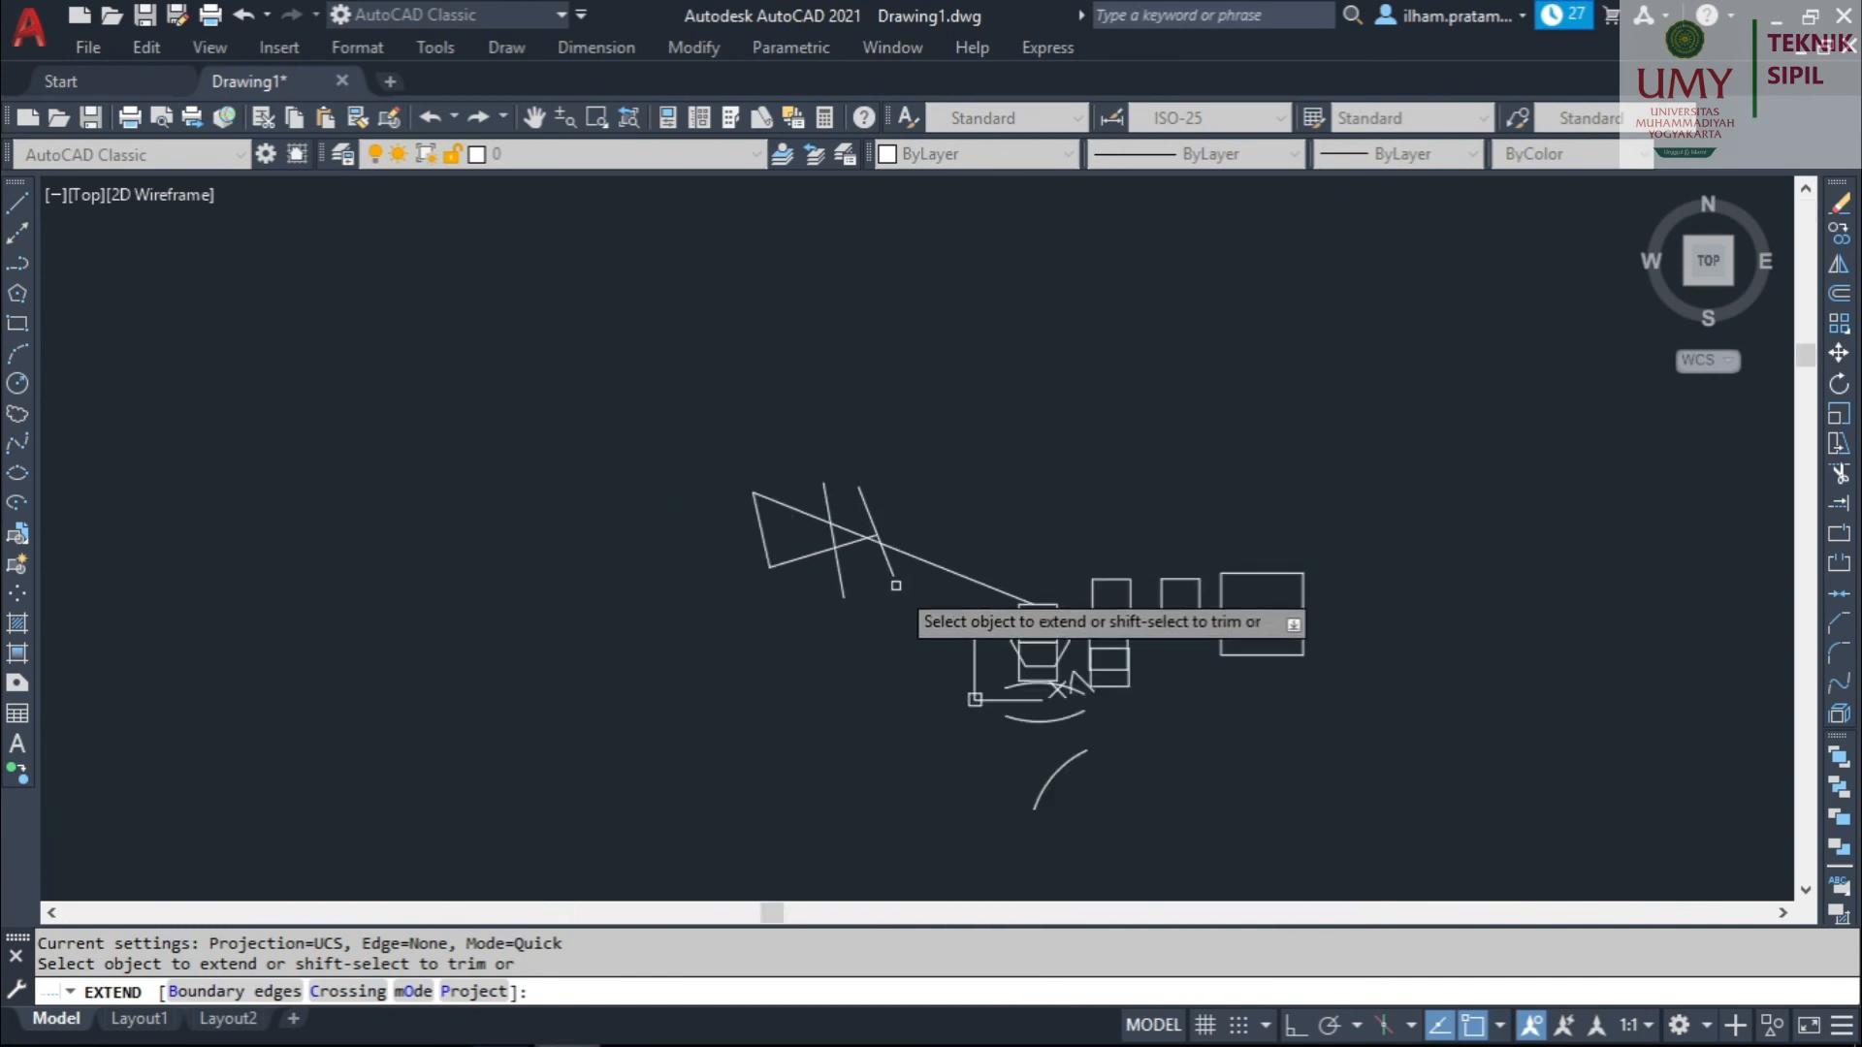
scroll(1030, 598, "up", 2)
scroll(1027, 612, "up", 2)
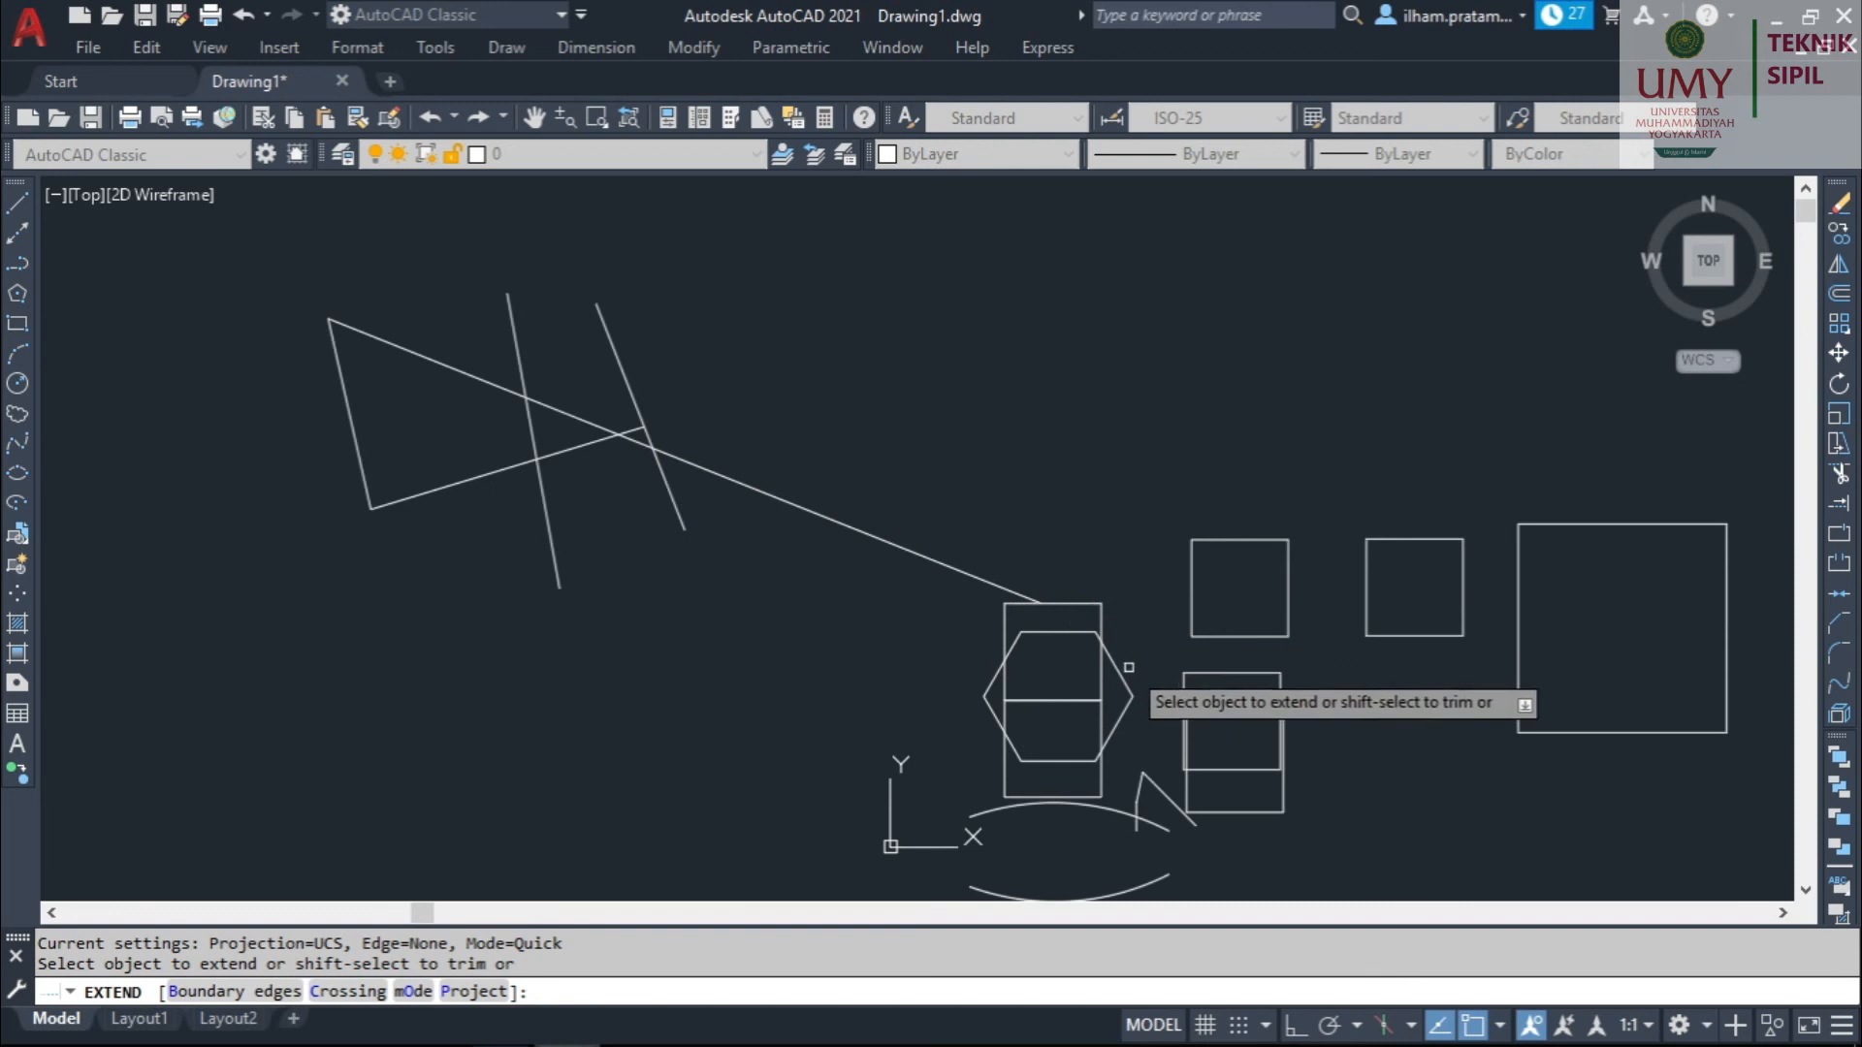
left_click(1001, 583)
scroll(1094, 638, "up", 3)
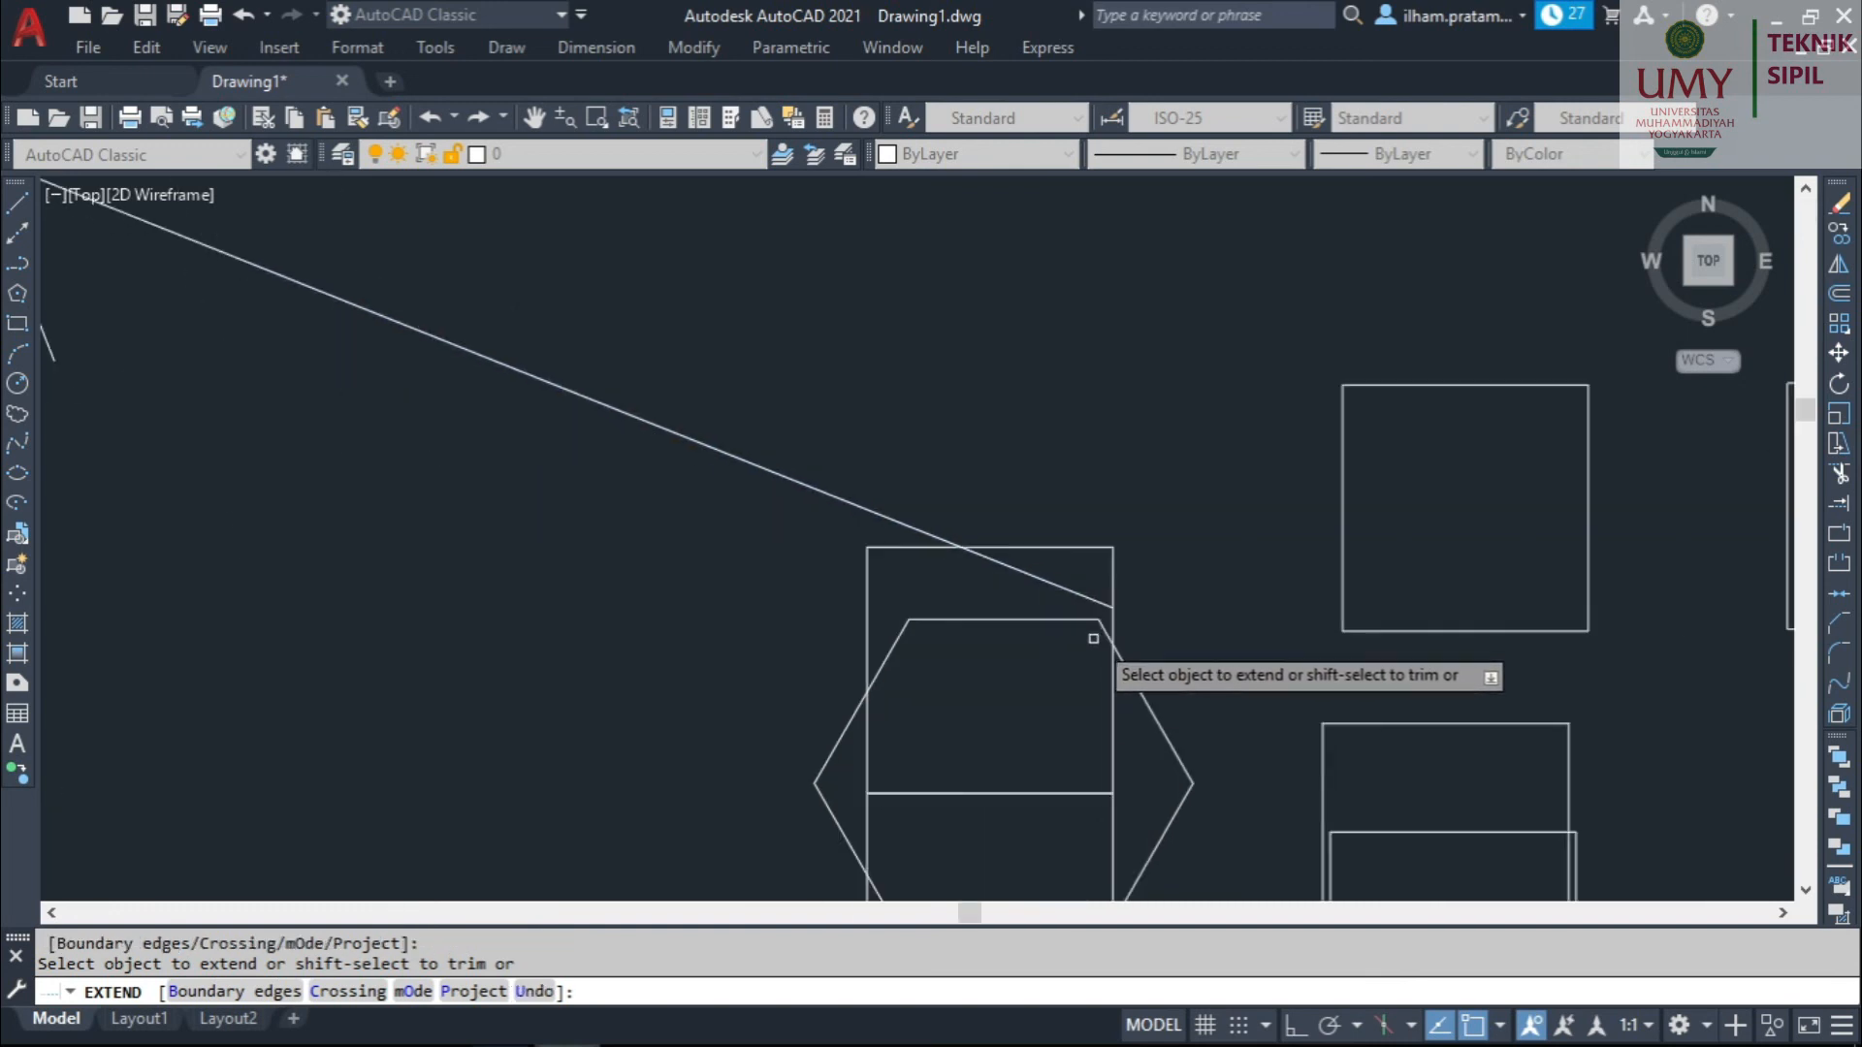
left_click(1093, 600)
key("Escape")
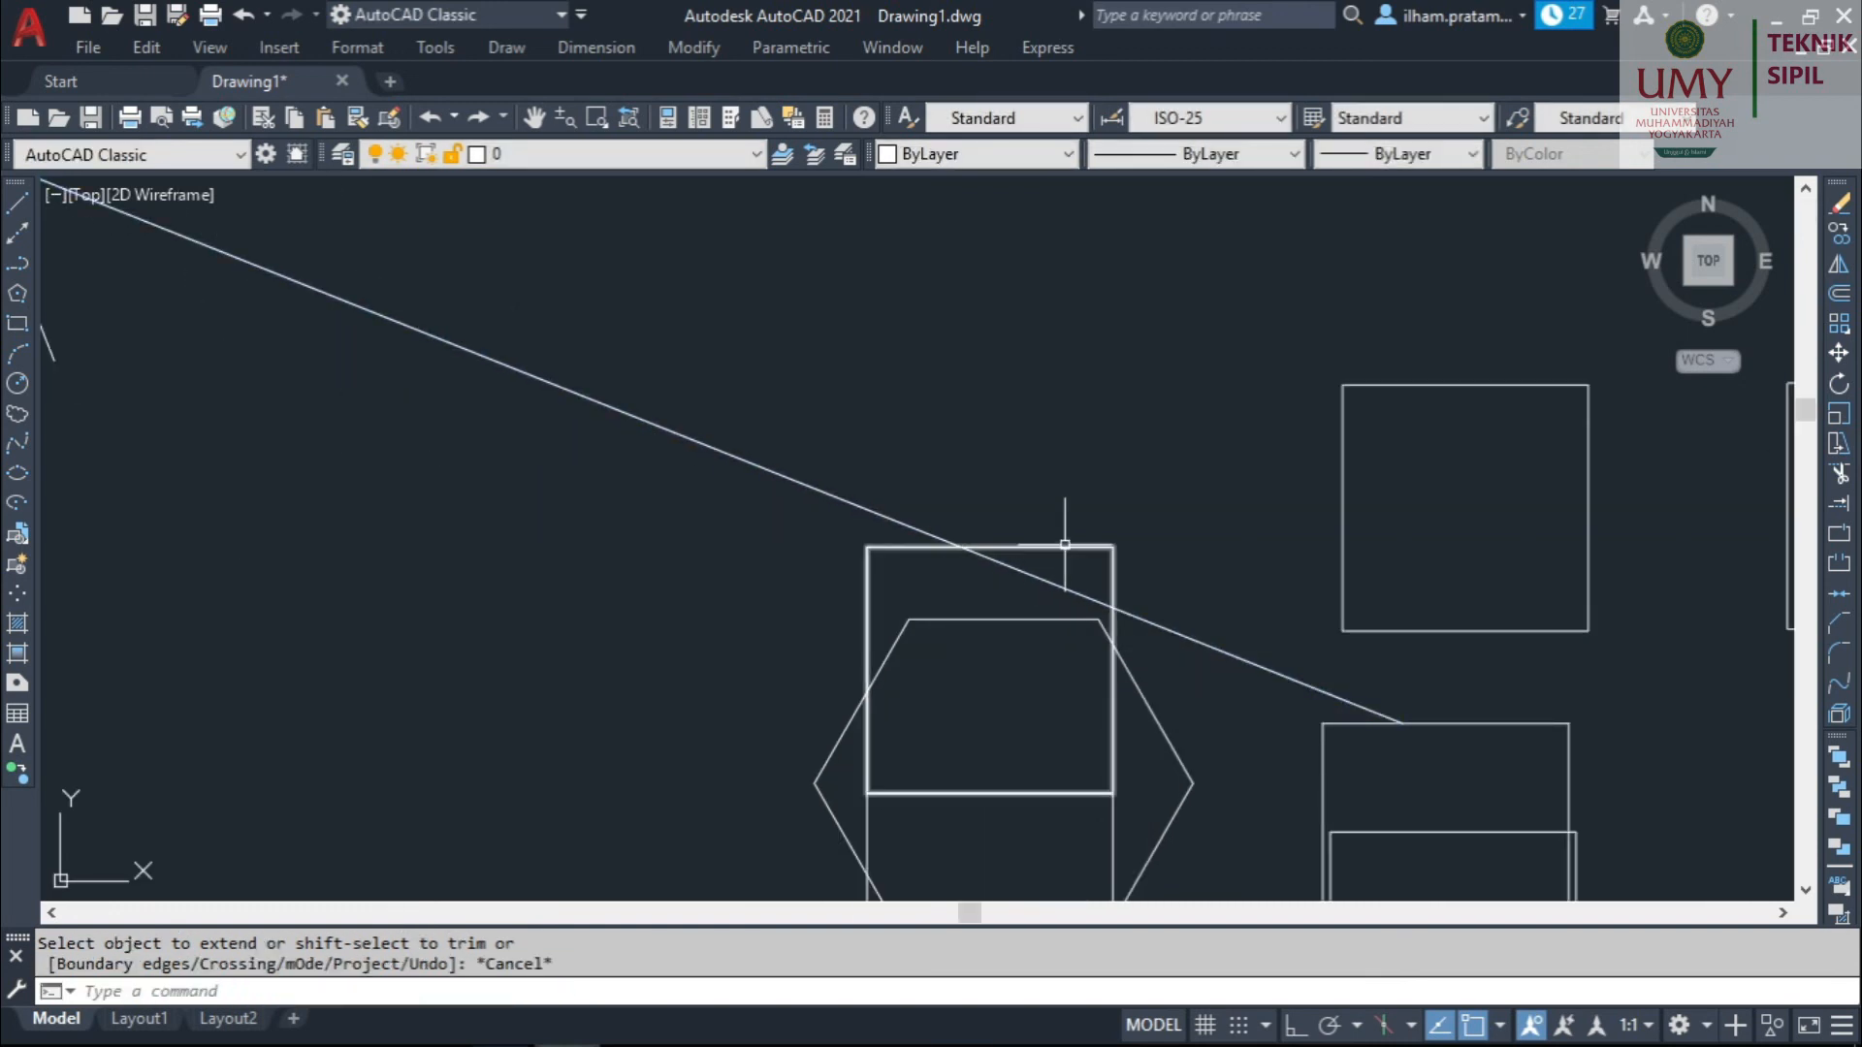
Draw a short, nearly vertical line in the empty area above the hexagon.
scroll(1026, 470, "down", 4)
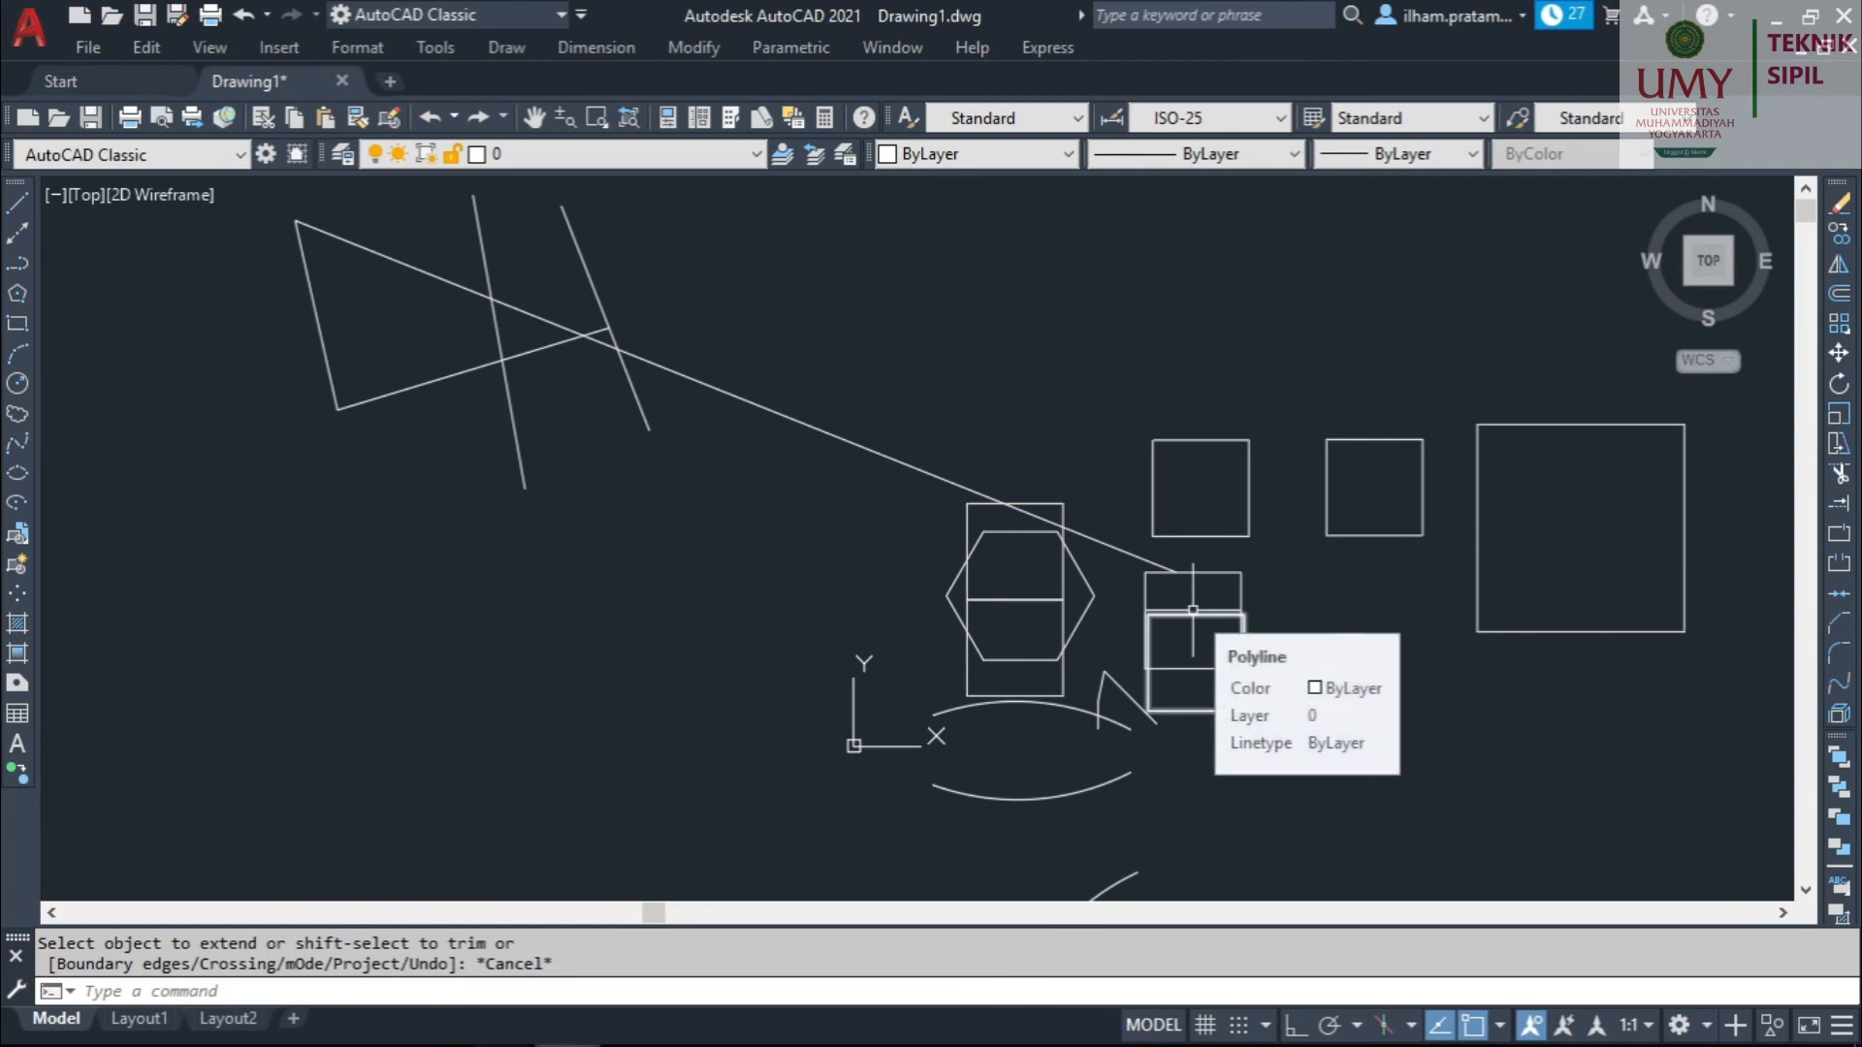
type("L")
key("Return")
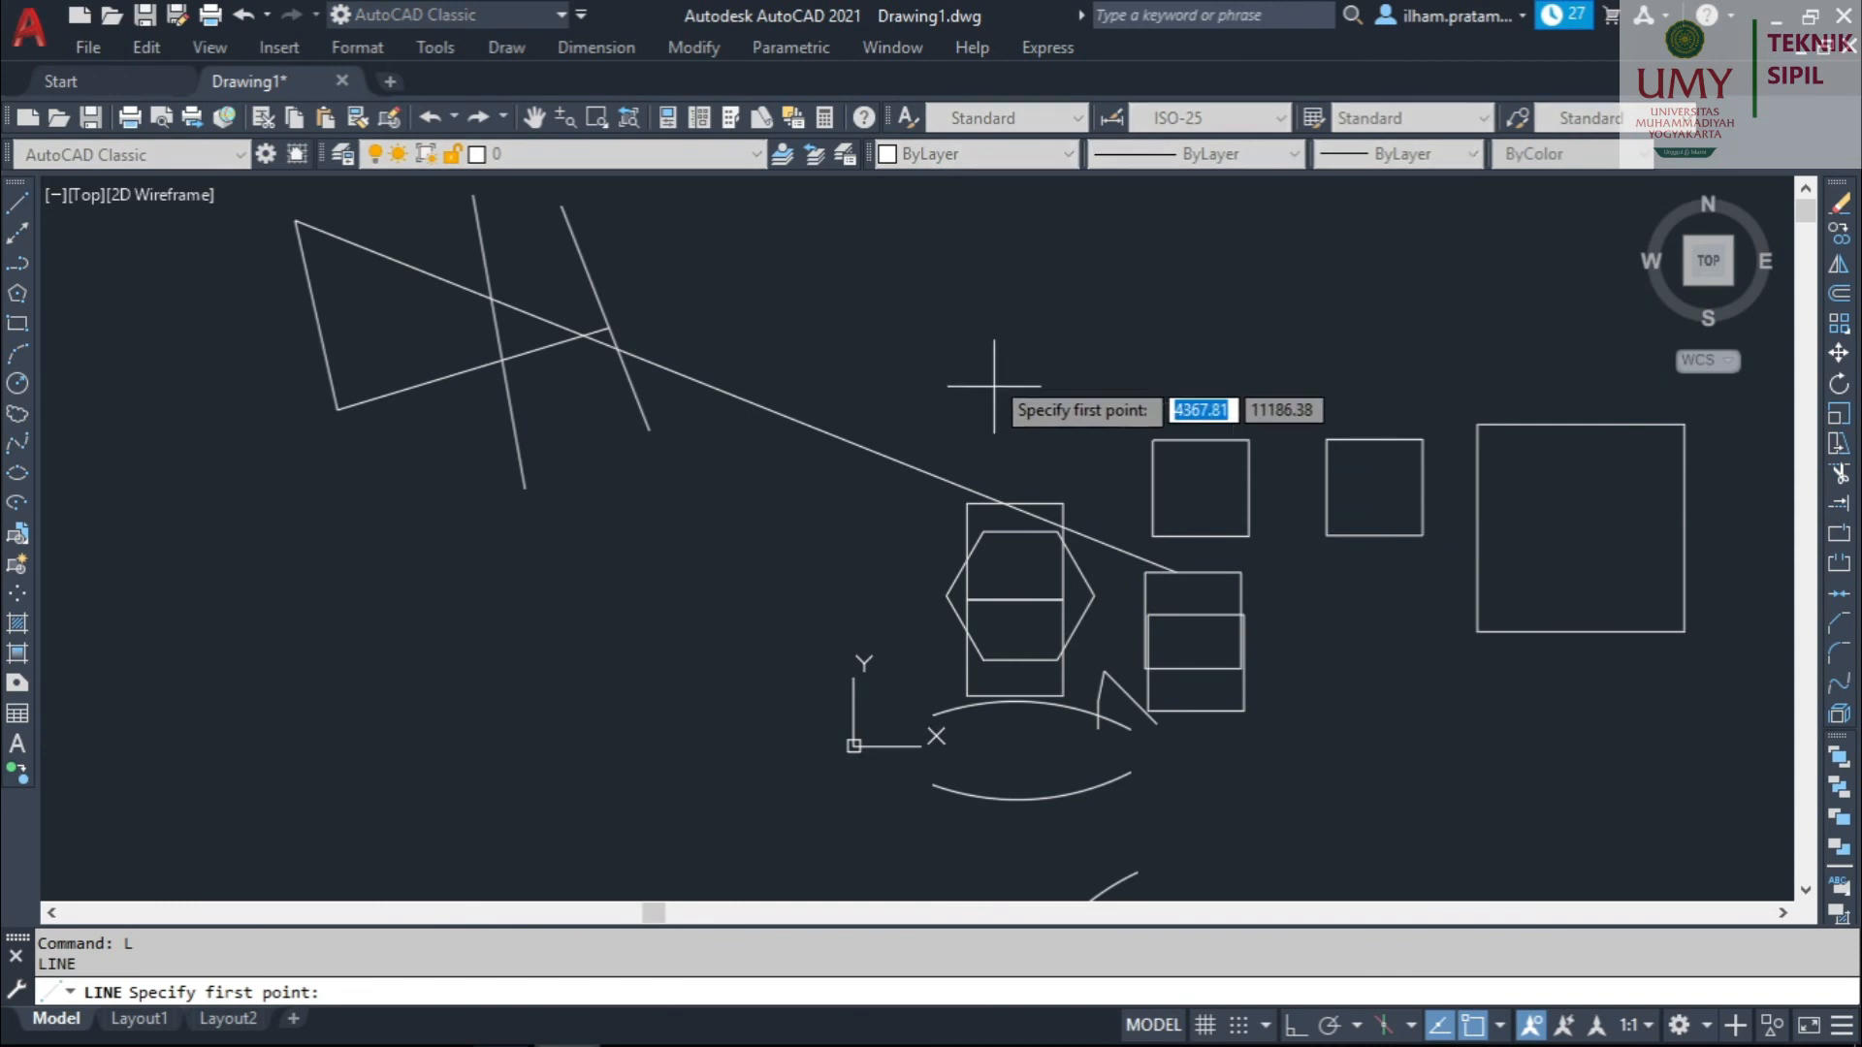
left_click(999, 229)
left_click(1010, 389)
key("Escape")
Draw a gently rising line starting just to the lower right of the nearly vertical line's bottom end.
scroll(1014, 459, "up", 2)
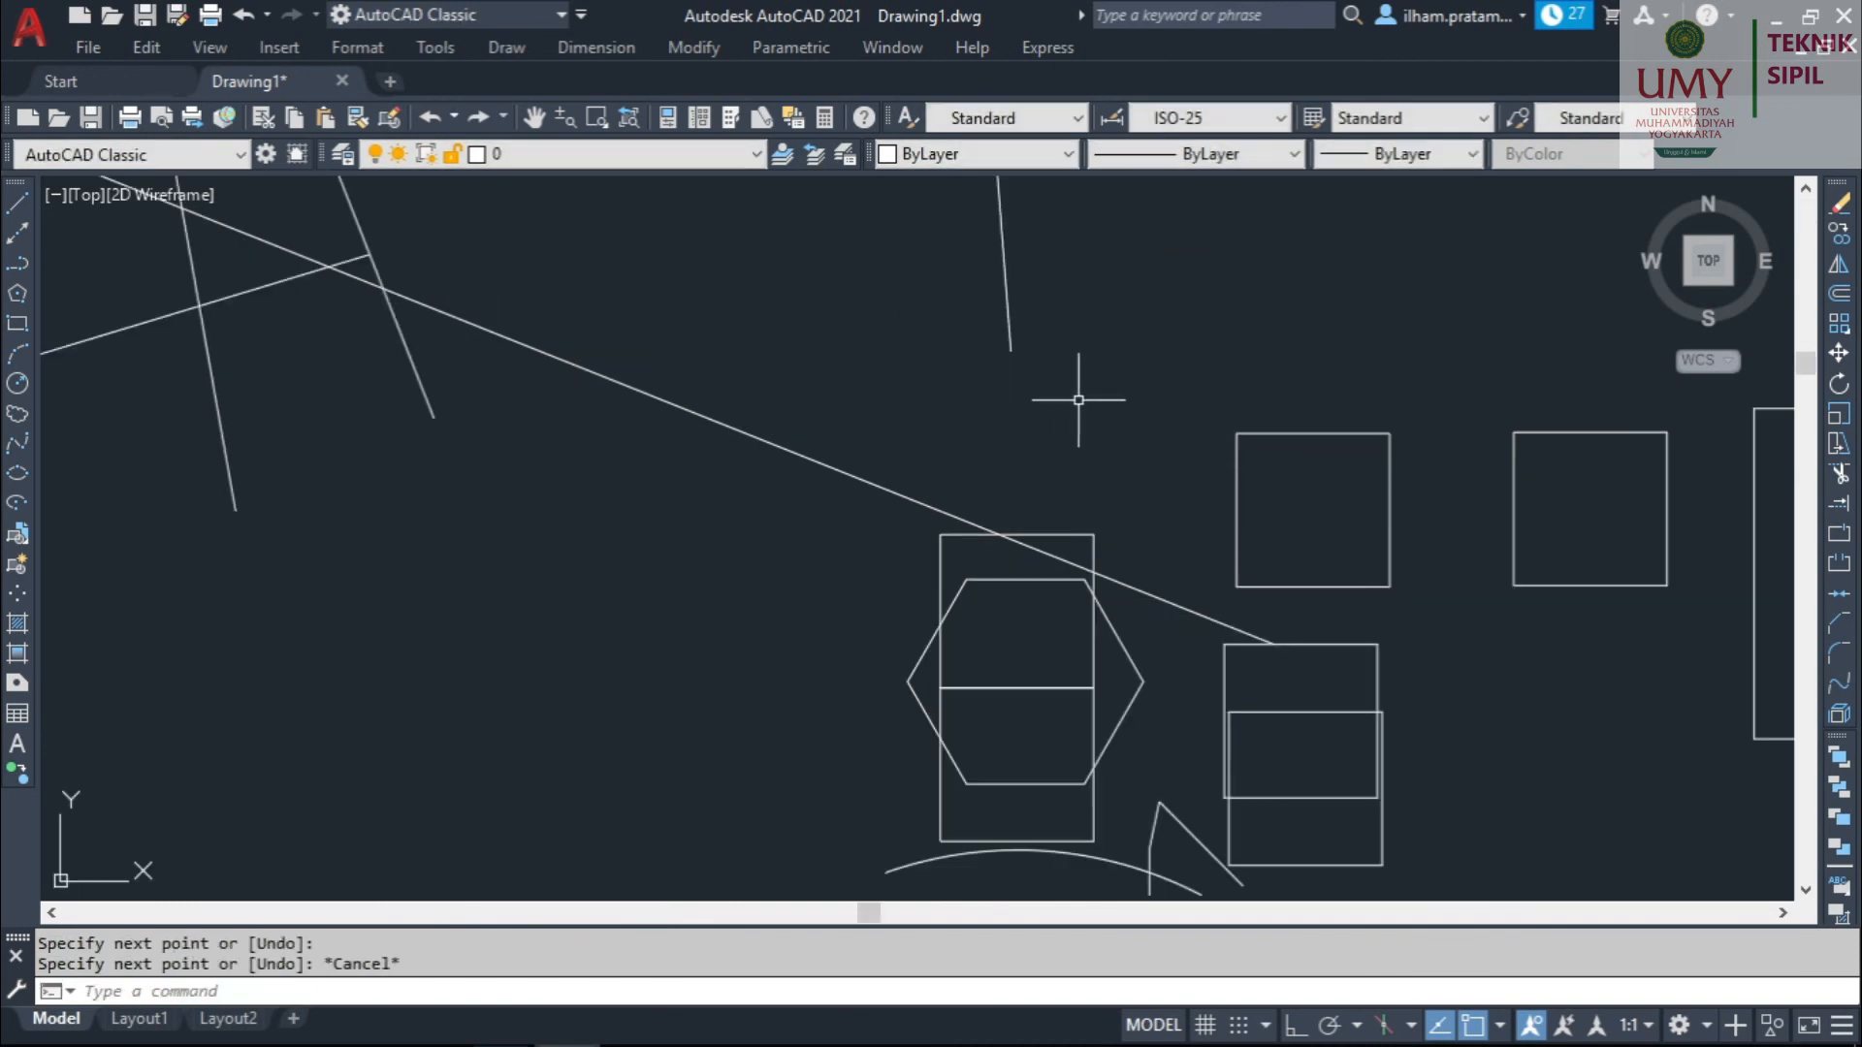
type("L")
key("Return")
left_click(1057, 408)
key("Escape")
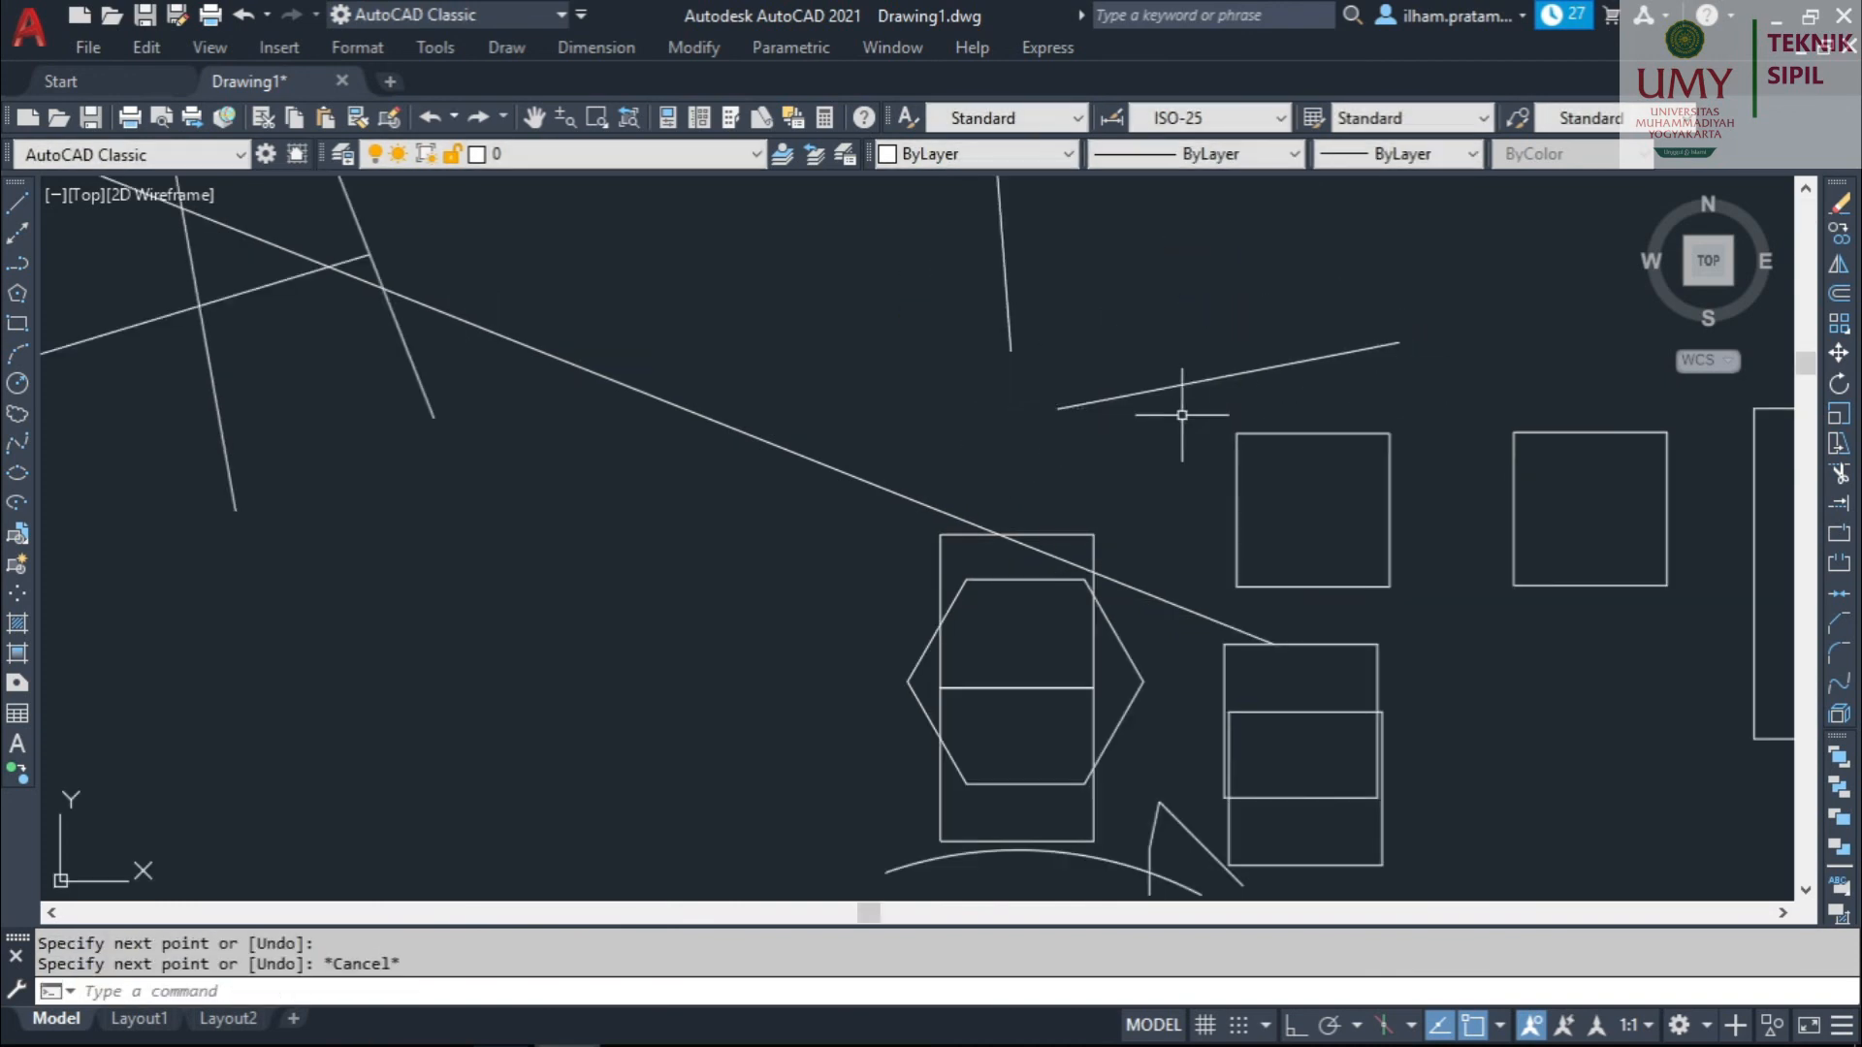
Move the gently rising line so its left end meets the bottom end of the nearly vertical line.
left_click(1165, 425)
left_click(1119, 312)
key("Escape")
left_click(1138, 466)
left_click(1076, 328)
type("M")
key("Return")
left_click(1057, 408)
key("Escape")
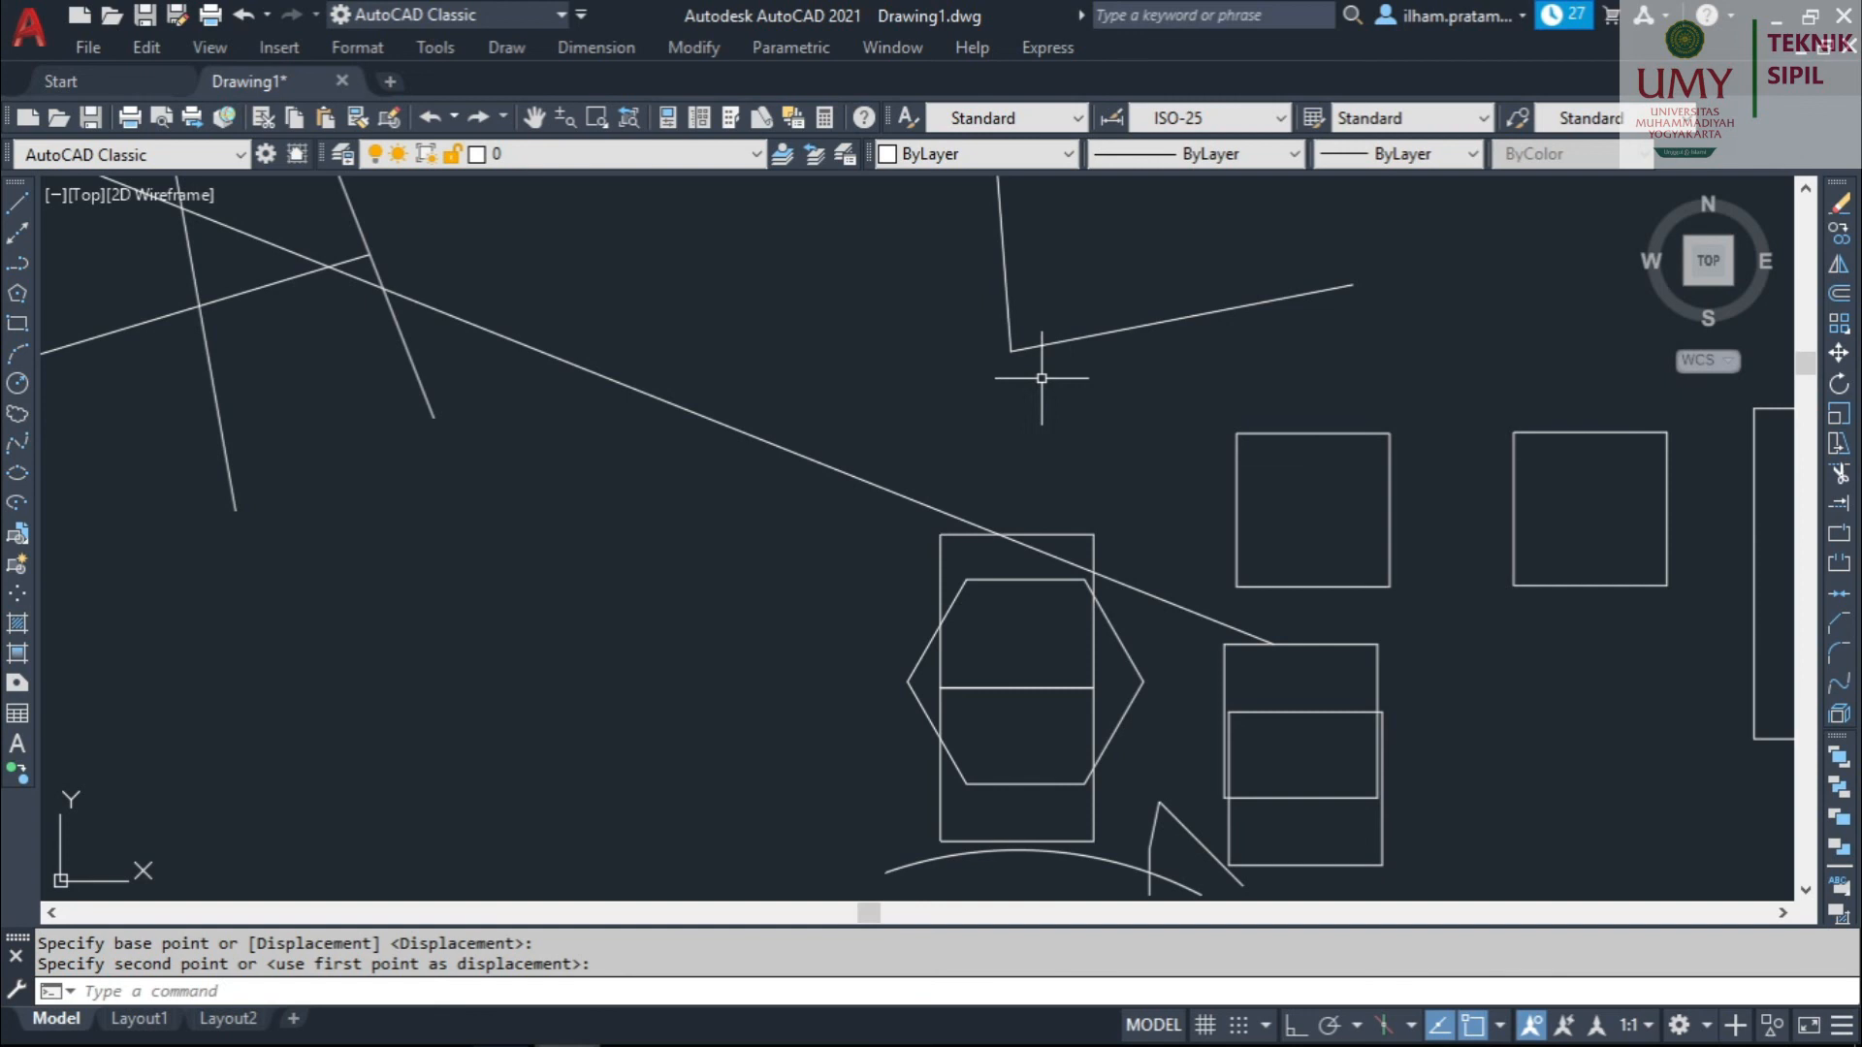
Move the gently rising line slightly down to leave a gap below the nearly vertical line.
left_click(1135, 388)
left_click(1098, 287)
type("M")
key("Return")
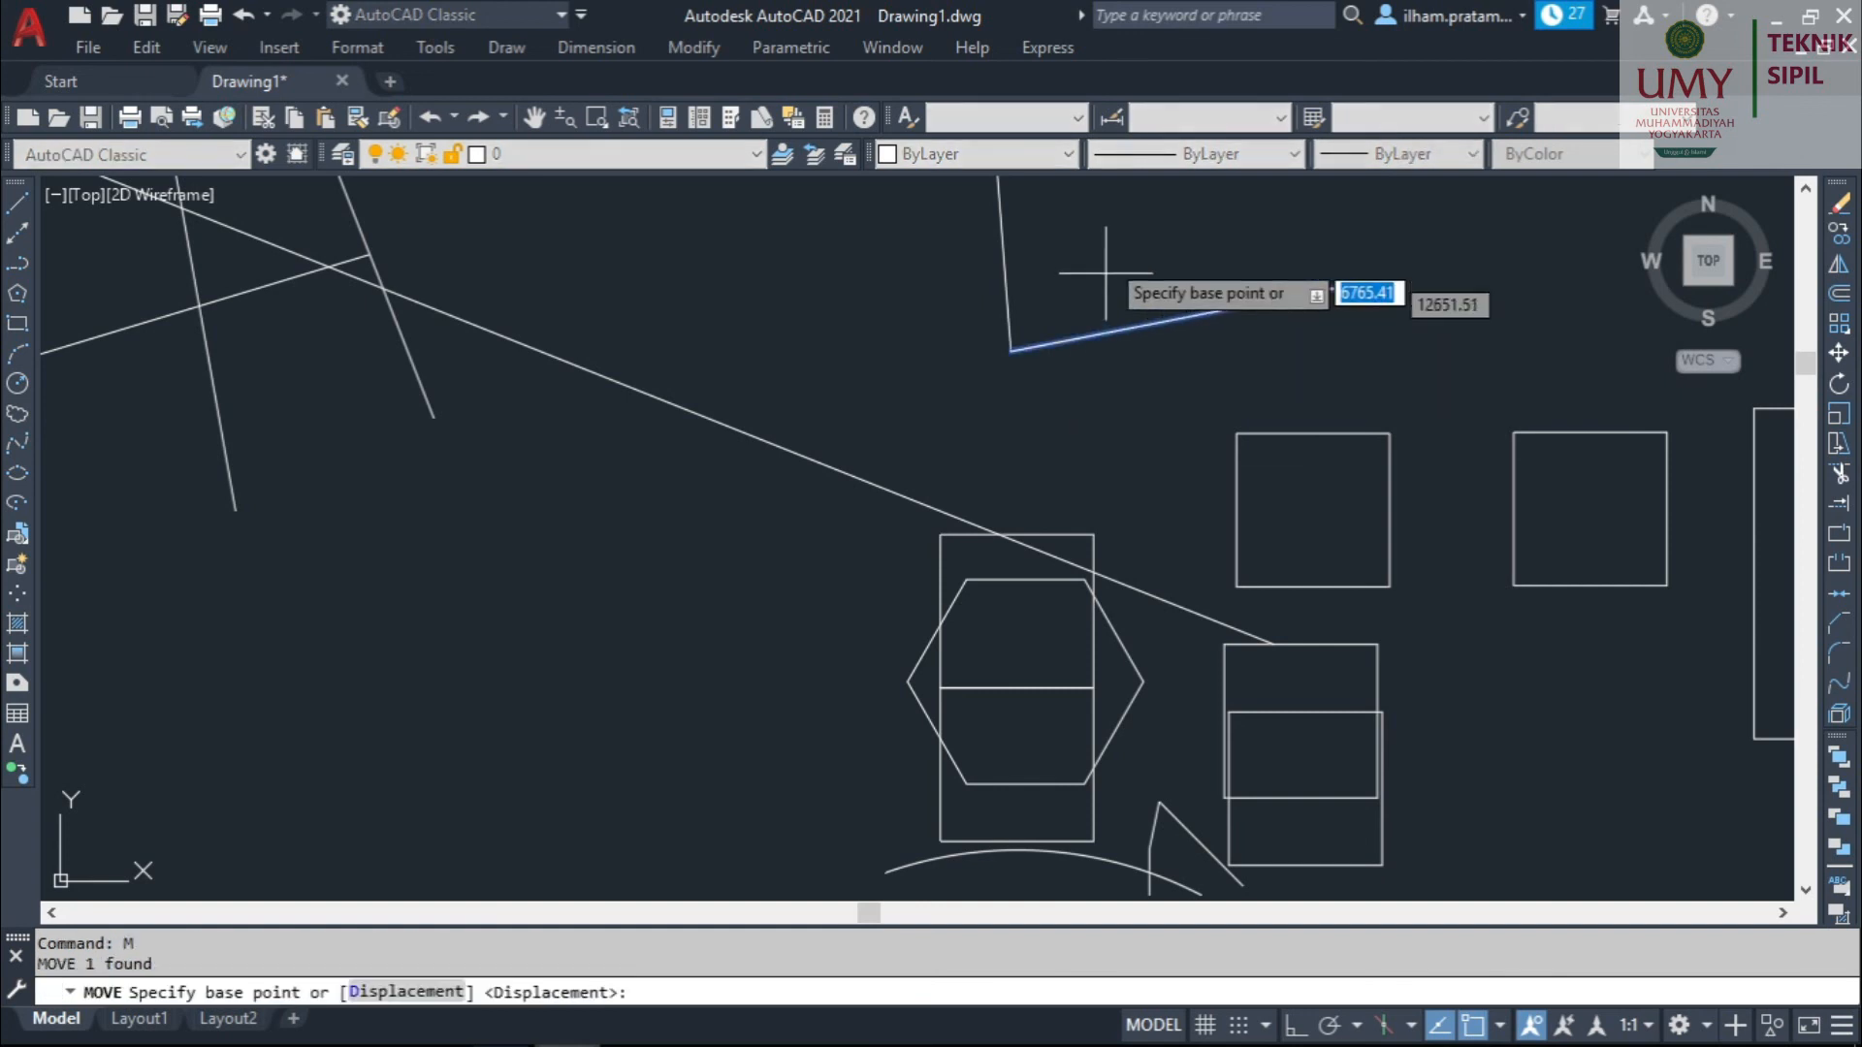
left_click(1107, 259)
key("Escape")
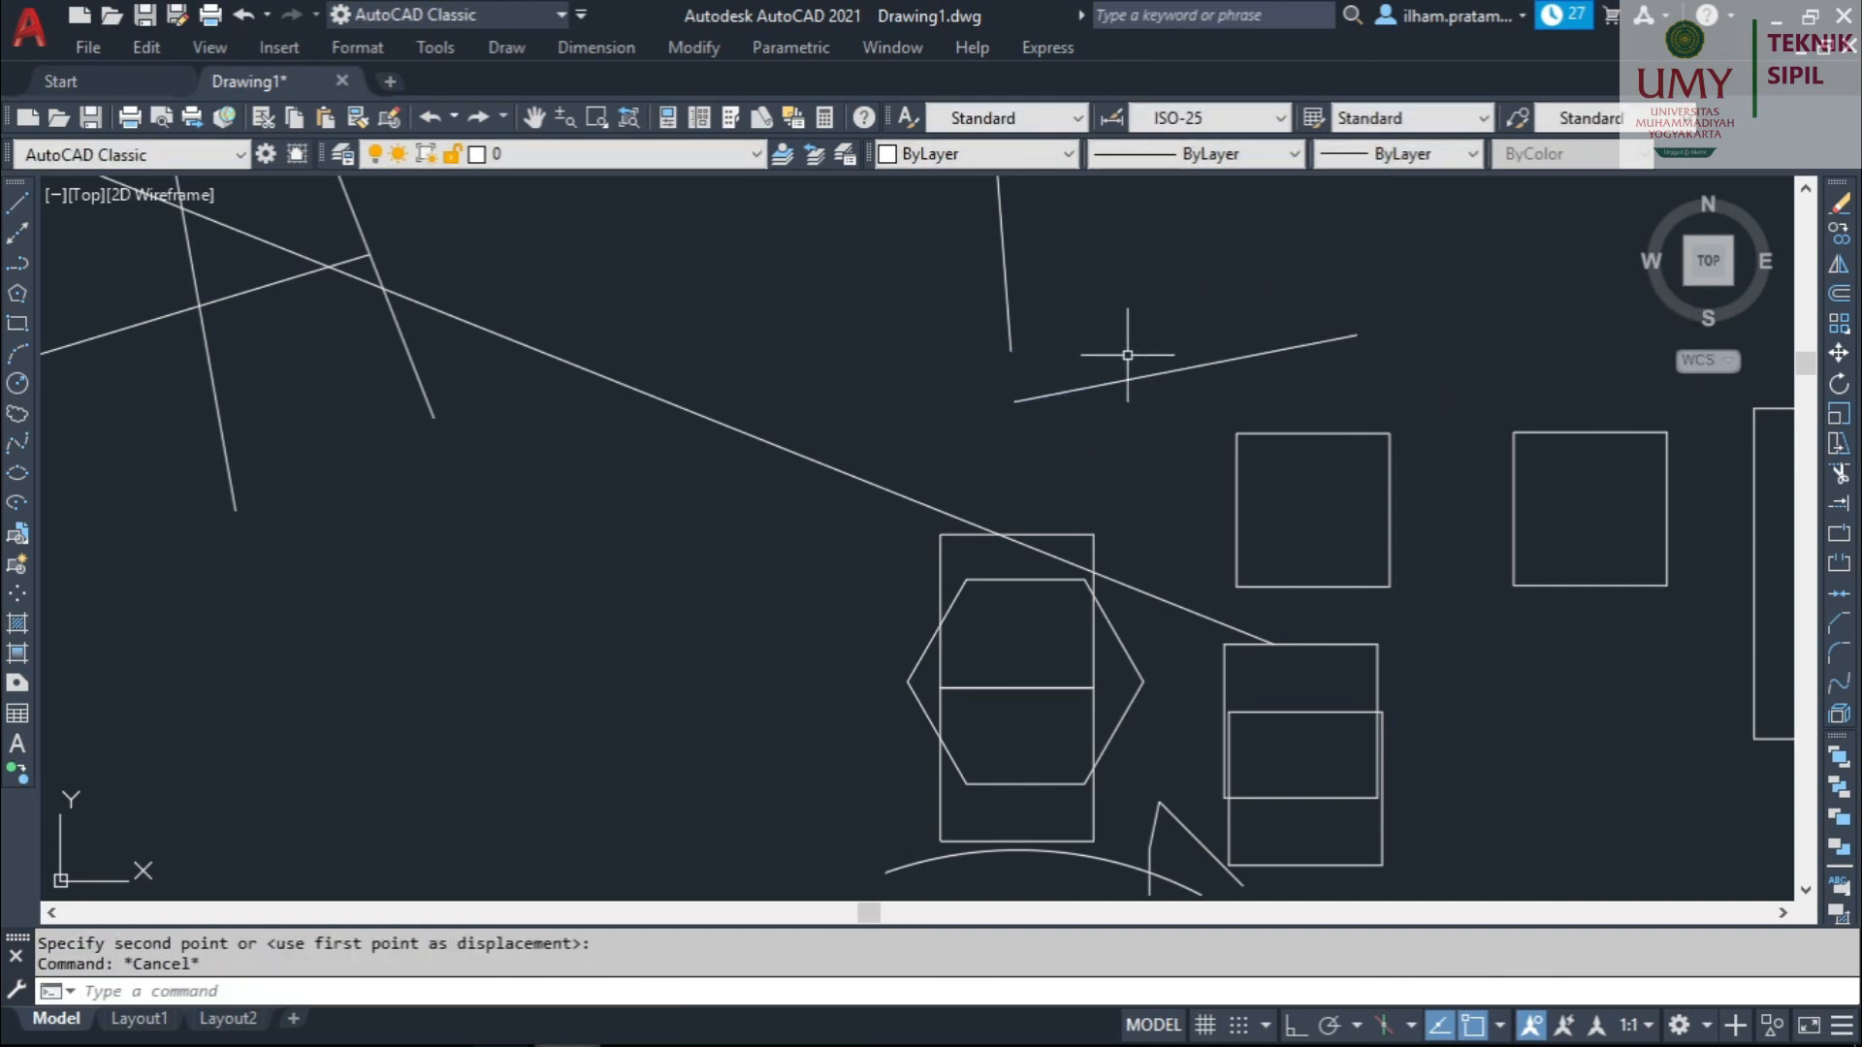
Join the nearly vertical line and the gently rising line into a sharp corner using Fillet with radius 0.
type("F")
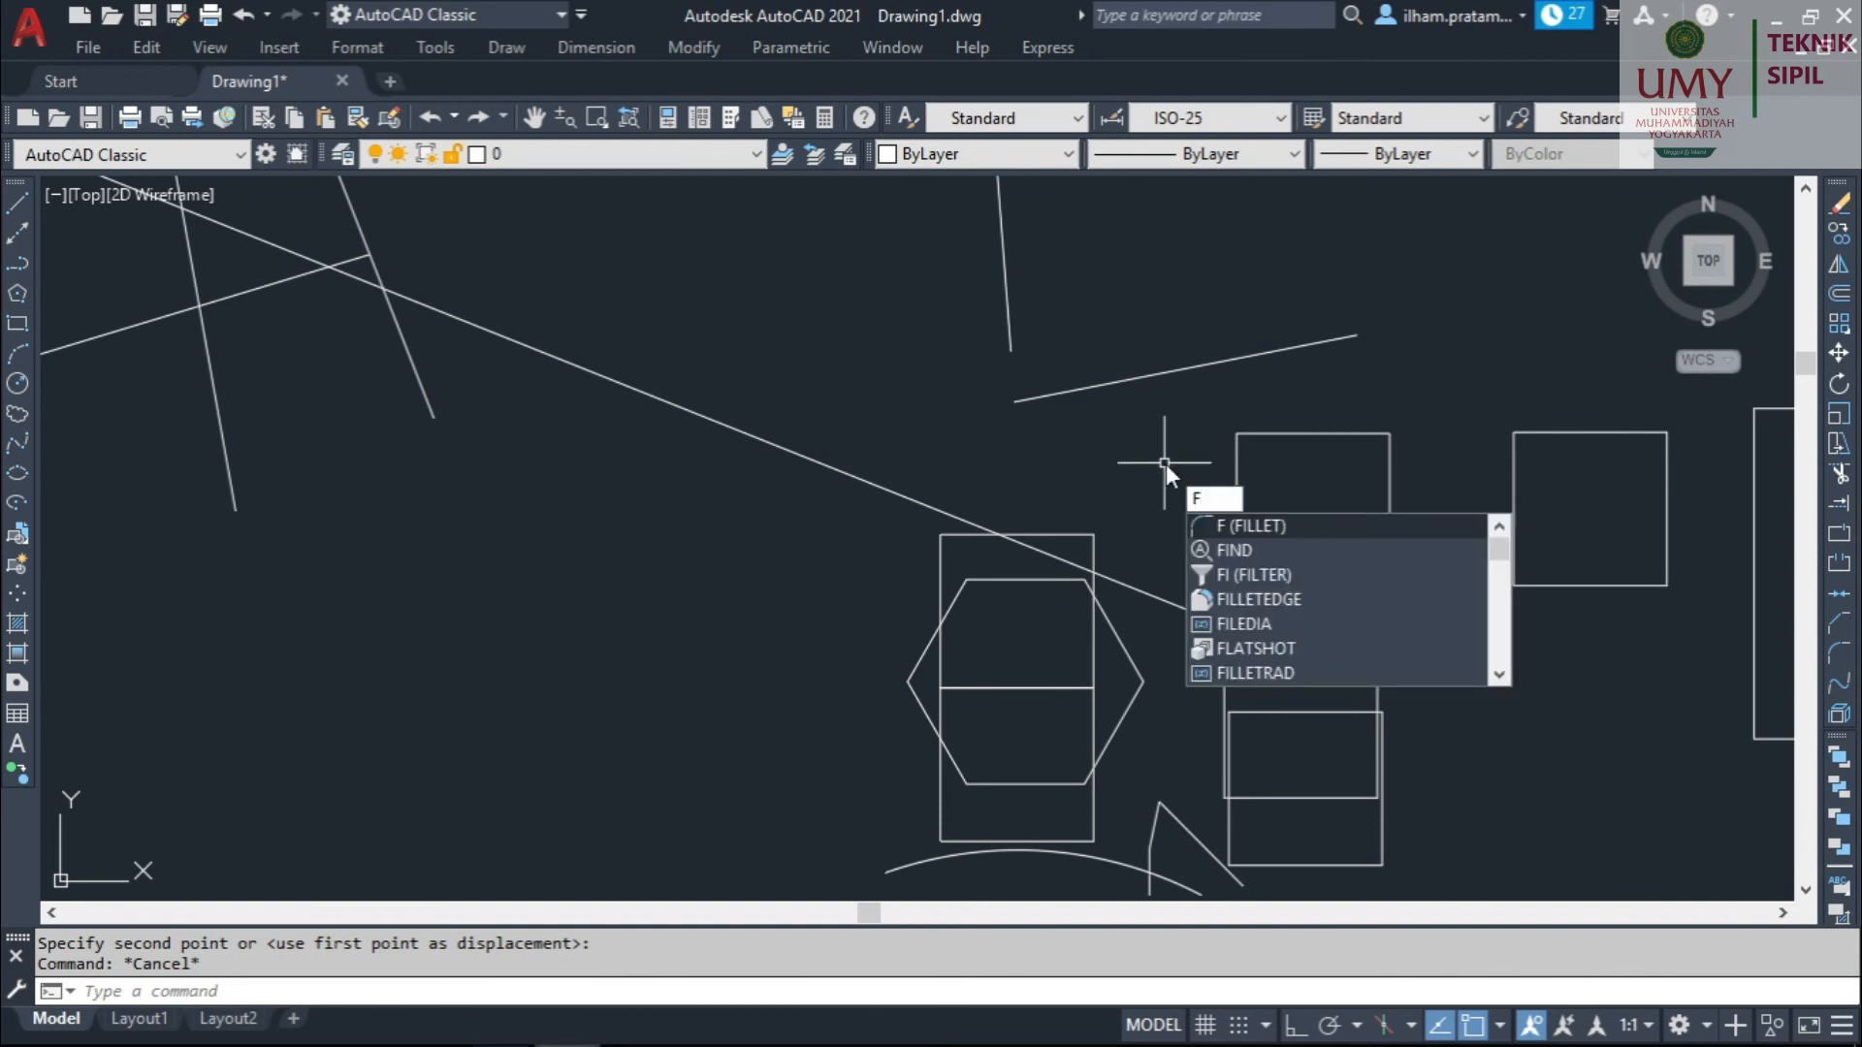
key("Return")
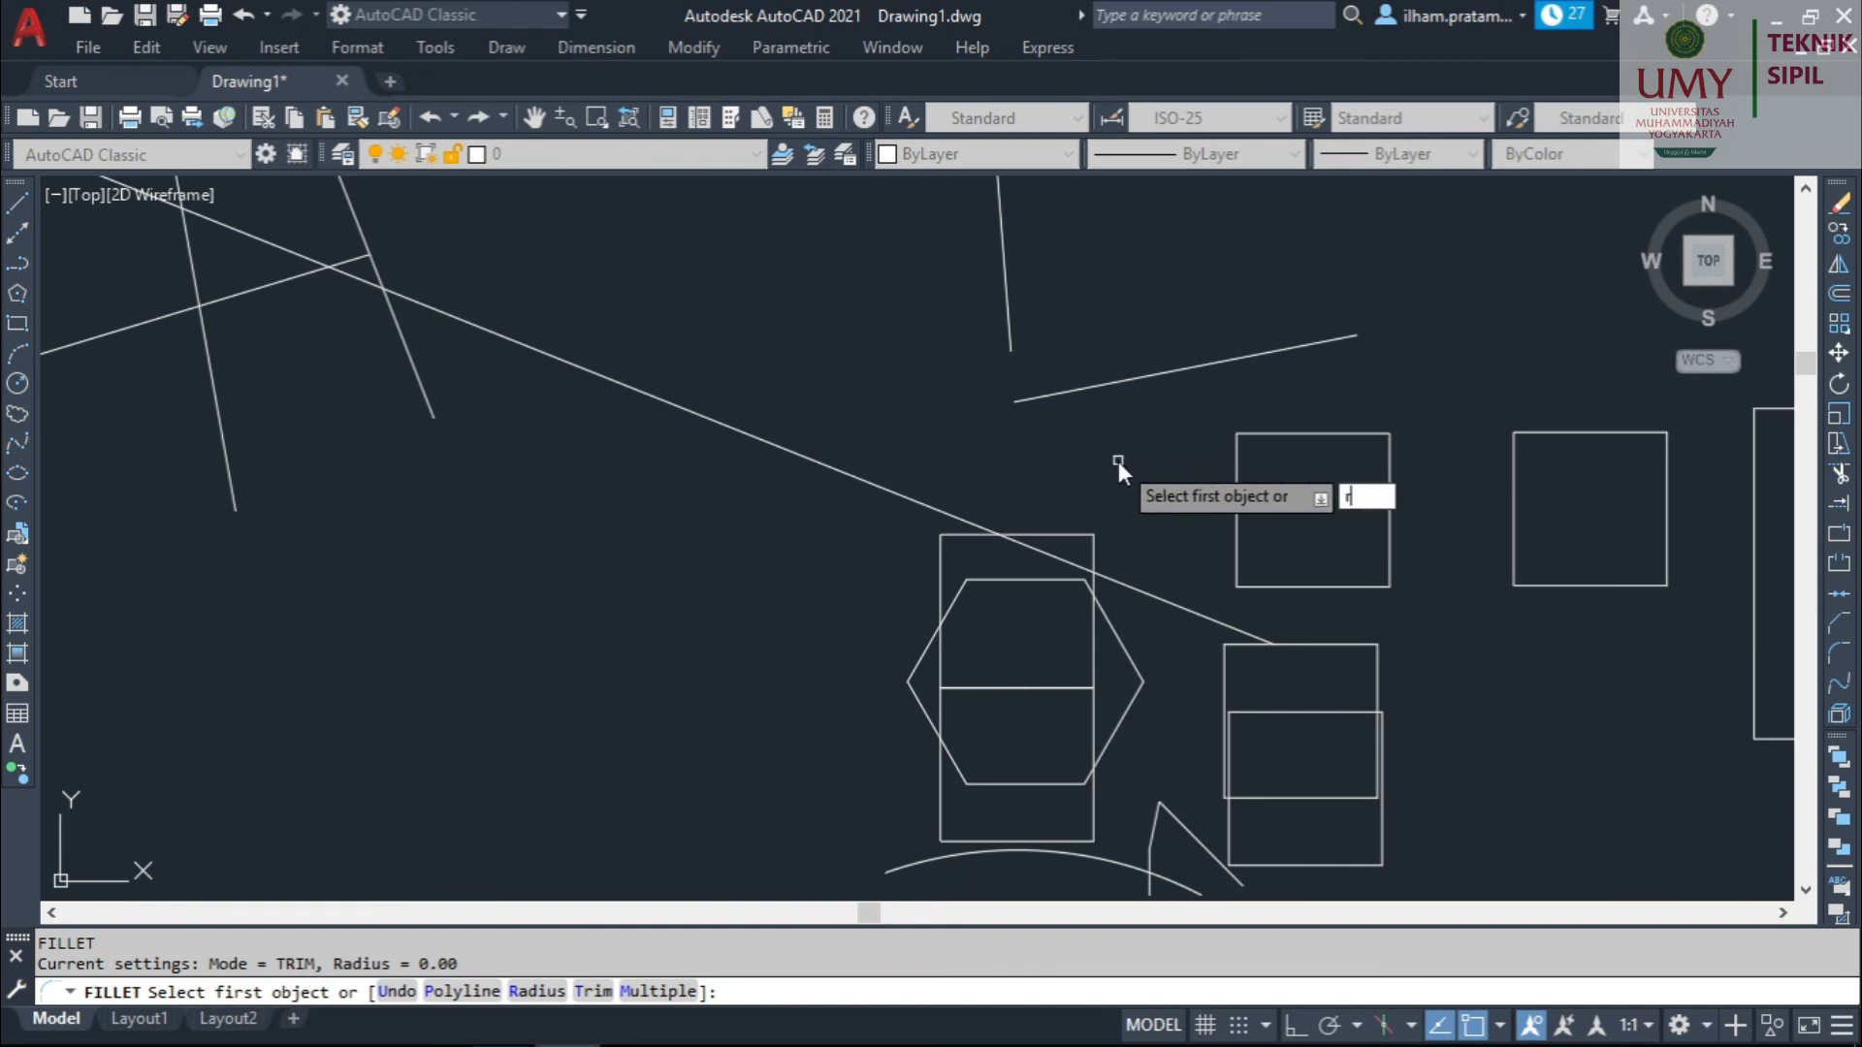
key("Return")
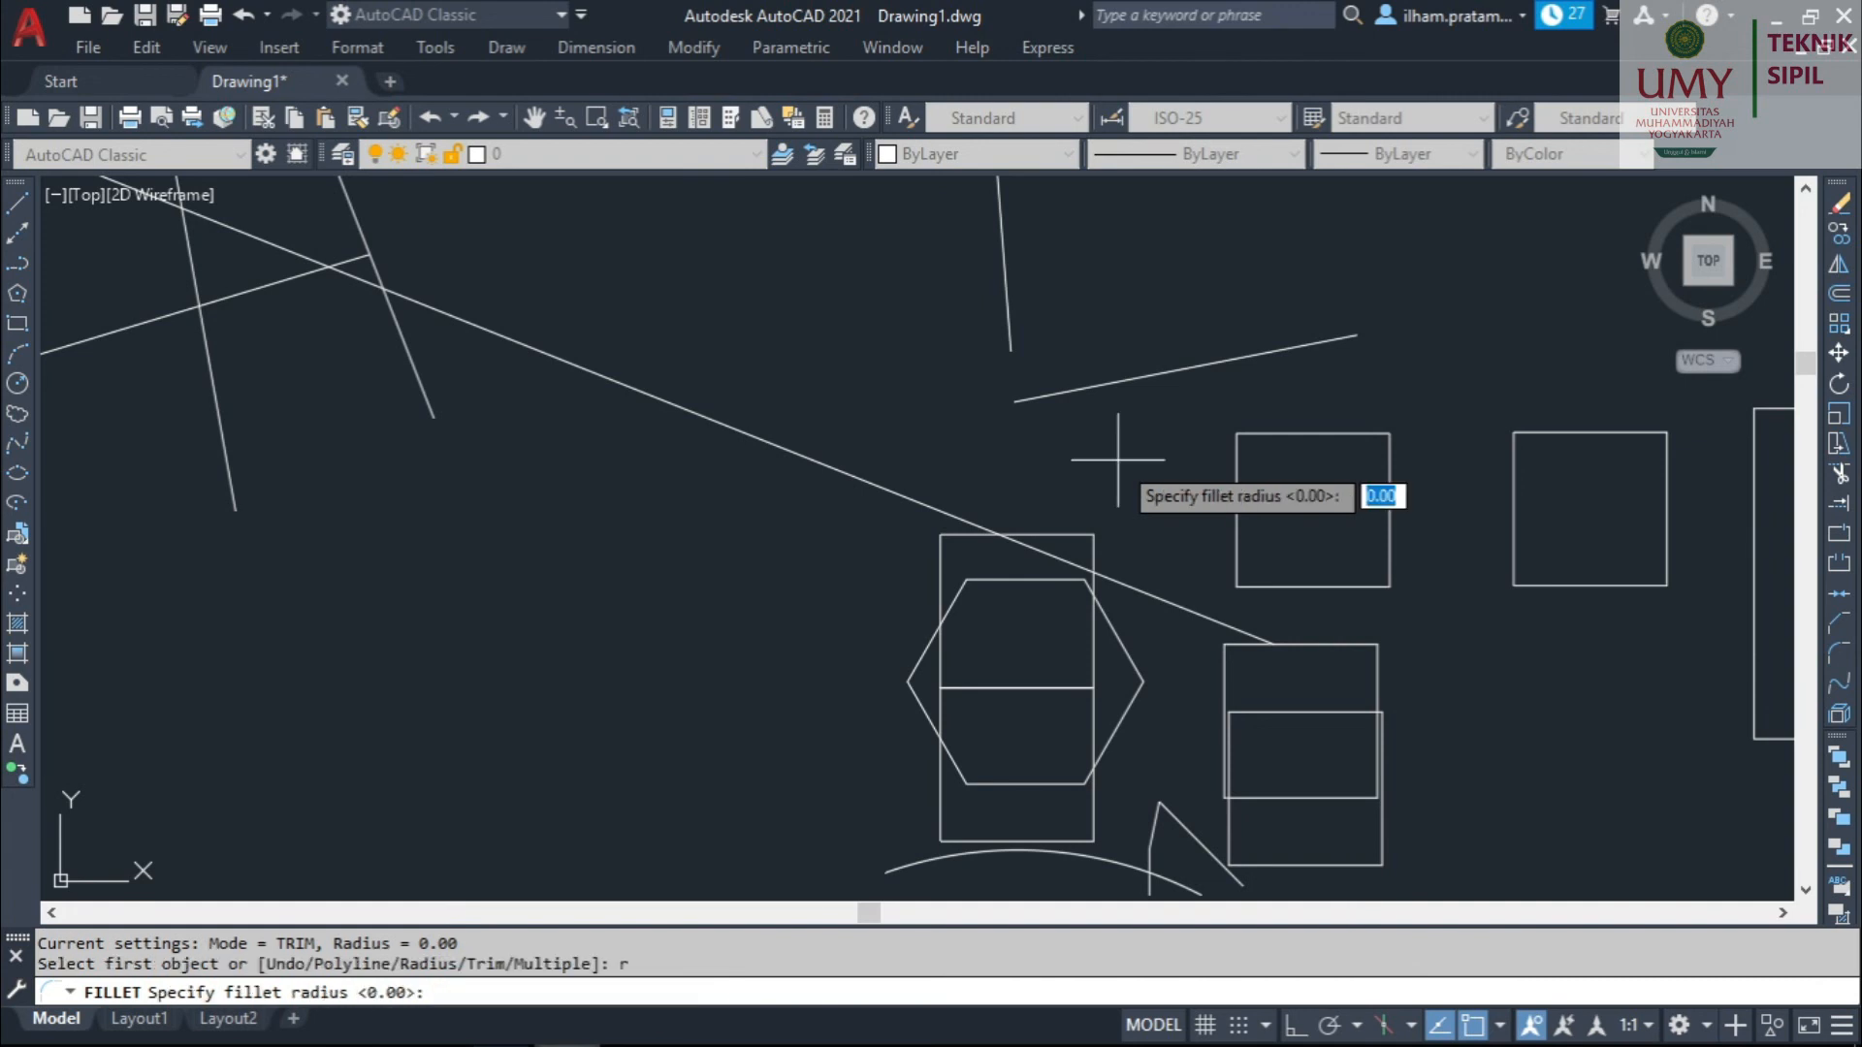
type("0")
key("Return")
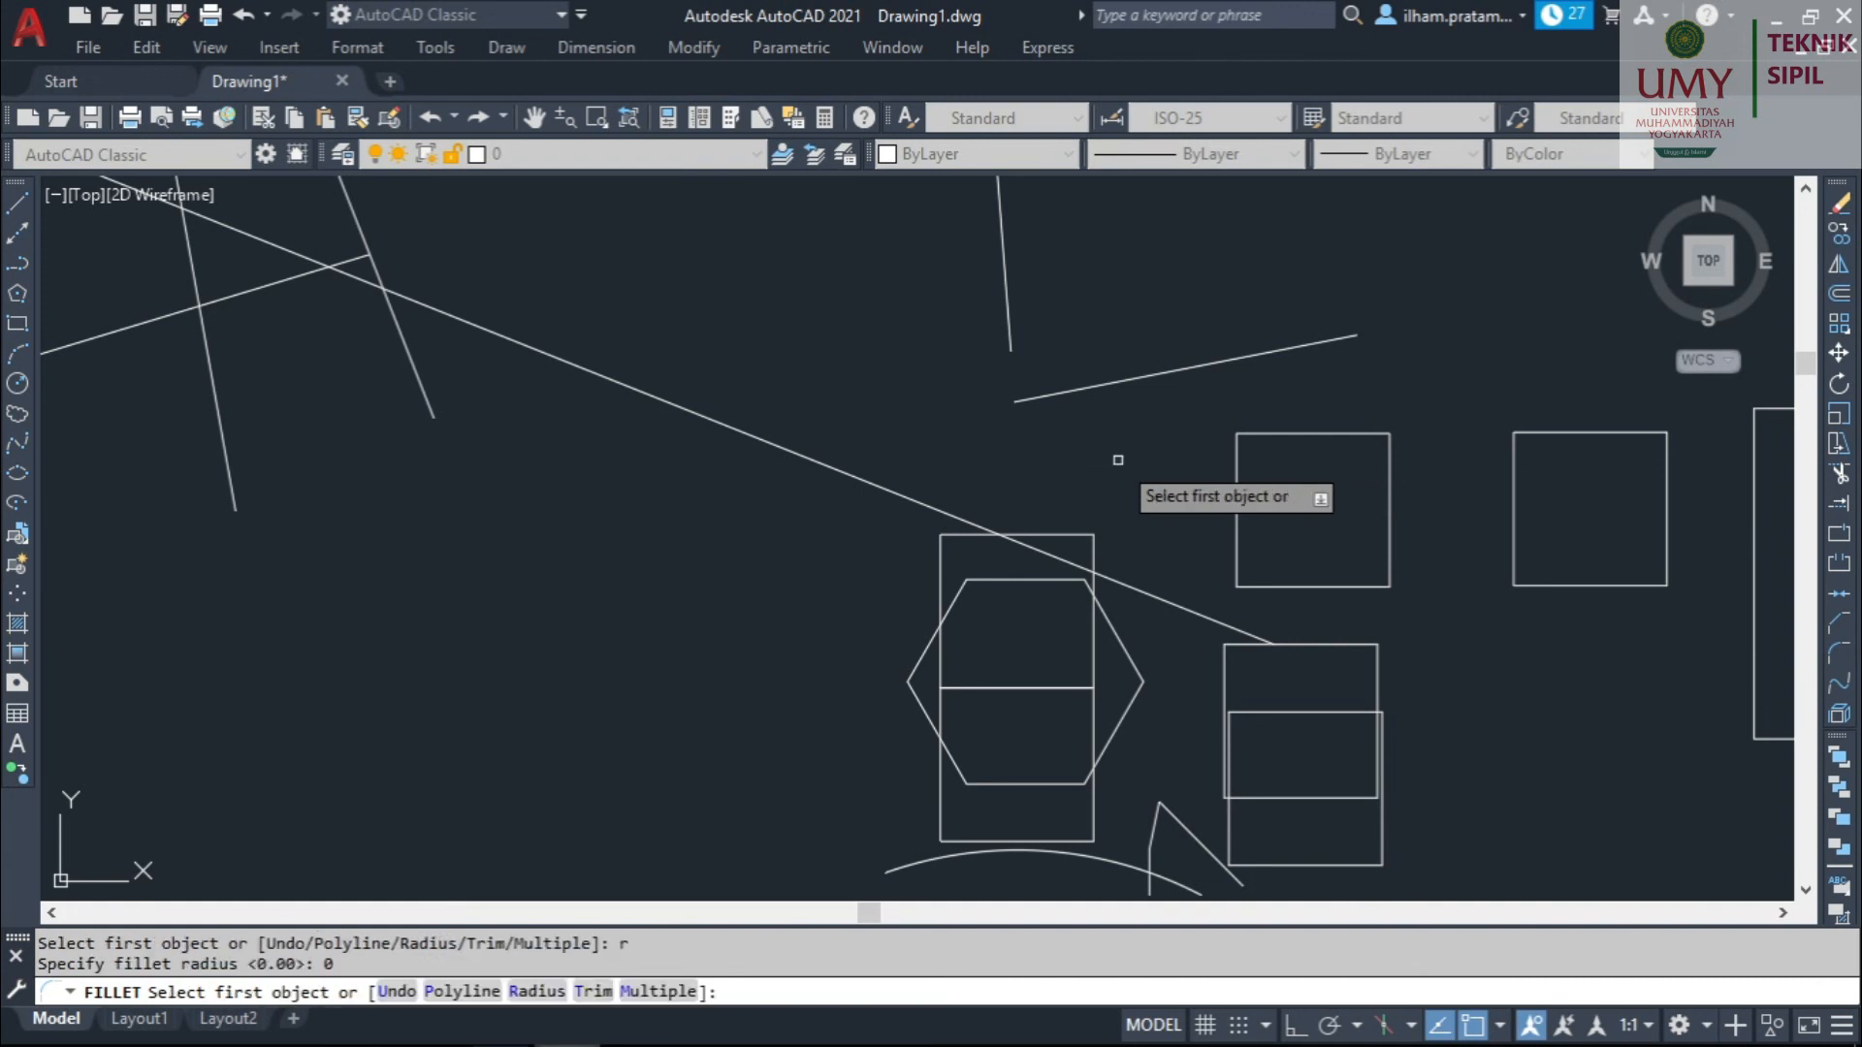
left_click(1008, 330)
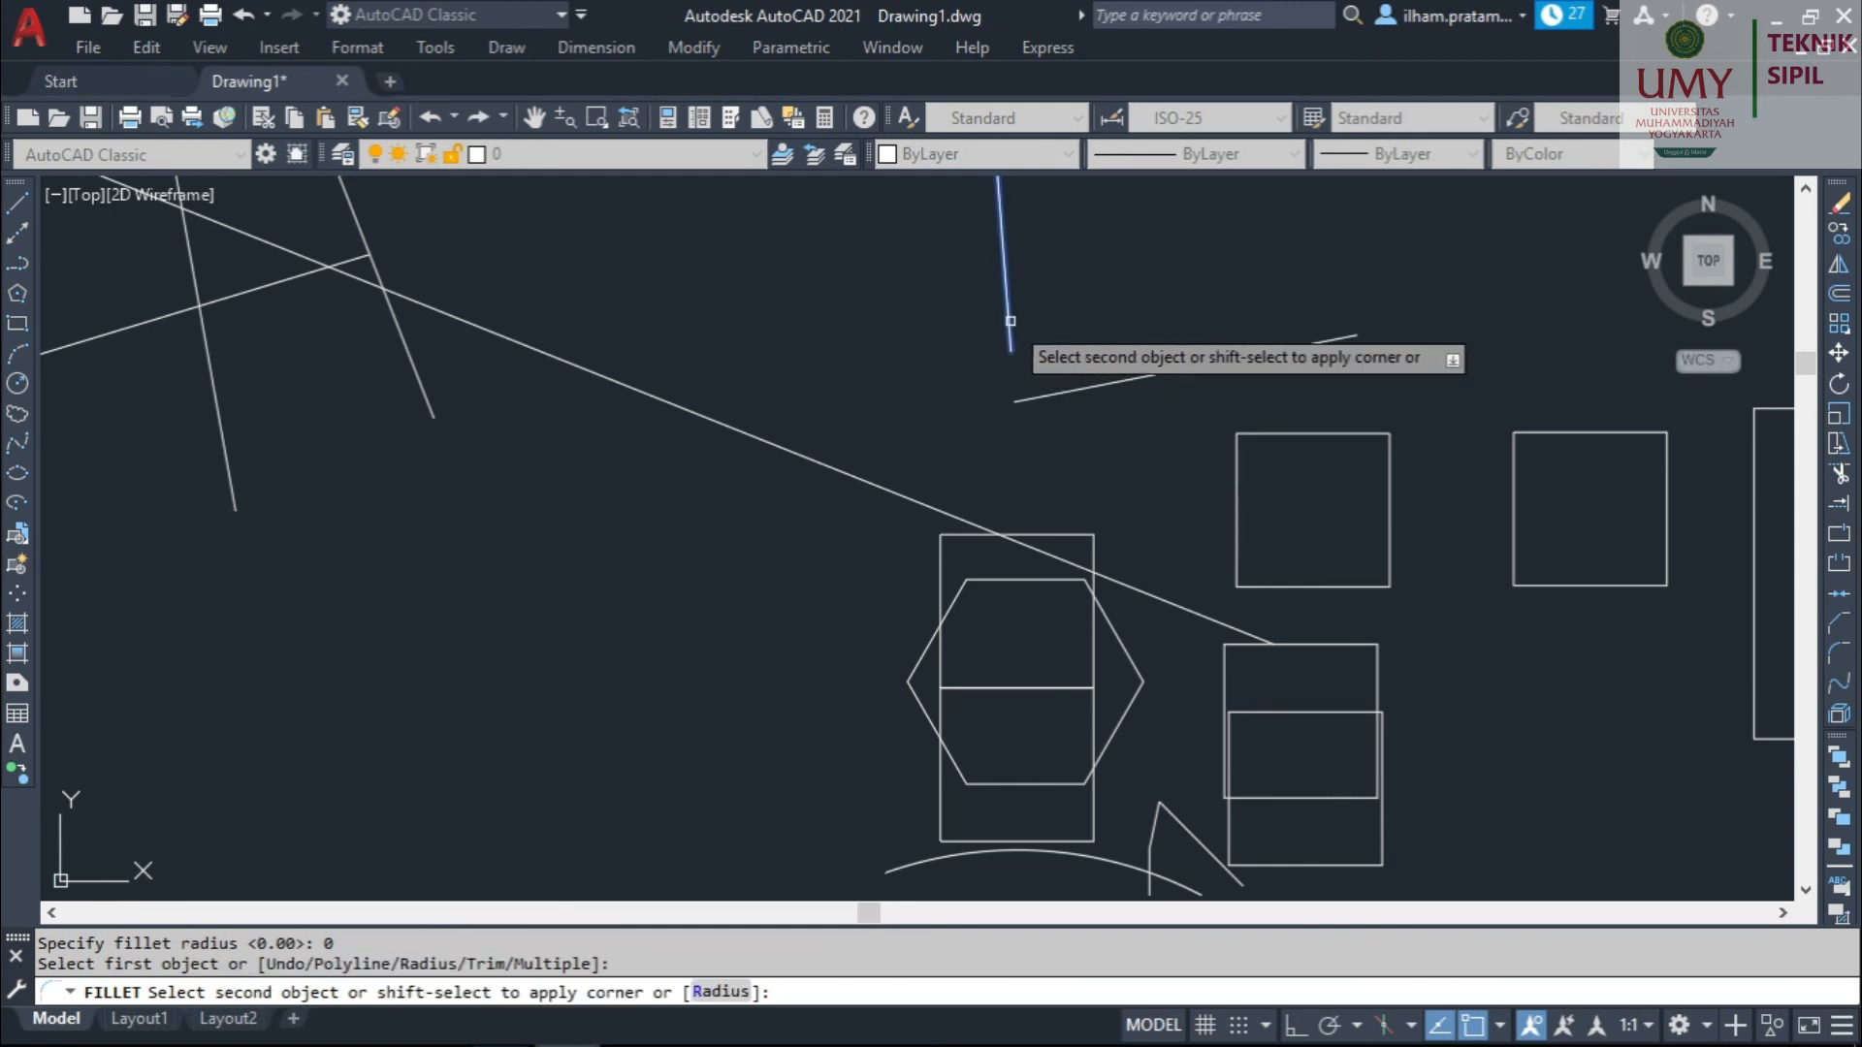
left_click(1076, 389)
Round the corner between the nearly vertical line and the gently rising line using Fillet with radius 15.
scroll(981, 366, "up", 6)
scroll(1164, 433, "up", 4)
scroll(1164, 439, "down", 5)
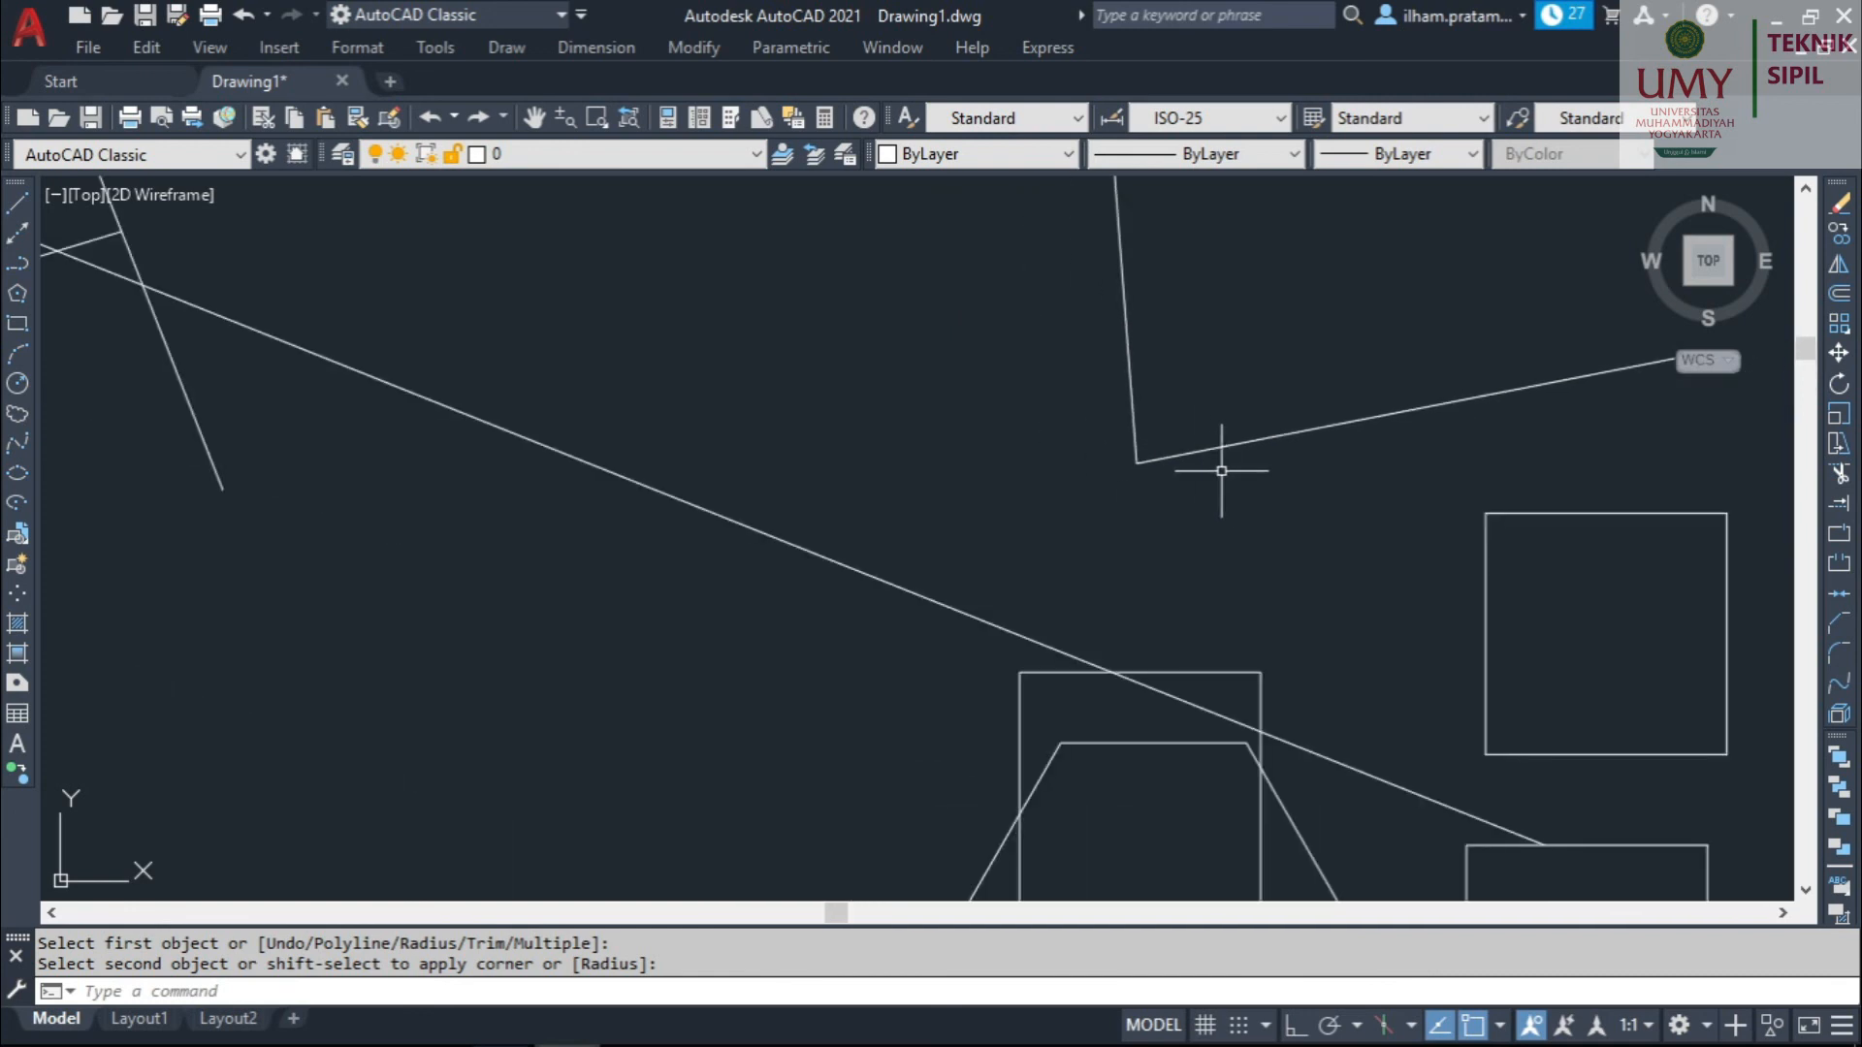
middle_click_drag(1225, 470, 1173, 519)
scroll(1161, 485, "up", 3)
middle_click_drag(1109, 432, 1041, 482)
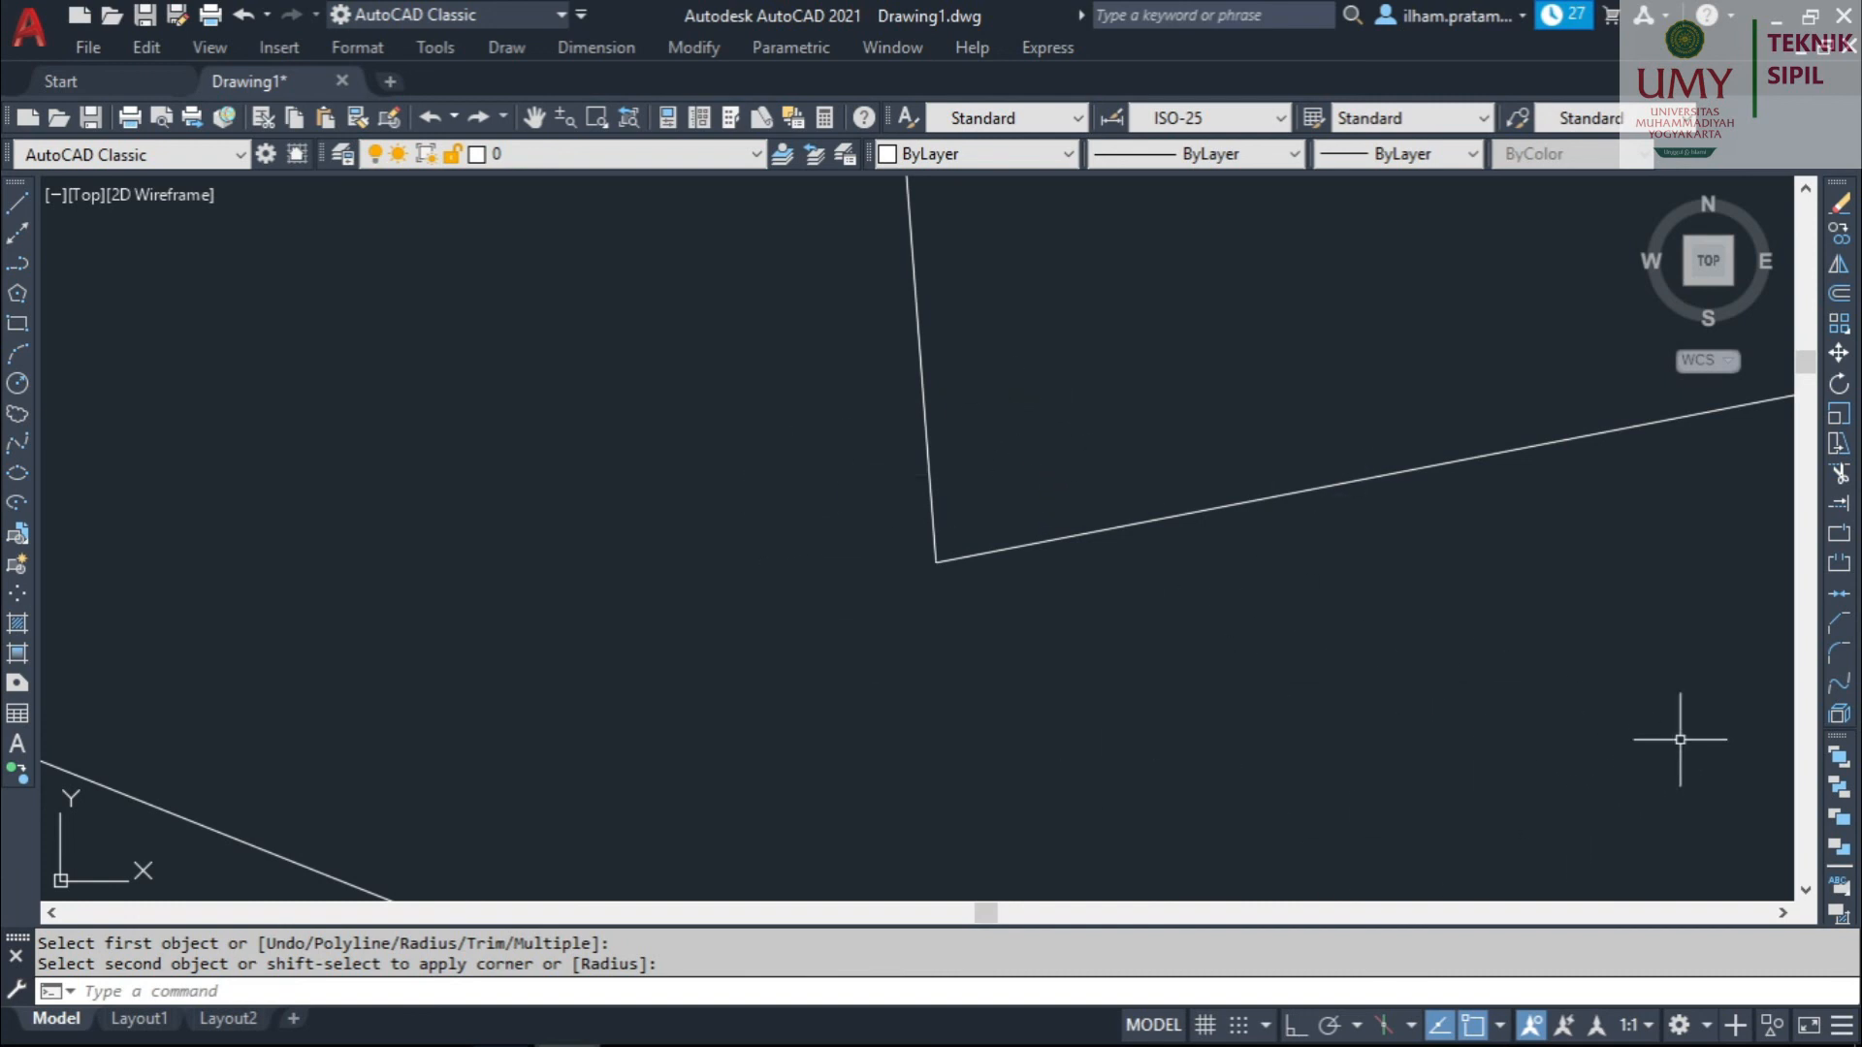
left_click(1841, 653)
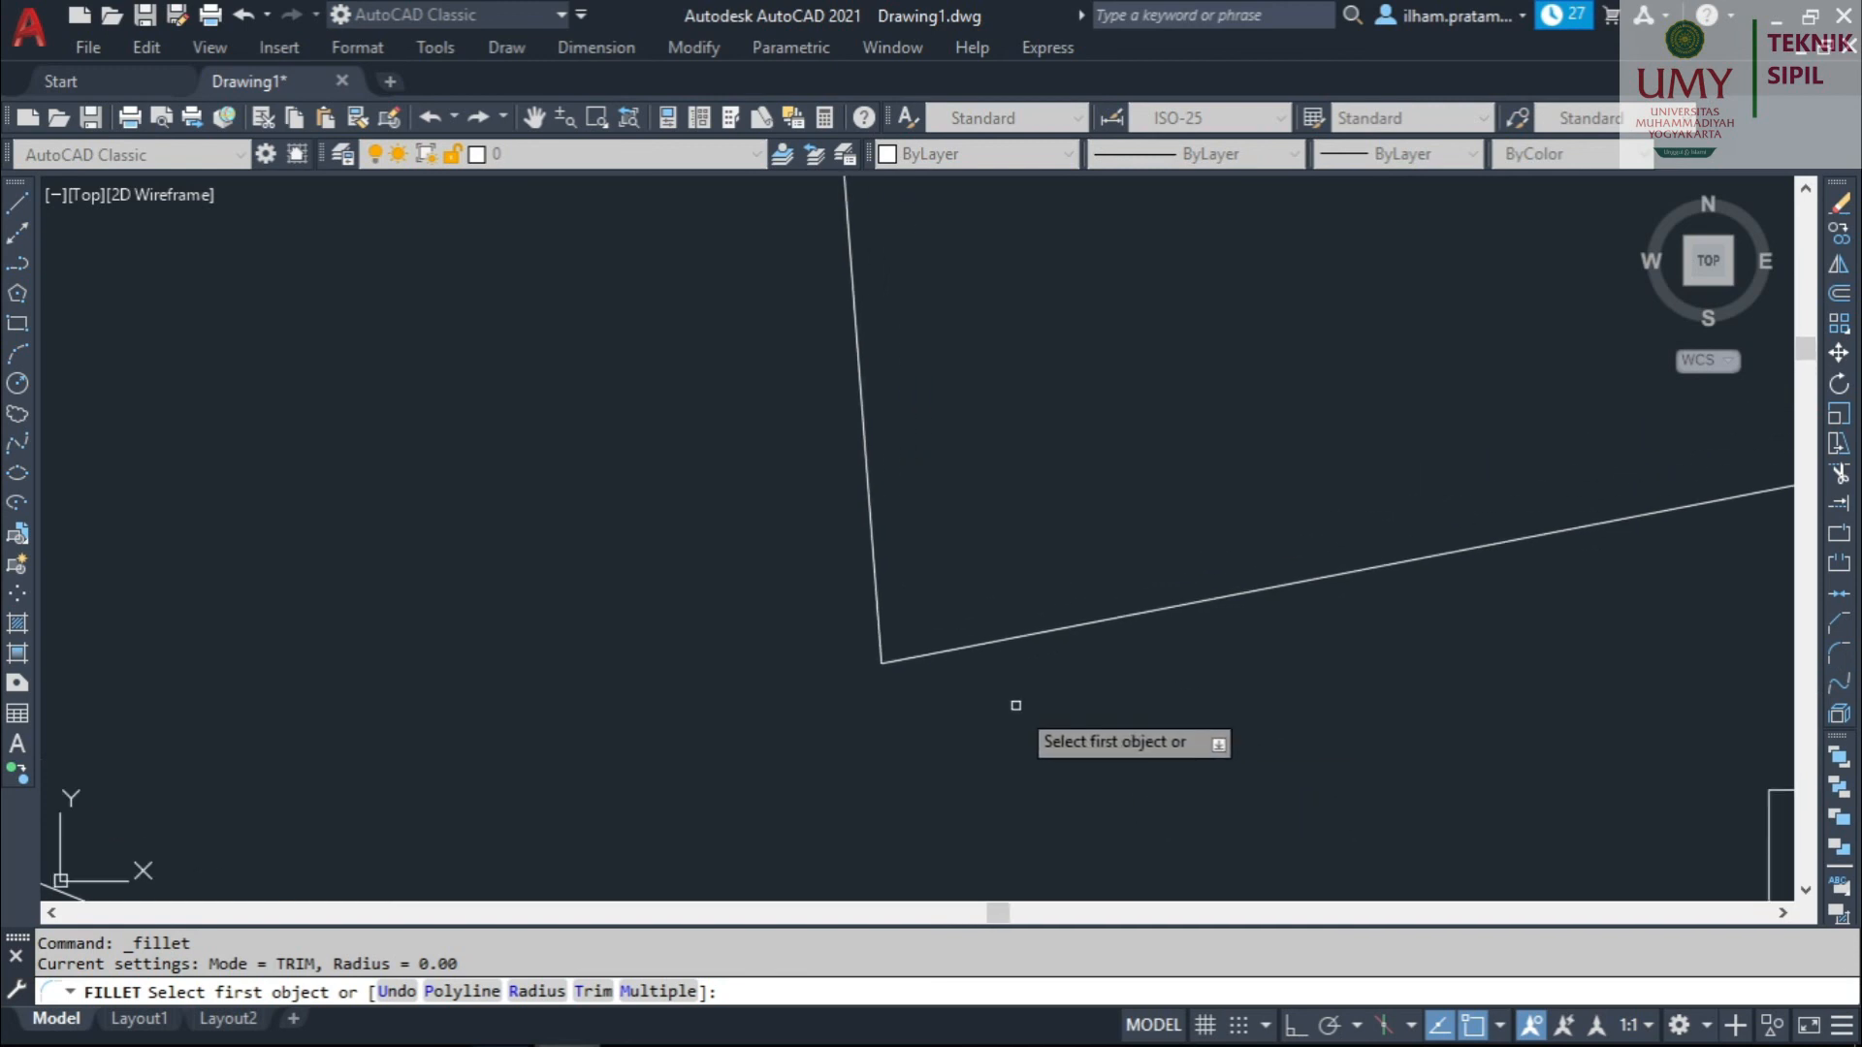
type("r")
key("Return")
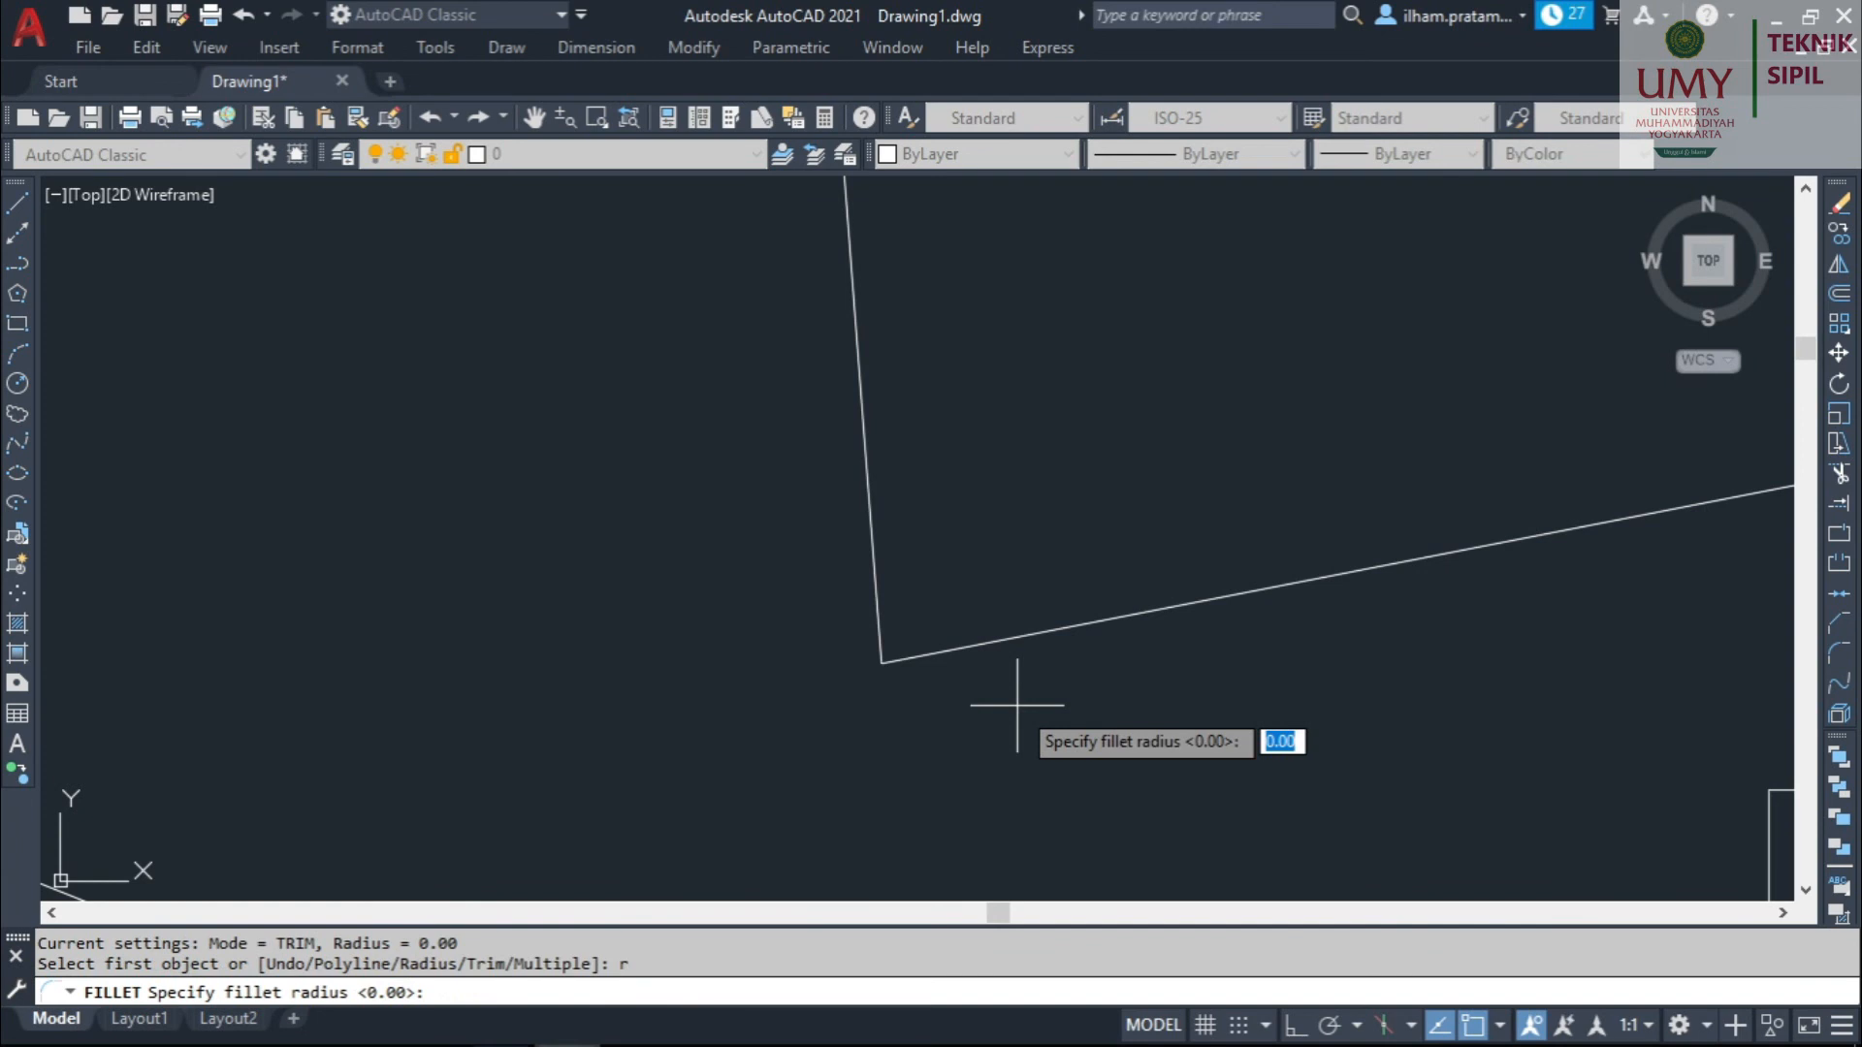
scroll(1021, 711, "down", 2)
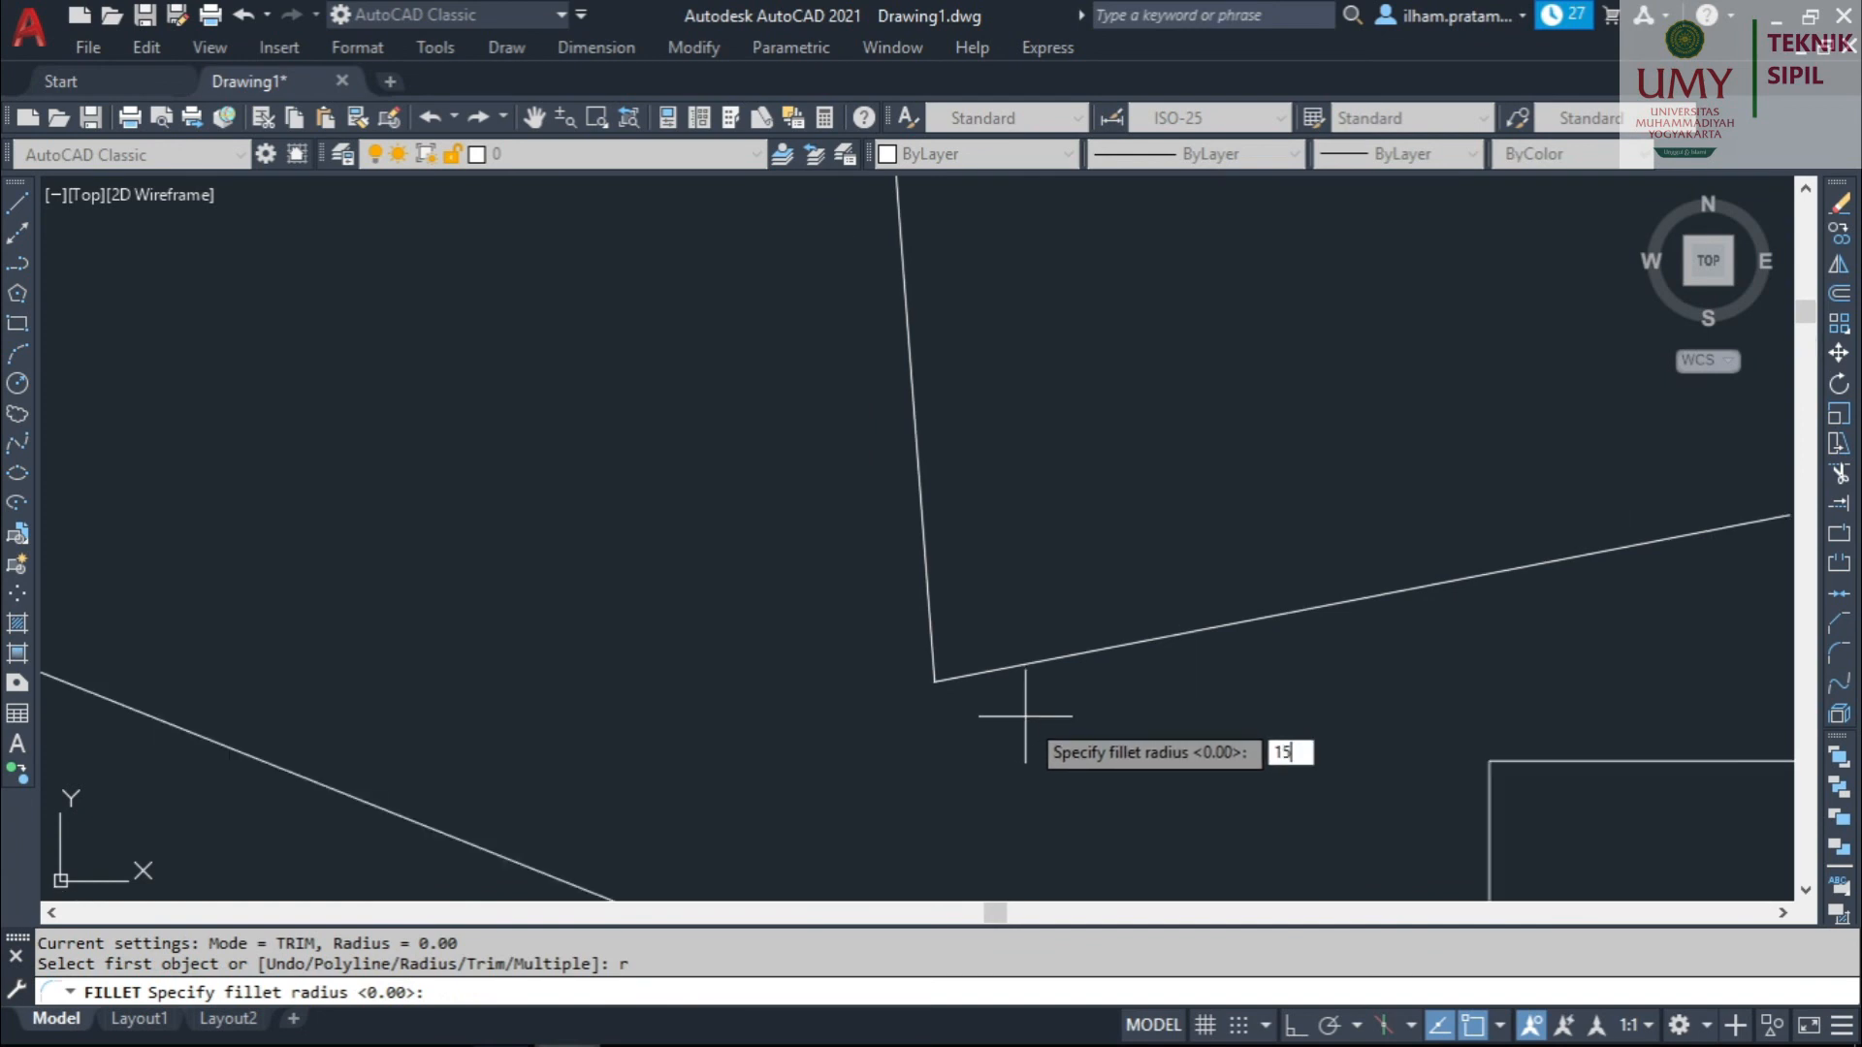
type("15")
key("Return")
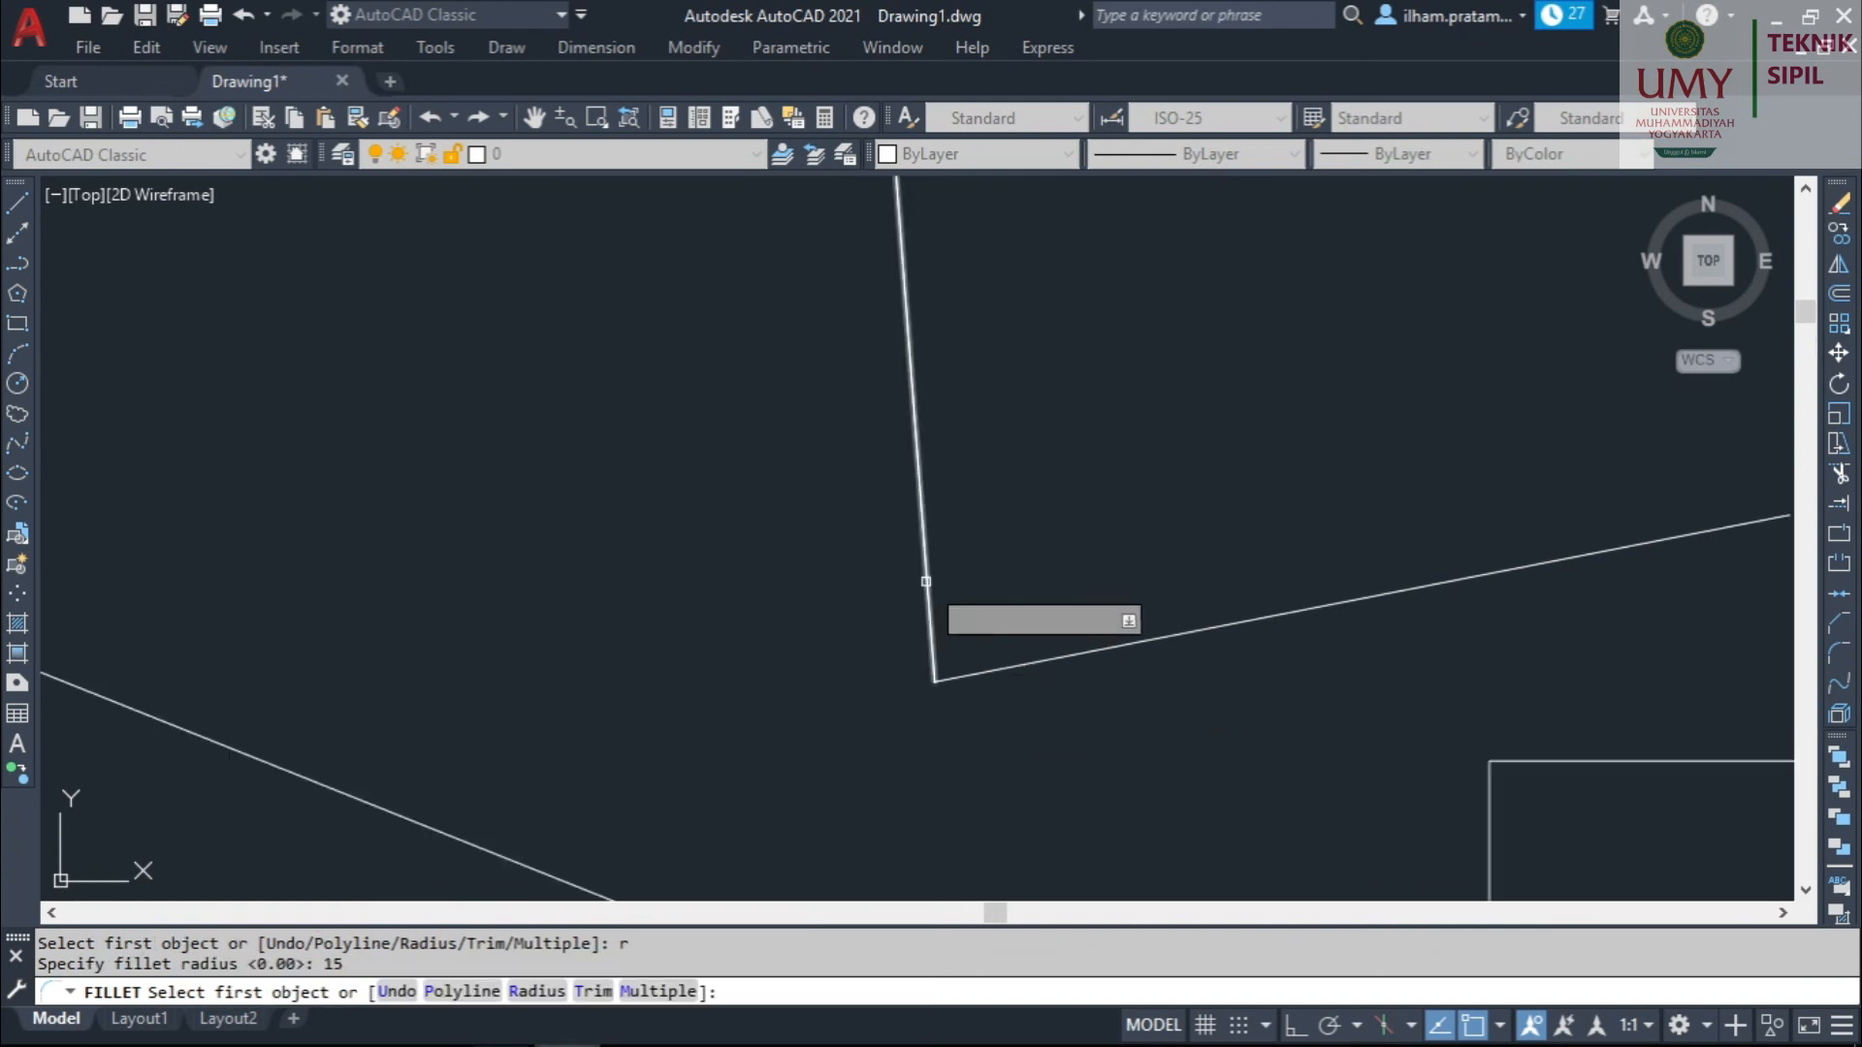
left_click(939, 598)
left_click(1018, 665)
Examine the rounded corner between the two lines up close.
scroll(939, 682, "up", 2)
scroll(938, 682, "up", 4)
middle_click_drag(657, 353, 740, 491)
left_click(743, 492)
key("Escape")
scroll(698, 583, "down", 3)
scroll(798, 374, "down", 2)
middle_click_drag(798, 375, 776, 553)
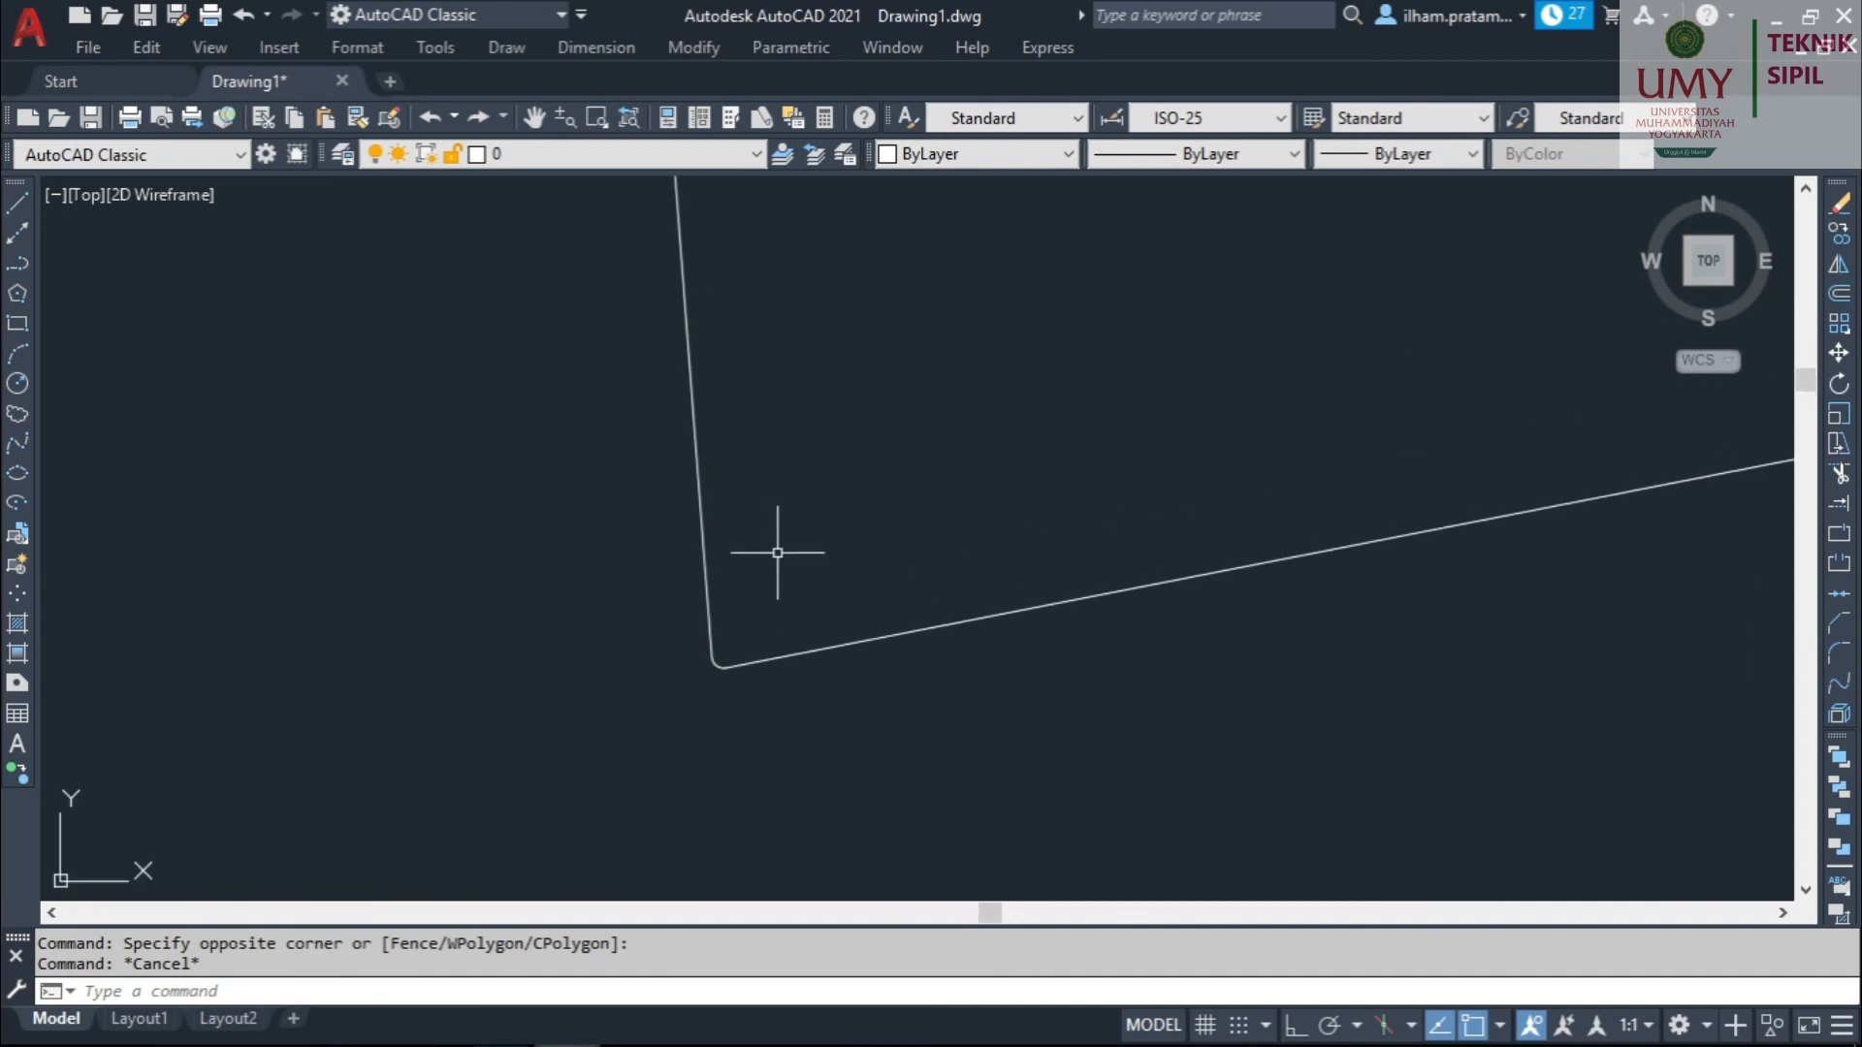
Apply a Fillet with radius 150 between the nearly vertical line and the gently rising line.
type("f")
key("Return")
type("r")
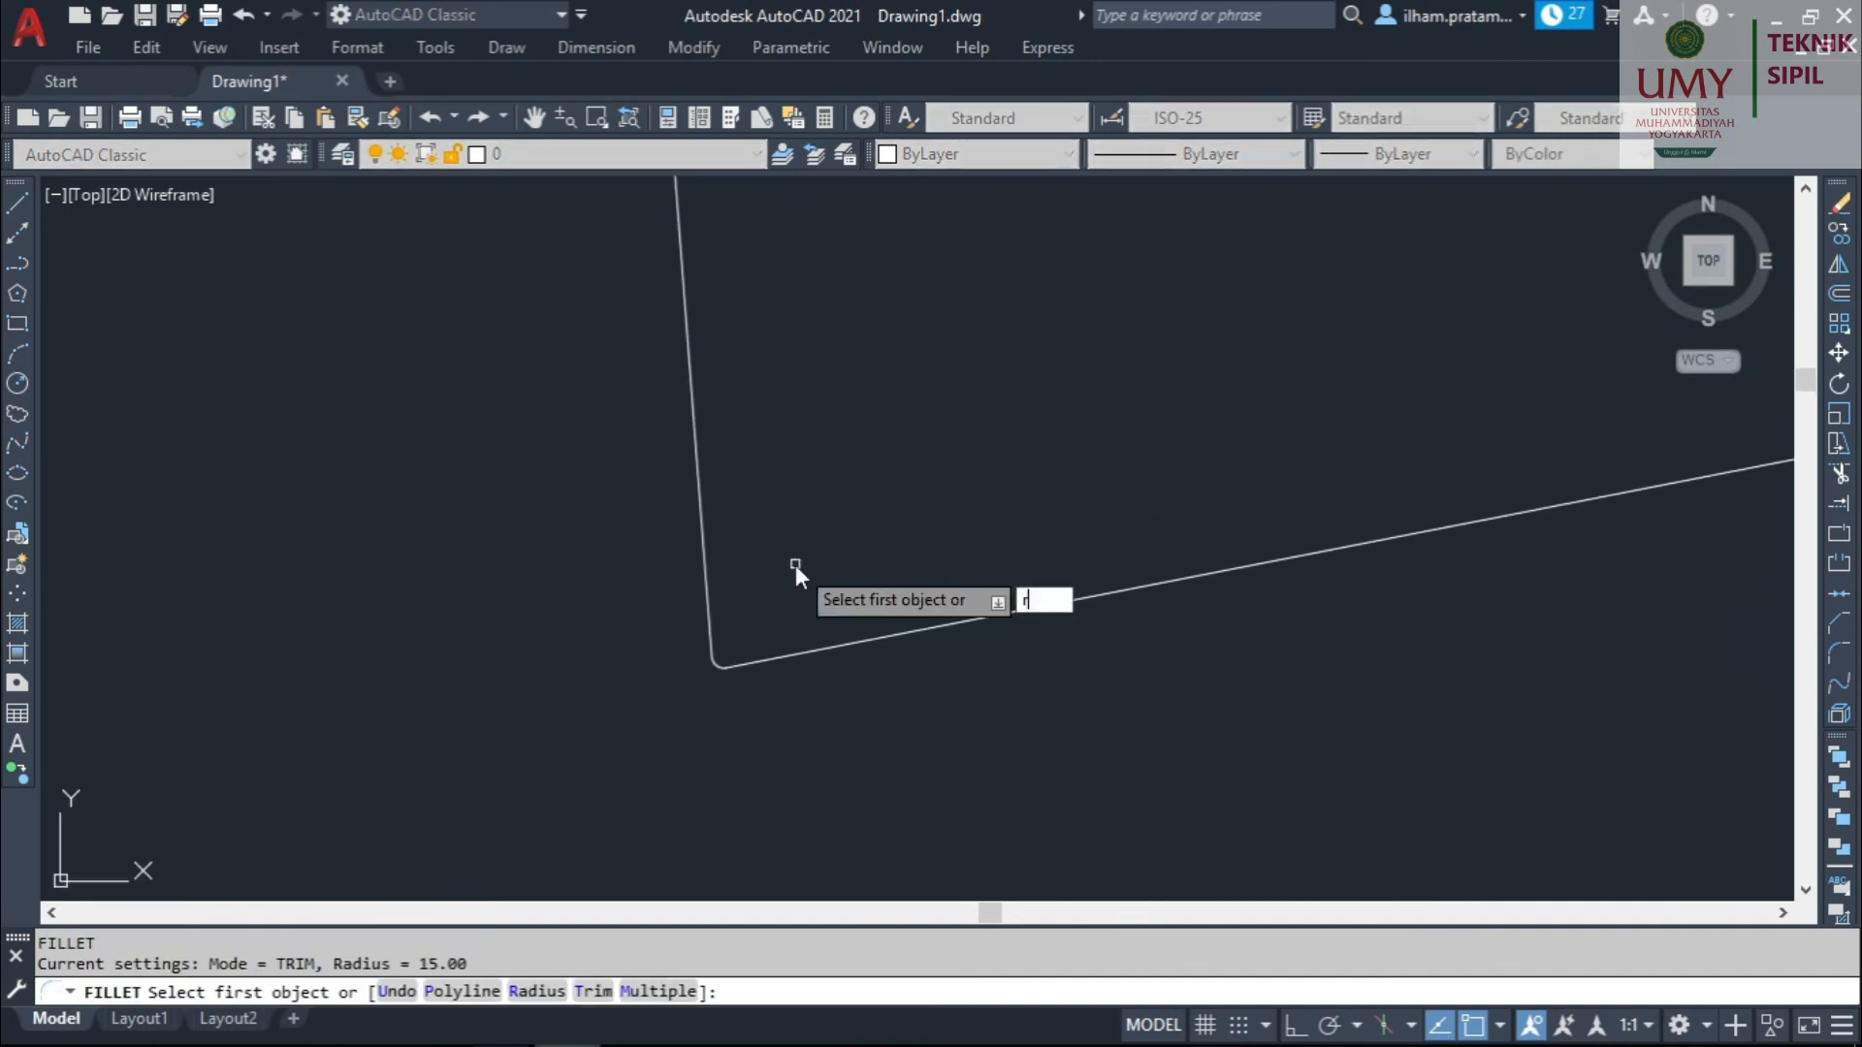
key("Return")
middle_click_drag(754, 625, 817, 557)
type("150")
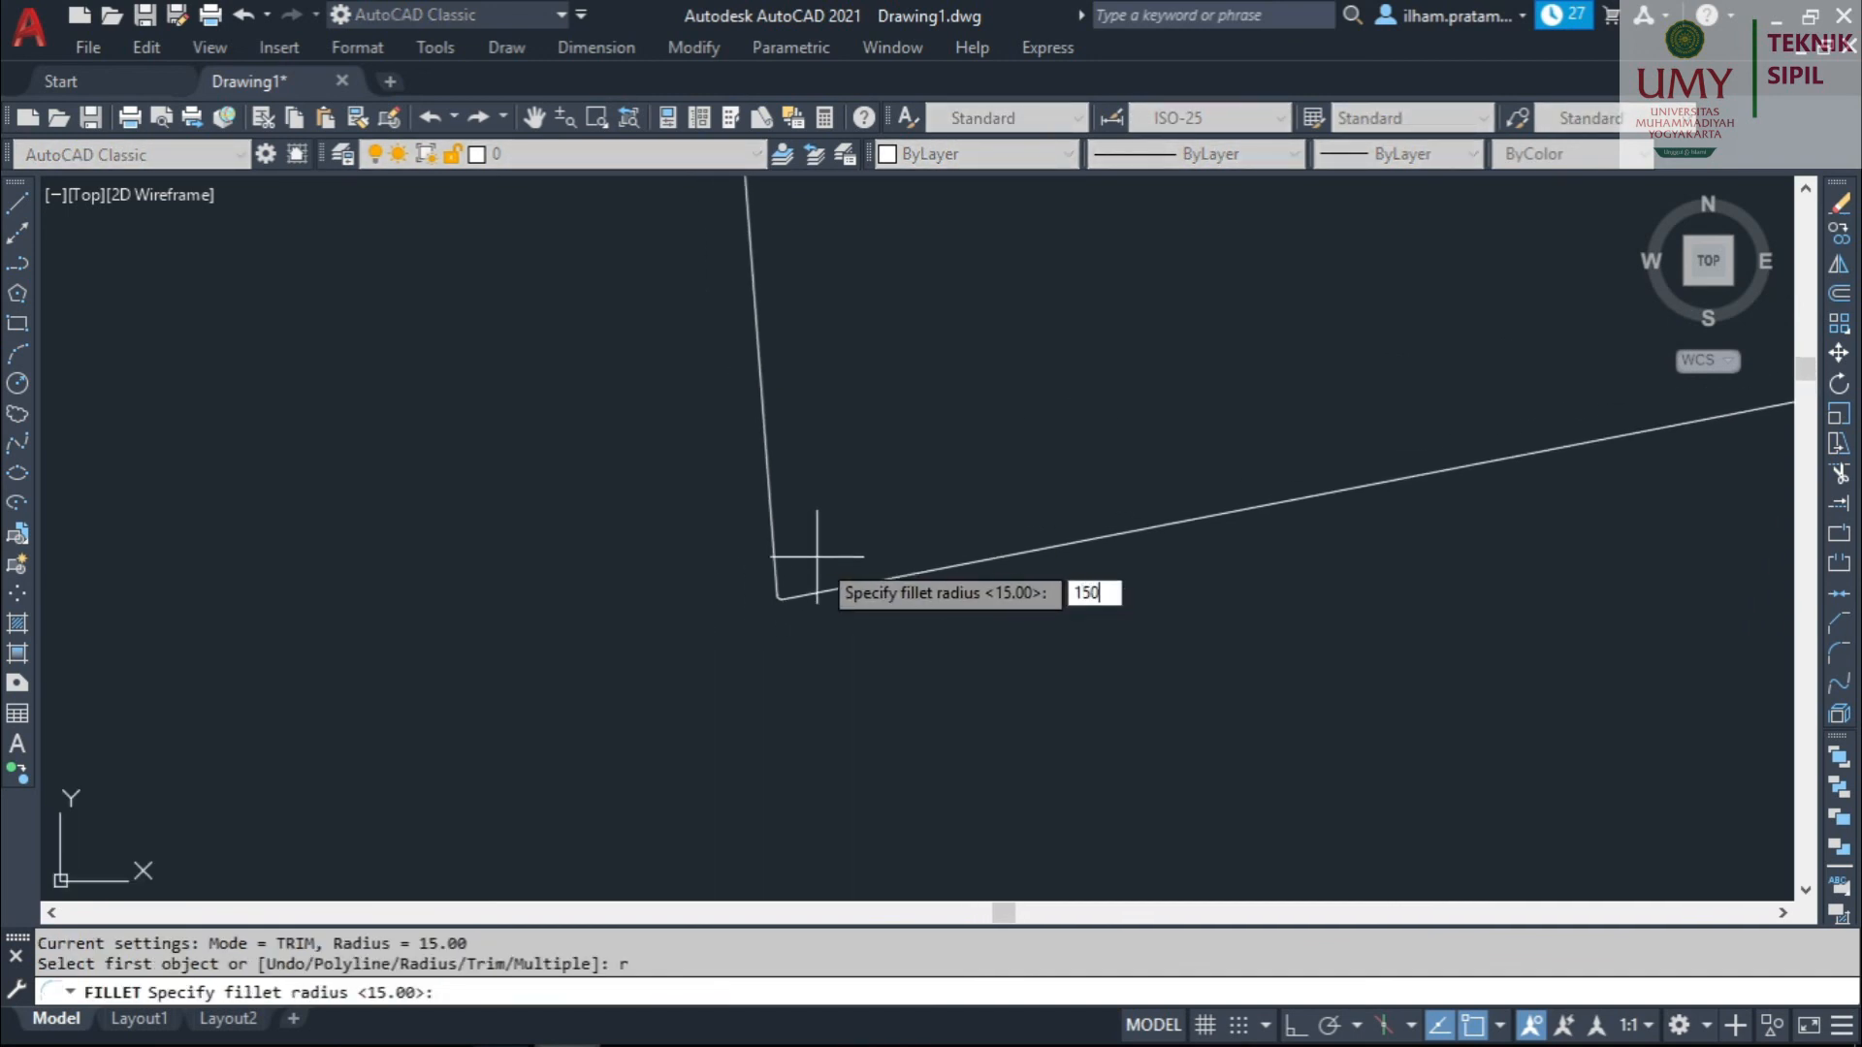
key("Return")
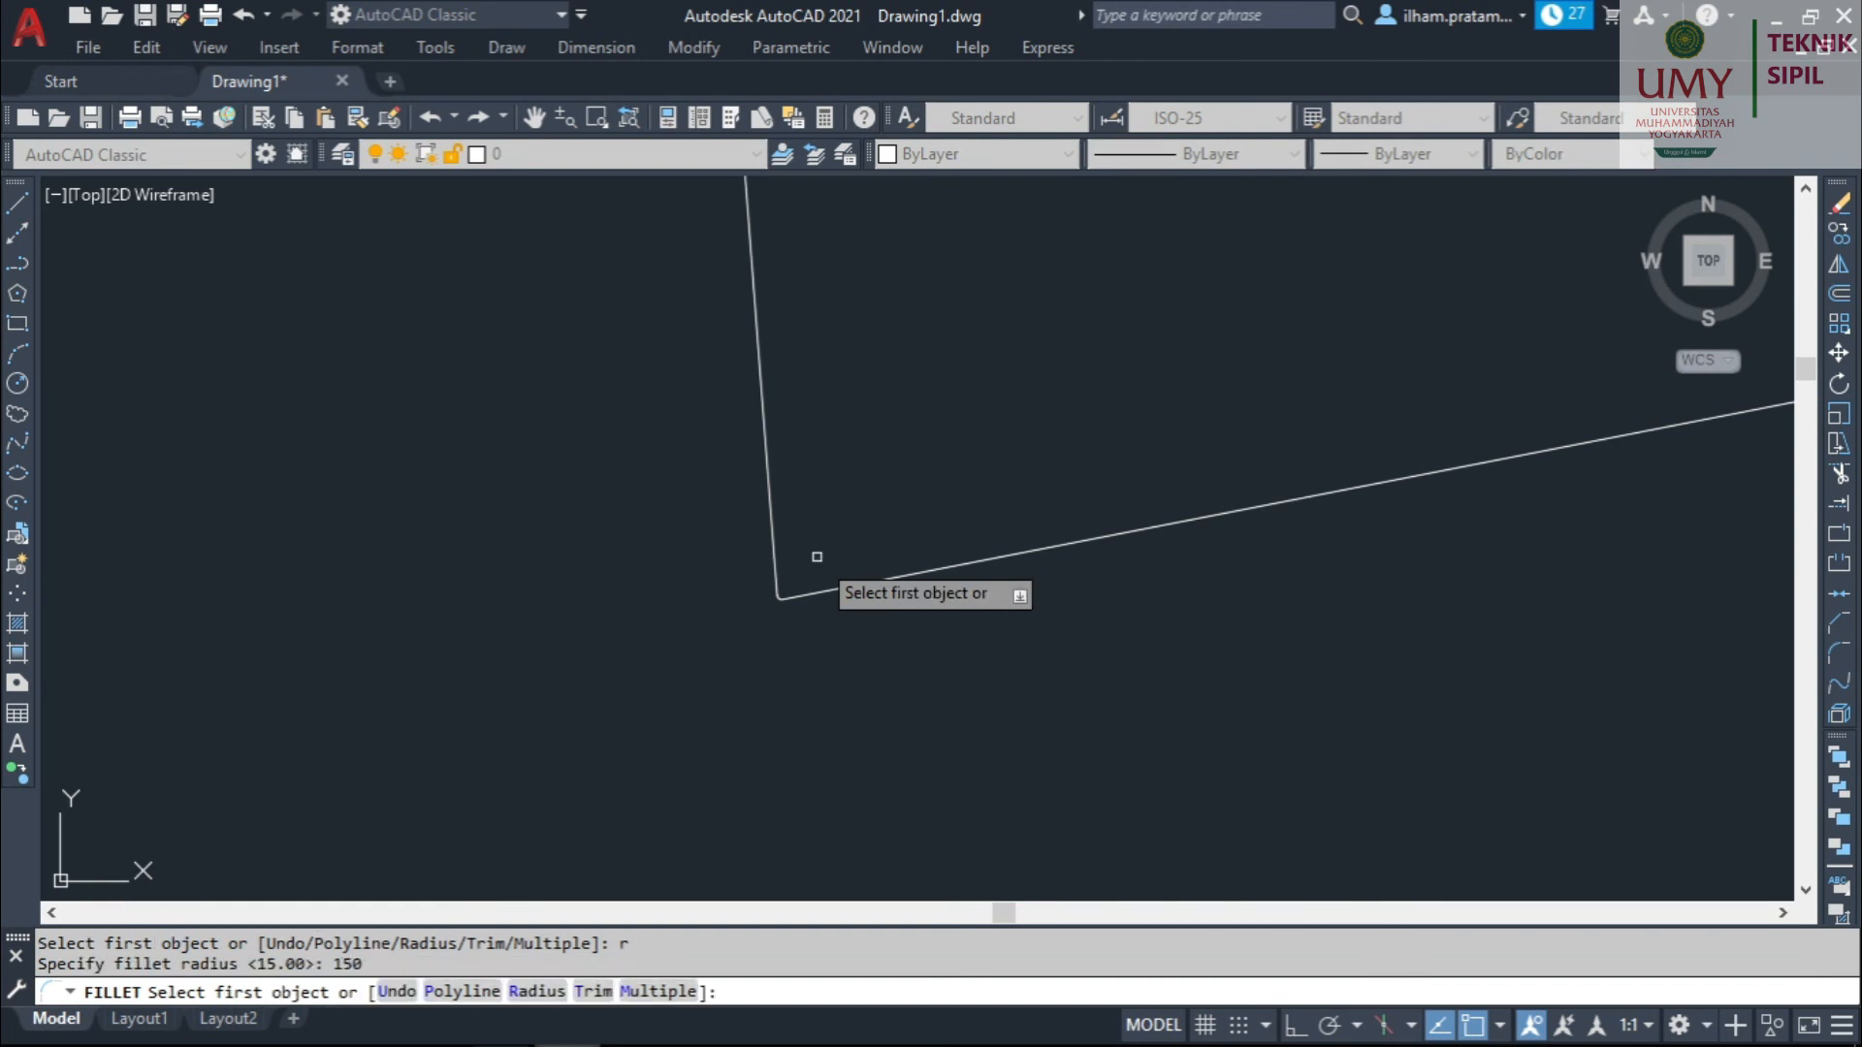
left_click(768, 490)
left_click(897, 566)
scroll(795, 586, "up", 3)
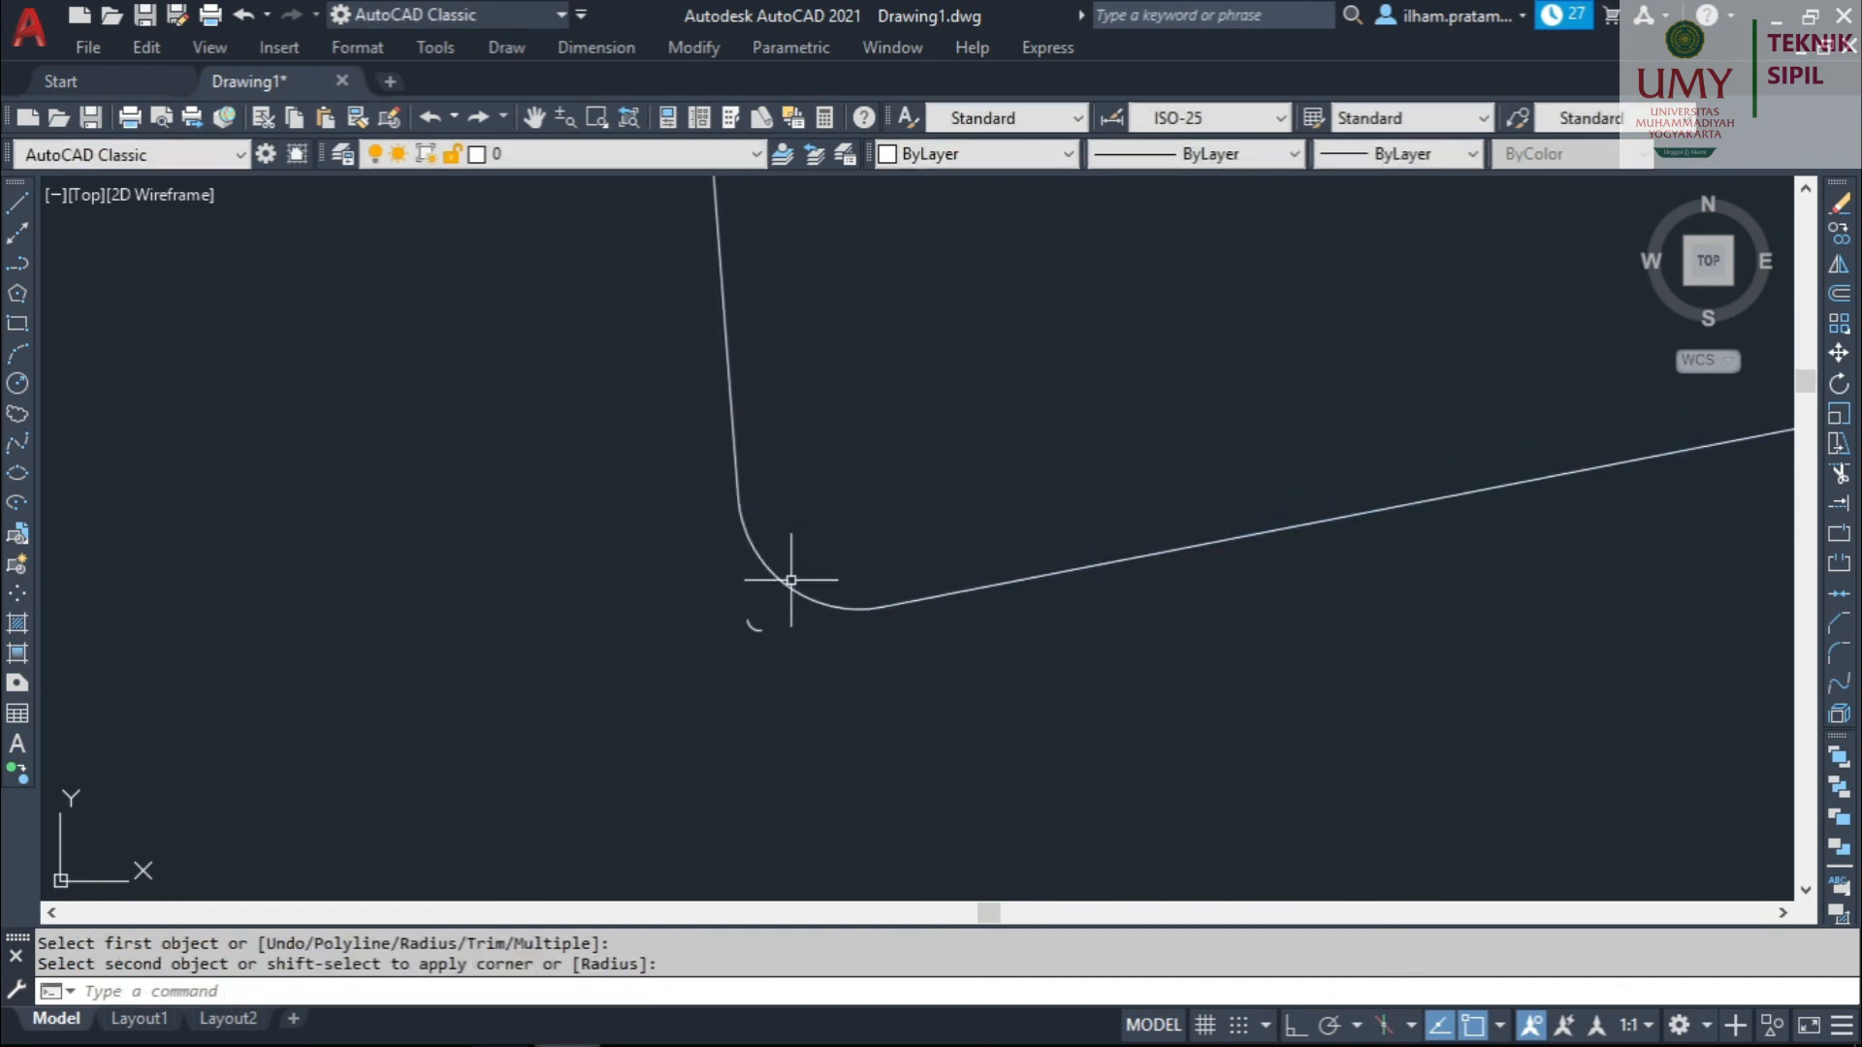
scroll(790, 523, "down", 3)
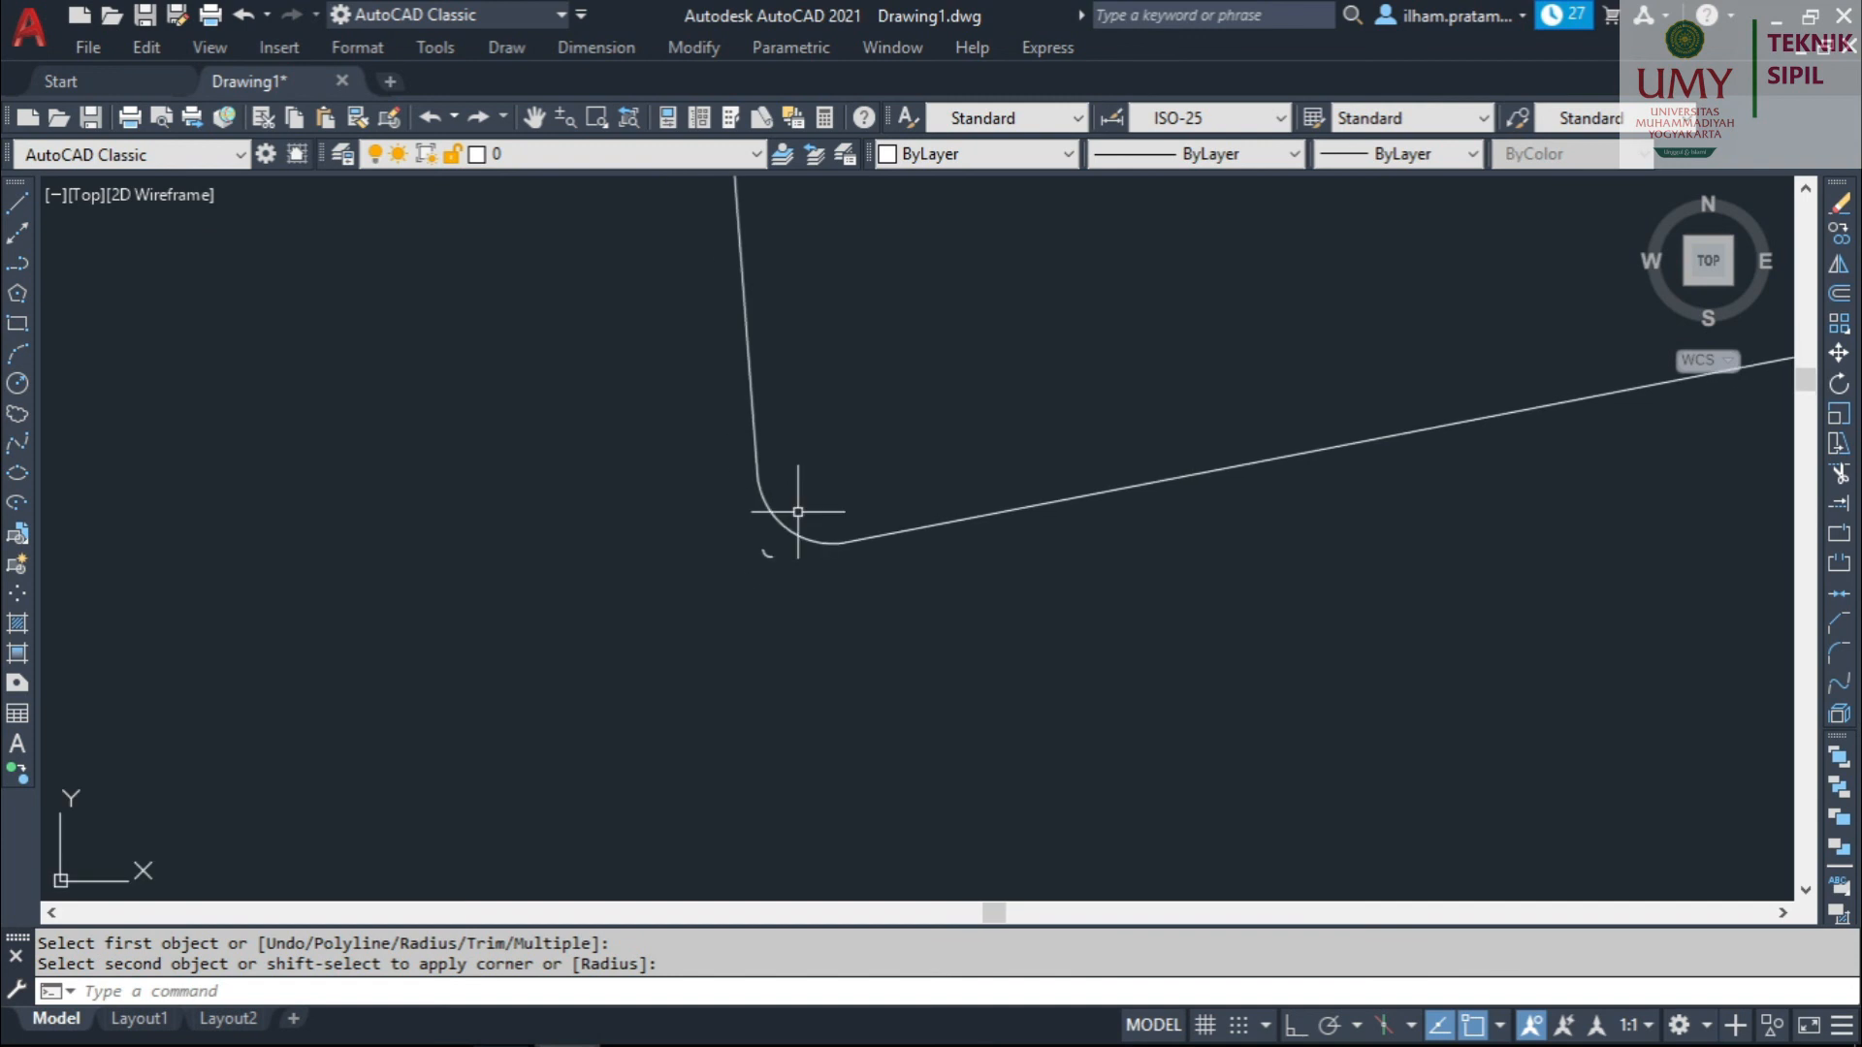
left_click(797, 511)
left_click(740, 543)
key("Escape")
Extend the nearly vertical line and the gently rising line back into a sharp corner using Fillet with radius 0.
scroll(761, 487, "down", 3)
key("Return")
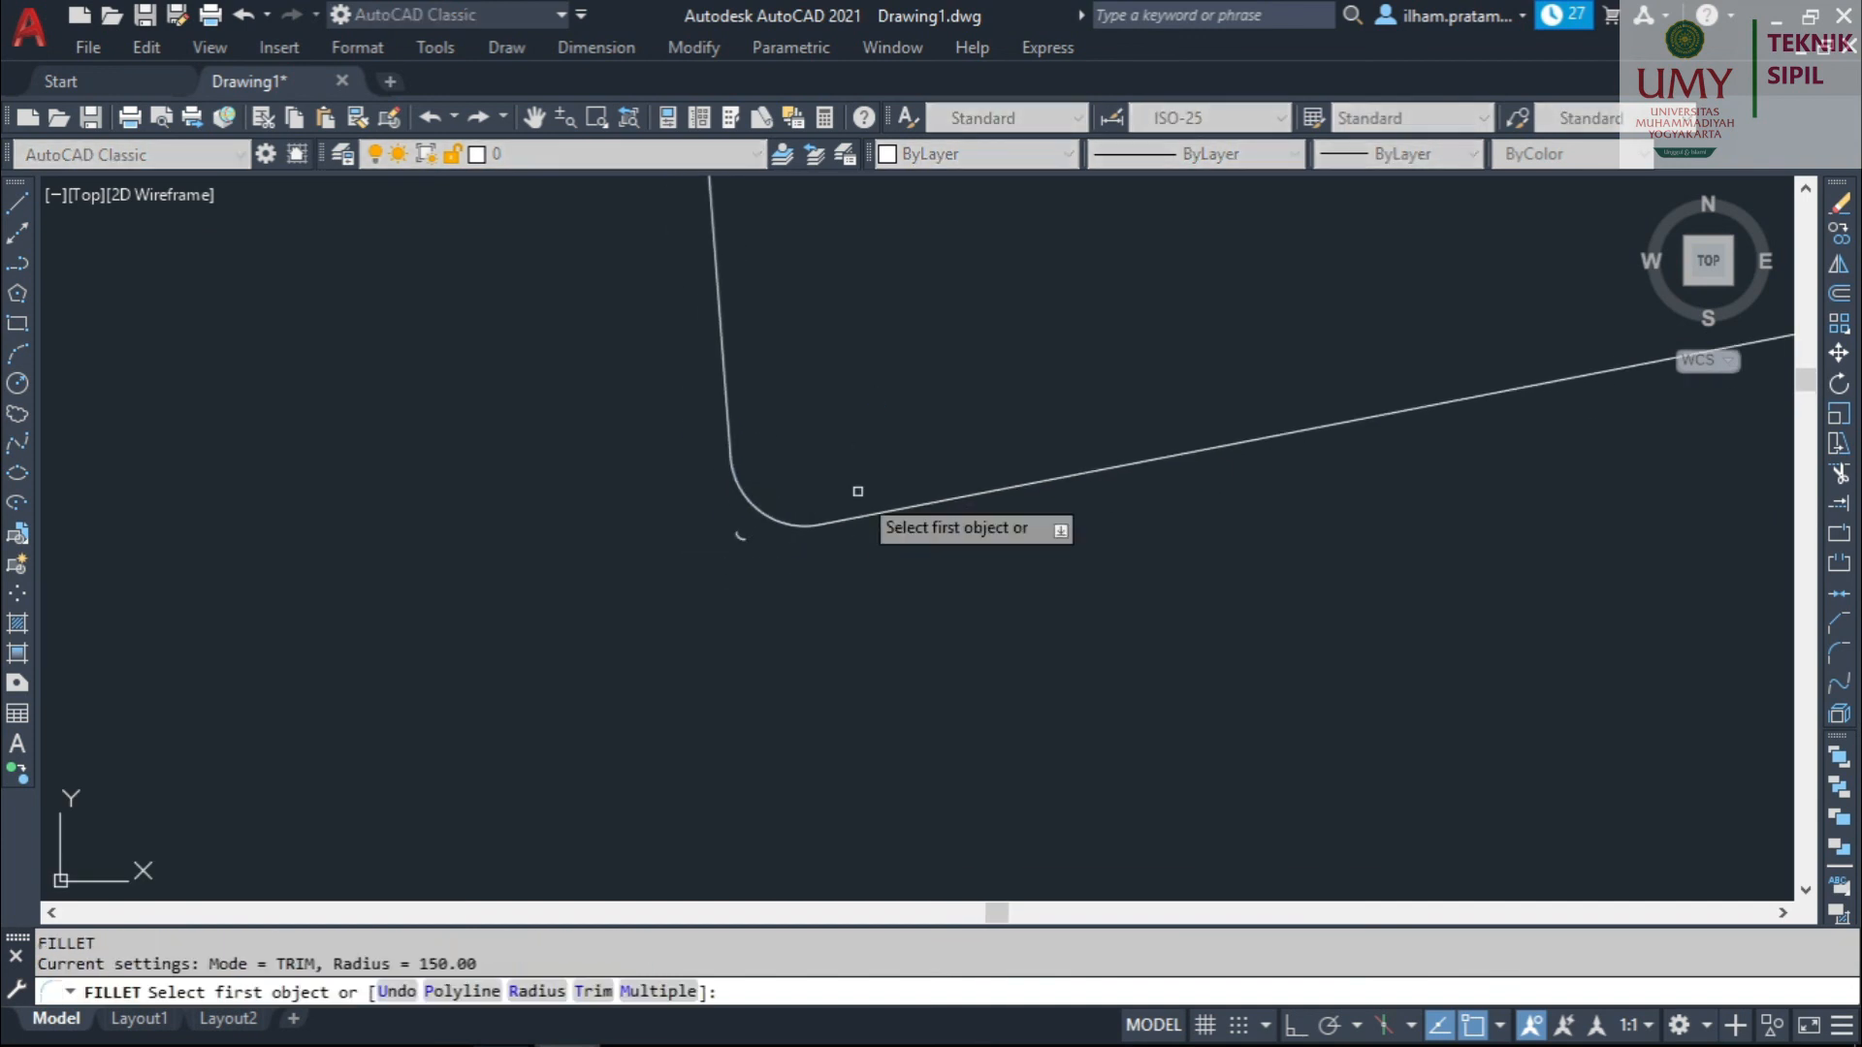
key("Return")
type("0")
key("Return")
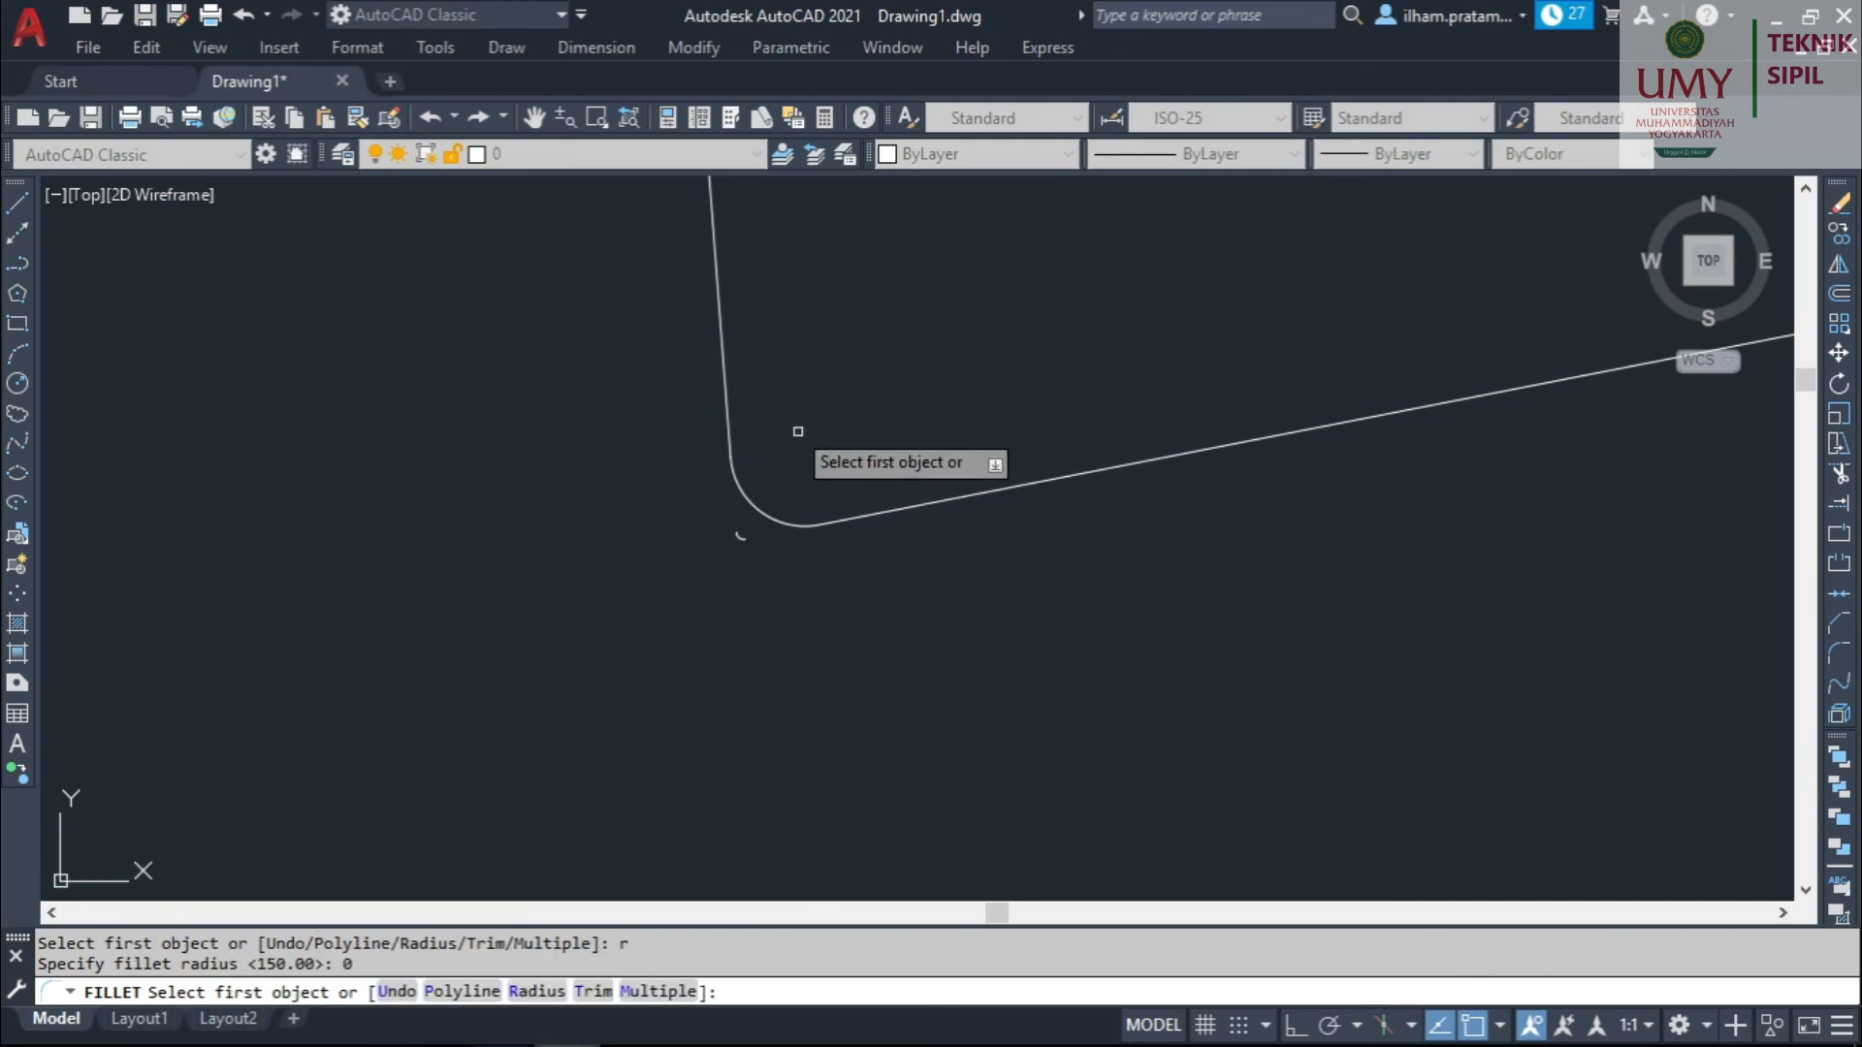
left_click(729, 398)
key("Escape")
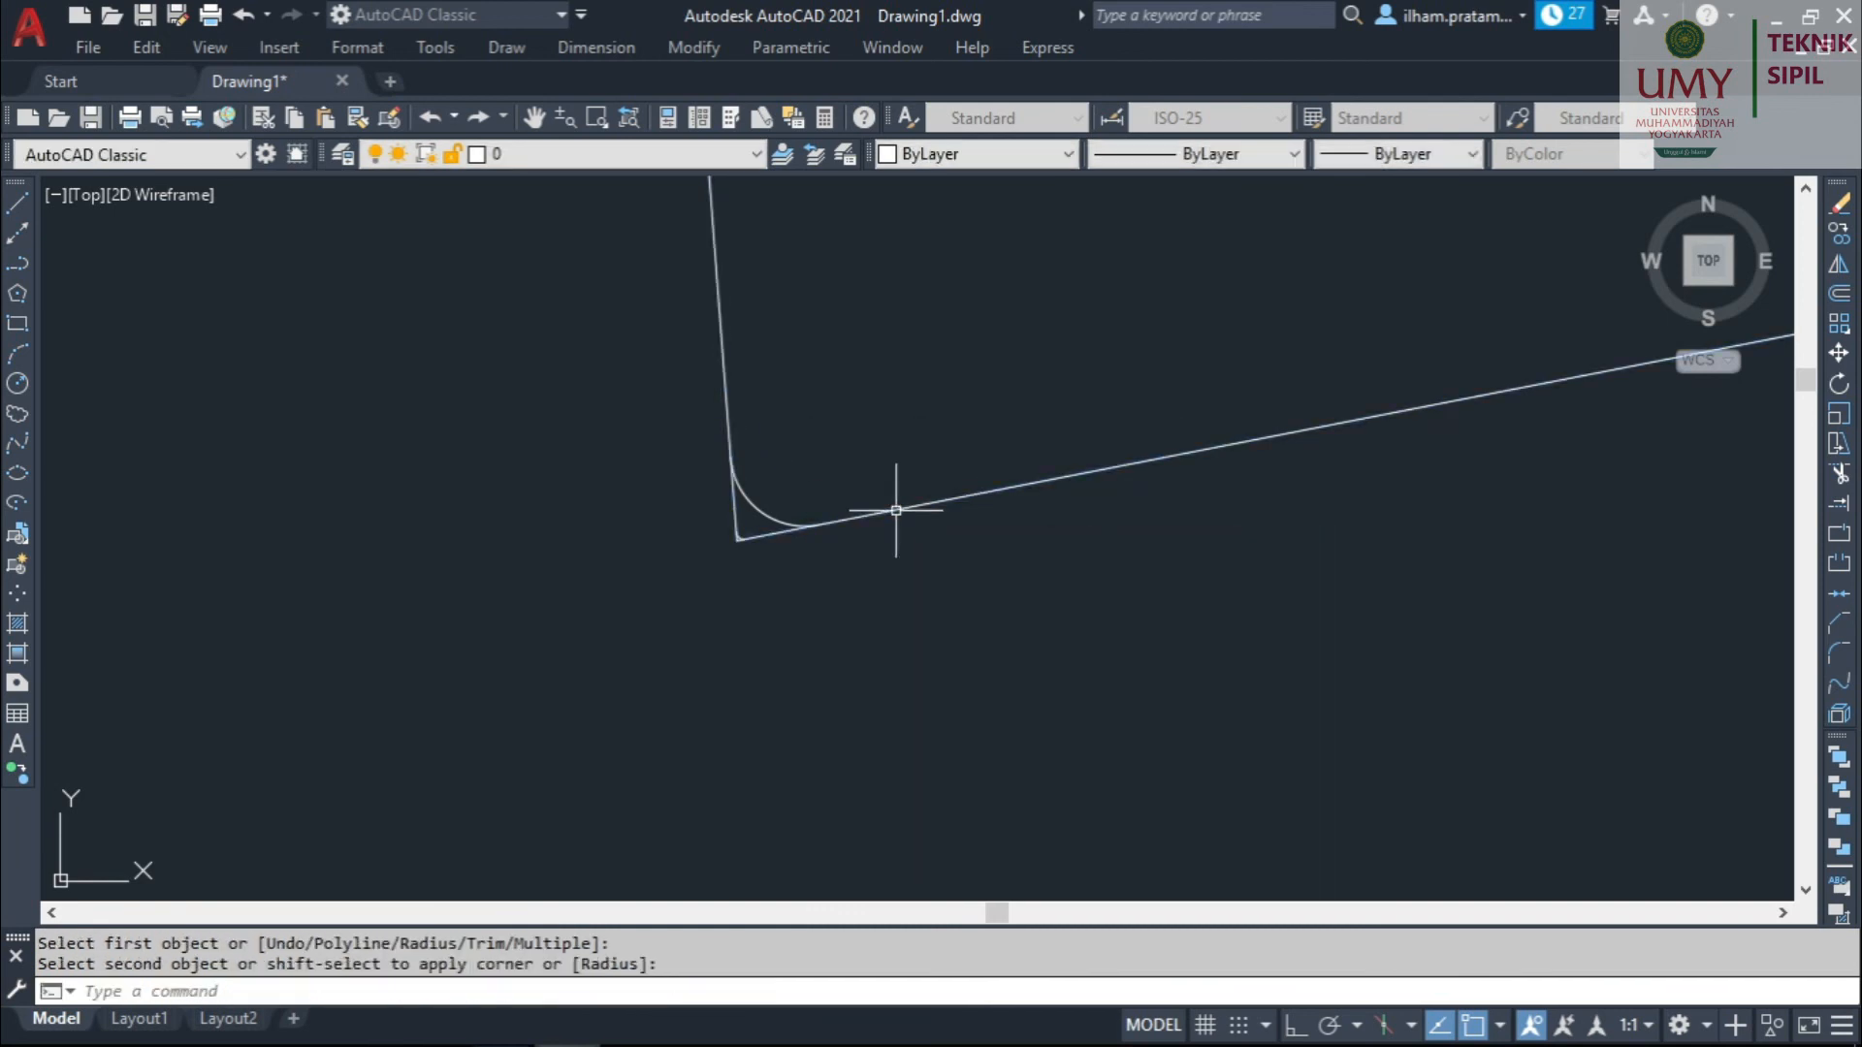
Erase the leftover fillet arc at the corner of the two lines.
scroll(757, 541, "up", 4)
left_click(758, 555)
key("Delete")
scroll(835, 460, "down", 4)
scroll(835, 460, "down", 5)
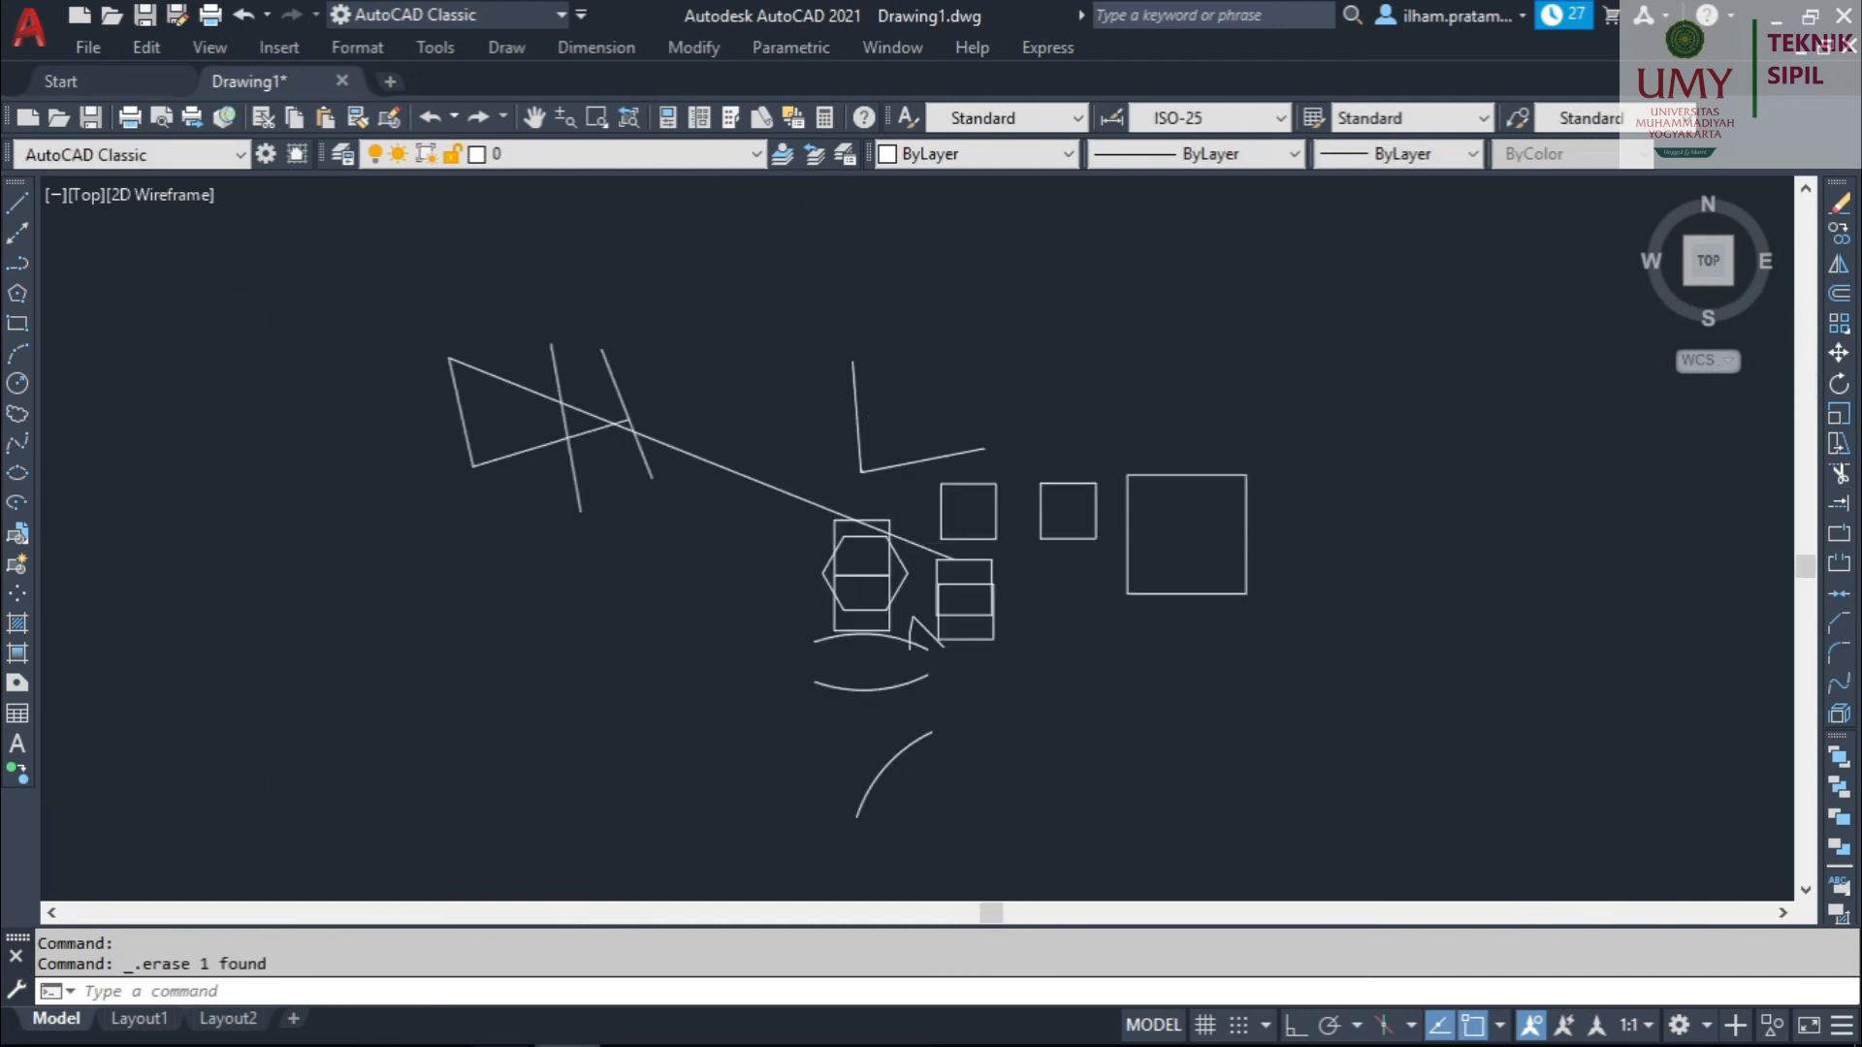